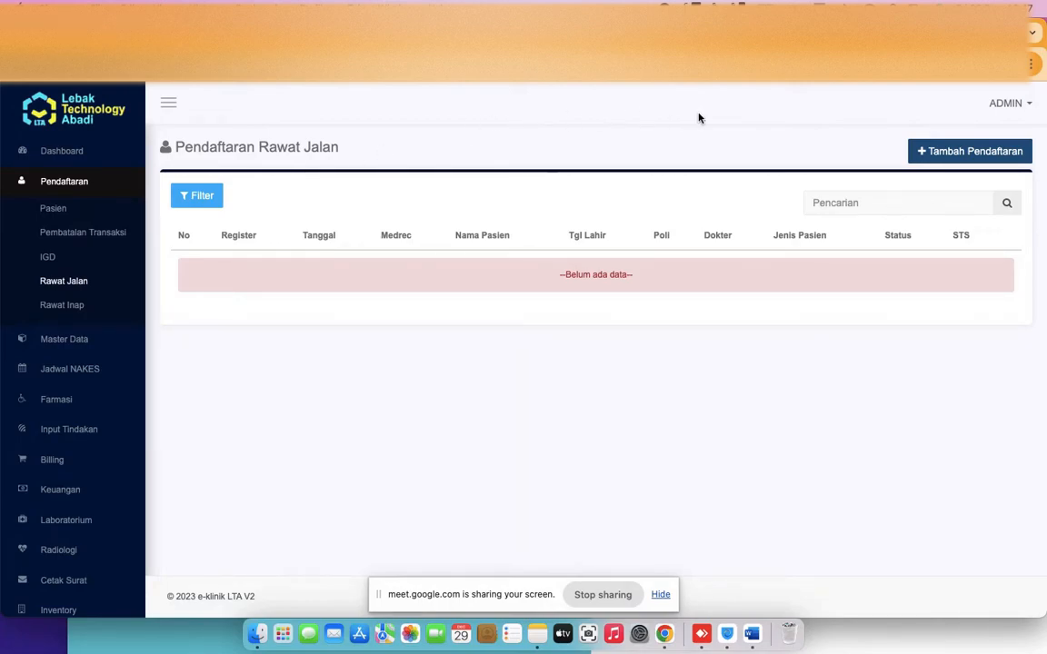
Start a new outpatient registration and bring up the existing-patient search
{"action": "left_click", "coordinate": [970, 152]}
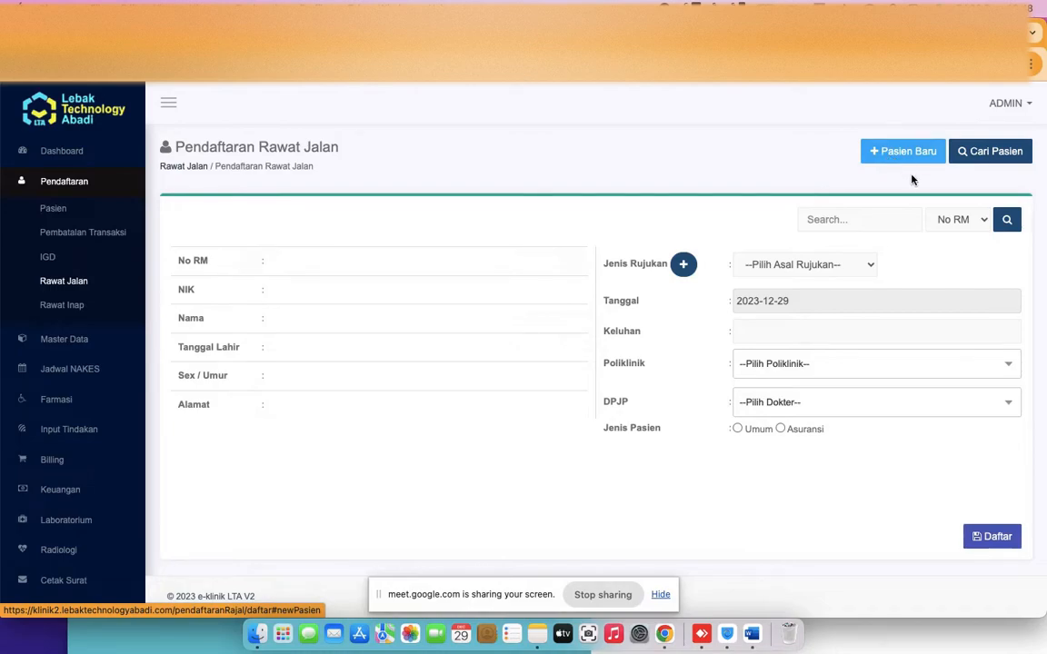
{"action": "left_click", "coordinate": [903, 224]}
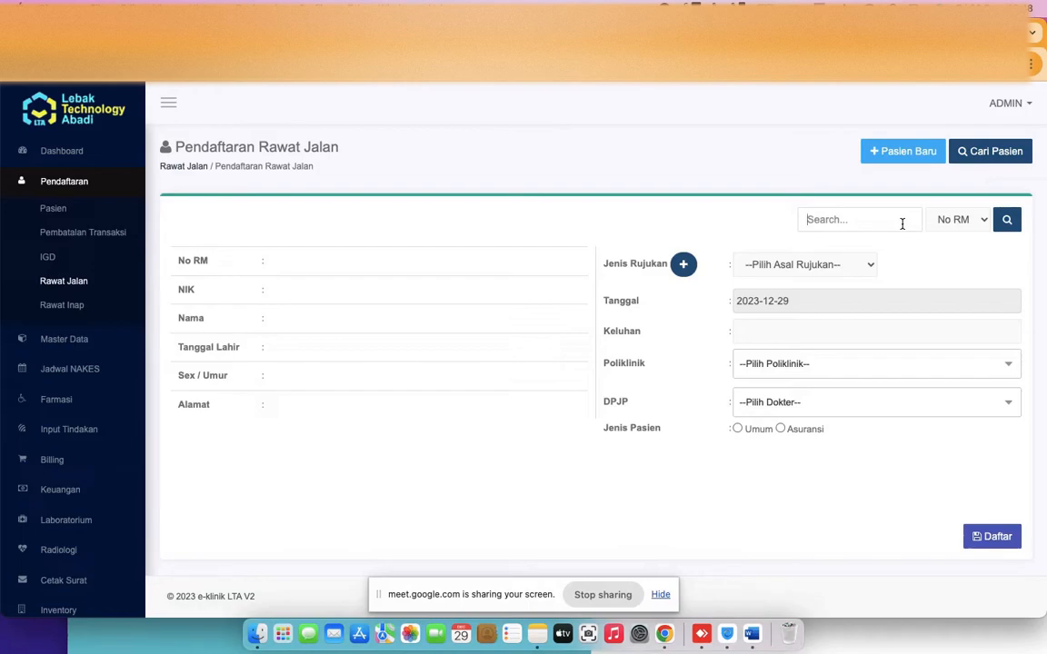
{"action": "left_click", "coordinate": [994, 156]}
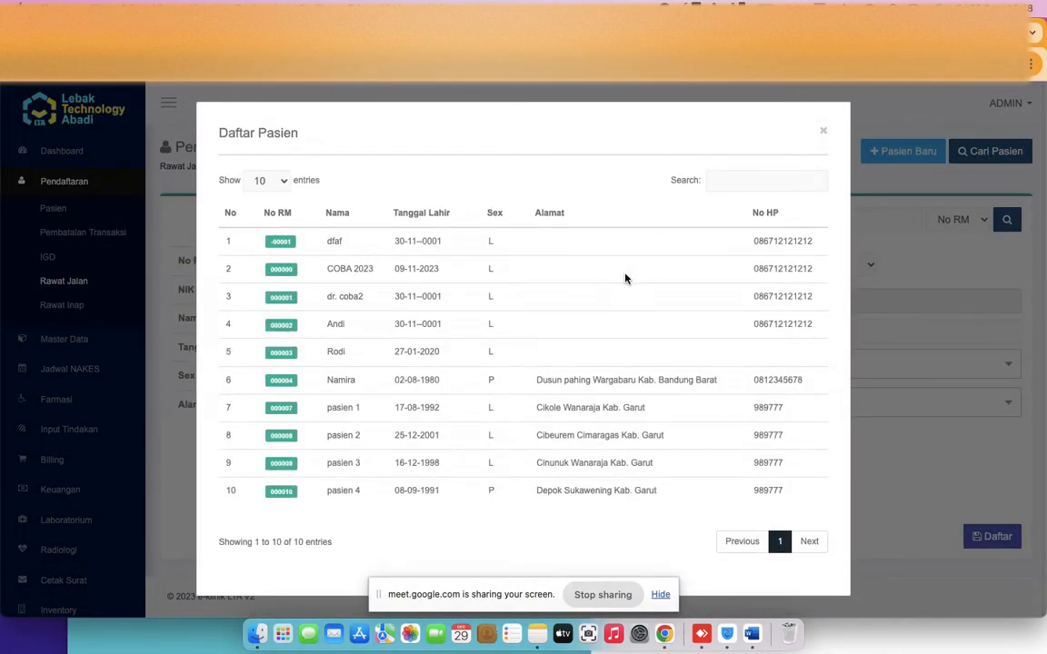
Fill the registration form with the sixth patient from the Daftar Pasien list
{"action": "left_click_drag", "start_coordinate": [755, 214], "coordinate": [778, 213]}
{"action": "left_click", "coordinate": [282, 383]}
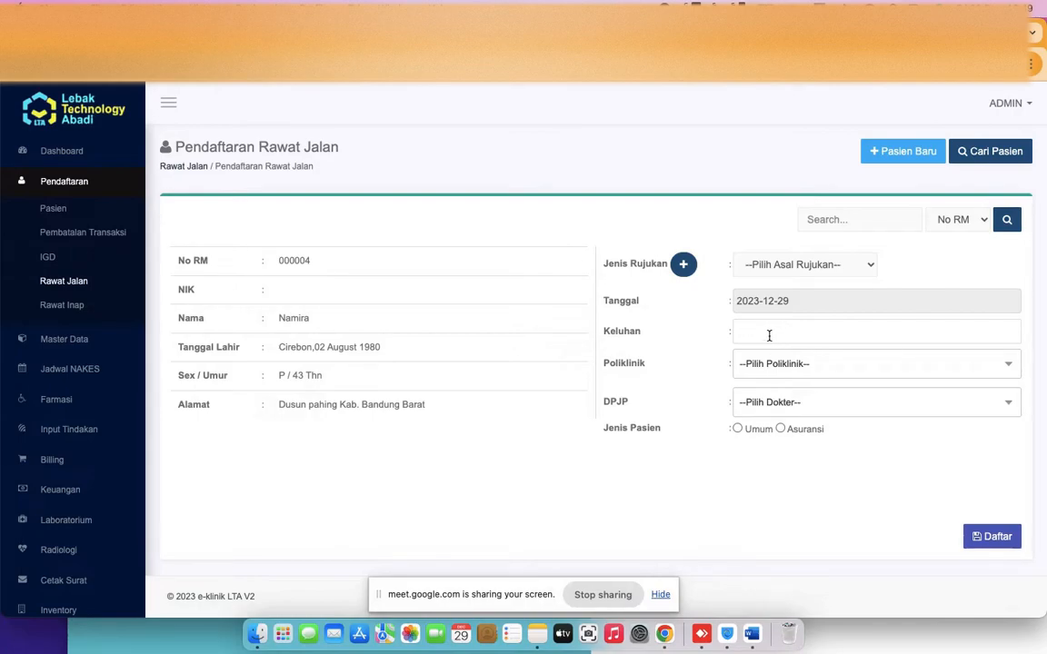
Register the visit with complaint 'flu', clinic POLI UMUM, doctor dr. coba, patient type Umum
{"action": "type", "text": "flu"}
{"action": "left_click", "coordinate": [766, 365]}
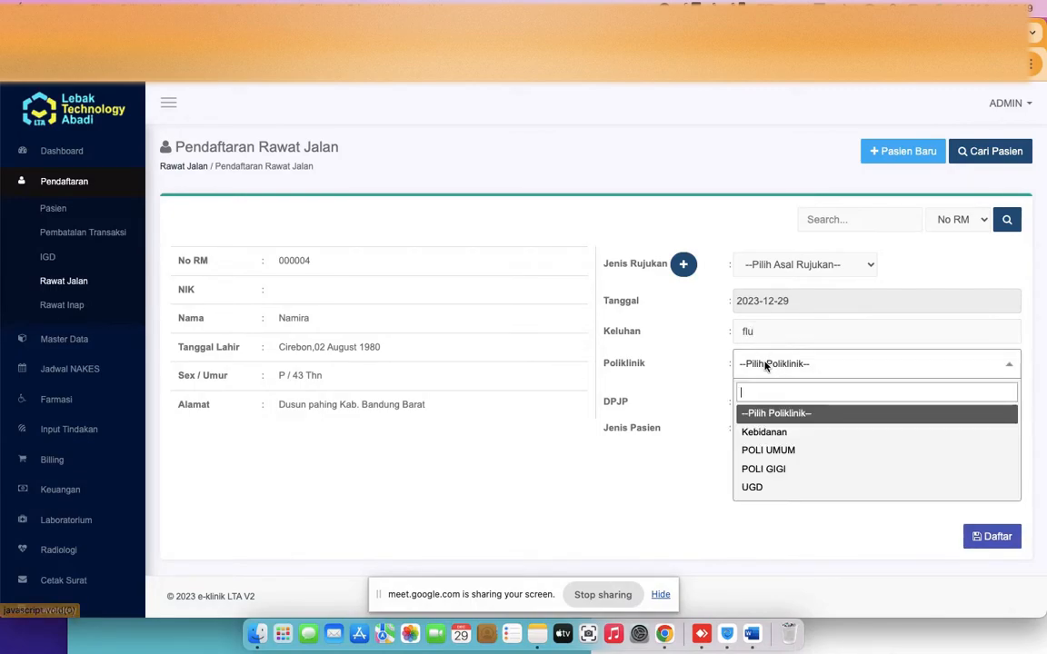
{"action": "left_click", "coordinate": [780, 453]}
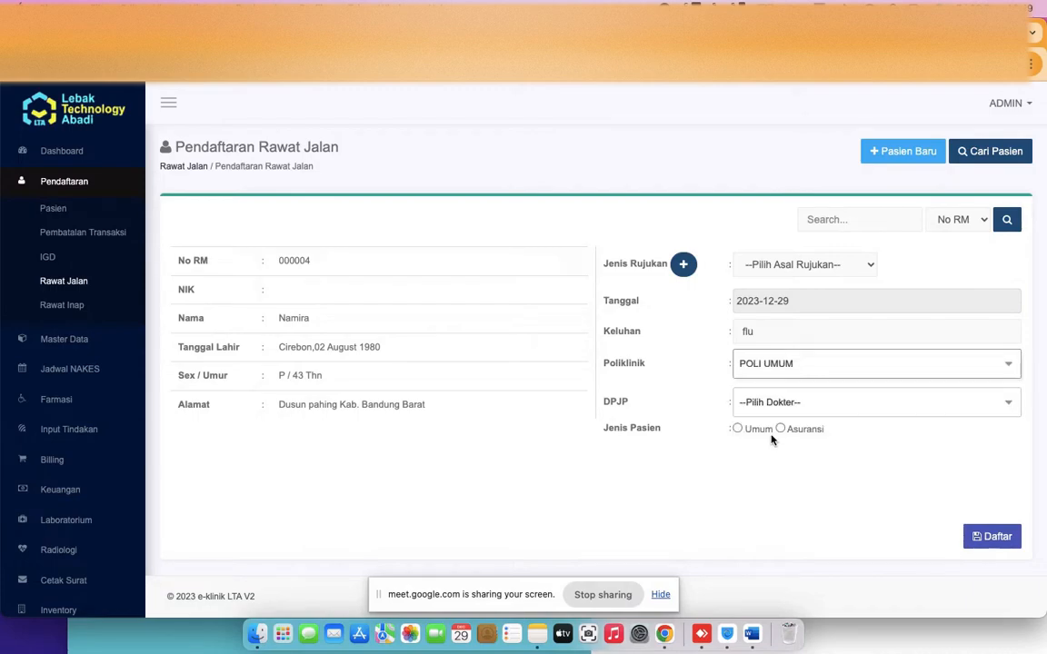
{"action": "left_click", "coordinate": [754, 402]}
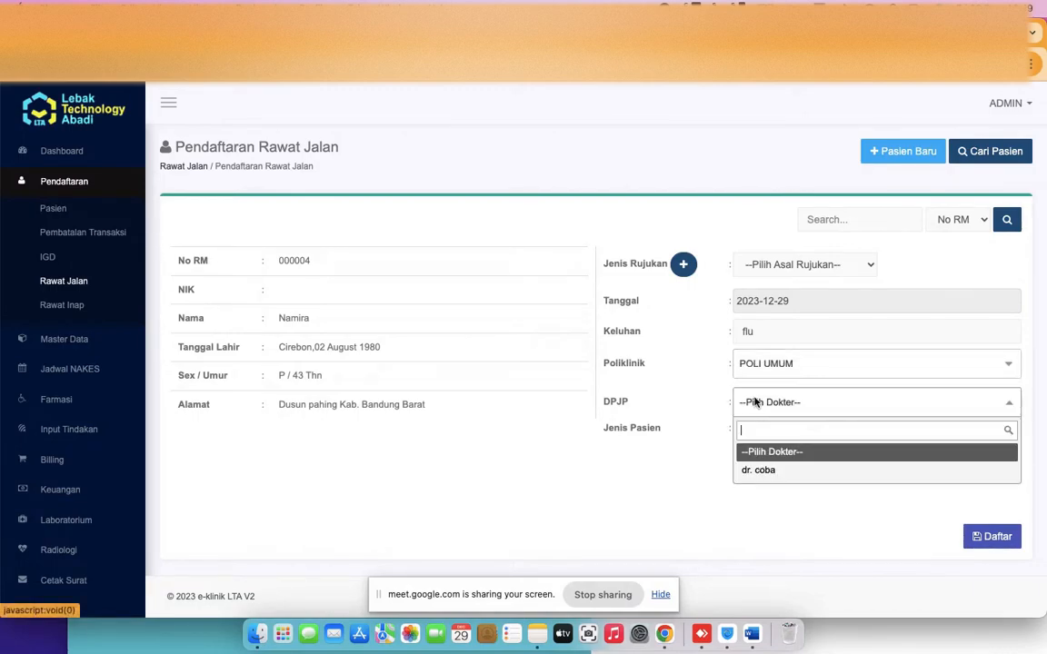
{"action": "left_click", "coordinate": [759, 471]}
{"action": "left_click", "coordinate": [557, 425]}
{"action": "left_click", "coordinate": [500, 430]}
{"action": "left_click", "coordinate": [737, 429]}
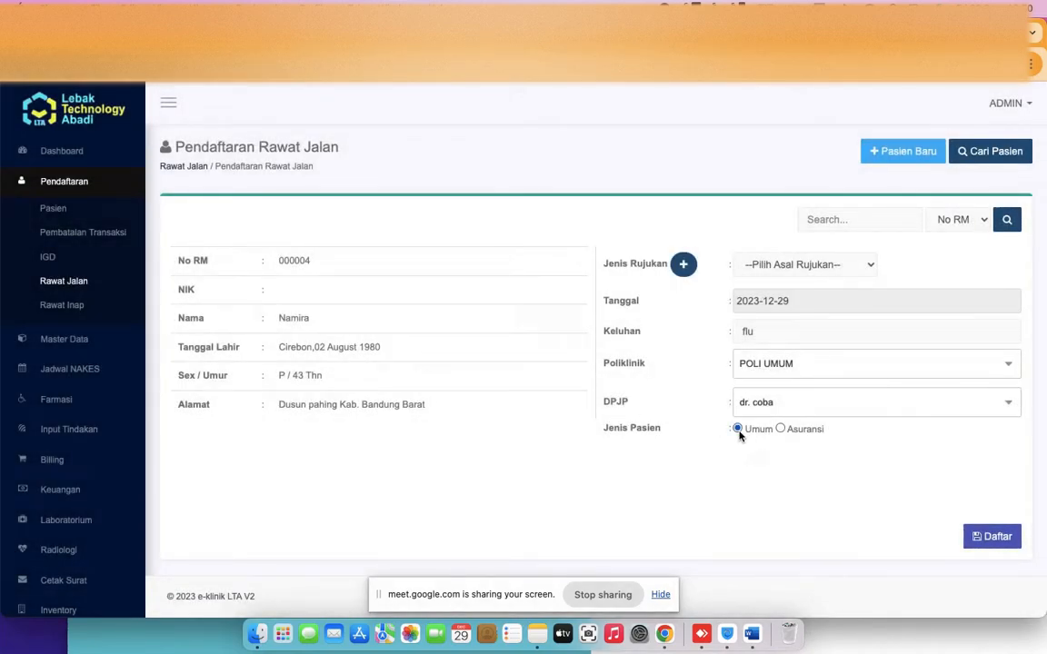
{"action": "left_click", "coordinate": [991, 538]}
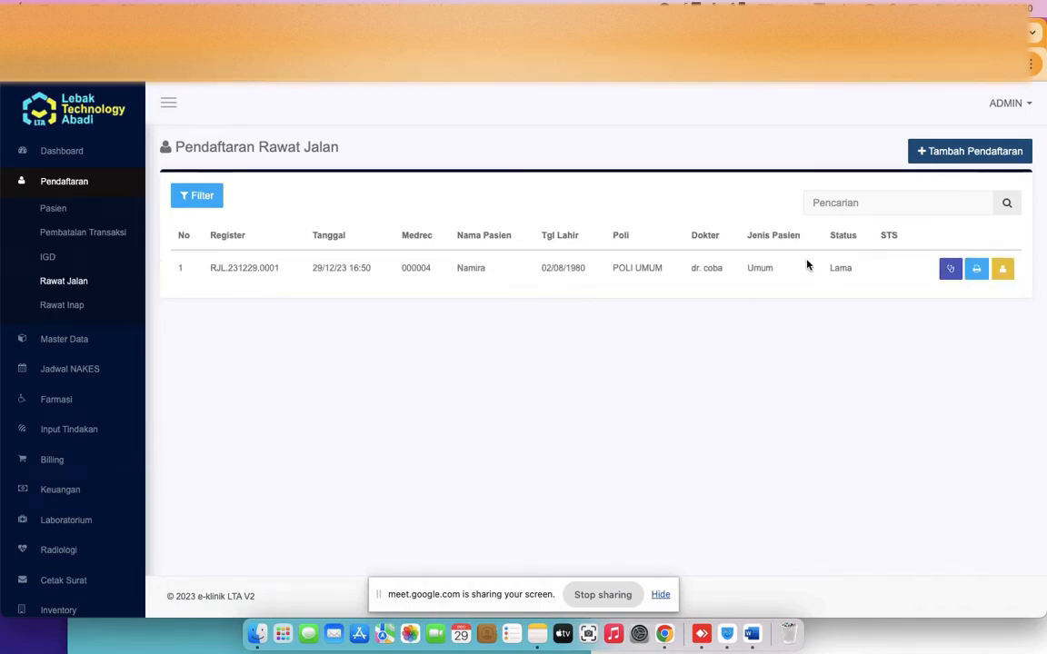
{"action": "left_click", "coordinate": [1004, 270]}
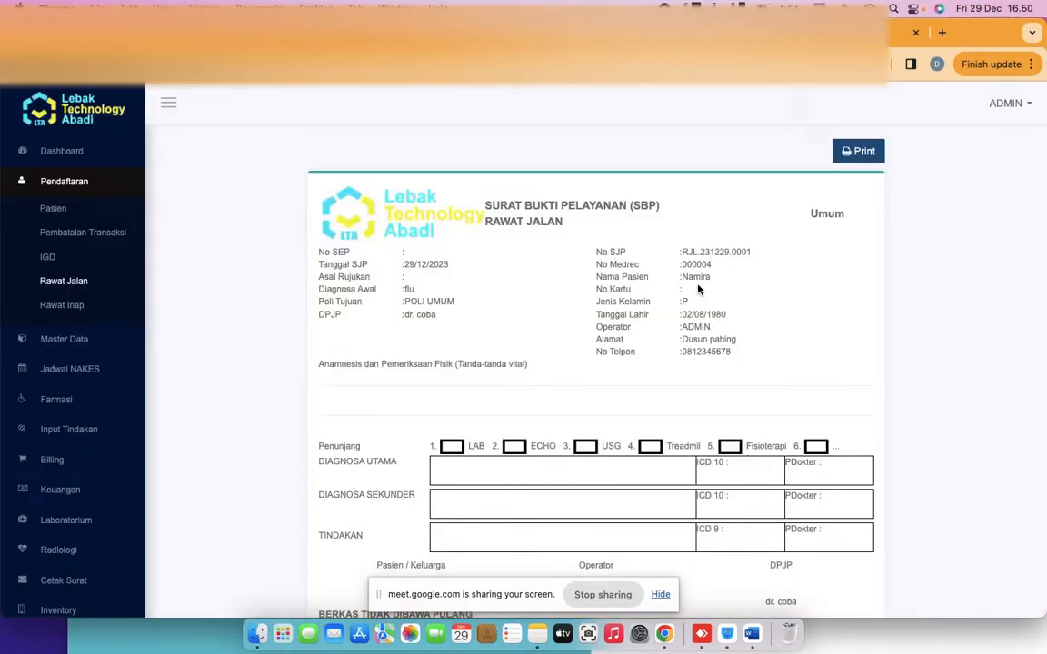
{"action": "scroll", "coordinate": [583, 305], "scroll_direction": "down", "scroll_amount": 3}
{"action": "scroll", "coordinate": [583, 306], "scroll_direction": "down", "scroll_amount": 3}
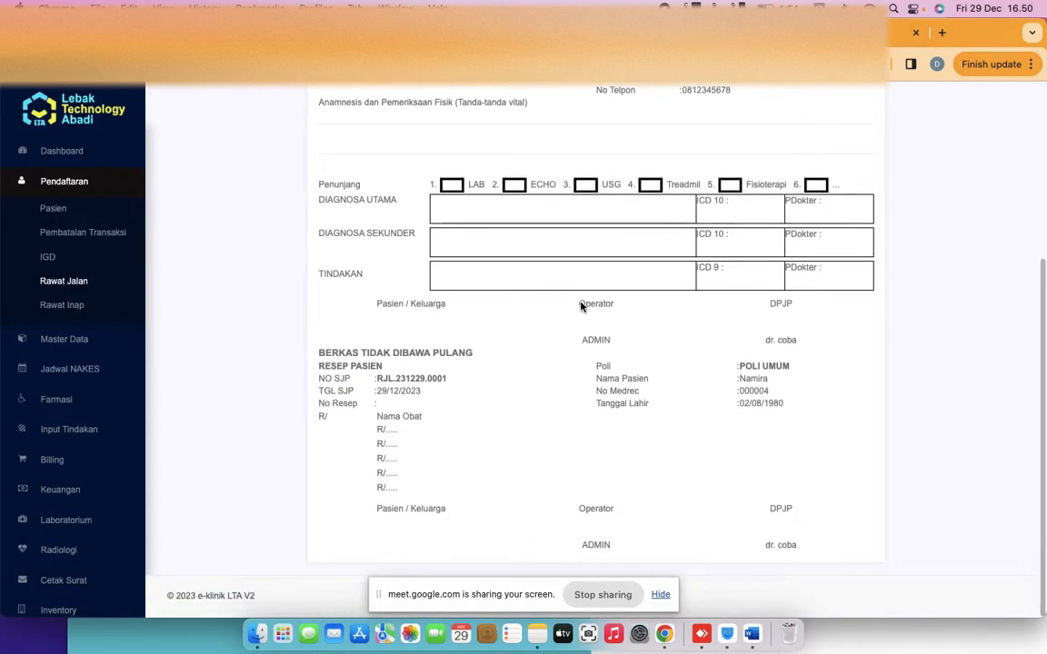
{"action": "scroll", "coordinate": [582, 305], "scroll_direction": "up", "scroll_amount": 1}
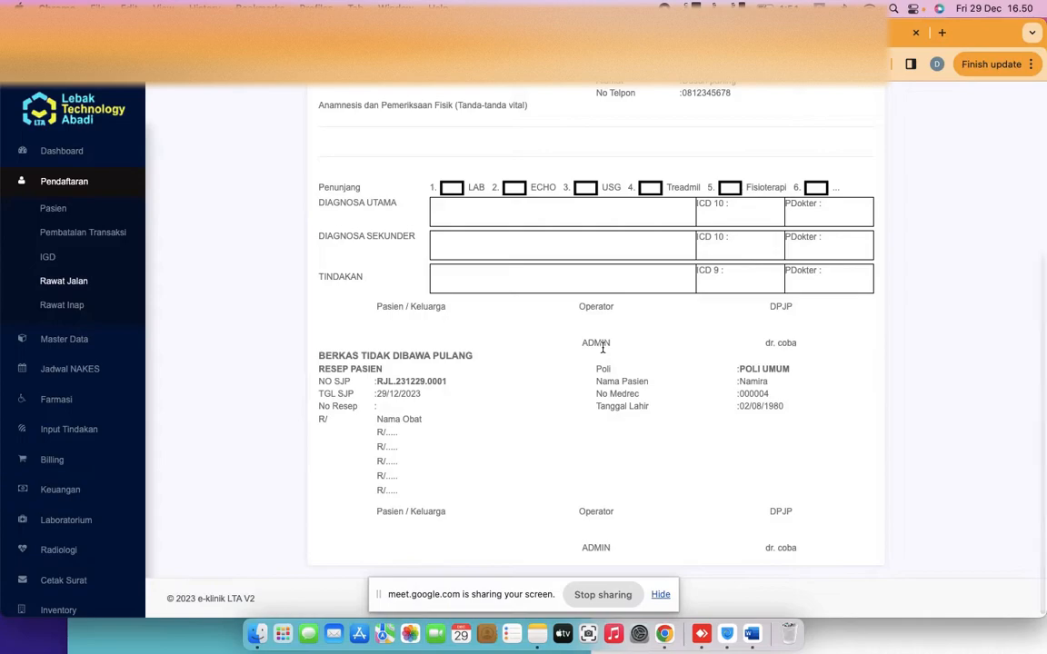
{"action": "scroll", "coordinate": [581, 309], "scroll_direction": "up", "scroll_amount": 5}
{"action": "scroll", "coordinate": [602, 327], "scroll_direction": "down", "scroll_amount": 4}
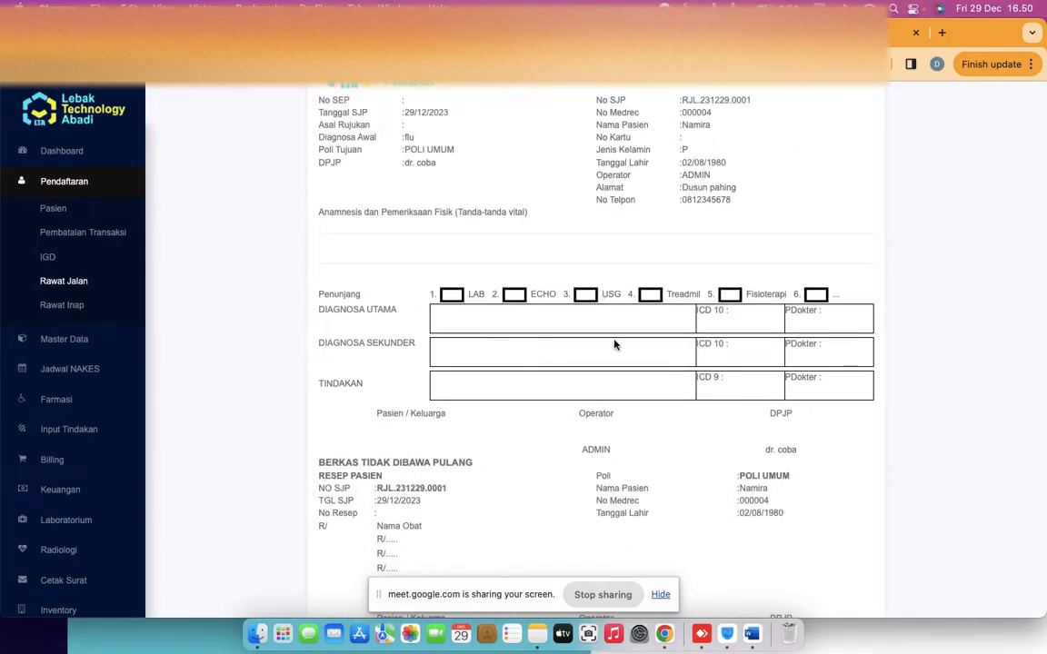
{"action": "scroll", "coordinate": [636, 354], "scroll_direction": "down", "scroll_amount": 2}
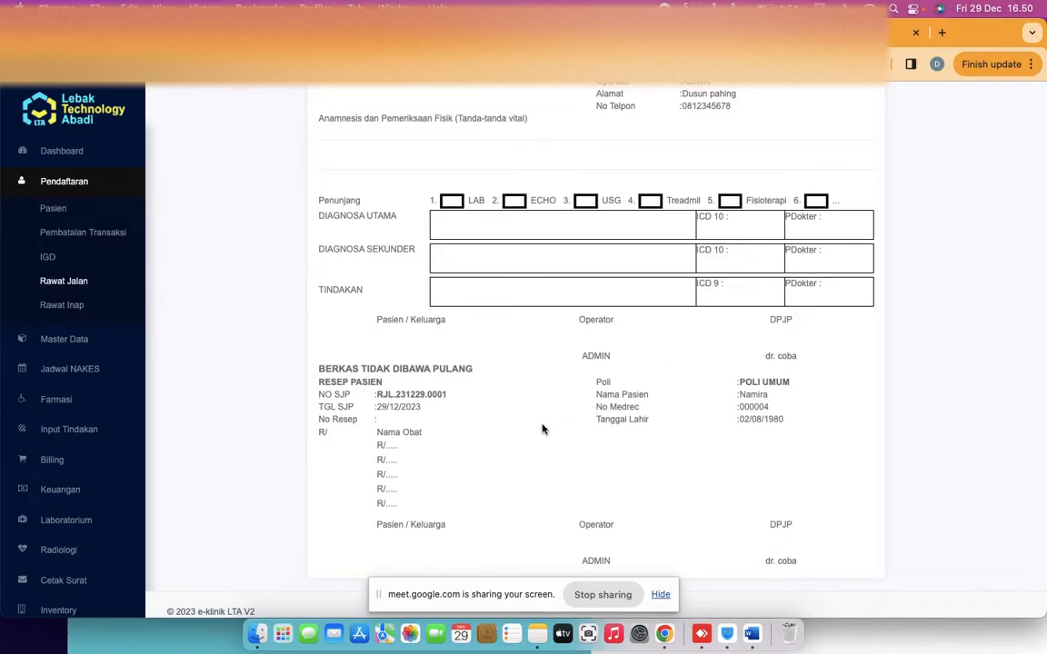
{"action": "scroll", "coordinate": [543, 429], "scroll_direction": "down", "scroll_amount": 1}
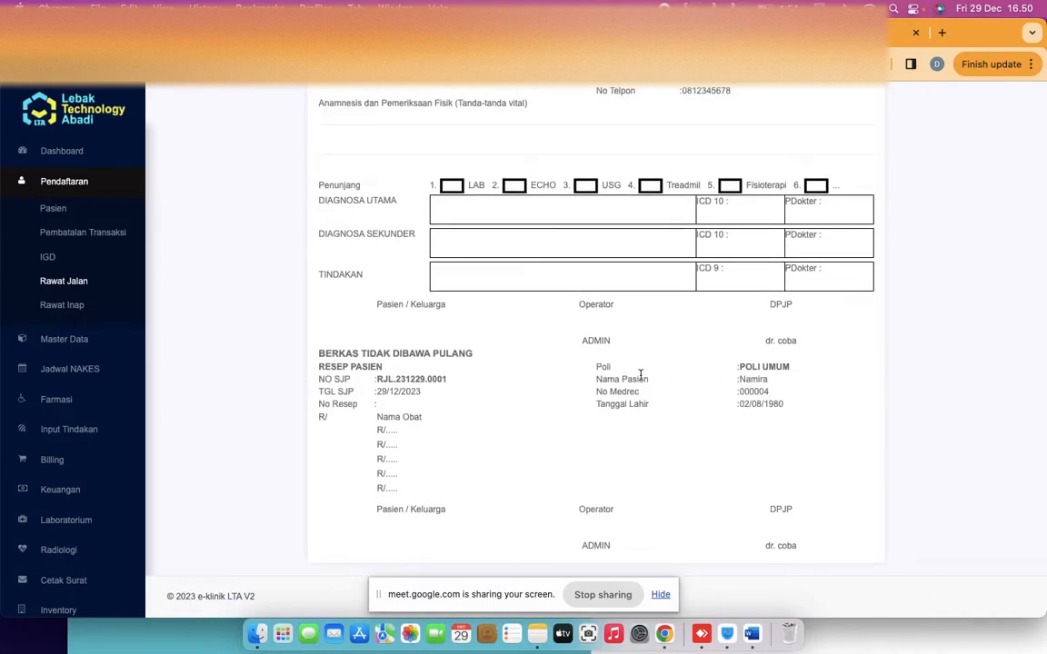
{"action": "left_click_drag", "start_coordinate": [602, 367], "coordinate": [632, 374]}
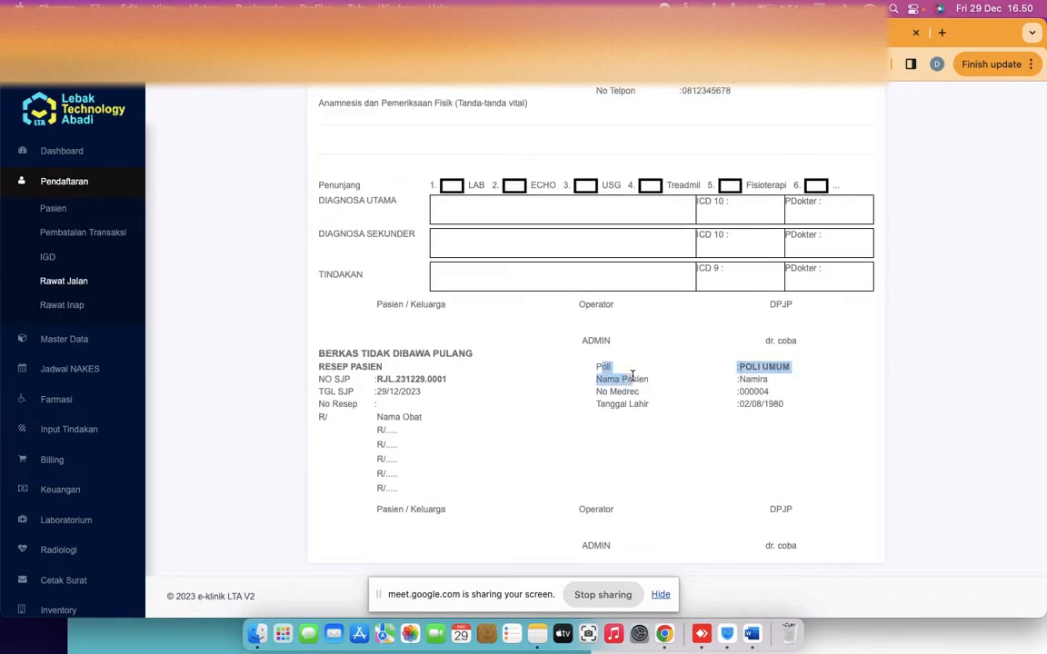
{"action": "left_click", "coordinate": [760, 388]}
{"action": "scroll", "coordinate": [759, 331], "scroll_direction": "up", "scroll_amount": 1}
{"action": "scroll", "coordinate": [756, 330], "scroll_direction": "up", "scroll_amount": 5}
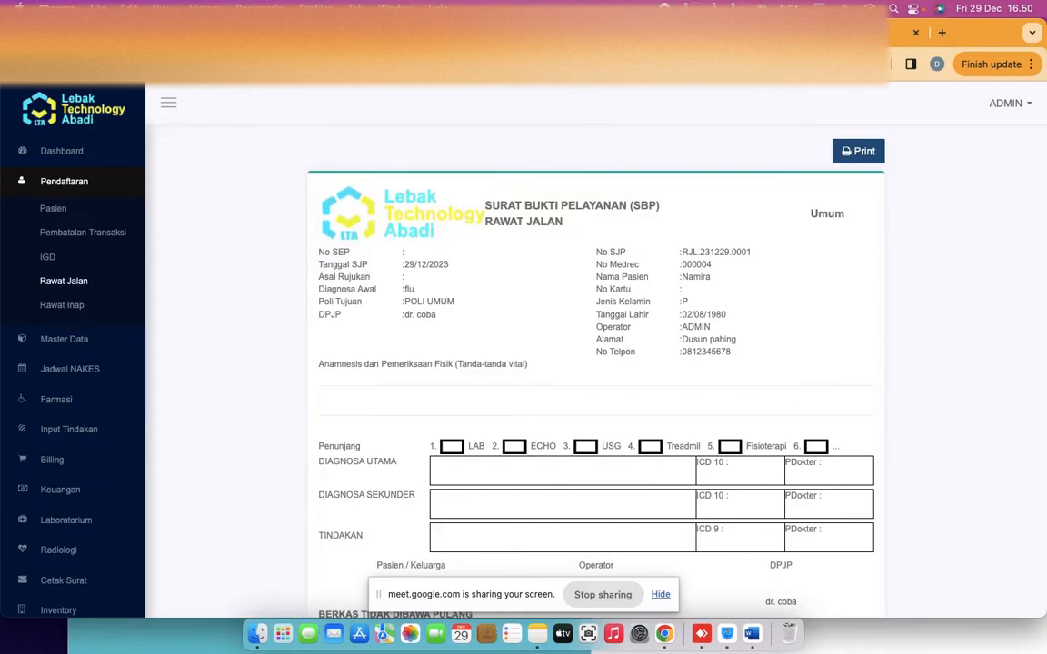
{"action": "left_click", "coordinate": [17, 64]}
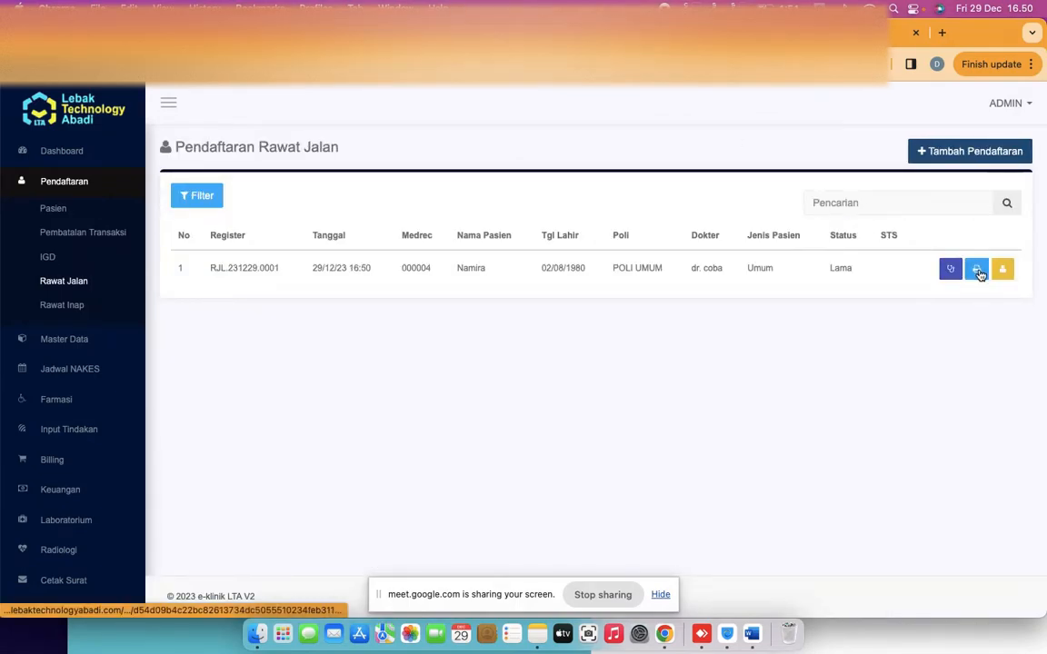
{"action": "left_click", "coordinate": [977, 270]}
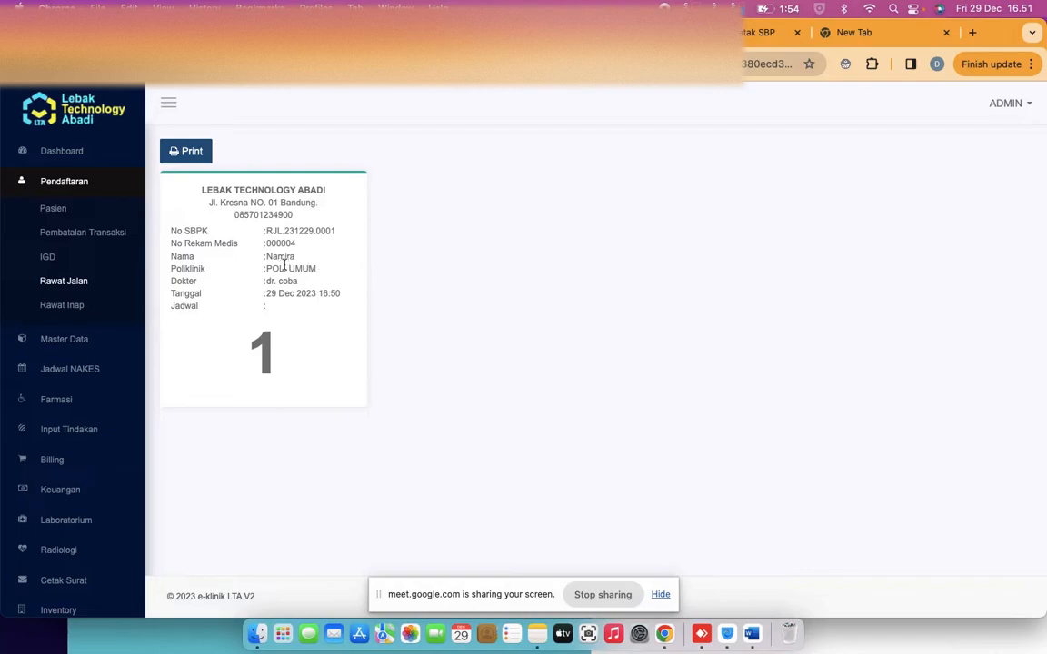
{"action": "left_click_drag", "start_coordinate": [266, 270], "coordinate": [316, 268]}
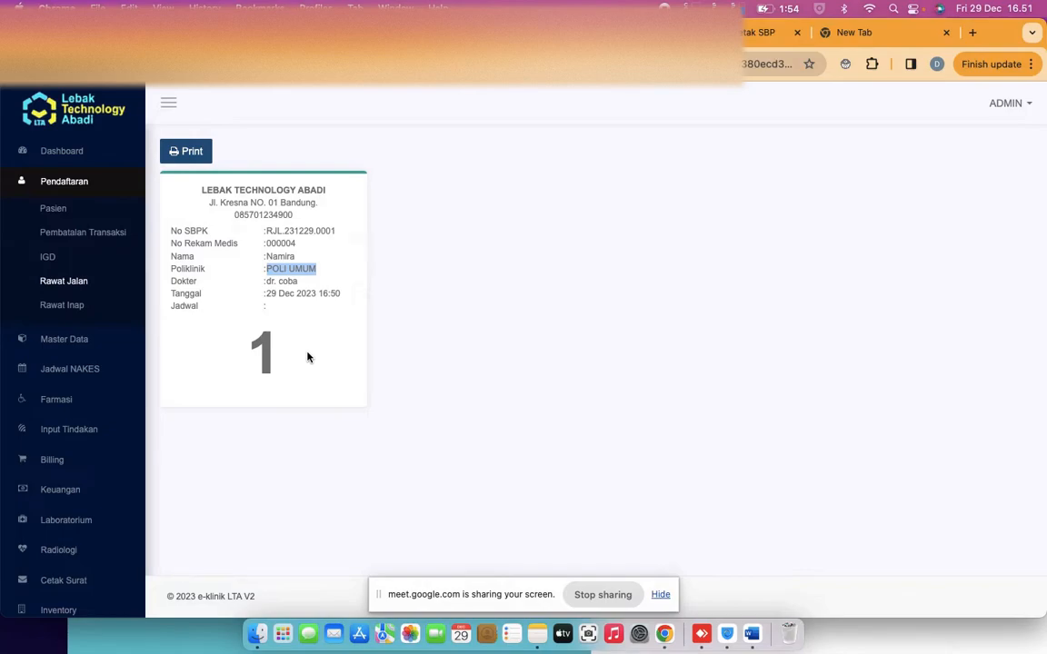
{"action": "left_click", "coordinate": [424, 33]}
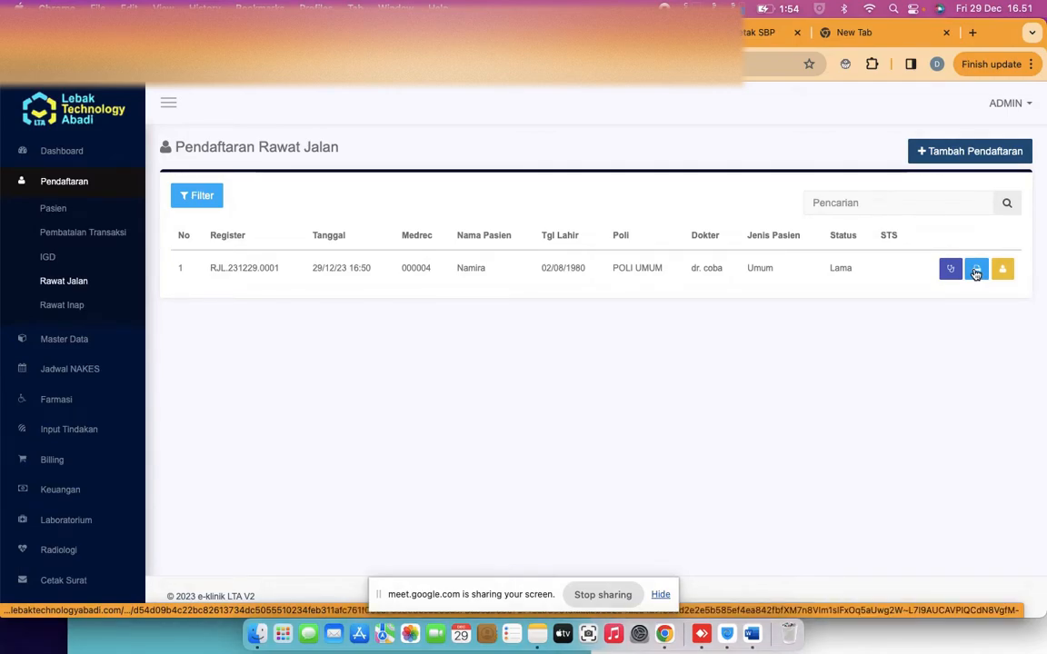
{"action": "left_click", "coordinate": [1002, 268]}
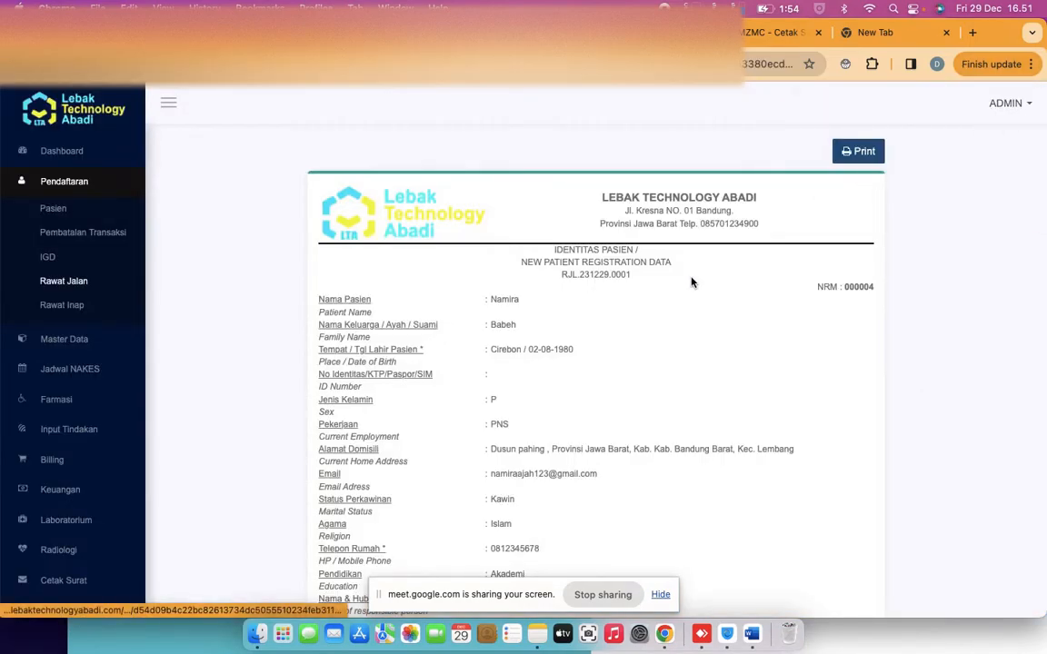
{"action": "scroll", "coordinate": [675, 300], "scroll_direction": "down", "scroll_amount": 5}
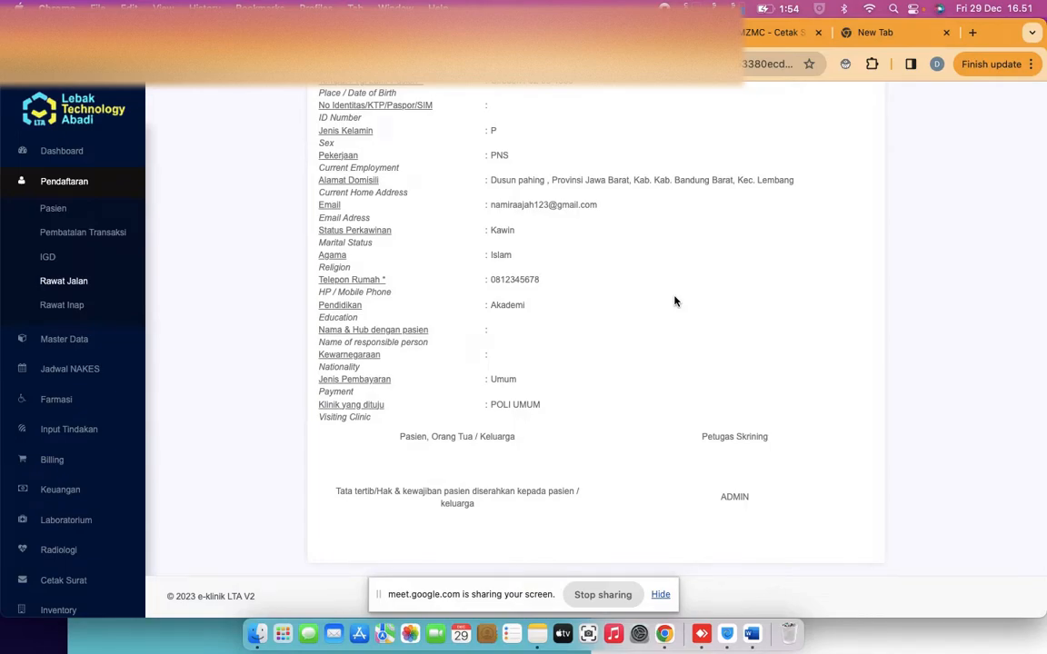
{"action": "scroll", "coordinate": [674, 301], "scroll_direction": "up", "scroll_amount": 6}
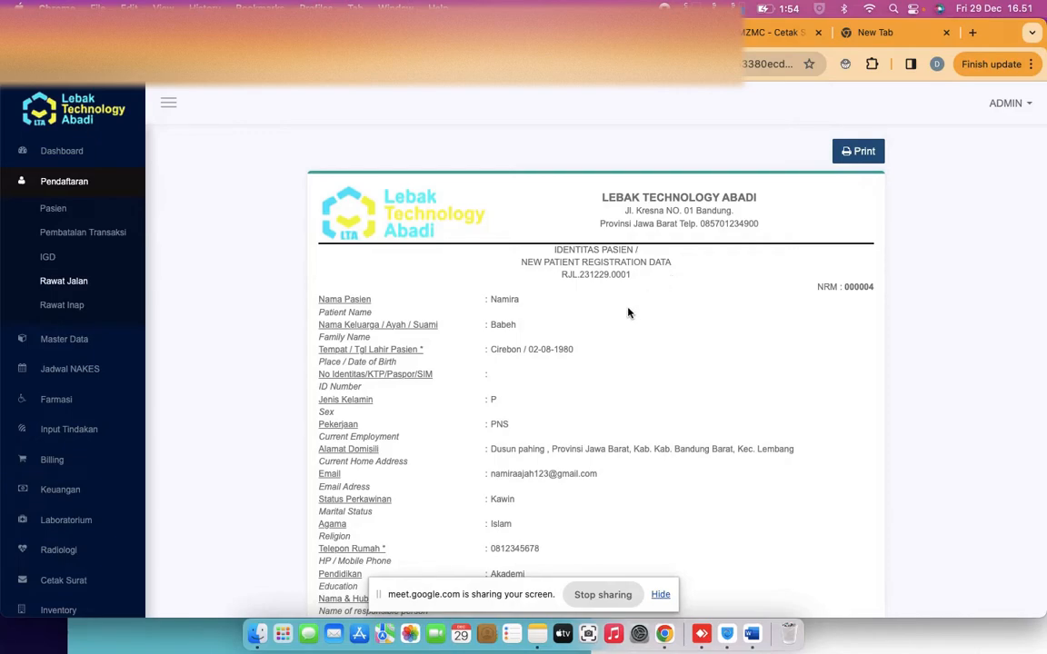
{"action": "scroll", "coordinate": [642, 297], "scroll_direction": "down", "scroll_amount": 2}
{"action": "scroll", "coordinate": [627, 312], "scroll_direction": "down", "scroll_amount": 6}
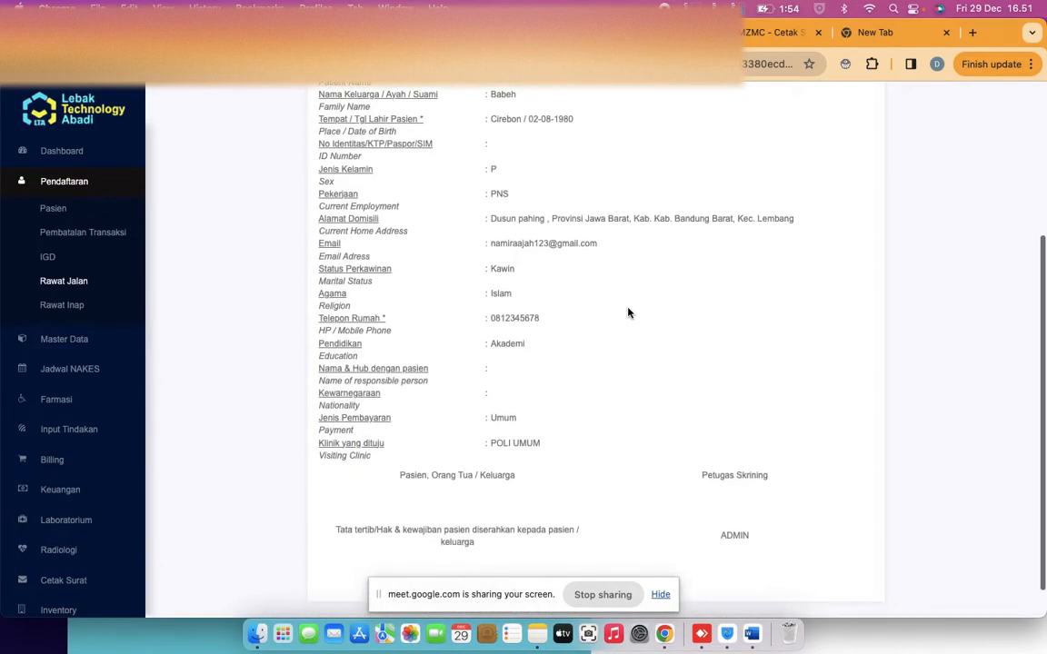
{"action": "scroll", "coordinate": [627, 313], "scroll_direction": "down", "scroll_amount": 2}
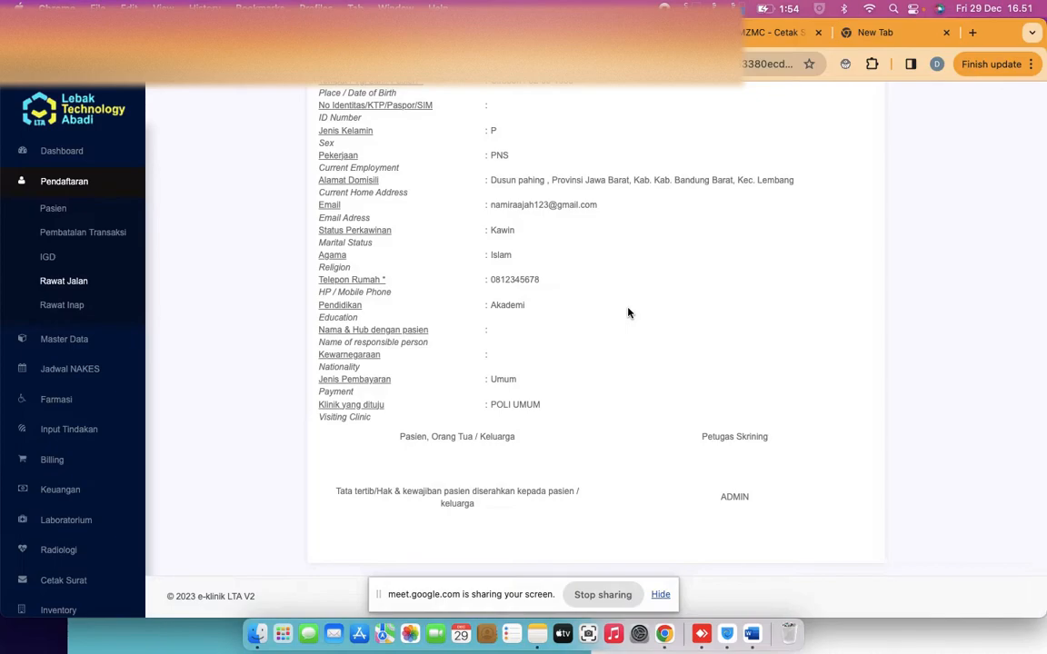
{"action": "scroll", "coordinate": [627, 313], "scroll_direction": "up", "scroll_amount": 10}
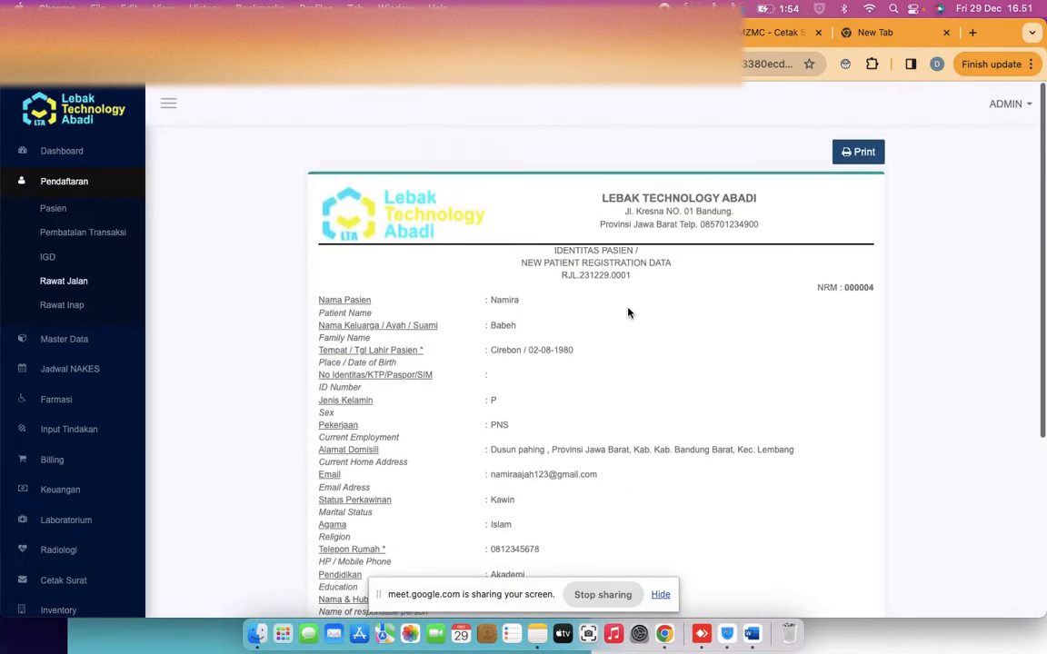
{"action": "left_click", "coordinate": [19, 65]}
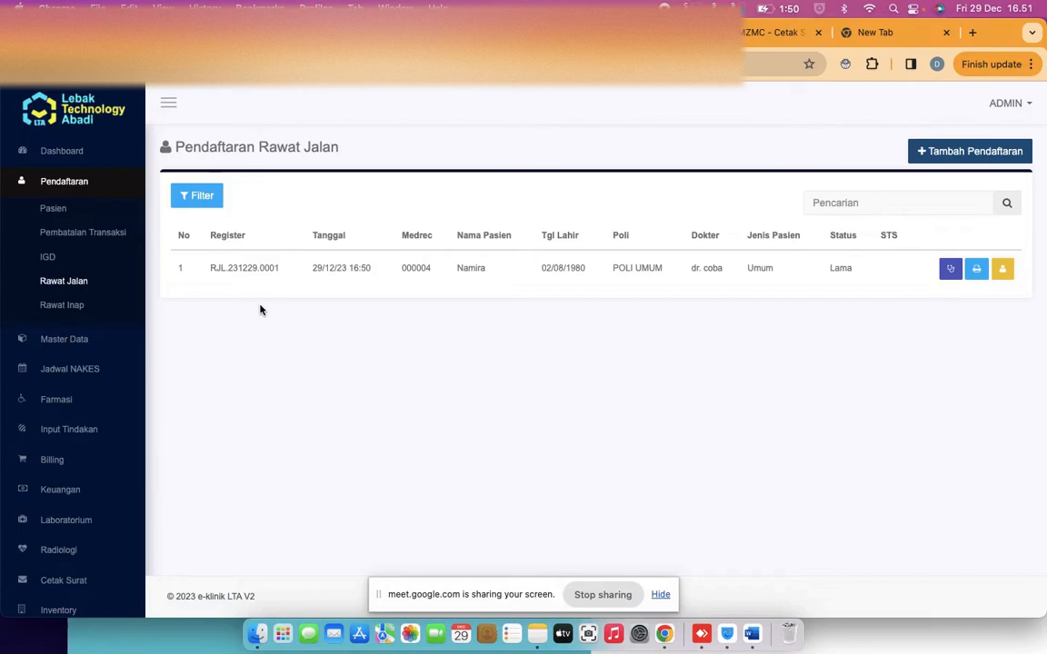
Open the patient's POLI UMUM treatment entry page from Input Tindakan > Rawat Jalan
{"action": "left_click", "coordinate": [71, 432]}
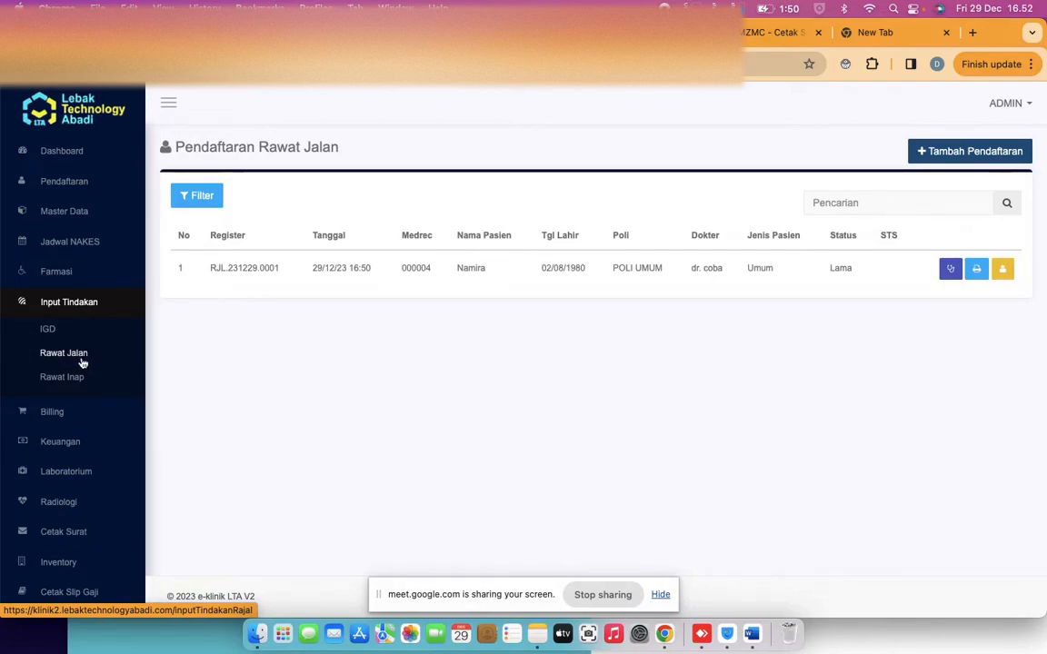
{"action": "left_click", "coordinate": [64, 363]}
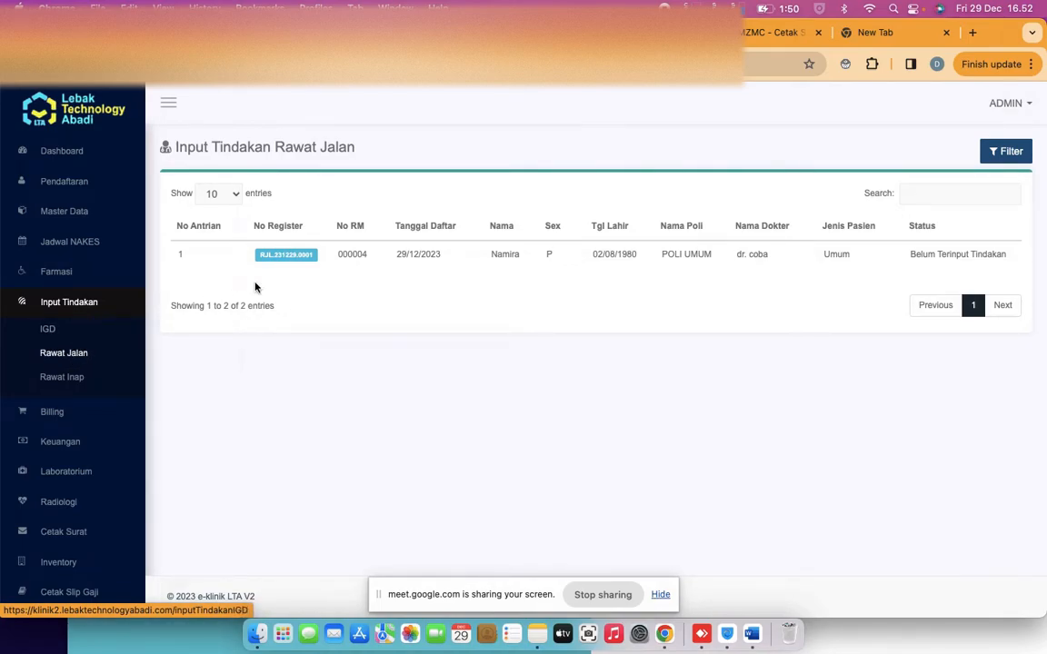
{"action": "left_click", "coordinate": [301, 257]}
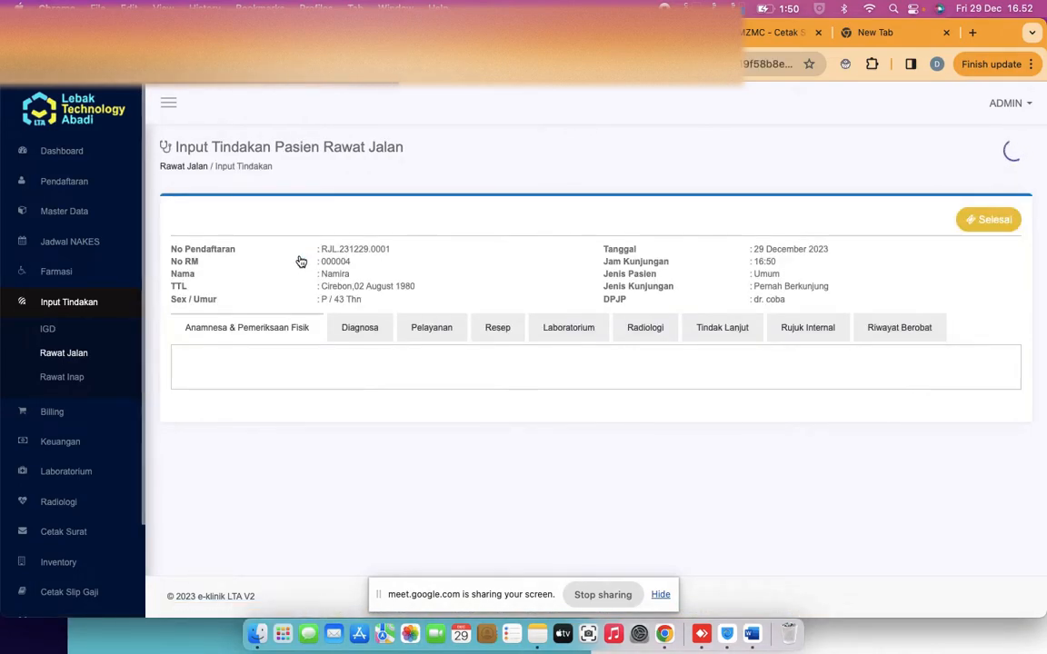
Enter height 180 cm and weight 56 kg in the physical examination form
{"action": "scroll", "coordinate": [379, 262], "scroll_direction": "down", "scroll_amount": 3}
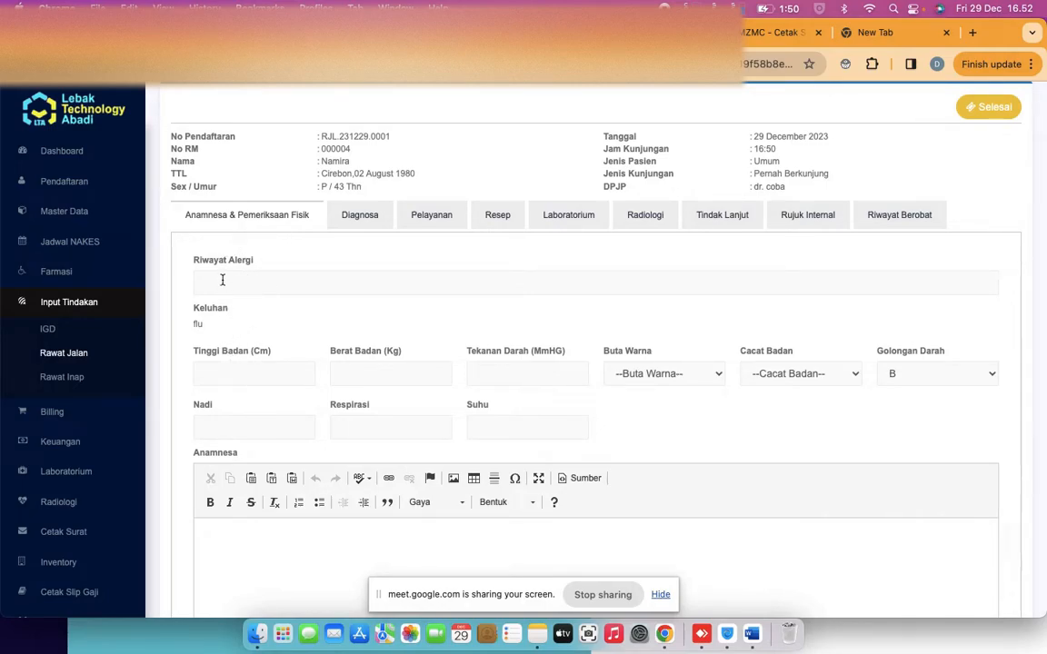
{"action": "left_click_drag", "start_coordinate": [193, 323], "coordinate": [223, 324]}
{"action": "left_click", "coordinate": [236, 280]}
{"action": "type", "text": "180"}
{"action": "type", "text": "56"}
Switch to the diagnosis section and back, confirming height, weight and blood type B remain
{"action": "scroll", "coordinate": [421, 394], "scroll_direction": "down", "scroll_amount": 1}
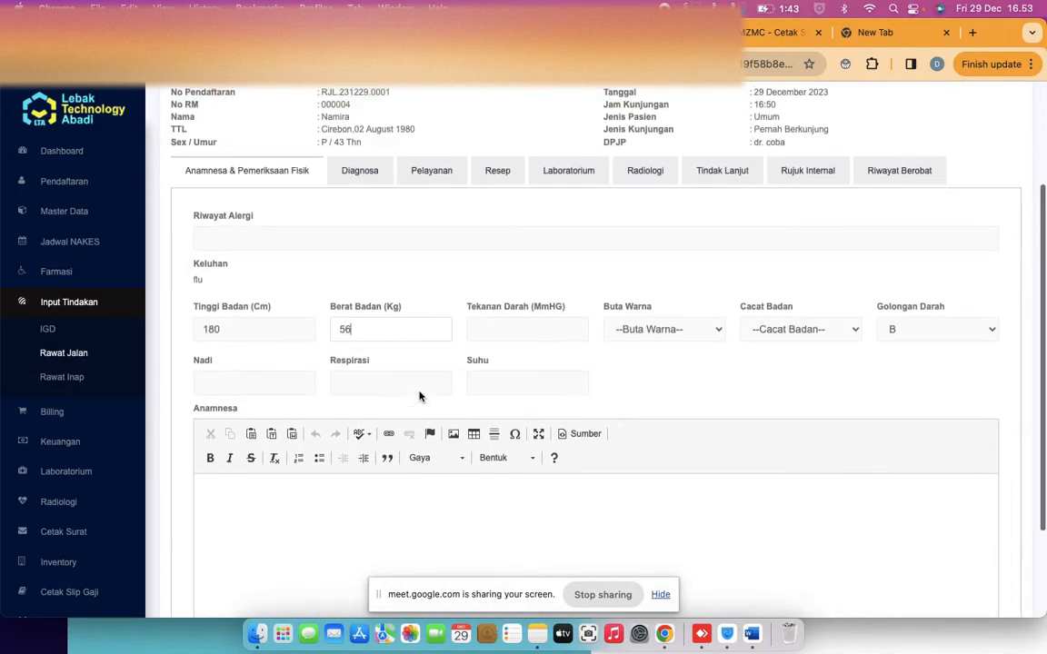
{"action": "scroll", "coordinate": [420, 395], "scroll_direction": "up", "scroll_amount": 1}
{"action": "scroll", "coordinate": [536, 270], "scroll_direction": "down", "scroll_amount": 1}
{"action": "scroll", "coordinate": [535, 271], "scroll_direction": "up", "scroll_amount": 2}
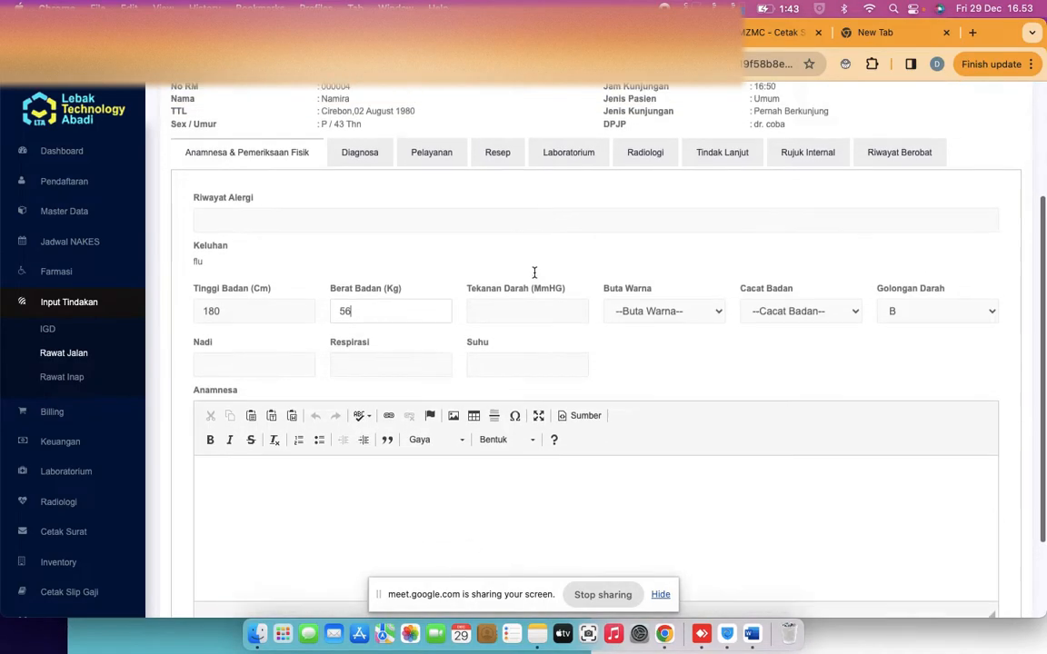
{"action": "left_click", "coordinate": [357, 230]}
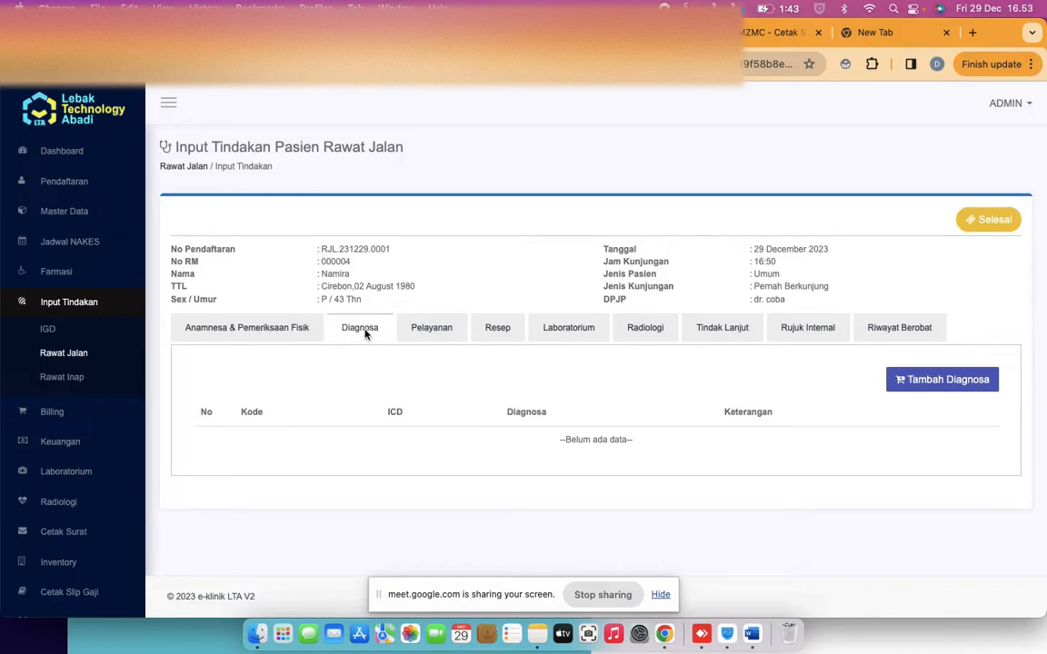
{"action": "scroll", "coordinate": [366, 335], "scroll_direction": "up", "scroll_amount": 5}
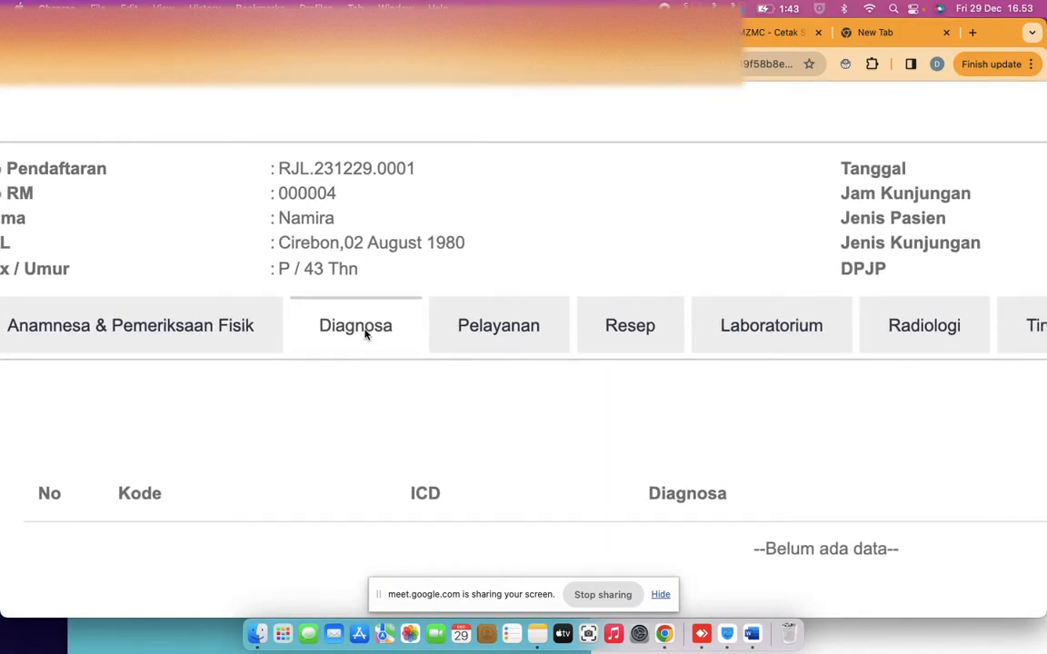
{"action": "scroll", "coordinate": [365, 334], "scroll_direction": "down", "scroll_amount": 5}
{"action": "left_click", "coordinate": [259, 330]}
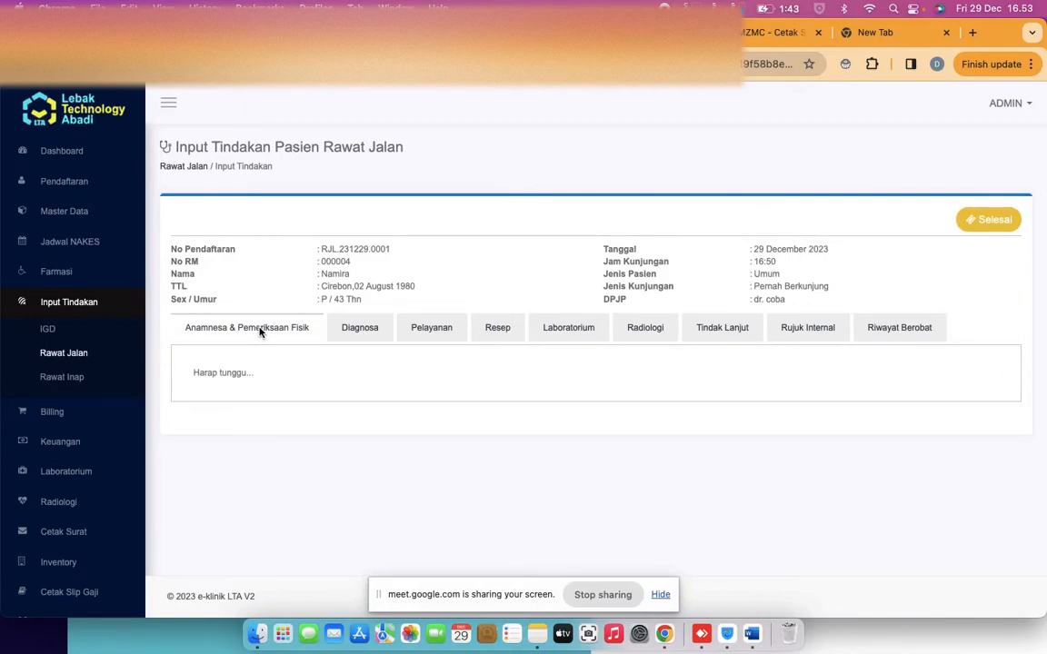
{"action": "scroll", "coordinate": [459, 420], "scroll_direction": "down", "scroll_amount": 1}
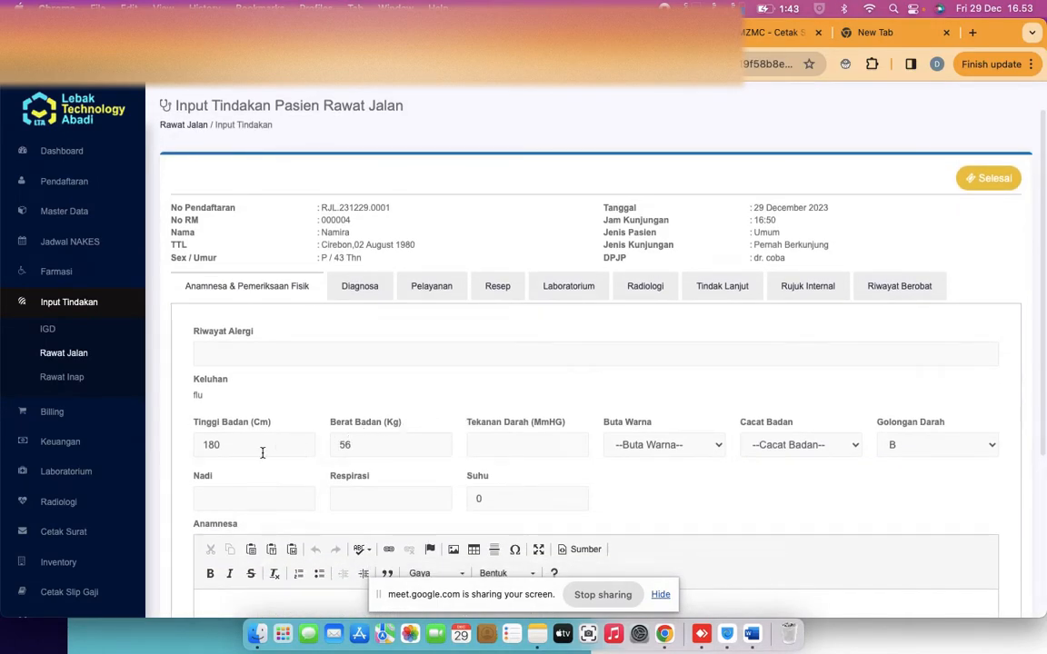
{"action": "scroll", "coordinate": [433, 445], "scroll_direction": "down", "scroll_amount": 1}
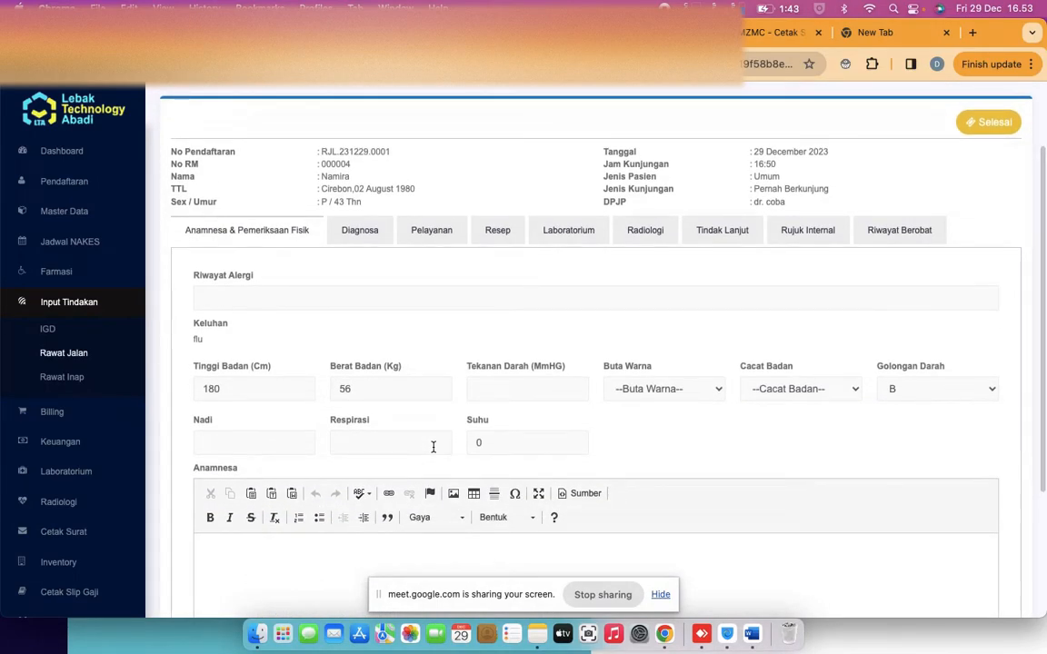
Add and save diagnosis R10.0 Acute abdomen for the visit
{"action": "scroll", "coordinate": [418, 427], "scroll_direction": "up", "scroll_amount": 2}
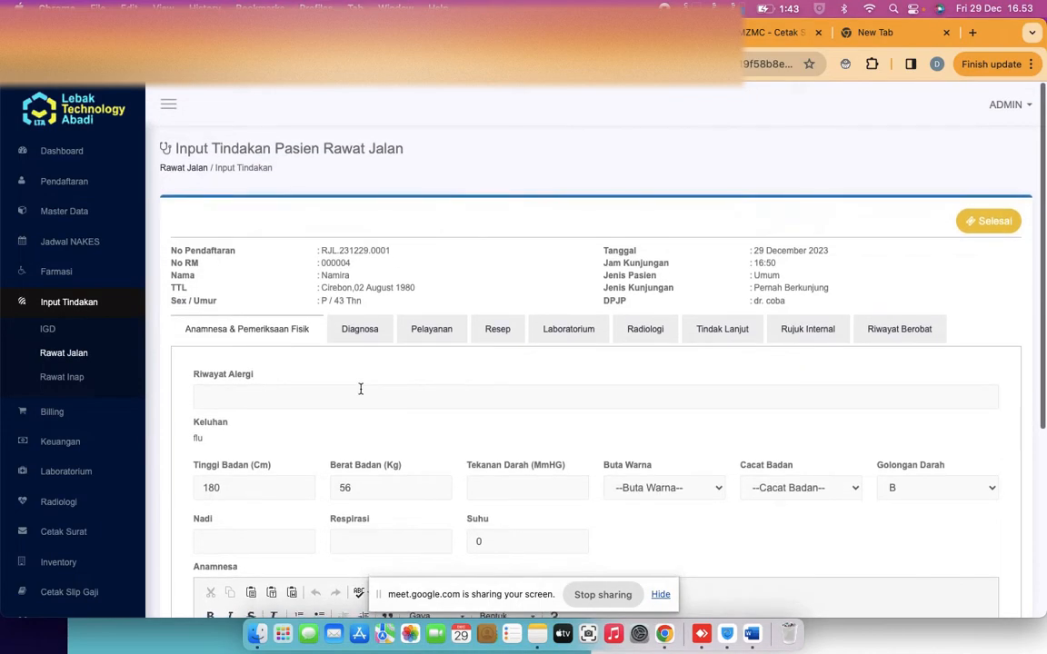
{"action": "left_click", "coordinate": [355, 325]}
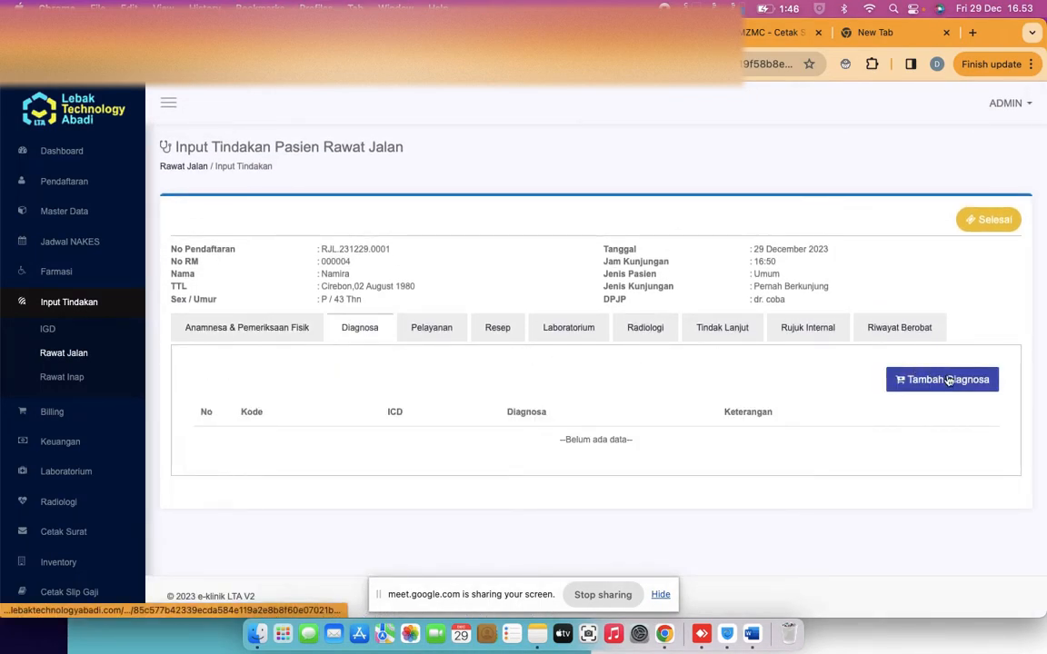
{"action": "left_click", "coordinate": [949, 381]}
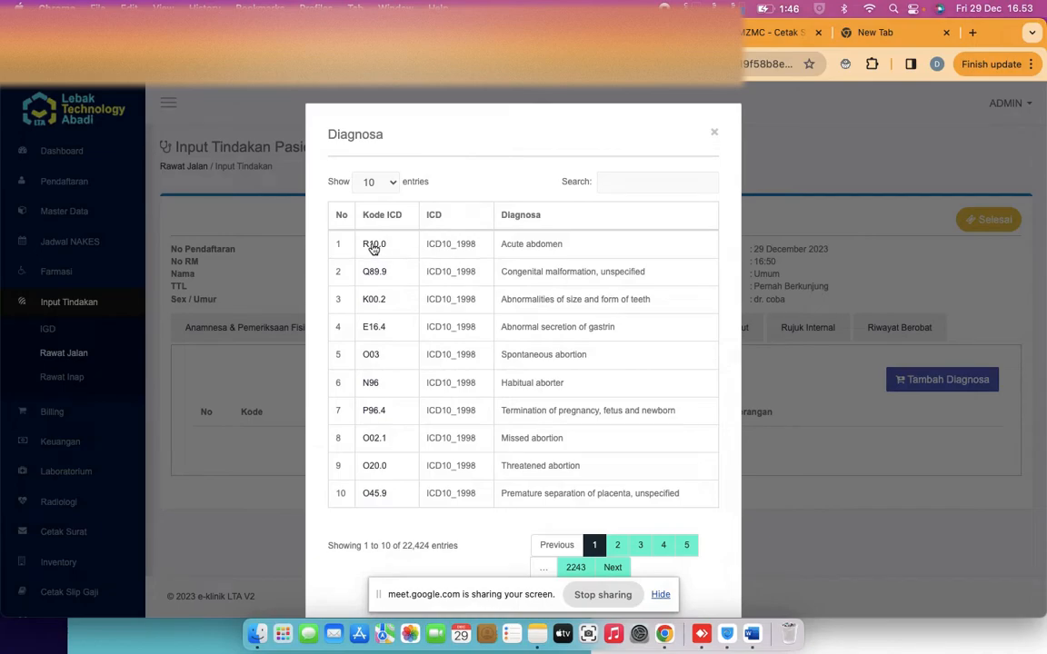
{"action": "left_click", "coordinate": [338, 238]}
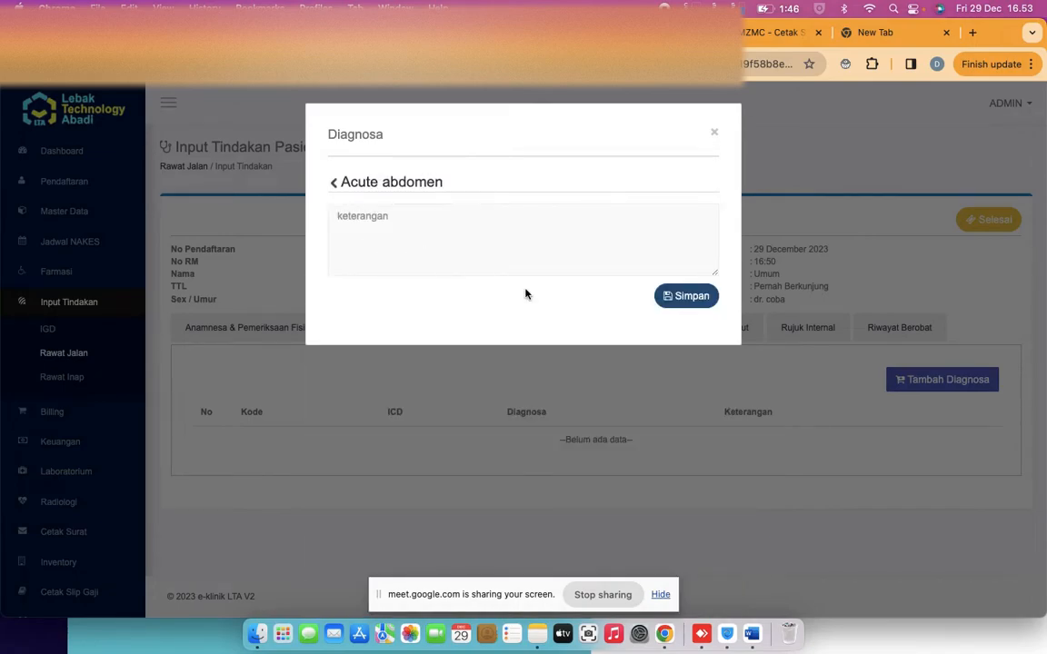
{"action": "left_click", "coordinate": [688, 298]}
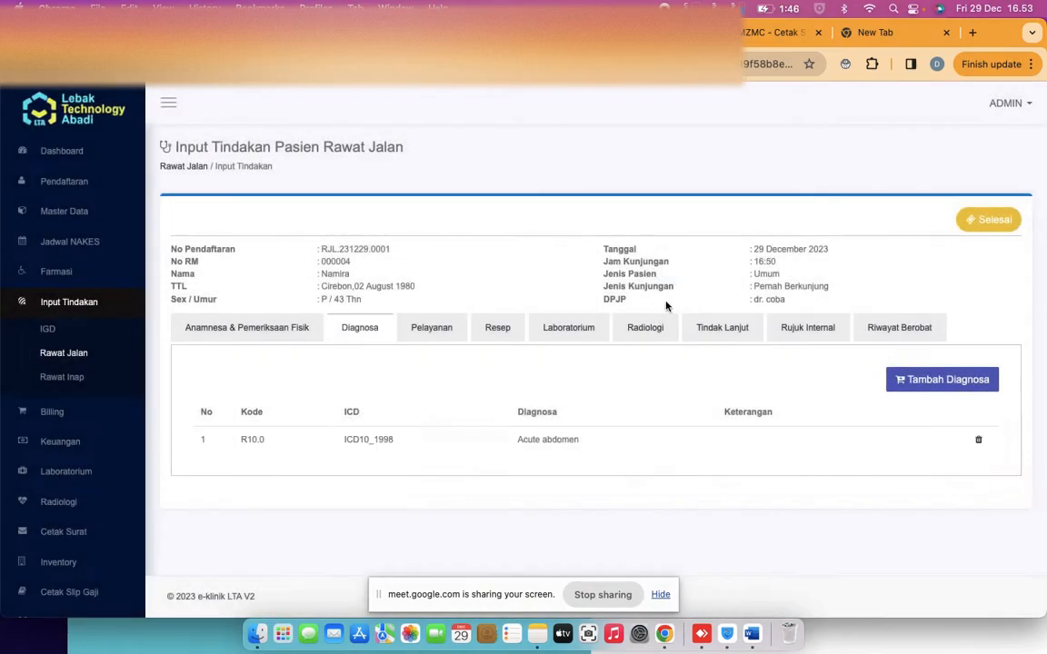
{"action": "left_click", "coordinate": [432, 332]}
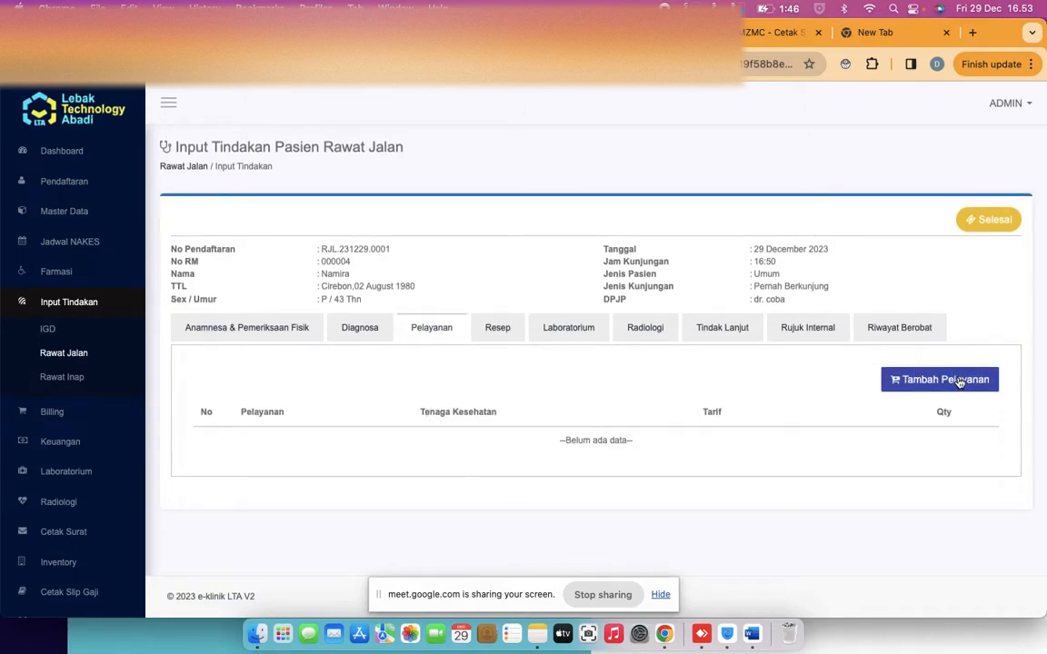
Add the INSERSI GIGI PALSU service by dr. coba at tariff 50000, quantity 1
{"action": "left_click", "coordinate": [935, 382]}
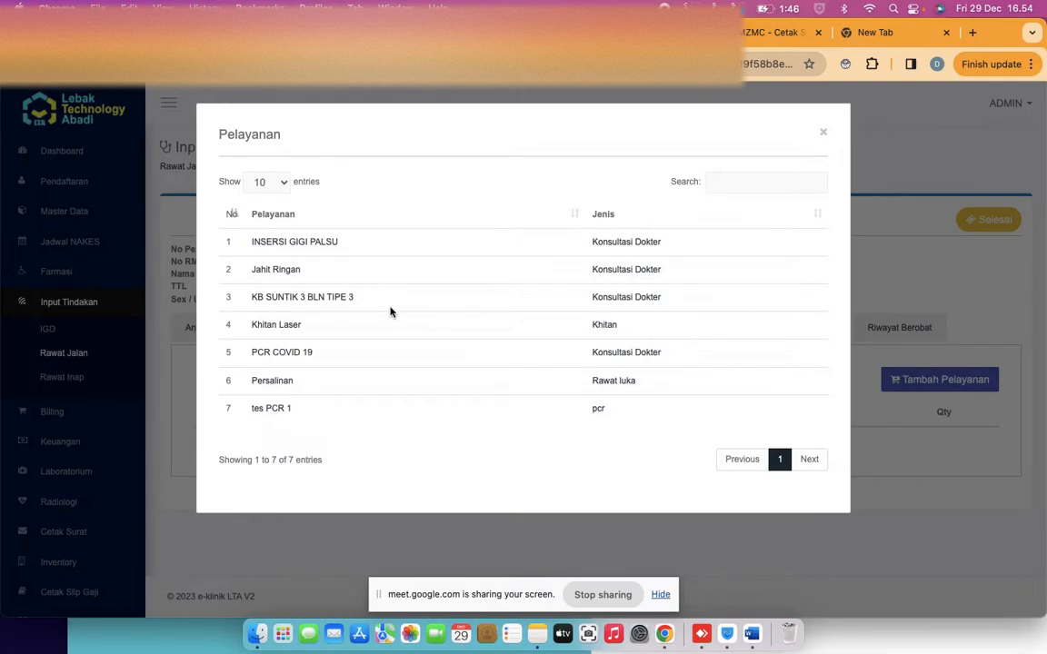
{"action": "left_click", "coordinate": [307, 247]}
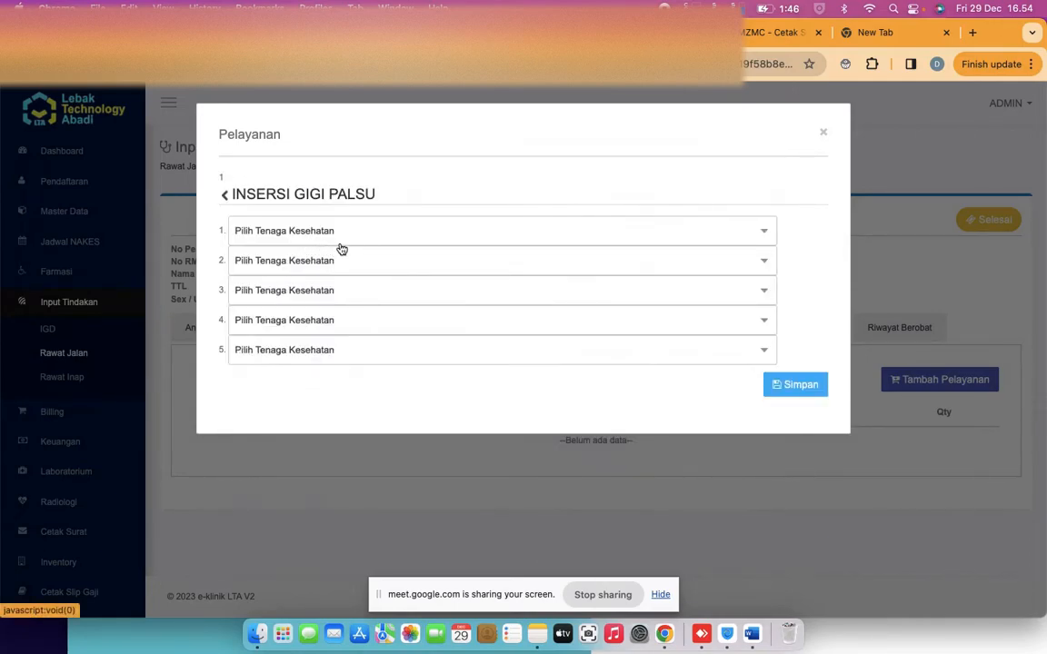
{"action": "left_click", "coordinate": [331, 234]}
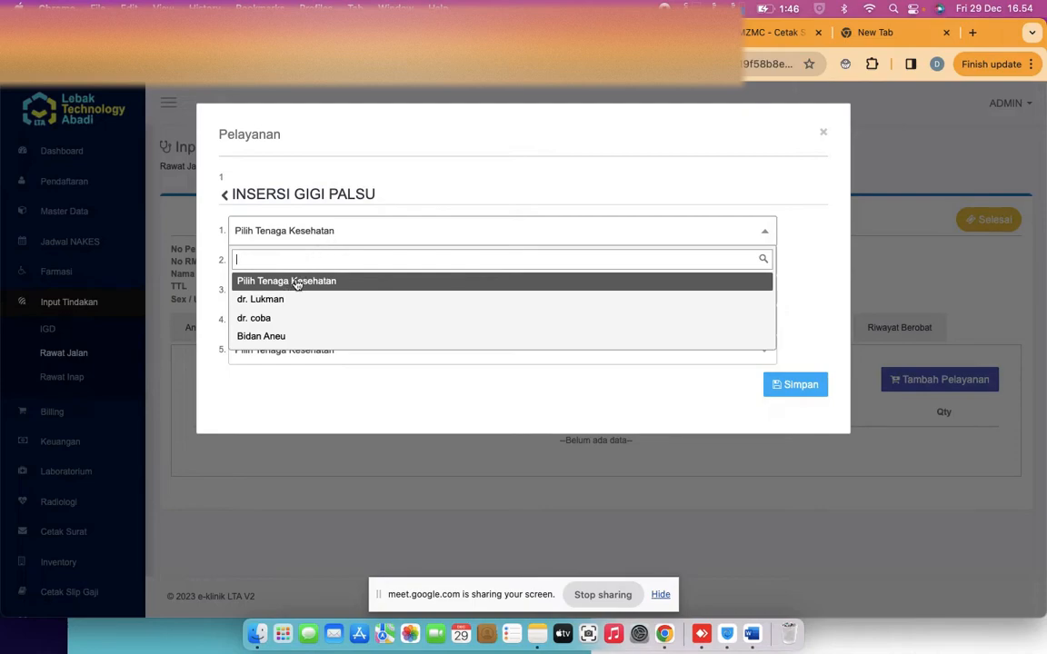
{"action": "left_click", "coordinate": [278, 319]}
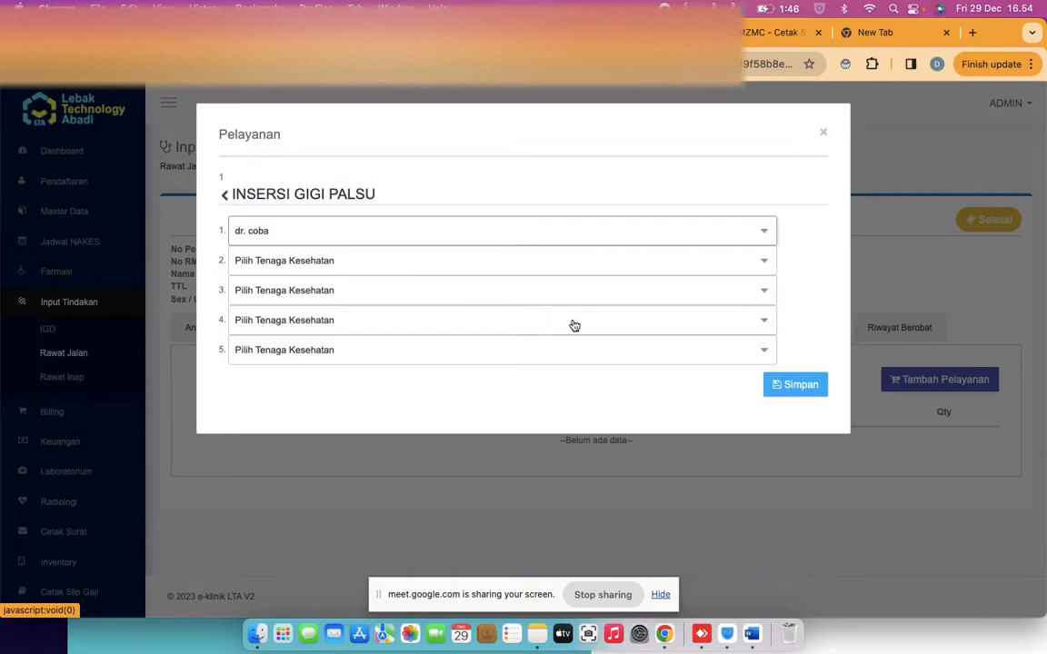
{"action": "left_click", "coordinate": [785, 391]}
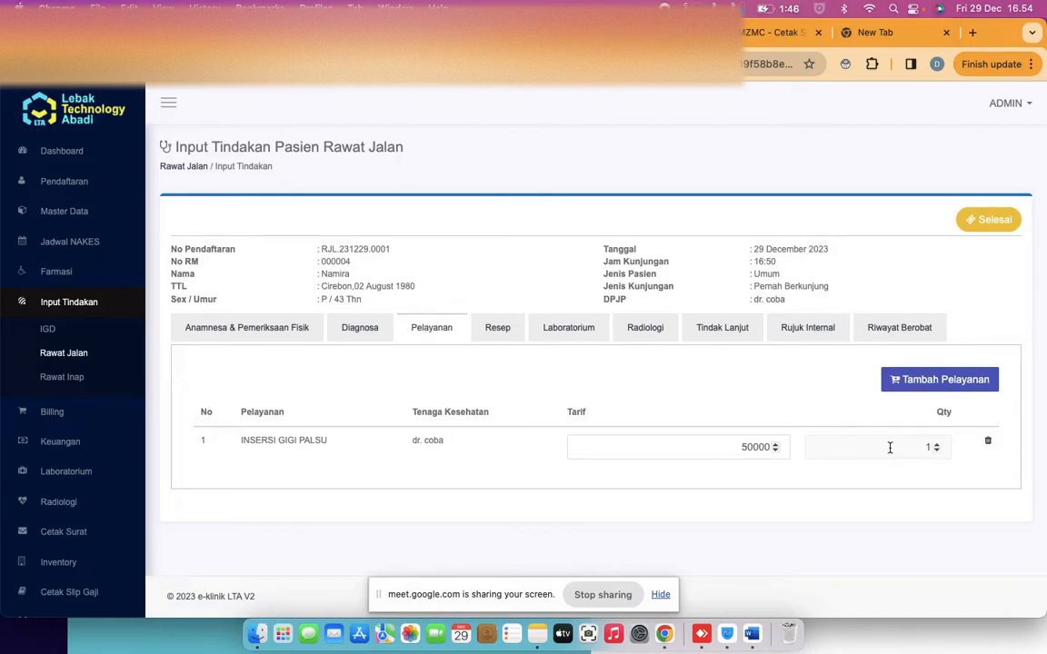
{"action": "left_click", "coordinate": [709, 400]}
{"action": "left_click", "coordinate": [492, 331]}
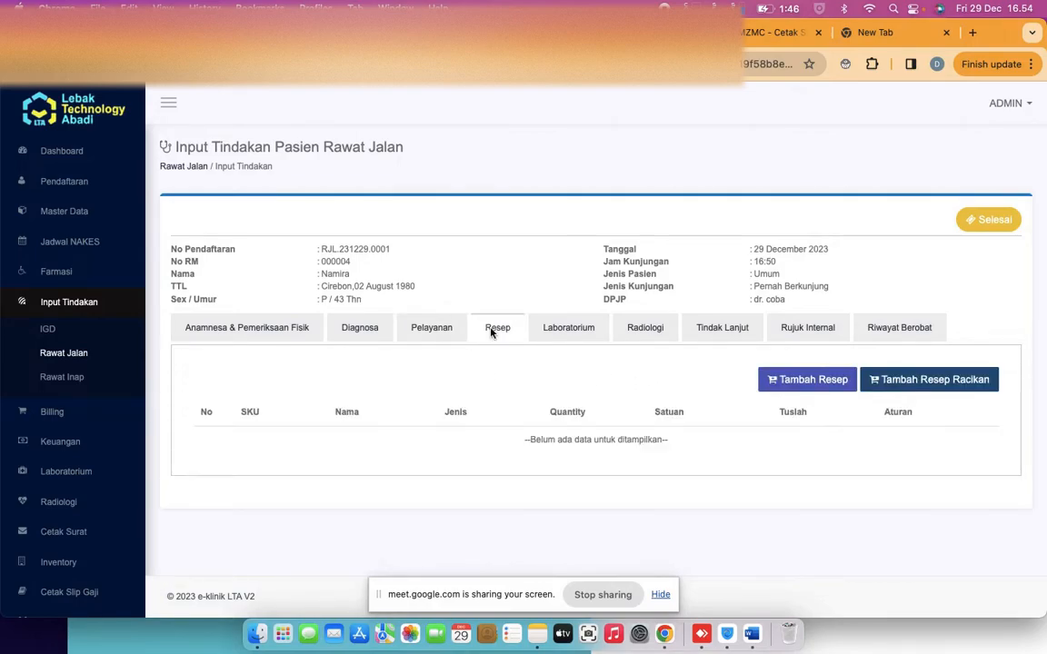
Add Cefixime (gn002, Kapsul, quantity 1) to the prescription from the Tambah Item picker
{"action": "left_click", "coordinate": [797, 382]}
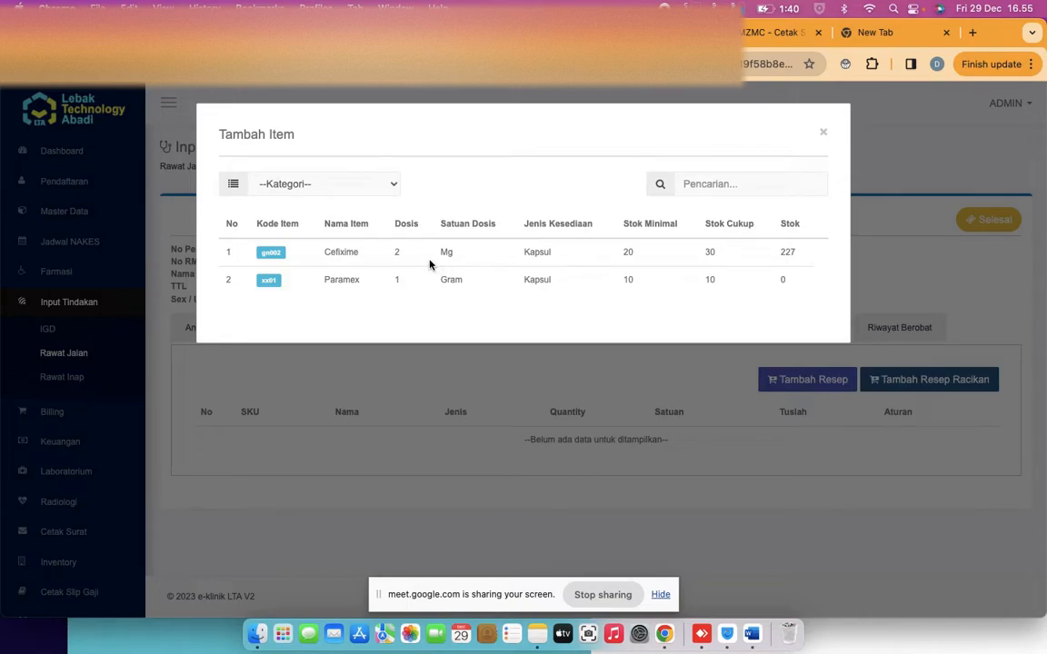
{"action": "double_click", "coordinate": [484, 222]}
{"action": "left_click", "coordinate": [281, 257]}
Set the Cefixime quantity to 12 with dosing rule 3x1 tablet
{"action": "left_click", "coordinate": [824, 135]}
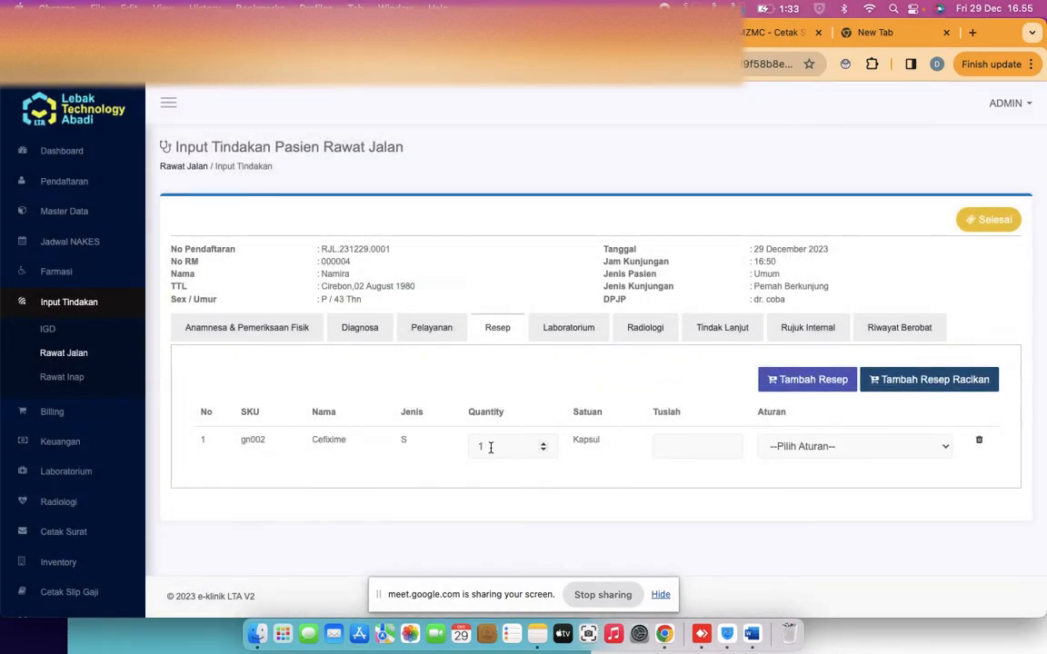
{"action": "type", "text": "2"}
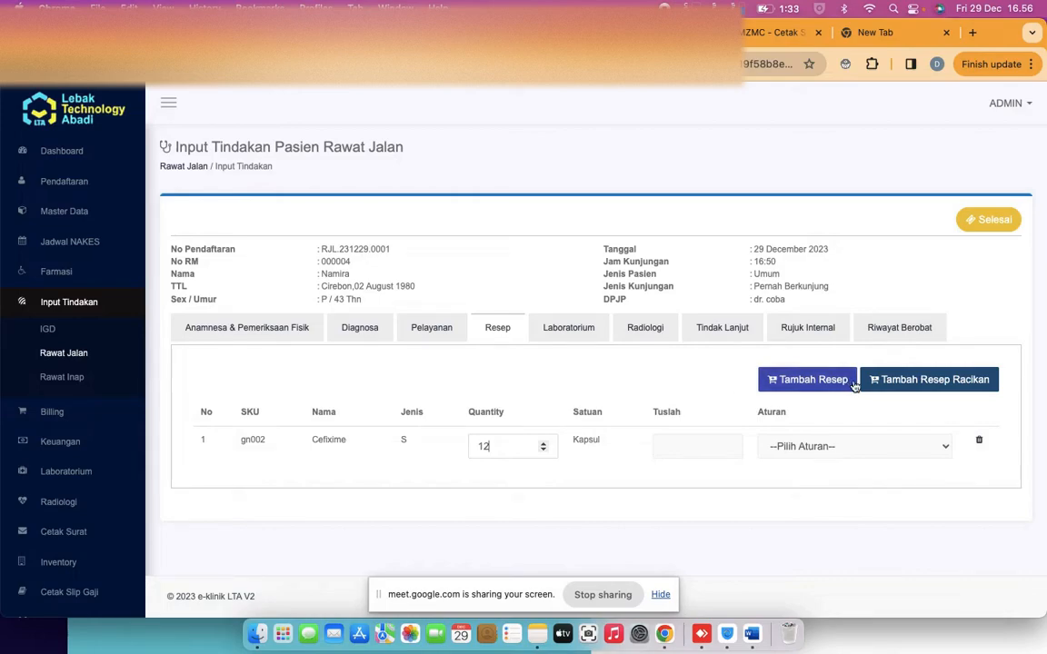
{"action": "left_click", "coordinate": [780, 448]}
{"action": "left_click", "coordinate": [821, 464]}
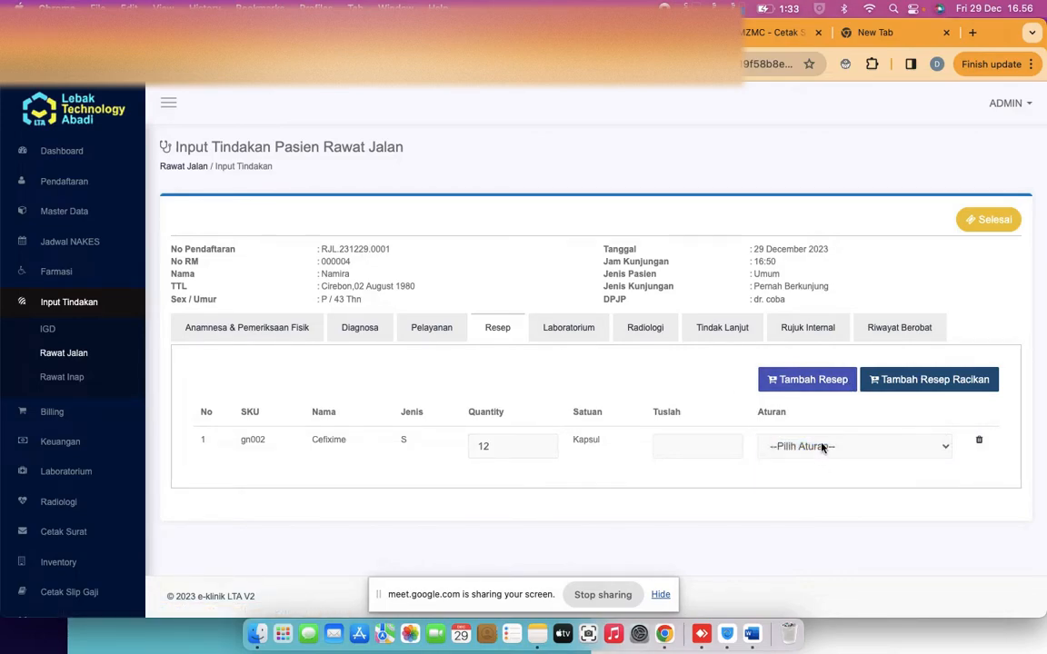
{"action": "left_click", "coordinate": [817, 446]}
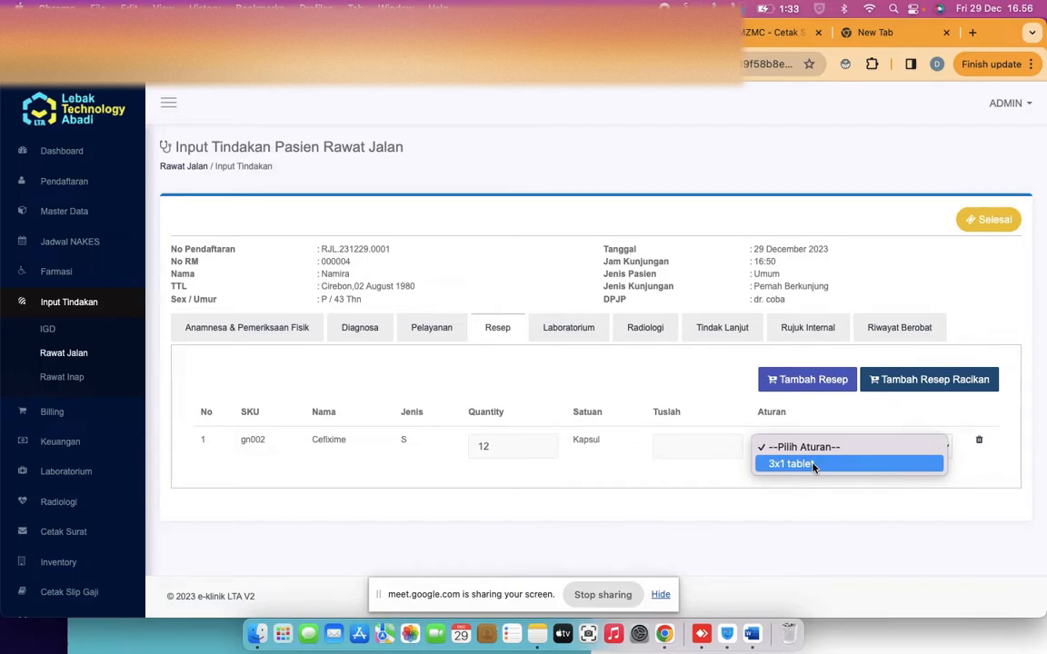
{"action": "left_click", "coordinate": [814, 465]}
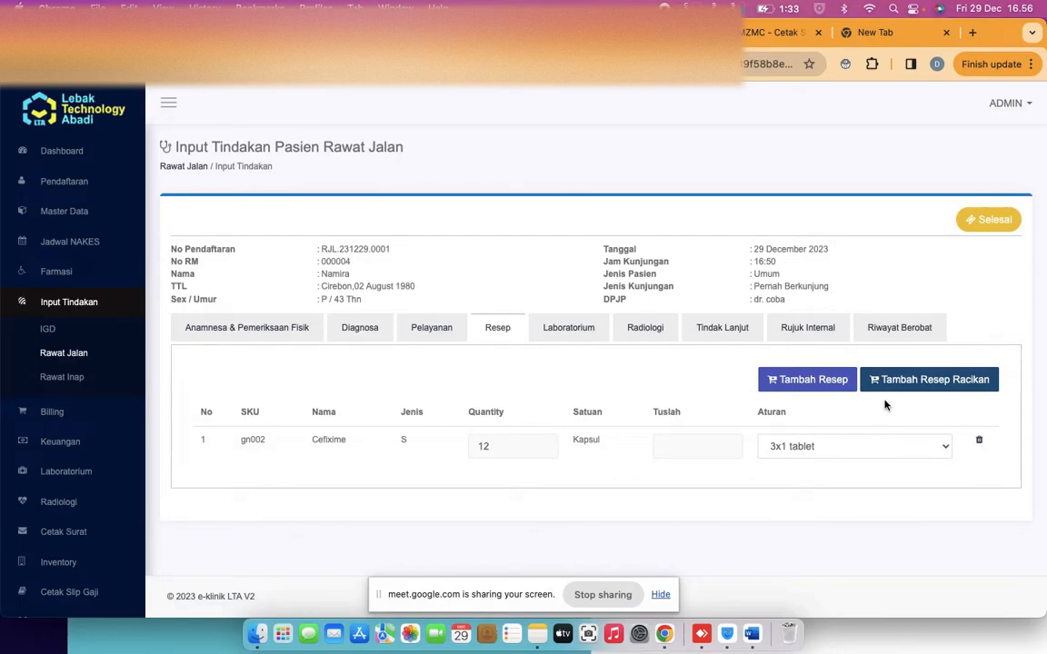
{"action": "left_click", "coordinate": [562, 339]}
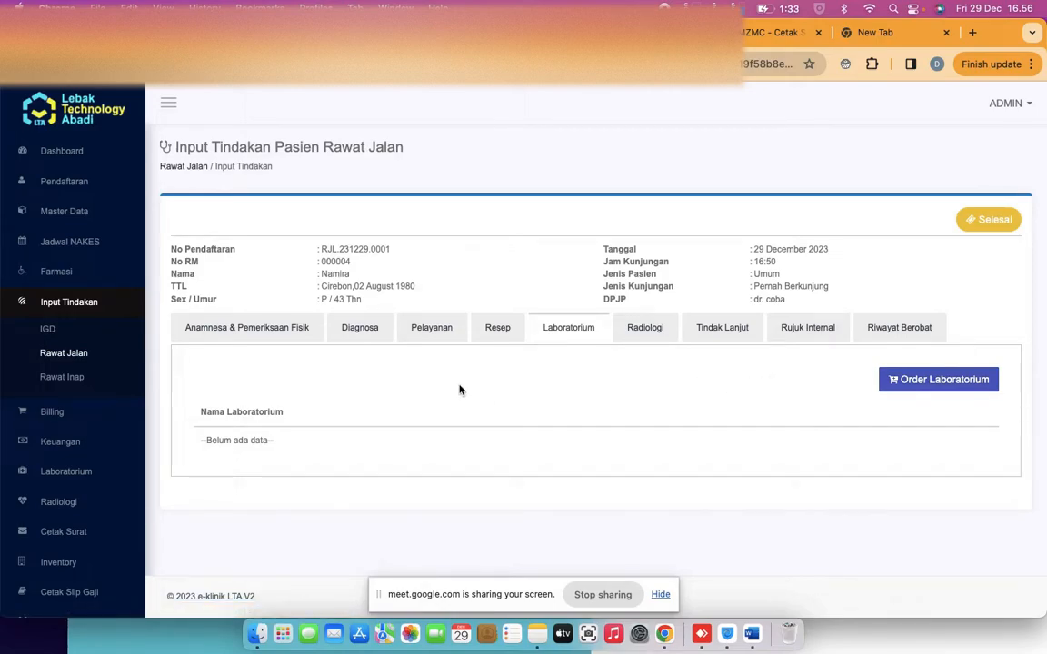
{"action": "left_click", "coordinate": [488, 343]}
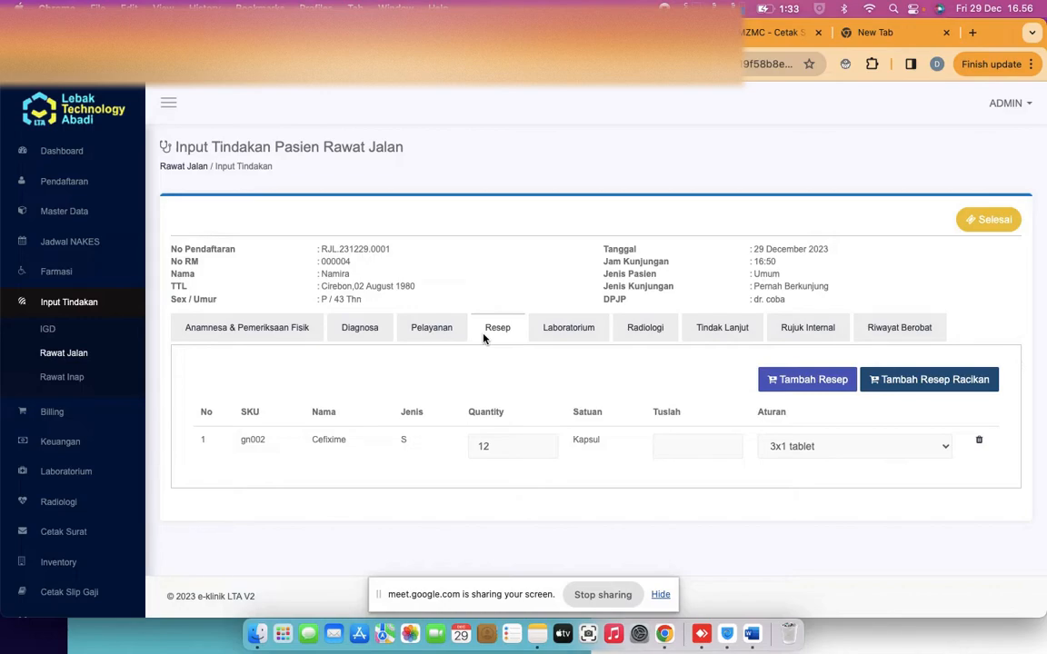
{"action": "left_click", "coordinate": [563, 335]}
{"action": "left_click", "coordinate": [905, 385]}
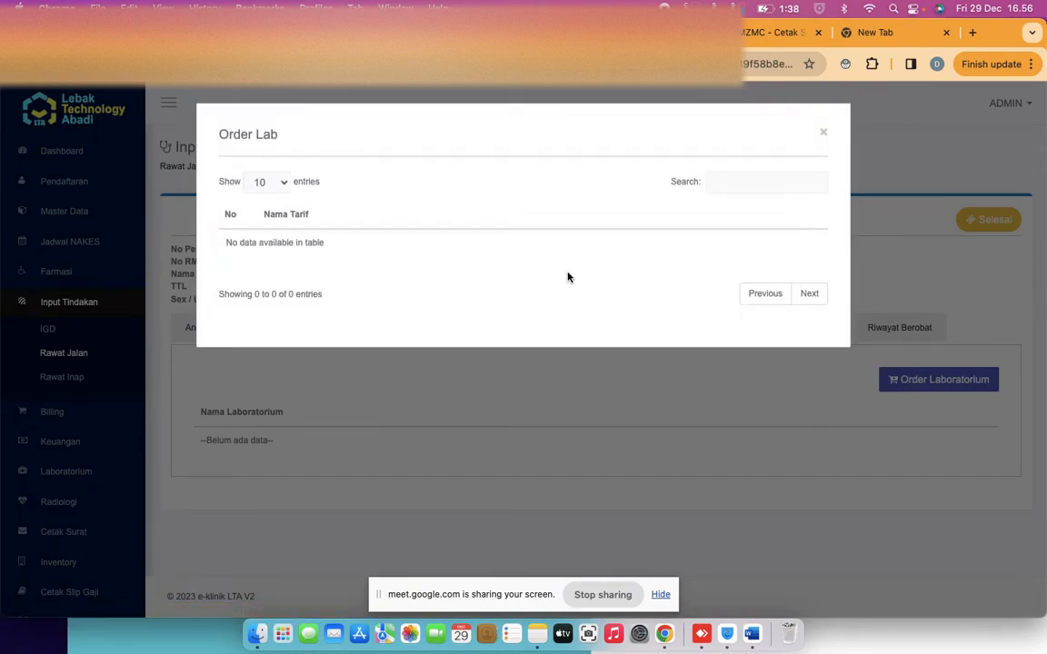
{"action": "left_click", "coordinate": [823, 135]}
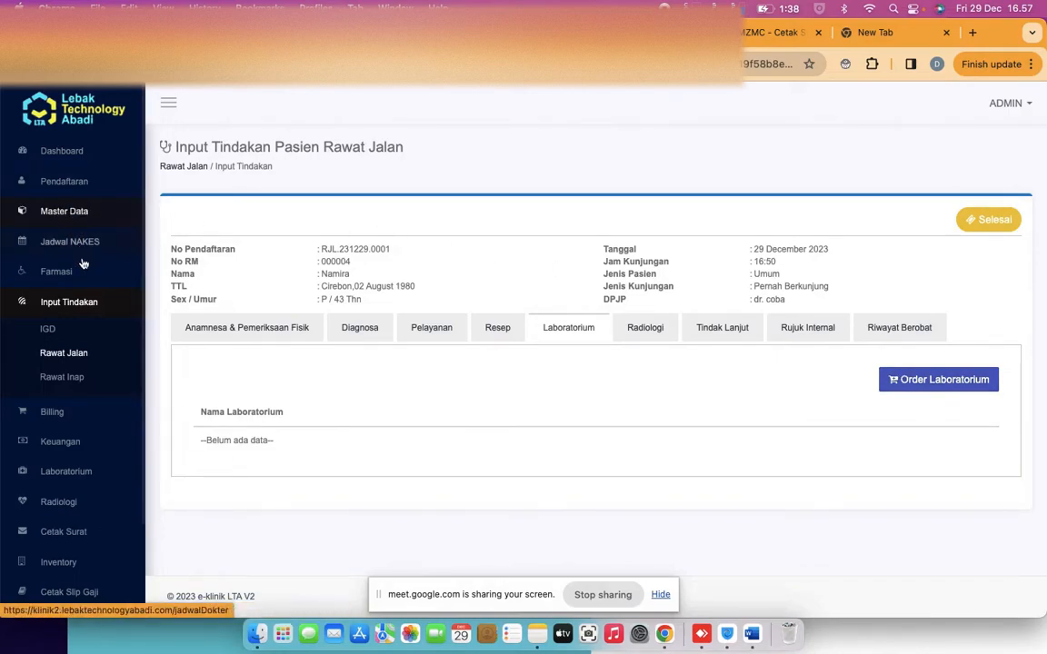
Go to Keuangan > Master Tarif in the sidebar
{"action": "left_click", "coordinate": [69, 210]}
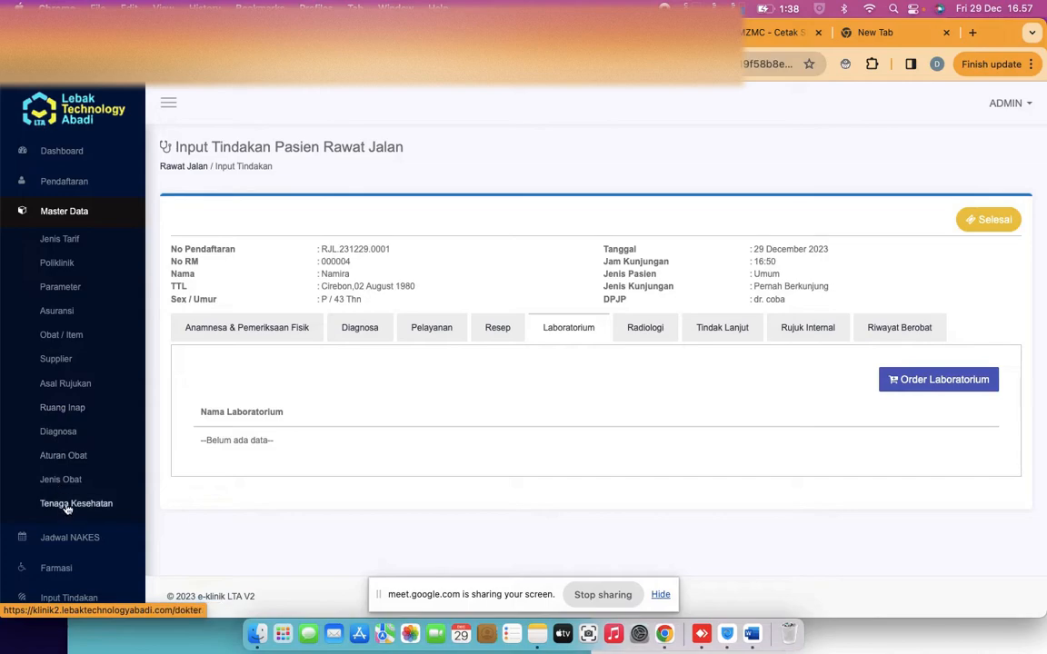
{"action": "scroll", "coordinate": [84, 288], "scroll_direction": "down", "scroll_amount": 1}
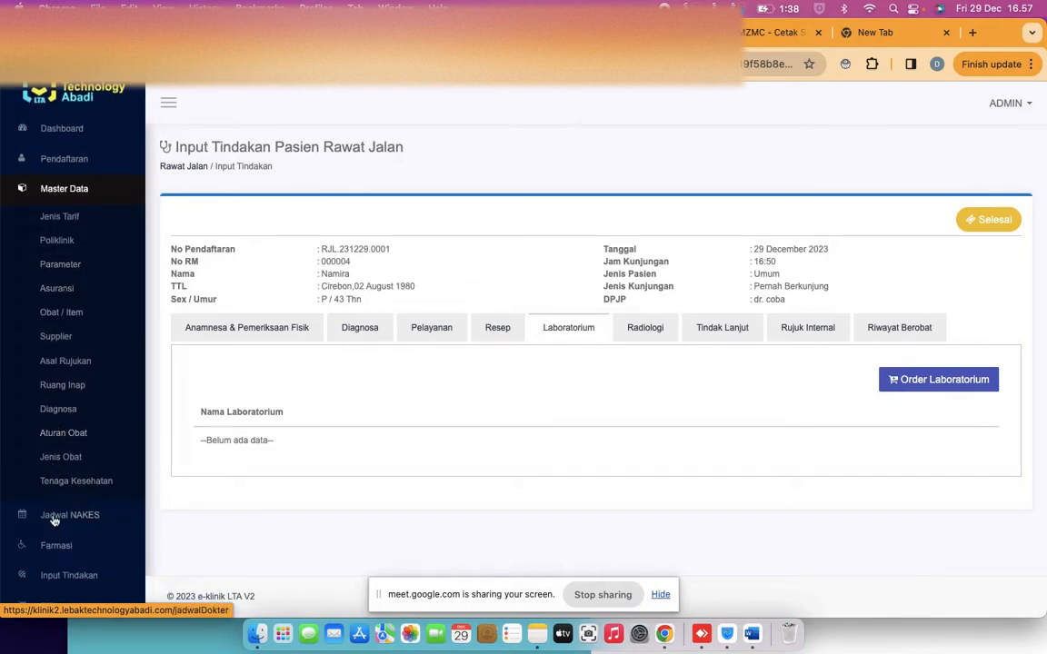
{"action": "scroll", "coordinate": [60, 491], "scroll_direction": "down", "scroll_amount": 5}
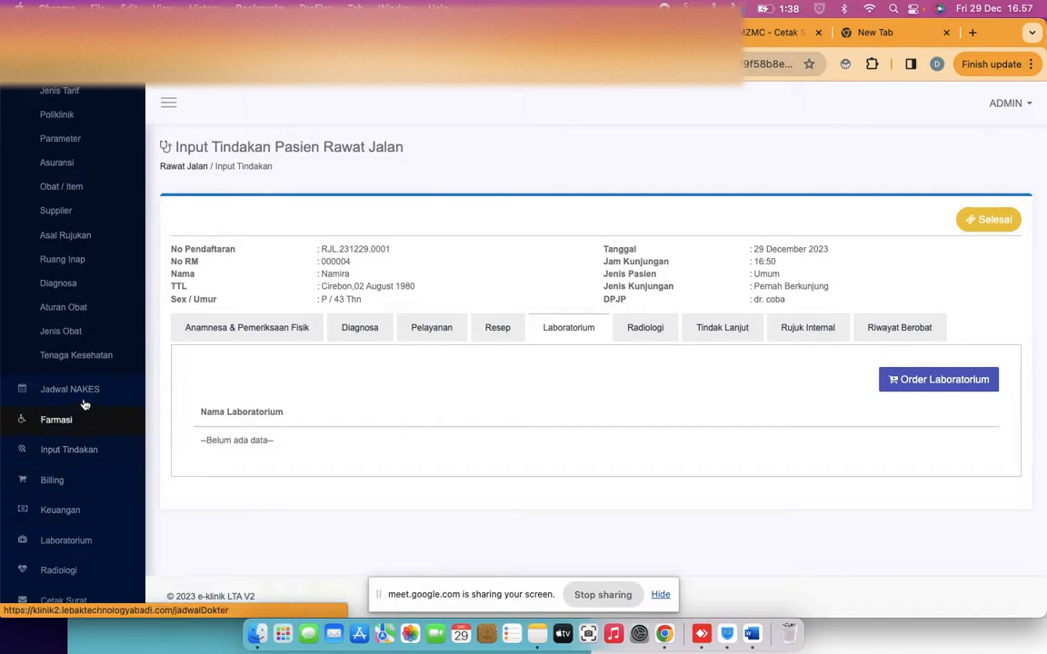
{"action": "scroll", "coordinate": [97, 457], "scroll_direction": "down", "scroll_amount": 5}
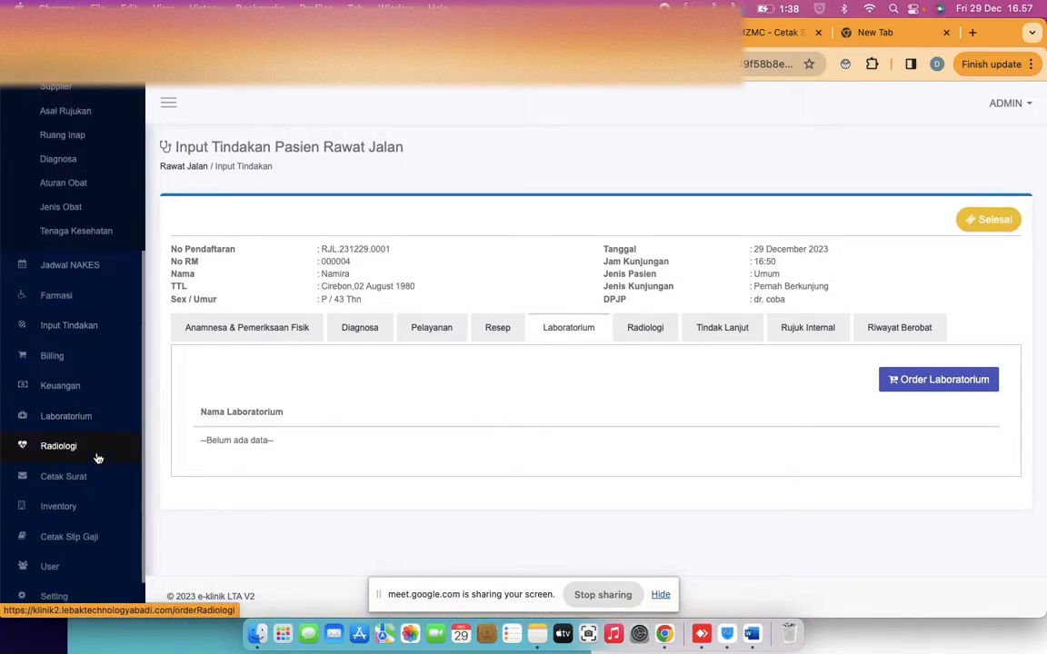
{"action": "left_click", "coordinate": [60, 386]}
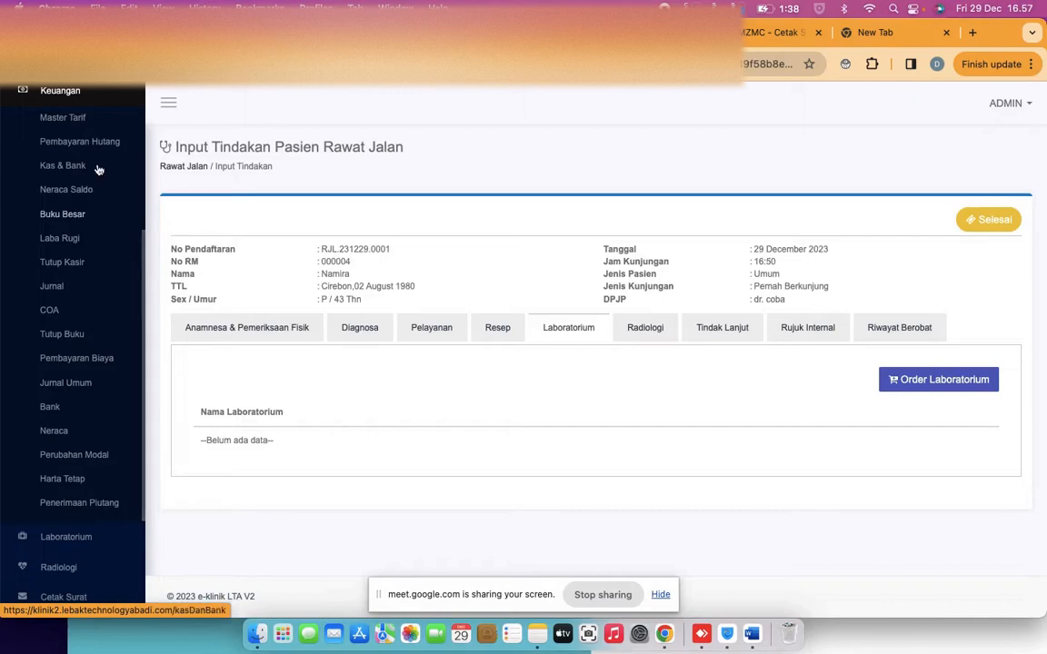
{"action": "left_click", "coordinate": [66, 116]}
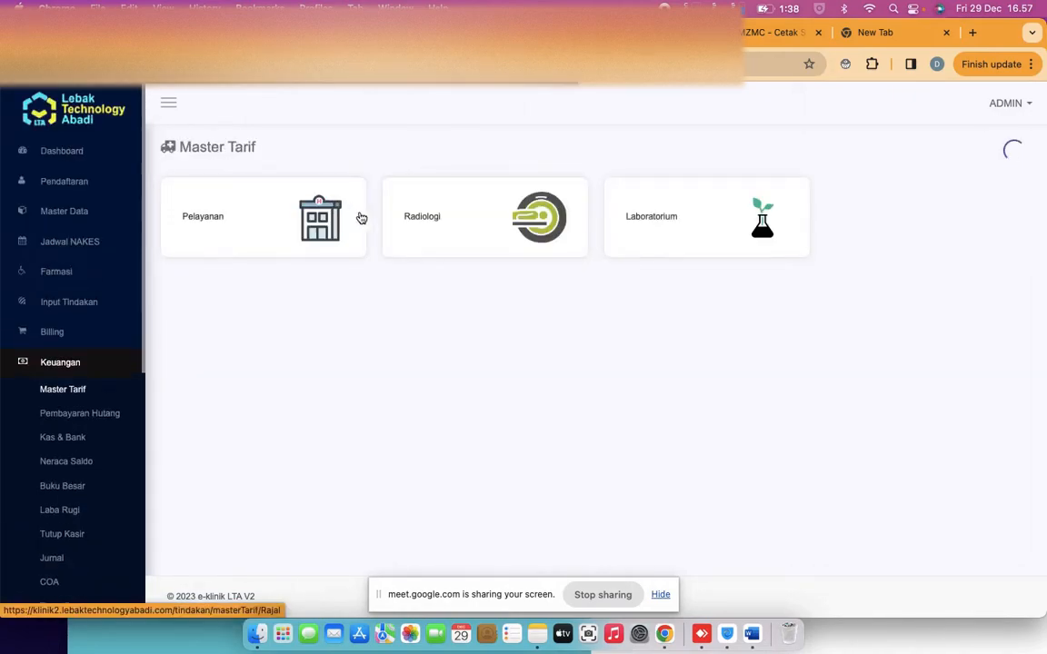
Open the Radiologi tariff list, try a new tariff of type Konsultasi Dokter, then discard the form
{"action": "left_click", "coordinate": [436, 237]}
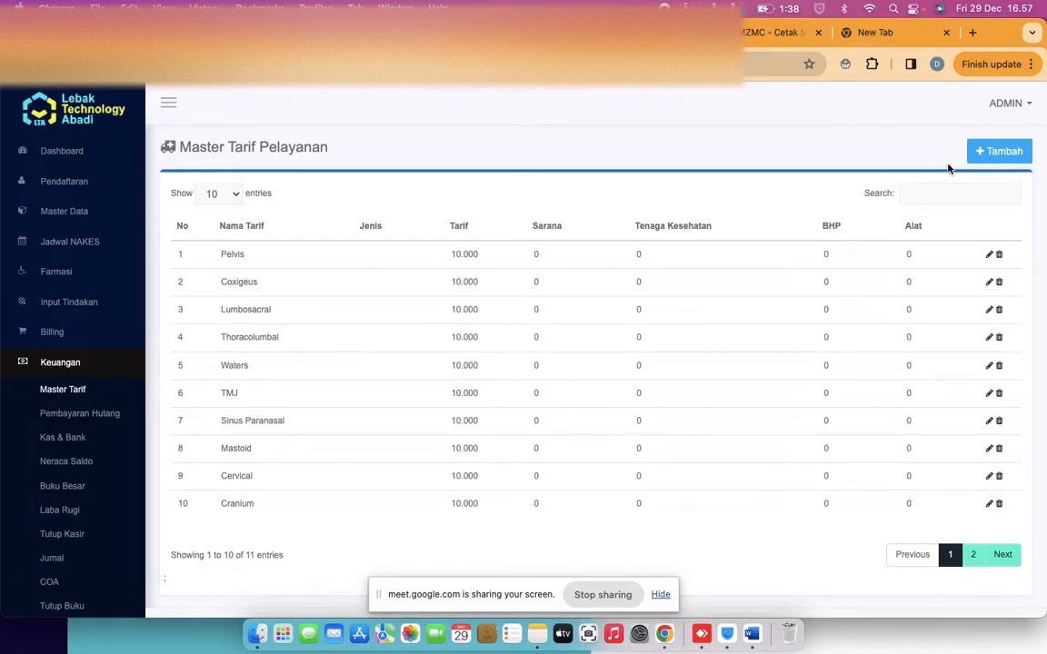
{"action": "left_click", "coordinate": [1005, 153]}
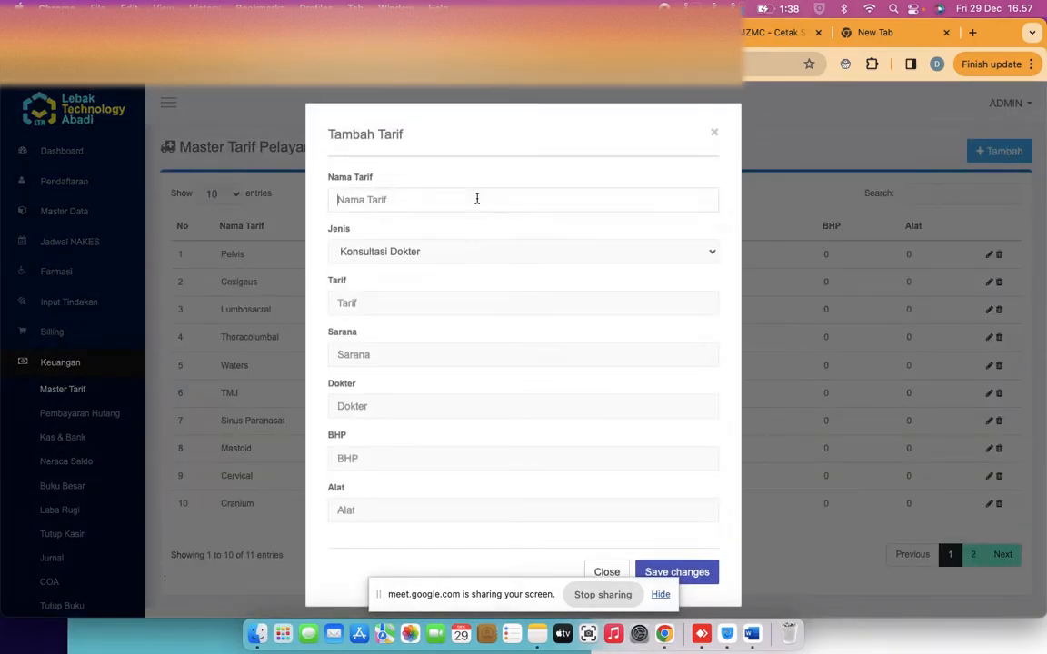
{"action": "left_click", "coordinate": [408, 257]}
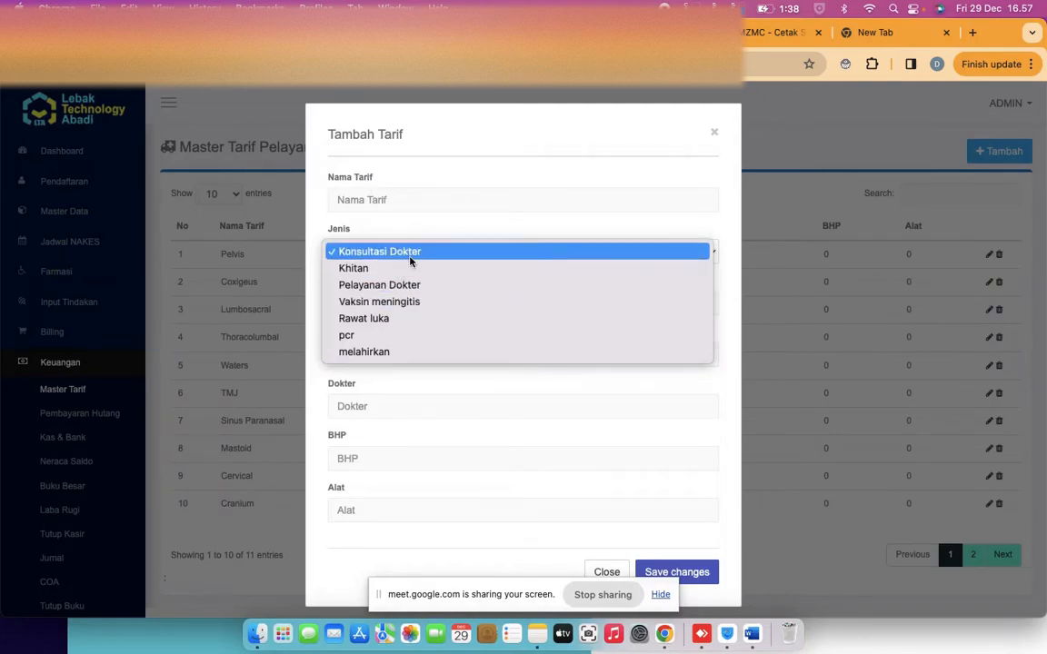
{"action": "left_click", "coordinate": [446, 254]}
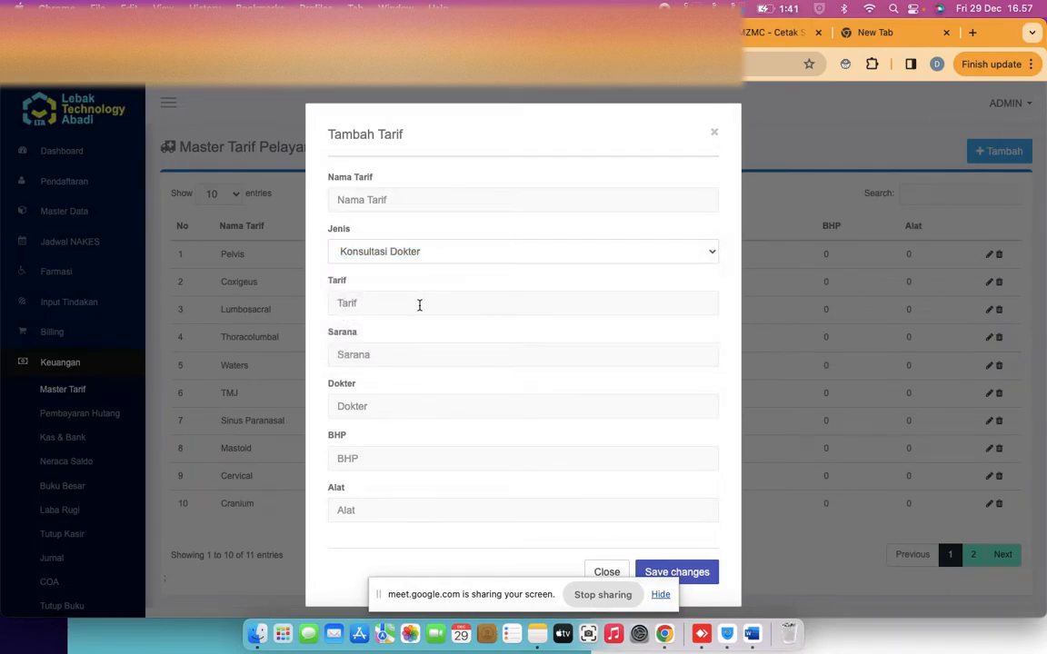
{"action": "left_click", "coordinate": [714, 133]}
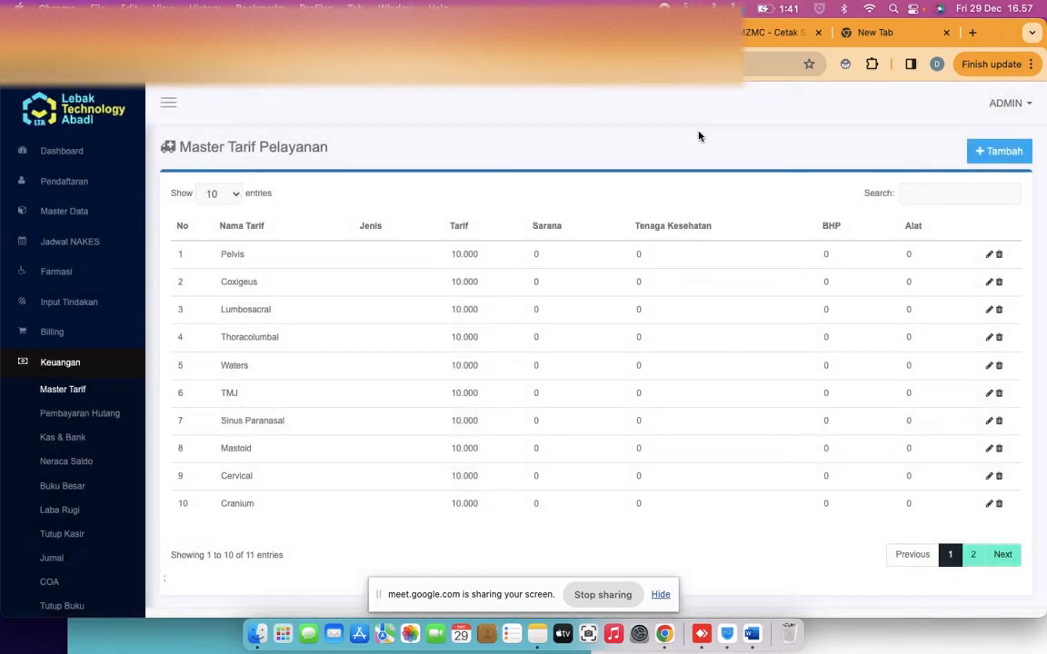
Add a new tariff type named 'Cek Gula' under Master Data > Jenis Tarif
{"action": "left_click", "coordinate": [77, 218]}
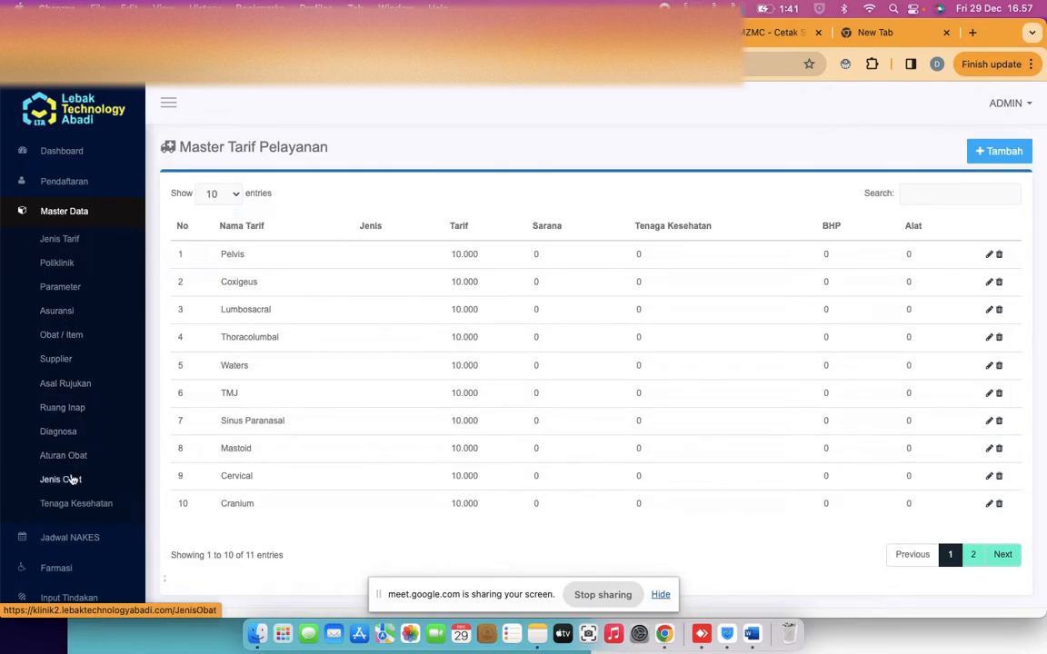
{"action": "left_click", "coordinate": [60, 287]}
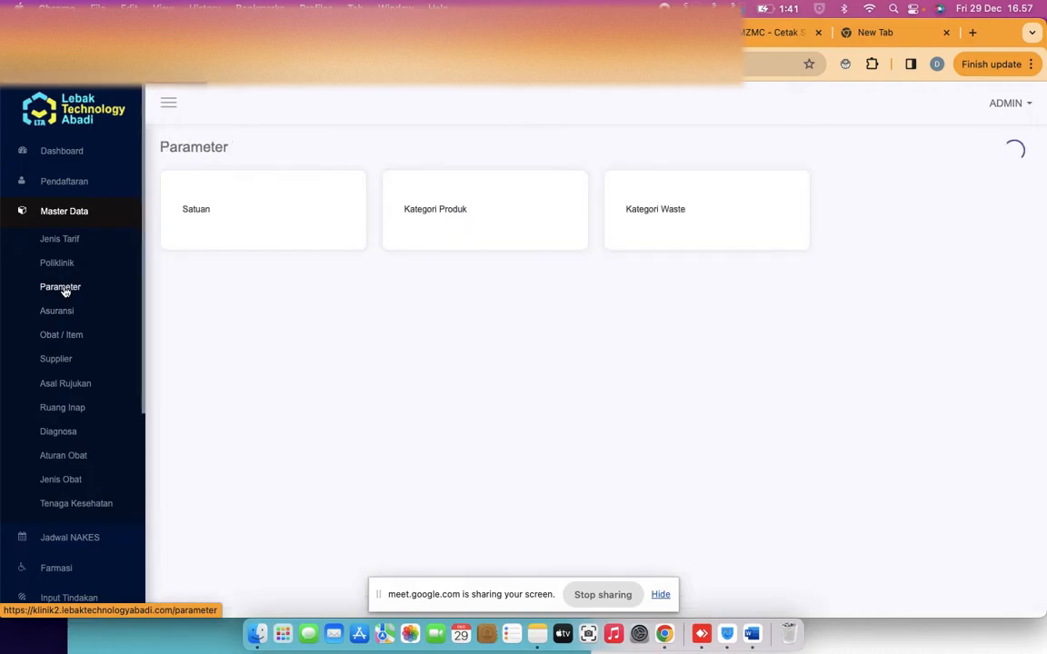
{"action": "left_click", "coordinate": [76, 239]}
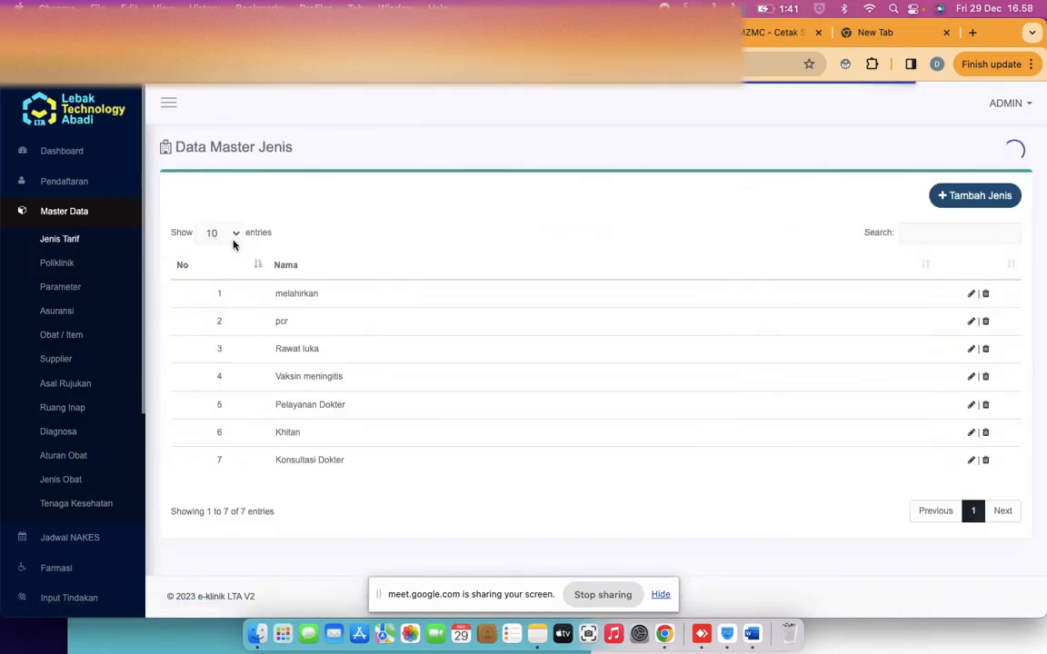
{"action": "left_click", "coordinate": [978, 194]}
{"action": "left_click", "coordinate": [491, 188]}
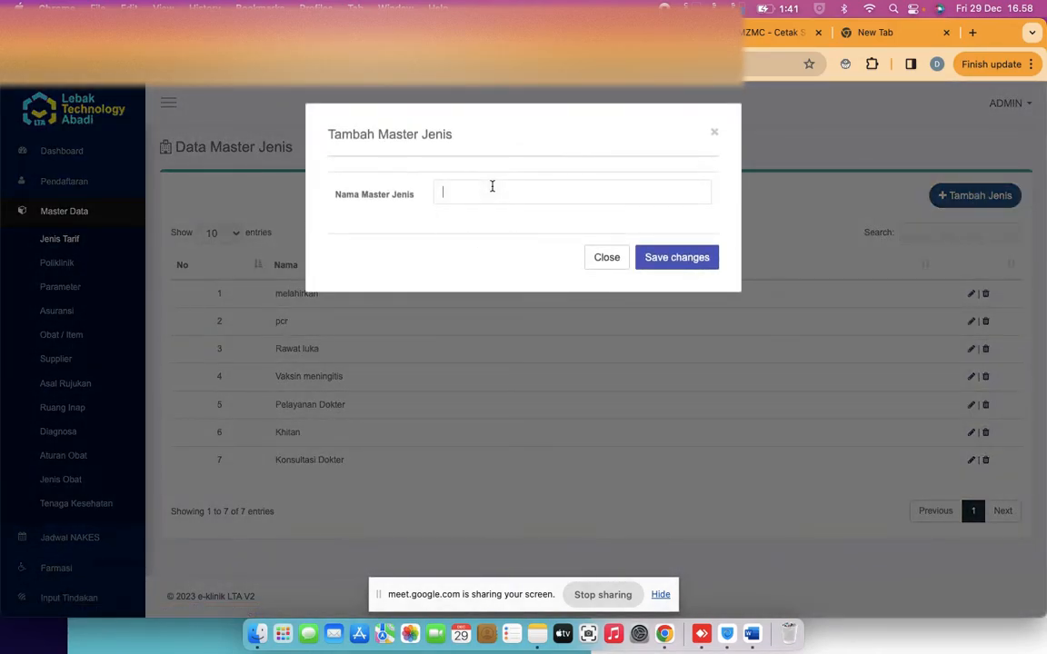
{"action": "type", "text": "Cek Gula"}
{"action": "left_click", "coordinate": [660, 264]}
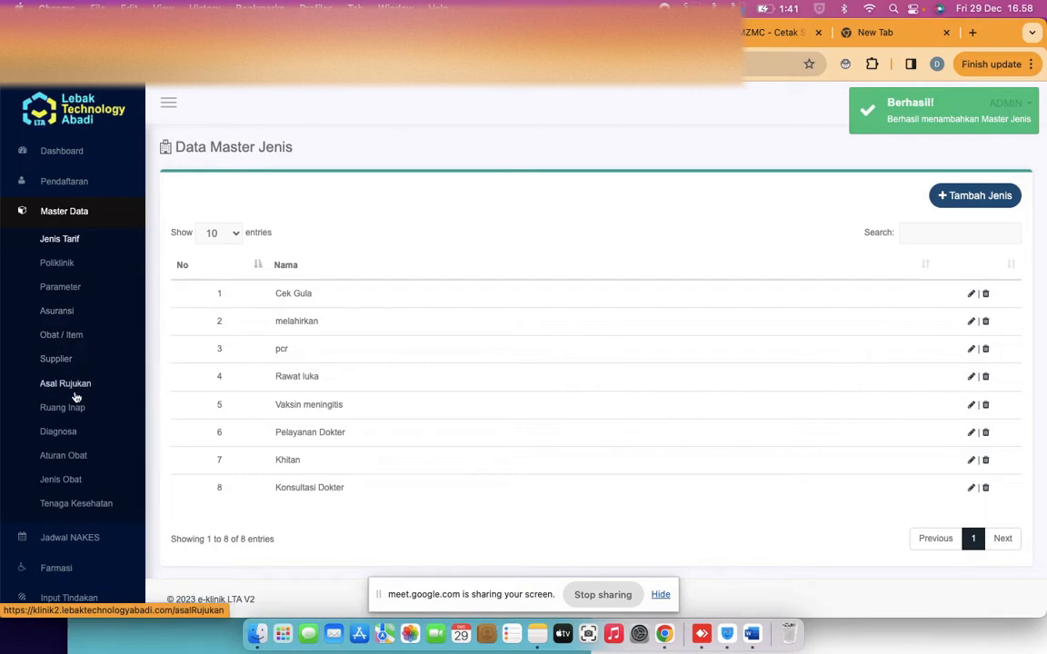
Go to the Keuangan section's Master Tarif page
{"action": "scroll", "coordinate": [76, 397], "scroll_direction": "down", "scroll_amount": 1}
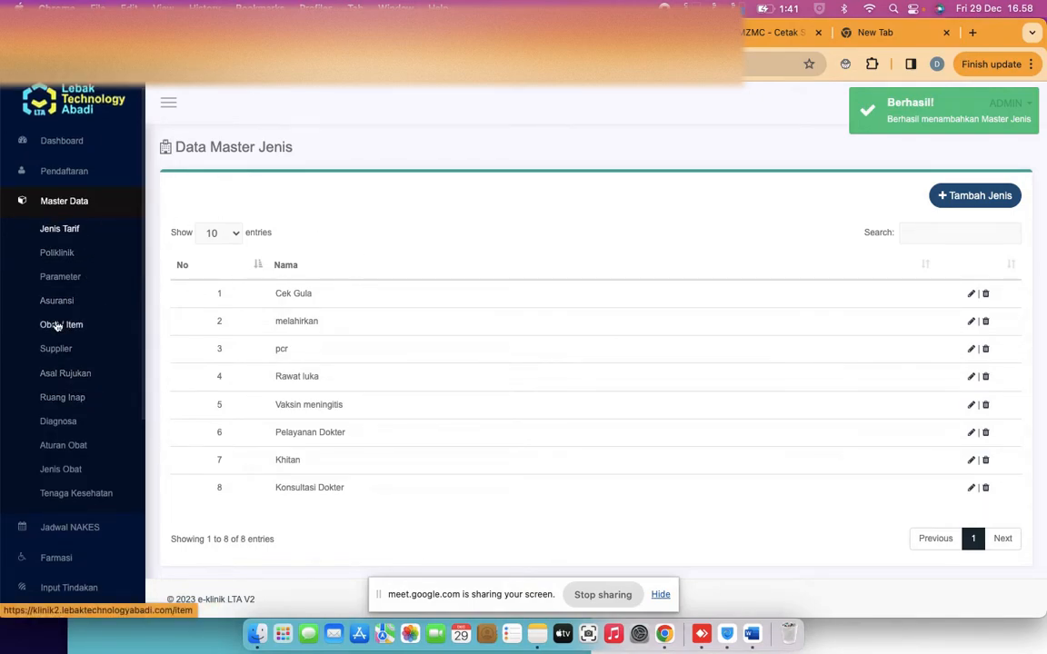
{"action": "scroll", "coordinate": [59, 327], "scroll_direction": "down", "scroll_amount": 6}
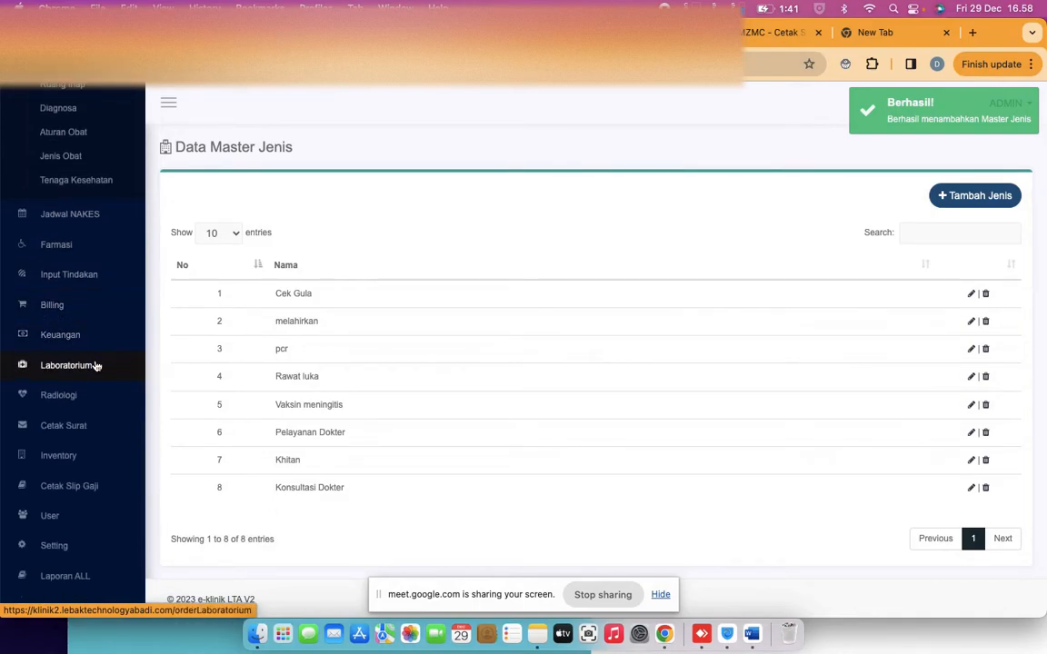
{"action": "left_click", "coordinate": [70, 334]}
{"action": "scroll", "coordinate": [88, 264], "scroll_direction": "up", "scroll_amount": 3}
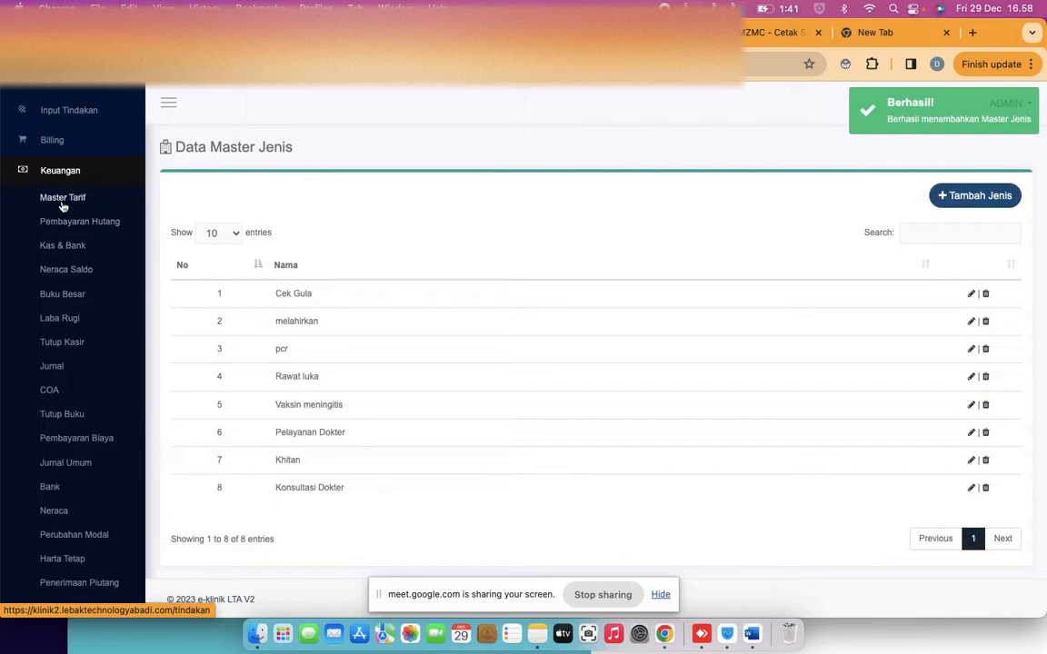
{"action": "left_click", "coordinate": [63, 200]}
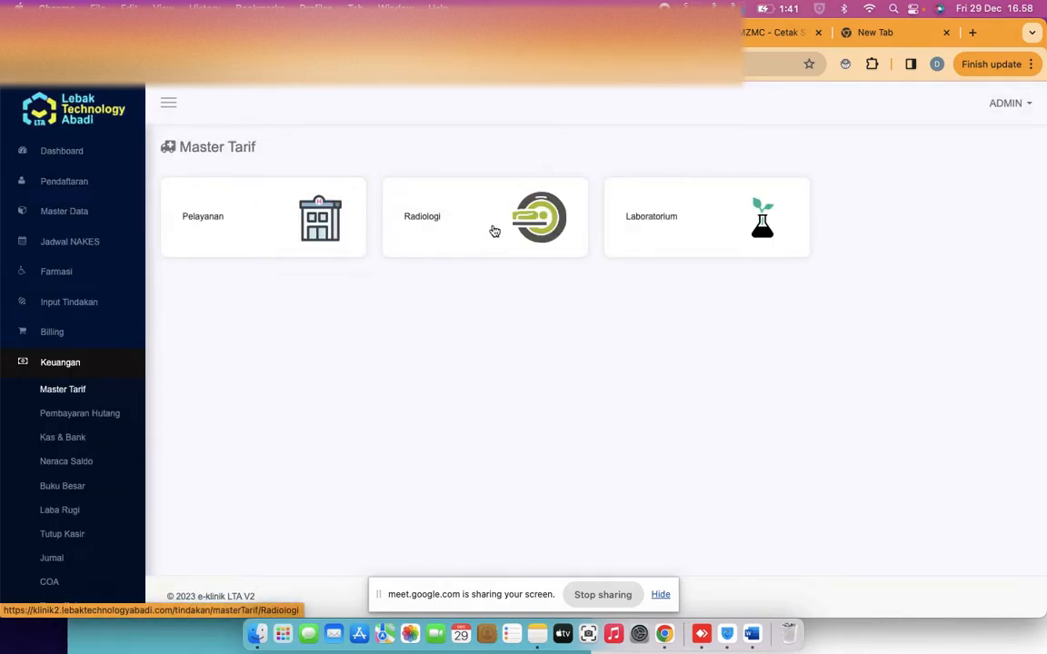
Start a new laboratory tariff named 'Glukosa'
{"action": "left_click", "coordinate": [712, 233]}
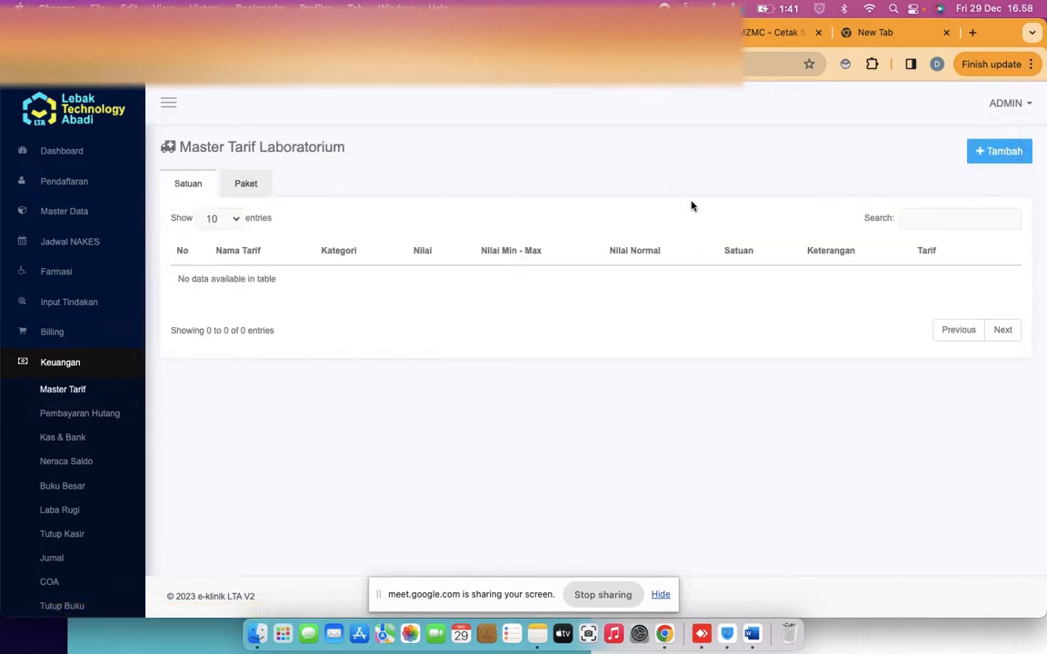
{"action": "left_click", "coordinate": [1005, 153]}
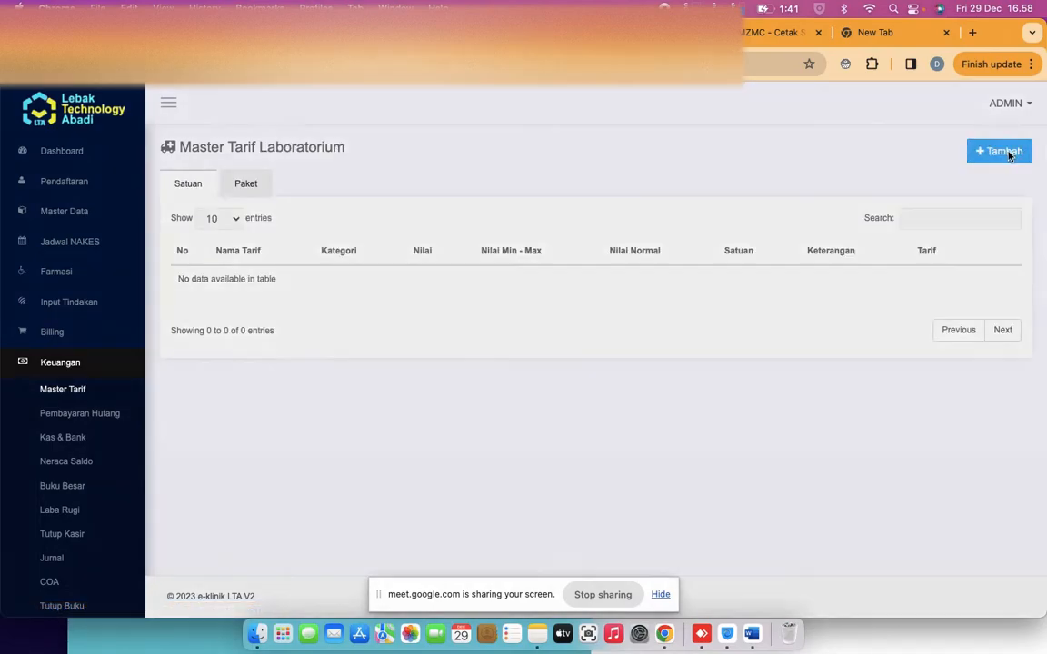
{"action": "left_click", "coordinate": [343, 200]}
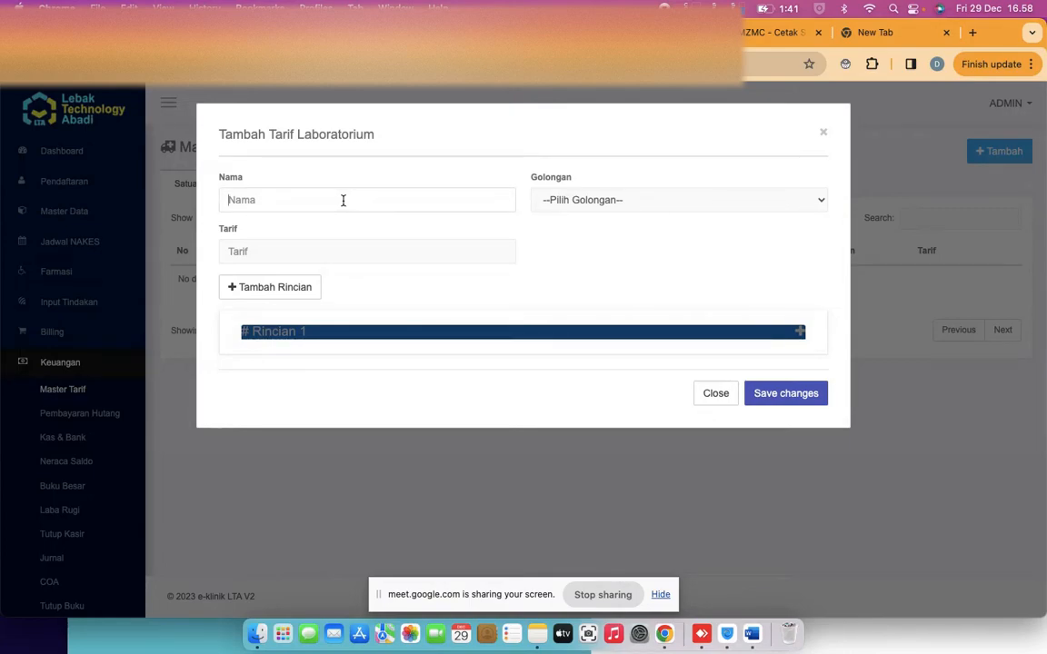
{"action": "type", "text": "C"}
{"action": "key", "text": "BackSpace"}
{"action": "type", "text": "Glukosa"}
Set the group to PEMERIKSAAN DARAH and tariff to 15000, and expand Rincian 1
{"action": "left_click", "coordinate": [573, 207]}
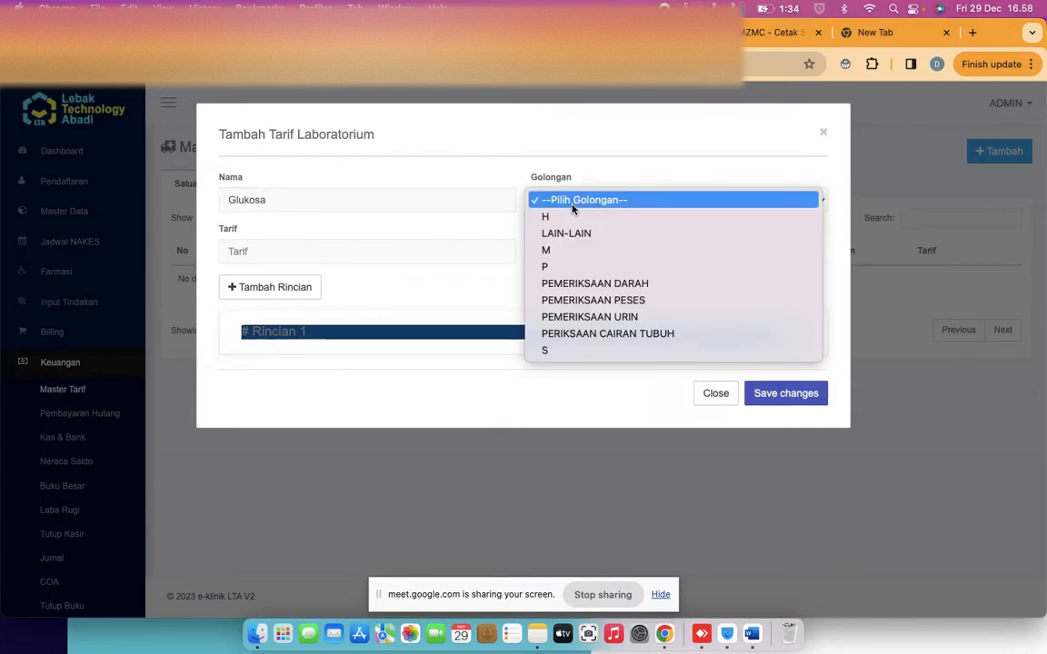
{"action": "left_click", "coordinate": [570, 250]}
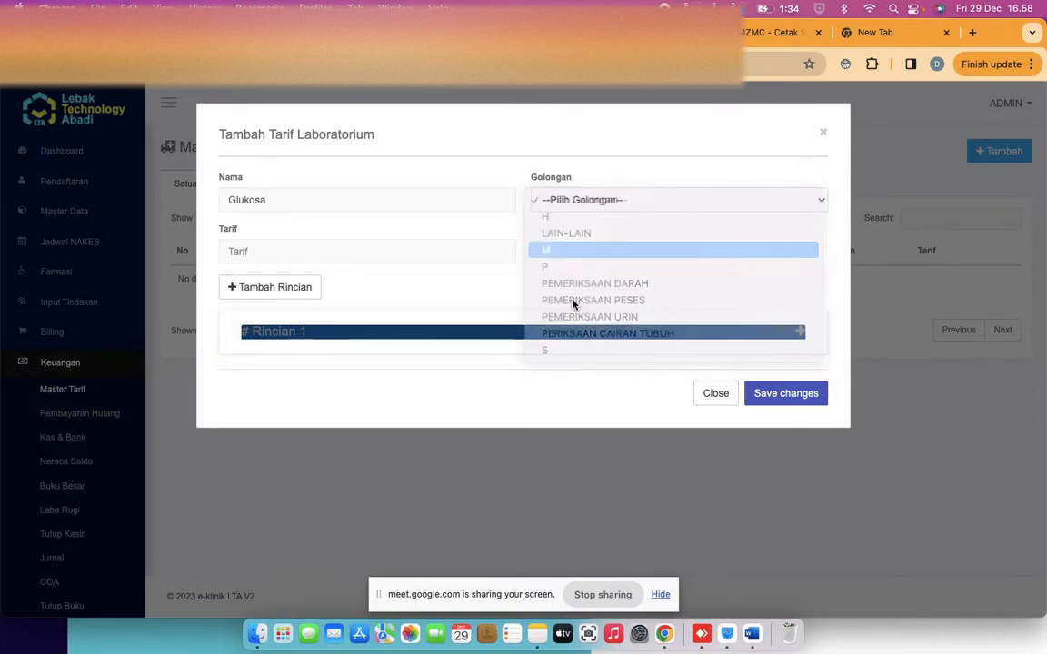
{"action": "left_click", "coordinate": [576, 205]}
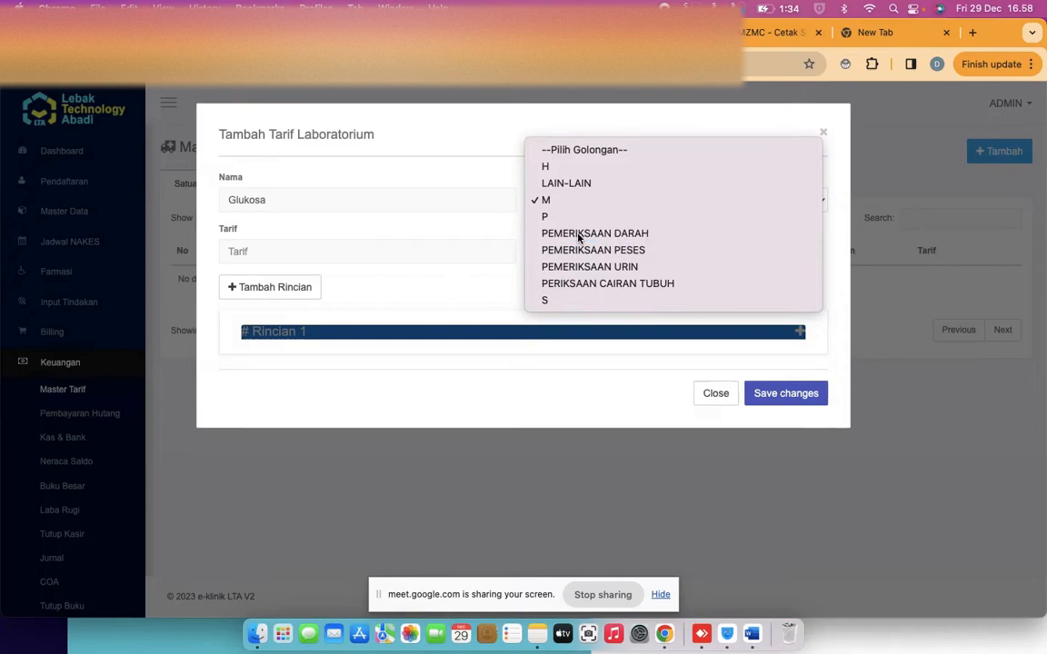
{"action": "left_click", "coordinate": [577, 234]}
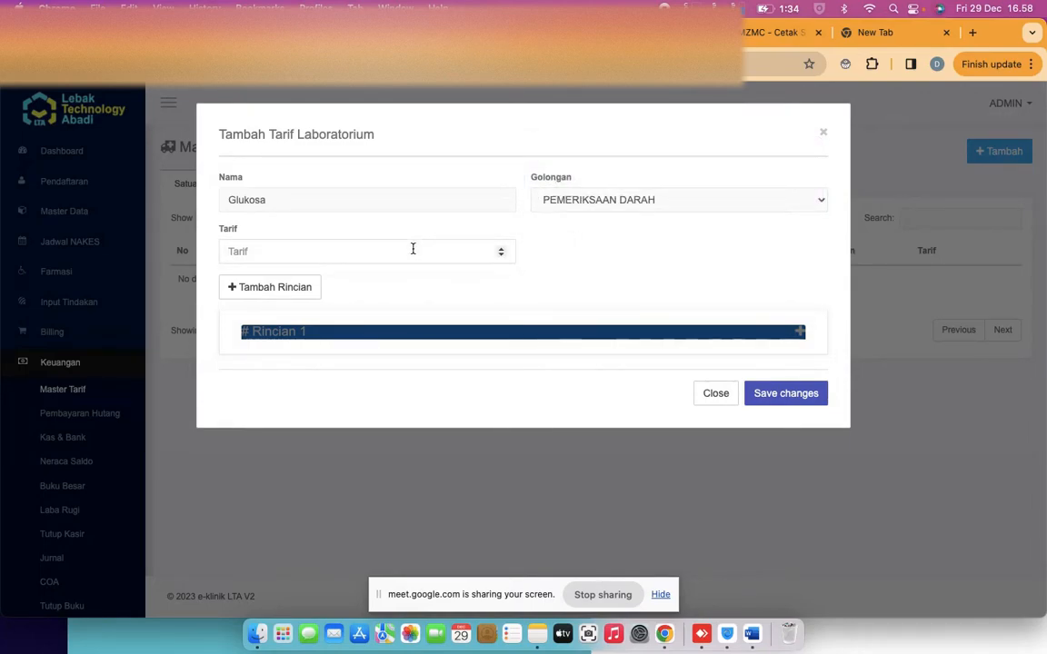
{"action": "left_click", "coordinate": [412, 248]}
{"action": "type", "text": "15000"}
{"action": "left_click", "coordinate": [277, 335]}
{"action": "scroll", "coordinate": [383, 367], "scroll_direction": "down", "scroll_amount": 3}
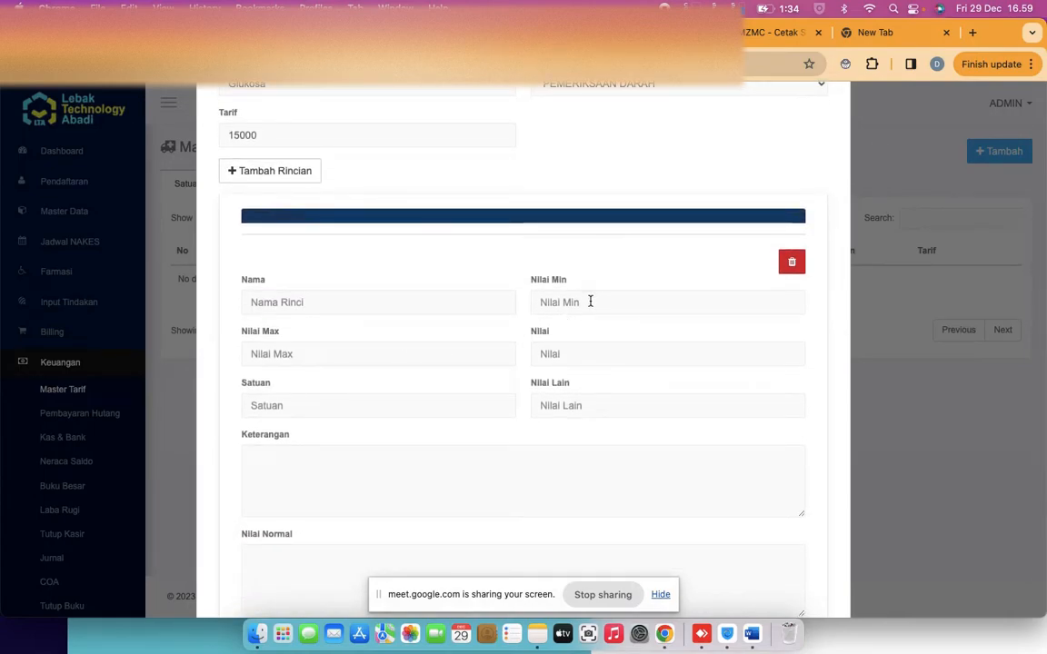
In Rincian 1, set minimum value 80 and maximum value 200
{"action": "left_click", "coordinate": [469, 302]}
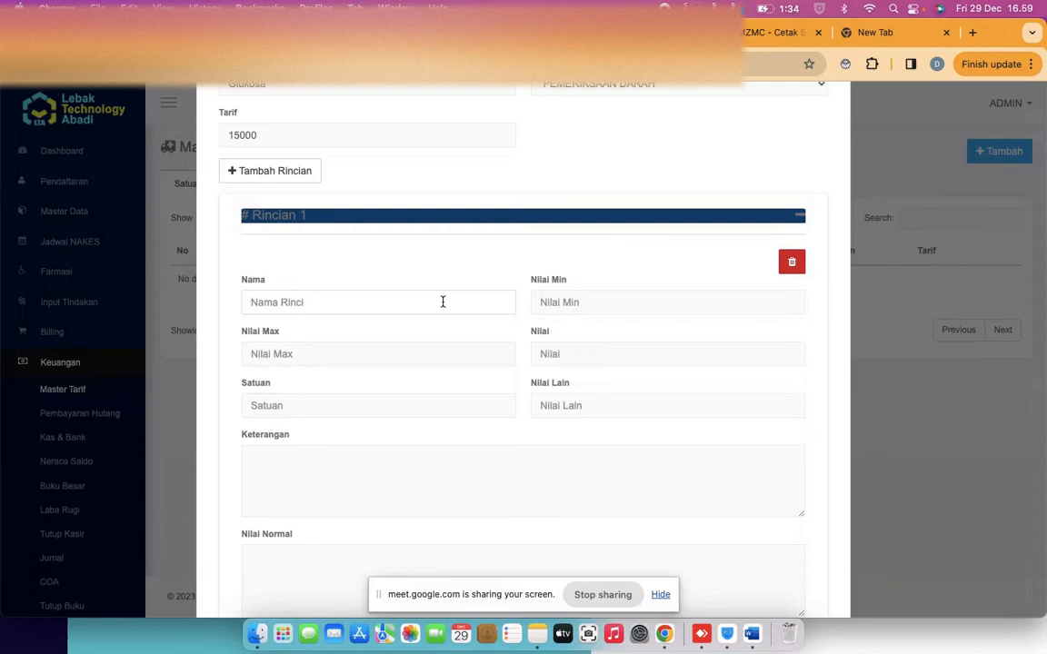
{"action": "left_click", "coordinate": [548, 304]}
{"action": "left_click", "coordinate": [377, 298]}
{"action": "type", "text": "200"}
{"action": "left_click_drag", "start_coordinate": [563, 299], "coordinate": [535, 299]}
{"action": "type", "text": "80"}
{"action": "left_click", "coordinate": [400, 349]}
{"action": "type", "text": "200"}
{"action": "left_click", "coordinate": [328, 408]}
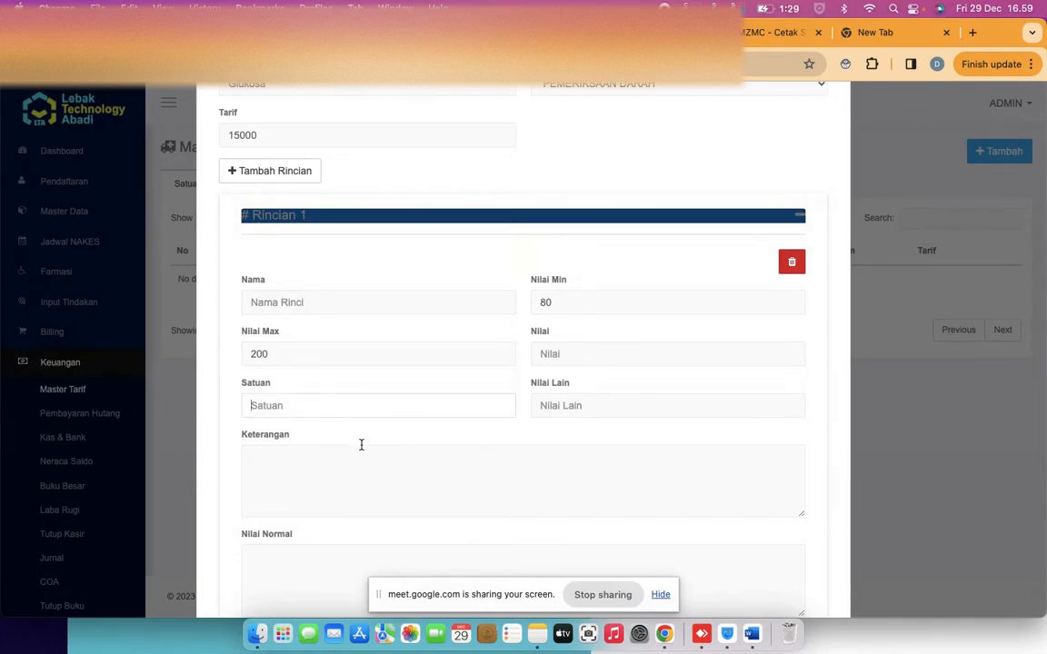
Enter unit grm/dl and normal value 80-200, then save the Glukosa tariff
{"action": "scroll", "coordinate": [361, 445], "scroll_direction": "down", "scroll_amount": 1}
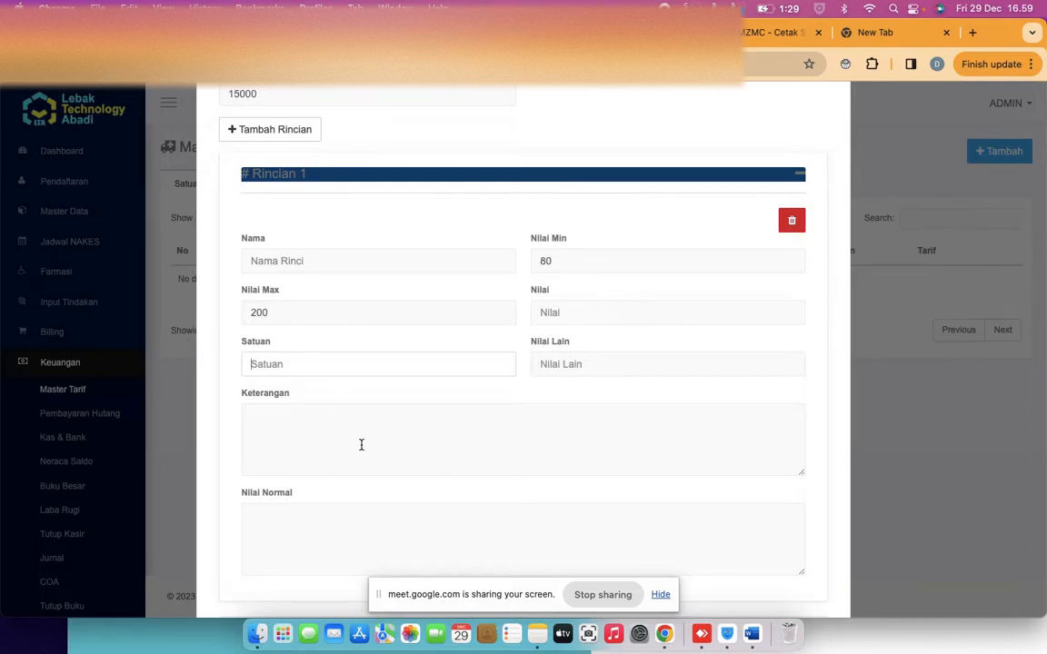
{"action": "type", "text": "grm/"}
{"action": "type", "text": "dsl"}
{"action": "key", "text": "BackSpace"}
{"action": "key", "text": "BackSpace"}
{"action": "scroll", "coordinate": [416, 516], "scroll_direction": "down", "scroll_amount": 1}
{"action": "left_click", "coordinate": [393, 522]}
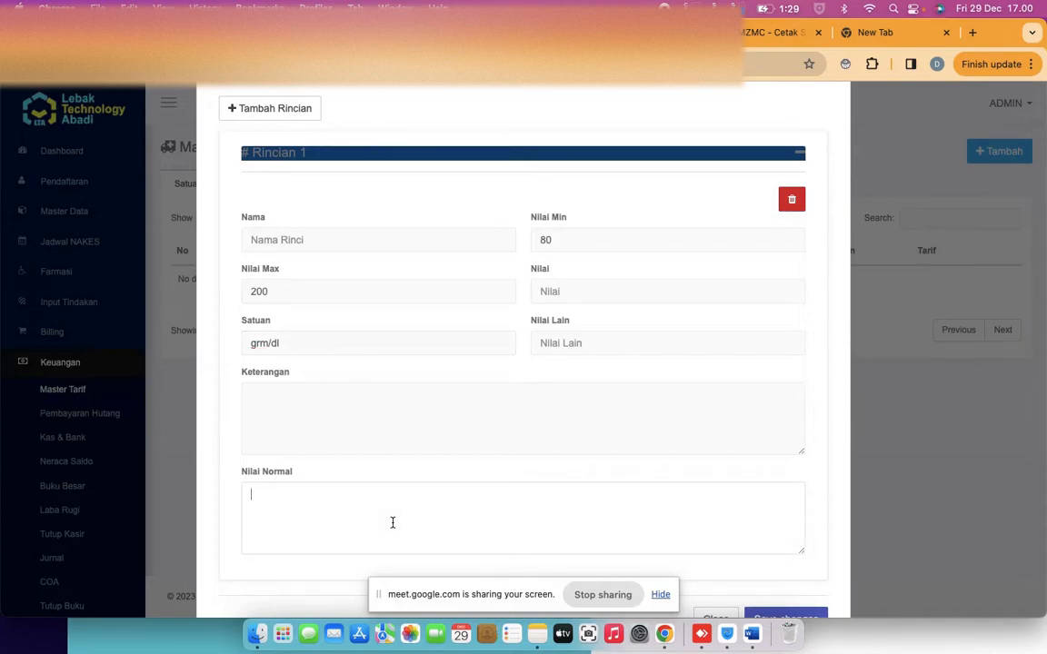
{"action": "type", "text": "80-200"}
{"action": "scroll", "coordinate": [698, 468], "scroll_direction": "down", "scroll_amount": 2}
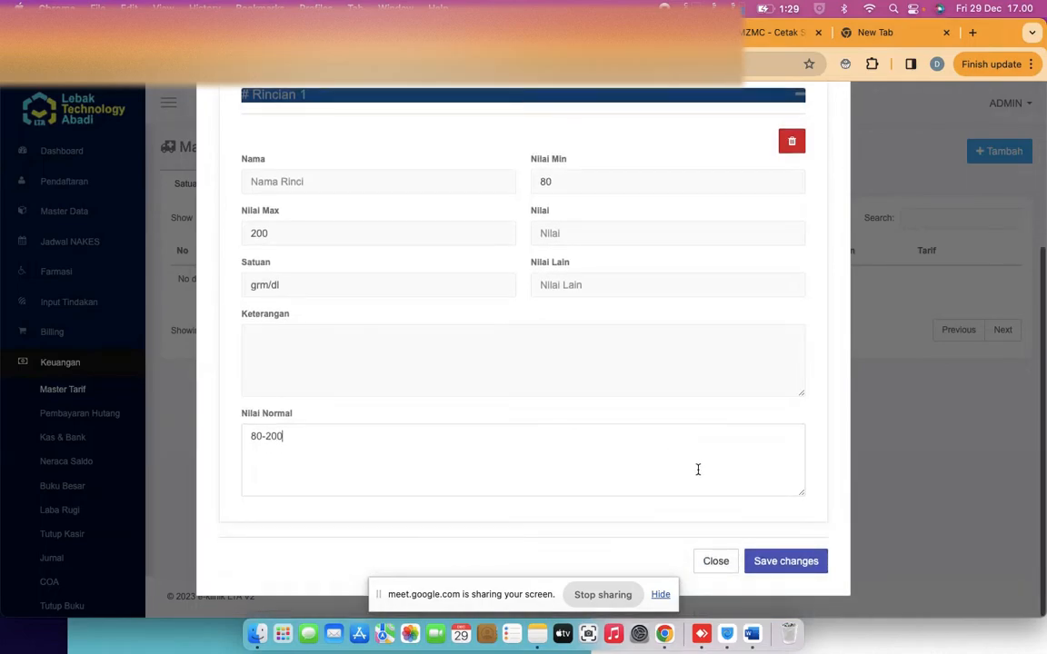
{"action": "left_click", "coordinate": [789, 567]}
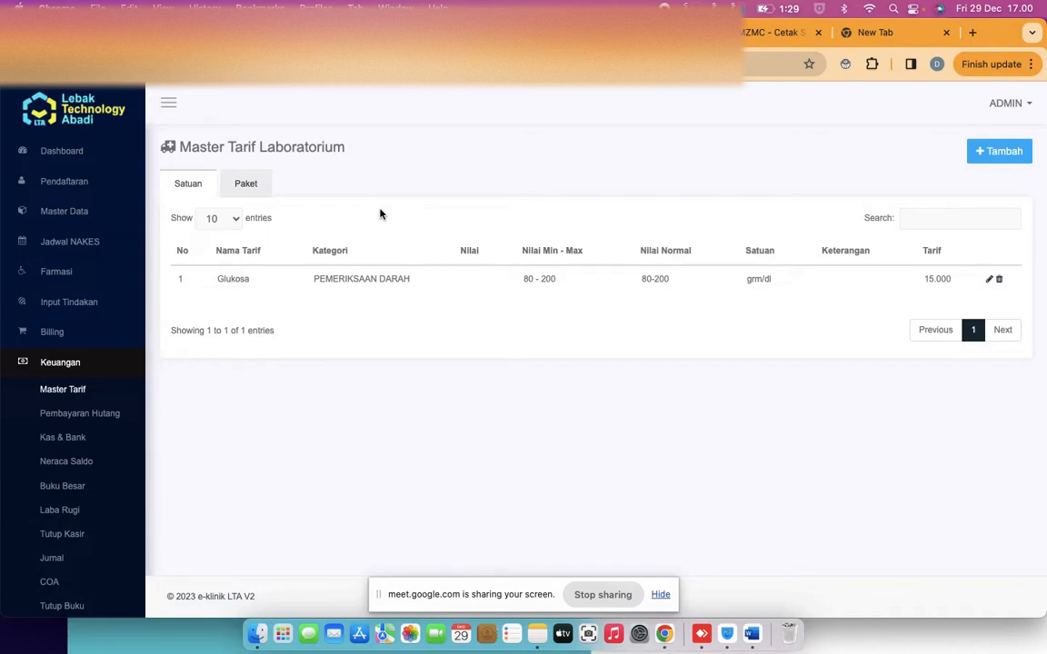
Review the Glukosa row's 80 - 200 range and re-save the tariff from its edit form
{"action": "left_click_drag", "start_coordinate": [523, 280], "coordinate": [556, 282]}
{"action": "left_click_drag", "start_coordinate": [232, 280], "coordinate": [251, 285]}
{"action": "left_click", "coordinate": [988, 280]}
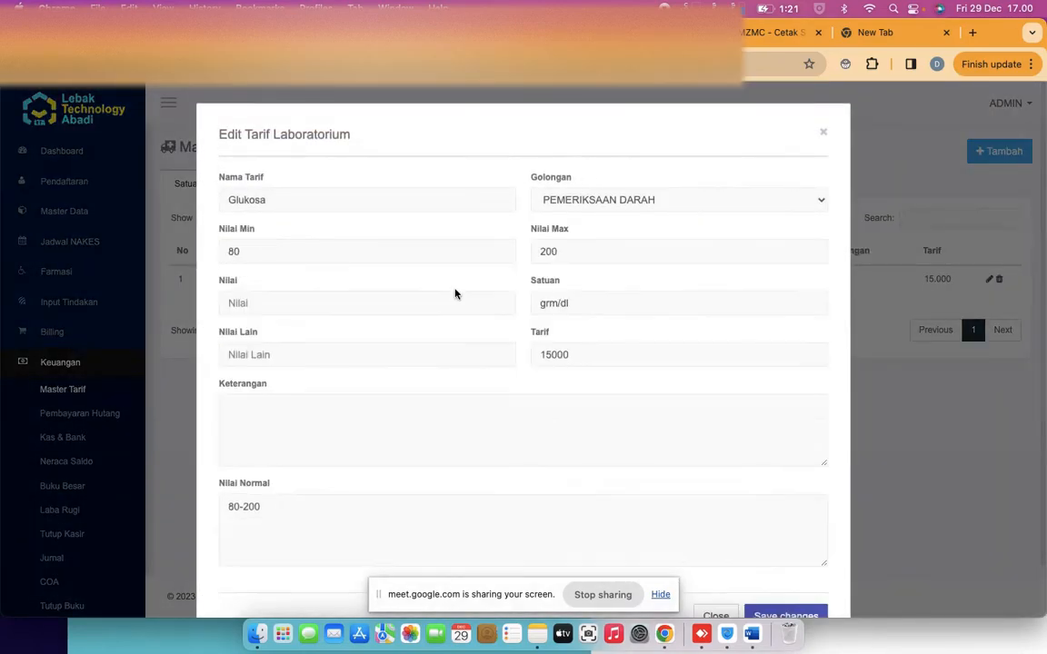
{"action": "scroll", "coordinate": [311, 324], "scroll_direction": "down", "scroll_amount": 2}
{"action": "scroll", "coordinate": [311, 323], "scroll_direction": "up", "scroll_amount": 2}
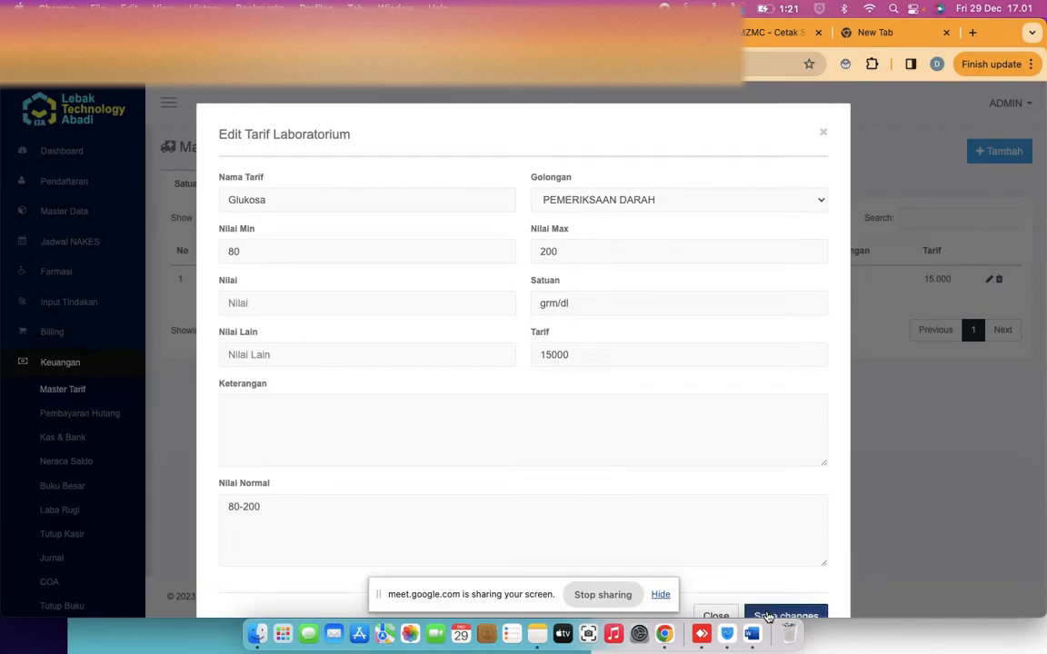
{"action": "left_click", "coordinate": [768, 617]}
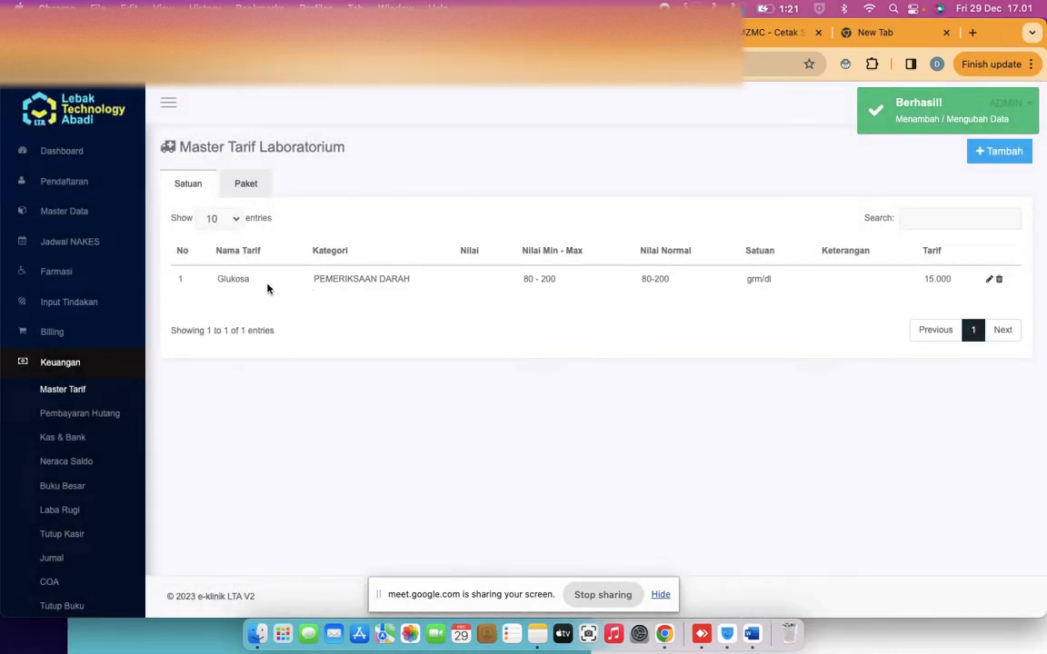
Reopen the Glukosa tariff editor and close it without changes
{"action": "left_click", "coordinate": [990, 282]}
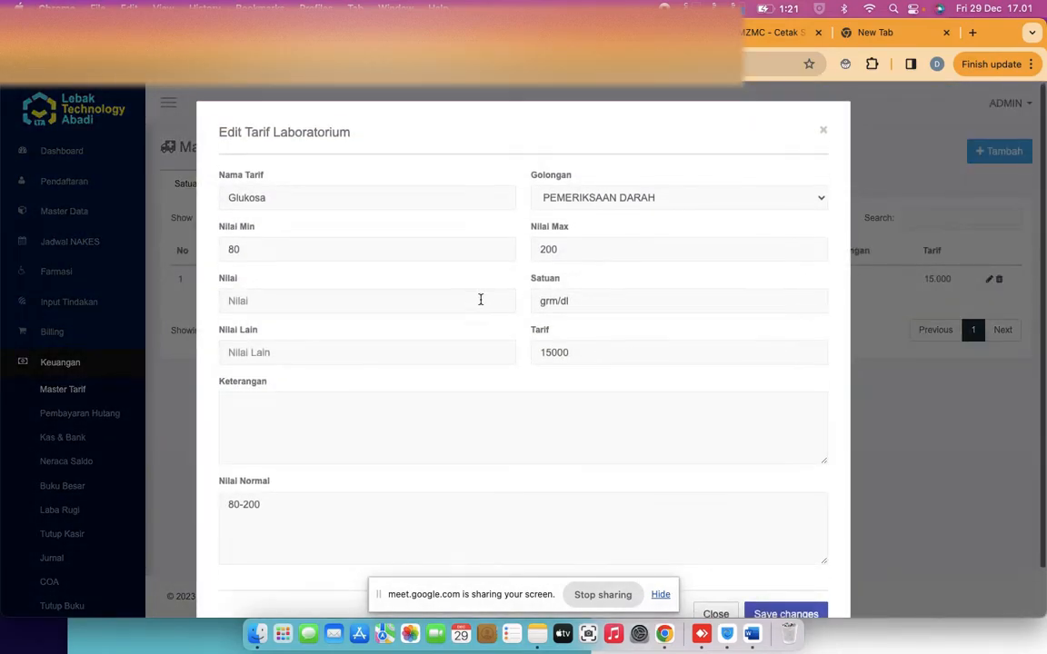
{"action": "scroll", "coordinate": [481, 299], "scroll_direction": "down", "scroll_amount": 2}
{"action": "scroll", "coordinate": [480, 299], "scroll_direction": "up", "scroll_amount": 2}
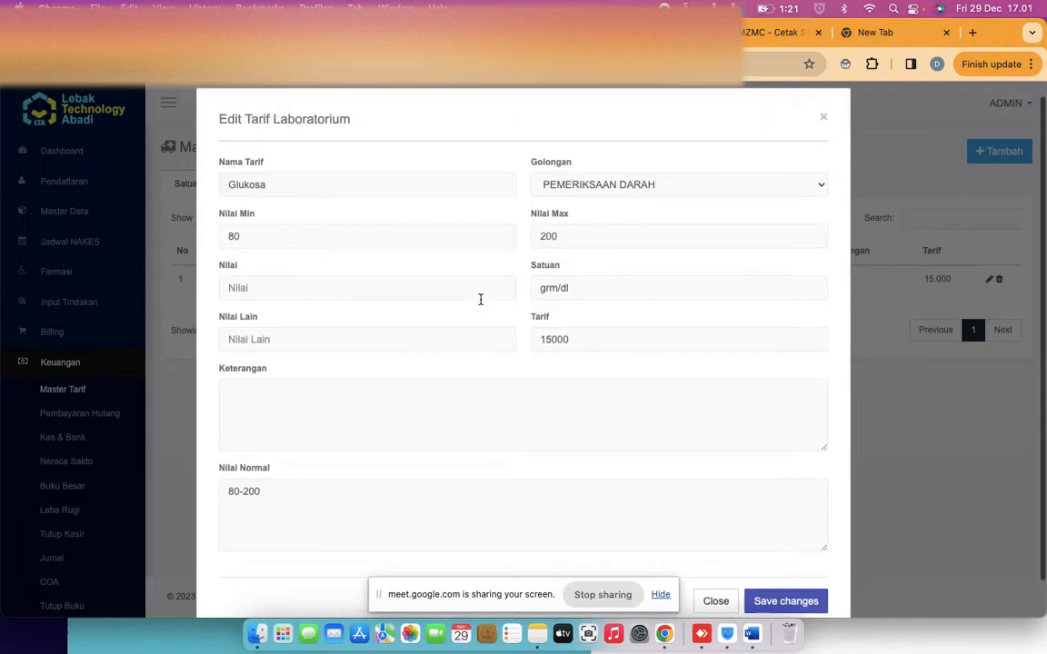
{"action": "scroll", "coordinate": [481, 299], "scroll_direction": "down", "scroll_amount": 2}
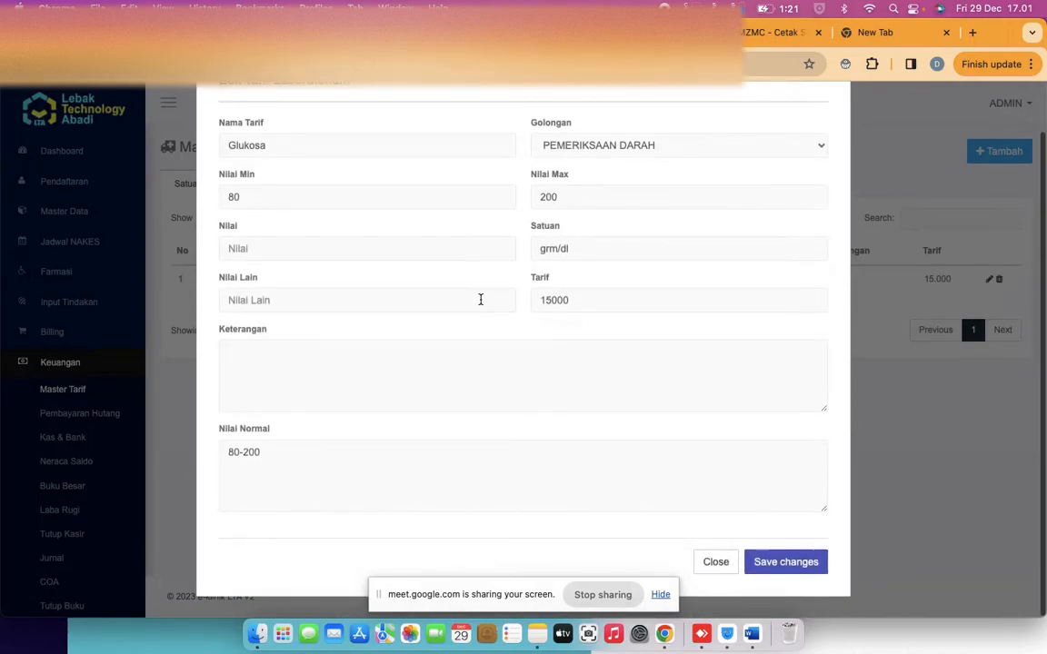
{"action": "scroll", "coordinate": [480, 299], "scroll_direction": "up", "scroll_amount": 2}
{"action": "left_click", "coordinate": [825, 136]}
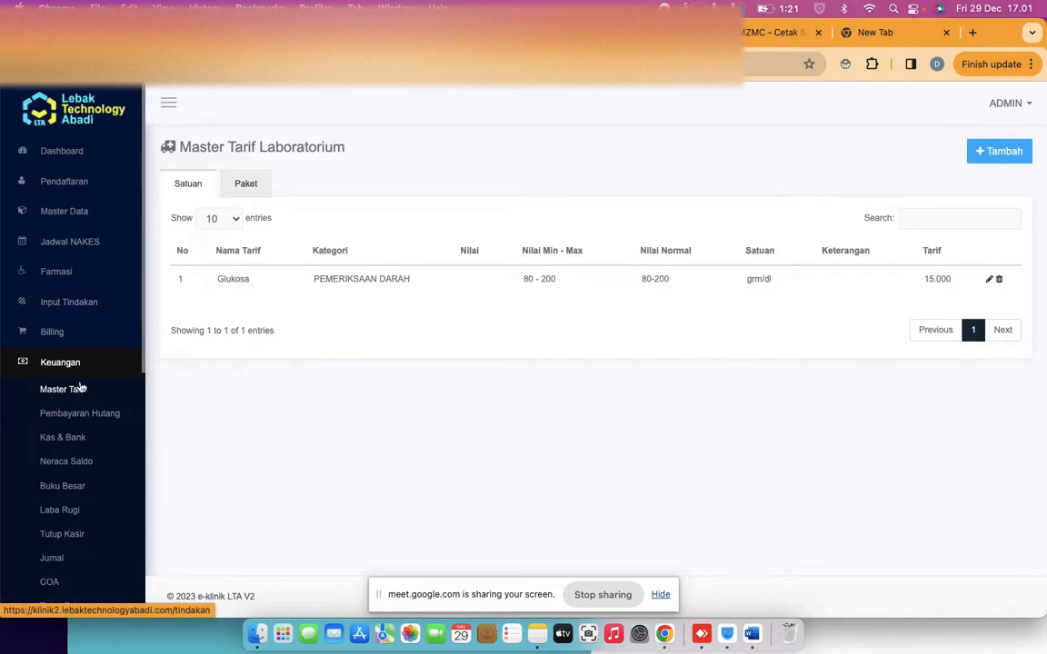
Open the patient's Rawat Jalan visit and order a Glukosa laboratory test
{"action": "left_click", "coordinate": [89, 311]}
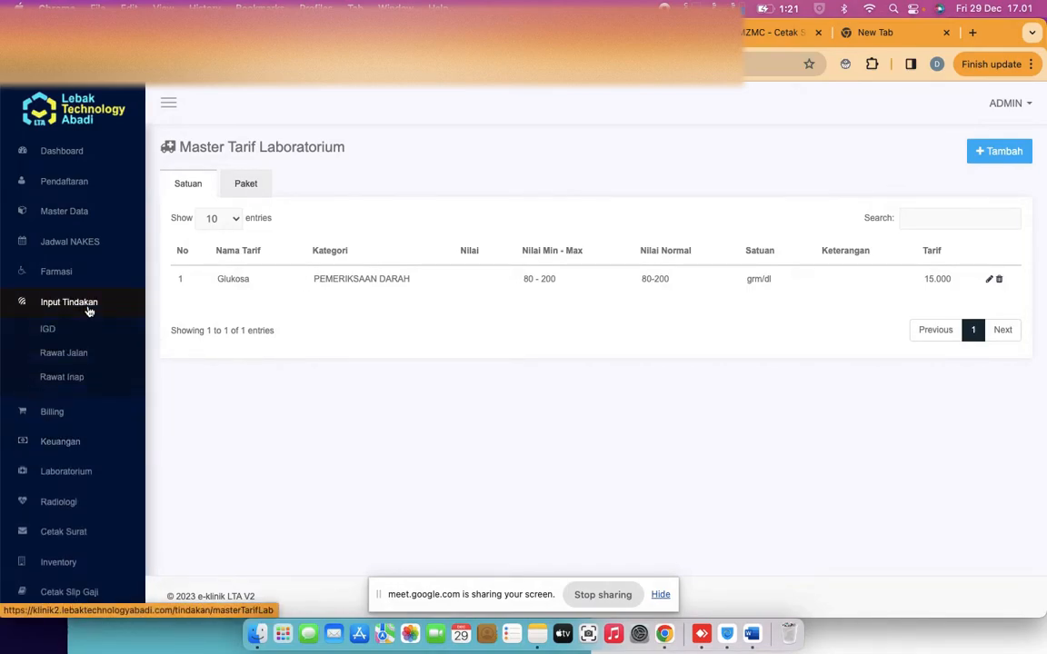
{"action": "left_click", "coordinate": [59, 355]}
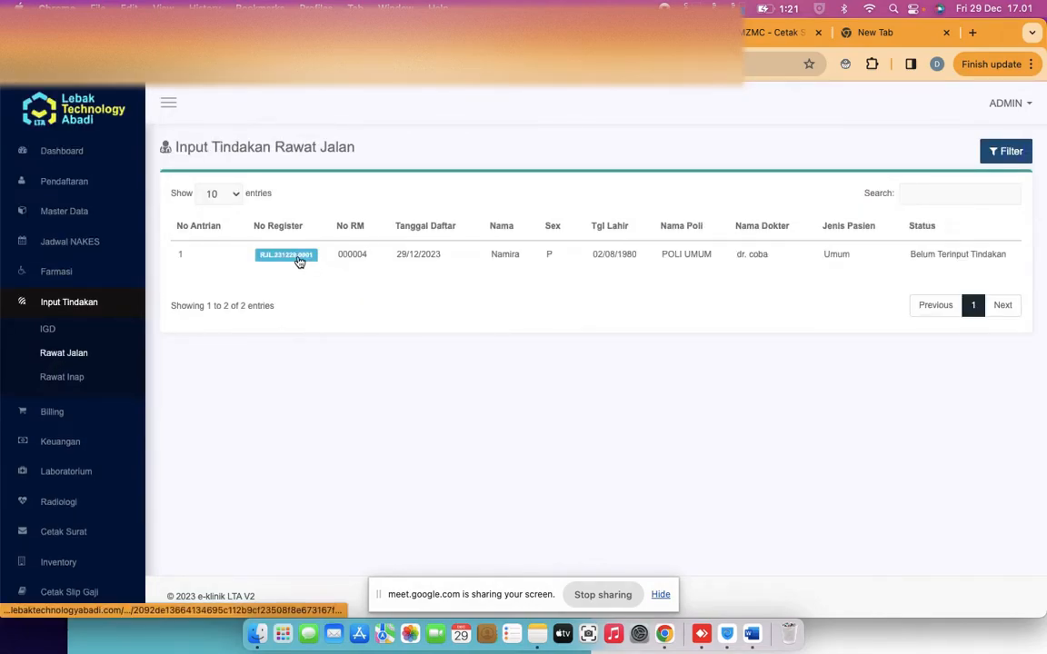
{"action": "left_click", "coordinate": [297, 258]}
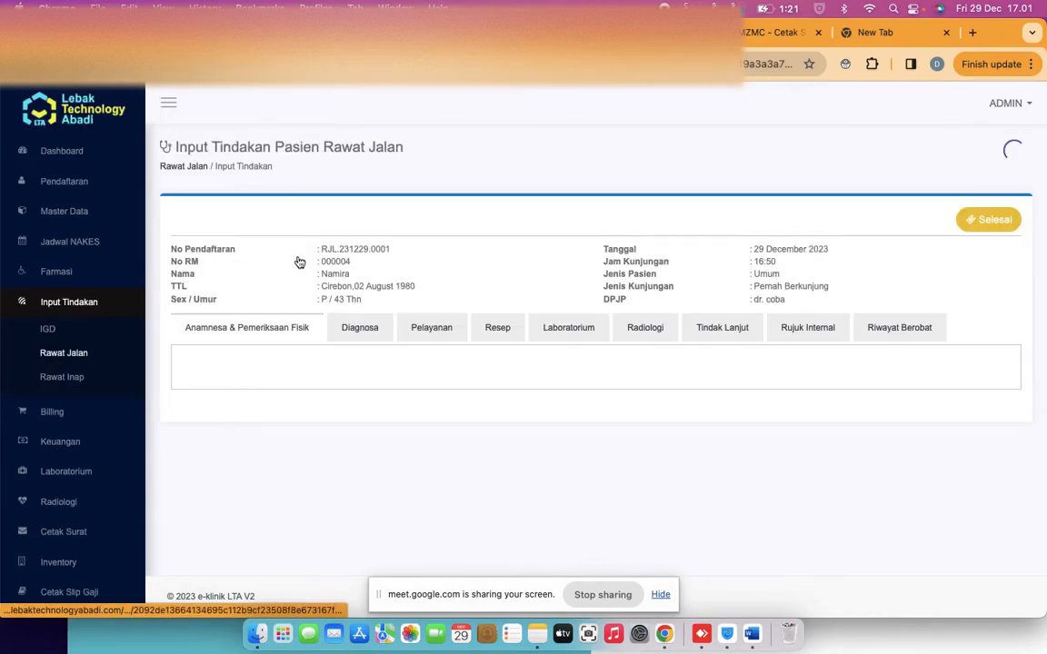
{"action": "left_click", "coordinate": [569, 331]}
{"action": "left_click", "coordinate": [907, 380]}
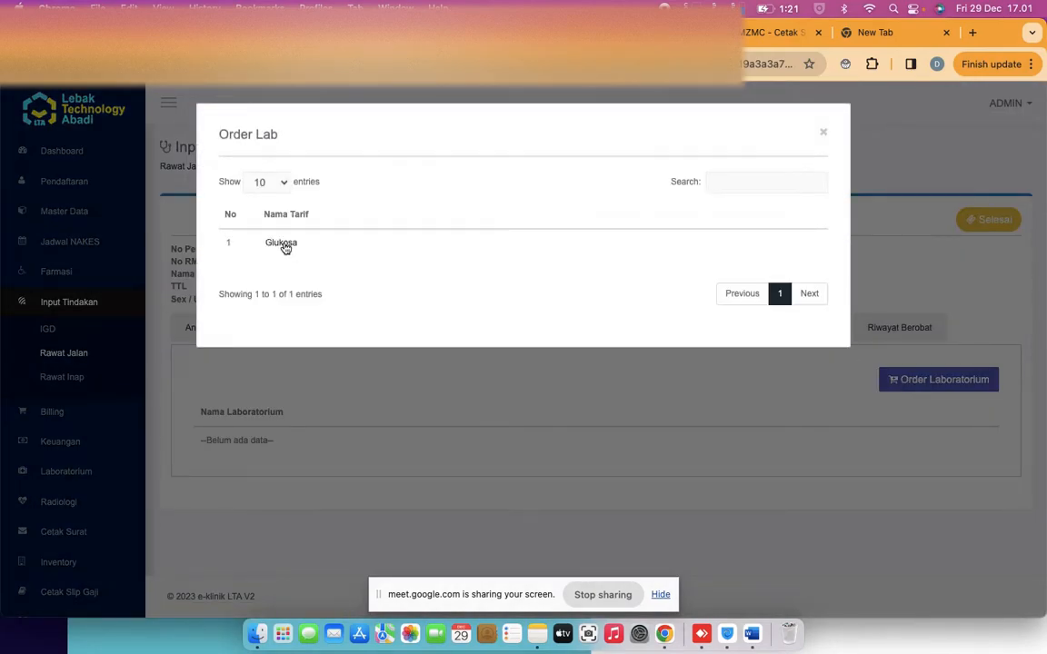
{"action": "left_click", "coordinate": [282, 244]}
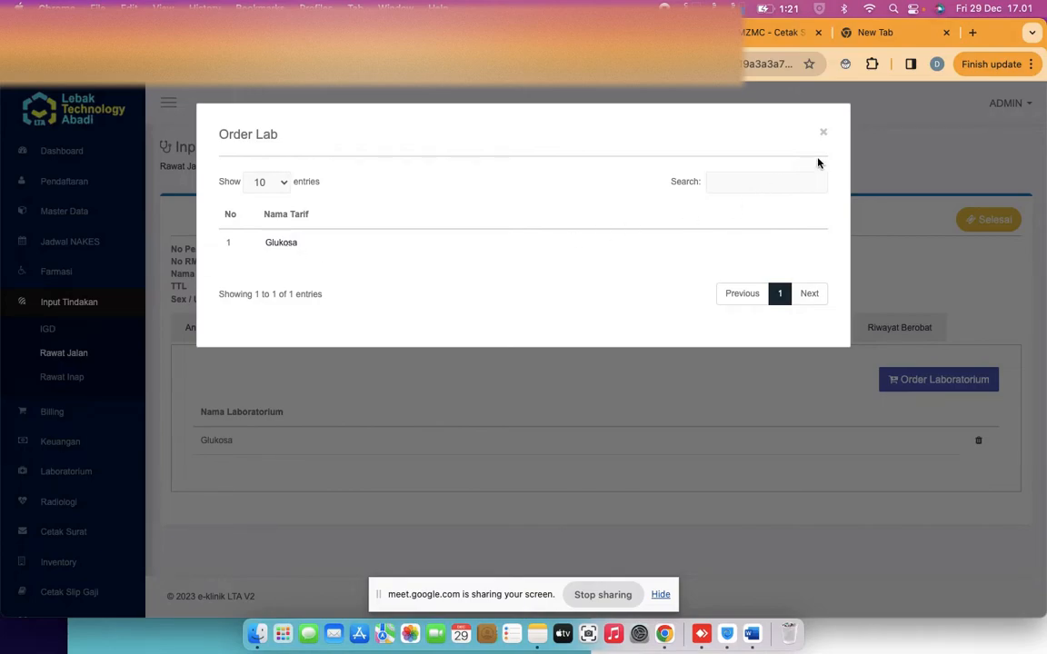
{"action": "left_click", "coordinate": [824, 135]}
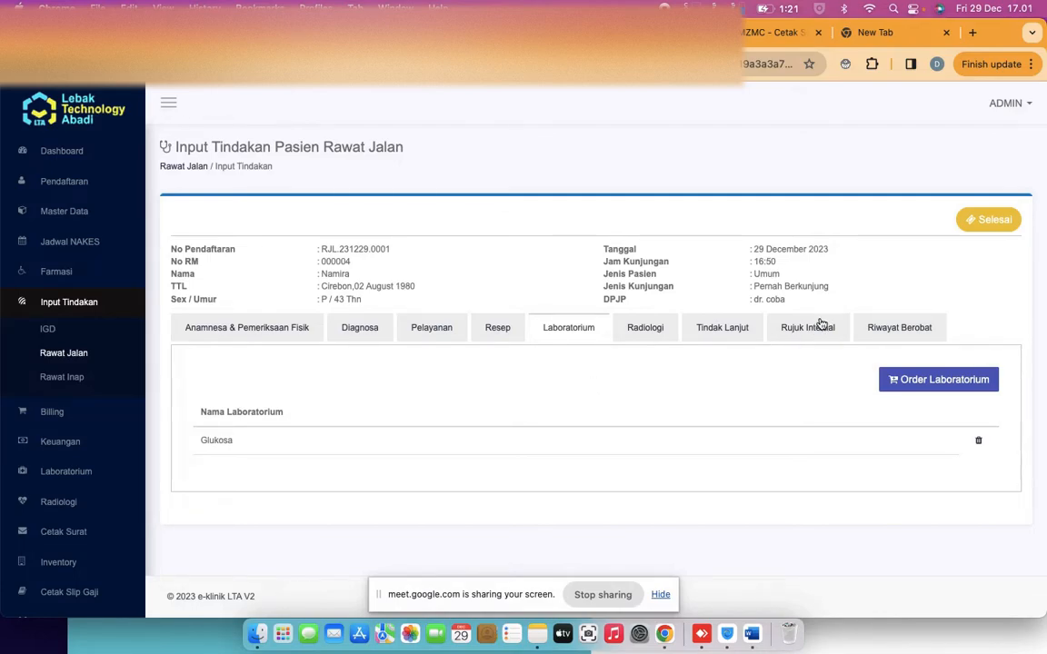
{"action": "left_click", "coordinate": [984, 222]}
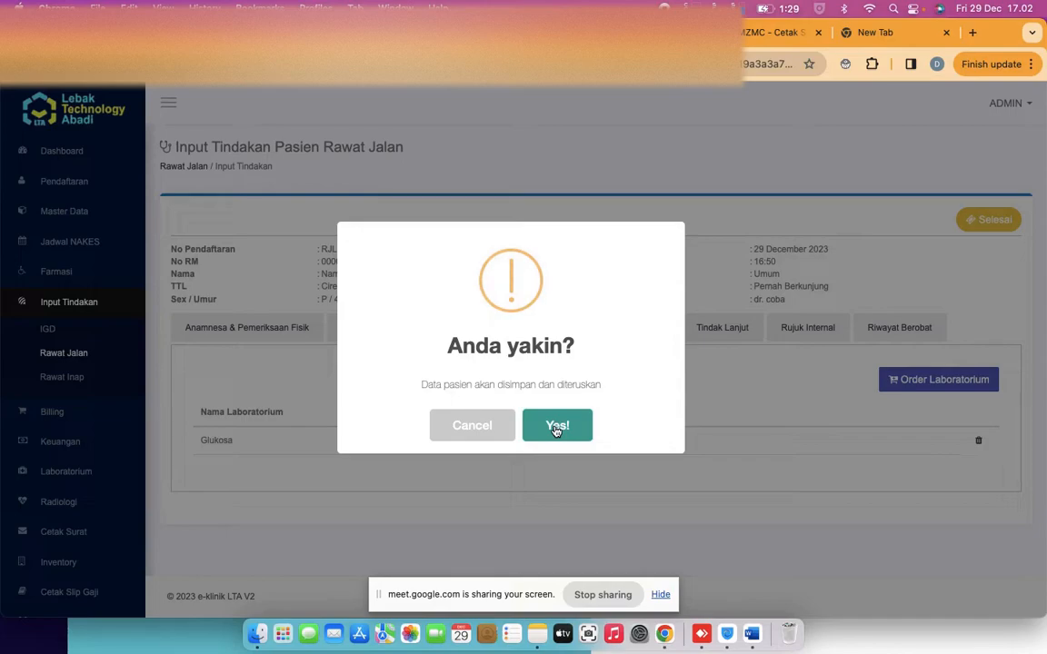
{"action": "left_click", "coordinate": [485, 425]}
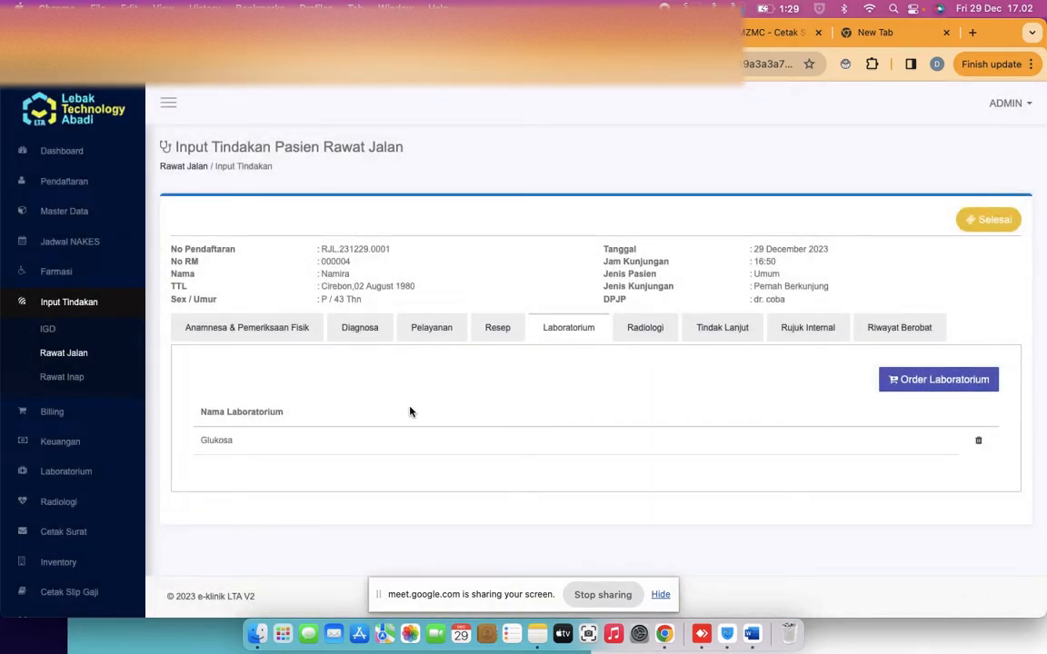
{"action": "left_click", "coordinate": [67, 473]}
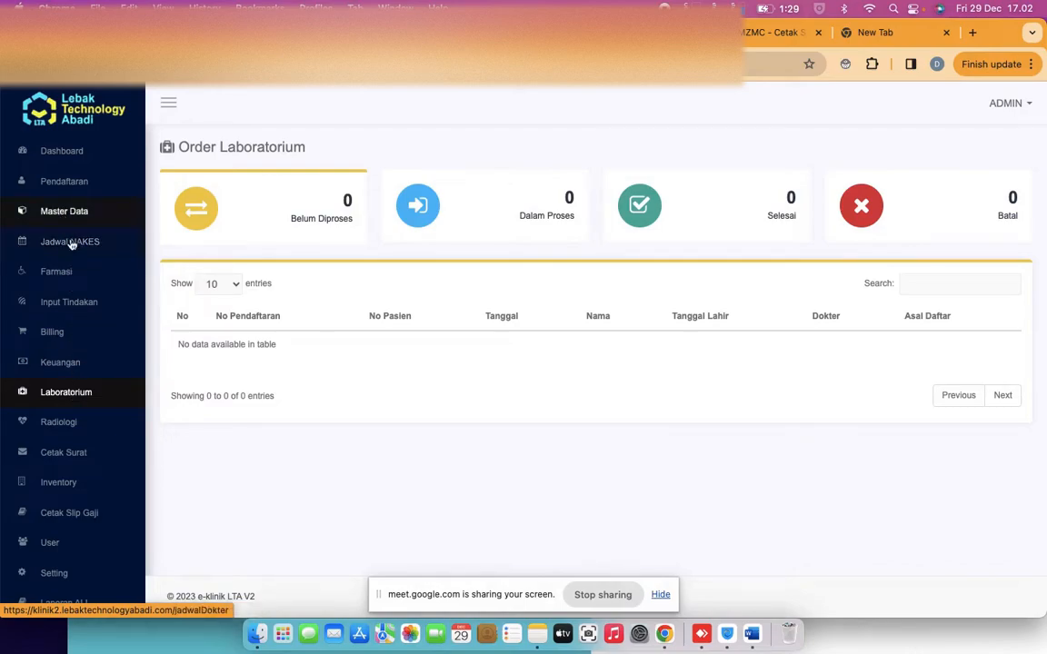
Reopen the patient's Rawat Jalan visit and view its Laboratorium and Tindak Lanjut tabs
{"action": "left_click", "coordinate": [70, 305]}
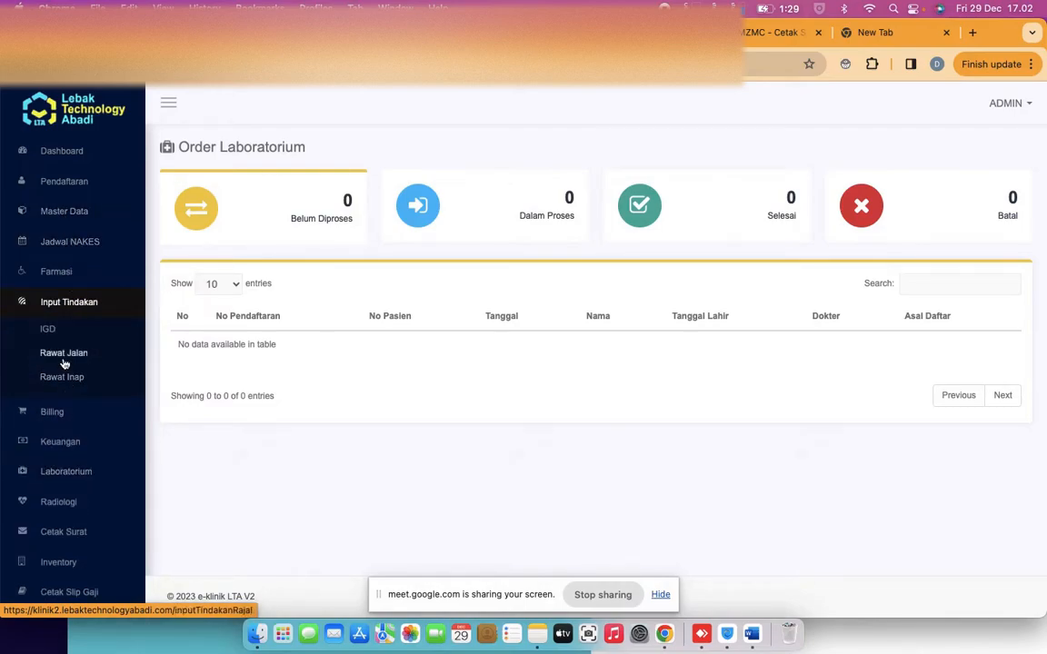
{"action": "left_click", "coordinate": [64, 361]}
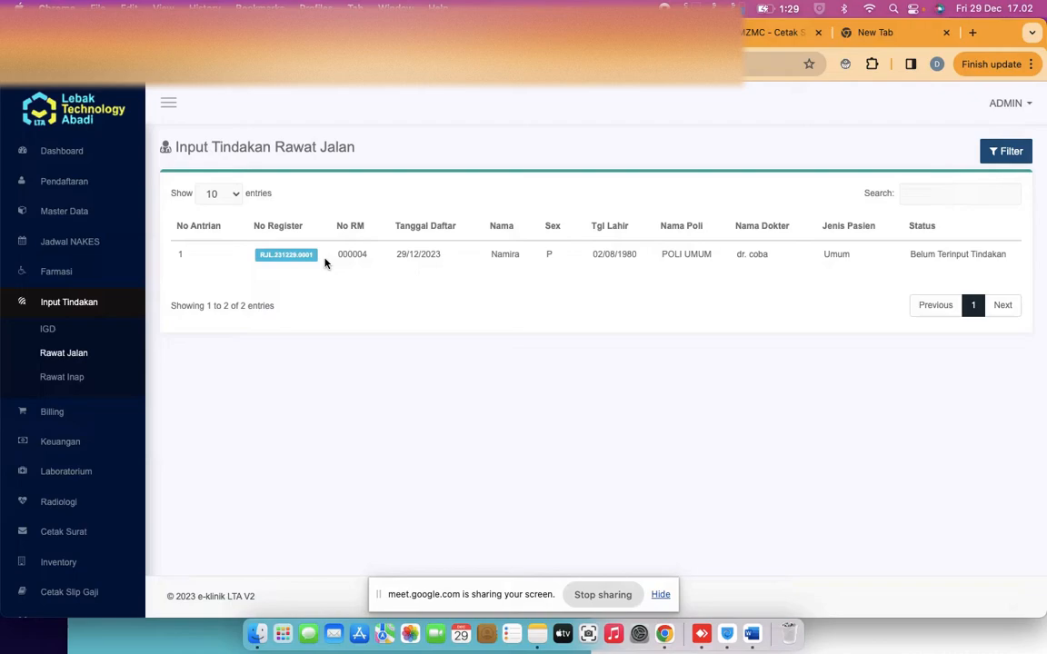
{"action": "left_click", "coordinate": [287, 258]}
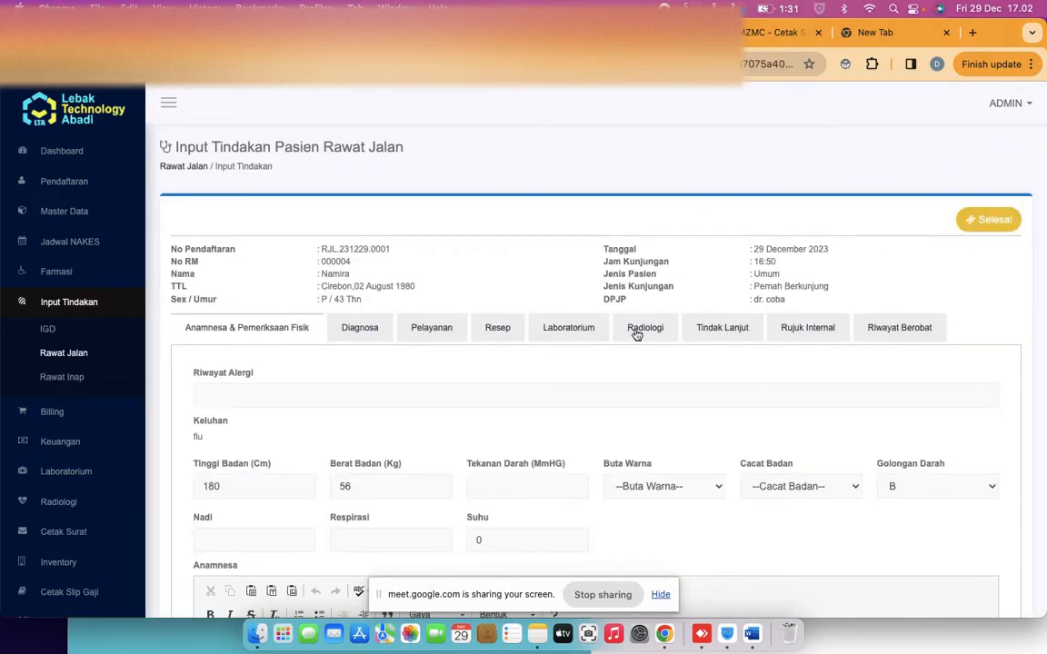
{"action": "left_click", "coordinate": [556, 337]}
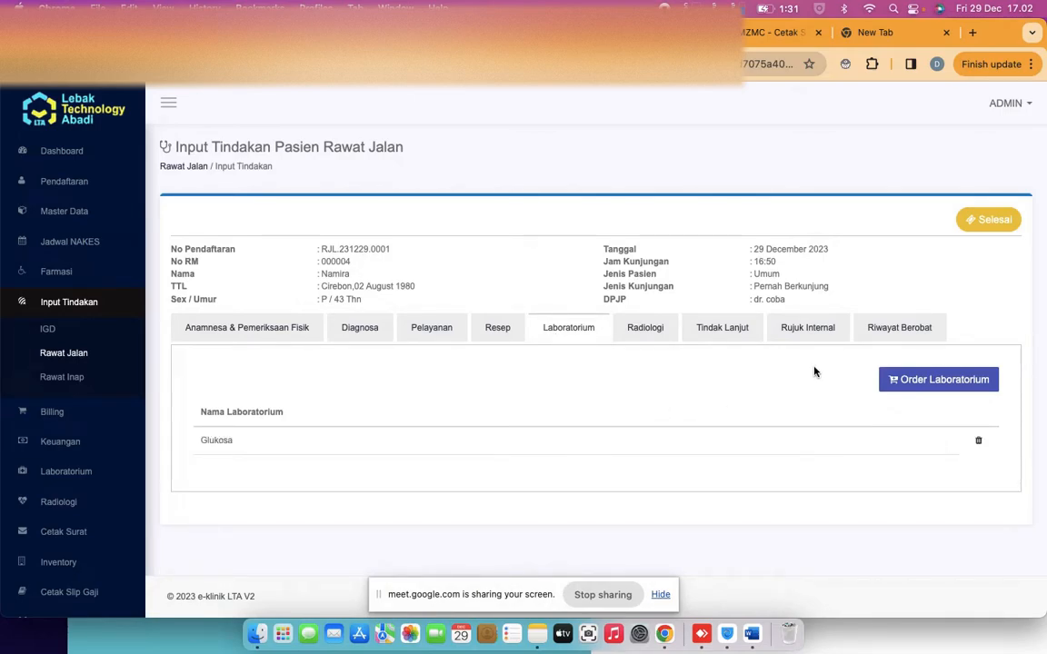
{"action": "left_click", "coordinate": [718, 328]}
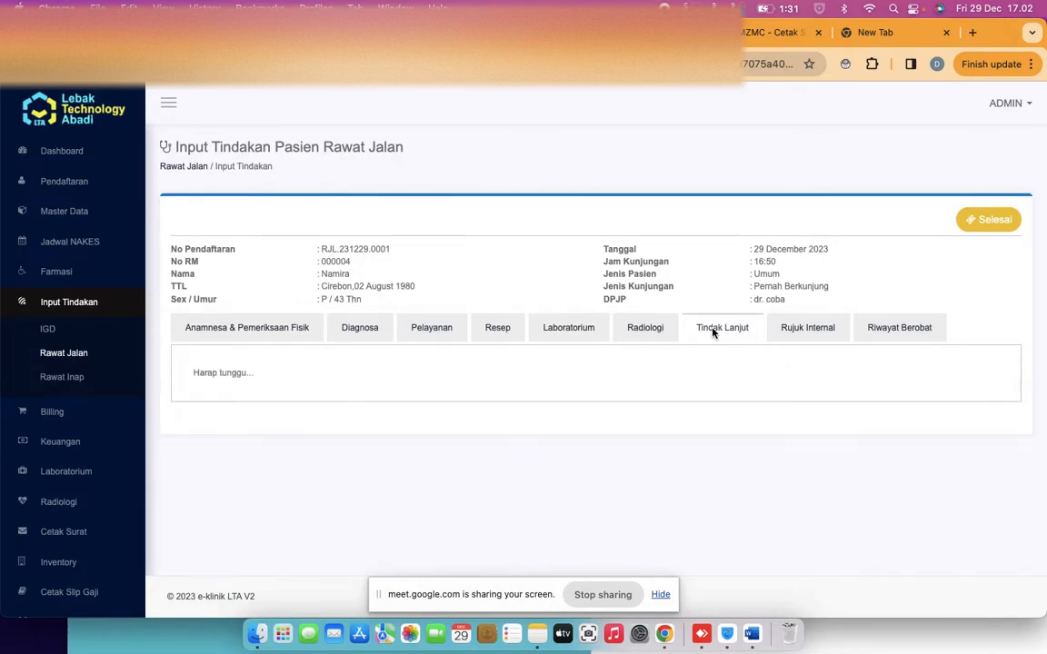
Look at the Tindak Lanjut options without choosing one, then return to the Laboratorium tab
{"action": "left_click", "coordinate": [650, 385]}
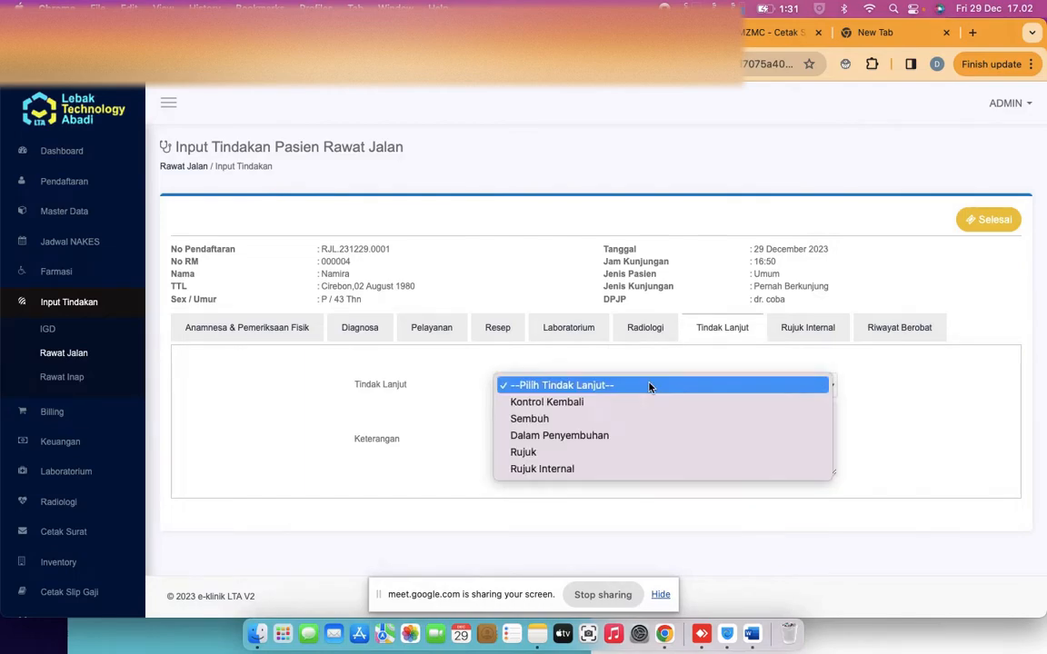
{"action": "left_click", "coordinate": [352, 355]}
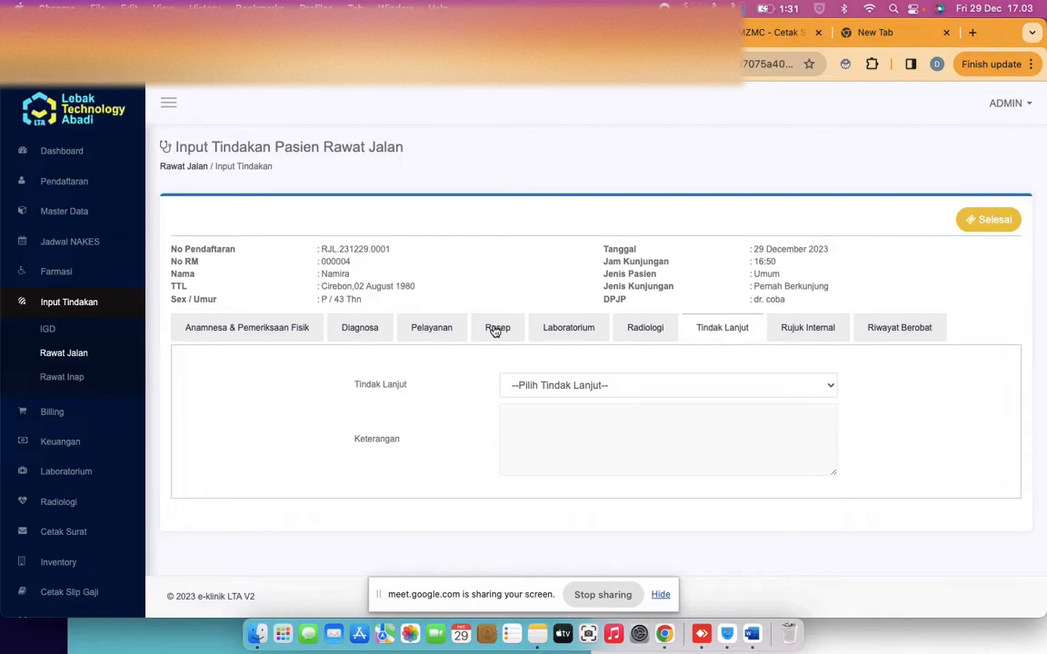
{"action": "left_click", "coordinate": [561, 338]}
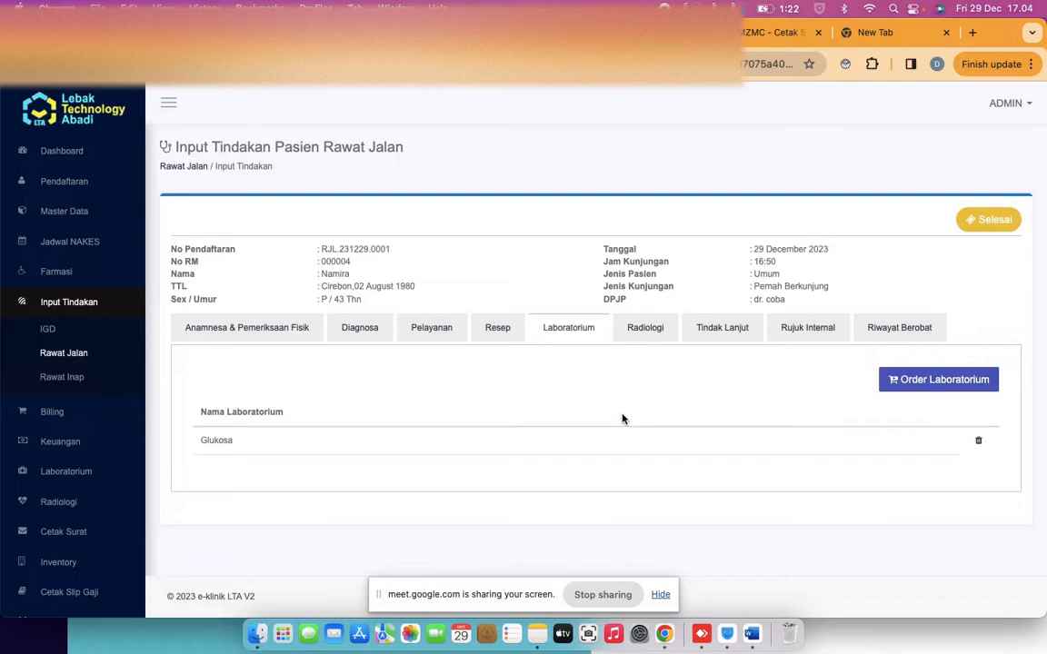
{"action": "left_click", "coordinate": [247, 328]}
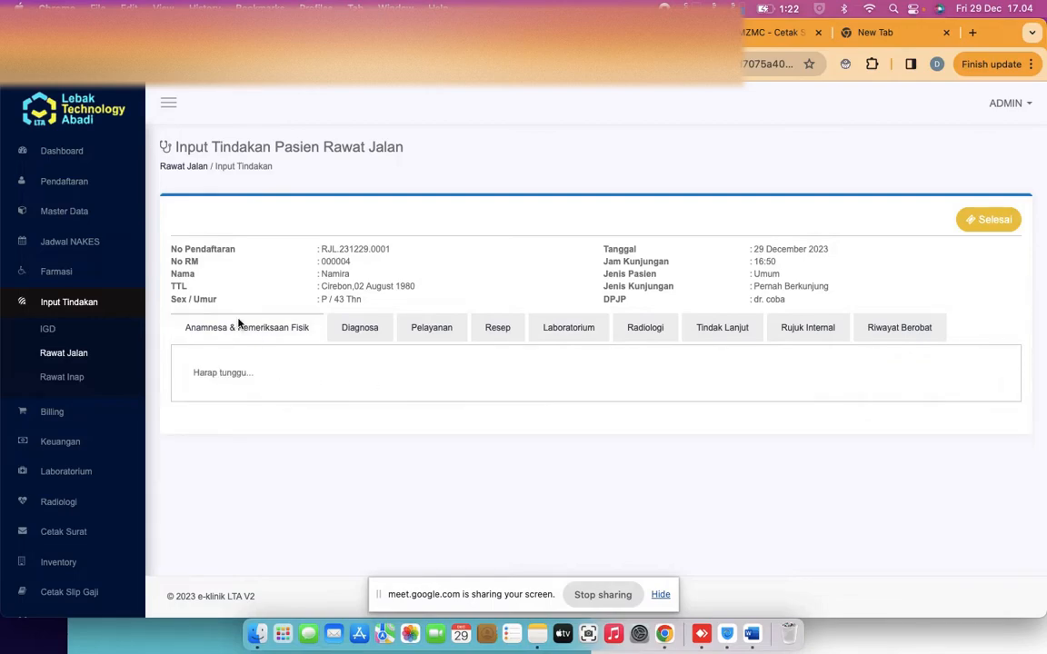
{"action": "scroll", "coordinate": [356, 396], "scroll_direction": "down", "scroll_amount": 2}
{"action": "scroll", "coordinate": [437, 414], "scroll_direction": "down", "scroll_amount": 1}
{"action": "scroll", "coordinate": [427, 454], "scroll_direction": "down", "scroll_amount": 2}
{"action": "left_click", "coordinate": [348, 495]}
{"action": "scroll", "coordinate": [349, 495], "scroll_direction": "down", "scroll_amount": 1}
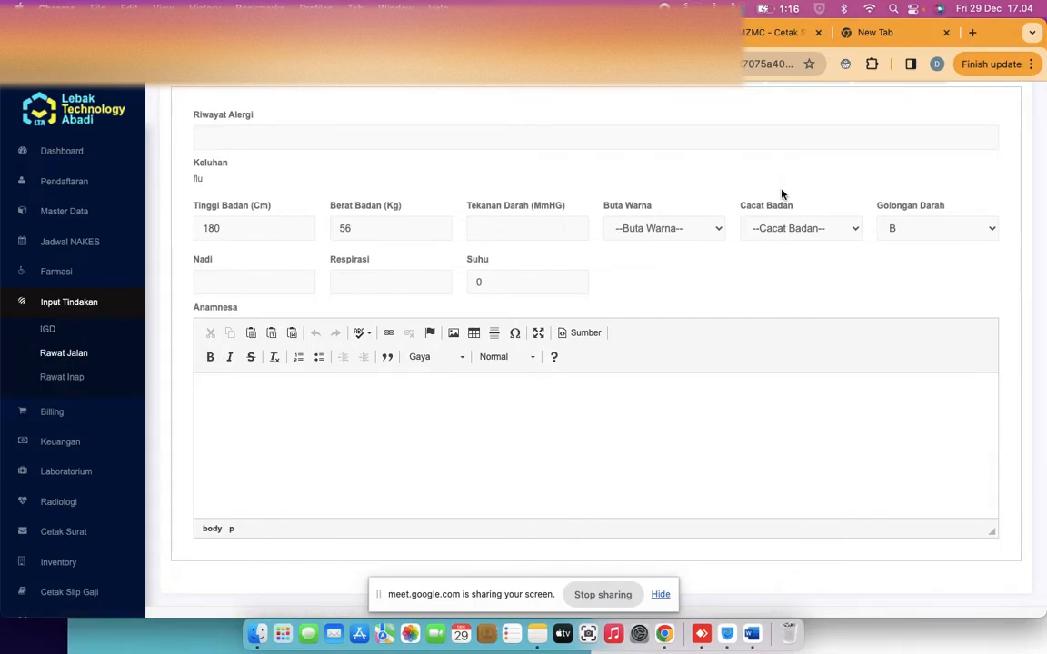
{"action": "scroll", "coordinate": [565, 214], "scroll_direction": "up", "scroll_amount": 5}
{"action": "left_click", "coordinate": [565, 211]}
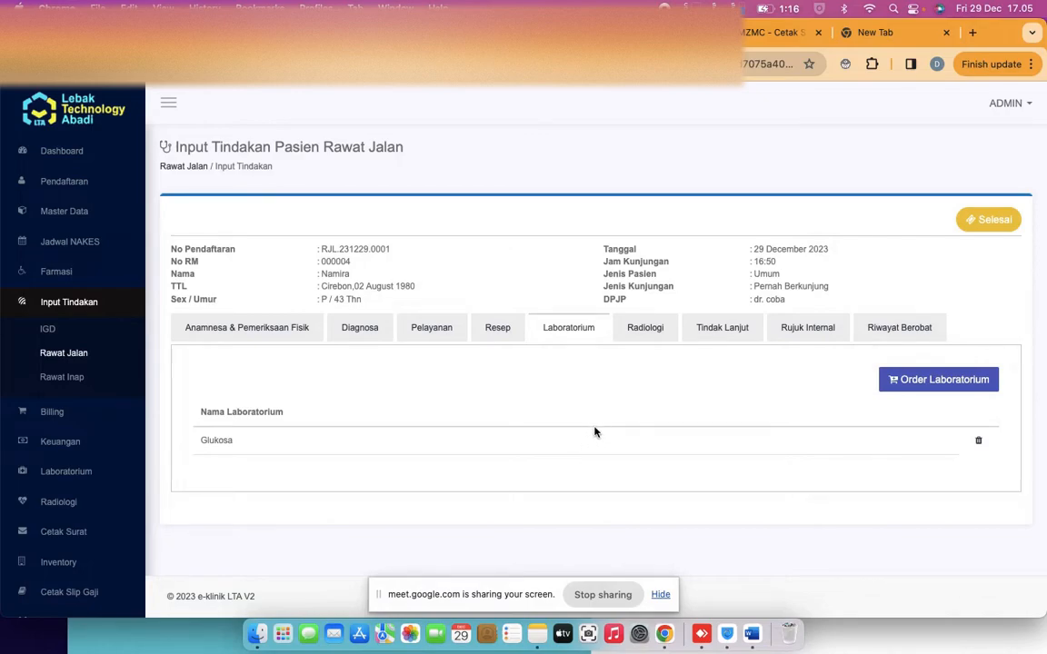
{"action": "left_click", "coordinate": [644, 331]}
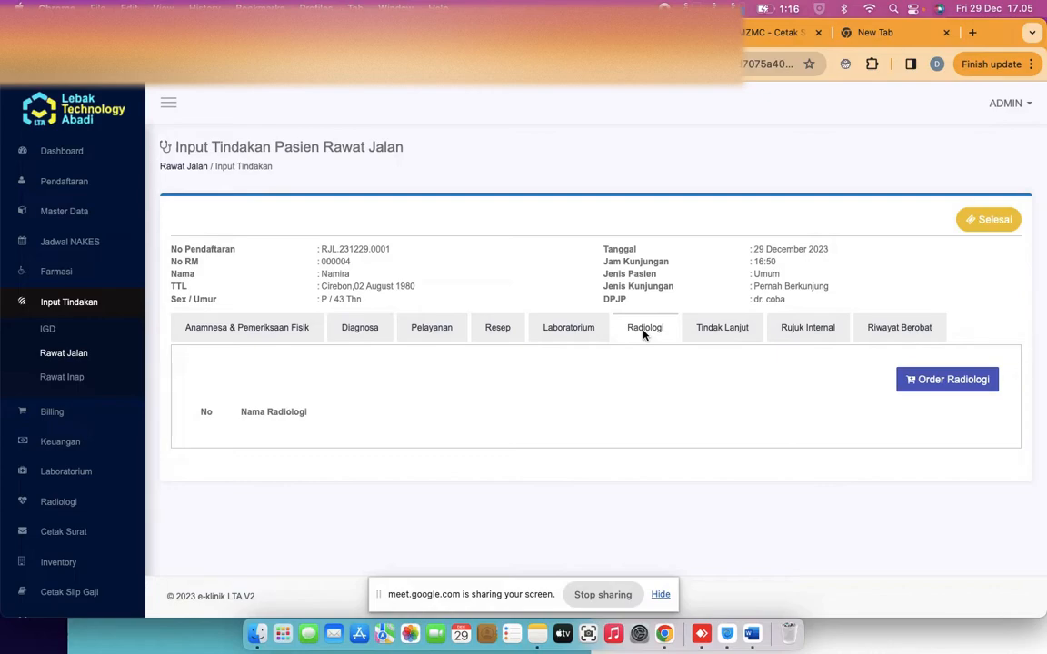
{"action": "left_click", "coordinate": [569, 329]}
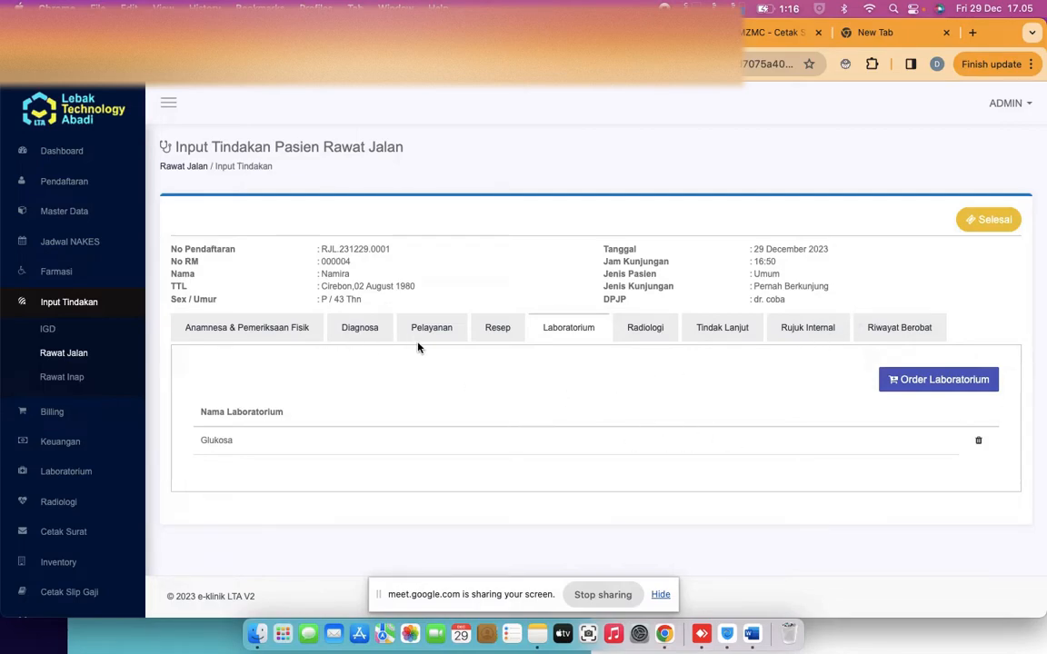
{"action": "left_click", "coordinate": [898, 331]}
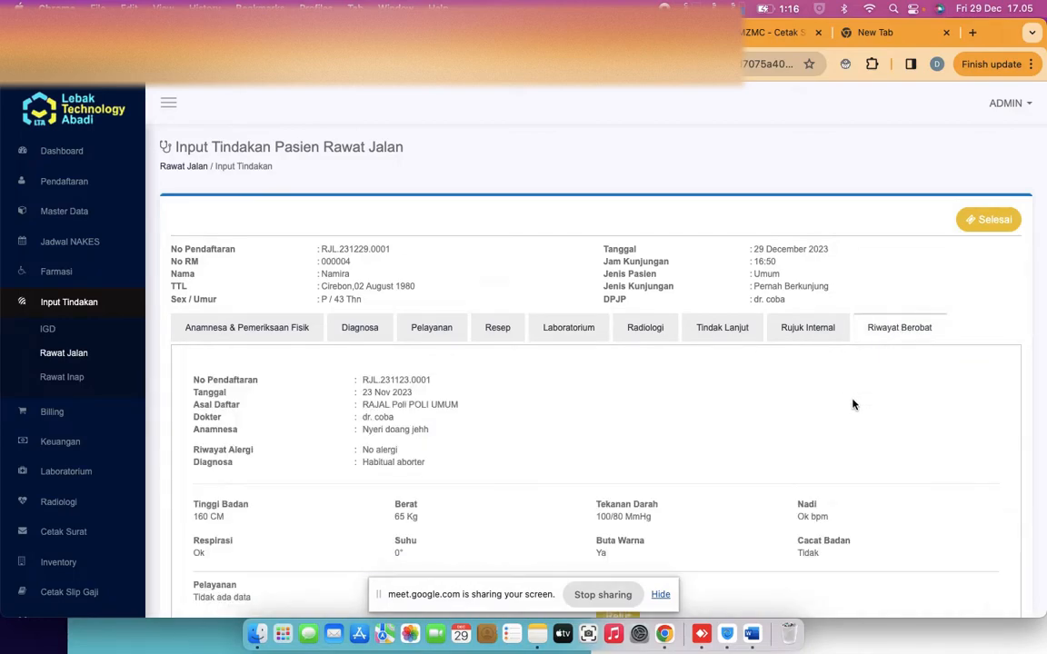
{"action": "scroll", "coordinate": [864, 397], "scroll_direction": "down", "scroll_amount": 2}
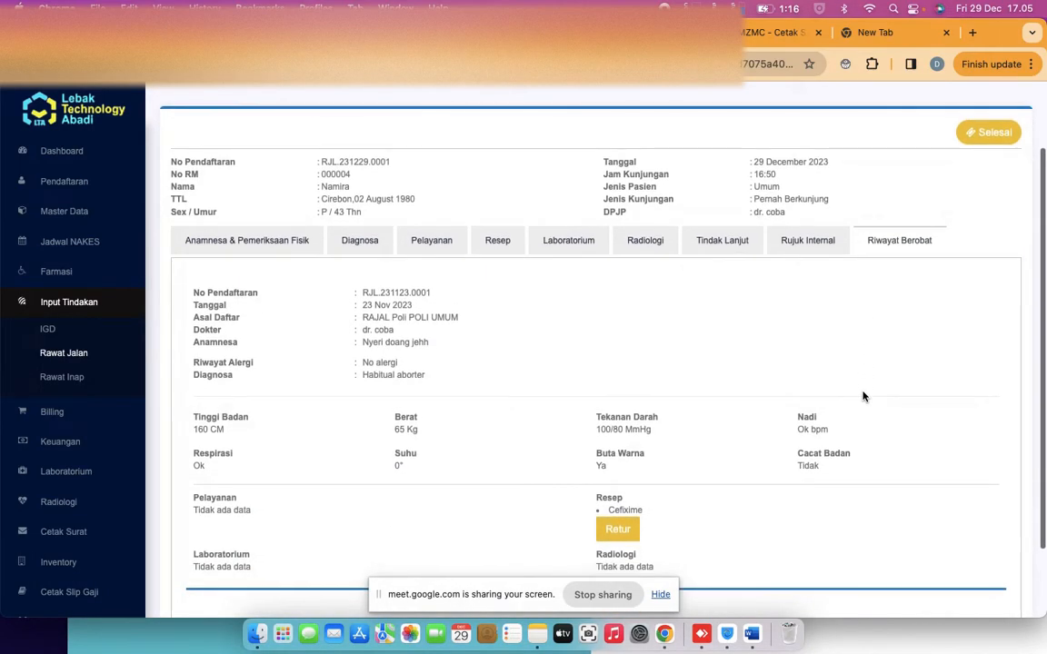
{"action": "scroll", "coordinate": [864, 397], "scroll_direction": "down", "scroll_amount": 2}
{"action": "scroll", "coordinate": [864, 397], "scroll_direction": "up", "scroll_amount": 1}
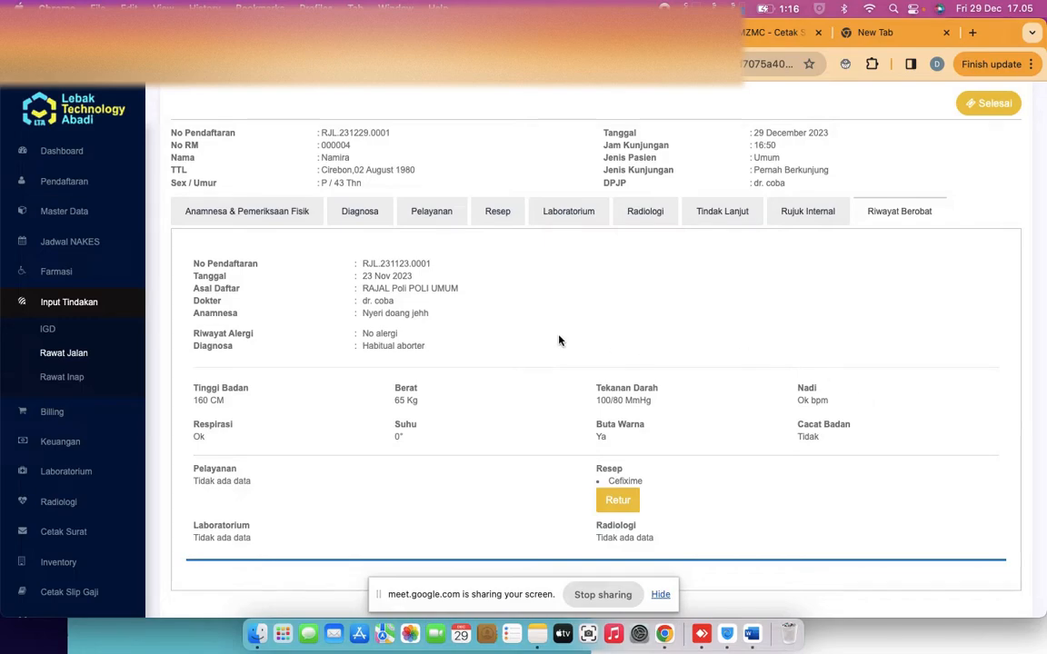
{"action": "scroll", "coordinate": [460, 372], "scroll_direction": "down", "scroll_amount": 1}
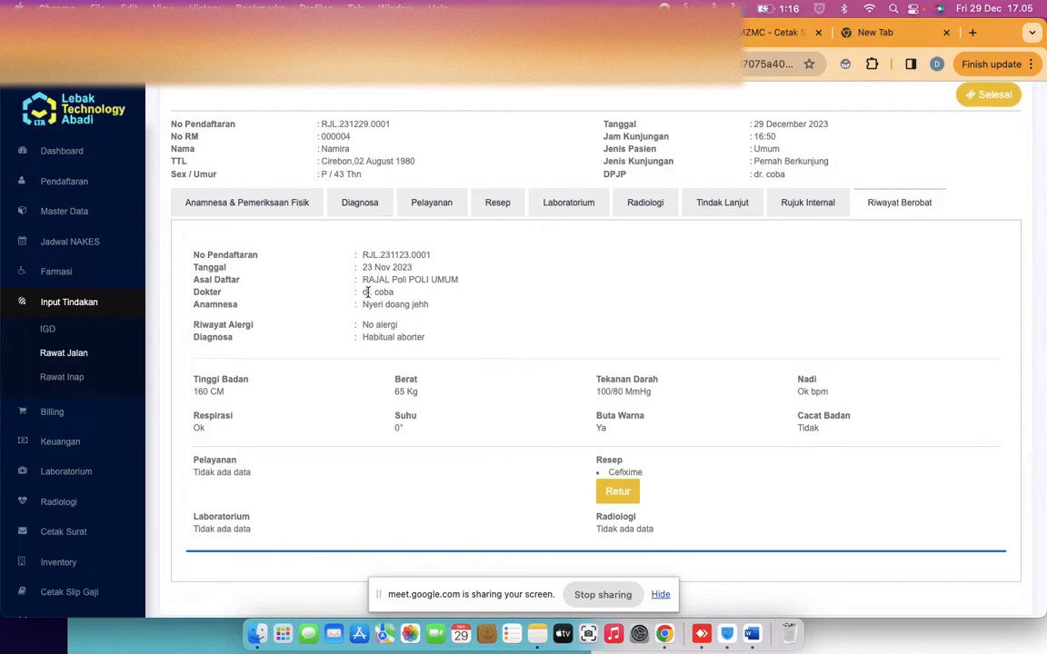
{"action": "left_click_drag", "start_coordinate": [364, 269], "coordinate": [412, 269]}
{"action": "right_click", "coordinate": [202, 363]}
{"action": "left_click", "coordinate": [409, 404]}
{"action": "scroll", "coordinate": [620, 403], "scroll_direction": "down", "scroll_amount": 1}
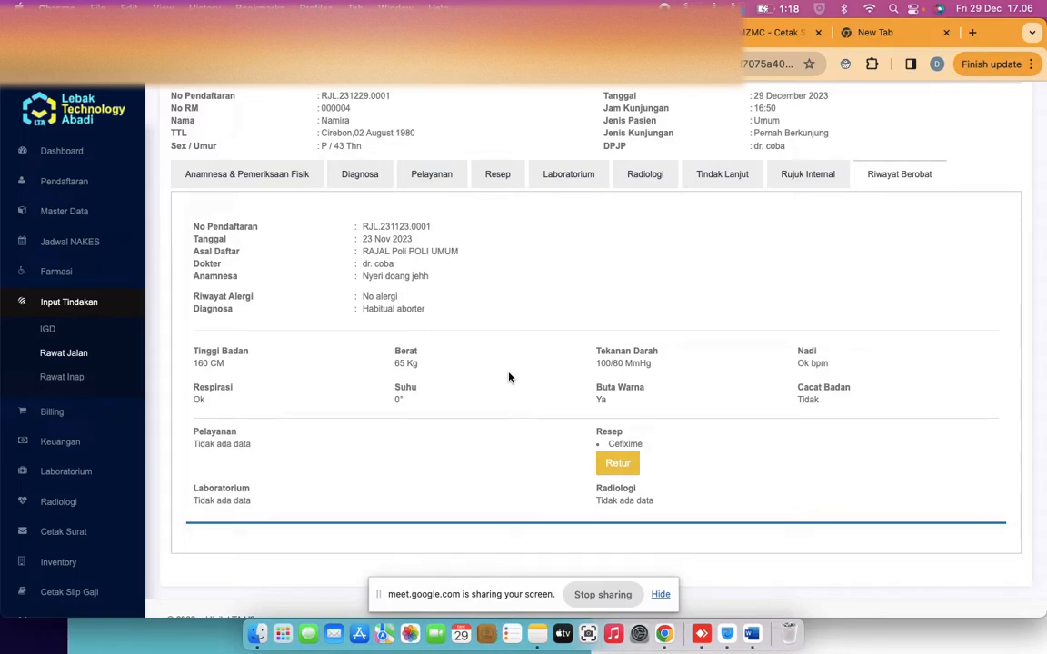
{"action": "scroll", "coordinate": [509, 378], "scroll_direction": "up", "scroll_amount": 2}
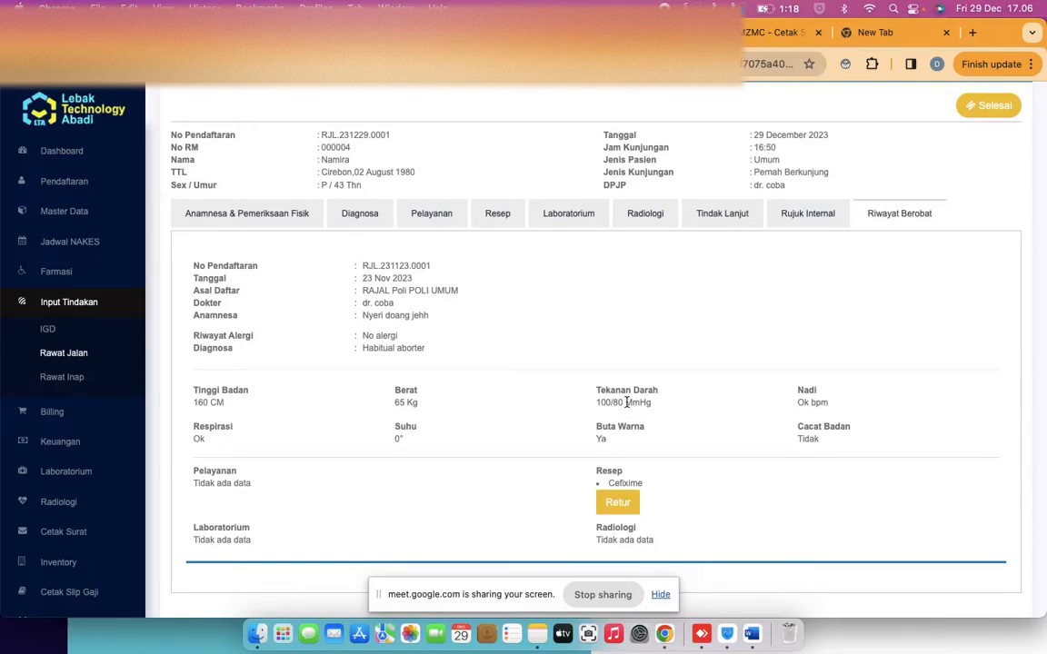
{"action": "left_click", "coordinate": [228, 225]}
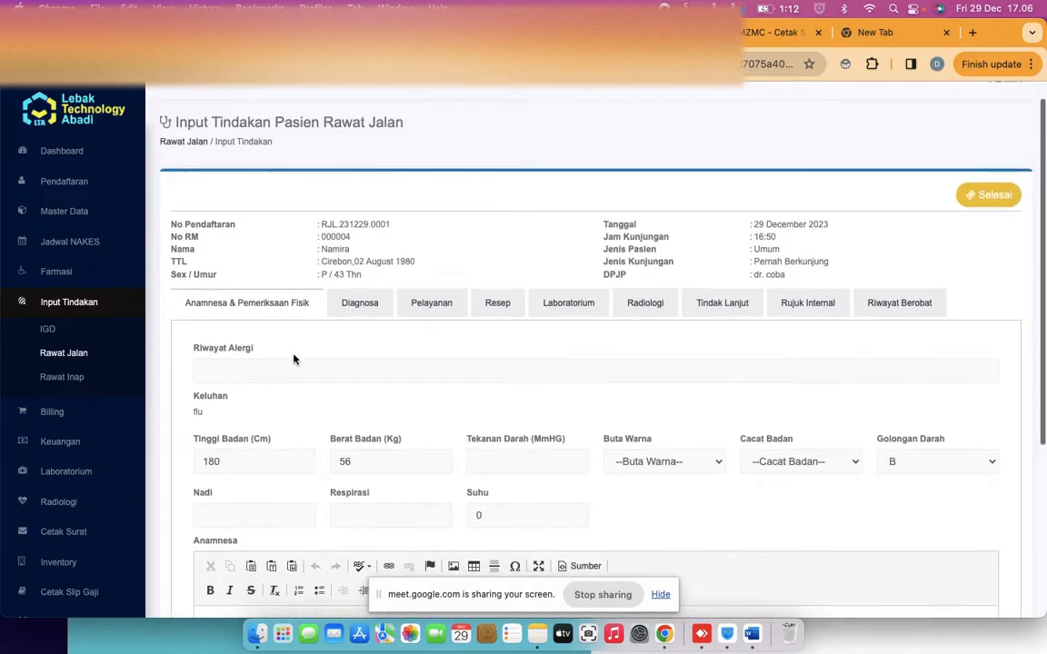
{"action": "scroll", "coordinate": [293, 358], "scroll_direction": "down", "scroll_amount": 5}
{"action": "left_click", "coordinate": [249, 404]}
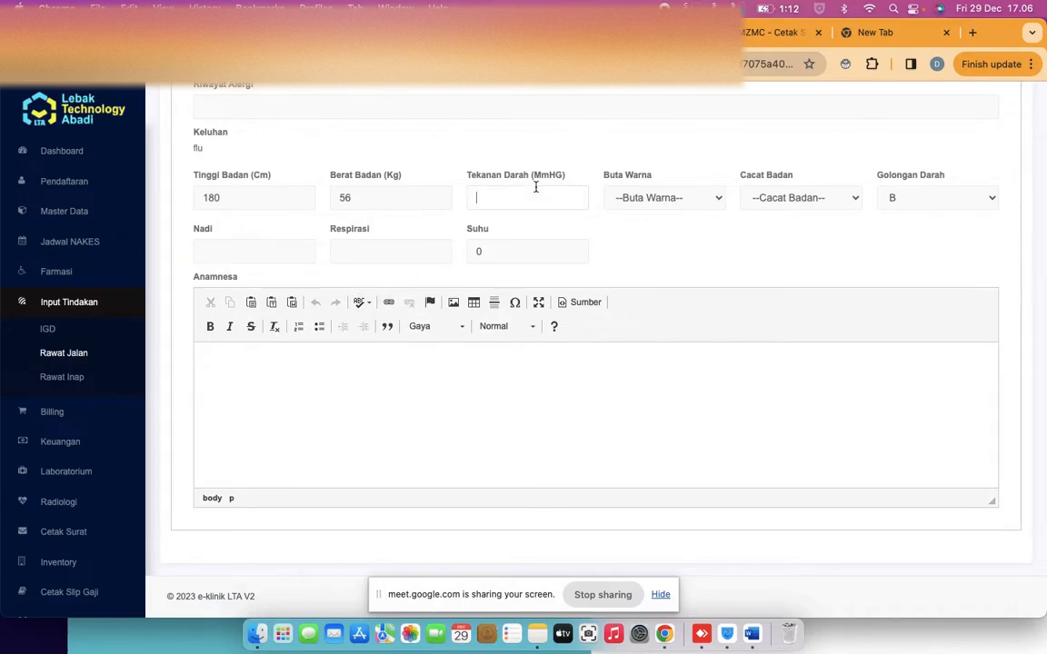
{"action": "left_click", "coordinate": [417, 251]}
{"action": "left_click", "coordinate": [258, 252]}
{"action": "scroll", "coordinate": [363, 292], "scroll_direction": "up", "scroll_amount": 5}
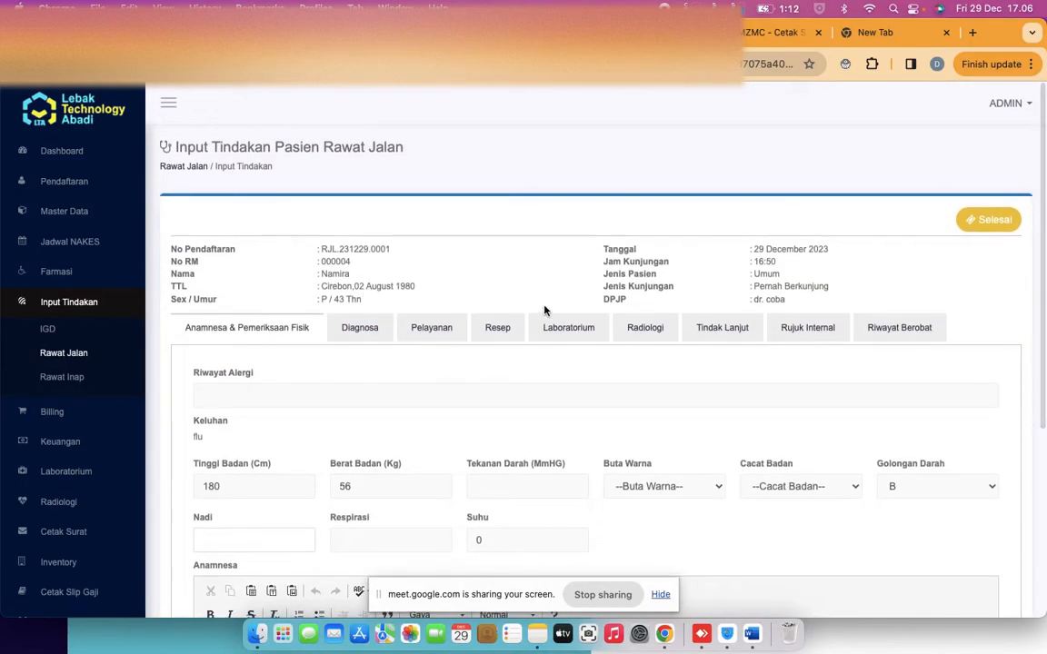
{"action": "left_click", "coordinate": [881, 327]}
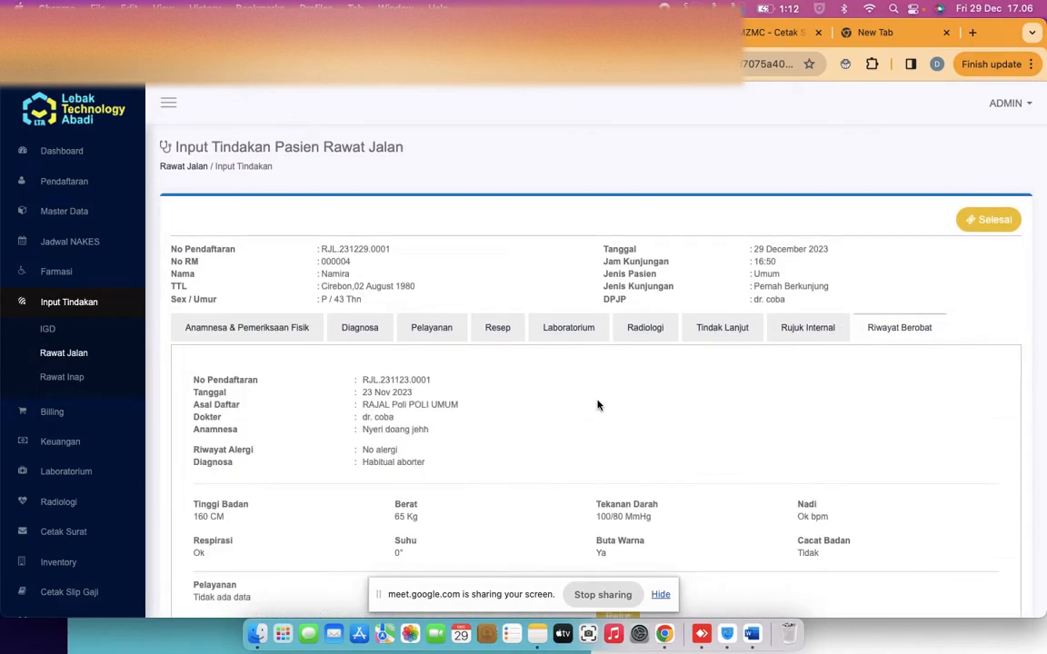
{"action": "scroll", "coordinate": [597, 405], "scroll_direction": "down", "scroll_amount": 4}
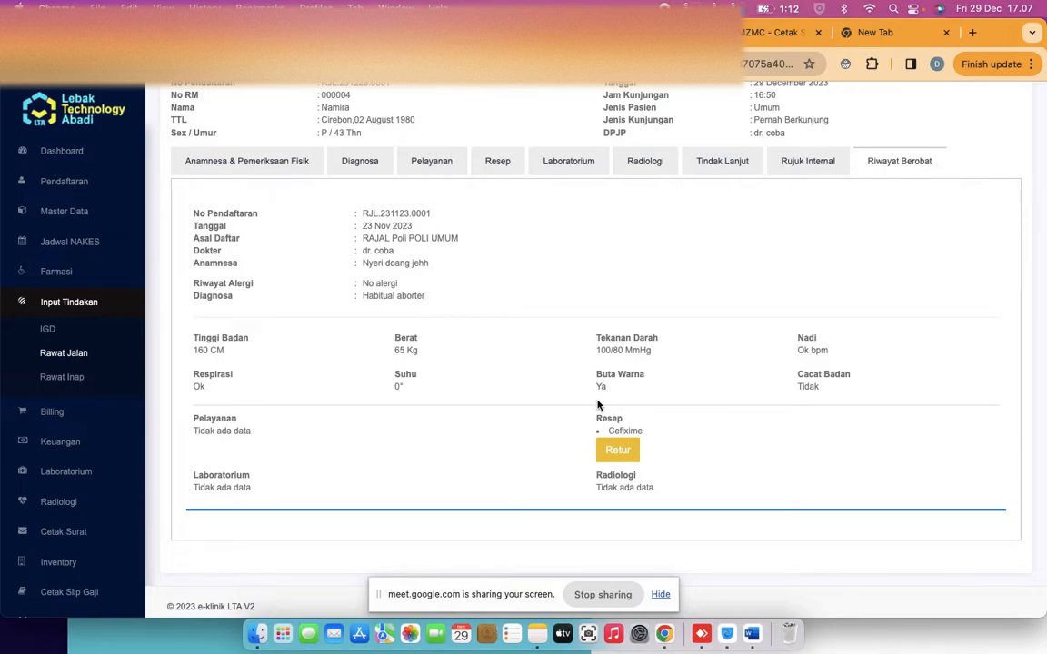
{"action": "scroll", "coordinate": [506, 382], "scroll_direction": "down", "scroll_amount": 1}
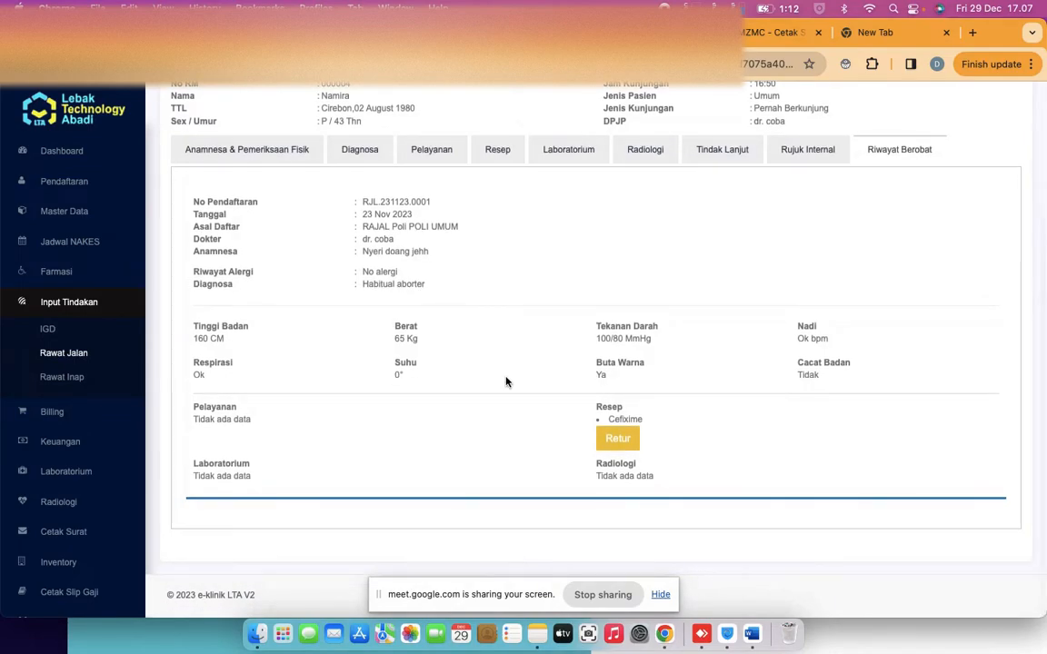
{"action": "scroll", "coordinate": [506, 382], "scroll_direction": "up", "scroll_amount": 2}
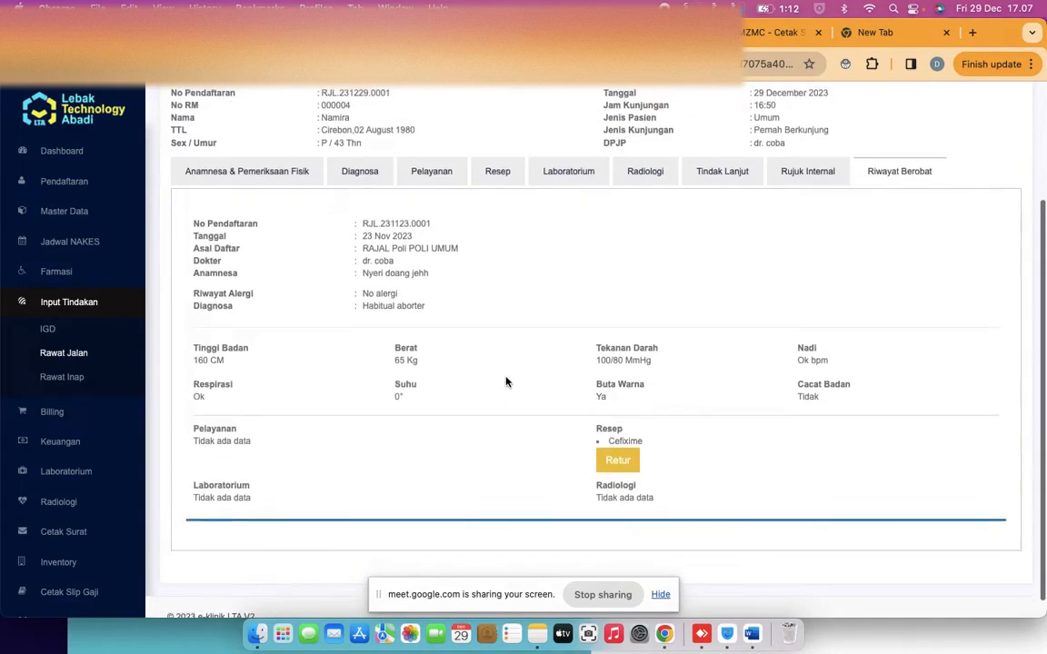
{"action": "scroll", "coordinate": [506, 382], "scroll_direction": "up", "scroll_amount": 2}
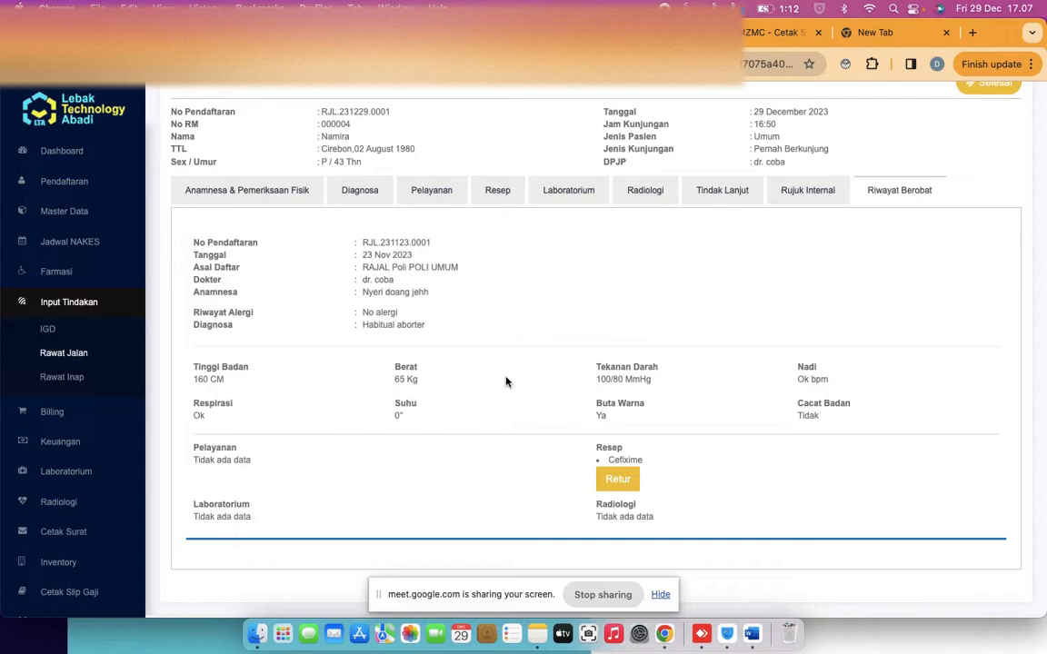
{"action": "scroll", "coordinate": [506, 382], "scroll_direction": "down", "scroll_amount": 1}
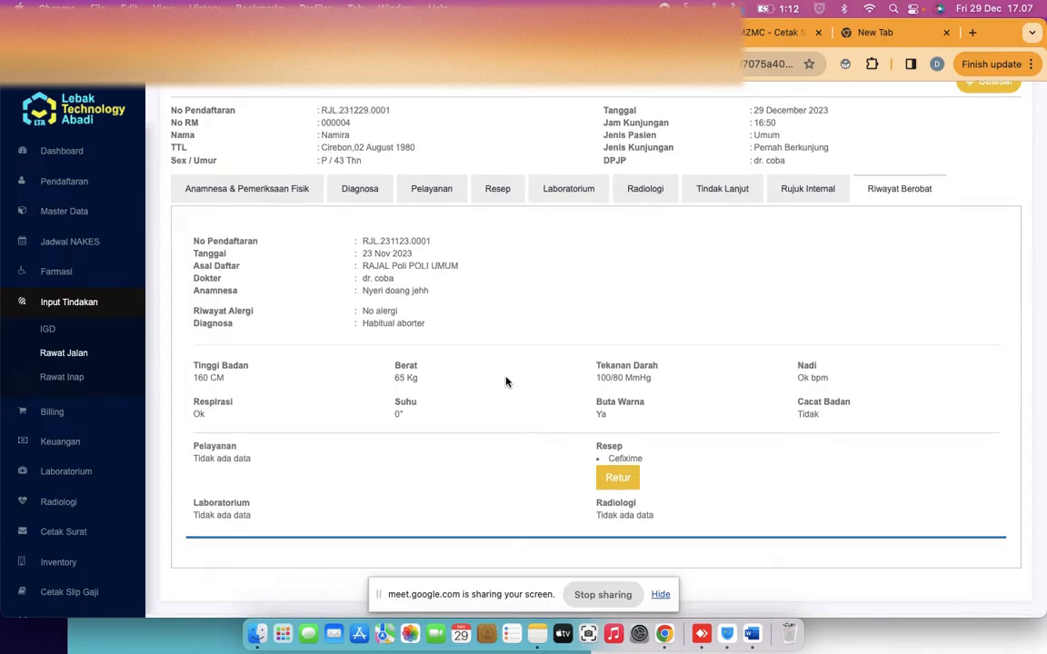
{"action": "scroll", "coordinate": [506, 382], "scroll_direction": "up", "scroll_amount": 4}
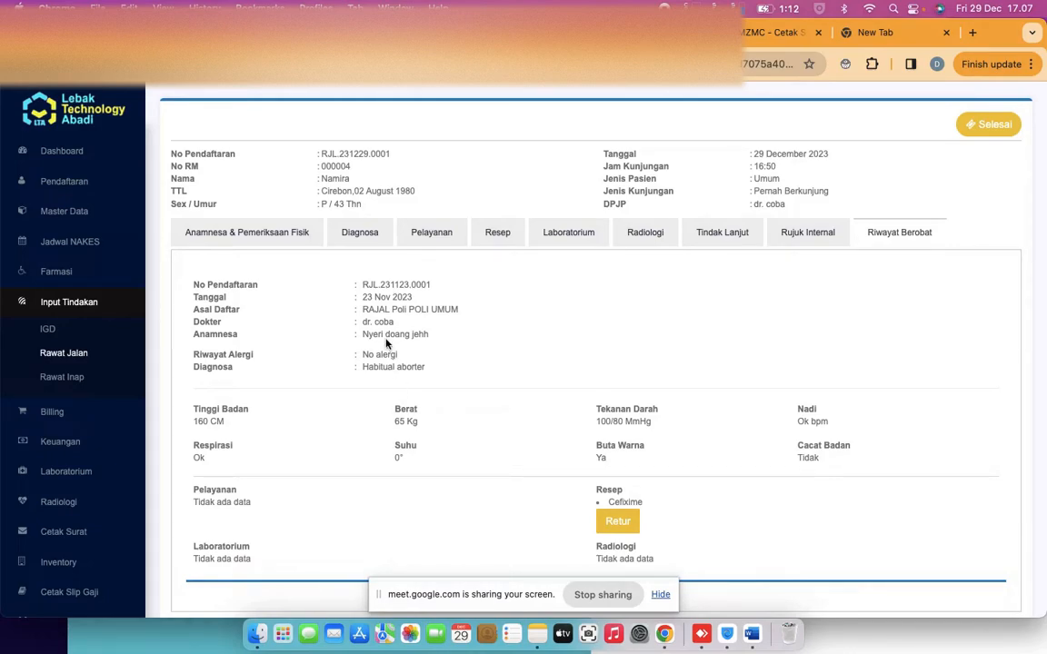
{"action": "scroll", "coordinate": [386, 344], "scroll_direction": "down", "scroll_amount": 3}
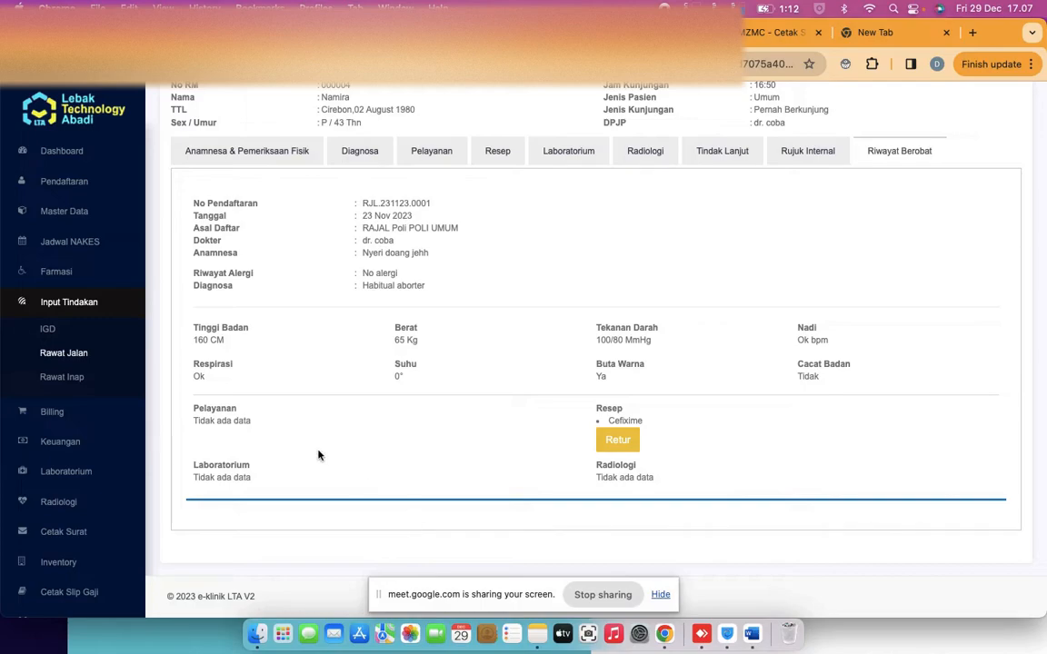
{"action": "scroll", "coordinate": [318, 455], "scroll_direction": "down", "scroll_amount": 1}
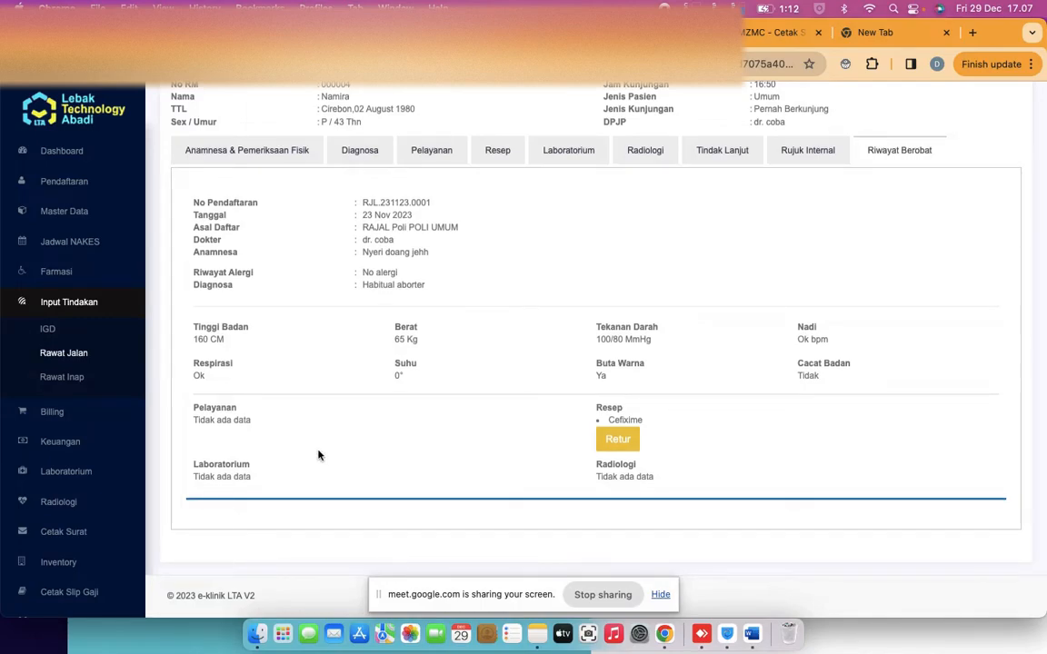
{"action": "scroll", "coordinate": [318, 456], "scroll_direction": "up", "scroll_amount": 3}
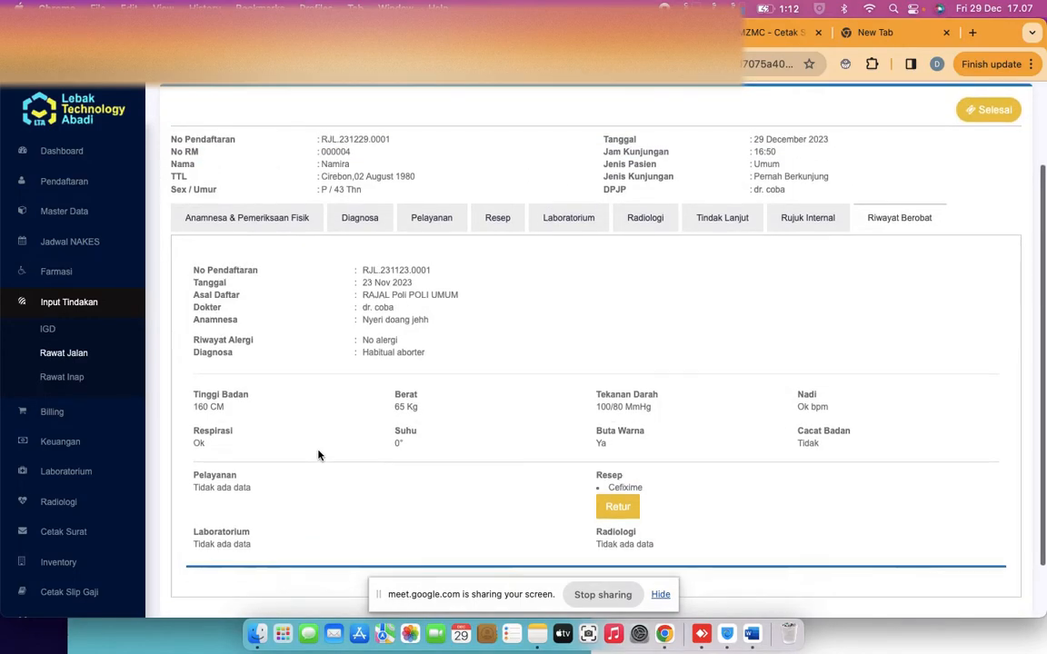
{"action": "scroll", "coordinate": [318, 455], "scroll_direction": "up", "scroll_amount": 1}
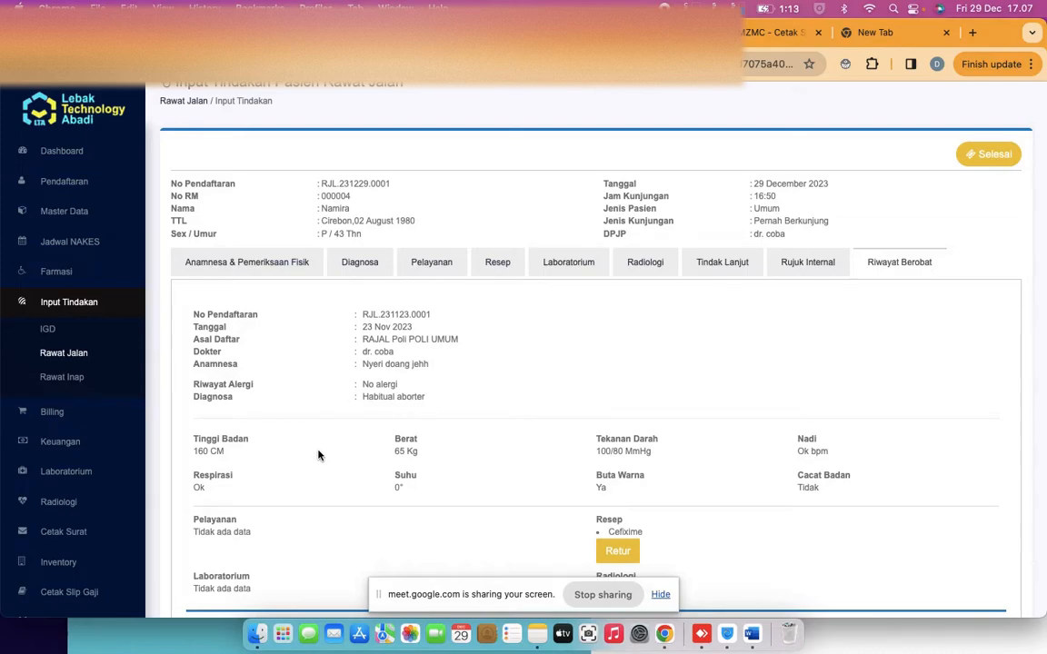
{"action": "scroll", "coordinate": [318, 455], "scroll_direction": "down", "scroll_amount": 1}
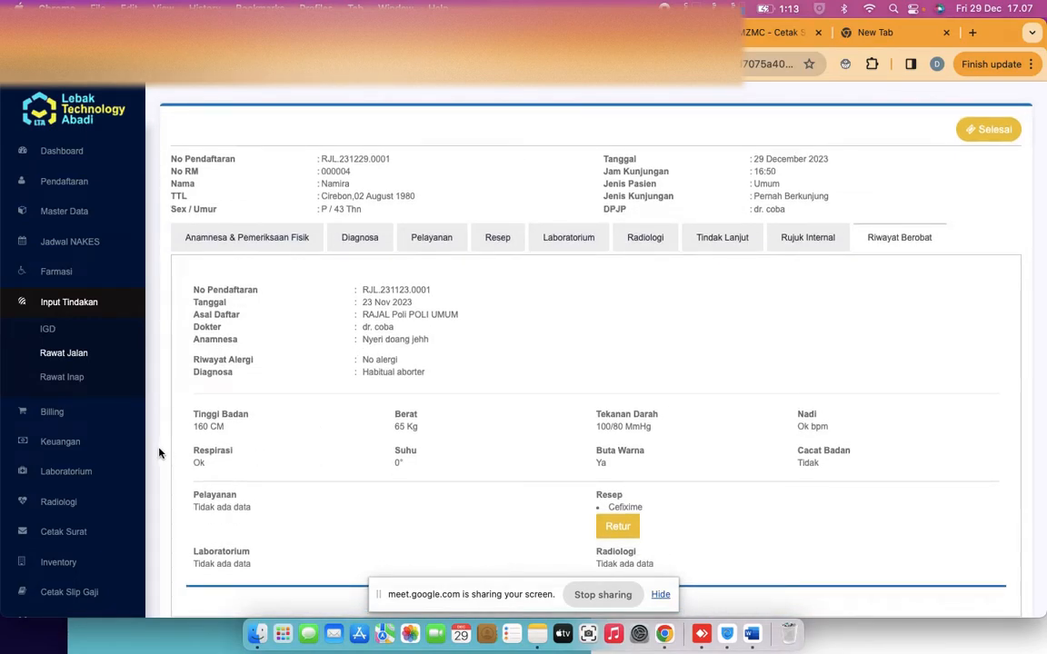
{"action": "scroll", "coordinate": [400, 461], "scroll_direction": "down", "scroll_amount": 1}
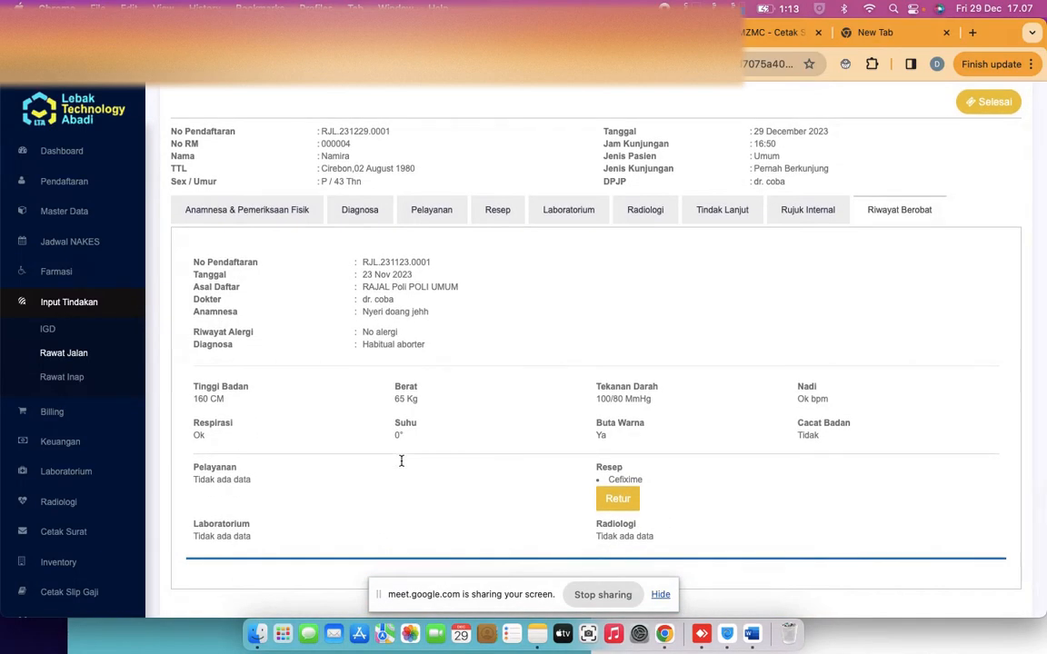
{"action": "scroll", "coordinate": [400, 461], "scroll_direction": "up", "scroll_amount": 1}
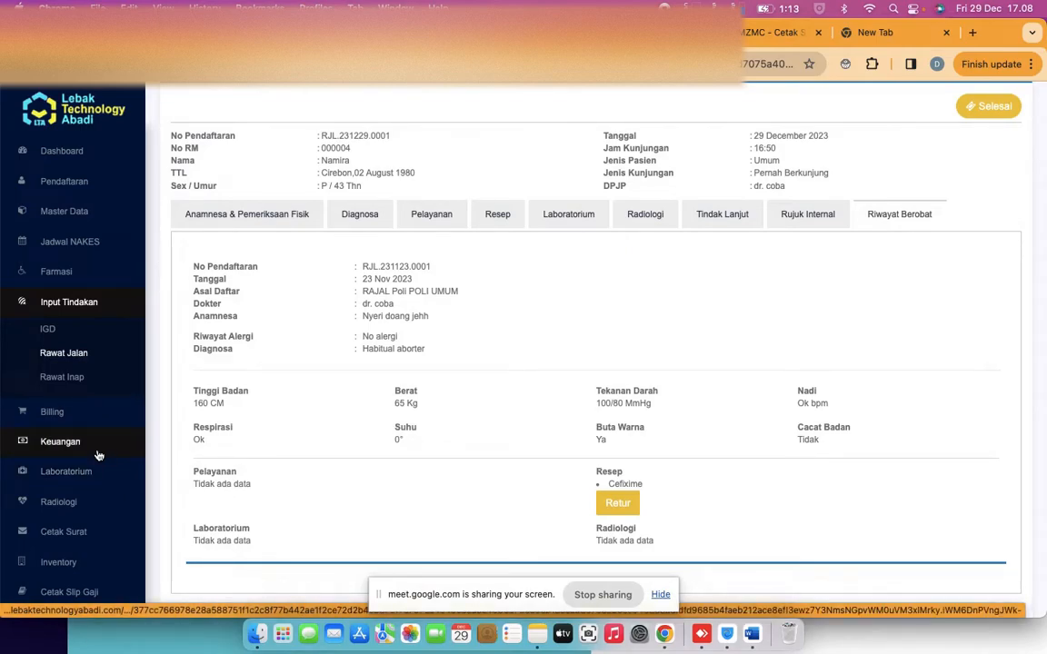
{"action": "scroll", "coordinate": [98, 454], "scroll_direction": "down", "scroll_amount": 5}
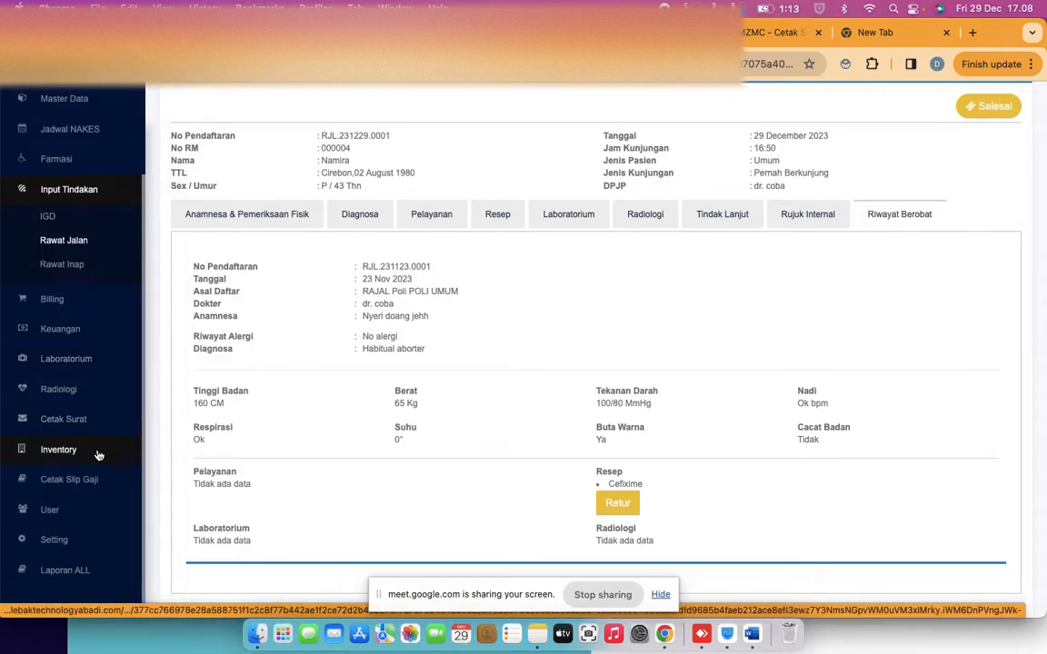
Open the Rekam Medis report with dates 2023-08-28 to 2023-12-30
{"action": "left_click", "coordinate": [76, 578]}
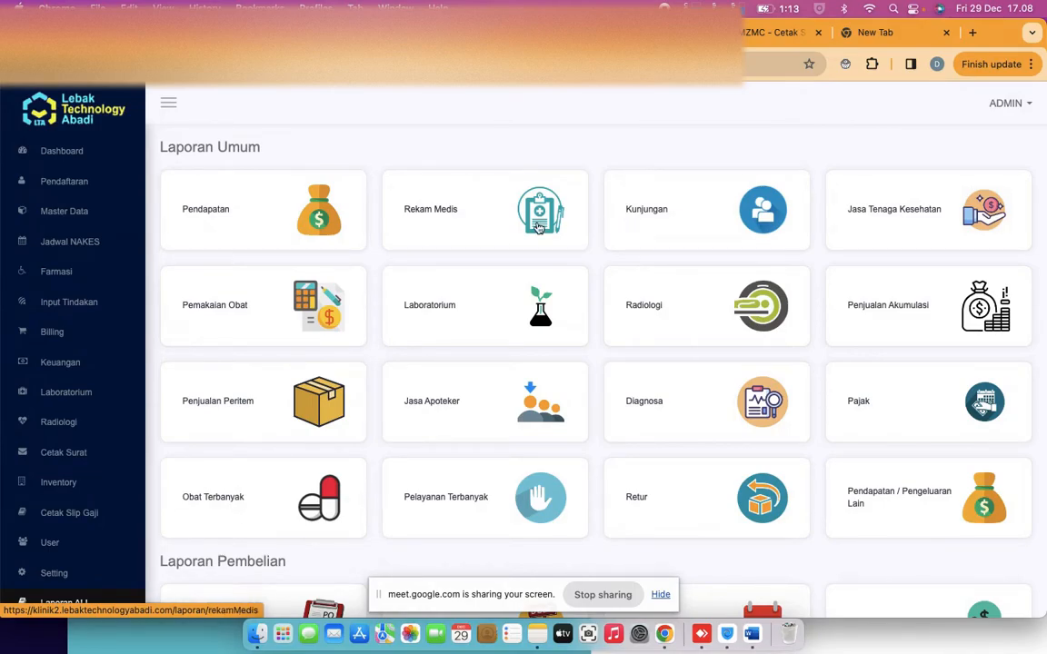
{"action": "left_click", "coordinate": [484, 234]}
{"action": "left_click", "coordinate": [259, 214]}
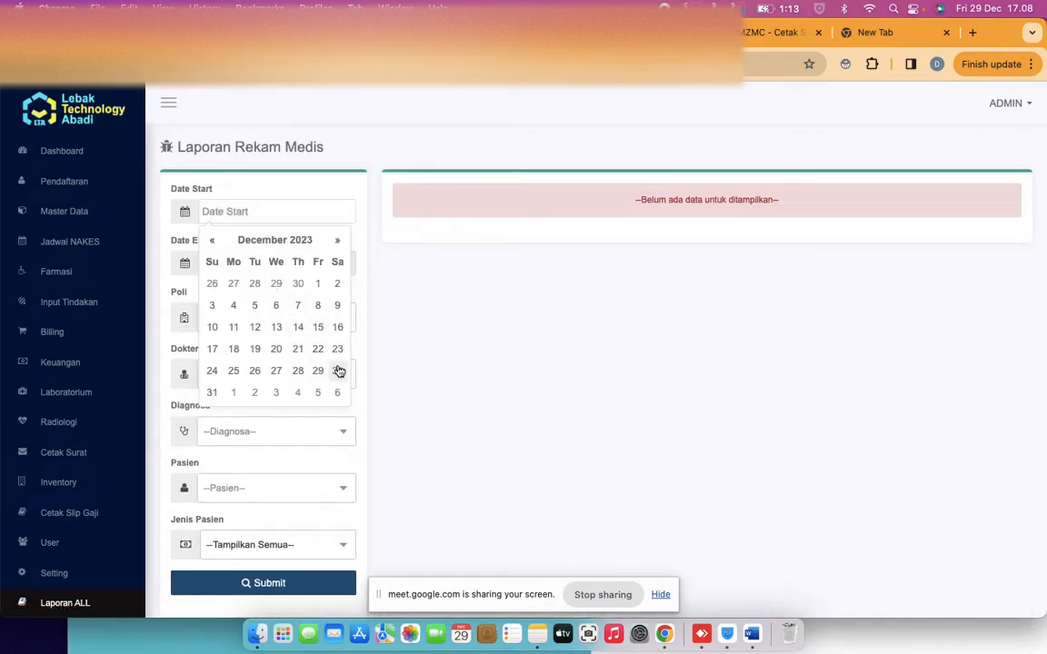
{"action": "left_click", "coordinate": [210, 242]}
{"action": "left_click", "coordinate": [210, 241]}
{"action": "left_click", "coordinate": [210, 241]}
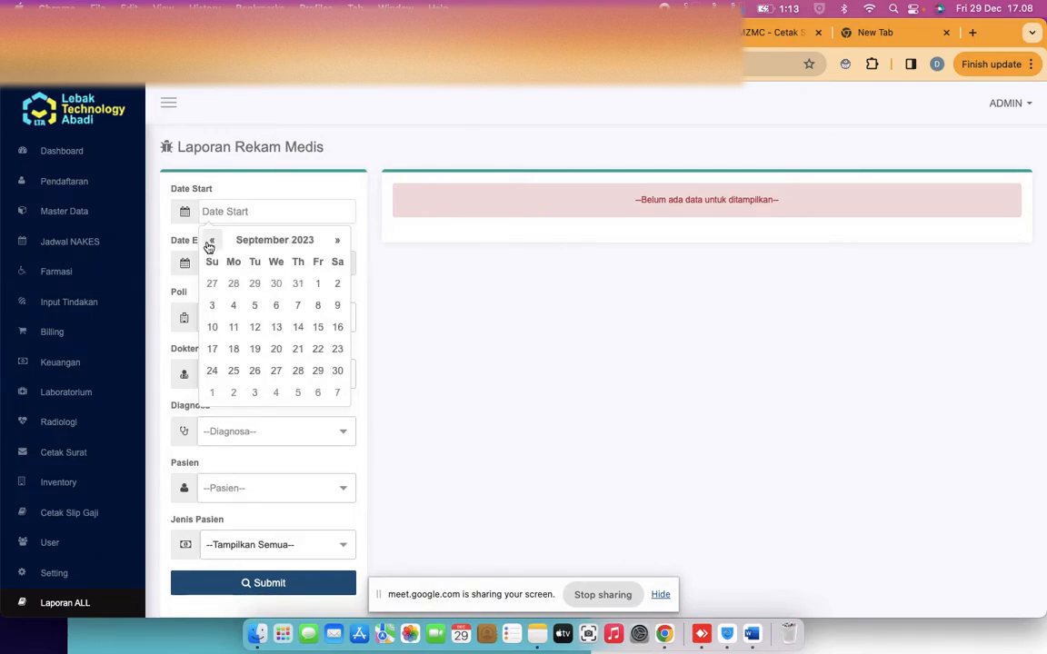
{"action": "left_click", "coordinate": [234, 284]}
{"action": "left_click", "coordinate": [242, 267]}
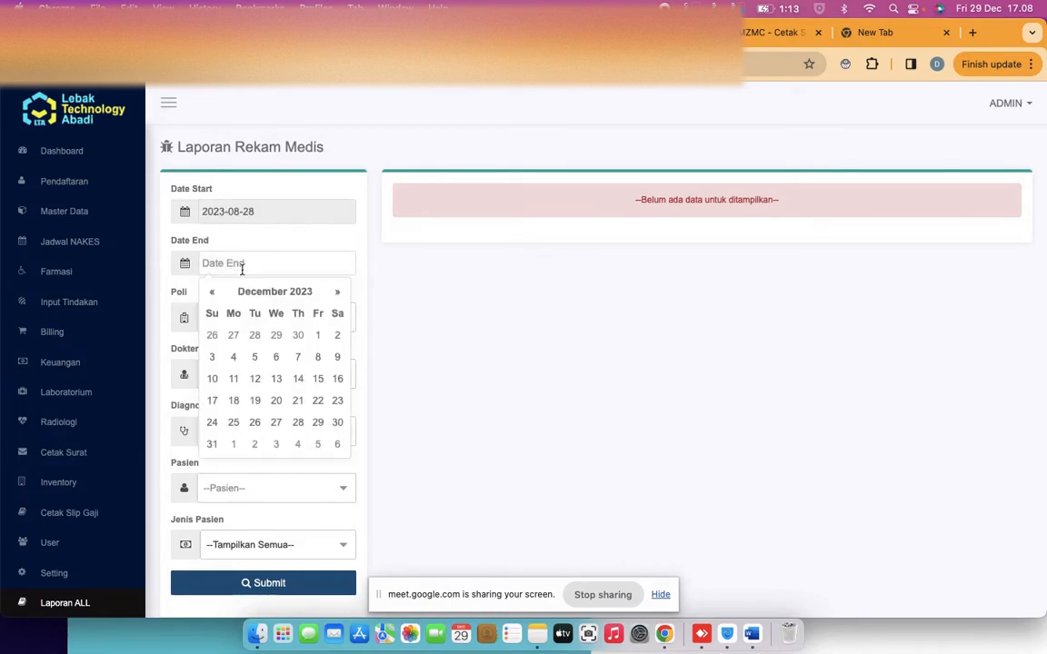
{"action": "left_click", "coordinate": [337, 422]}
Search for and select the patient, then submit the report
{"action": "scroll", "coordinate": [259, 485], "scroll_direction": "down", "scroll_amount": 1}
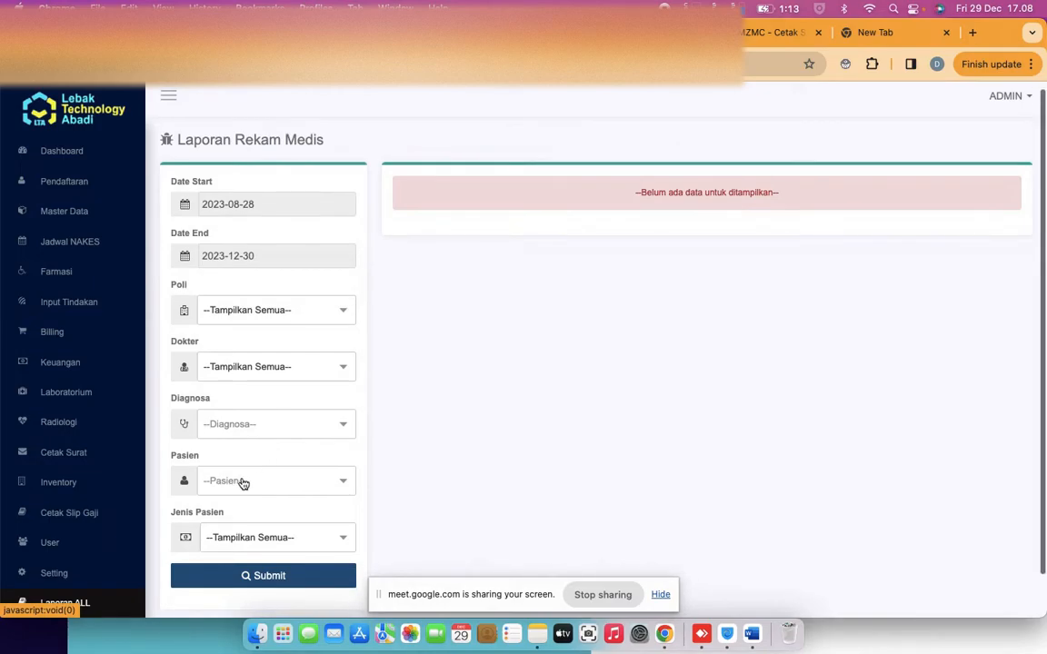
{"action": "left_click", "coordinate": [245, 483]}
{"action": "type", "text": "mir"}
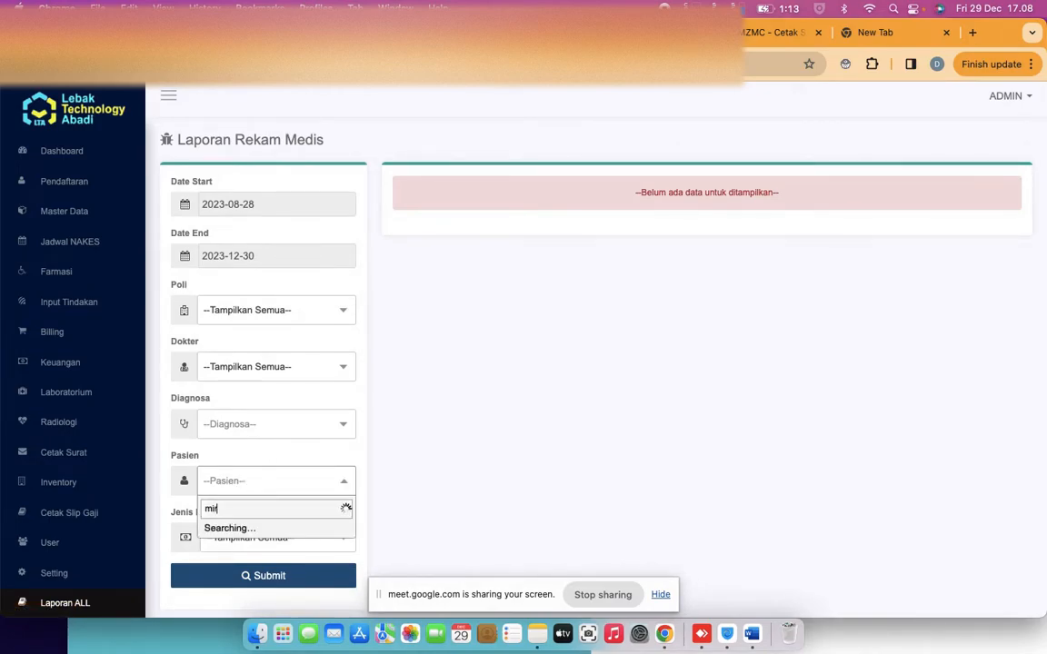
{"action": "left_click", "coordinate": [251, 532]}
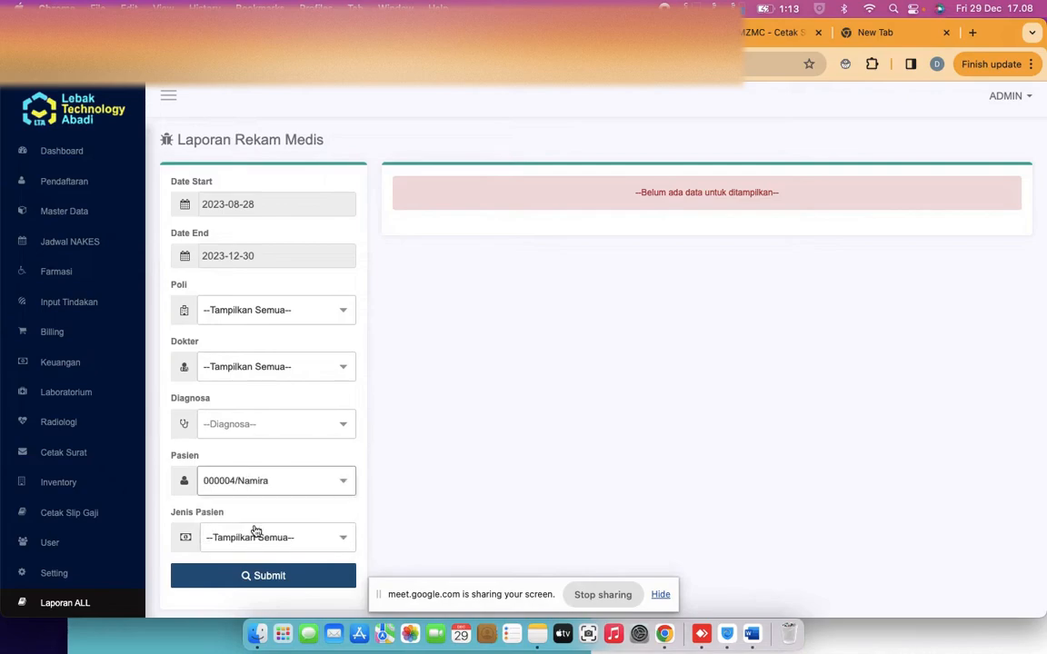
{"action": "left_click", "coordinate": [291, 575]}
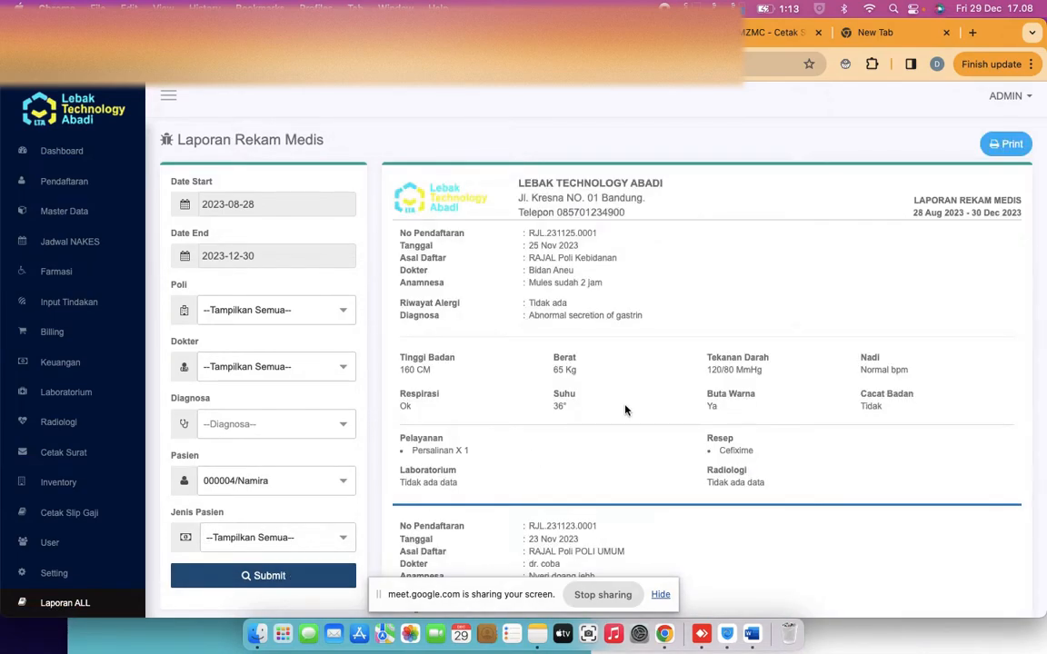
{"action": "scroll", "coordinate": [606, 417], "scroll_direction": "down", "scroll_amount": 3}
{"action": "scroll", "coordinate": [625, 400], "scroll_direction": "up", "scroll_amount": 2}
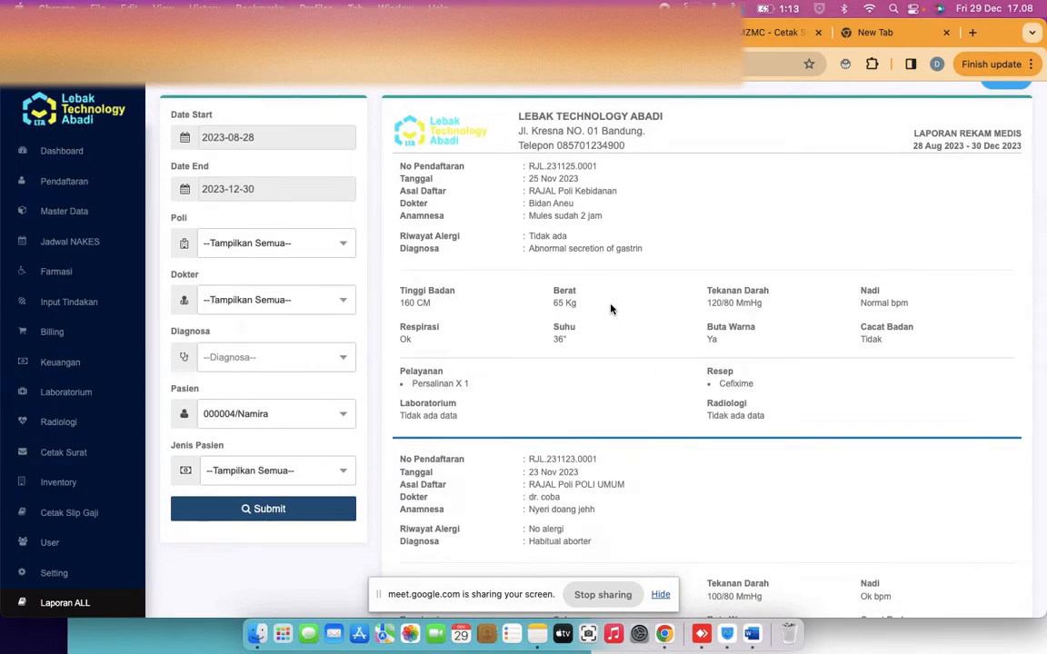
{"action": "scroll", "coordinate": [610, 306], "scroll_direction": "down", "scroll_amount": 3}
{"action": "scroll", "coordinate": [611, 309], "scroll_direction": "down", "scroll_amount": 1}
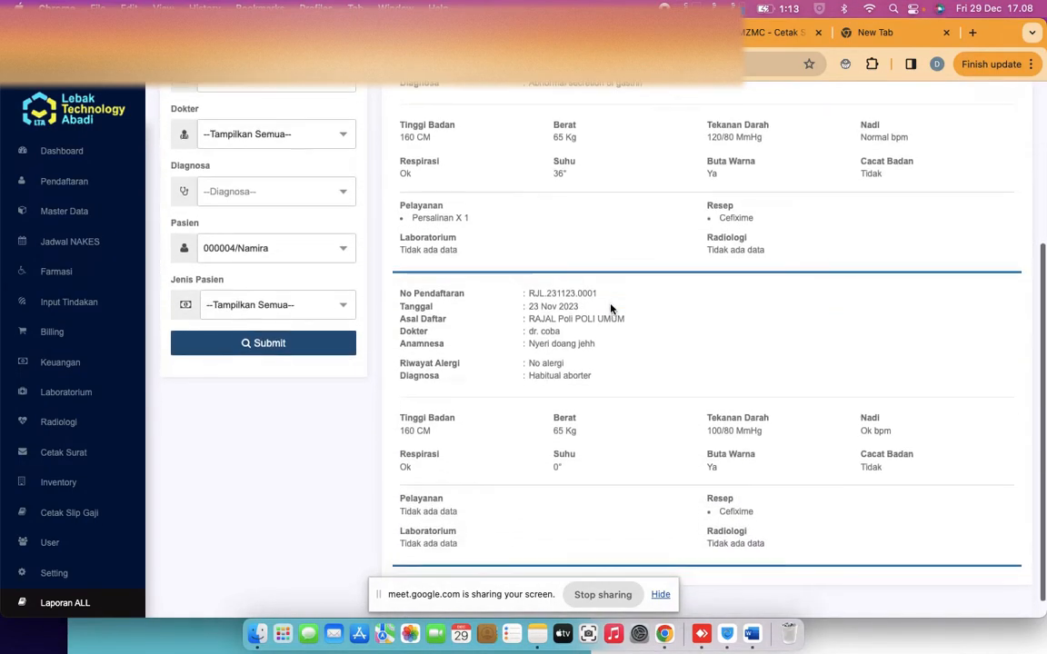
{"action": "double_click", "coordinate": [539, 371]}
{"action": "double_click", "coordinate": [549, 326]}
{"action": "scroll", "coordinate": [548, 329], "scroll_direction": "down", "scroll_amount": 1}
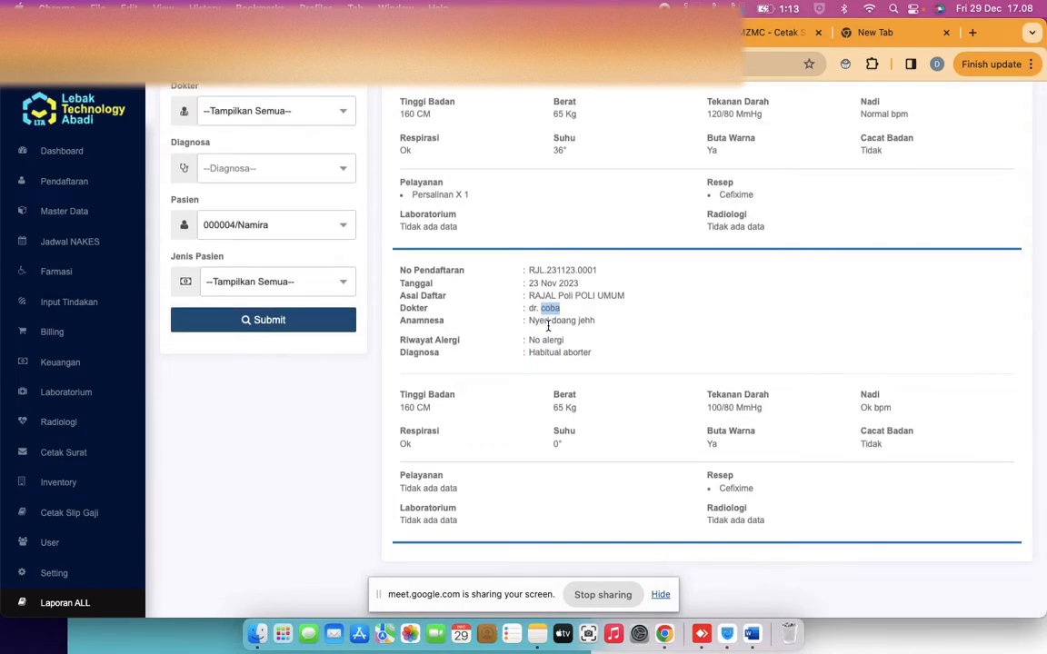
{"action": "scroll", "coordinate": [548, 326], "scroll_direction": "up", "scroll_amount": 1}
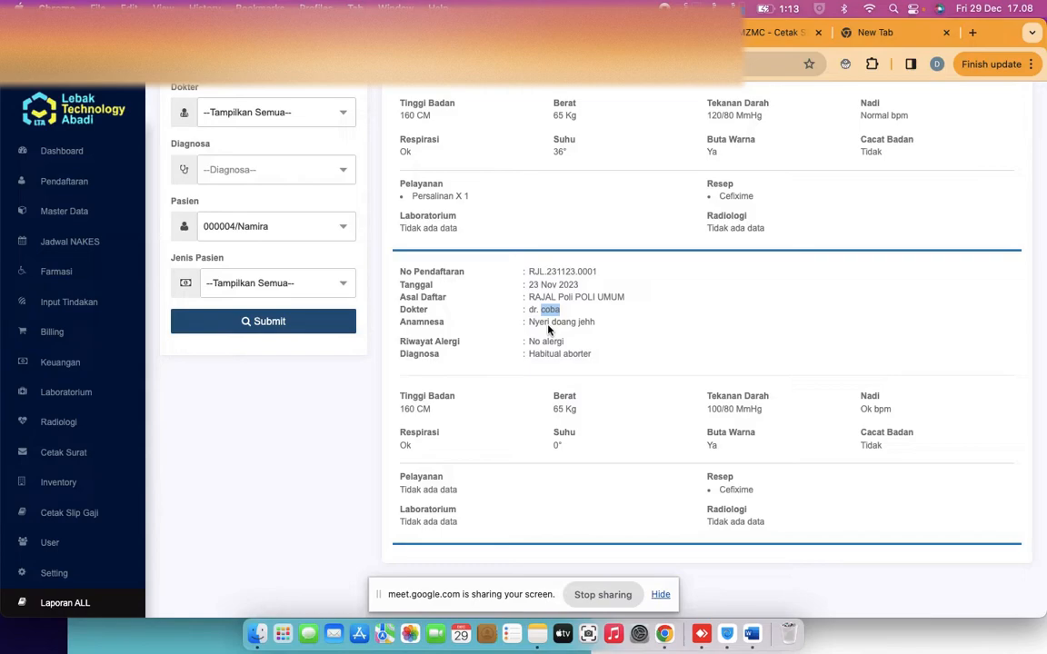
{"action": "scroll", "coordinate": [414, 309], "scroll_direction": "up", "scroll_amount": 3}
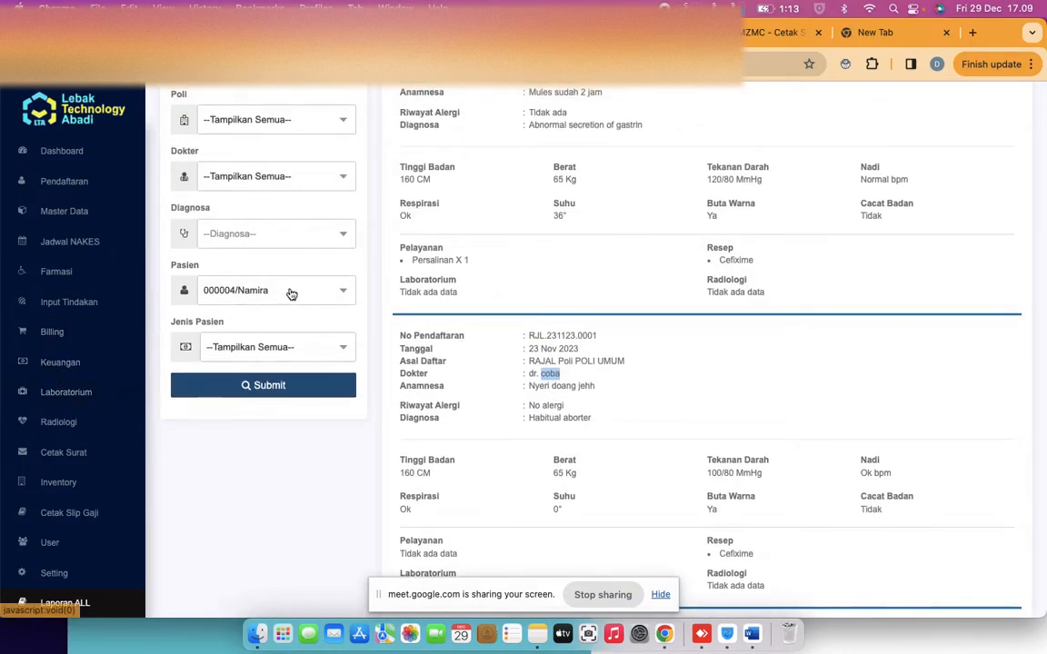
{"action": "scroll", "coordinate": [291, 293], "scroll_direction": "up", "scroll_amount": 5}
{"action": "scroll", "coordinate": [462, 299], "scroll_direction": "down", "scroll_amount": 2}
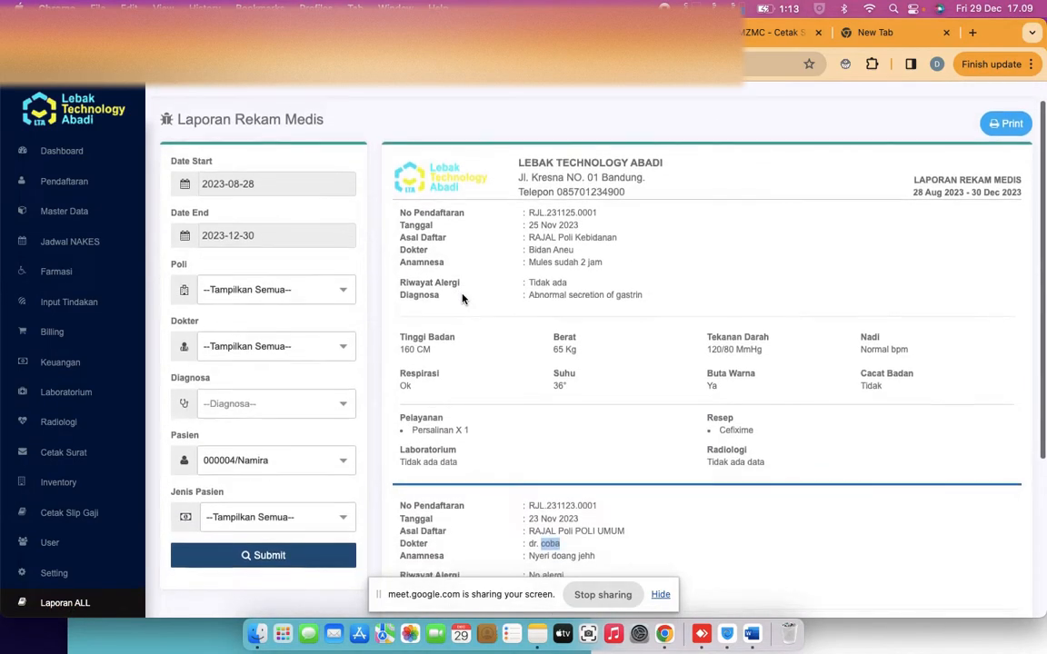
{"action": "scroll", "coordinate": [461, 299], "scroll_direction": "down", "scroll_amount": 2}
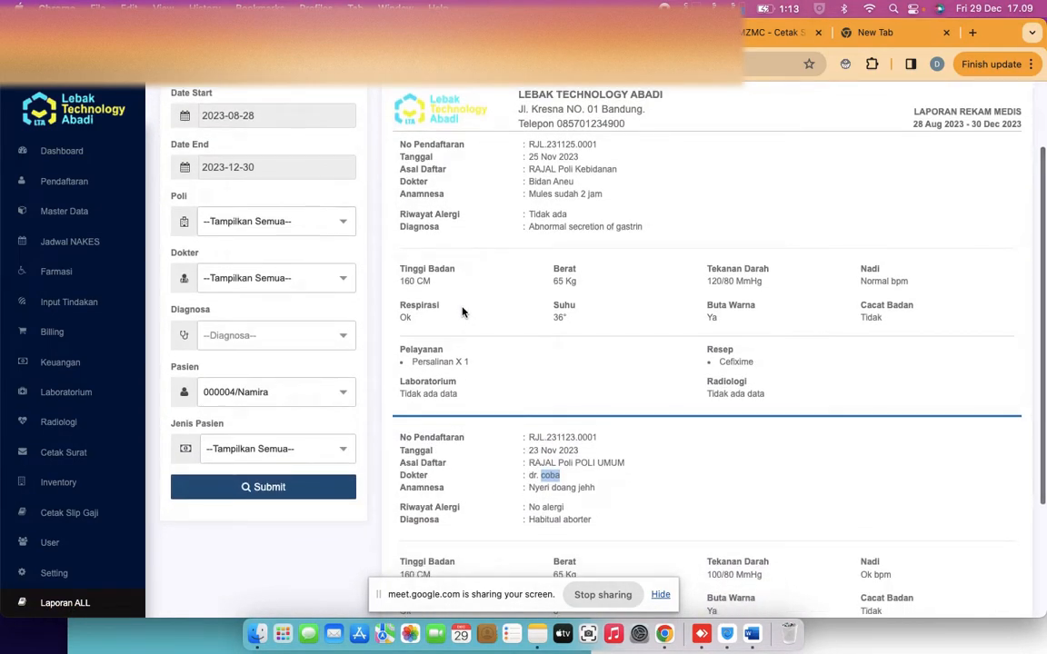
{"action": "scroll", "coordinate": [462, 311], "scroll_direction": "down", "scroll_amount": 3}
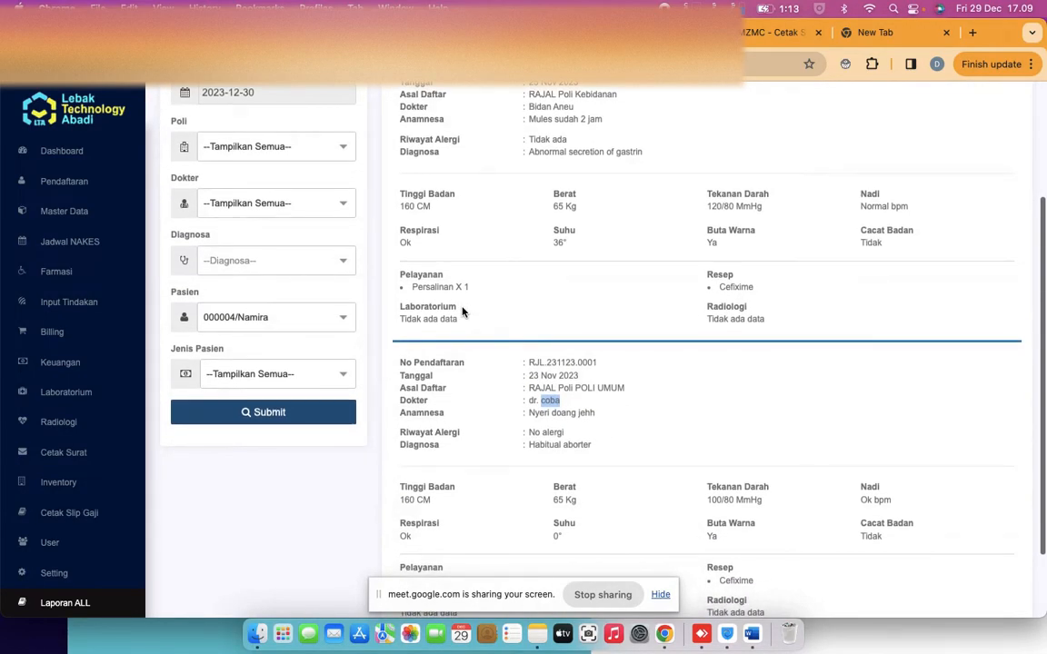
{"action": "scroll", "coordinate": [460, 324], "scroll_direction": "down", "scroll_amount": 4}
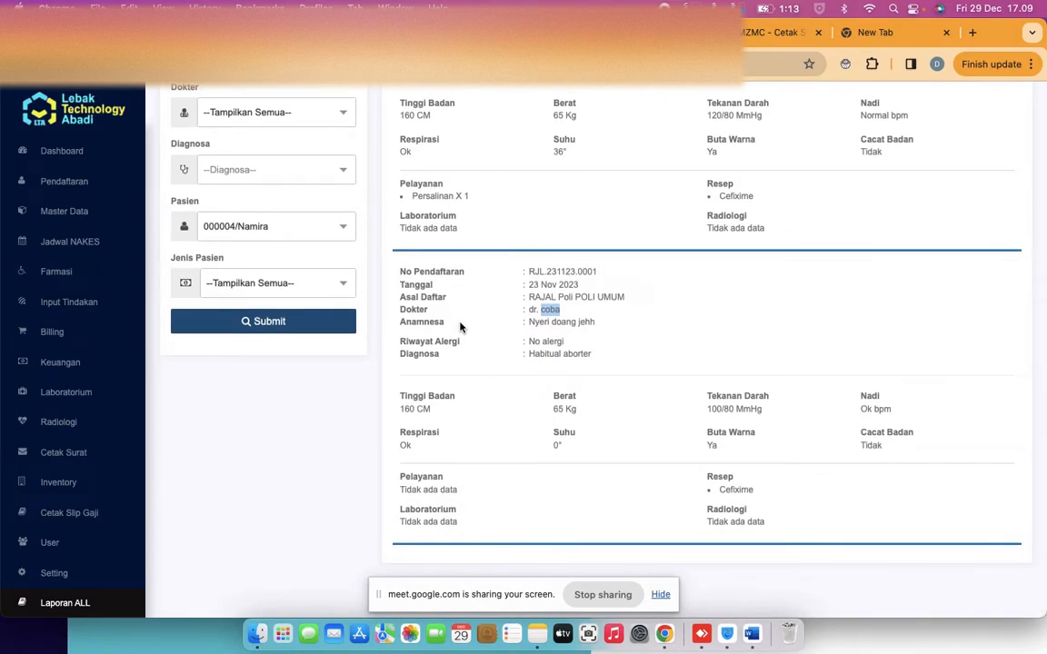
{"action": "scroll", "coordinate": [460, 327], "scroll_direction": "up", "scroll_amount": 10}
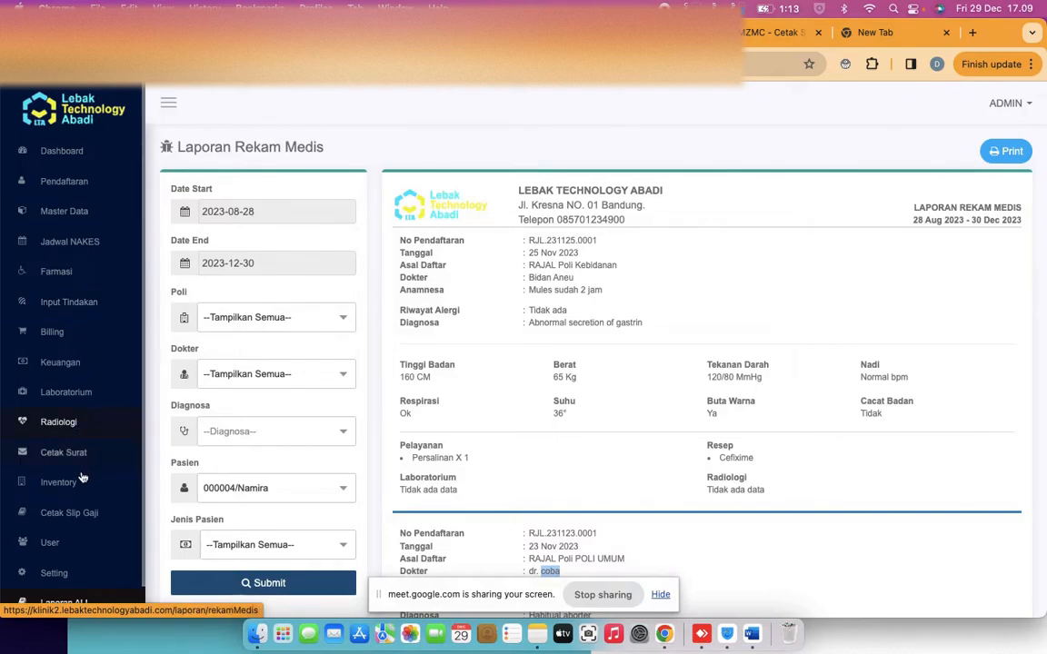
Check the laboratory queue, then mark the patient's outpatient visit Selesai and confirm forwarding
{"action": "left_click", "coordinate": [80, 394]}
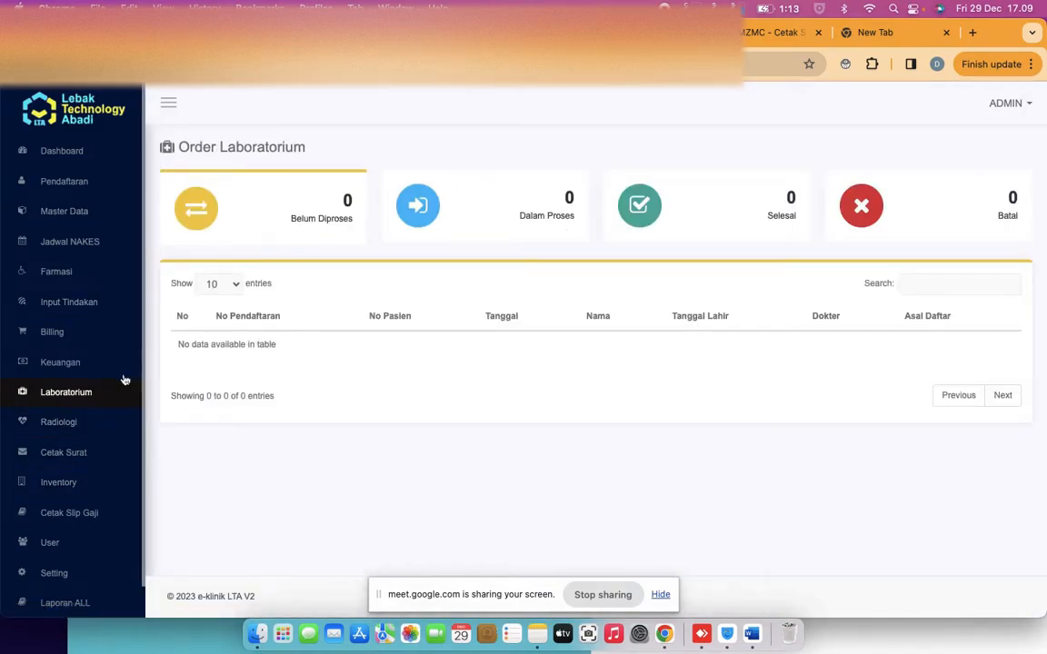
{"action": "left_click", "coordinate": [70, 395]}
{"action": "left_click", "coordinate": [83, 309]}
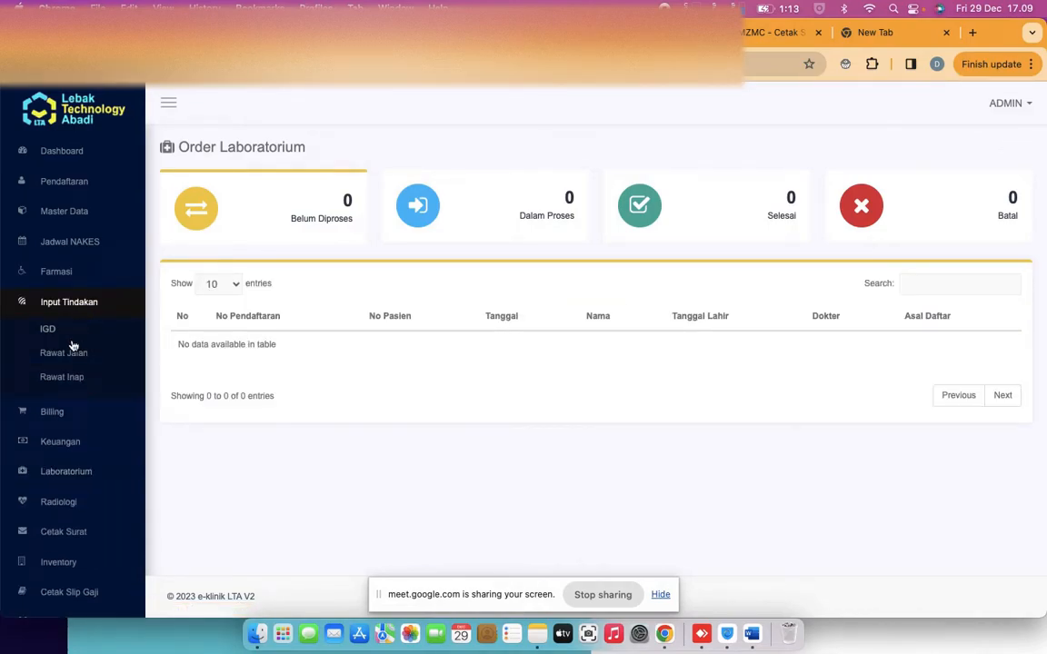
{"action": "left_click", "coordinate": [71, 353]}
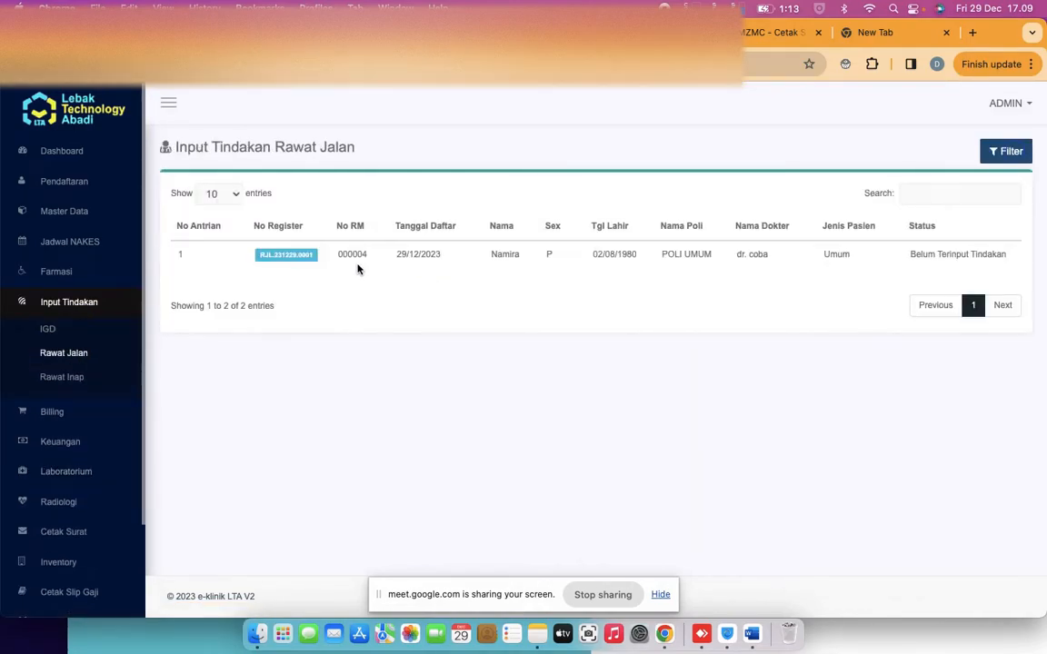
{"action": "left_click", "coordinate": [300, 258]}
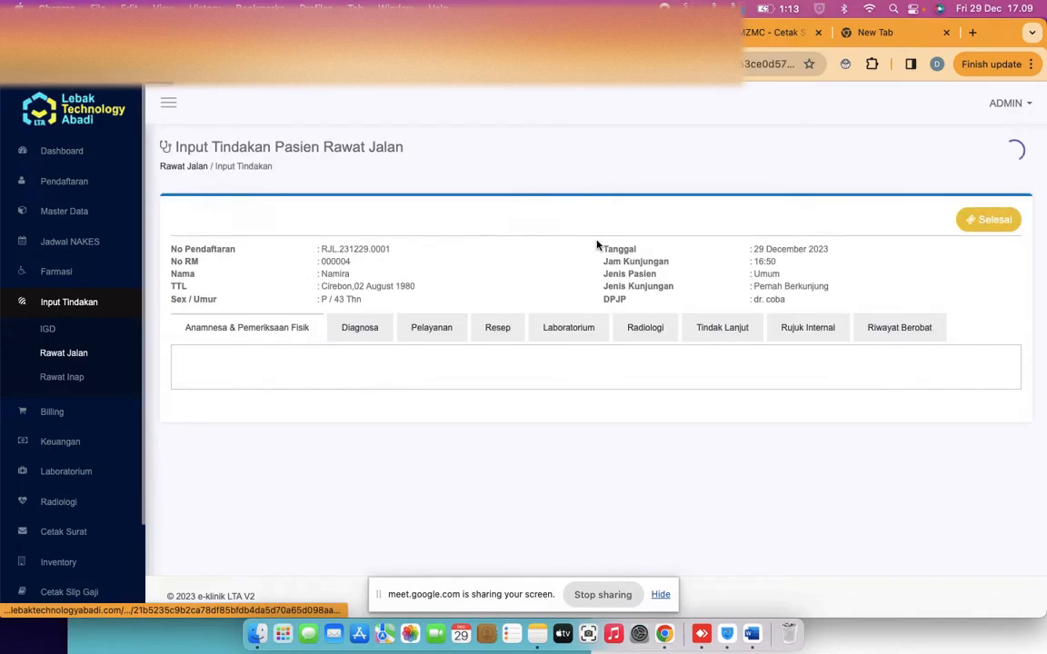
{"action": "left_click", "coordinate": [979, 219]}
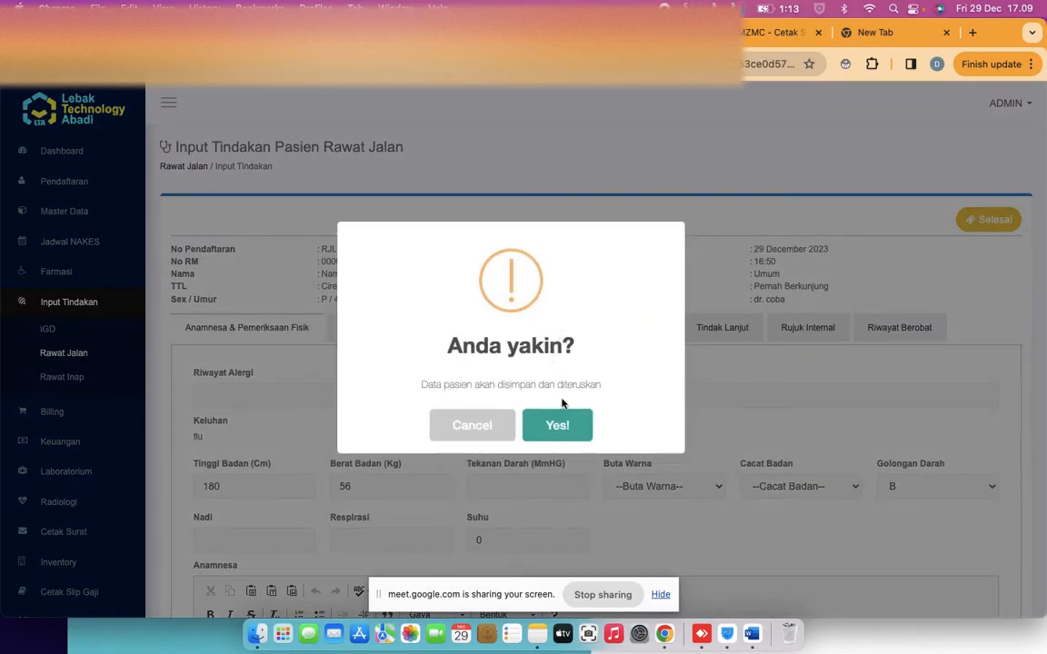
{"action": "left_click", "coordinate": [555, 426]}
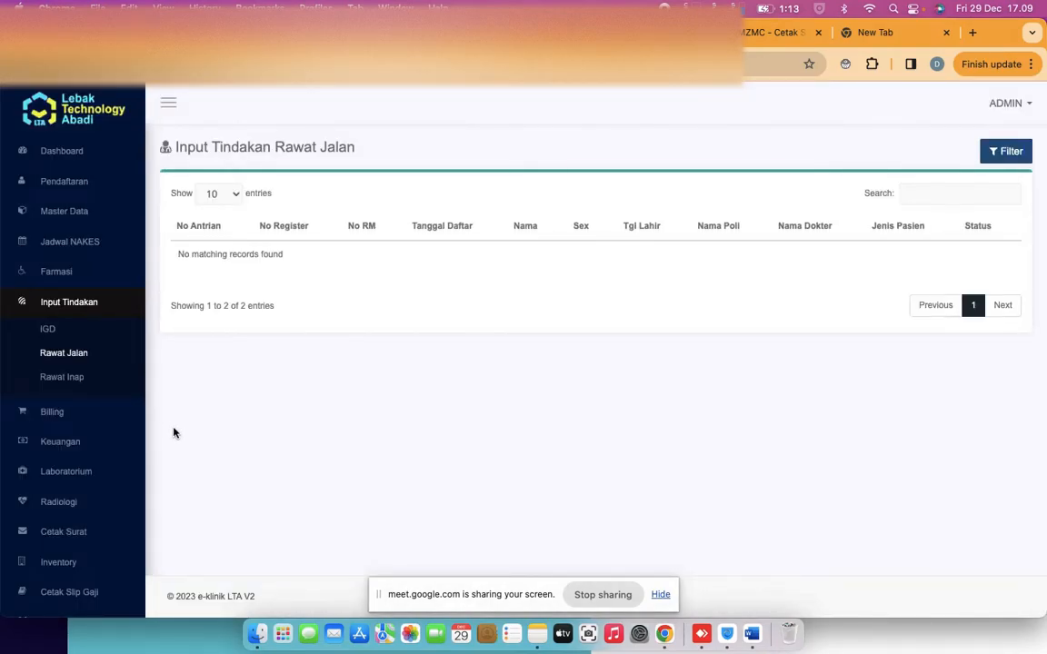
From the Laboratorium queue, set the patient's Glukosa lab request to Dalam Proses
{"action": "left_click", "coordinate": [82, 472]}
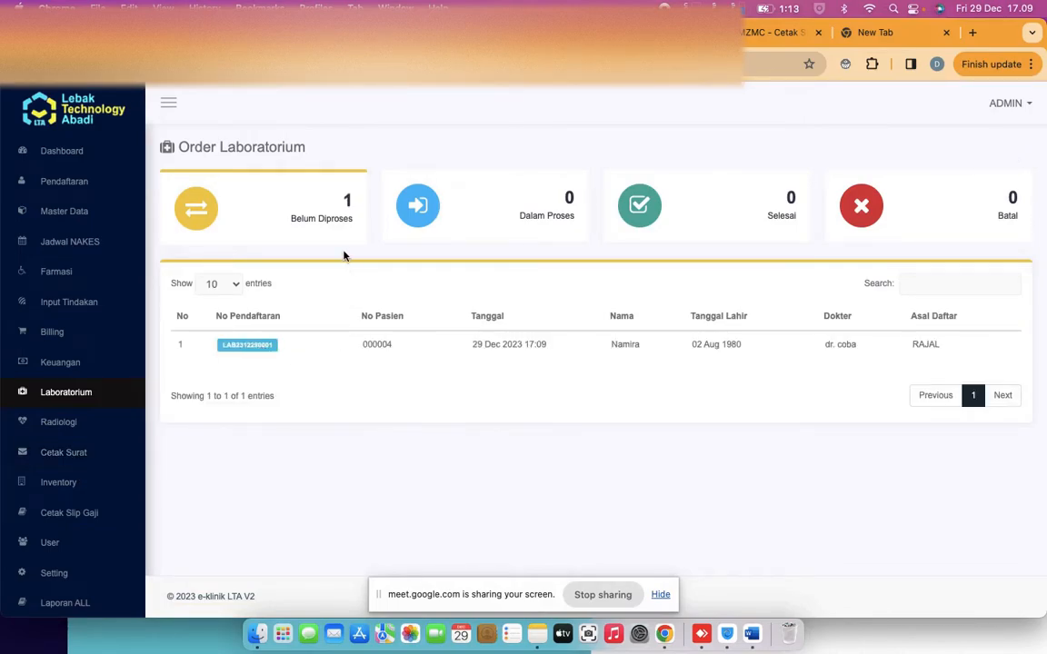
{"action": "left_click", "coordinate": [248, 347]}
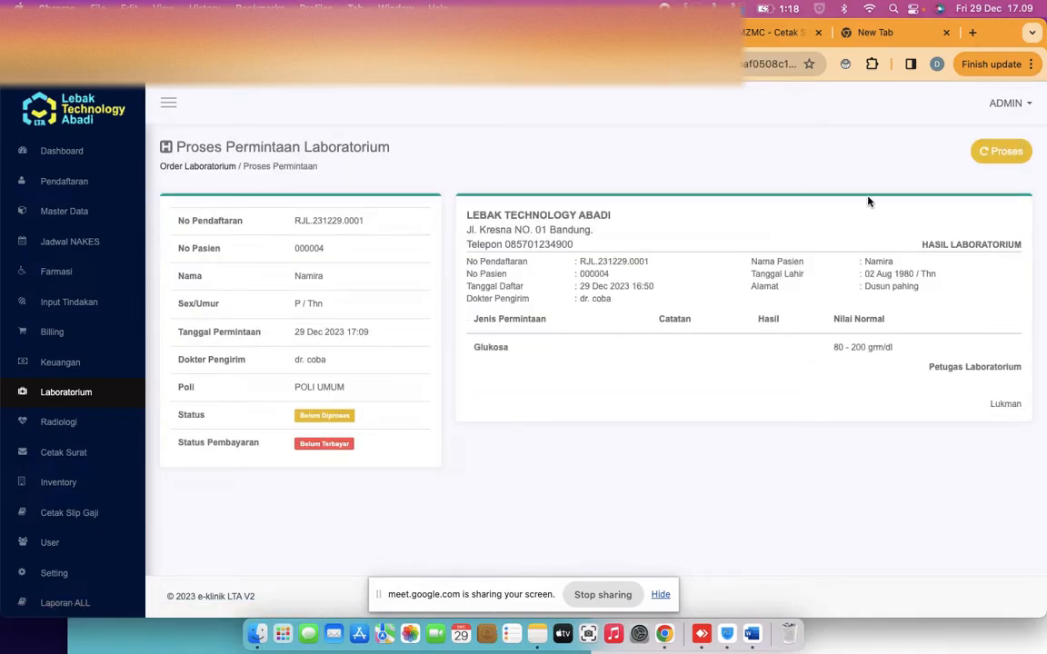
{"action": "left_click", "coordinate": [1000, 152]}
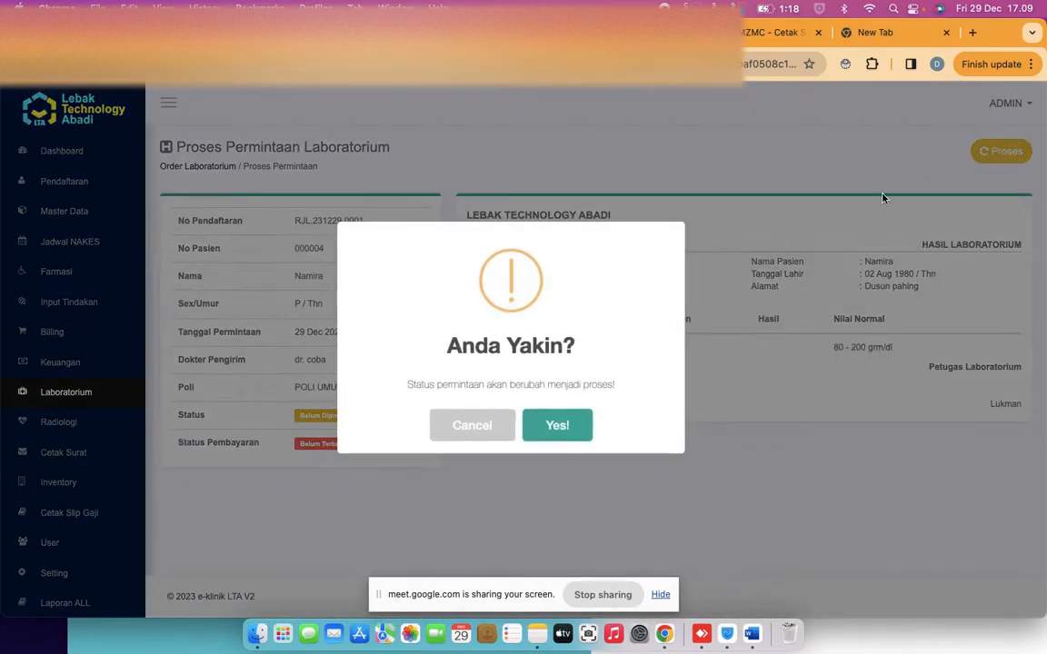
{"action": "left_click", "coordinate": [549, 427]}
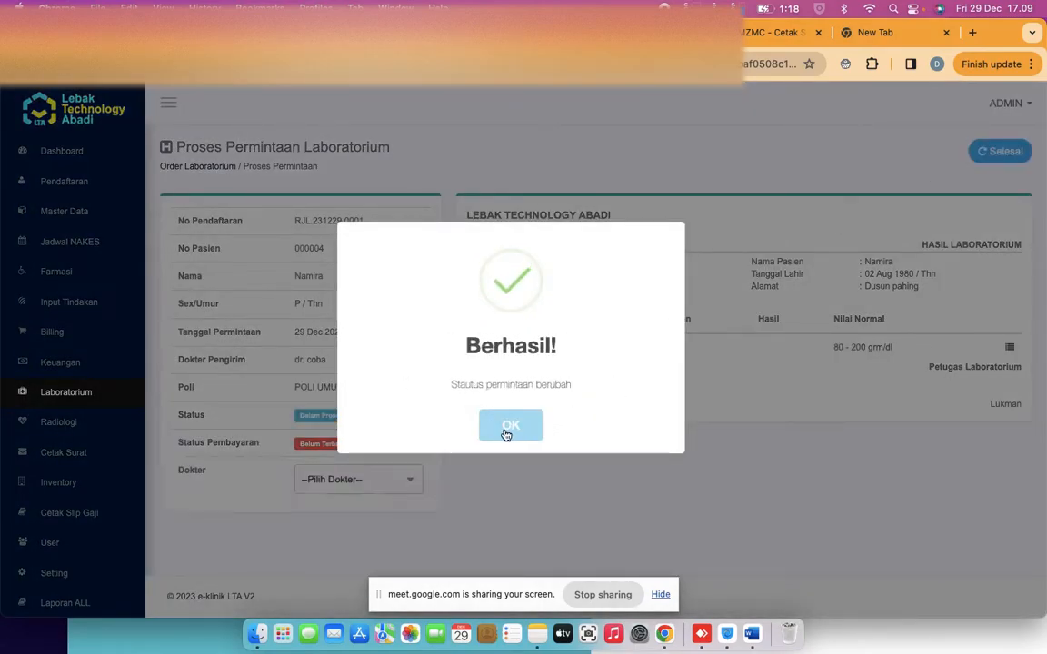
{"action": "left_click", "coordinate": [508, 430]}
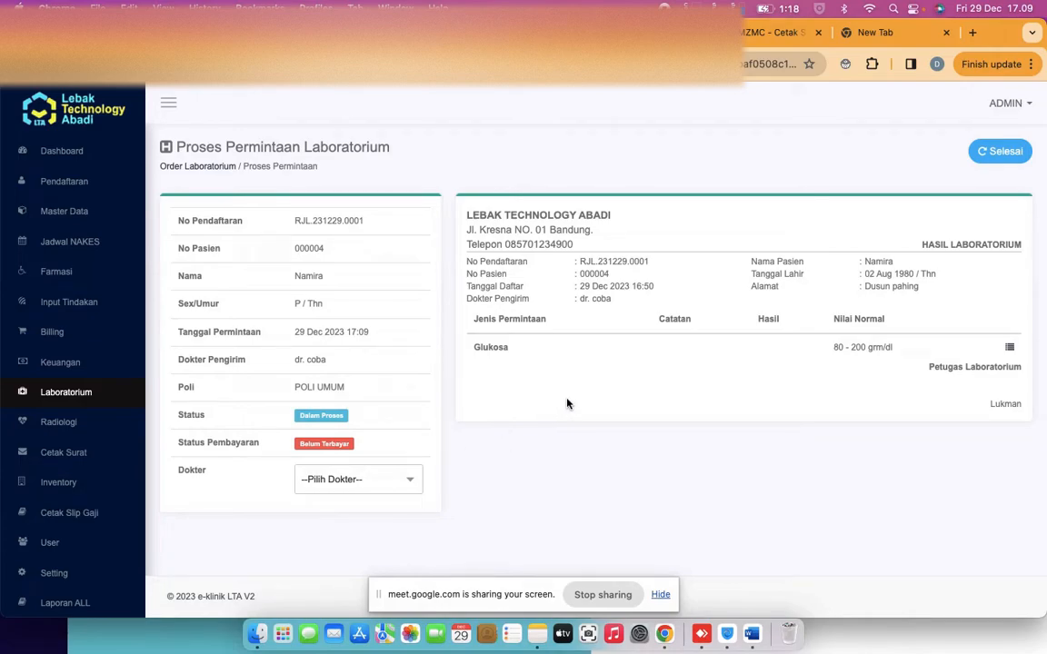
{"action": "left_click", "coordinate": [1008, 347]}
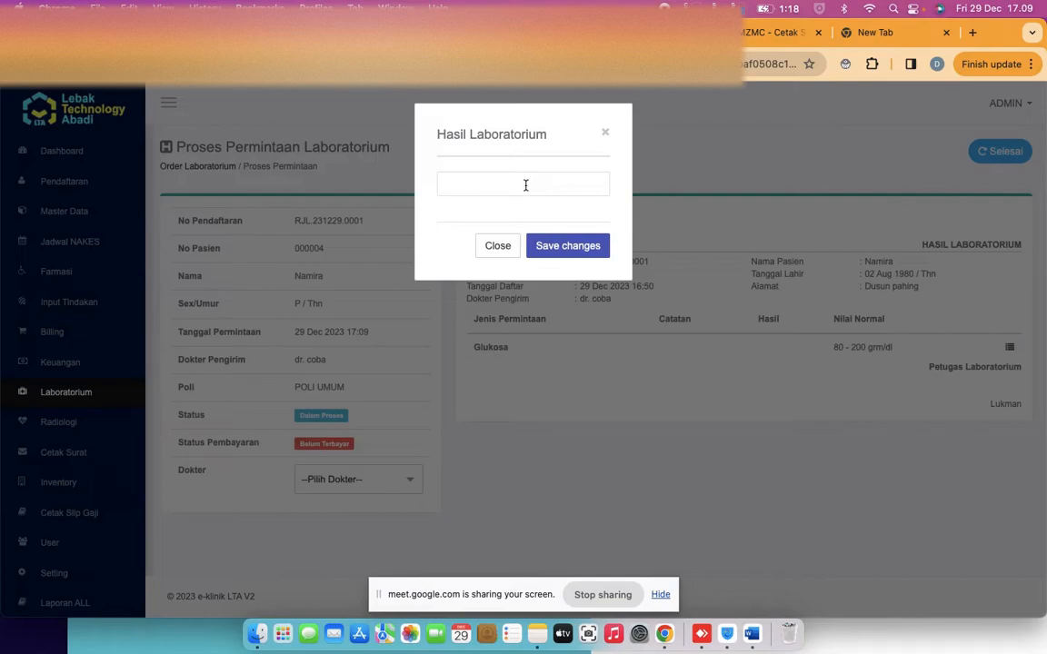
Save Glukosa result 90, assign the lab doctor, and mark the request Selesai
{"action": "type", "text": "2"}
{"action": "left_click", "coordinate": [561, 245]}
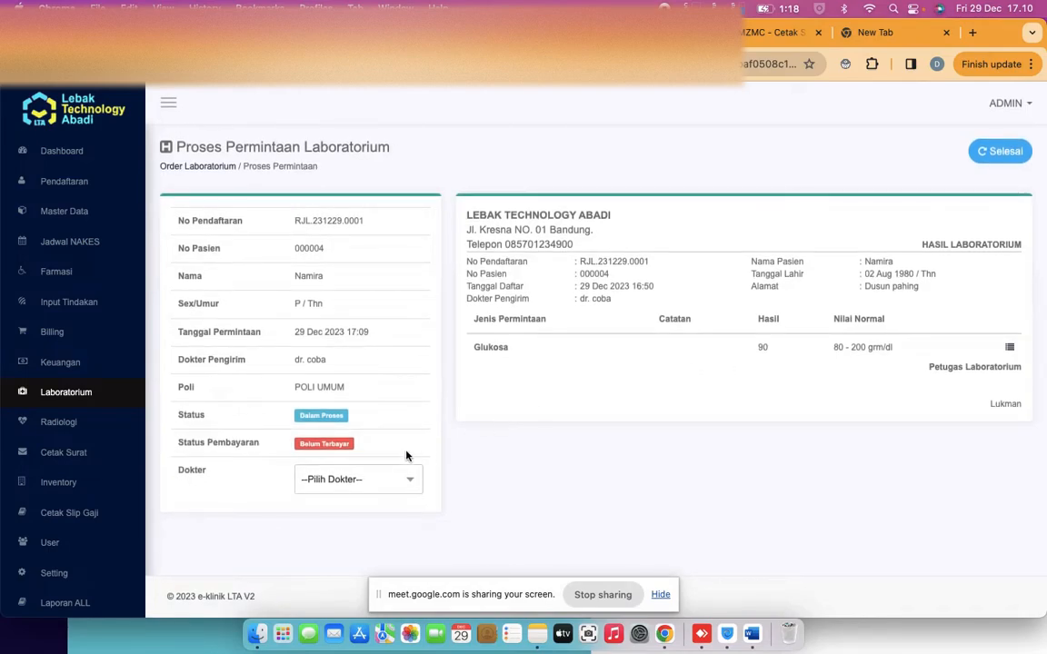
{"action": "left_click", "coordinate": [329, 479]}
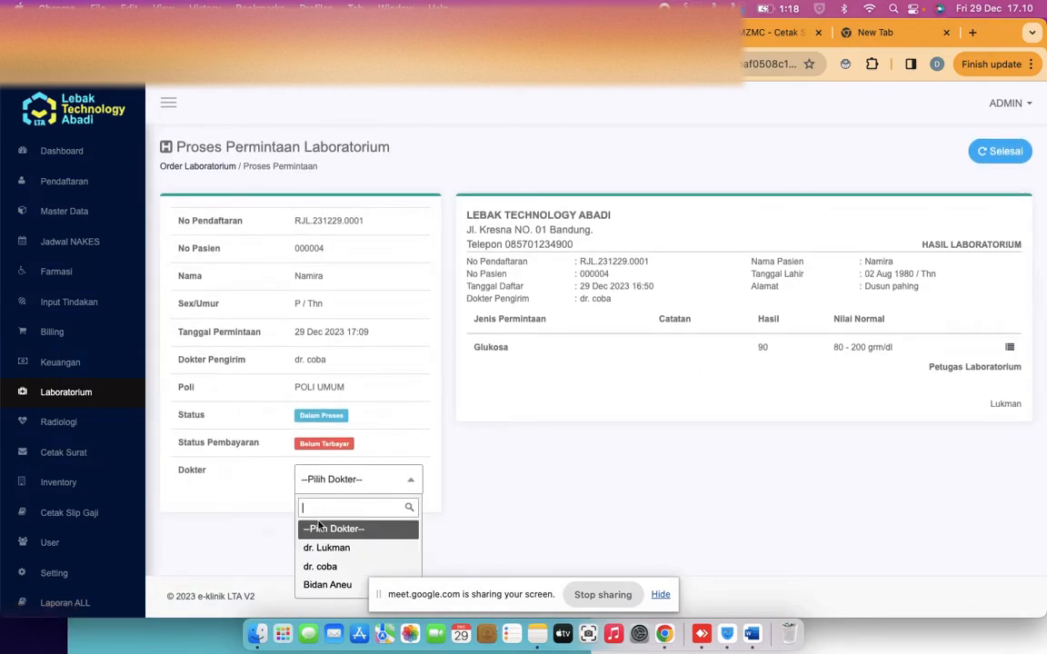
{"action": "left_click", "coordinate": [321, 566]}
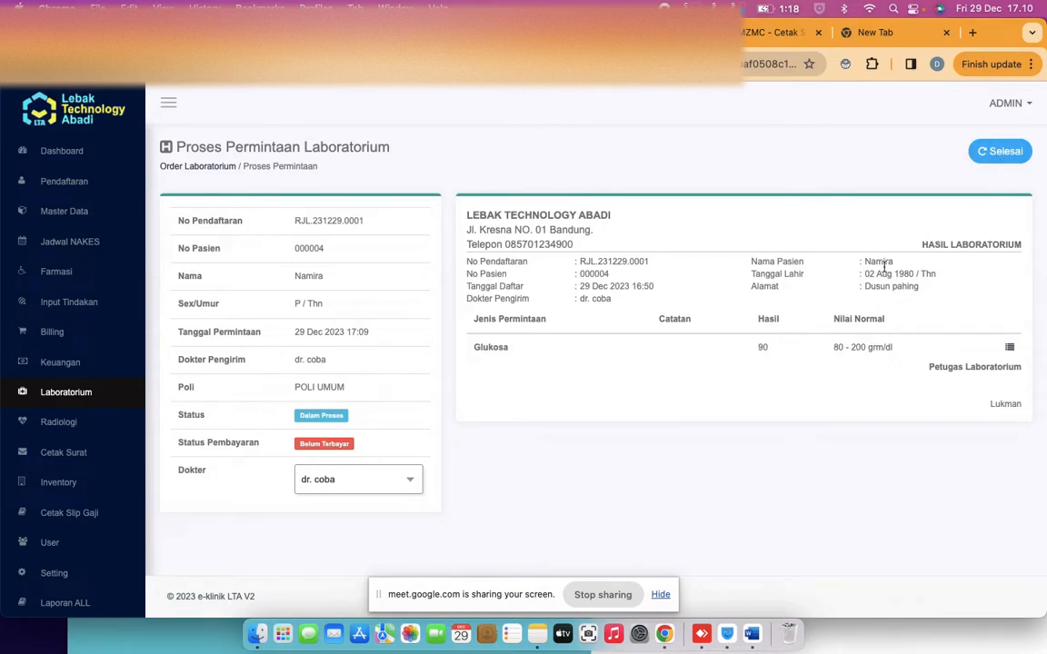
{"action": "left_click", "coordinate": [995, 154]}
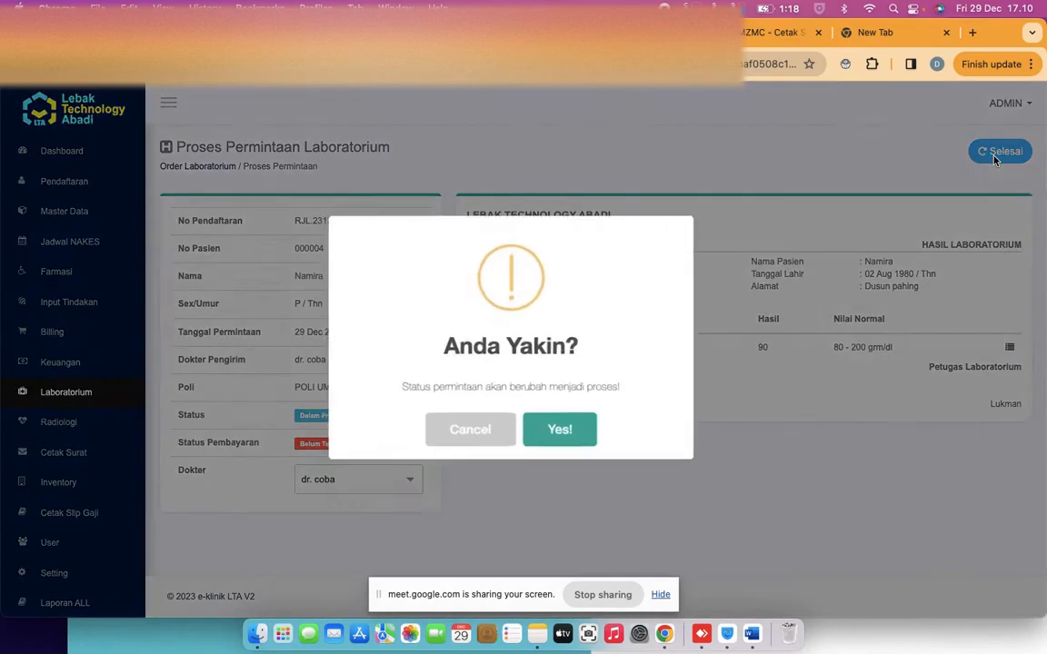
{"action": "left_click", "coordinate": [553, 427]}
{"action": "left_click", "coordinate": [511, 429]}
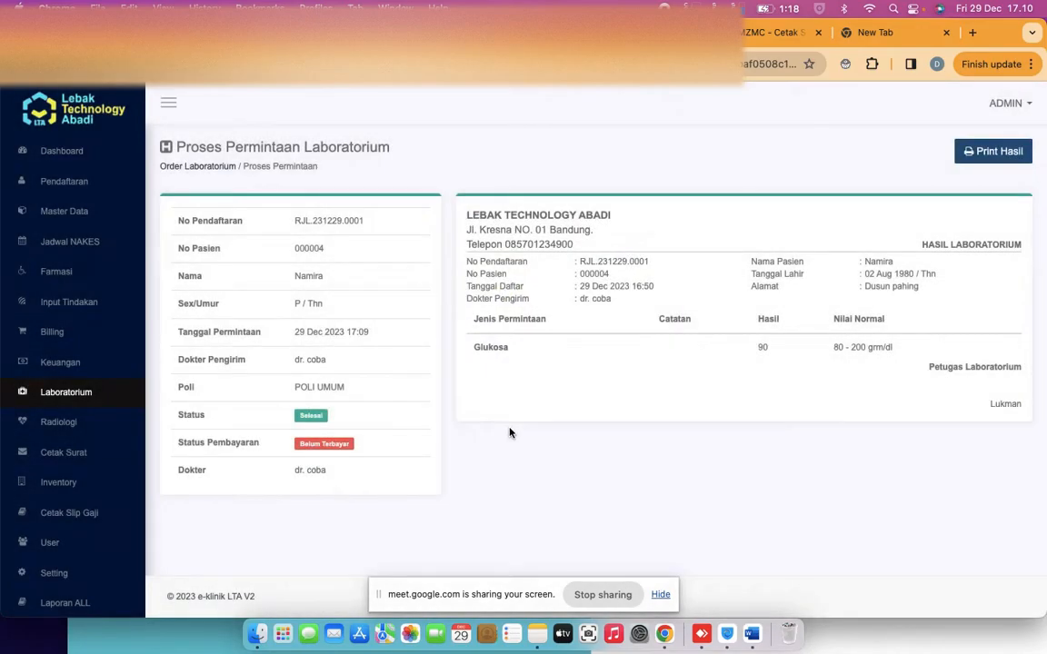
{"action": "left_click", "coordinate": [999, 153]}
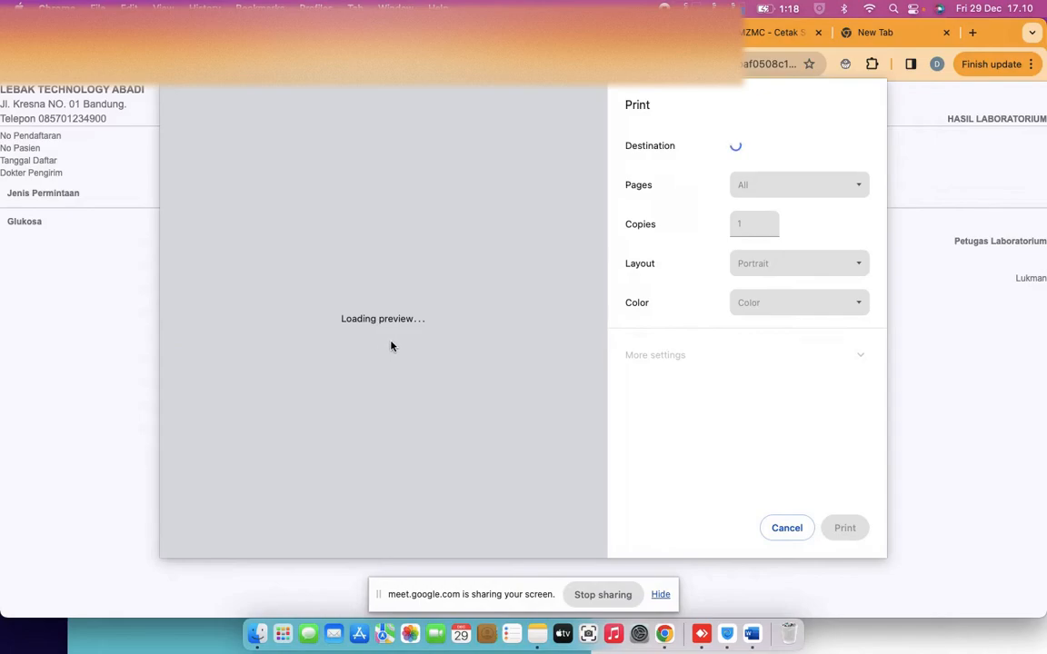
{"action": "right_click", "coordinate": [458, 328]}
{"action": "left_click", "coordinate": [502, 314]}
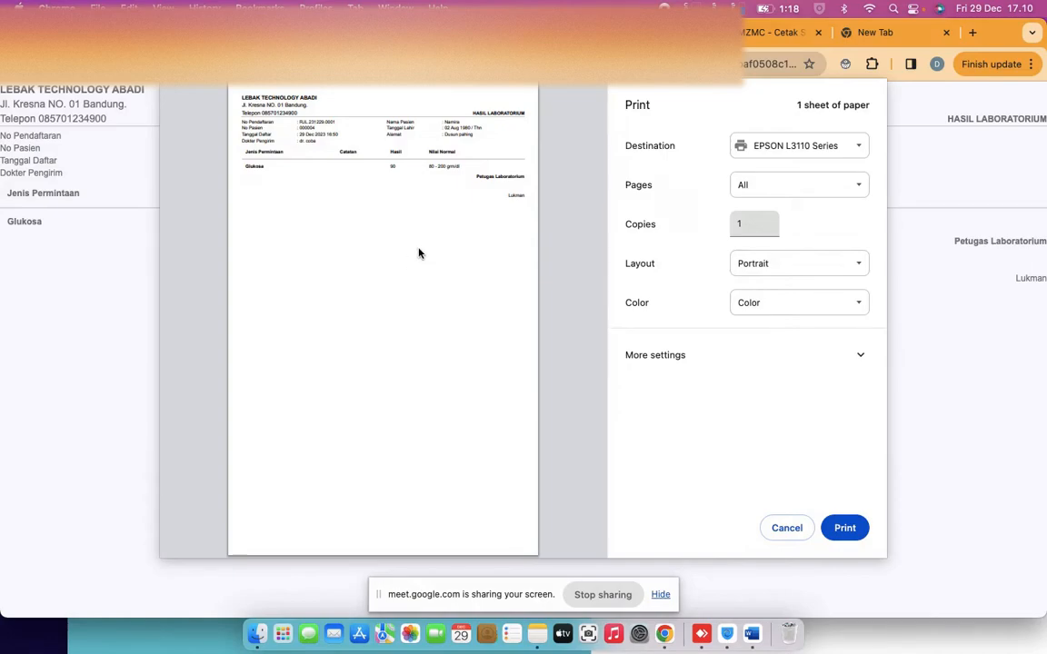
{"action": "left_click", "coordinate": [783, 527]}
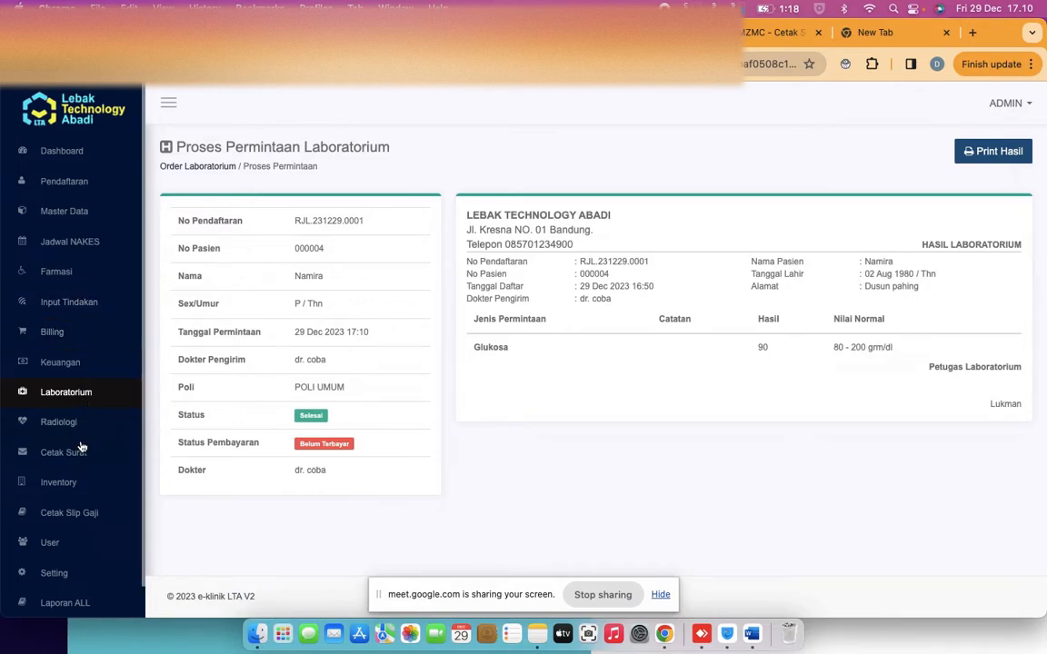
Open the patient's 29 Dec 2023 request from Farmasi > Antrian Farmasi
{"action": "scroll", "coordinate": [79, 368], "scroll_direction": "down", "scroll_amount": 1}
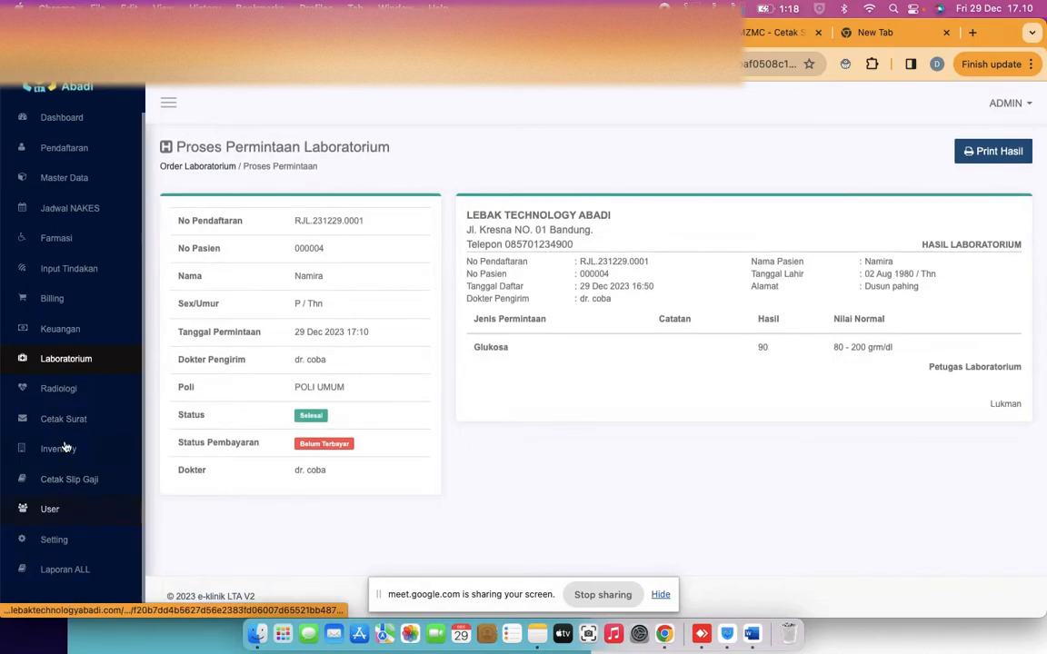
{"action": "scroll", "coordinate": [68, 418], "scroll_direction": "up", "scroll_amount": 1}
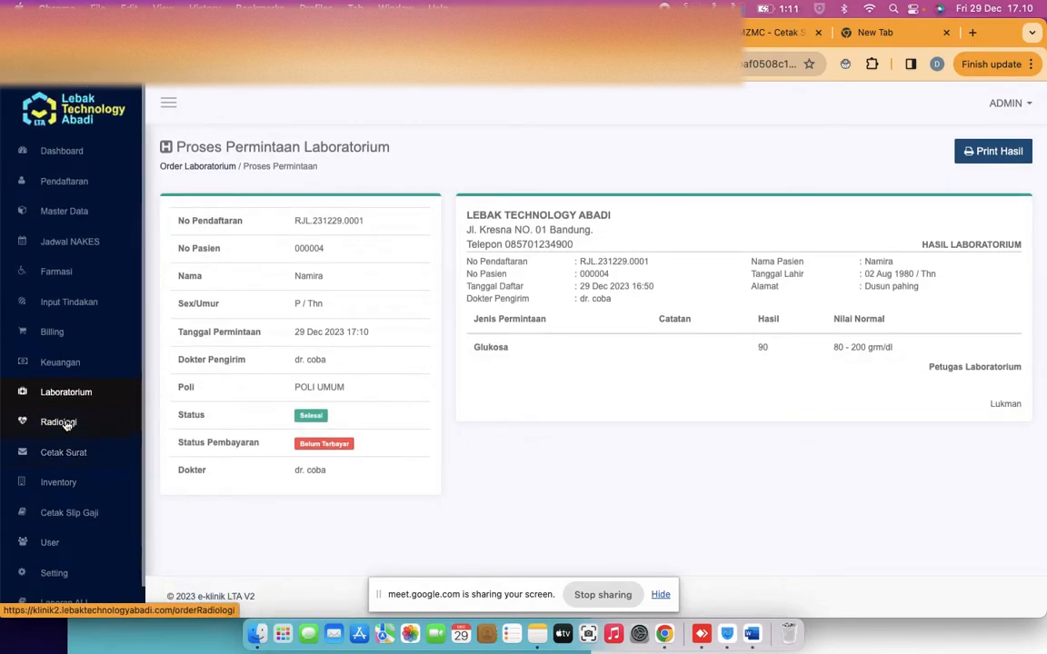
{"action": "left_click", "coordinate": [65, 272]}
{"action": "left_click", "coordinate": [66, 305]}
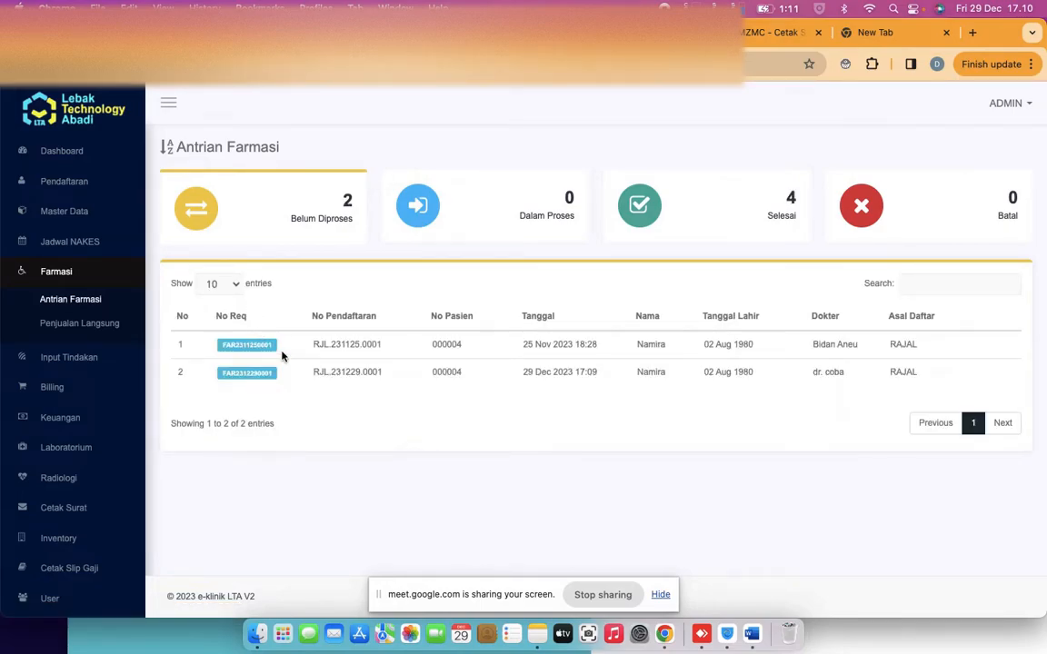
{"action": "left_click", "coordinate": [241, 382]}
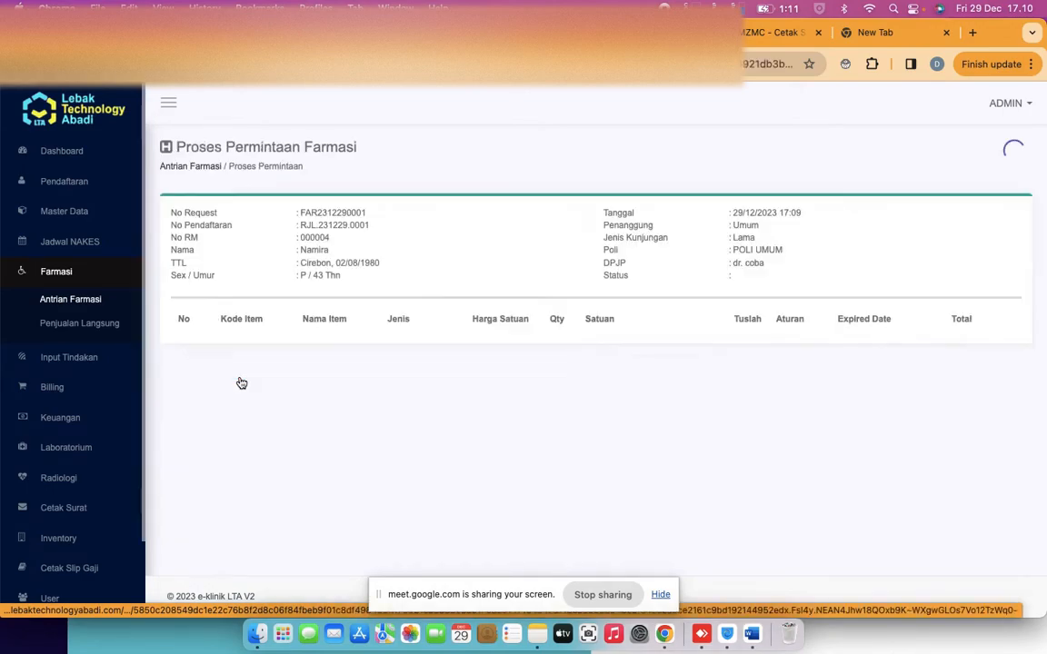
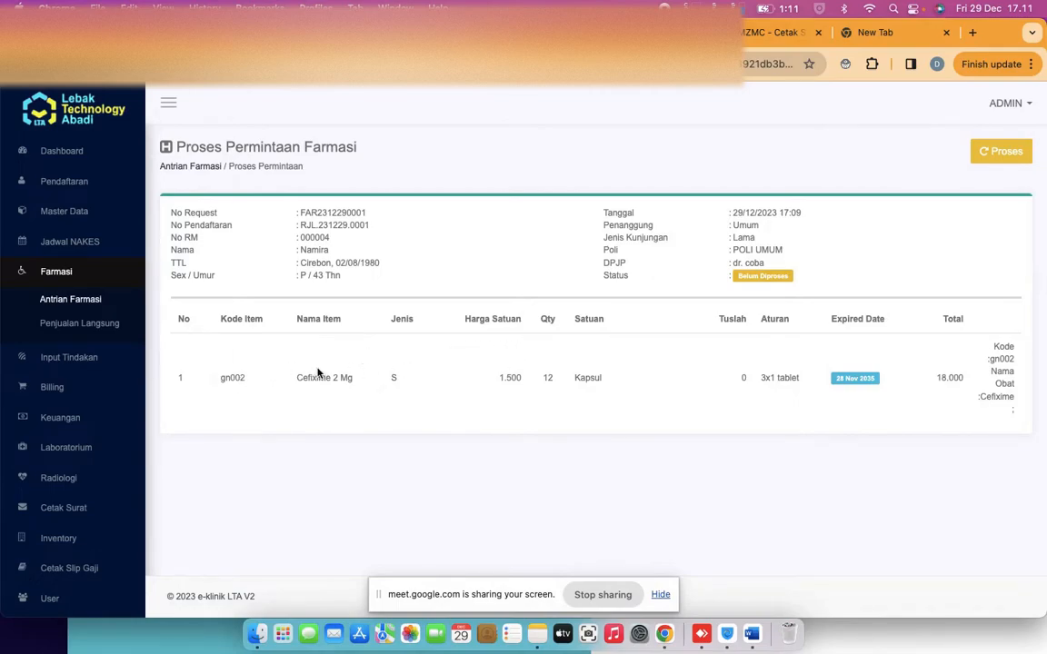
Change the Cefixime pharmacy request status from Belum Diproses to Dalam Proses
{"action": "left_click", "coordinate": [992, 155]}
{"action": "left_click", "coordinate": [560, 425]}
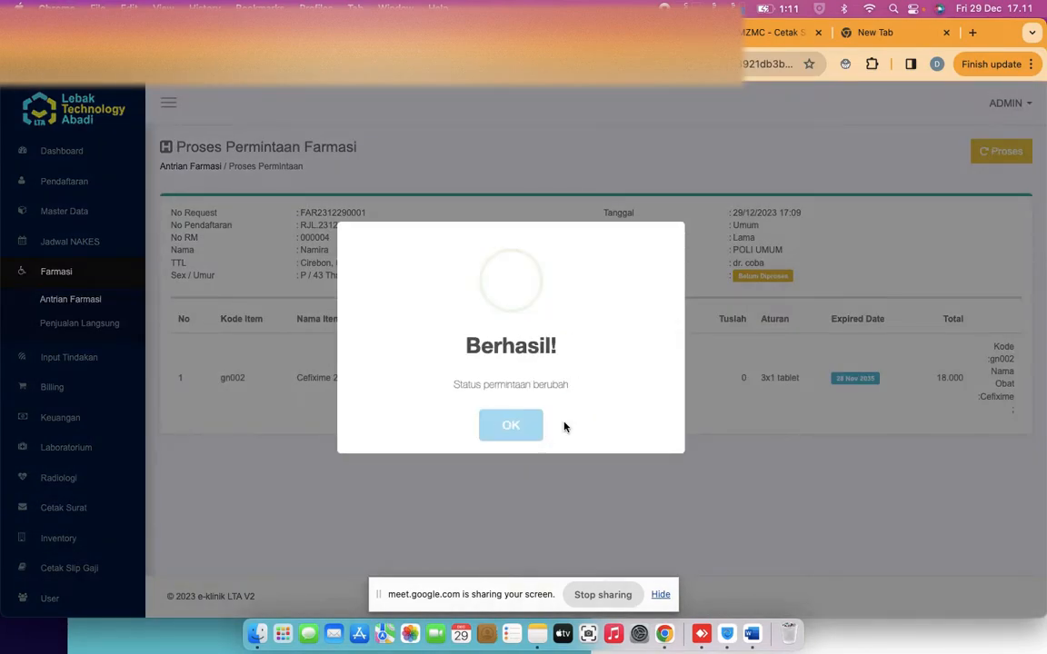
{"action": "left_click", "coordinate": [511, 426]}
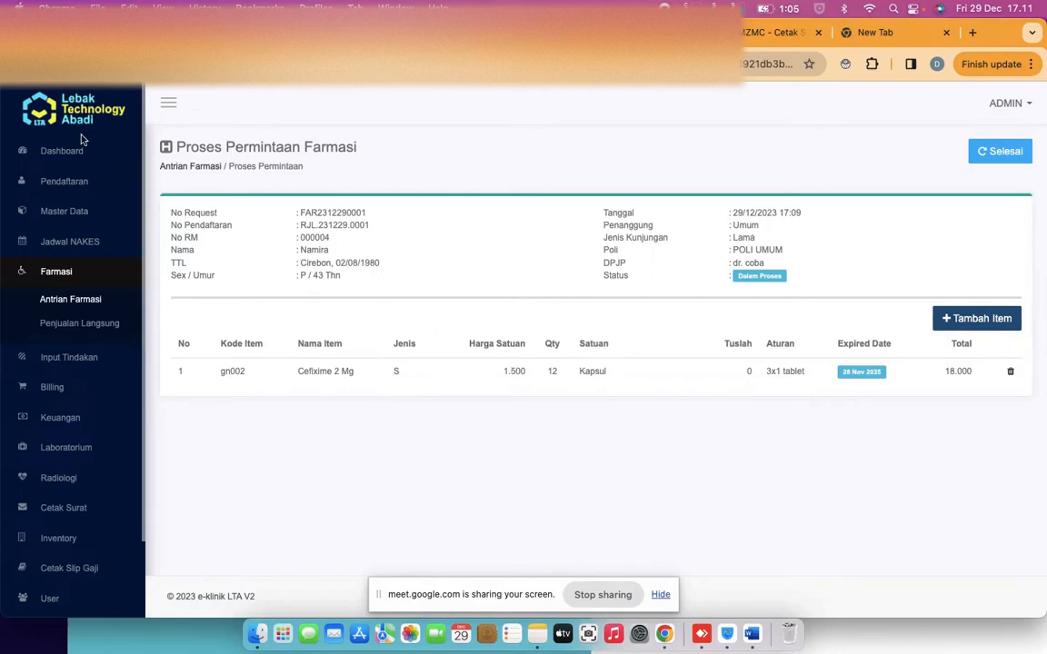
{"action": "left_click", "coordinate": [58, 188]}
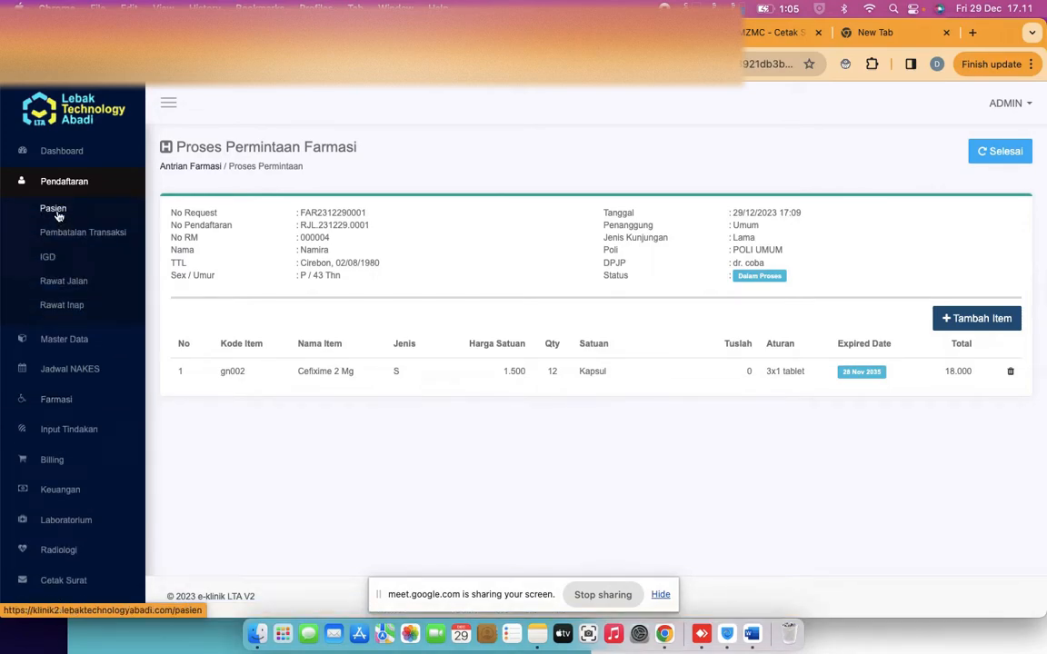
Review the two-item Master Data > Obat / Item list, then open Pendaftaran > Rawat Jalan
{"action": "left_click", "coordinate": [69, 348]}
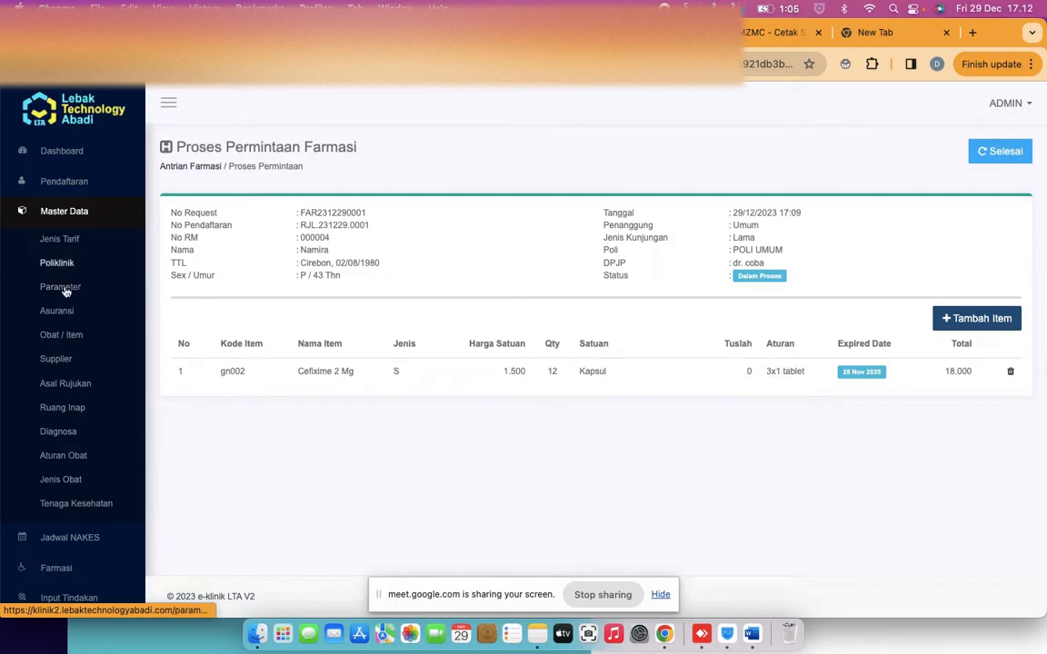
{"action": "left_click", "coordinate": [62, 336]}
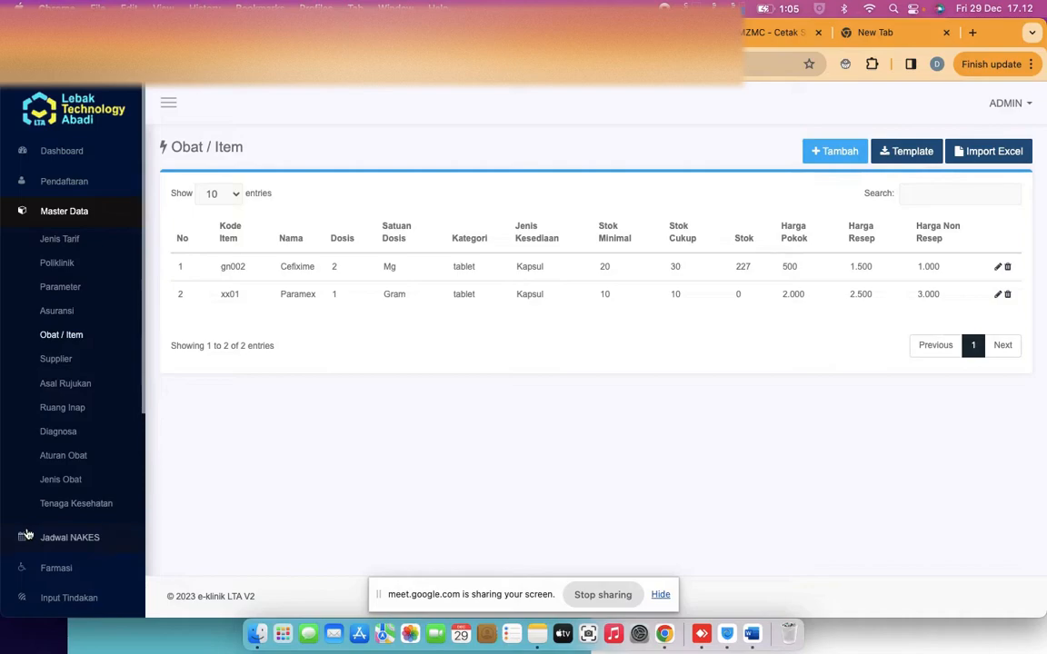
{"action": "left_click", "coordinate": [75, 182]}
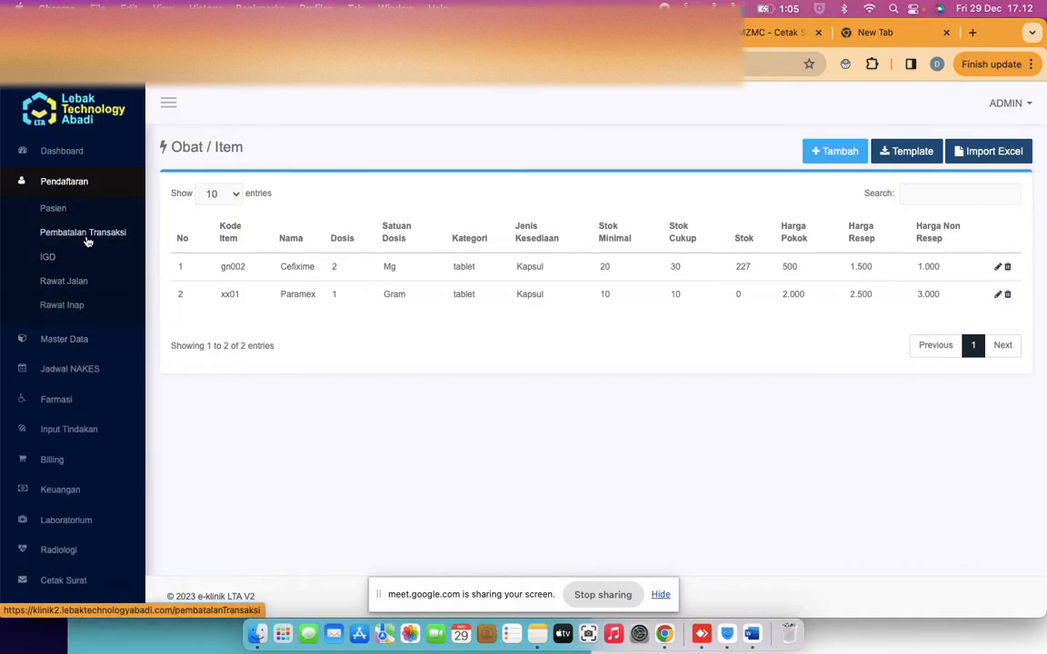
{"action": "left_click", "coordinate": [64, 281]}
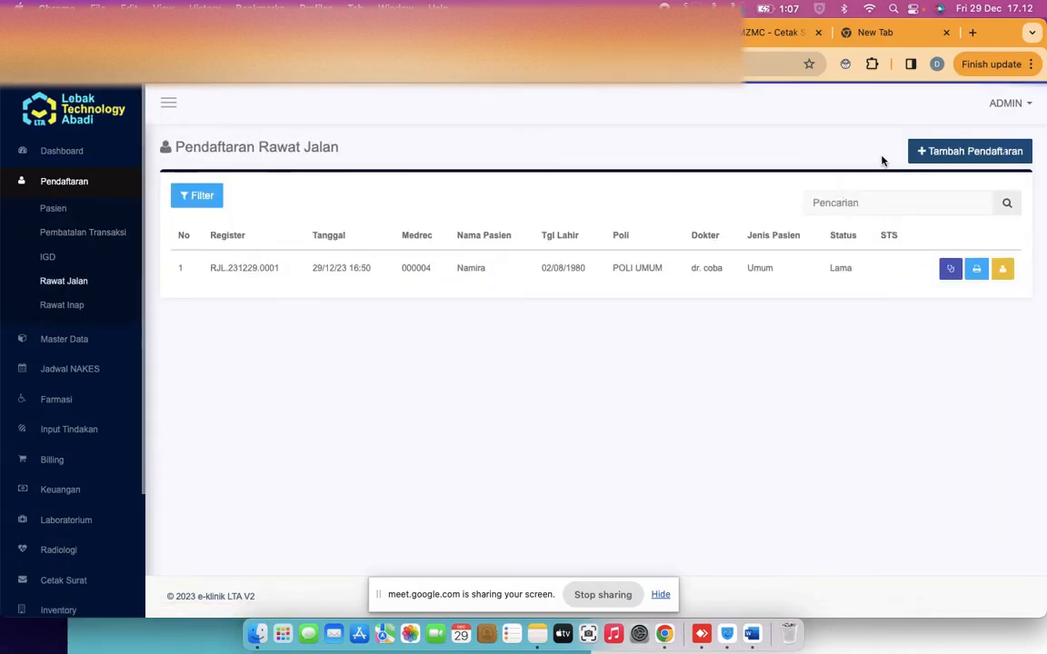
Start a new outpatient registration and select existing patient pasien 1
{"action": "left_click", "coordinate": [945, 159]}
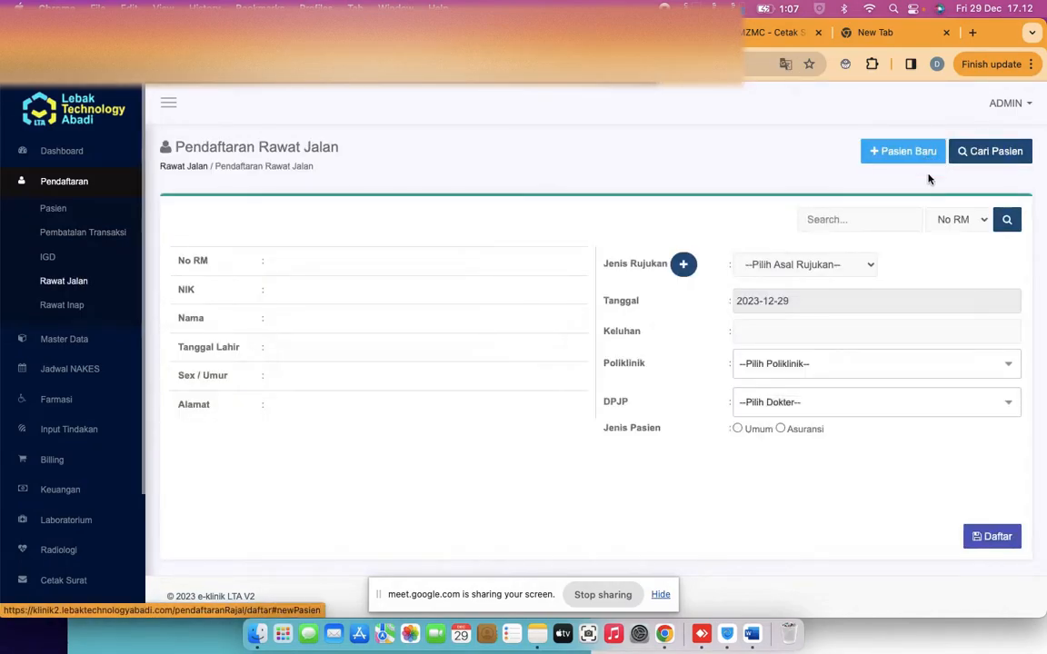
{"action": "left_click", "coordinate": [1004, 152]}
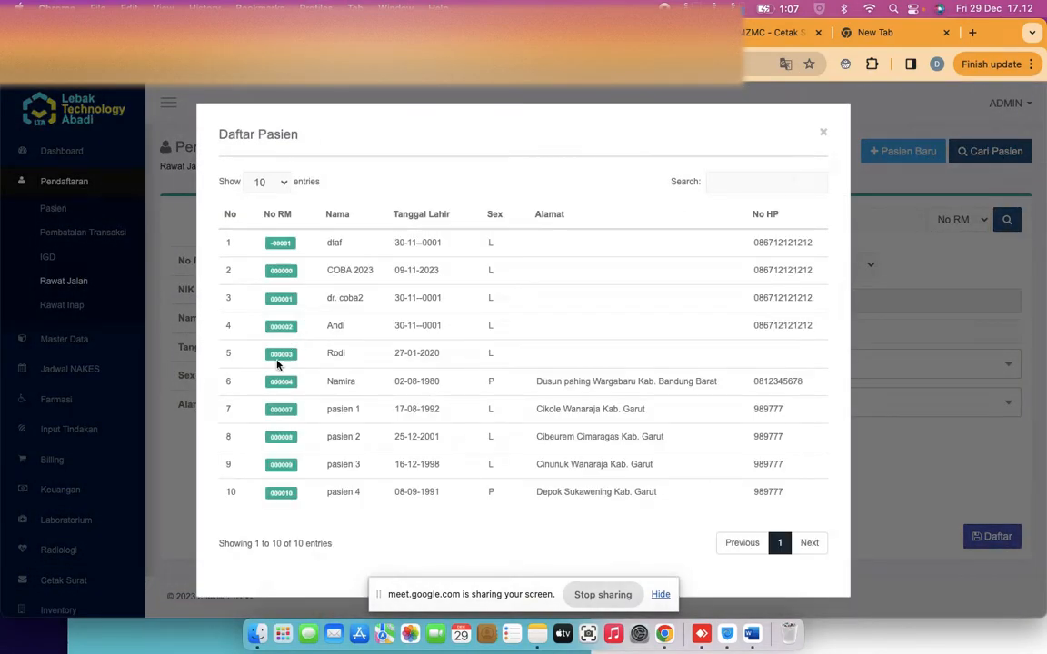
{"action": "left_click", "coordinate": [278, 409]}
Register pasien 1 at POLI UMUM with dr. coba as a general (Umum) patient
{"action": "left_click", "coordinate": [799, 365]}
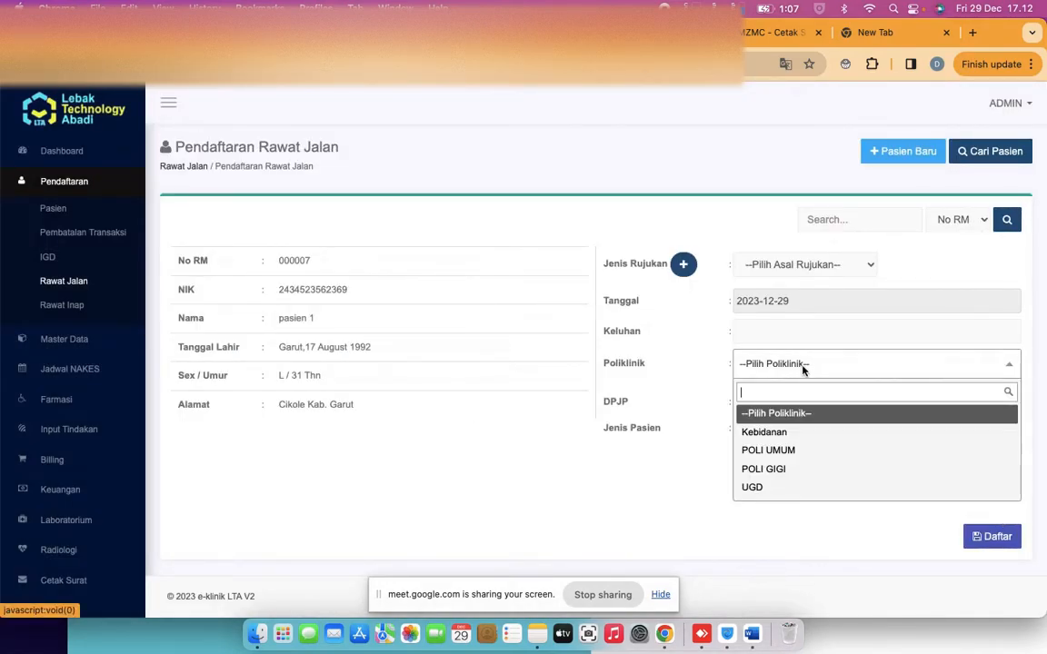
{"action": "left_click", "coordinate": [779, 455]}
{"action": "left_click", "coordinate": [764, 401]}
{"action": "left_click", "coordinate": [764, 470]}
{"action": "left_click", "coordinate": [737, 428]}
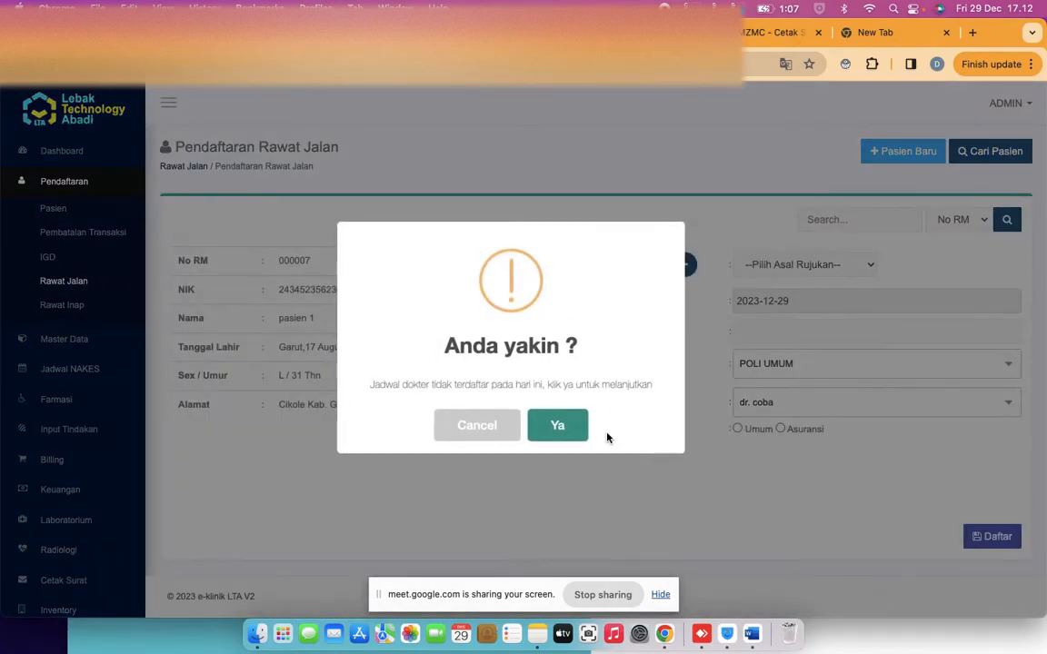
{"action": "left_click", "coordinate": [558, 425]}
{"action": "left_click", "coordinate": [510, 426]}
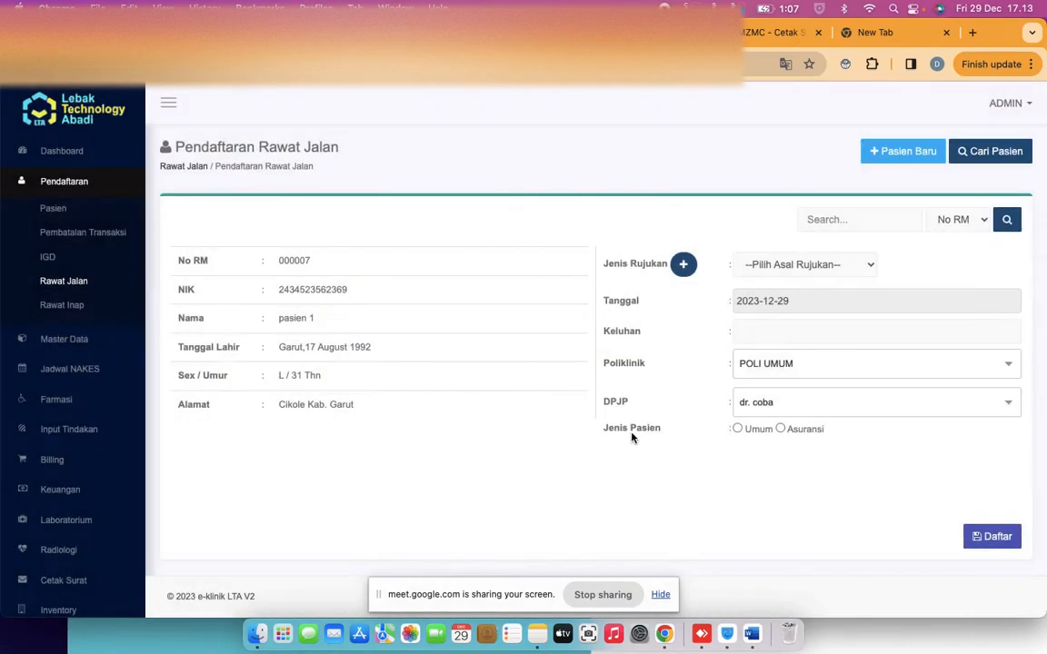
{"action": "left_click", "coordinate": [737, 429]}
{"action": "left_click", "coordinate": [981, 538]}
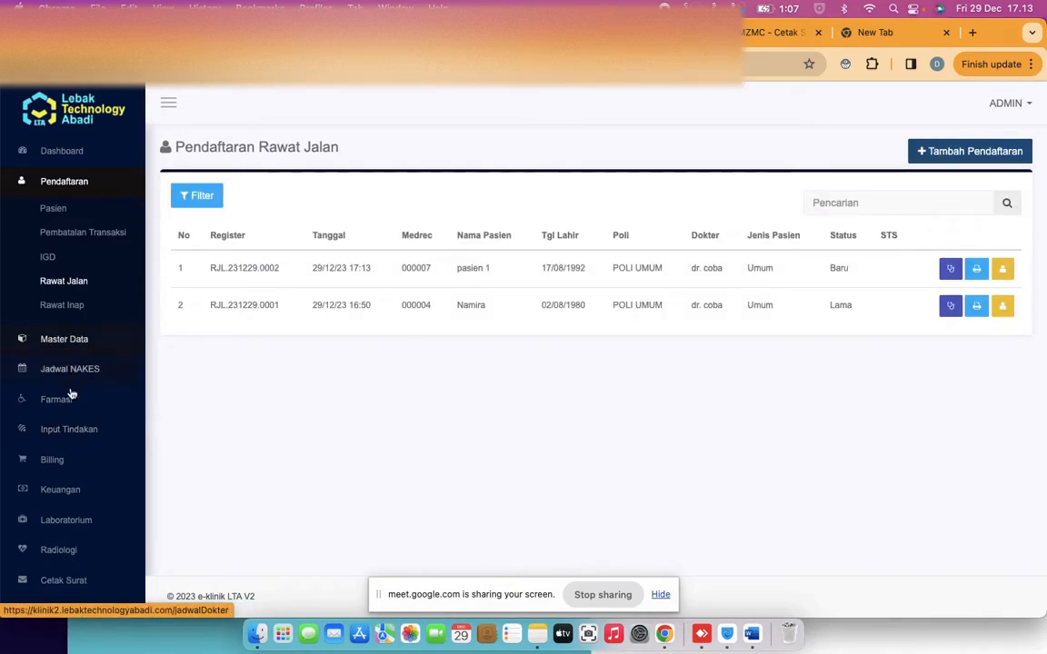
{"action": "left_click", "coordinate": [75, 429]}
Add Cefixime (stock 227) to pasien 1's outpatient prescription
{"action": "left_click", "coordinate": [75, 353]}
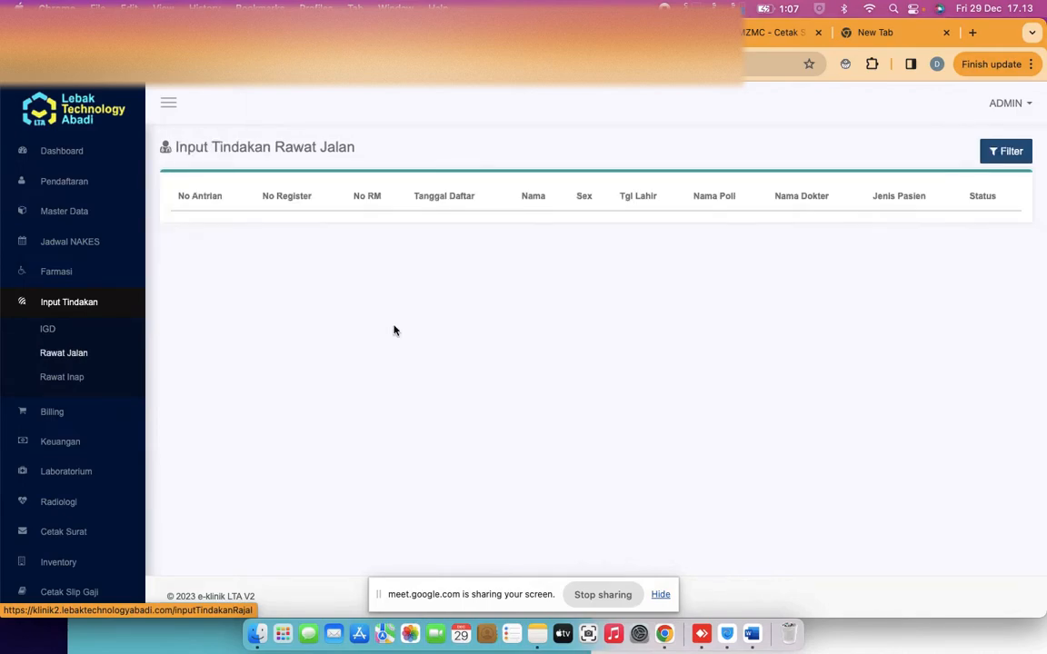
{"action": "left_click", "coordinate": [296, 264]}
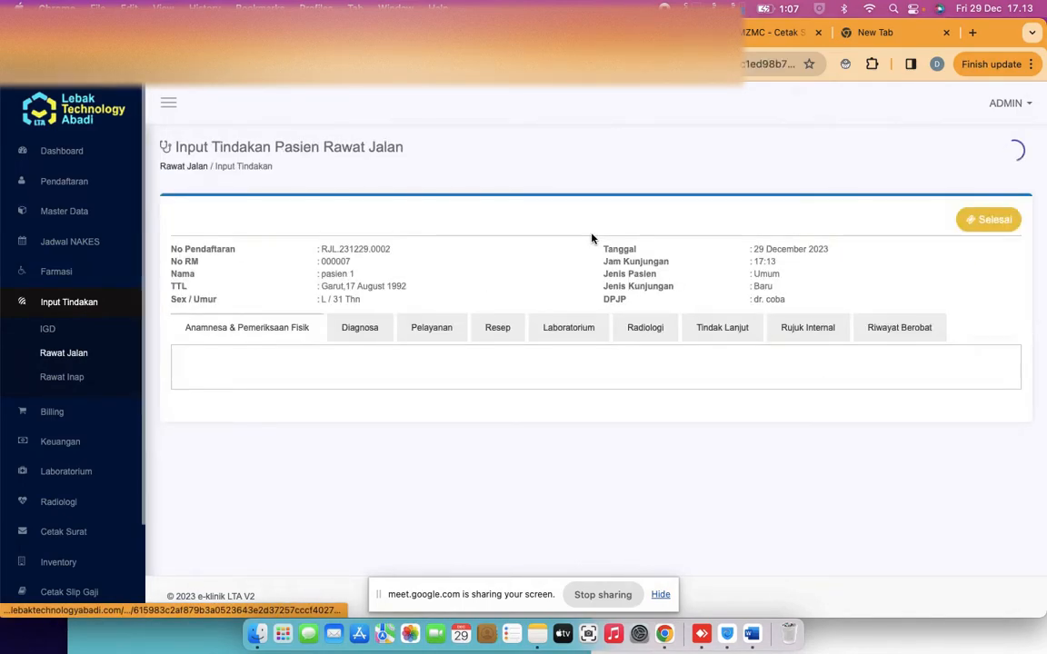
{"action": "left_click", "coordinate": [500, 332]}
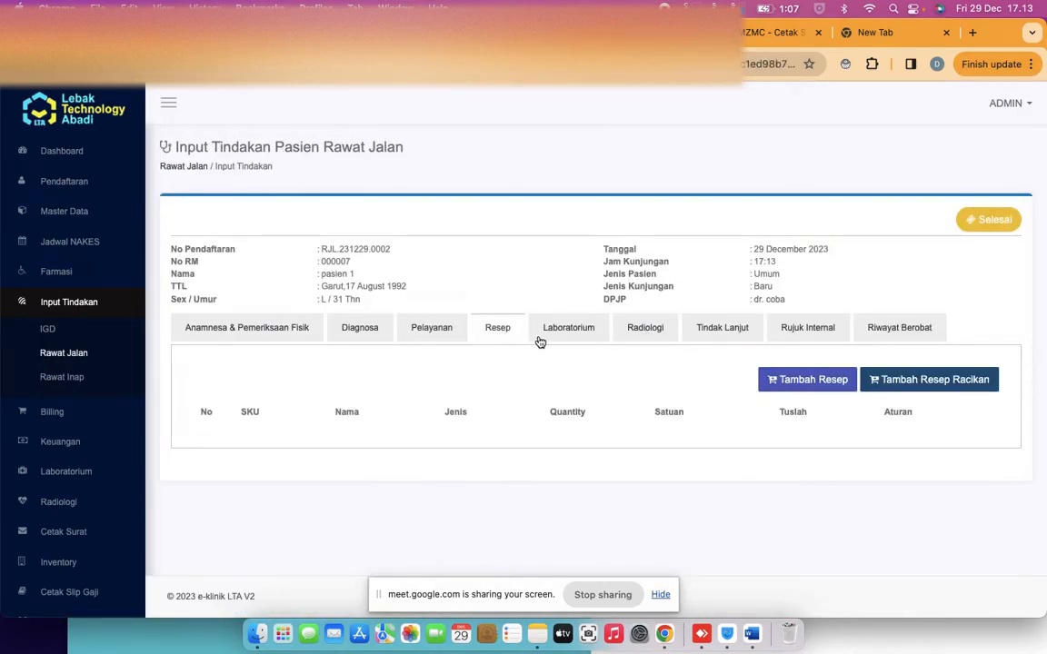
{"action": "left_click", "coordinate": [797, 382]}
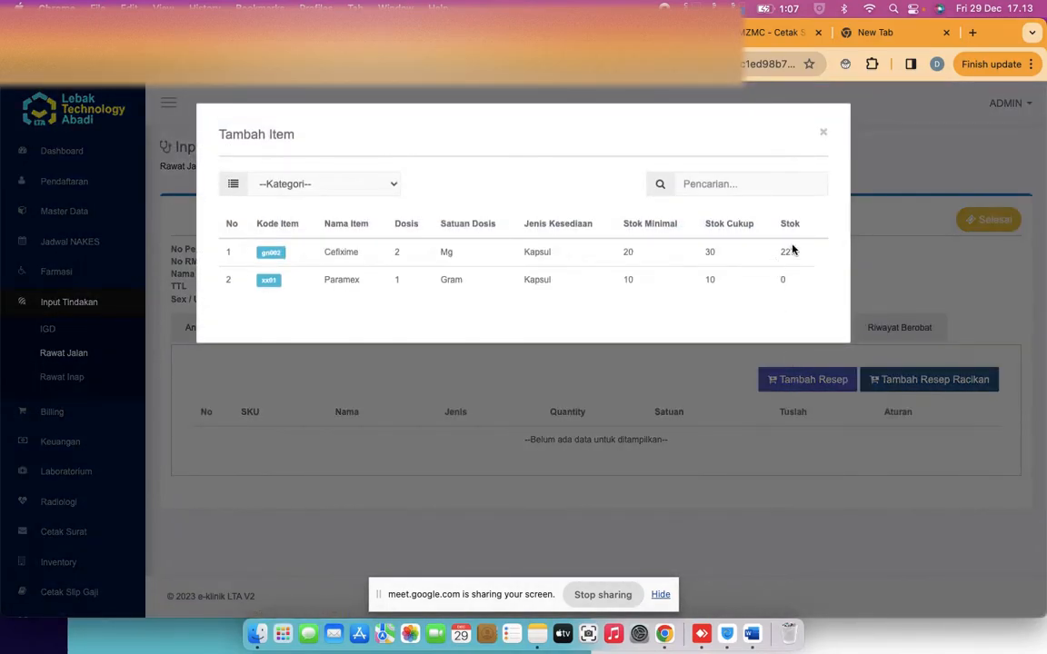
{"action": "double_click", "coordinate": [787, 253]}
{"action": "left_click", "coordinate": [621, 251]}
{"action": "left_click", "coordinate": [269, 256]}
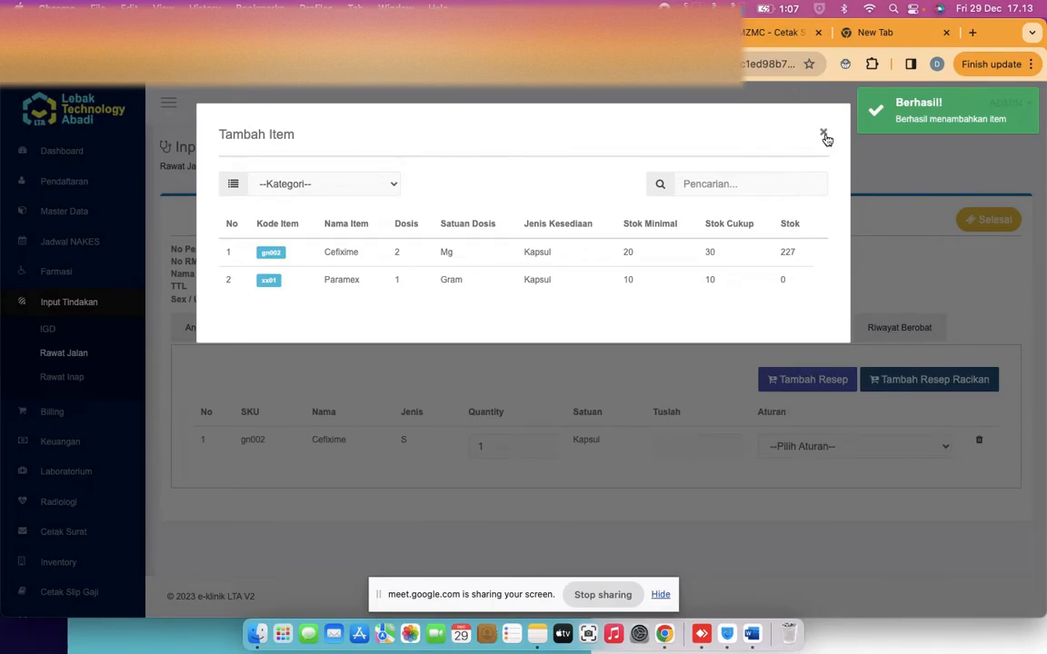
{"action": "left_click", "coordinate": [824, 136]}
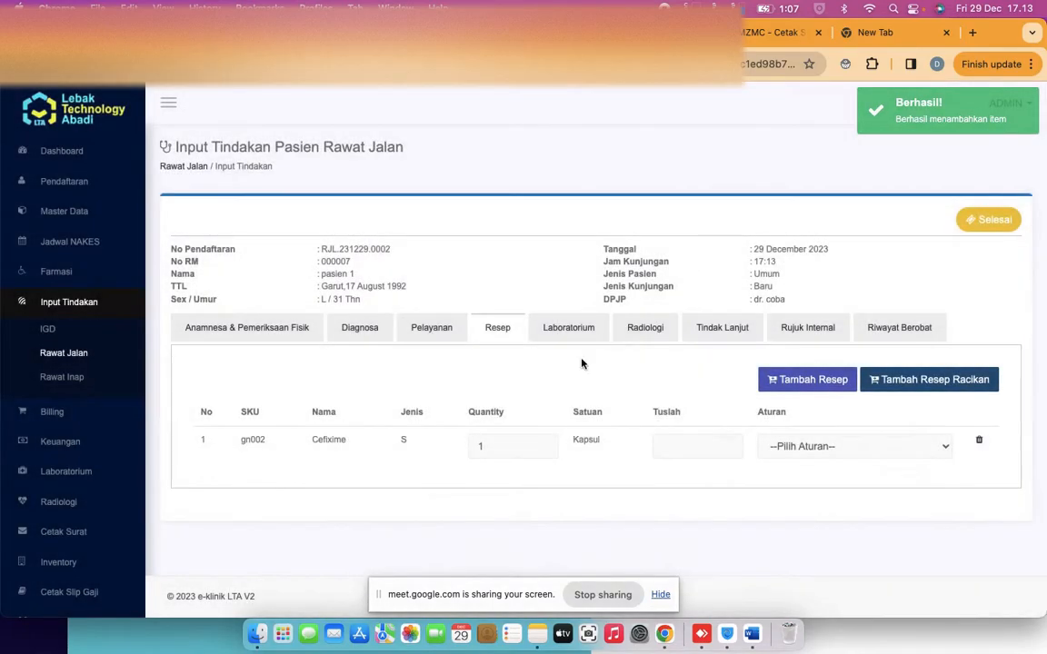
Try setting the Cefixime quantity to 250, which is rejected for insufficient stock
{"action": "left_click", "coordinate": [507, 440]}
{"action": "key", "text": "BackSpace"}
{"action": "type", "text": "250"}
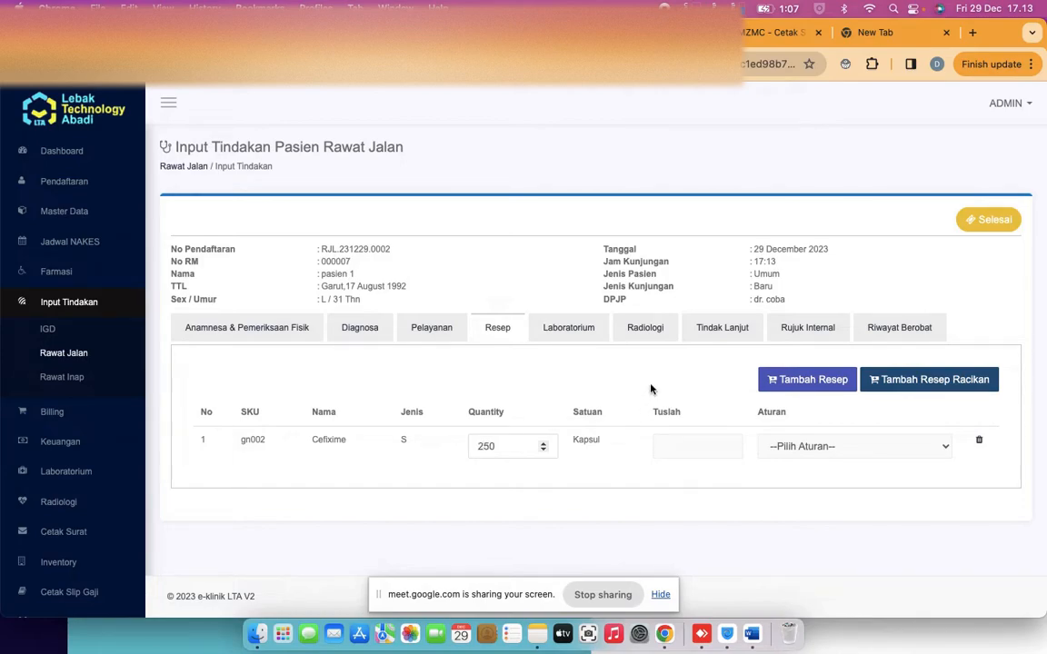
{"action": "left_click", "coordinate": [585, 344]}
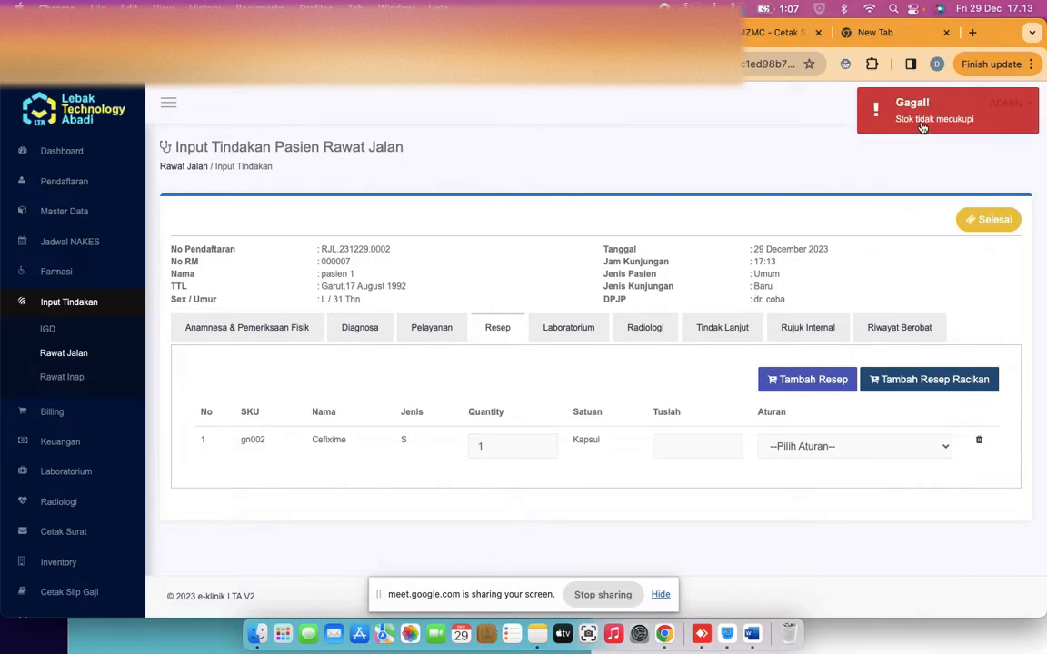
{"action": "left_click", "coordinate": [499, 444]}
Check Cefixime's stock figures in the item picker: minimum stock 20, 227 in stock
{"action": "left_click", "coordinate": [807, 379]}
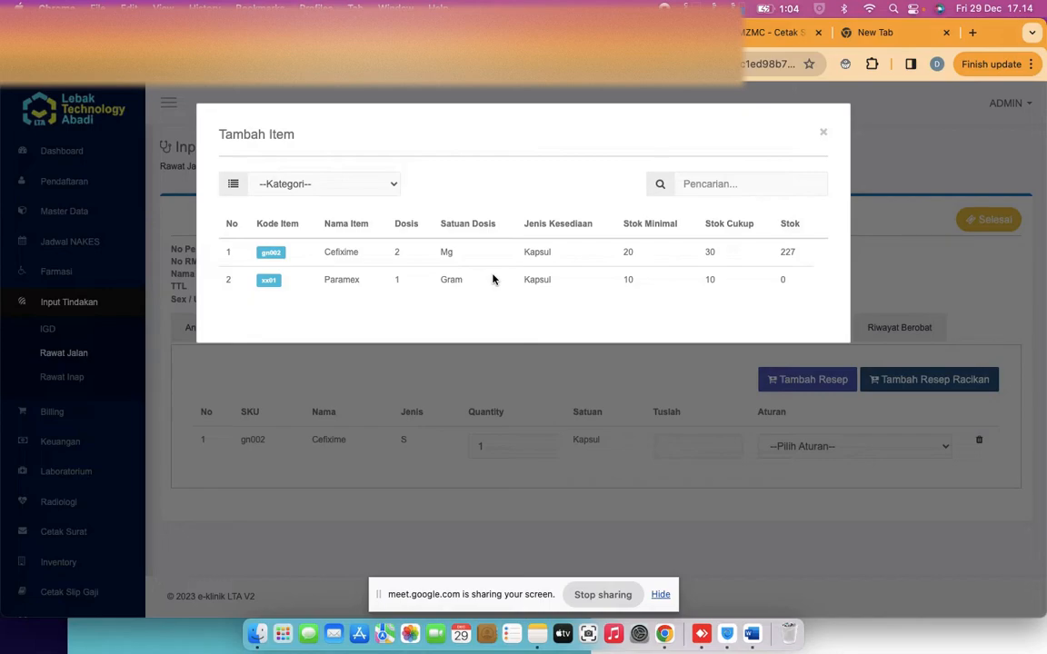
{"action": "double_click", "coordinate": [627, 252]}
Change the Cefixime prescription quantity from 1 to 210 capsules
{"action": "left_click", "coordinate": [824, 133]}
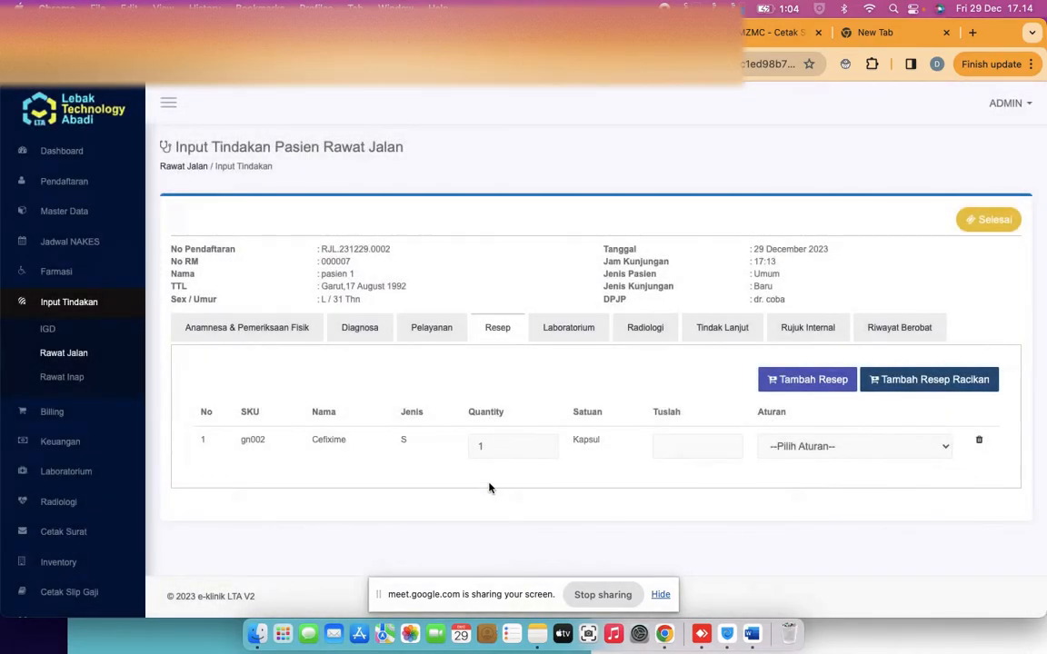
{"action": "key", "text": "BackSpace"}
{"action": "type", "text": "210"}
{"action": "left_click", "coordinate": [628, 387]}
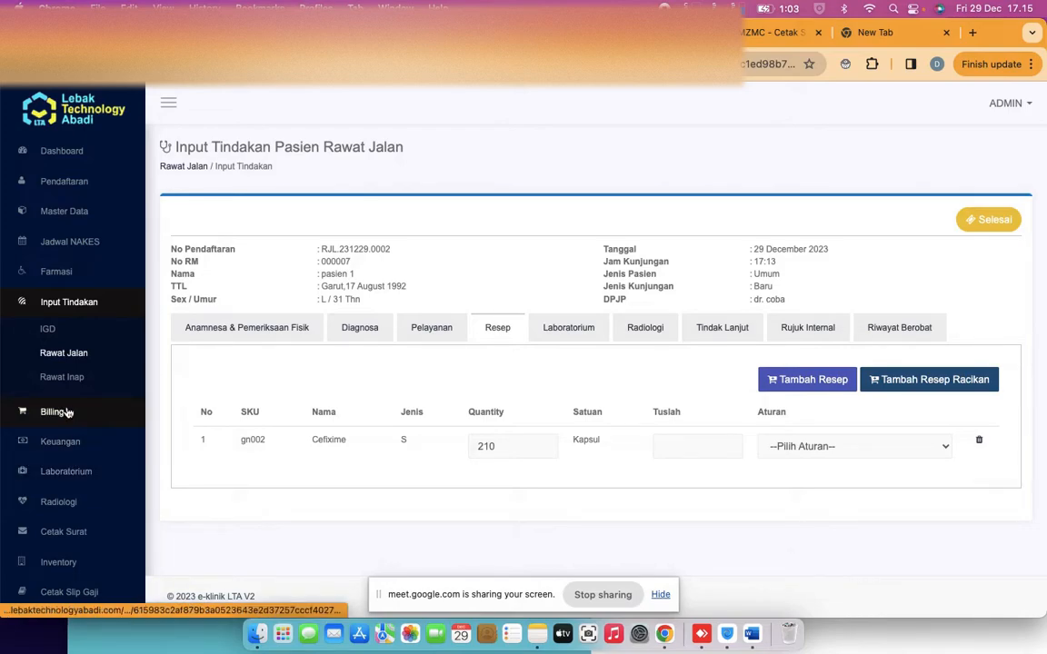
{"action": "scroll", "coordinate": [67, 411], "scroll_direction": "down", "scroll_amount": 2}
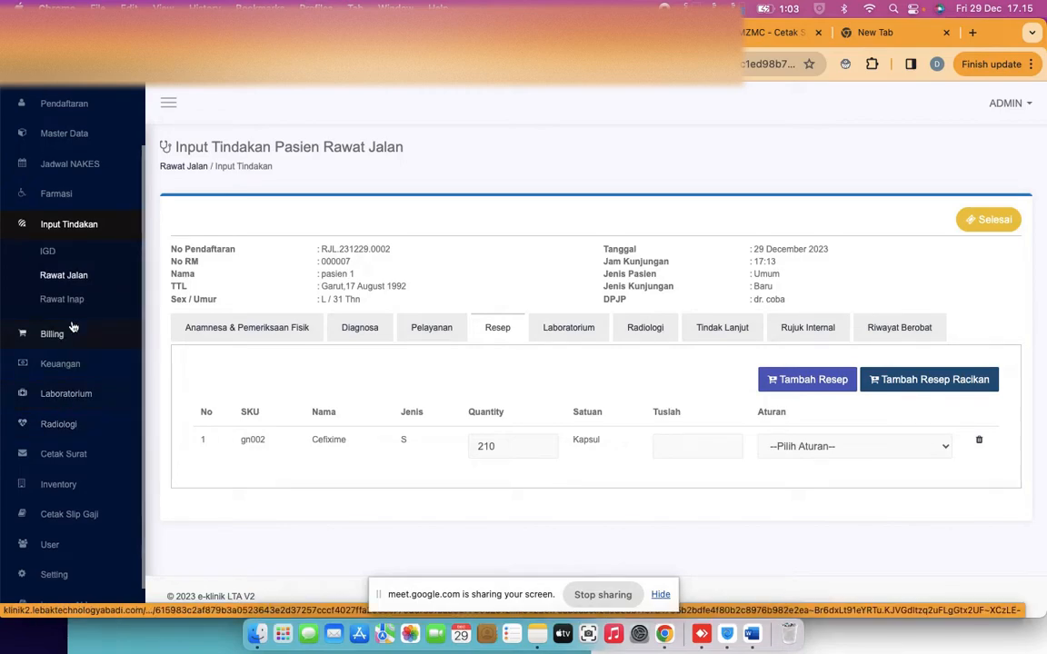
Open Namira's queued request from Farmasi > Antrian Farmasi
{"action": "left_click", "coordinate": [71, 202]}
{"action": "left_click", "coordinate": [70, 156]}
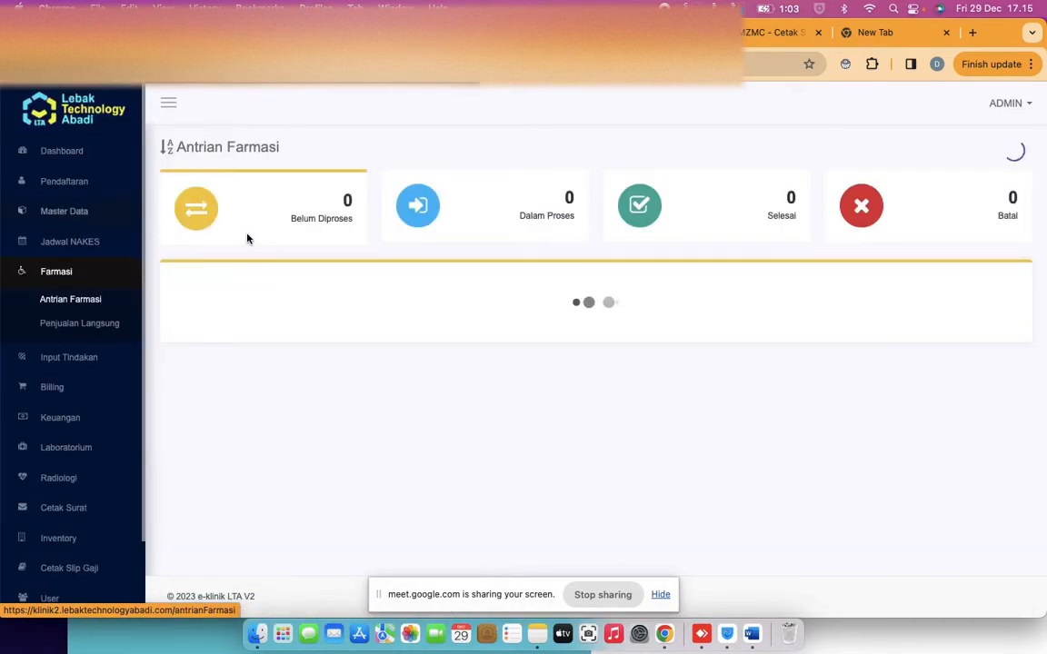
{"action": "left_click", "coordinate": [236, 343]}
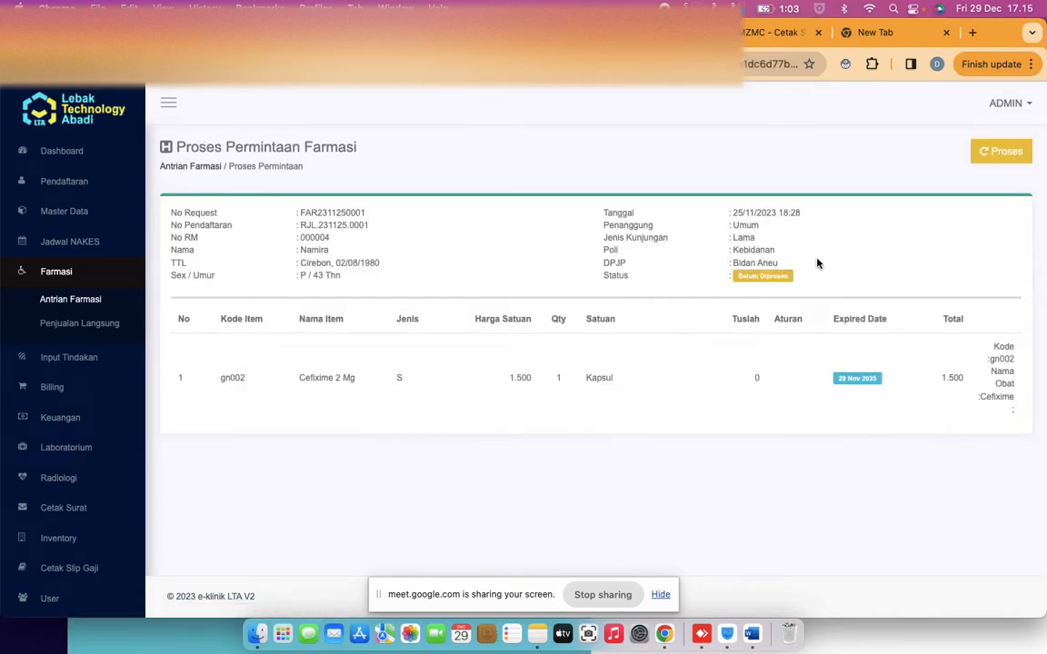
Set the pharmacy request to Dalam Proses and glance at its item picker
{"action": "left_click", "coordinate": [982, 157]}
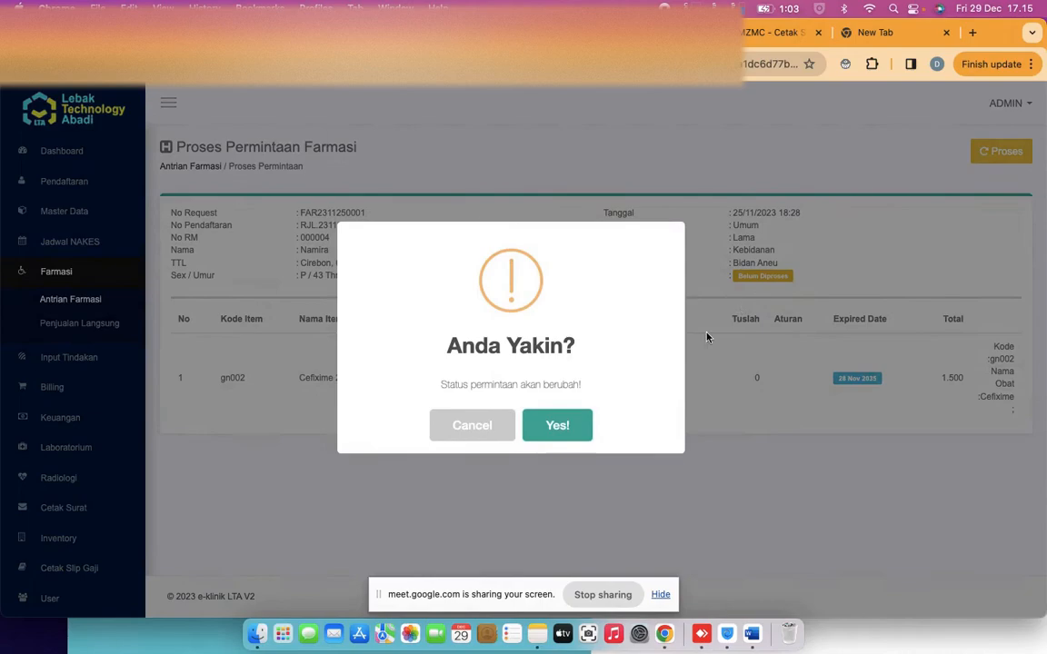
{"action": "left_click", "coordinate": [576, 434]}
{"action": "left_click", "coordinate": [522, 431]}
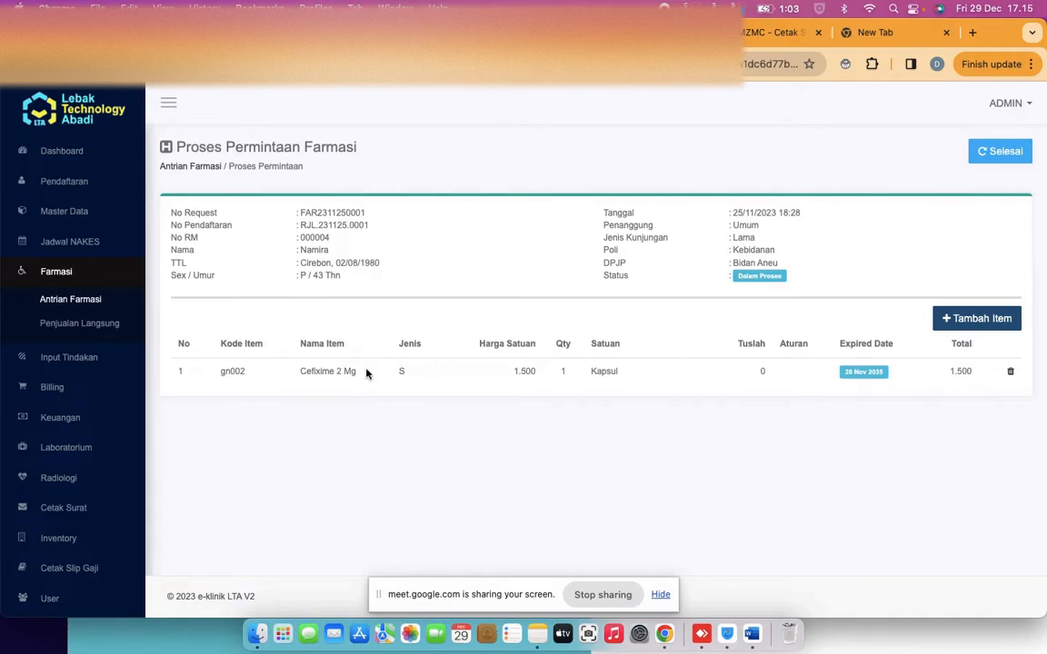
{"action": "left_click", "coordinate": [957, 320]}
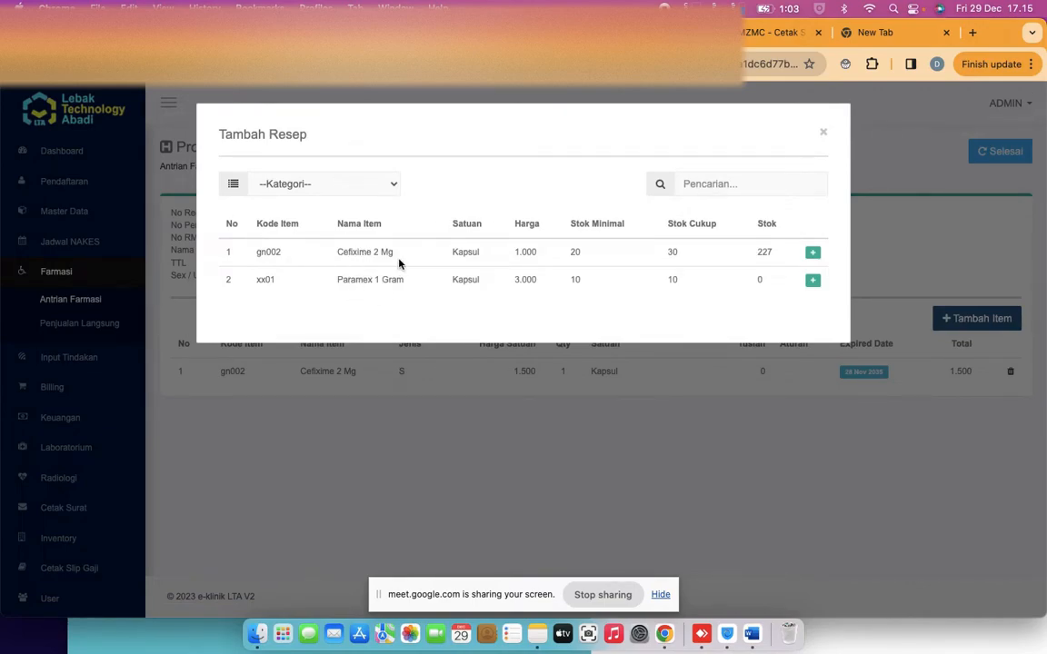
{"action": "left_click", "coordinate": [823, 135]}
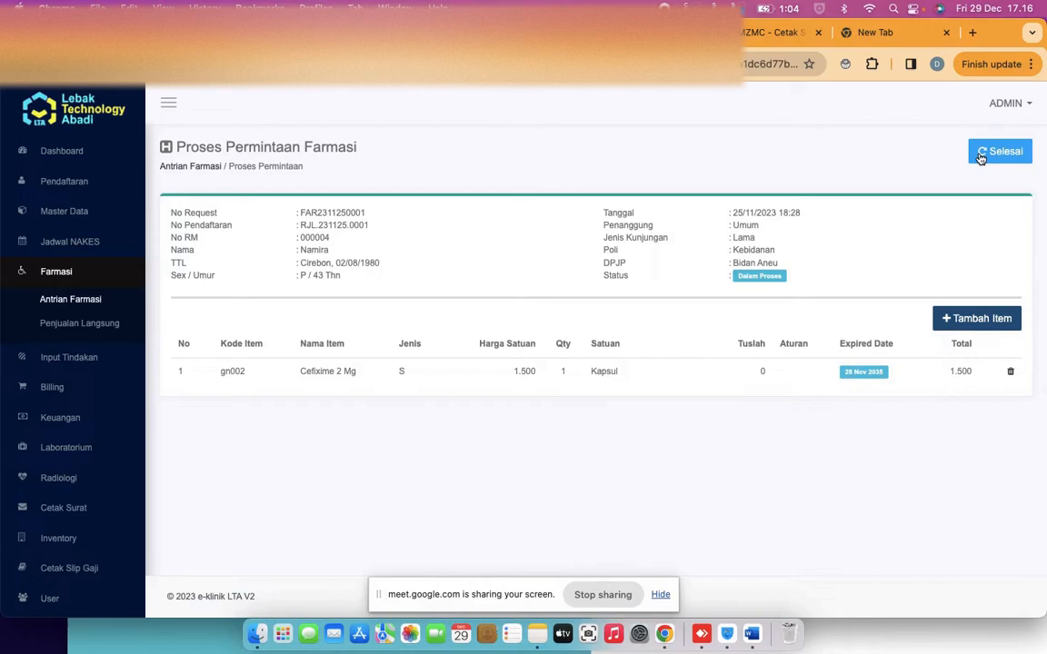
Admit the waiting guest in Google Meet, then return to the e-klinik tab
{"action": "left_click", "coordinate": [265, 32]}
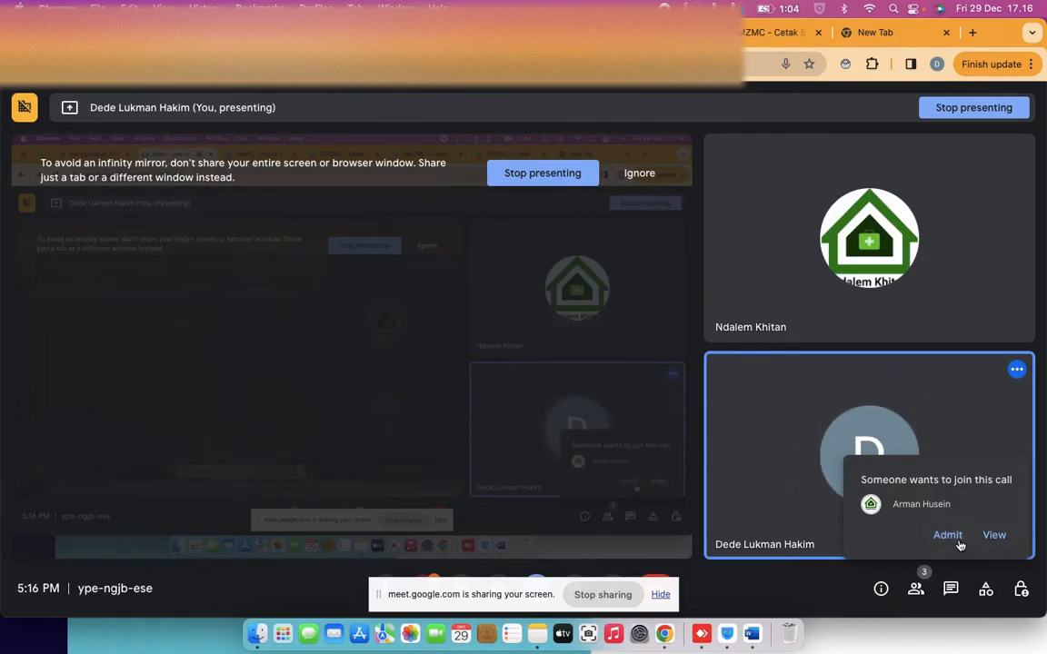
{"action": "left_click", "coordinate": [948, 540]}
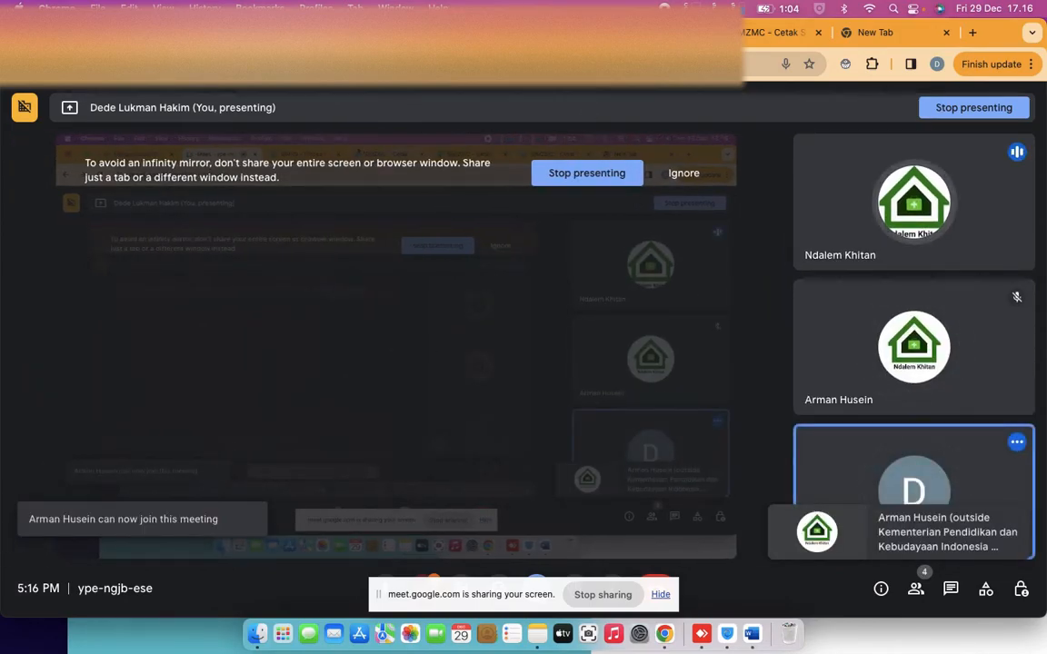
{"action": "left_click", "coordinate": [538, 33]}
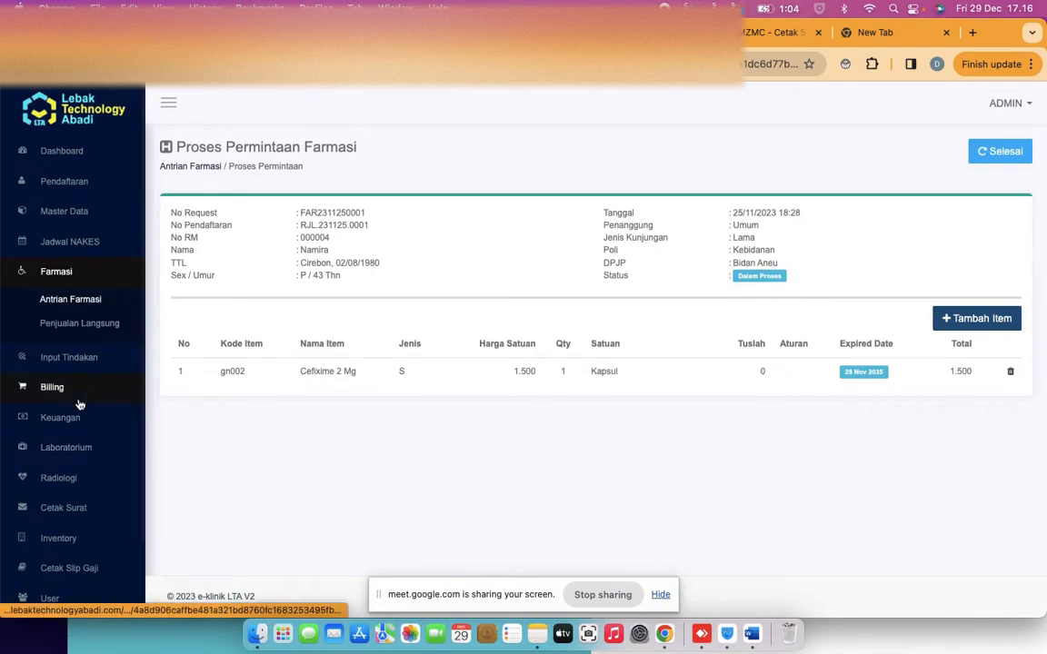
Open Master Data > Obat / Item to view Cefixime and Paramex stock and prices
{"action": "scroll", "coordinate": [80, 402], "scroll_direction": "down", "scroll_amount": 2}
{"action": "scroll", "coordinate": [80, 400], "scroll_direction": "down", "scroll_amount": 1}
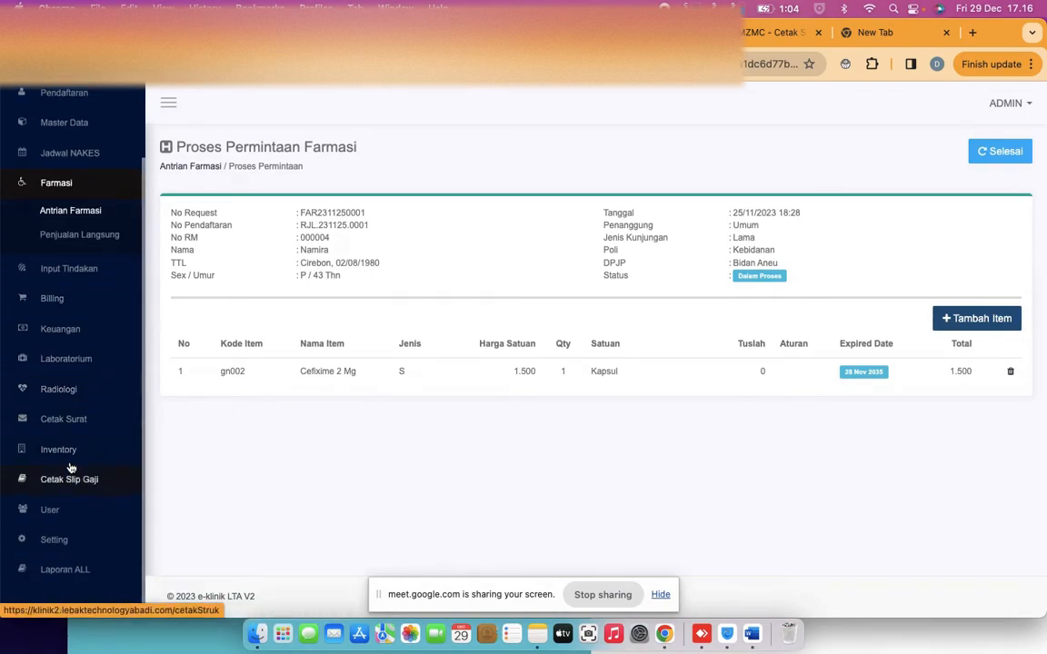
{"action": "scroll", "coordinate": [103, 349], "scroll_direction": "up", "scroll_amount": 3}
{"action": "left_click", "coordinate": [76, 181]}
{"action": "left_click", "coordinate": [26, 346]}
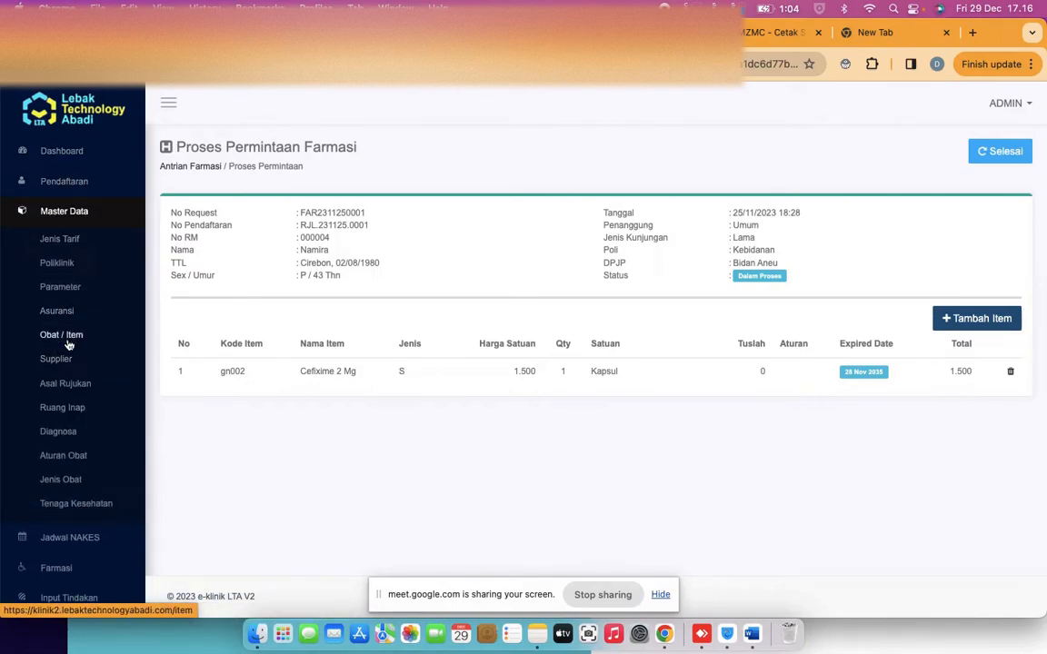
{"action": "left_click", "coordinate": [68, 344]}
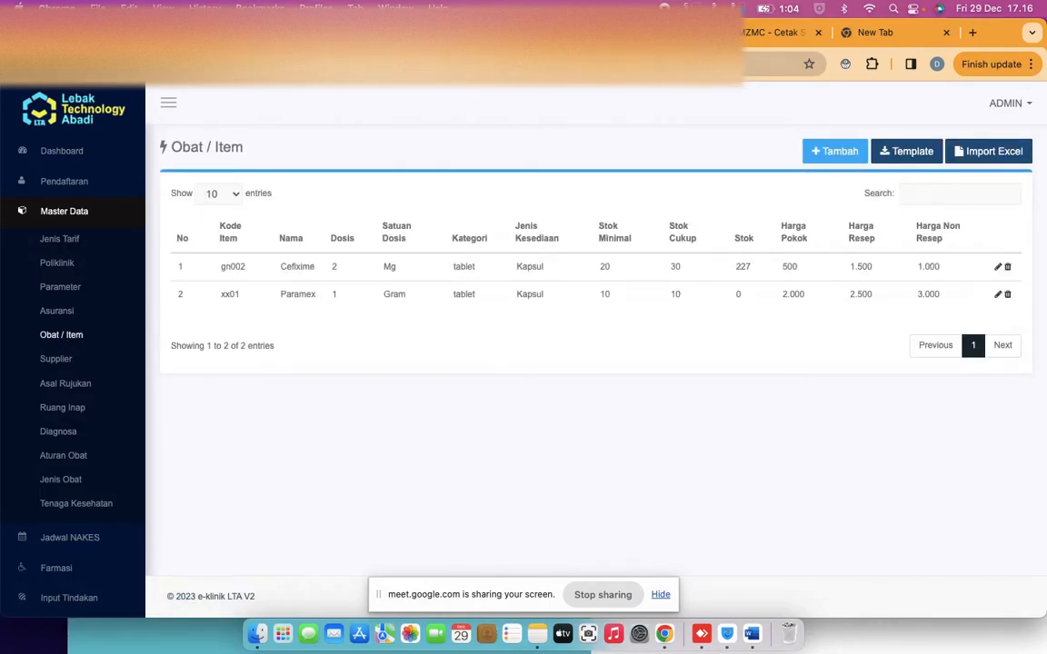
{"action": "left_click", "coordinate": [473, 33]}
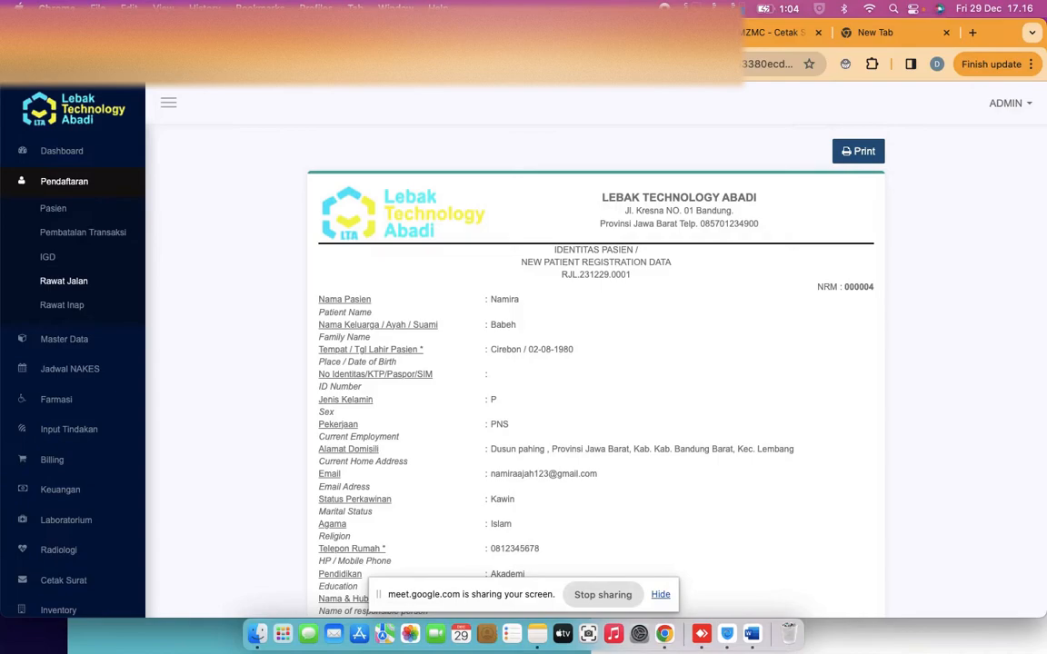
{"action": "left_click", "coordinate": [276, 33]}
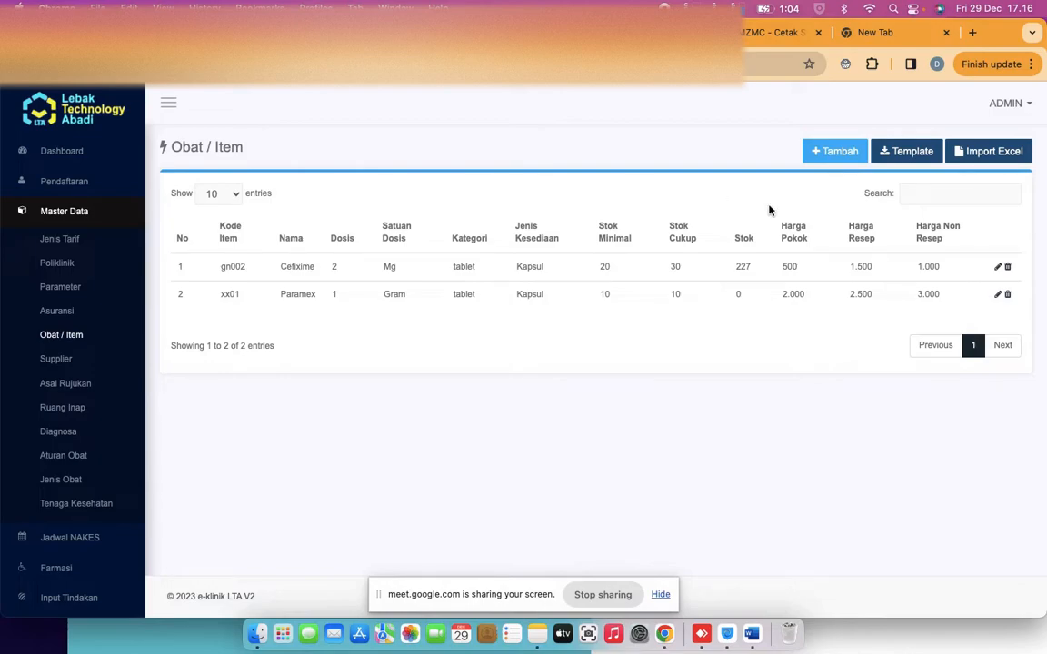
Review Cefixime's Edit Item form and close it without saving
{"action": "left_click", "coordinate": [997, 267]}
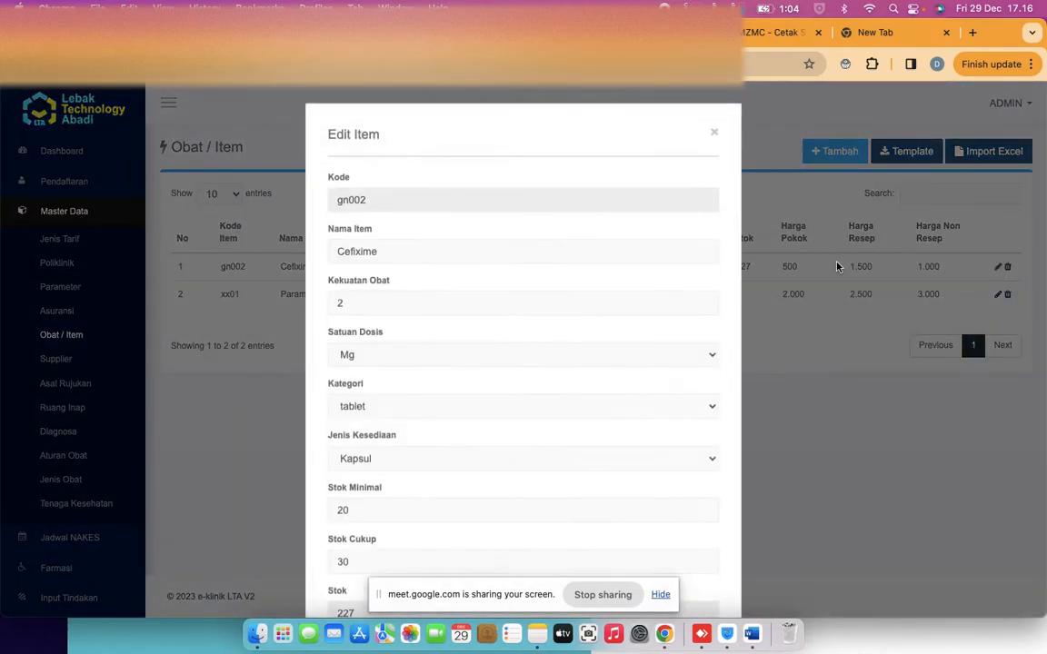
{"action": "scroll", "coordinate": [548, 297], "scroll_direction": "down", "scroll_amount": 3}
{"action": "scroll", "coordinate": [549, 297], "scroll_direction": "down", "scroll_amount": 5}
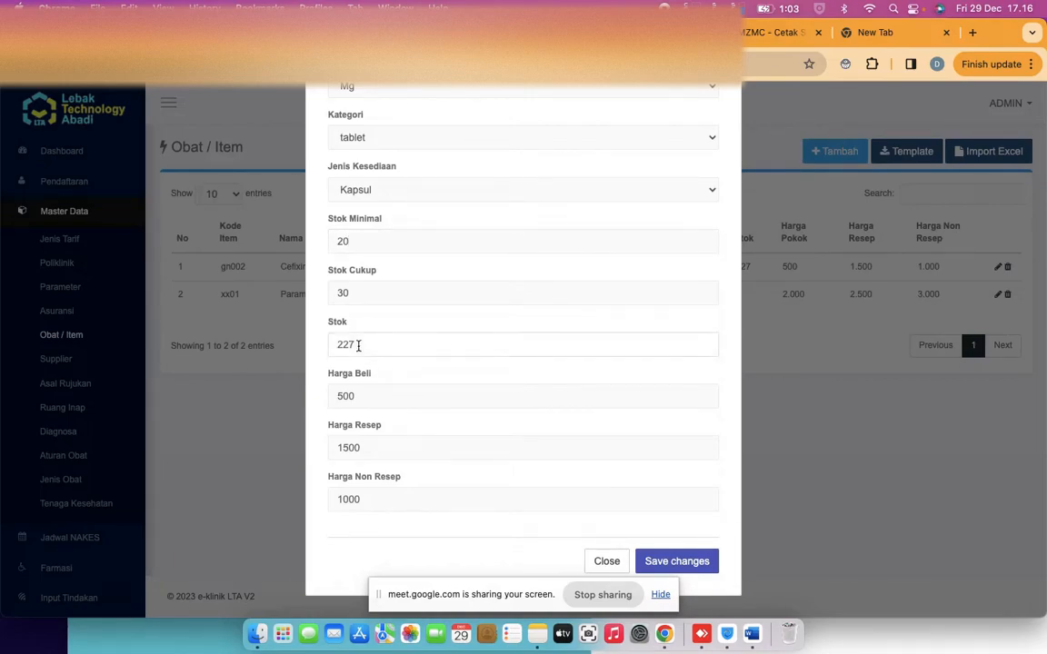
{"action": "scroll", "coordinate": [358, 346], "scroll_direction": "up", "scroll_amount": 1}
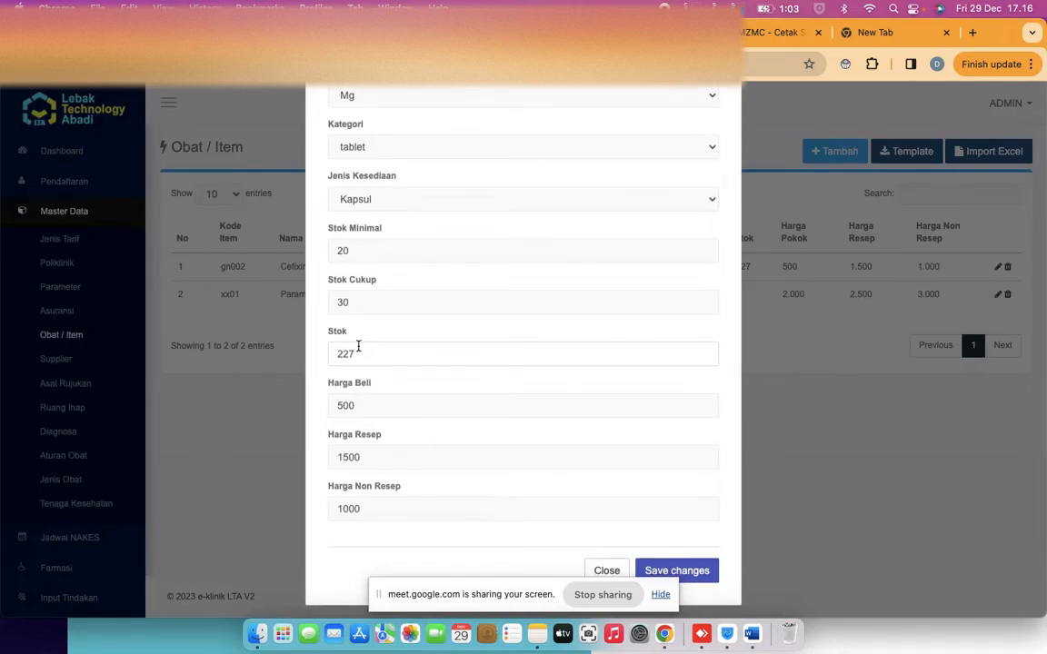
{"action": "scroll", "coordinate": [358, 345], "scroll_direction": "up", "scroll_amount": 5}
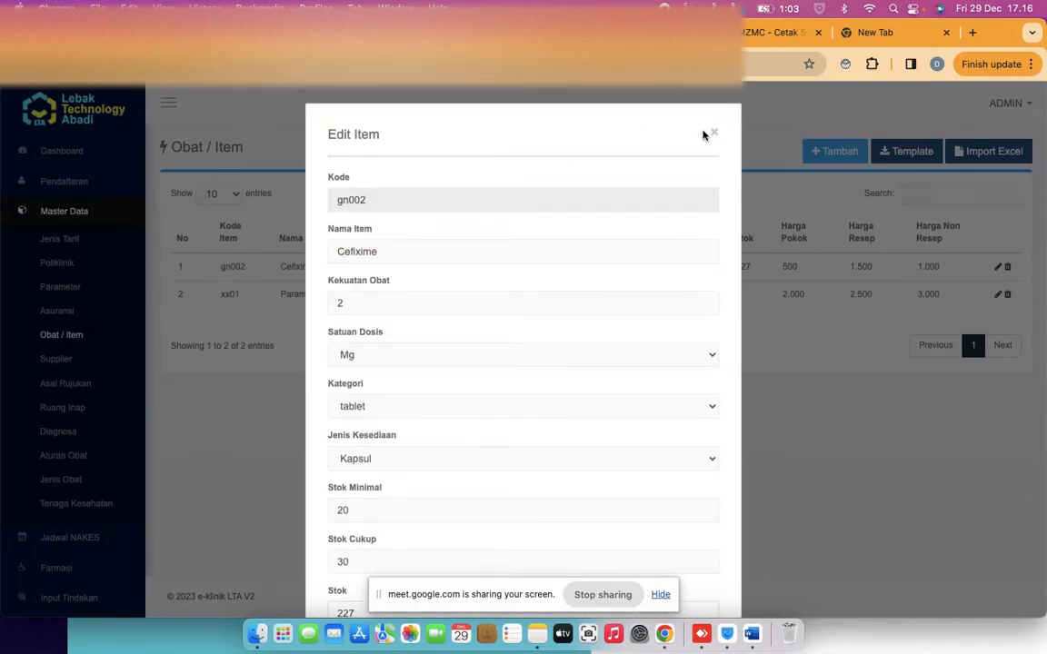
{"action": "left_click", "coordinate": [715, 136]}
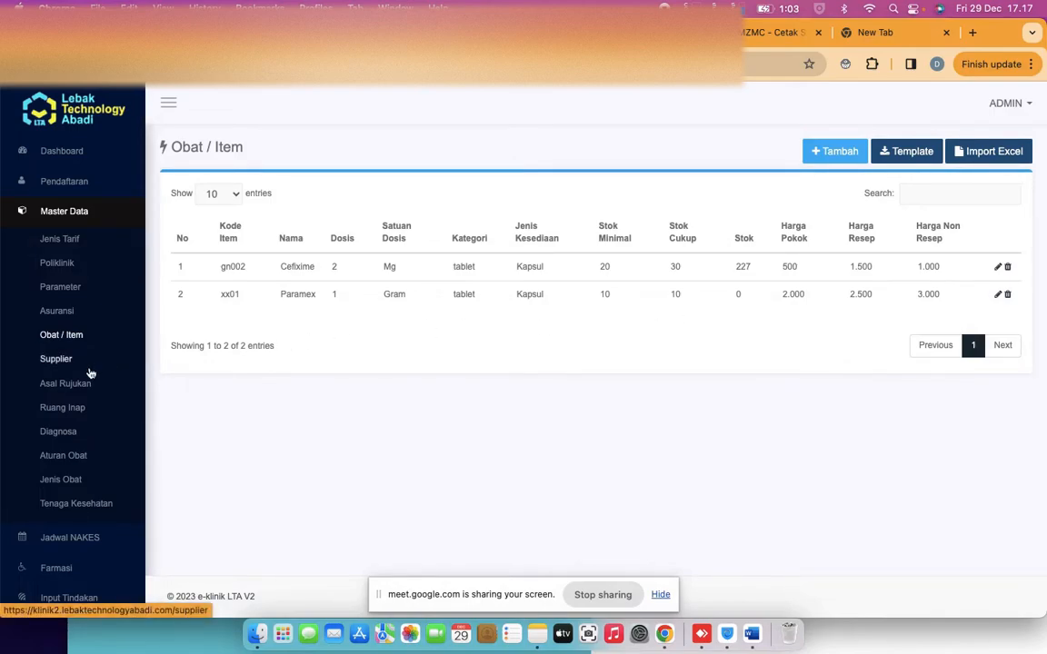
Open the Inventory > Data Stok reports page
{"action": "scroll", "coordinate": [89, 372], "scroll_direction": "down", "scroll_amount": 5}
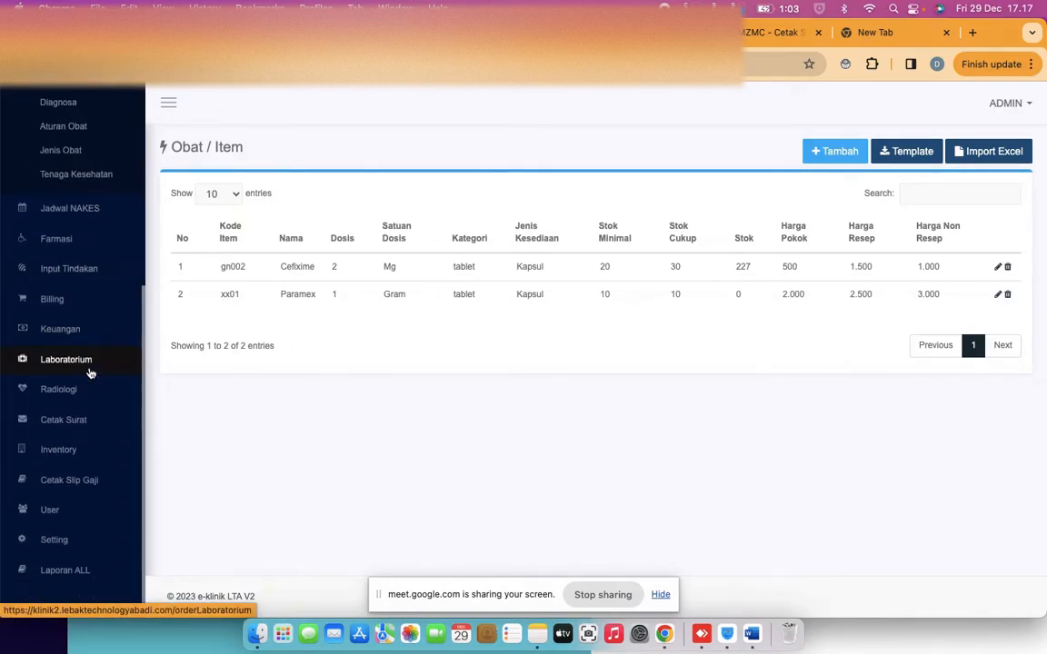
{"action": "left_click", "coordinate": [69, 451]}
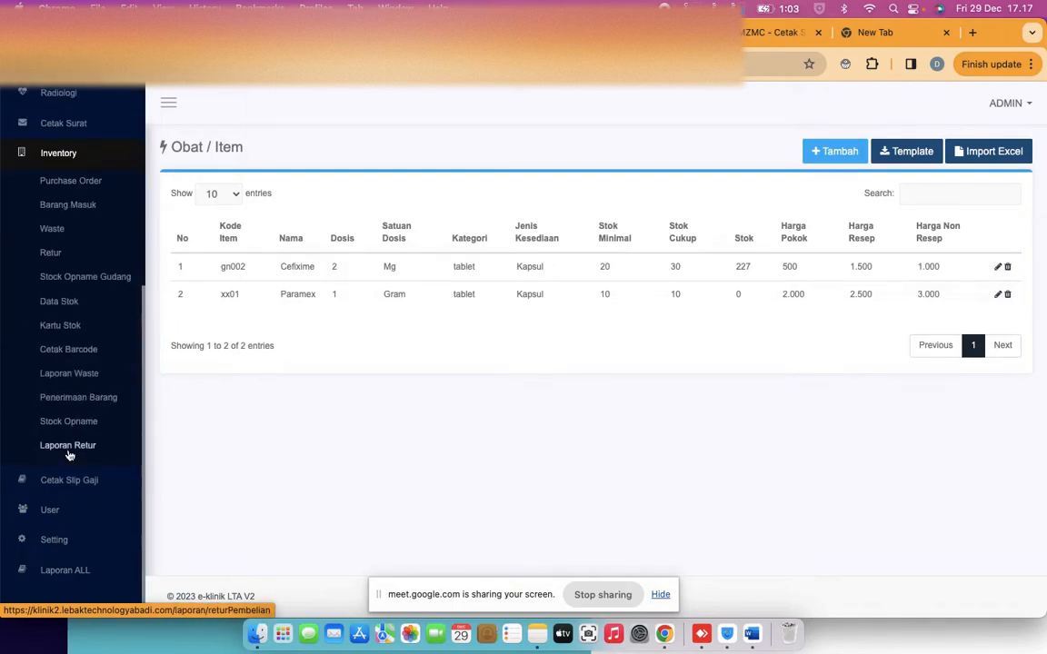
{"action": "left_click", "coordinate": [57, 302]}
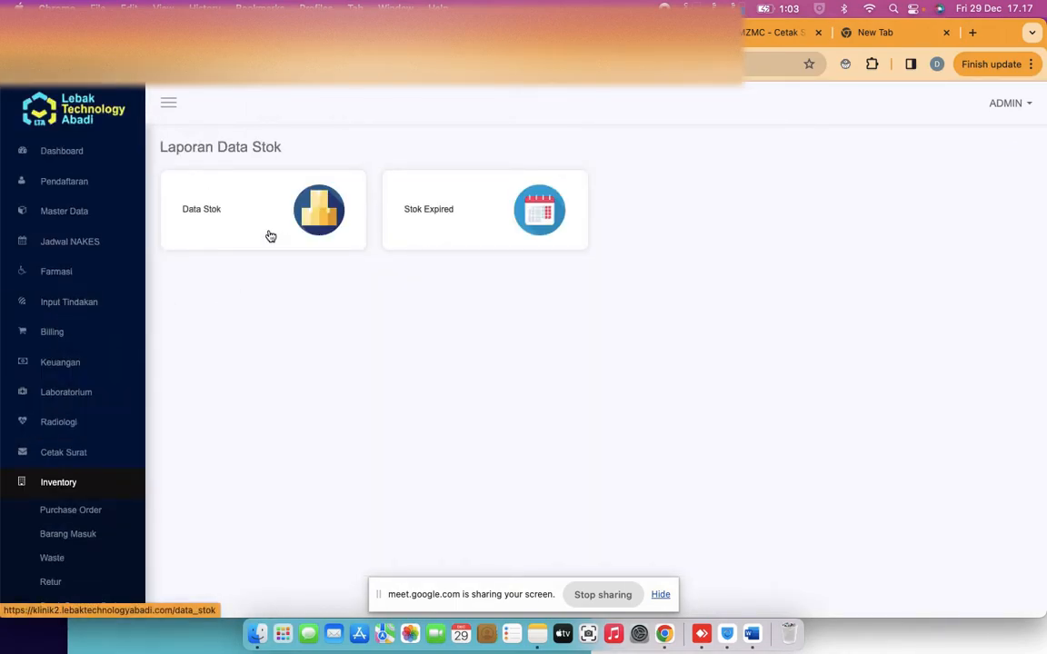
Open the warehouse stock table, then briefly view the Stock Opname Gudang page
{"action": "left_click", "coordinate": [270, 236]}
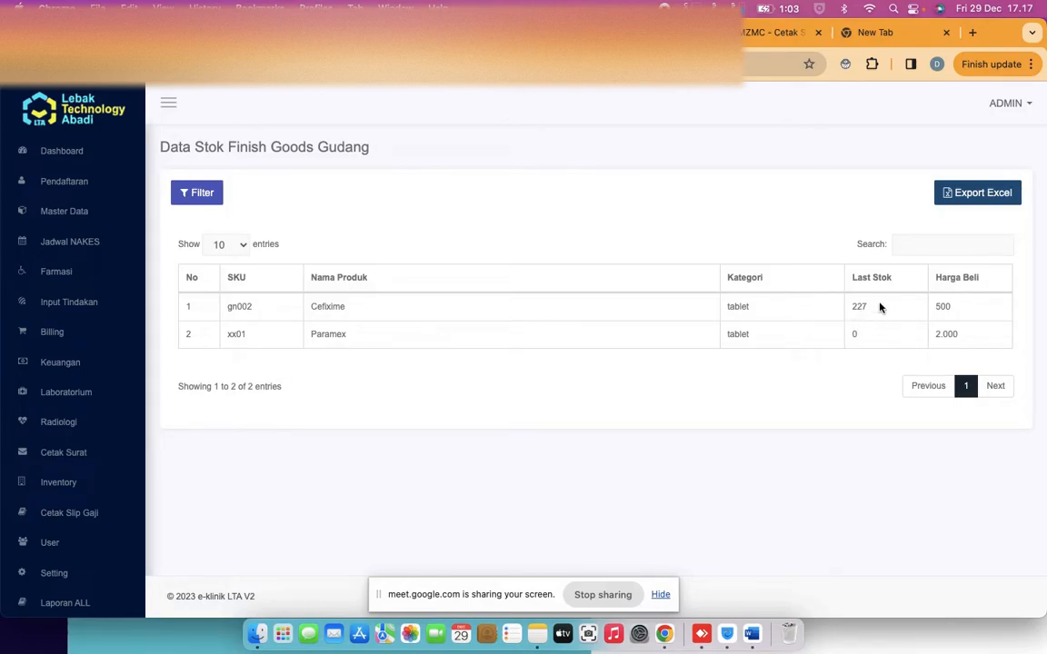
{"action": "left_click", "coordinate": [58, 482]}
{"action": "scroll", "coordinate": [79, 474], "scroll_direction": "down", "scroll_amount": 2}
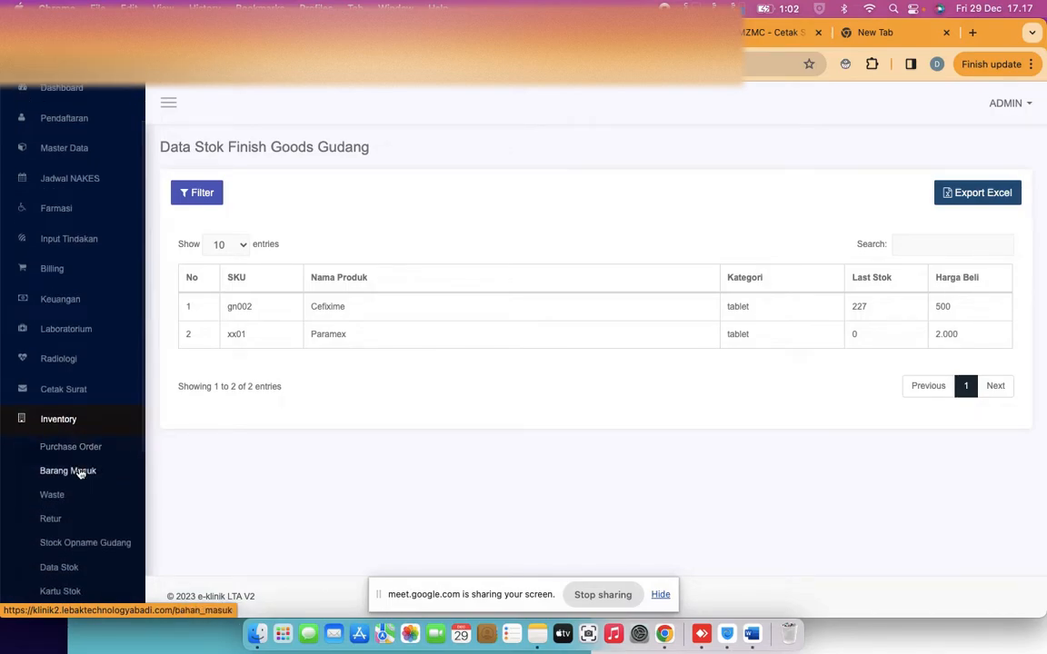
{"action": "scroll", "coordinate": [79, 474], "scroll_direction": "down", "scroll_amount": 1}
{"action": "left_click", "coordinate": [80, 474]}
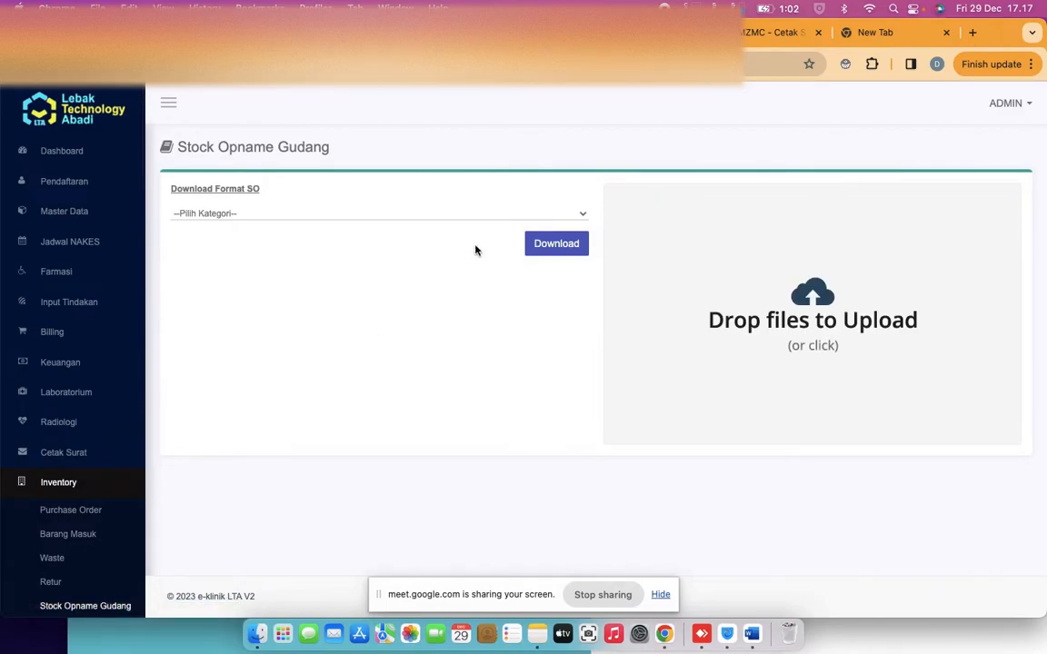
{"action": "scroll", "coordinate": [75, 474], "scroll_direction": "down", "scroll_amount": 2}
{"action": "scroll", "coordinate": [73, 472], "scroll_direction": "down", "scroll_amount": 1}
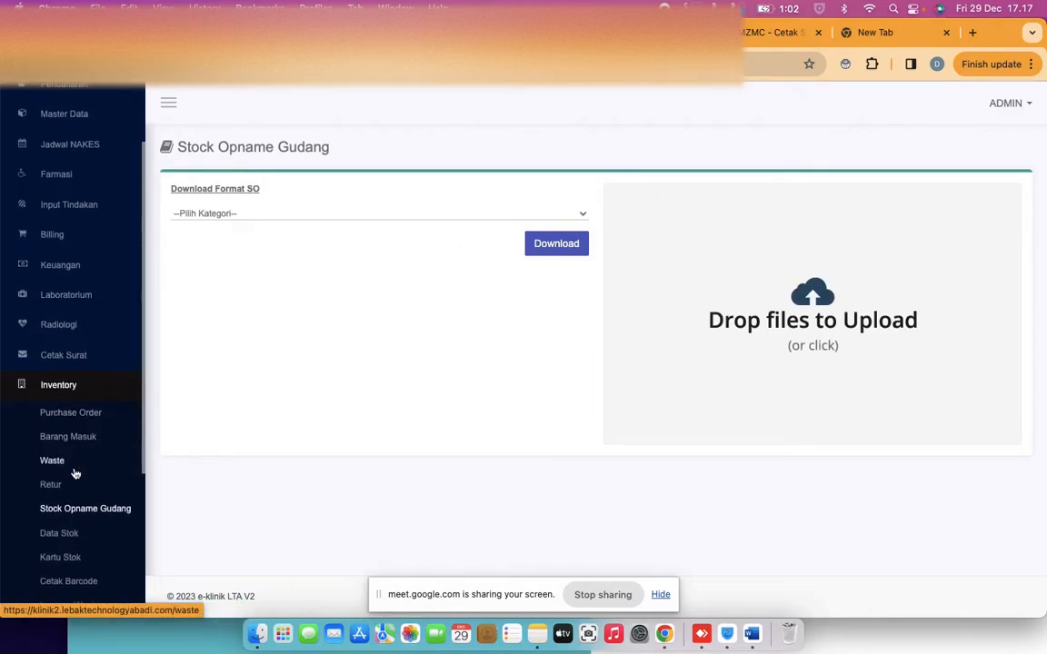
Return to the Data Stok Finish Goods Gudang report and bring up its search filter
{"action": "left_click", "coordinate": [56, 523]}
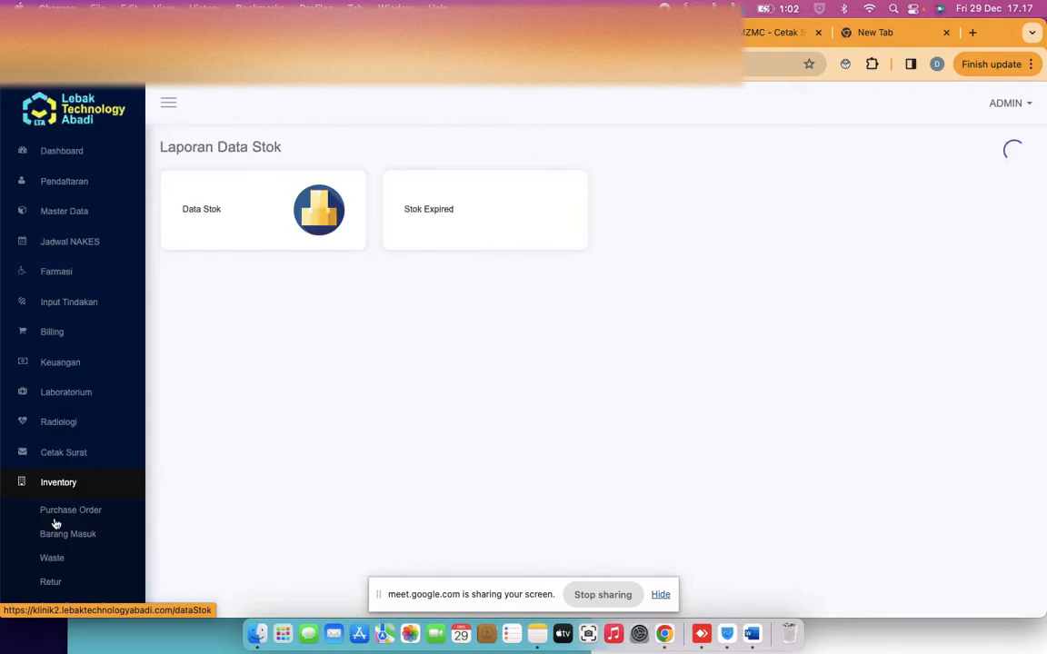
{"action": "left_click", "coordinate": [281, 227]}
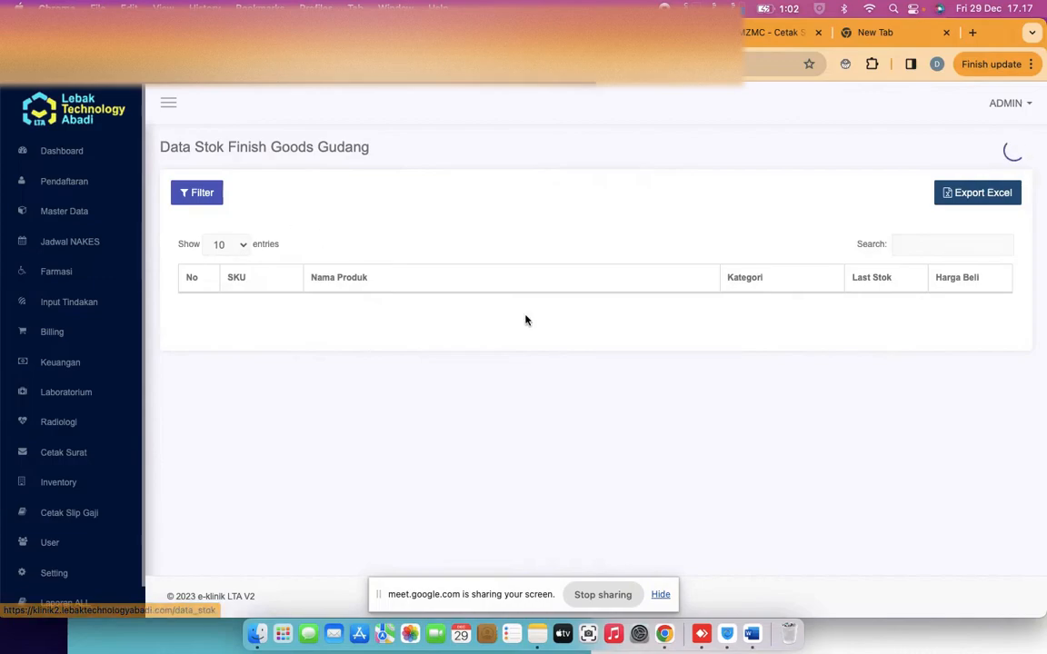
{"action": "left_click", "coordinate": [914, 237]}
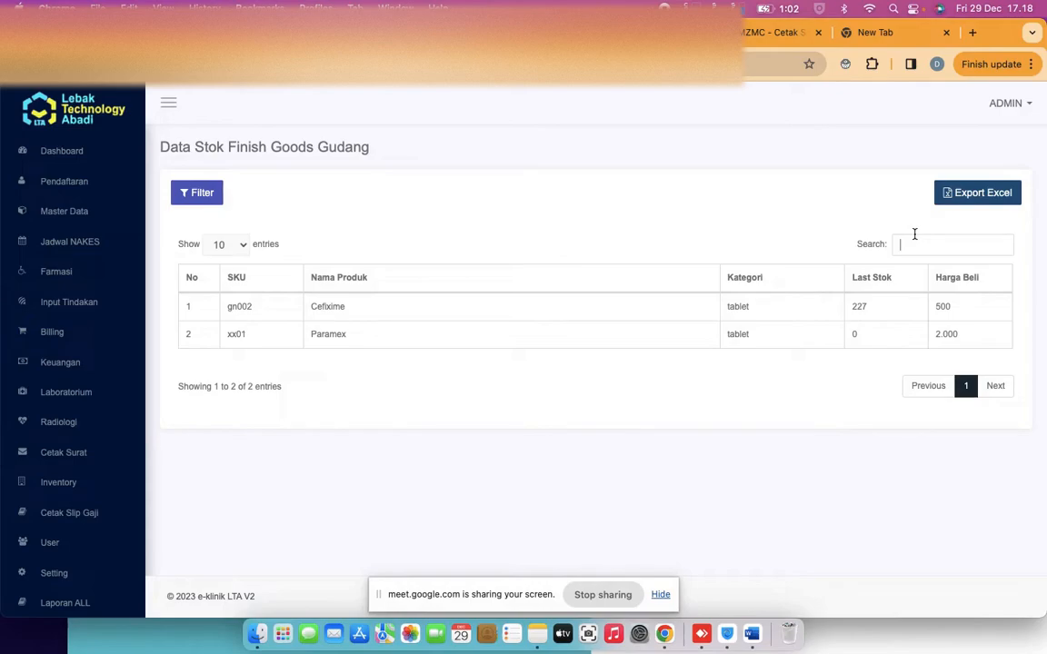
Filter the stock list to items with Stok less than 300
{"action": "left_click", "coordinate": [180, 194]}
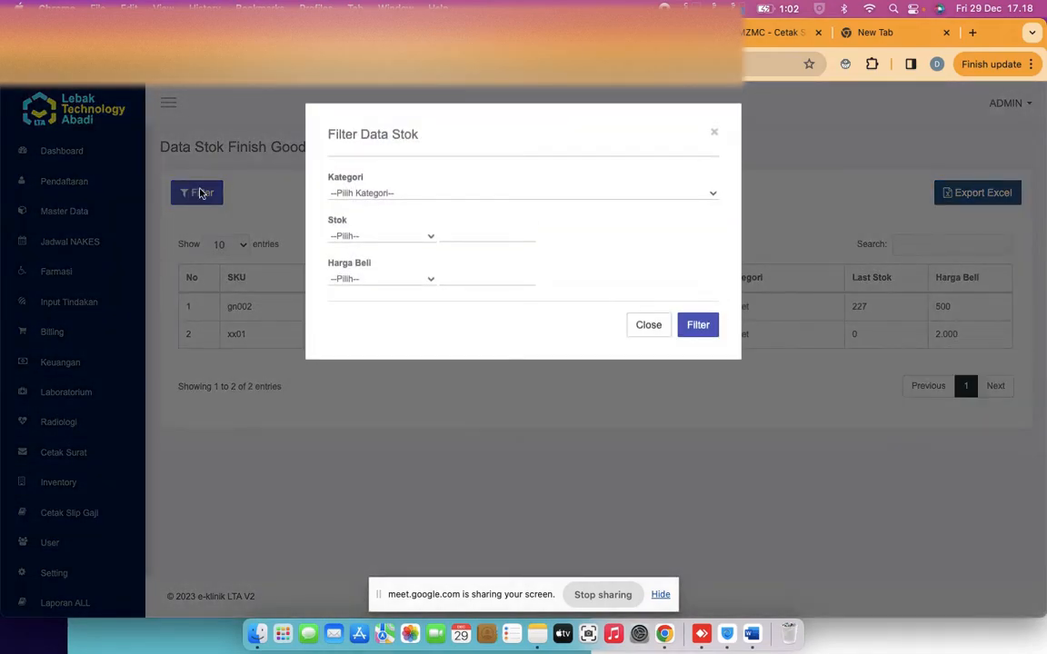
{"action": "left_click", "coordinate": [396, 192]}
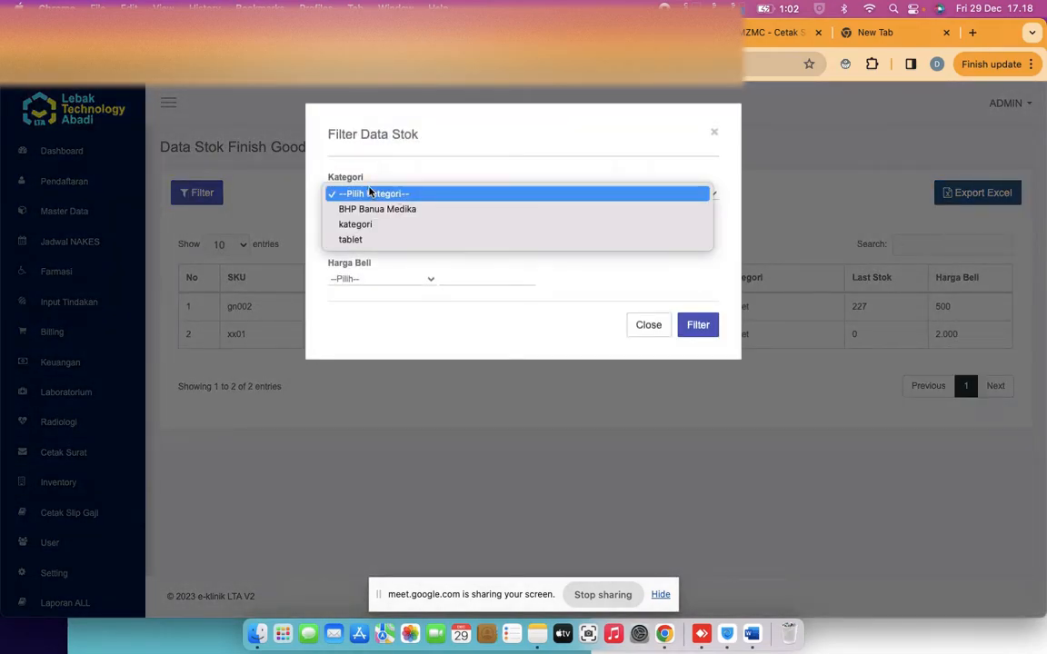
{"action": "left_click", "coordinate": [362, 170]}
{"action": "left_click", "coordinate": [380, 238]}
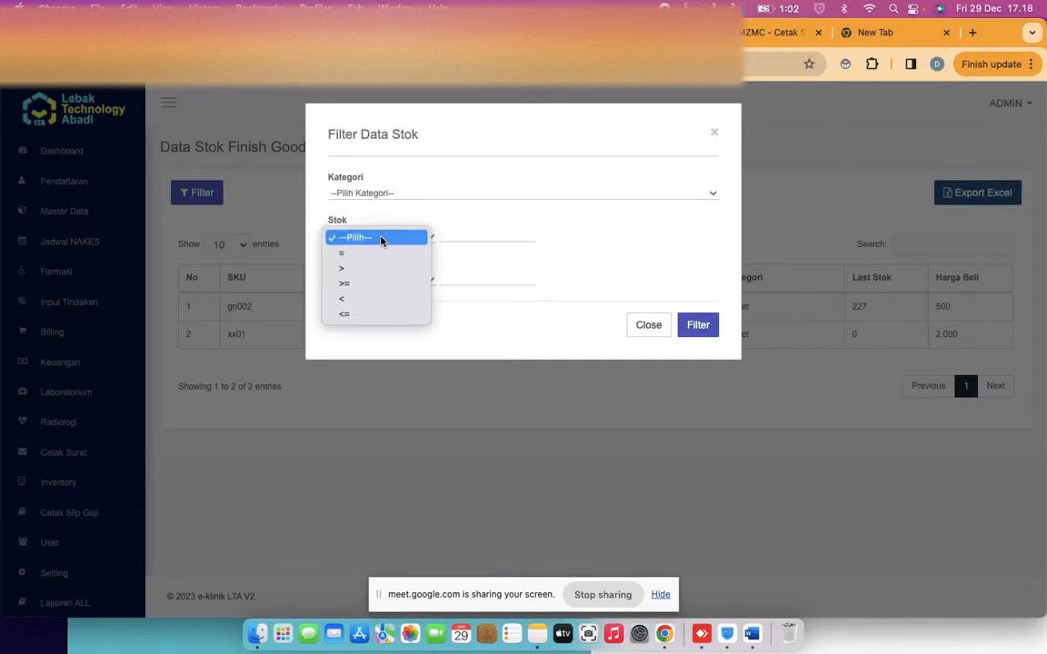
{"action": "left_click", "coordinate": [377, 300]}
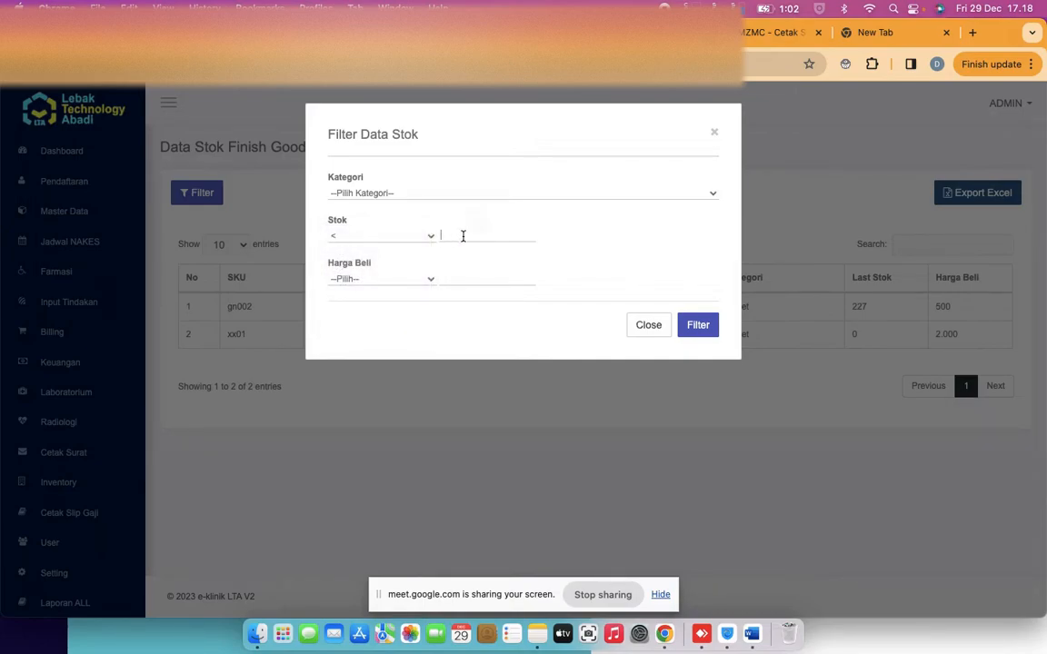
{"action": "left_click", "coordinate": [463, 236]}
{"action": "type", "text": "300"}
{"action": "left_click", "coordinate": [696, 327]}
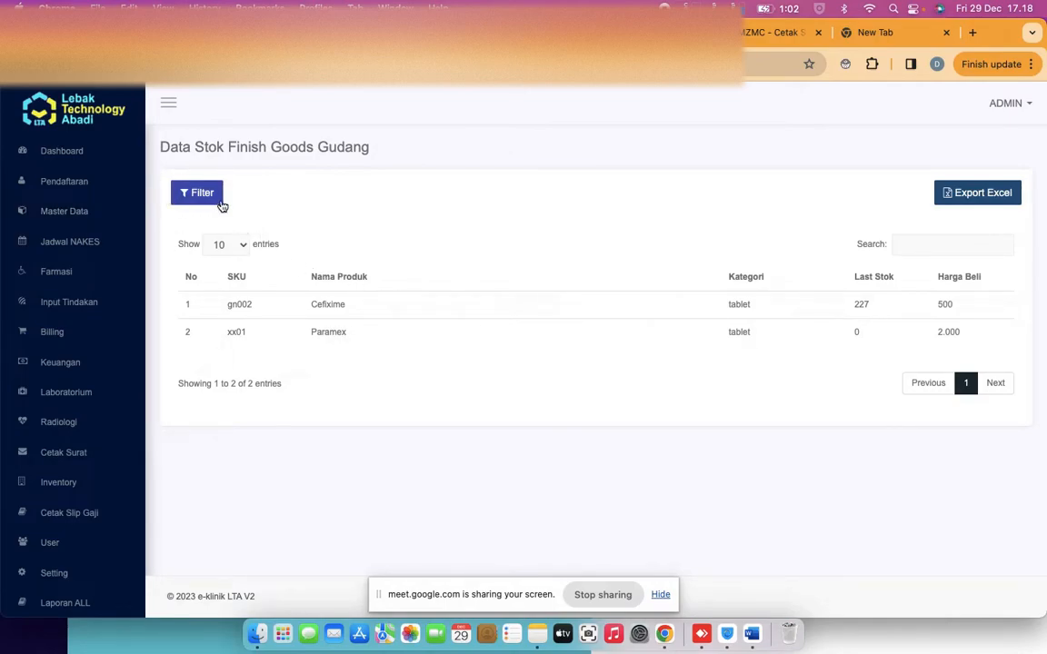
Change the stock threshold from 300 to 100 and reapply the filter
{"action": "left_click", "coordinate": [185, 199]}
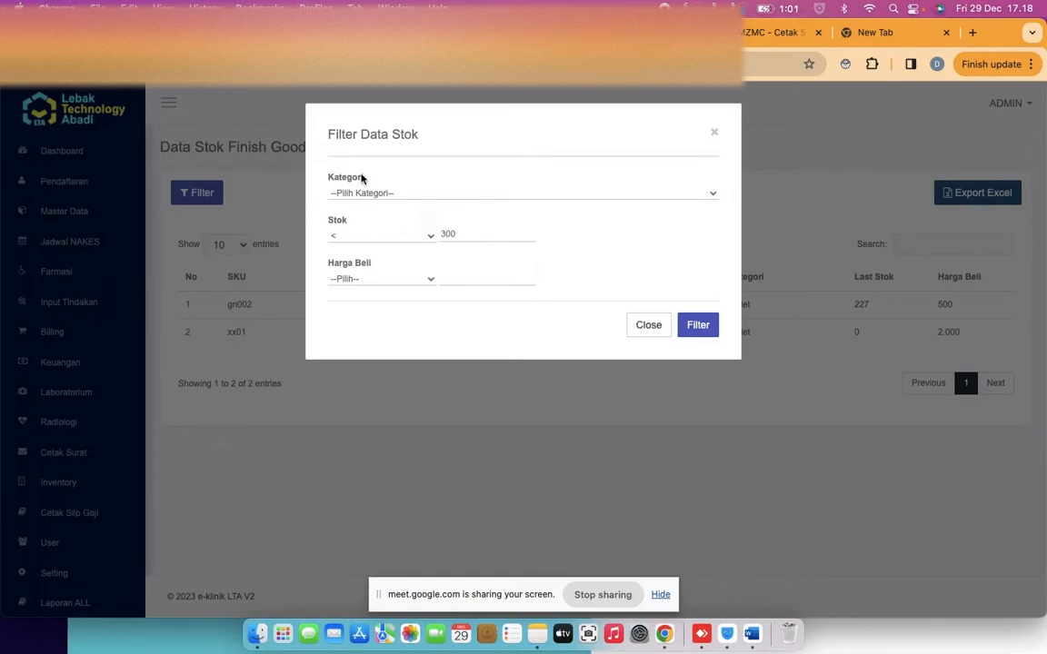
{"action": "double_click", "coordinate": [461, 235]}
{"action": "left_click", "coordinate": [698, 326]}
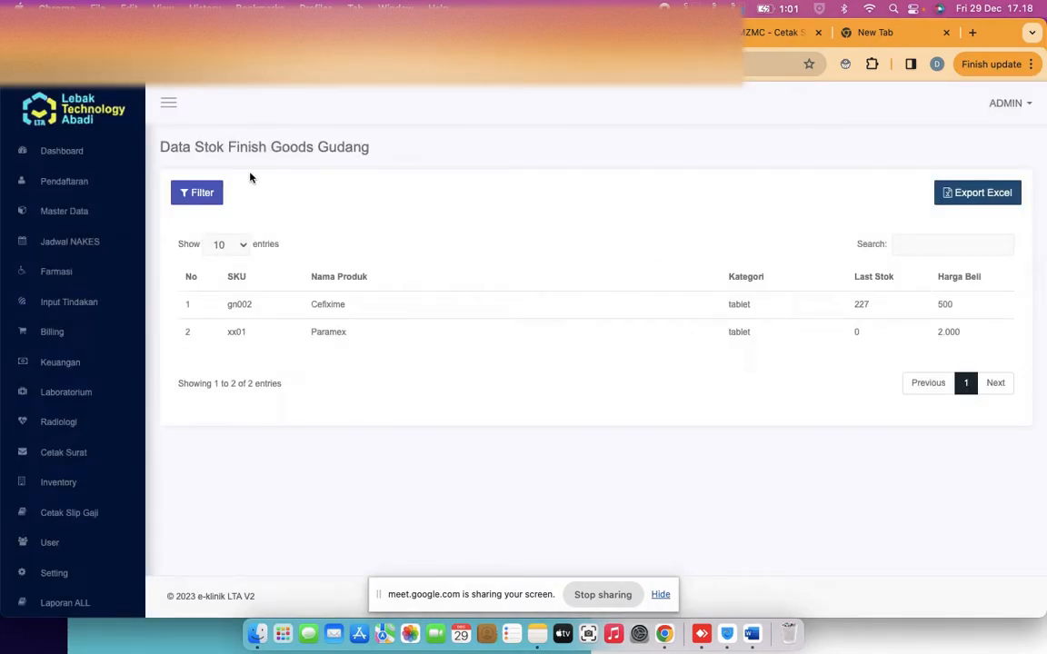
{"action": "left_click", "coordinate": [183, 194]}
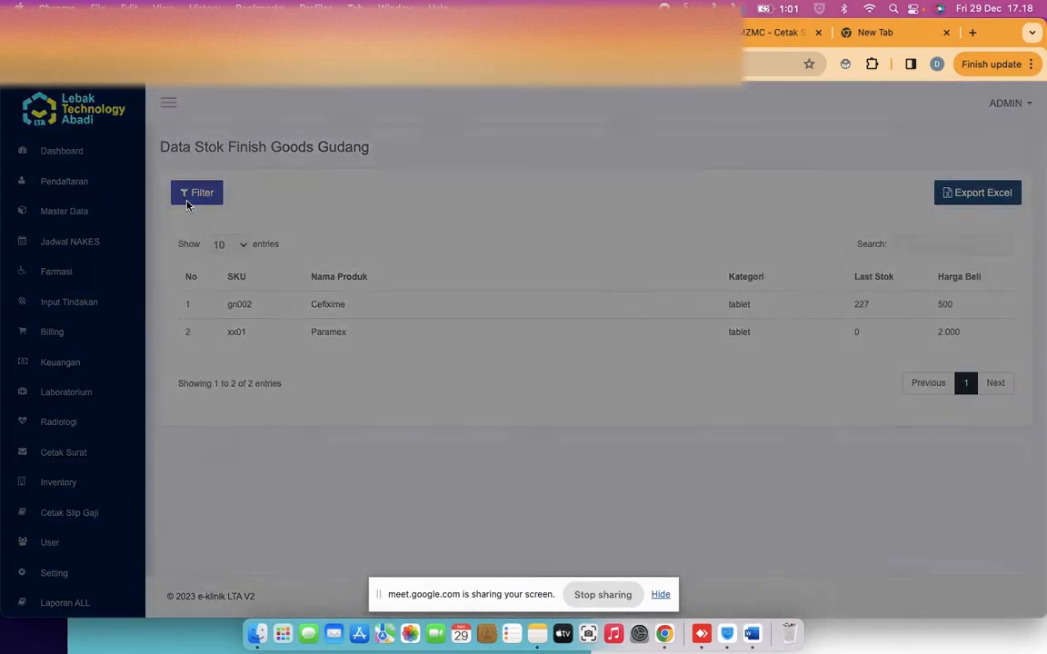
{"action": "key", "text": "BackSpace"}
{"action": "key", "text": "BackSpace"}
{"action": "key", "text": "BackSpace"}
{"action": "type", "text": "100"}
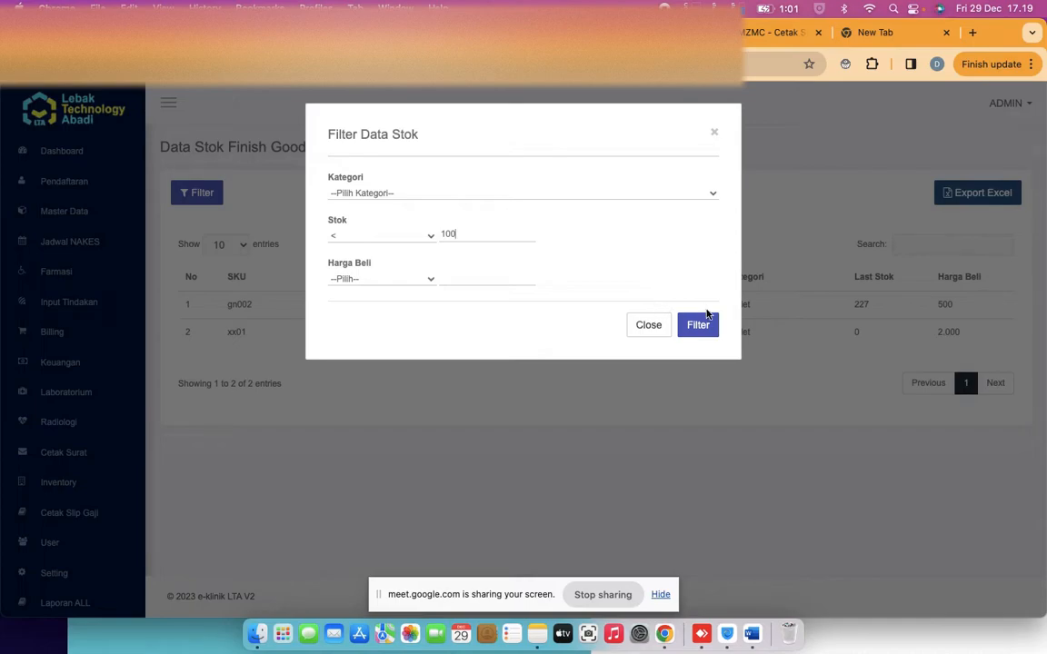
{"action": "left_click", "coordinate": [697, 326]}
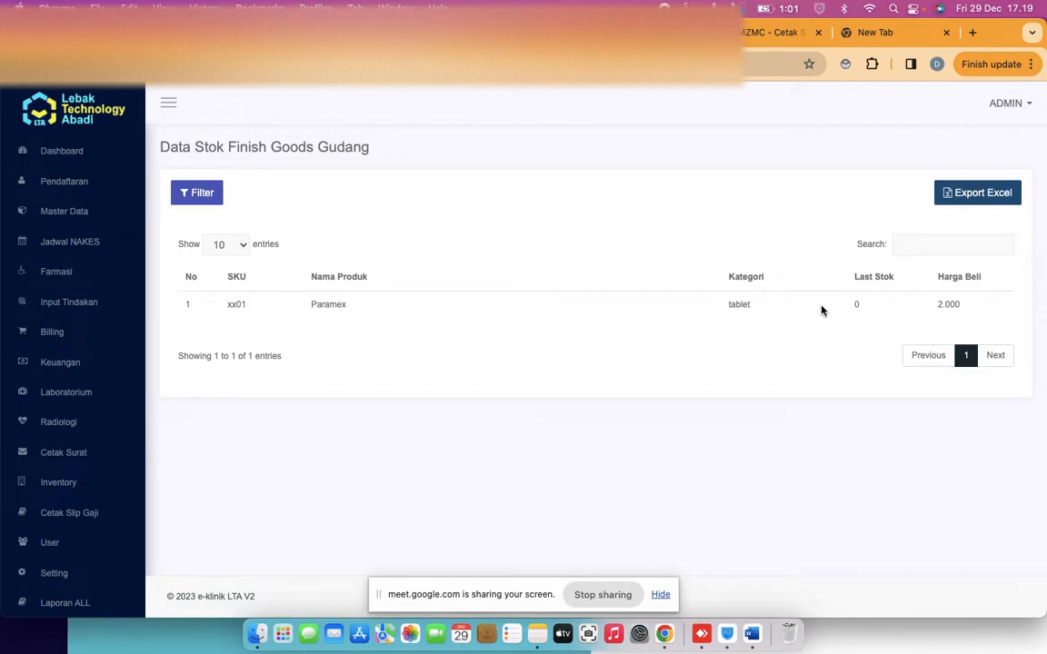
Review the Kategori options in the filter without changing them, then close it
{"action": "left_click", "coordinate": [197, 195]}
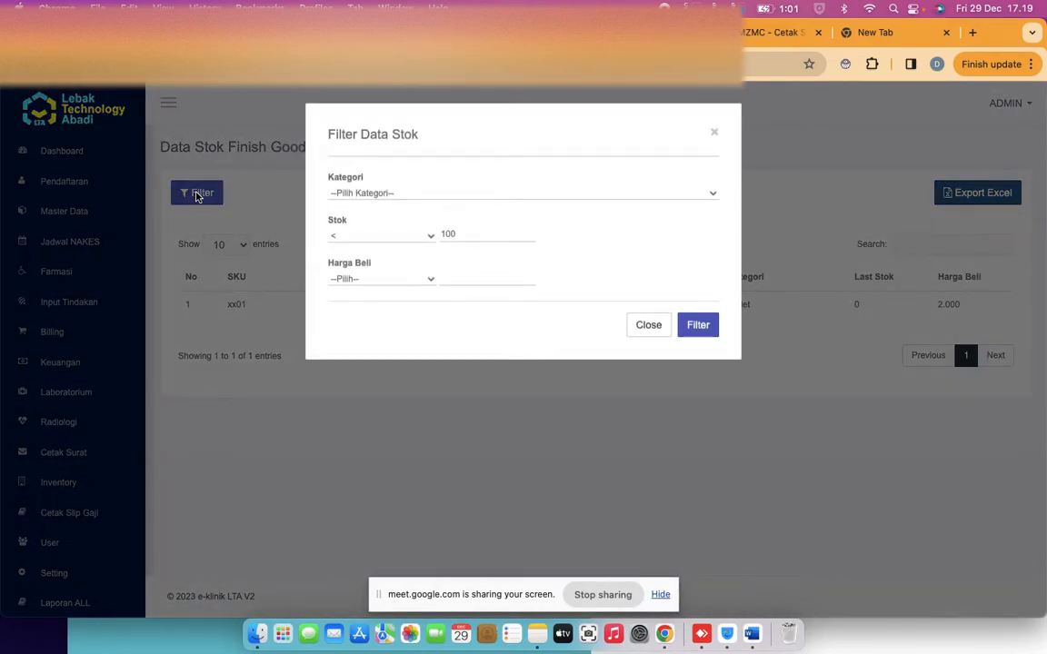
{"action": "left_click", "coordinate": [356, 196]}
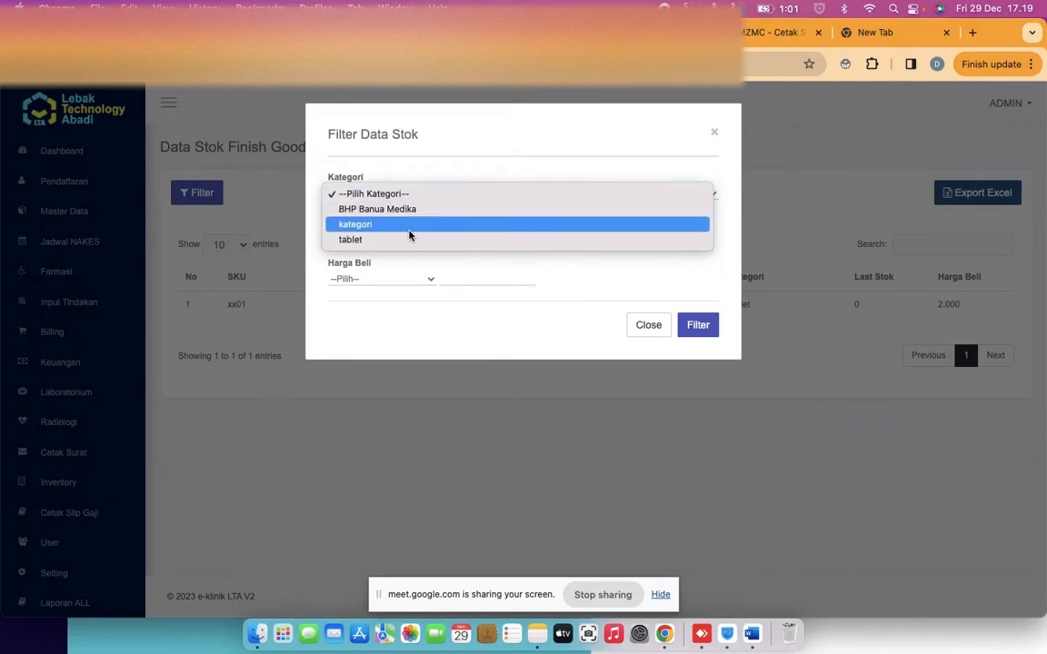
{"action": "left_click", "coordinate": [403, 186]}
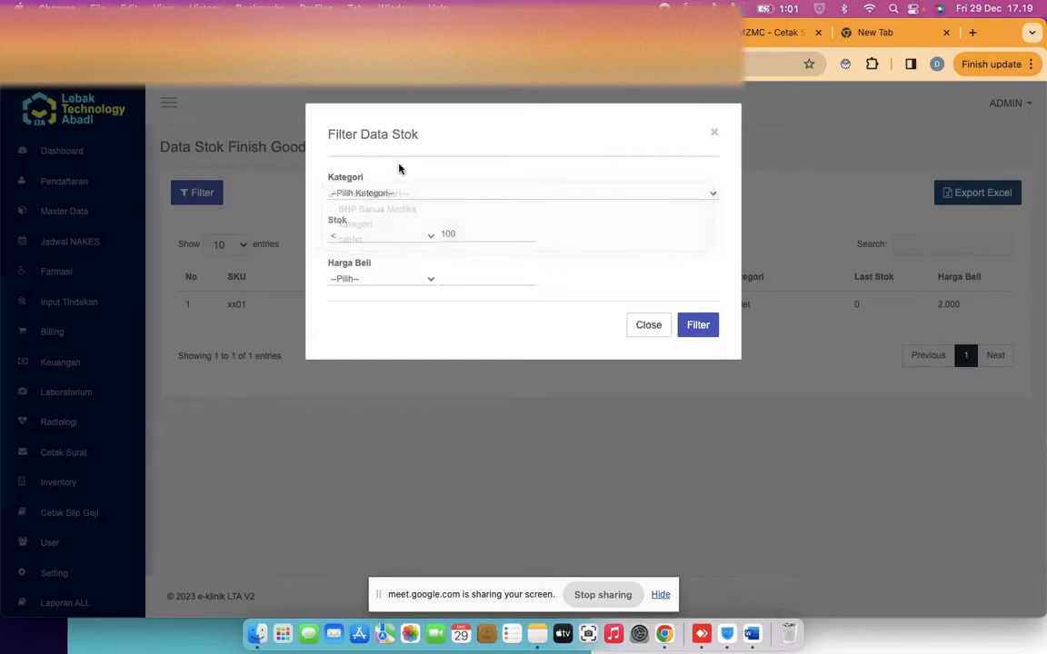
{"action": "left_click", "coordinate": [358, 194]}
{"action": "left_click", "coordinate": [363, 194]}
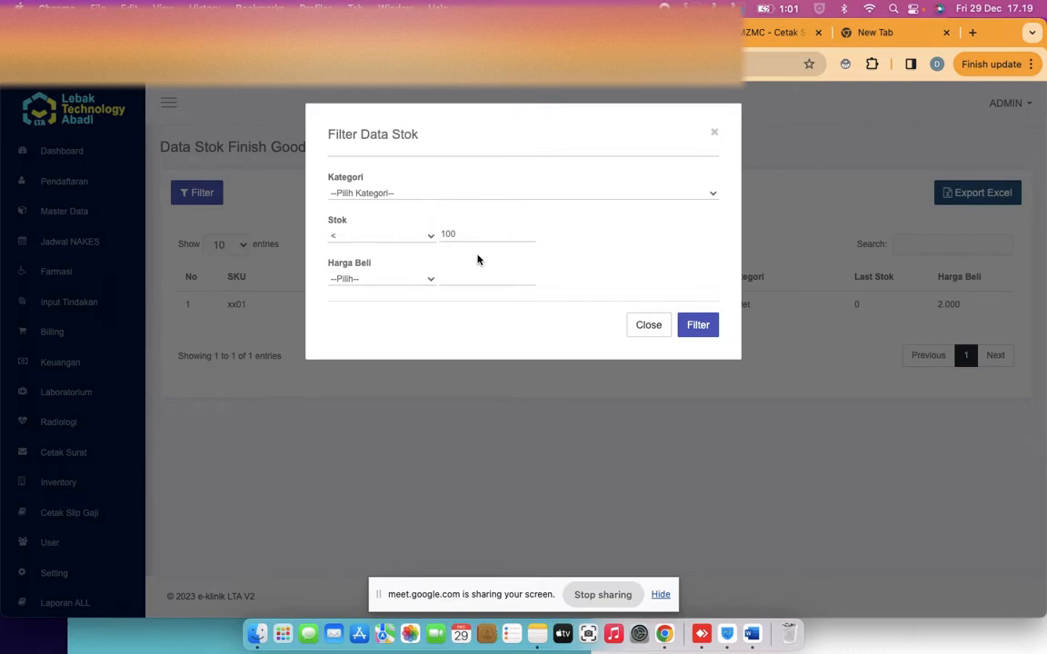
{"action": "left_click", "coordinate": [647, 332]}
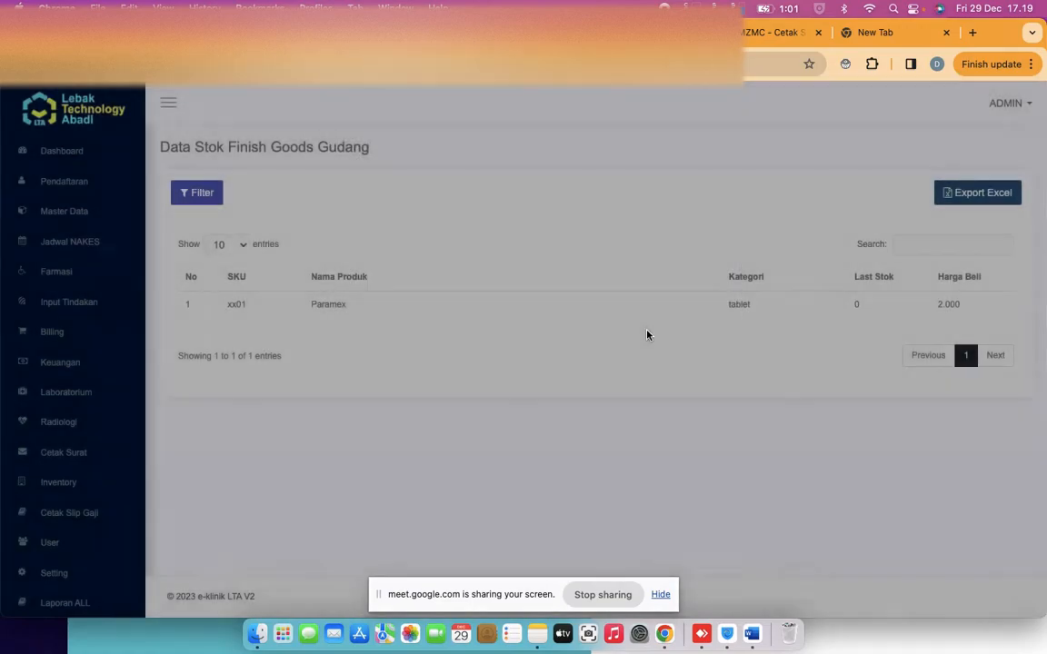
Open the Master Data > Obat / Item list showing Cefixime and Paramex
{"action": "scroll", "coordinate": [70, 416], "scroll_direction": "down", "scroll_amount": 1}
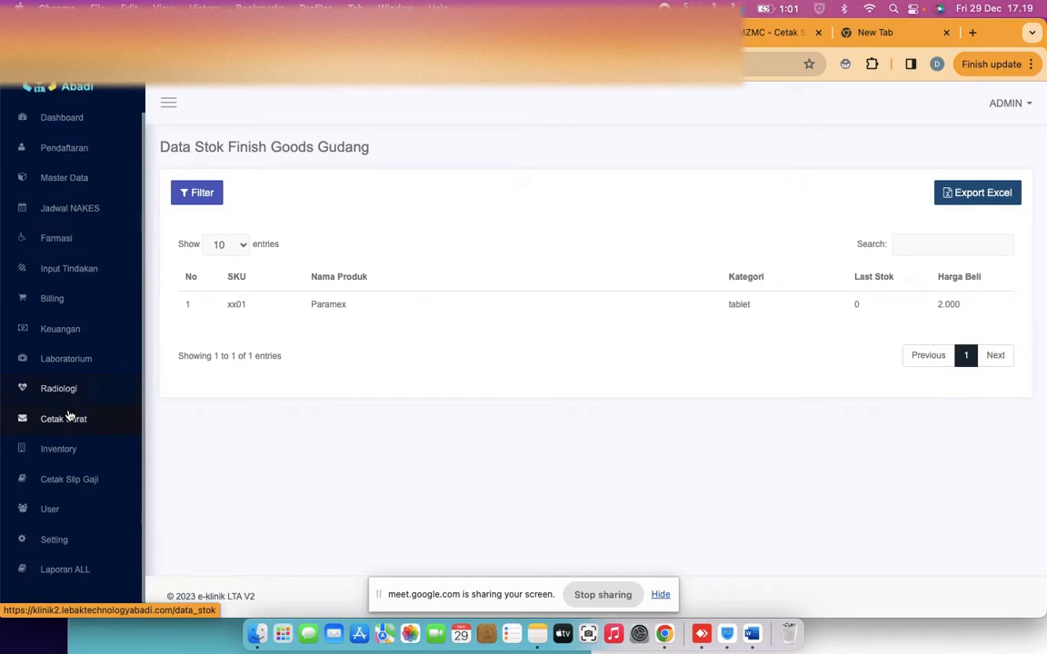
{"action": "scroll", "coordinate": [70, 416], "scroll_direction": "up", "scroll_amount": 1}
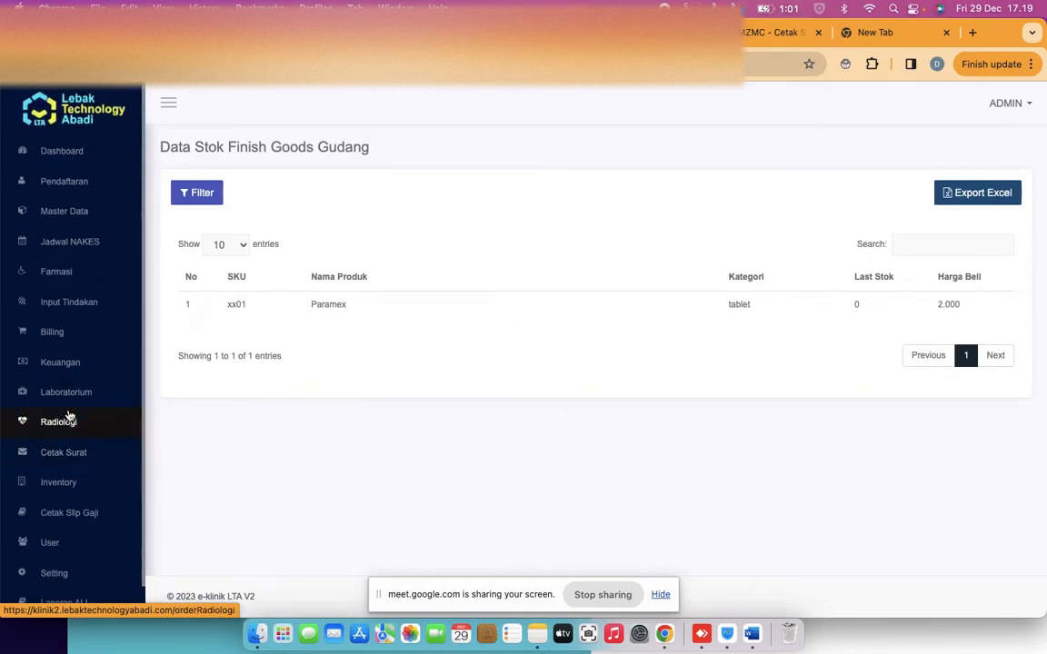
{"action": "left_click", "coordinate": [78, 210]}
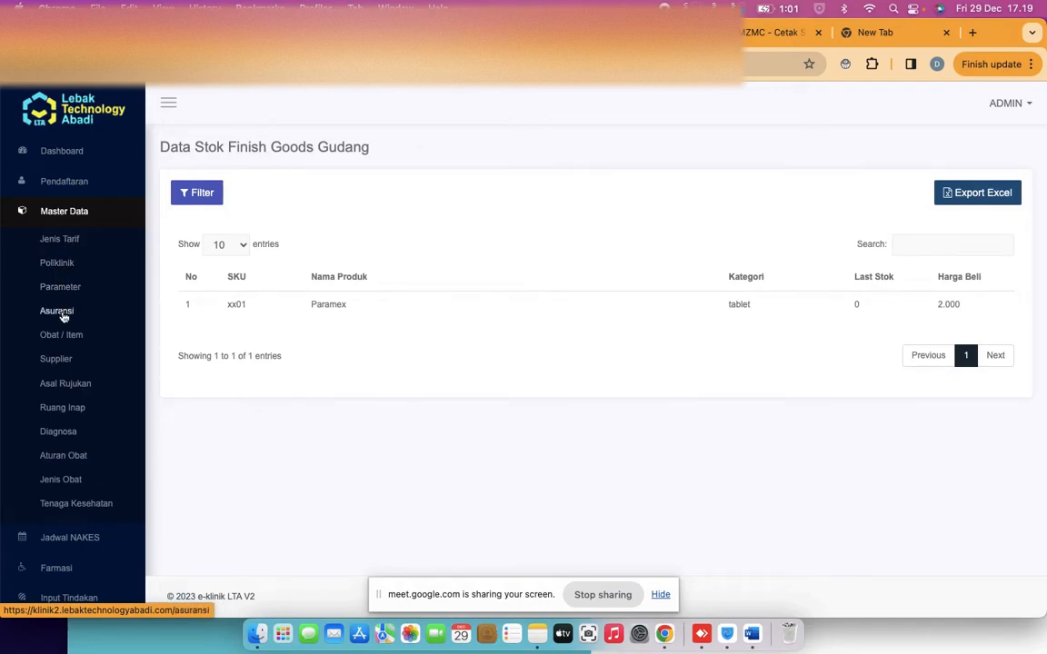
{"action": "left_click", "coordinate": [71, 337]}
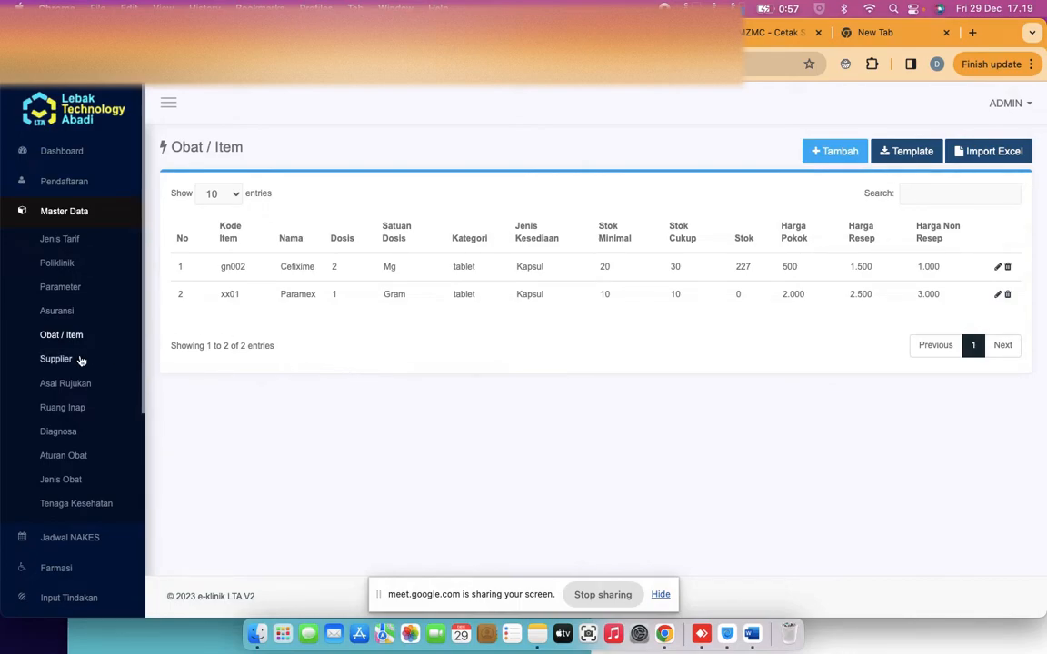
{"action": "scroll", "coordinate": [75, 305], "scroll_direction": "down", "scroll_amount": 5}
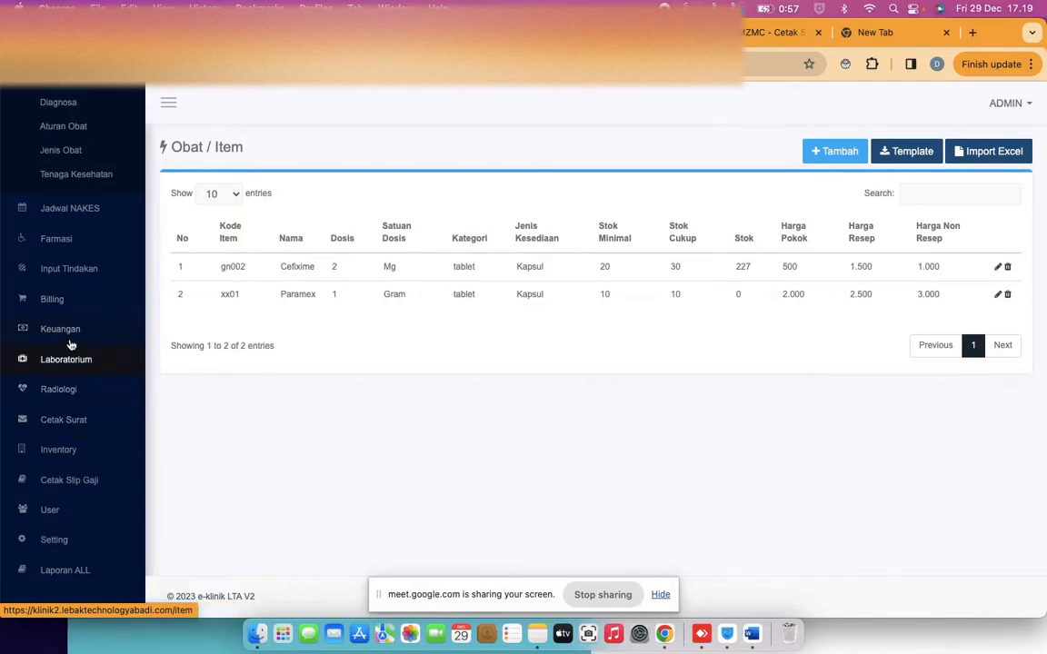
{"action": "left_click", "coordinate": [66, 323]}
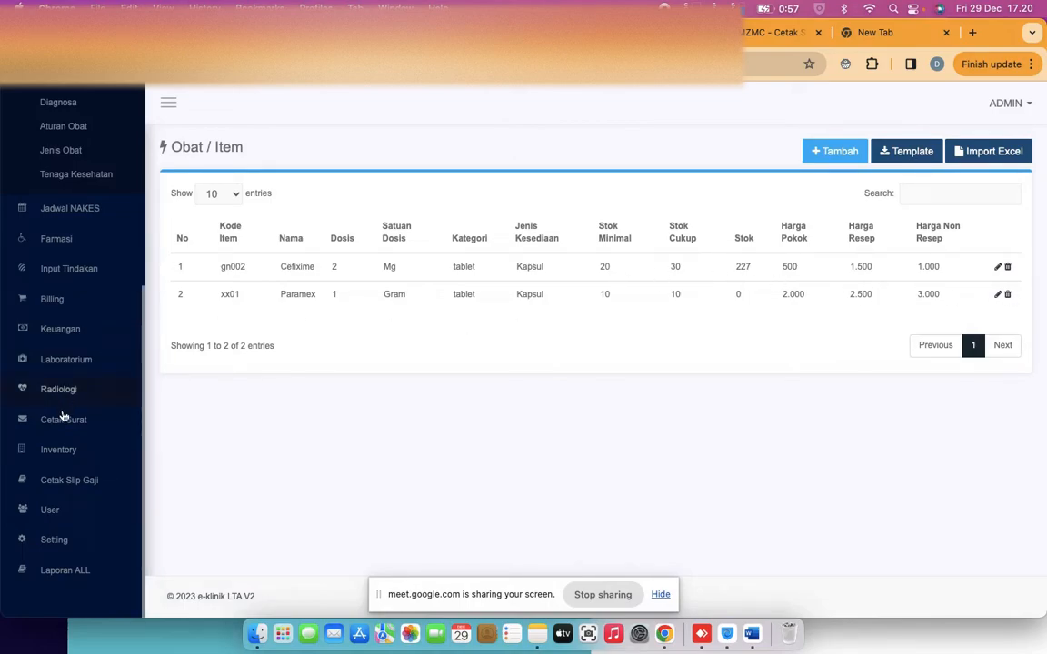
Expand the Billing and Inventory sections to browse their submenus
{"action": "left_click", "coordinate": [69, 293]}
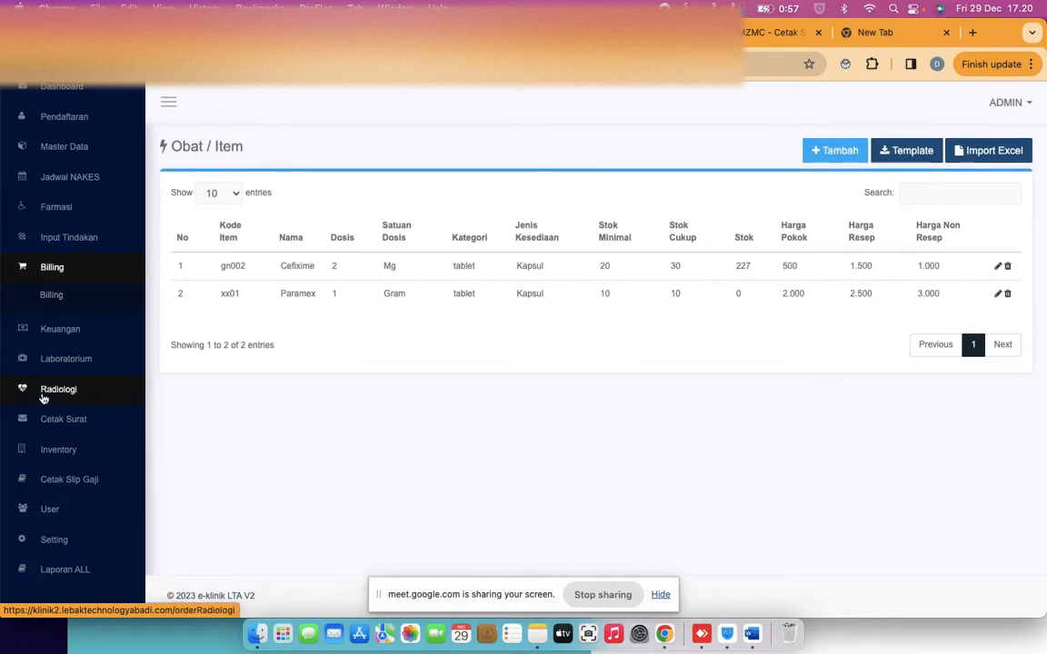
{"action": "left_click", "coordinate": [64, 453]}
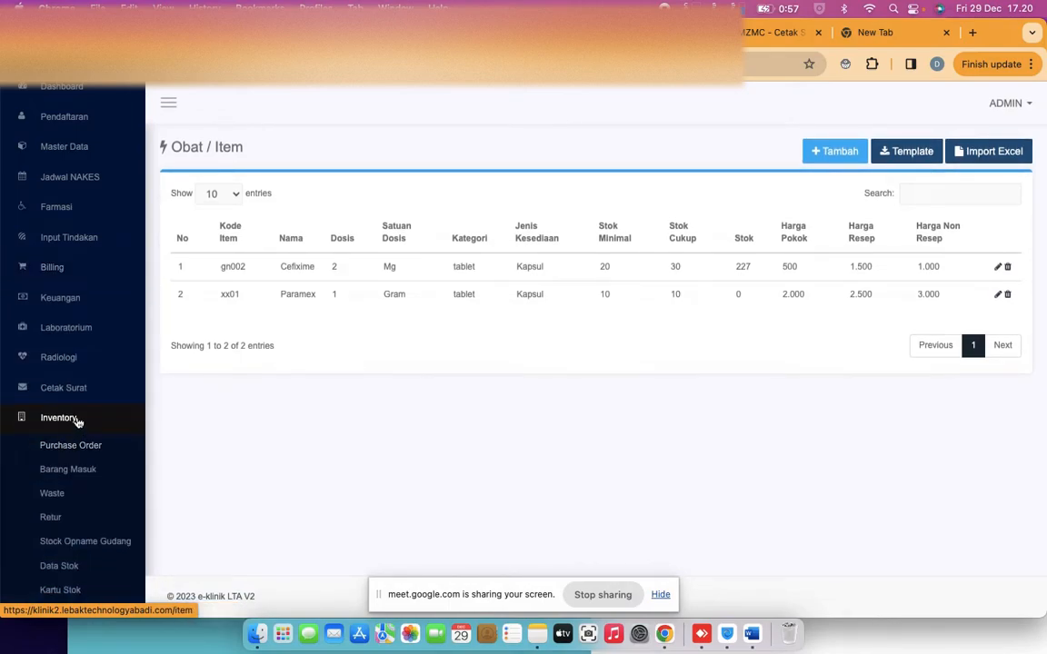
{"action": "scroll", "coordinate": [80, 423], "scroll_direction": "down", "scroll_amount": 2}
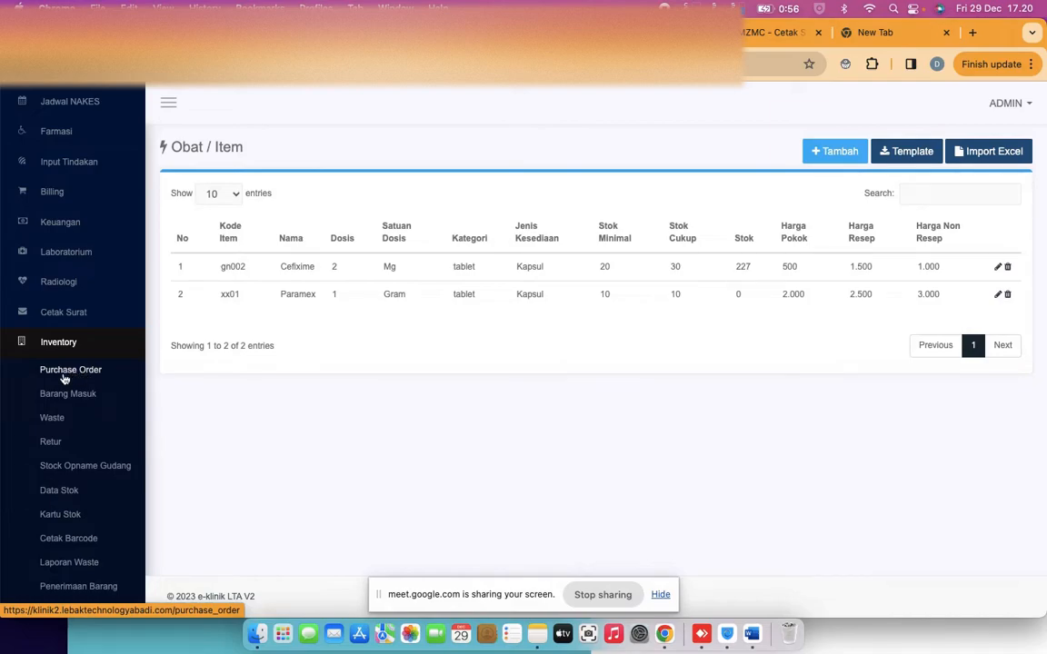
Start a new purchase order and add Paramex as its product
{"action": "left_click", "coordinate": [64, 376]}
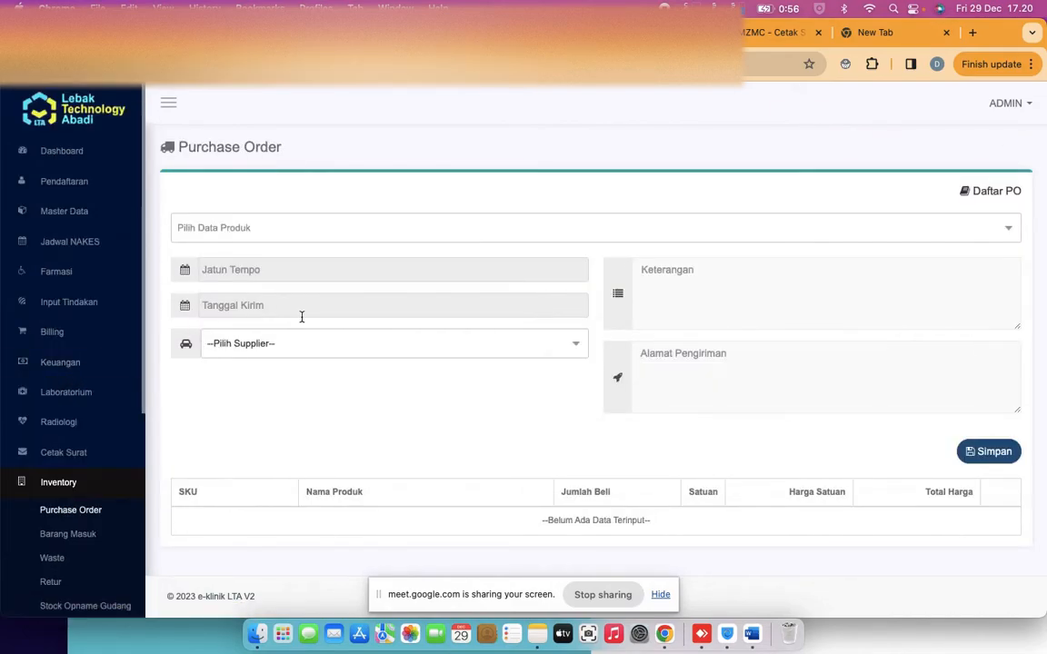
{"action": "left_click", "coordinate": [405, 234]}
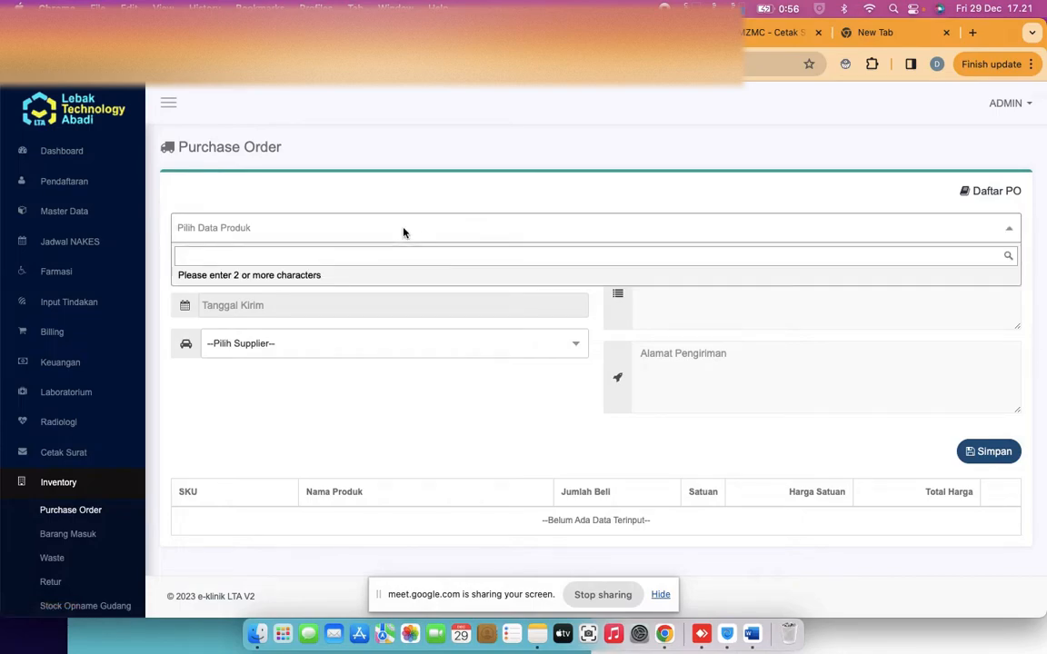
{"action": "type", "text": "caf"}
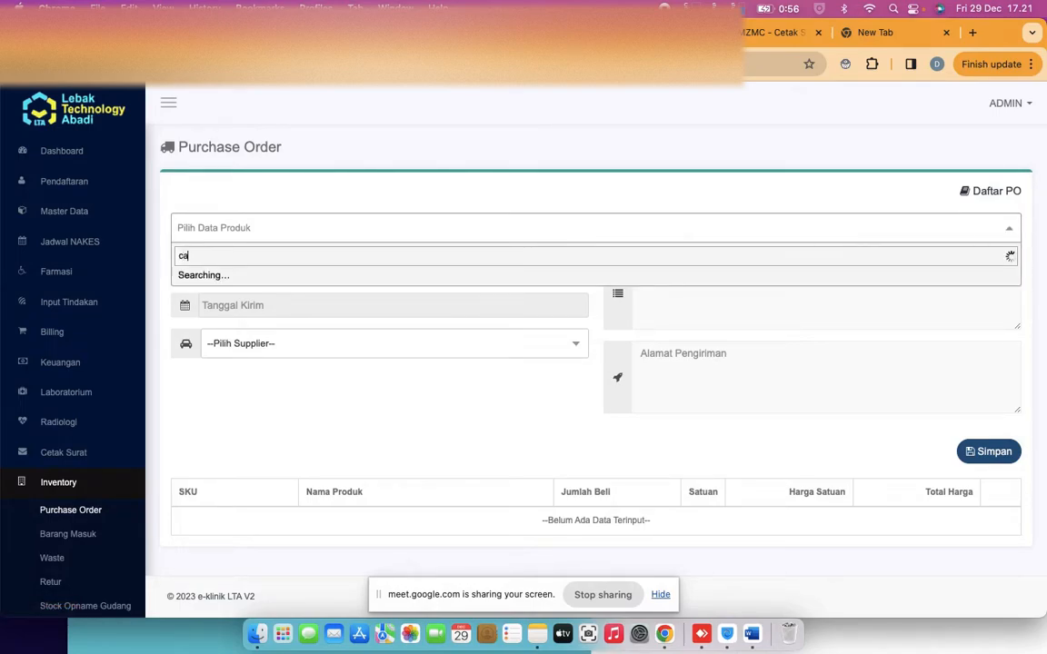
{"action": "key", "text": "BackSpace"}
{"action": "key", "text": "BackSpace"}
{"action": "key", "text": "BackSpace"}
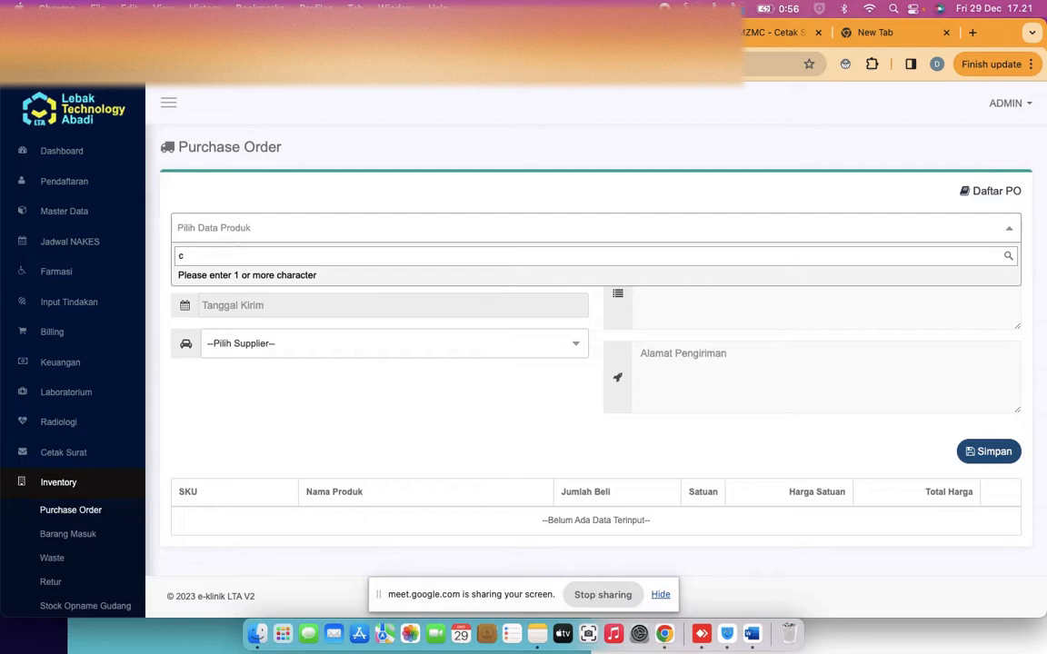
{"action": "type", "text": "par"}
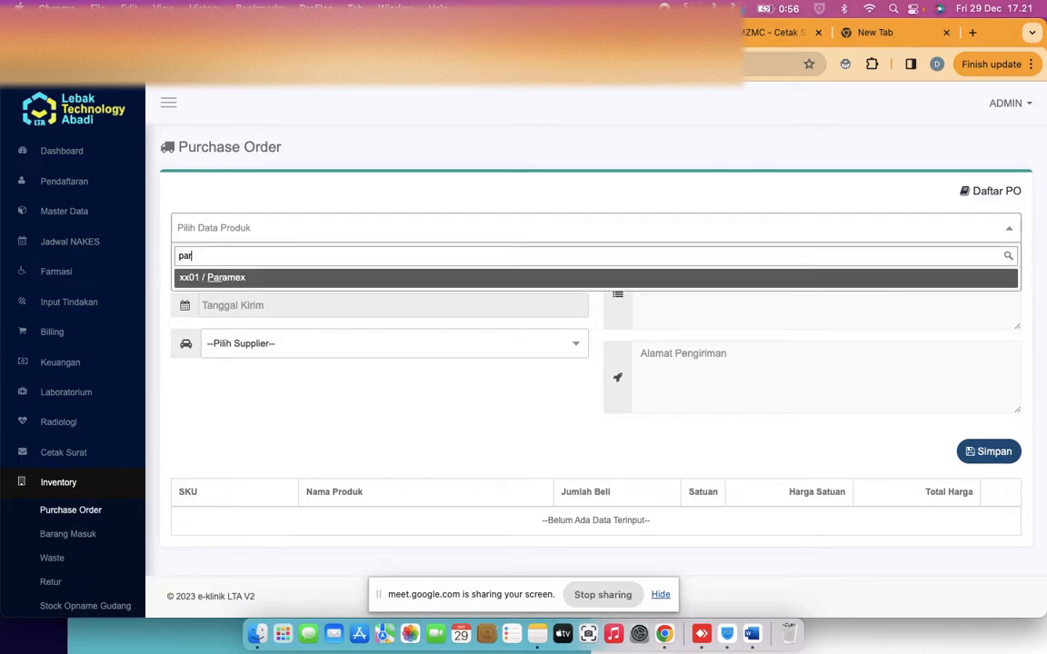
{"action": "left_click", "coordinate": [280, 275]}
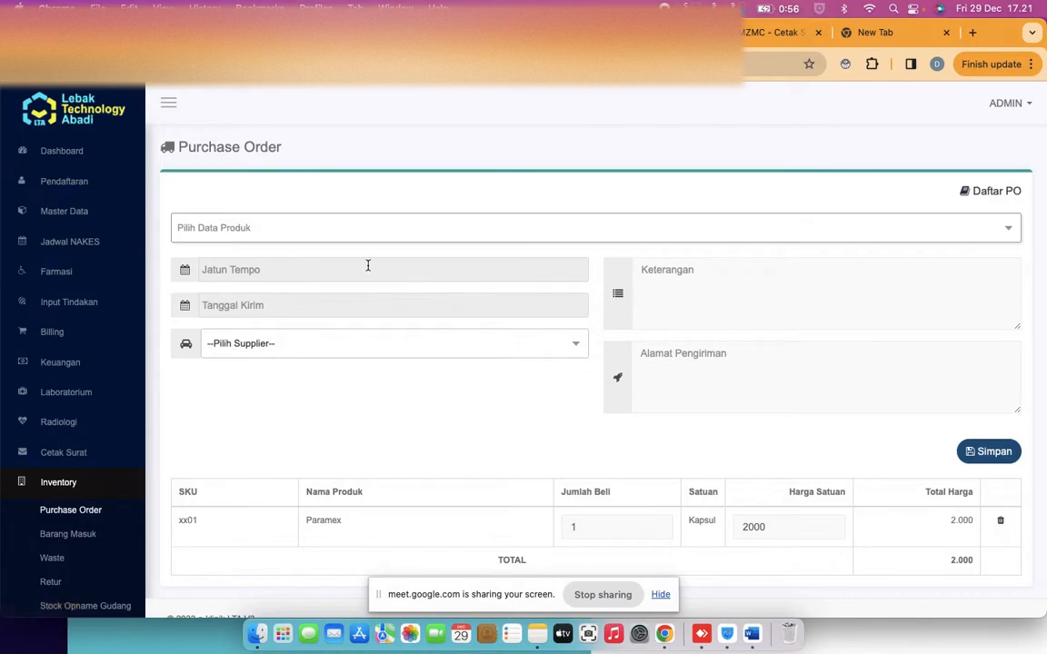
Set due date 20 Dec 2023, delivery 27 Dec 2023, supplier Apotik Gama, Paramex quantity 12
{"action": "left_click", "coordinate": [368, 266]}
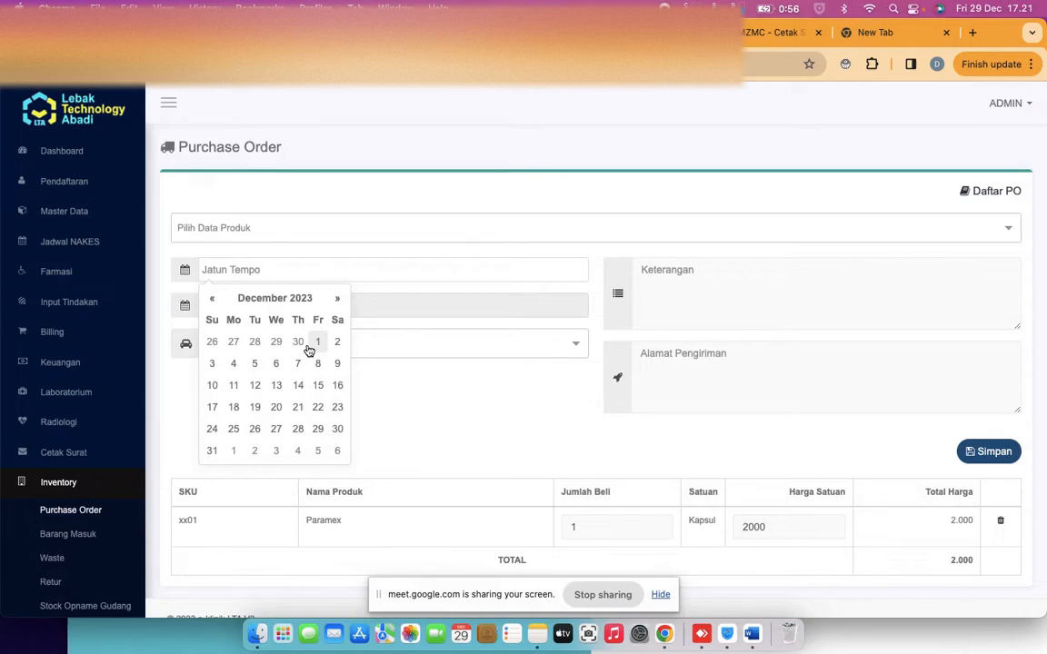
{"action": "left_click", "coordinate": [270, 413]}
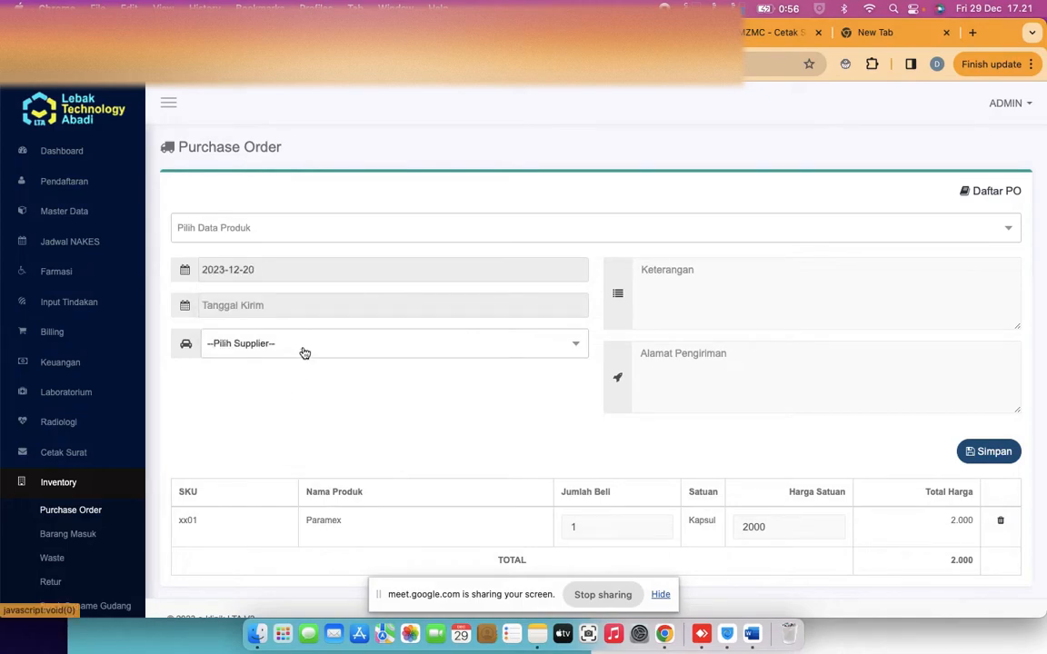
{"action": "left_click", "coordinate": [304, 303]}
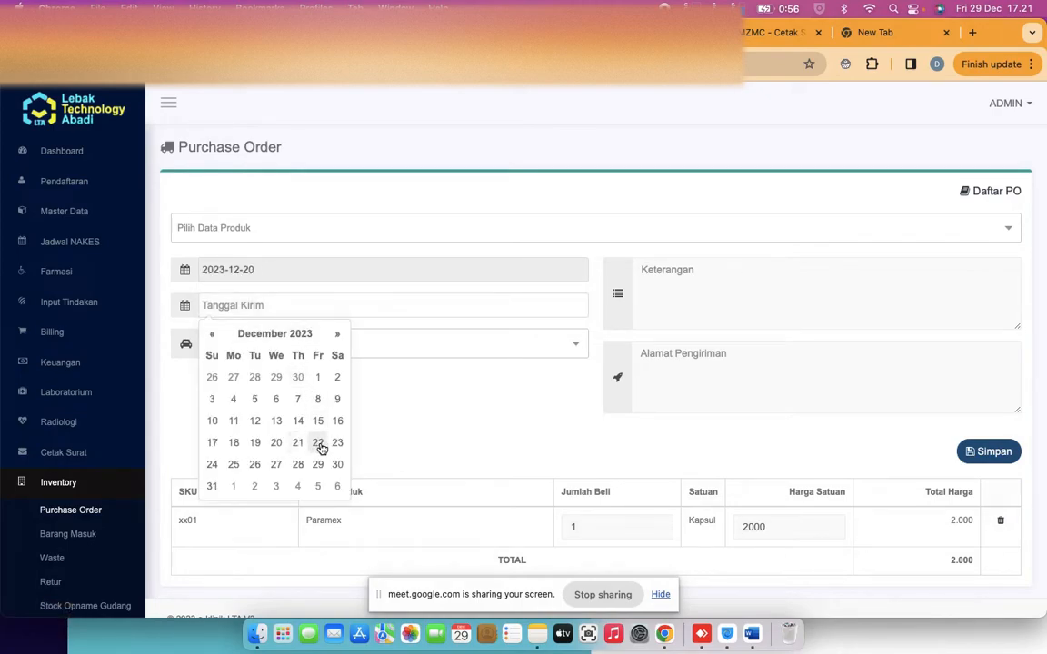
{"action": "left_click", "coordinate": [276, 465]}
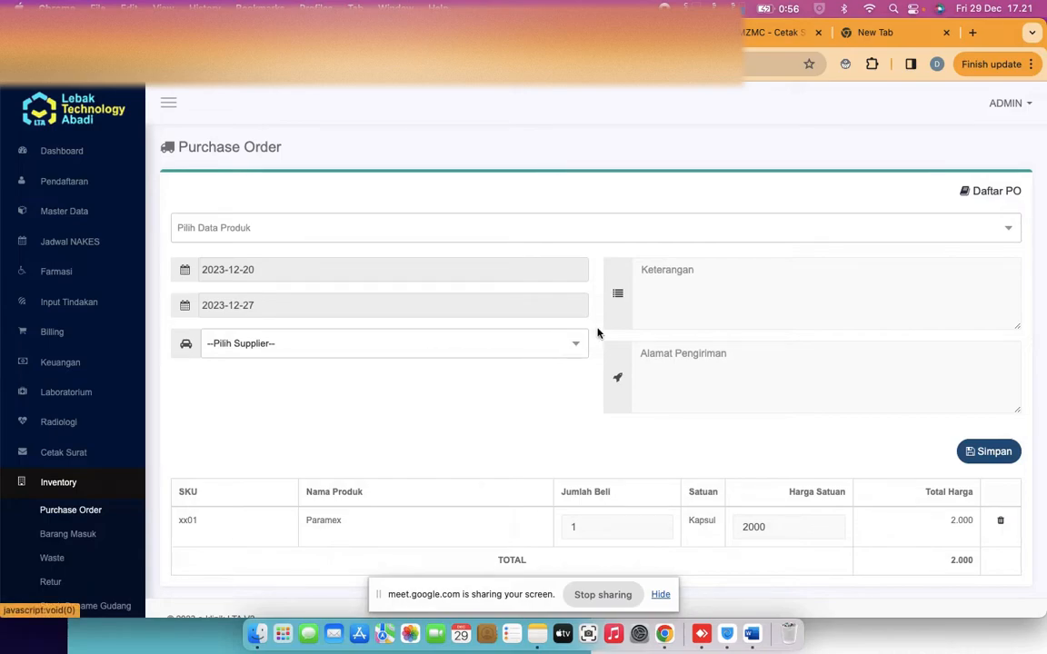
{"action": "left_click", "coordinate": [511, 345]}
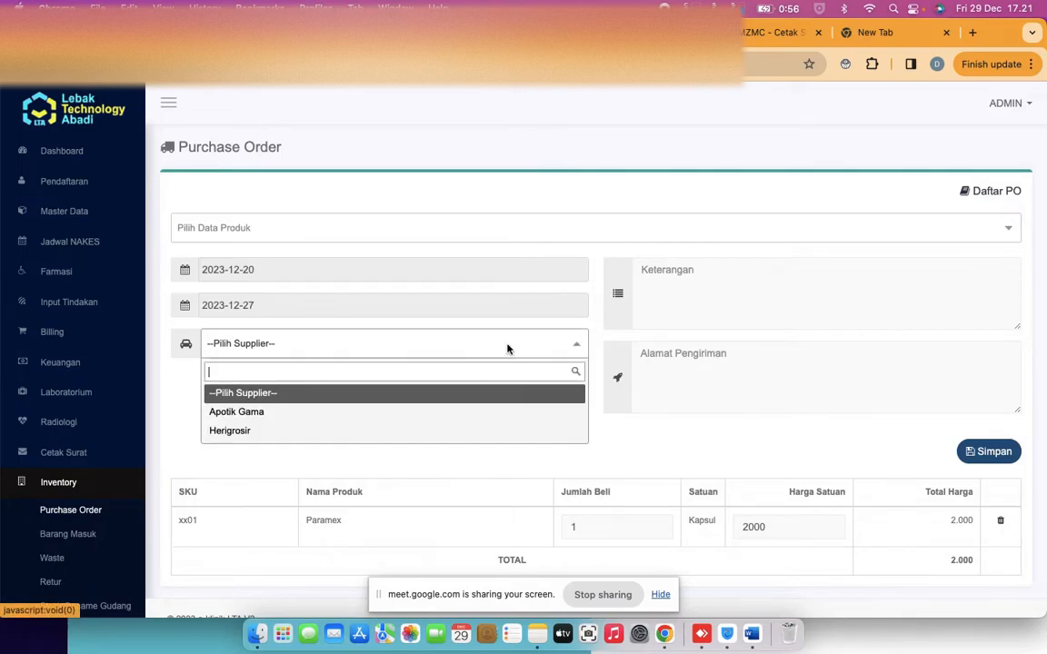
{"action": "left_click", "coordinate": [324, 424]}
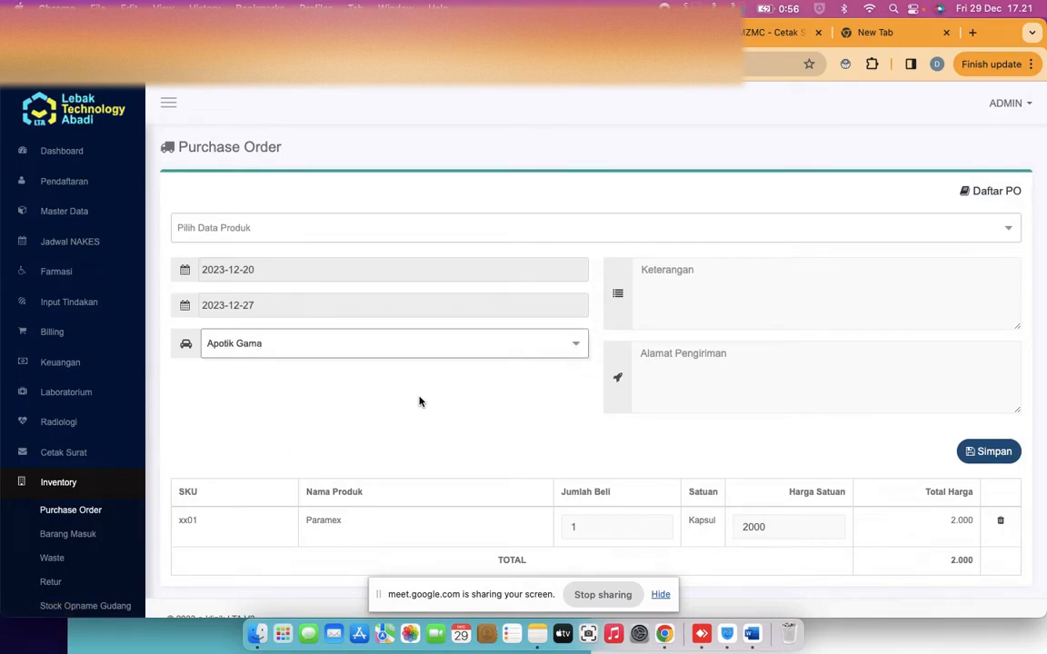
{"action": "scroll", "coordinate": [509, 364], "scroll_direction": "down", "scroll_amount": 1}
{"action": "left_click", "coordinate": [676, 350]}
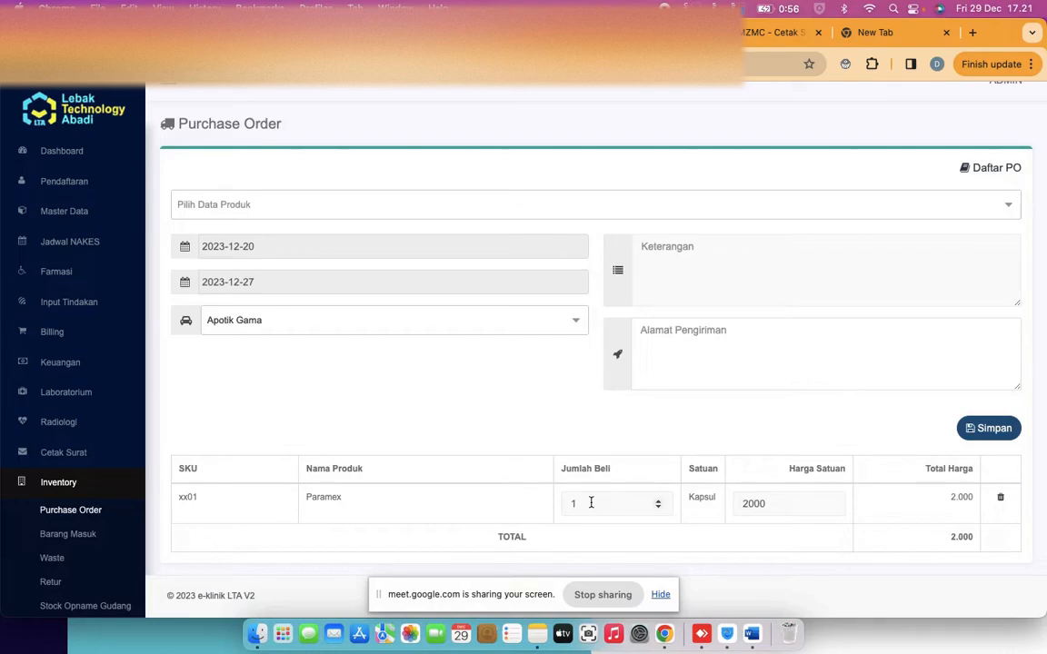
{"action": "left_click_drag", "start_coordinate": [591, 502], "coordinate": [560, 512]}
{"action": "type", "text": "12"}
Save the Apotik Gama purchase order for 12 Paramex at 24.000
{"action": "left_click", "coordinate": [977, 434]}
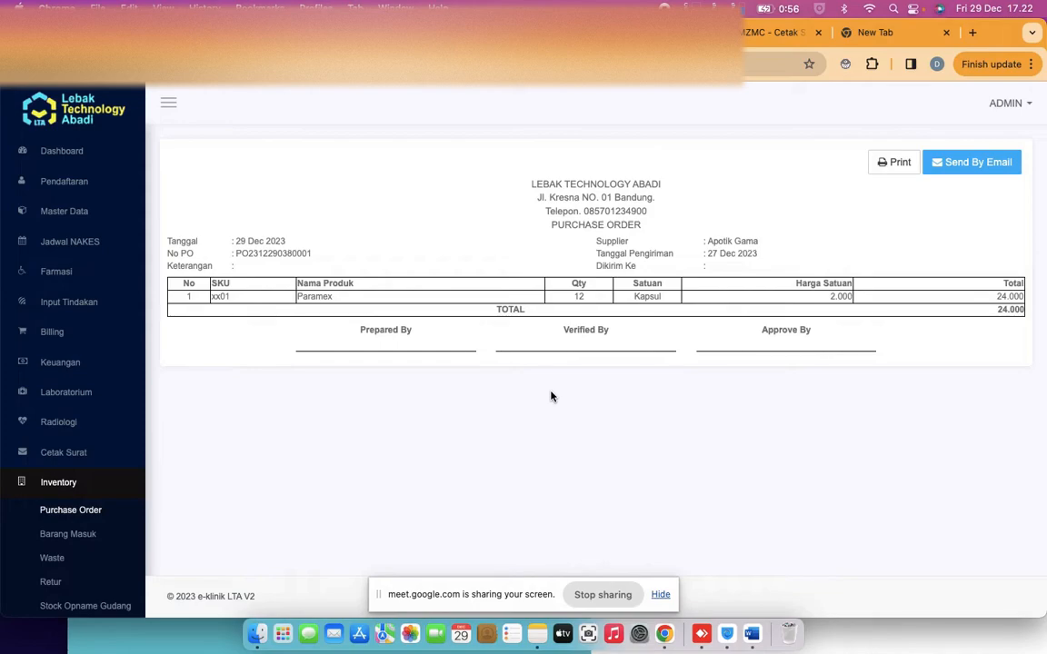
{"action": "left_click", "coordinate": [84, 536]}
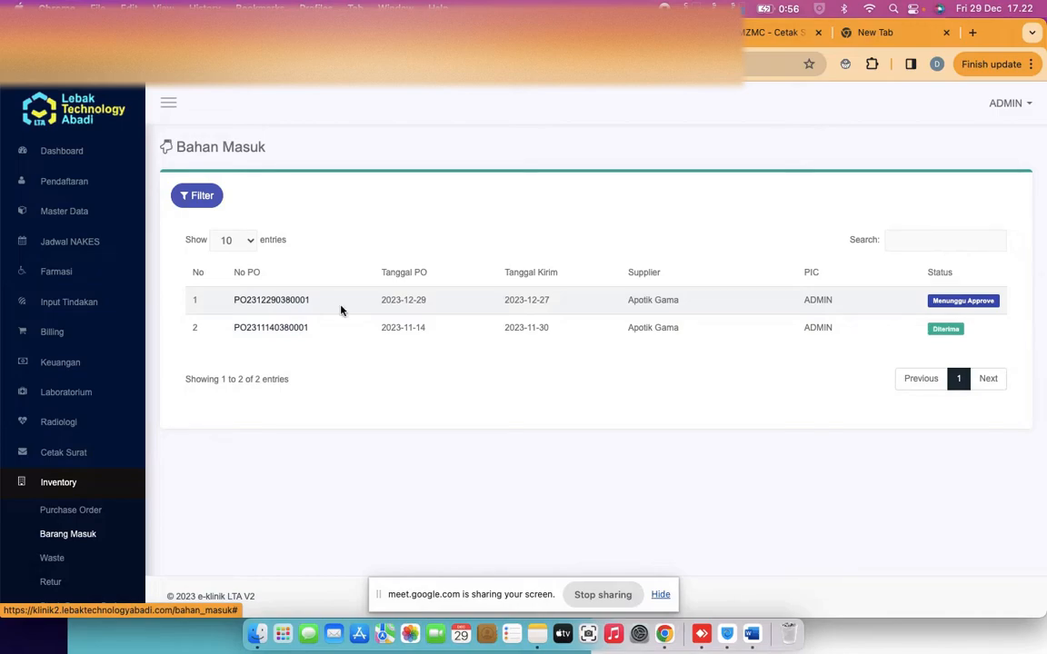
{"action": "left_click", "coordinate": [973, 303]}
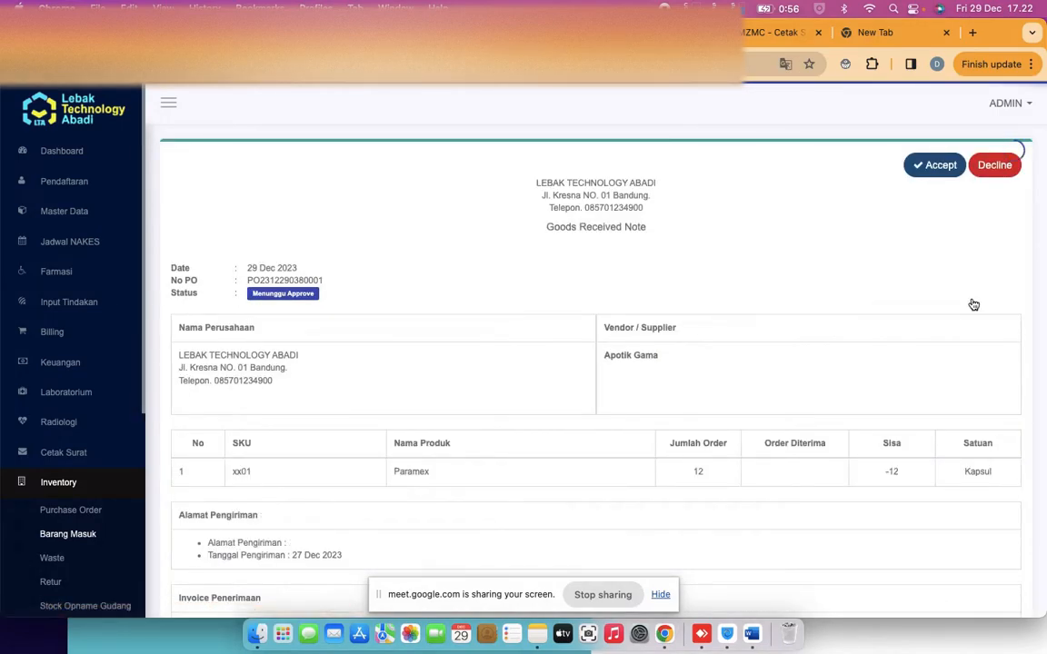
{"action": "scroll", "coordinate": [848, 288], "scroll_direction": "down", "scroll_amount": 3}
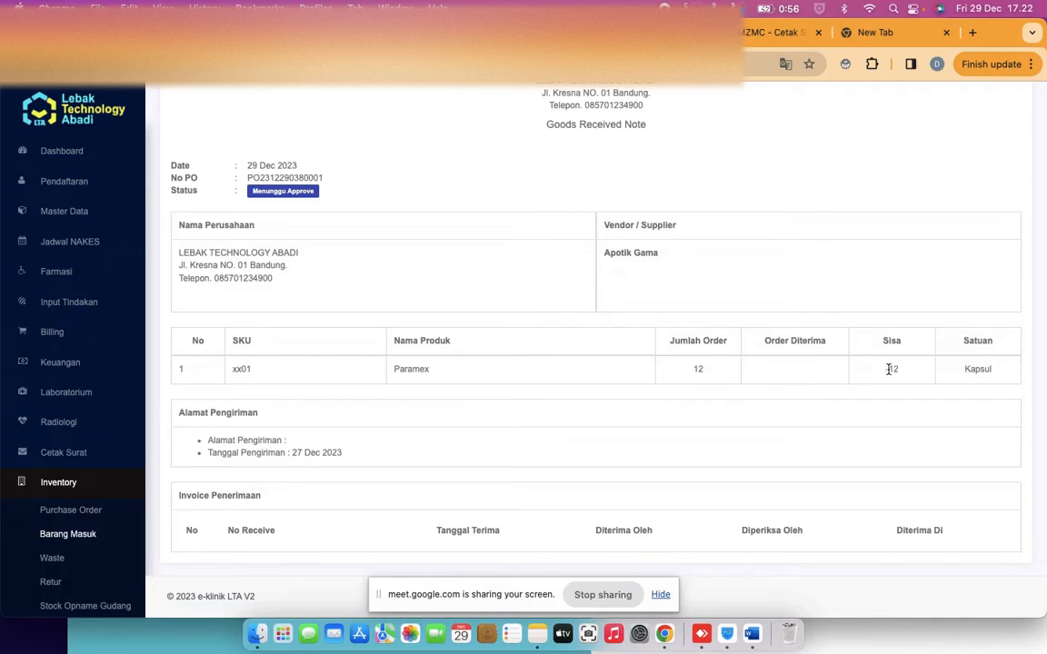
{"action": "left_click_drag", "start_coordinate": [884, 373], "coordinate": [911, 372]}
{"action": "scroll", "coordinate": [787, 389], "scroll_direction": "up", "scroll_amount": 2}
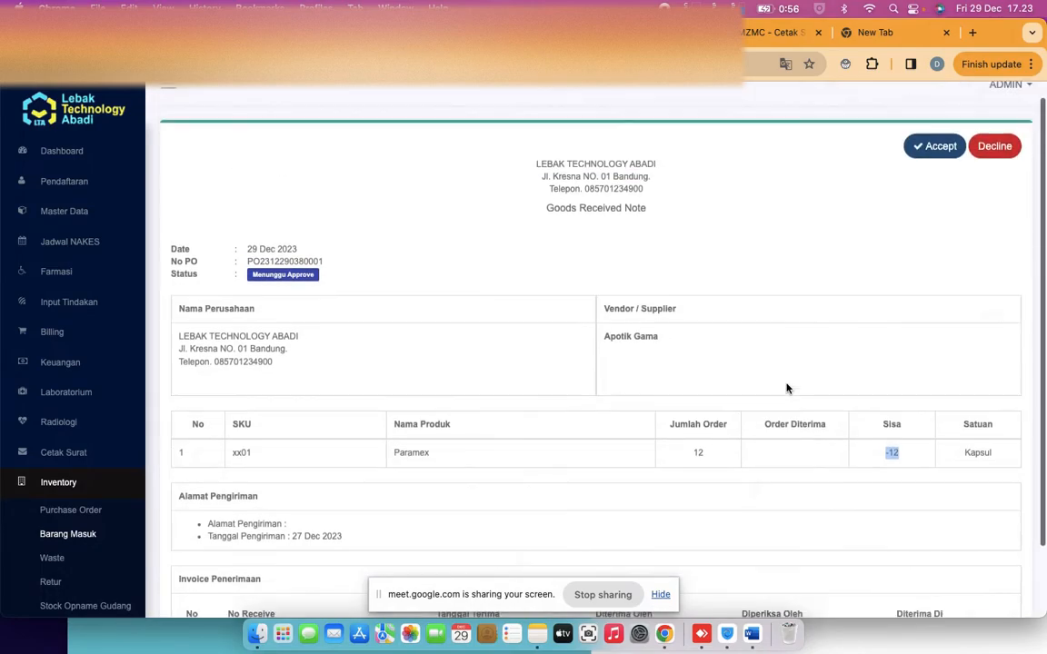
{"action": "scroll", "coordinate": [787, 389], "scroll_direction": "down", "scroll_amount": 2}
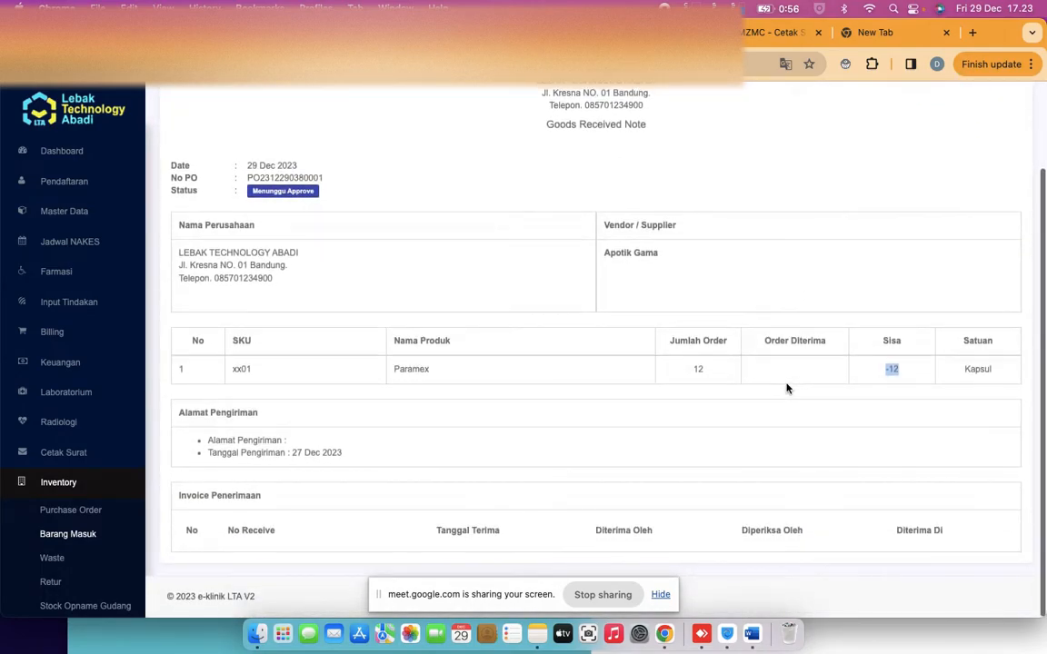
{"action": "scroll", "coordinate": [757, 388], "scroll_direction": "up", "scroll_amount": 2}
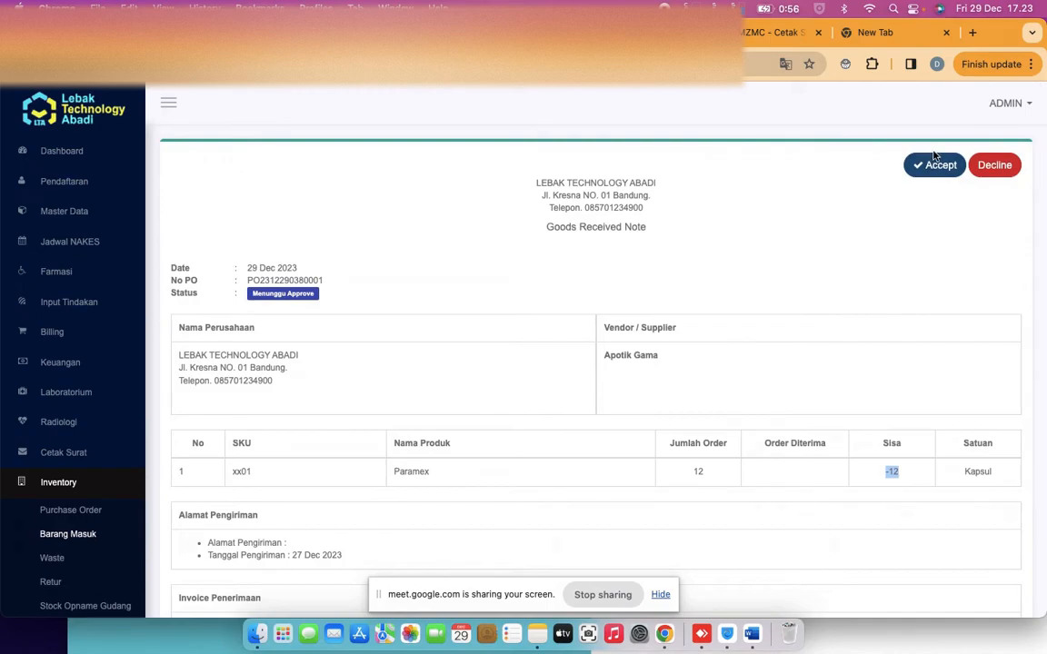
{"action": "left_click", "coordinate": [932, 167]}
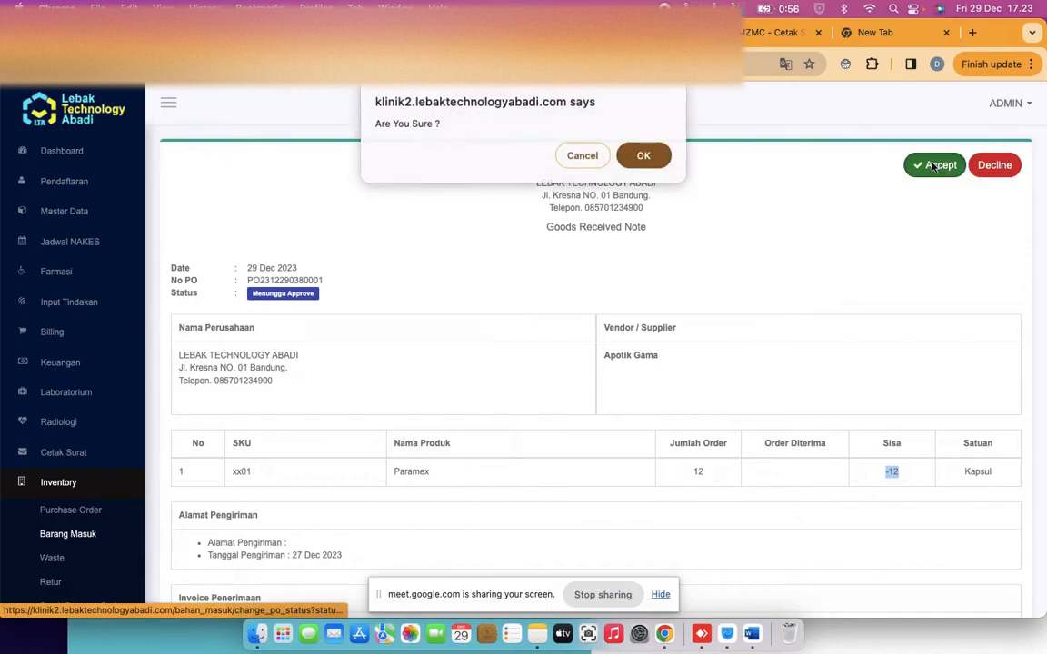
{"action": "left_click", "coordinate": [641, 160]}
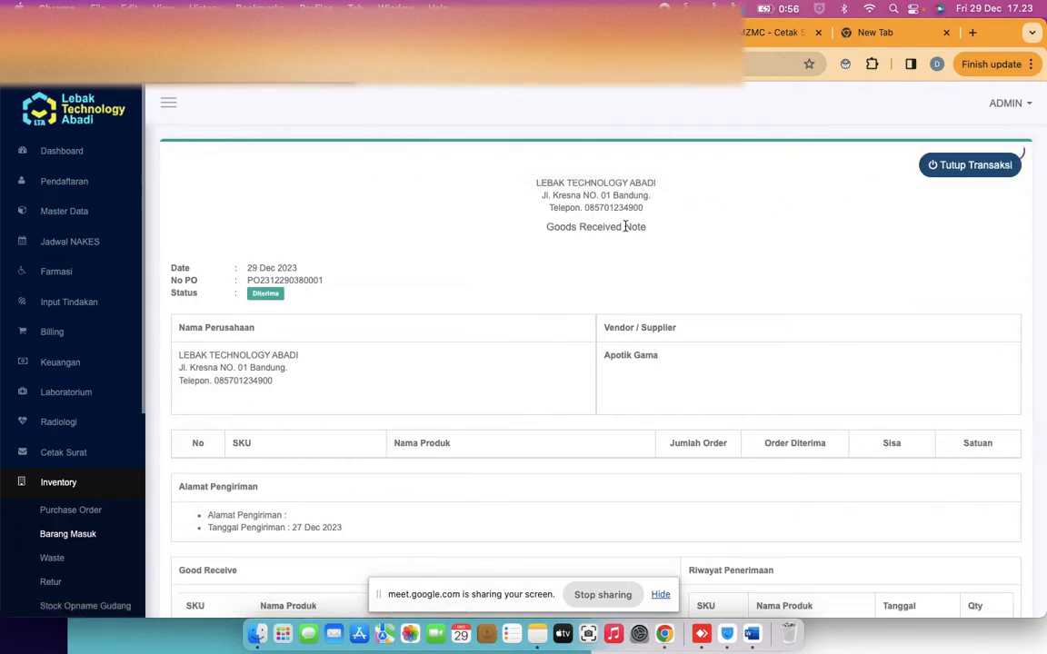
Enter 12 received Paramex with expiry date 30 December 2023
{"action": "scroll", "coordinate": [625, 226], "scroll_direction": "down", "scroll_amount": 5}
{"action": "scroll", "coordinate": [625, 227], "scroll_direction": "down", "scroll_amount": 1}
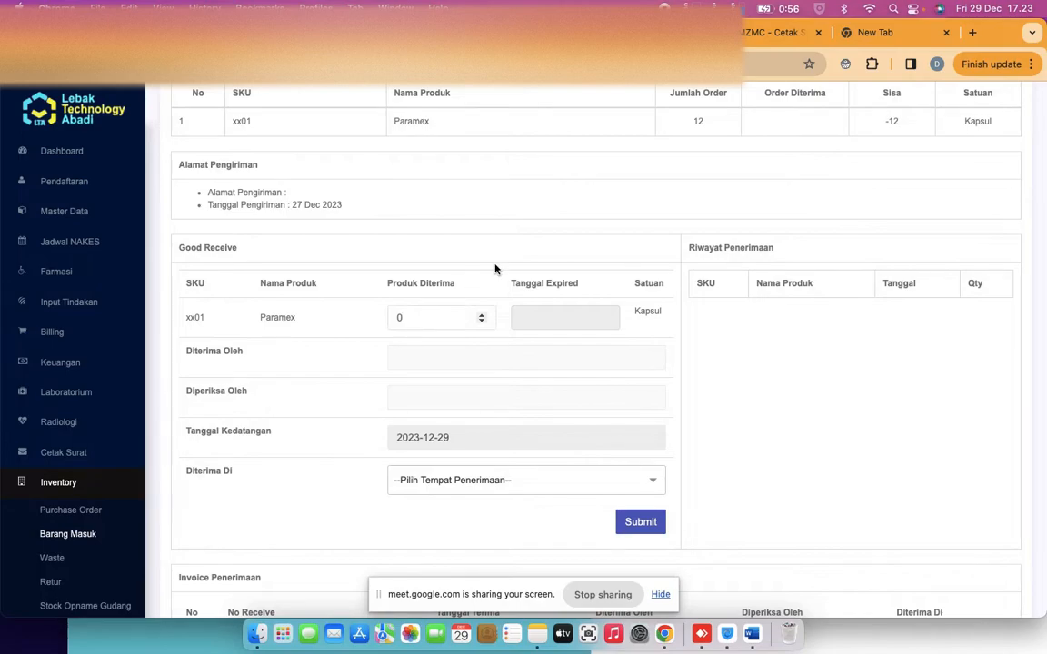
{"action": "scroll", "coordinate": [445, 241], "scroll_direction": "up", "scroll_amount": 1}
{"action": "left_click", "coordinate": [427, 352]}
{"action": "key", "text": "BackSpace"}
{"action": "type", "text": "12"}
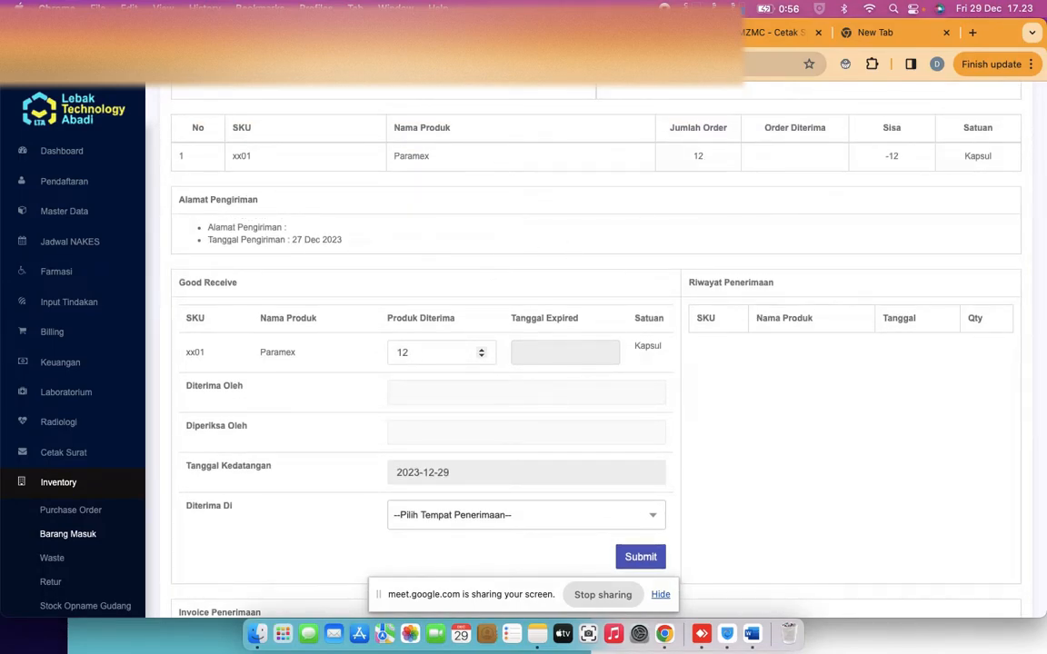
{"action": "left_click", "coordinate": [555, 355]}
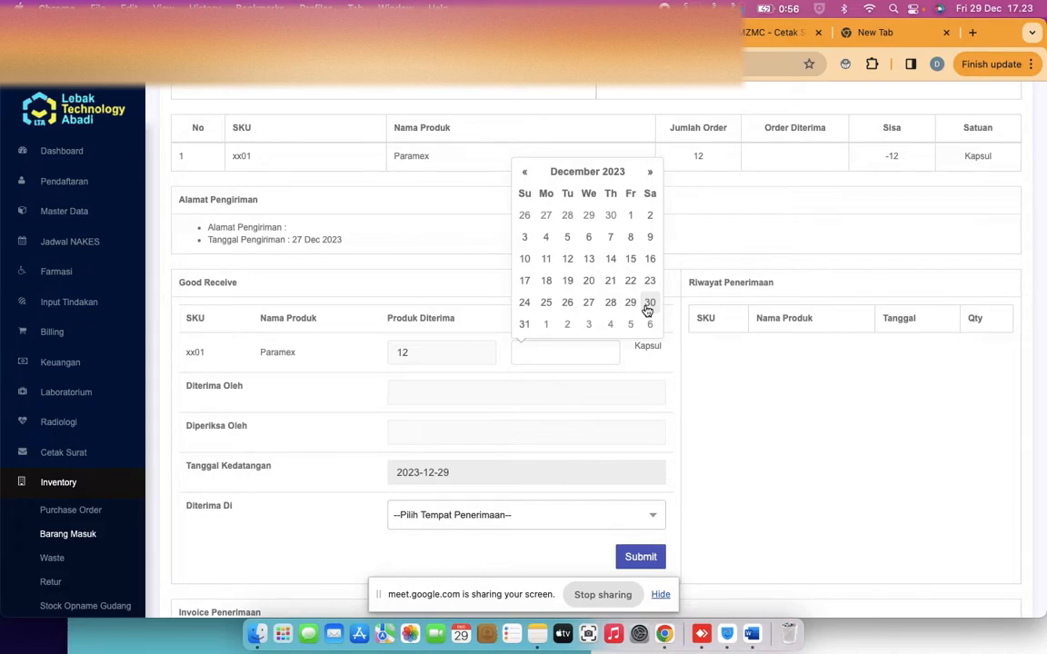
{"action": "left_click", "coordinate": [648, 303]}
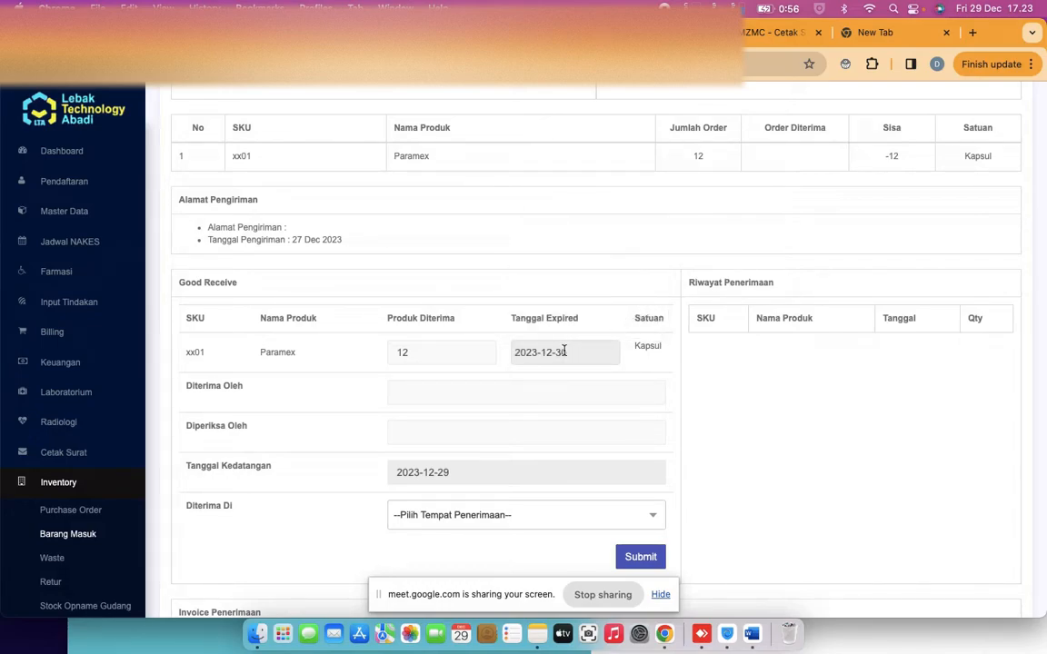
Fill in receiver and checker, choose Gudang as receiving location, and submit the receipt
{"action": "left_click", "coordinate": [500, 389]}
{"action": "type", "text": "admi"}
{"action": "type", "text": "admin"}
{"action": "left_click", "coordinate": [440, 514]}
{"action": "scroll", "coordinate": [466, 529], "scroll_direction": "down", "scroll_amount": 1}
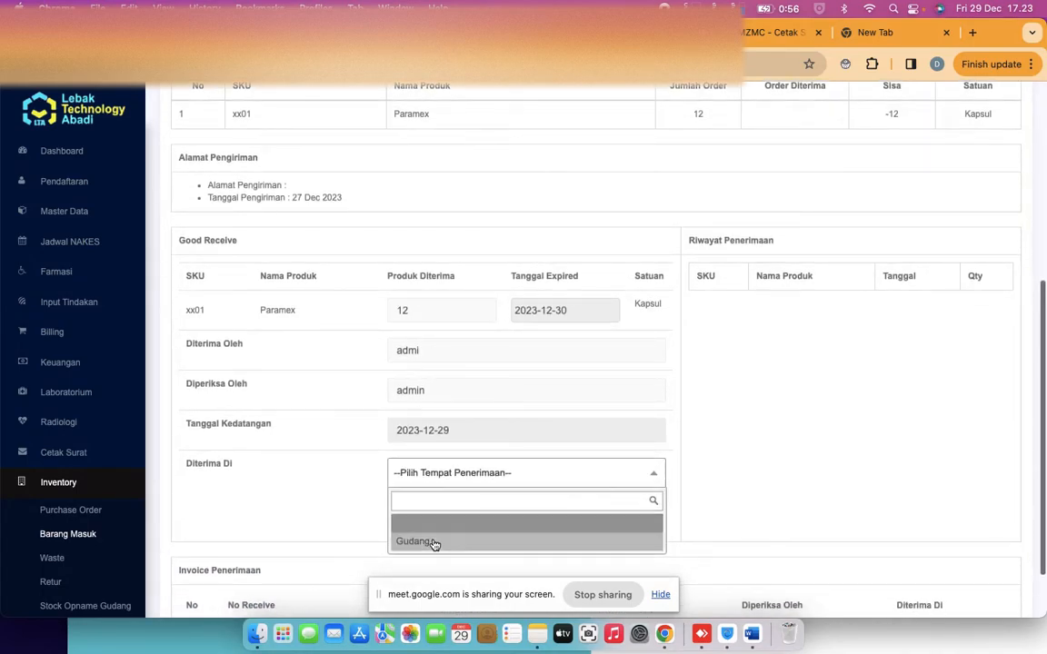
{"action": "left_click", "coordinate": [434, 547]}
{"action": "scroll", "coordinate": [583, 396], "scroll_direction": "down", "scroll_amount": 1}
{"action": "scroll", "coordinate": [528, 458], "scroll_direction": "up", "scroll_amount": 3}
{"action": "scroll", "coordinate": [509, 436], "scroll_direction": "down", "scroll_amount": 1}
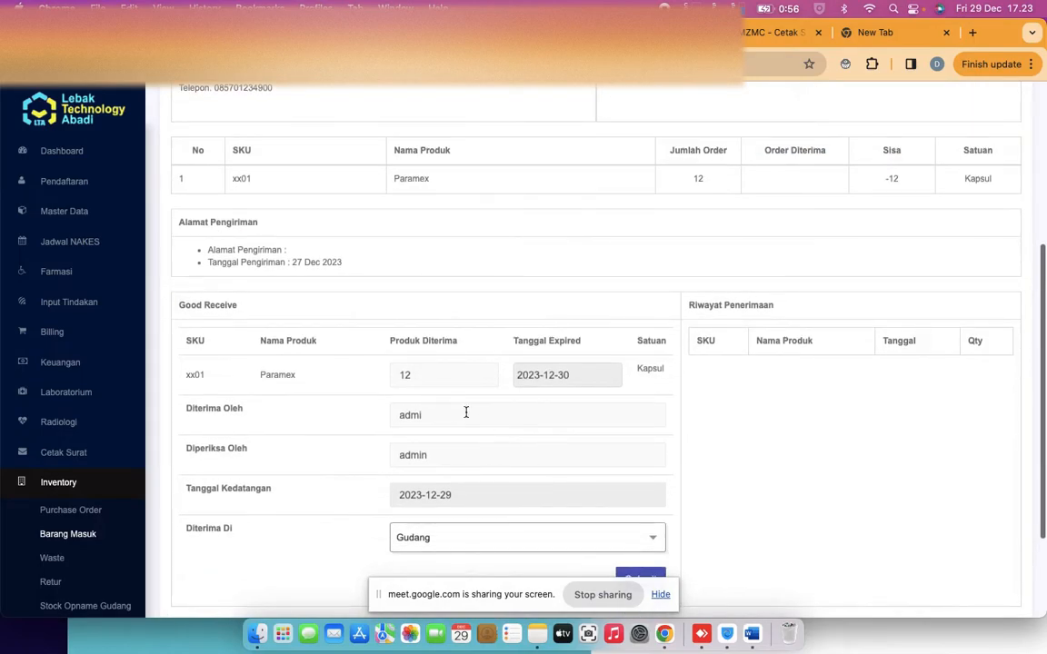
{"action": "left_click", "coordinate": [426, 373]}
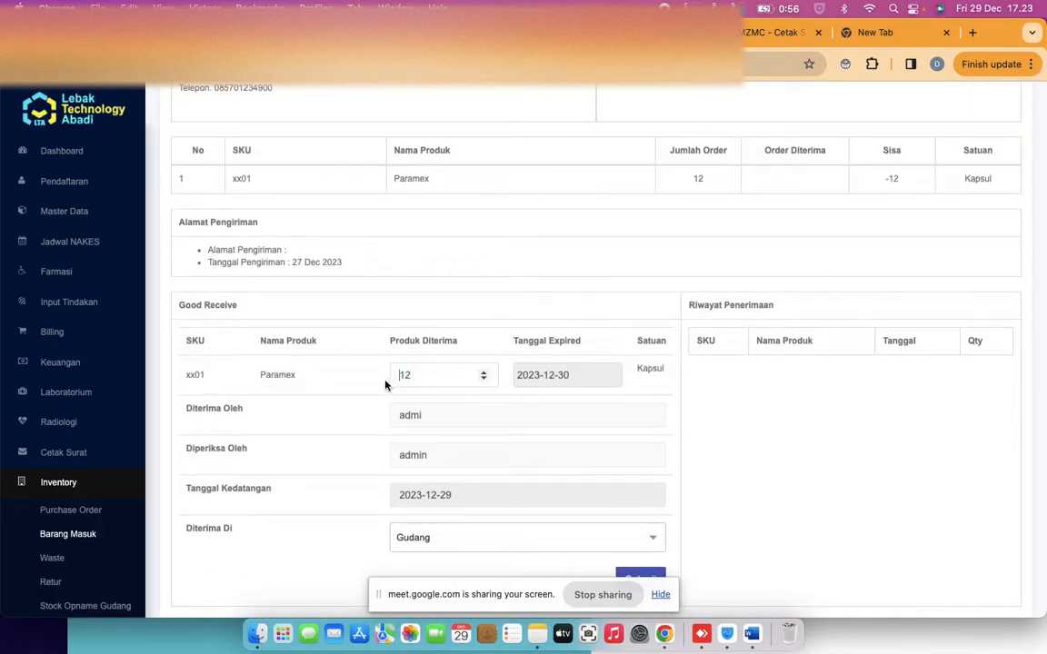
{"action": "scroll", "coordinate": [385, 385], "scroll_direction": "down", "scroll_amount": 2}
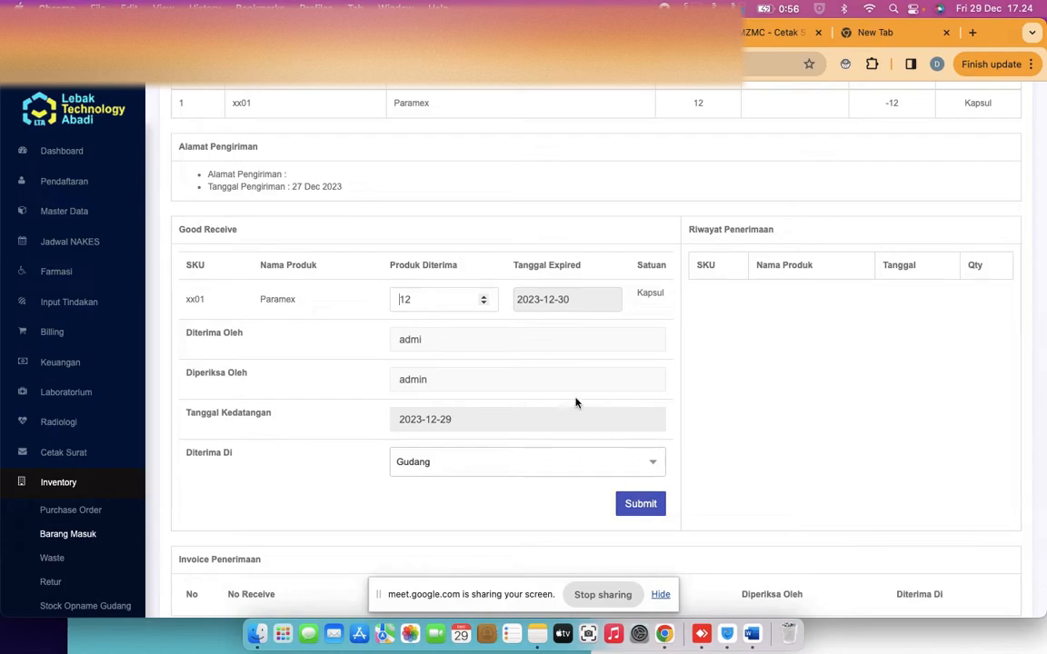
{"action": "left_click", "coordinate": [644, 509]}
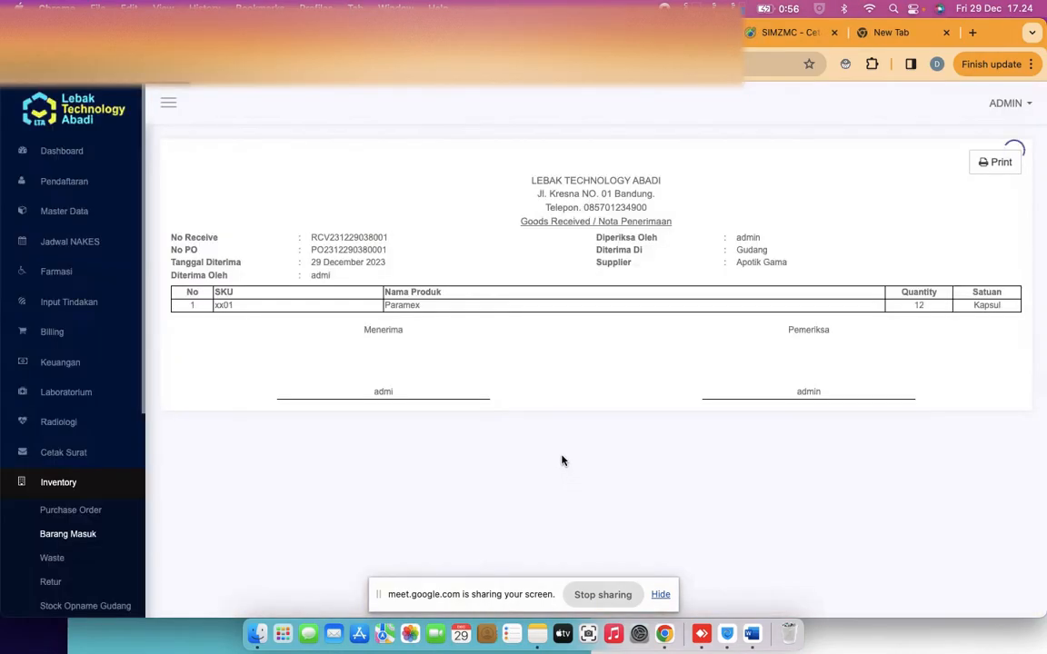
Open the Data Stok warehouse report and confirm Paramex's last stock is now 12
{"action": "double_click", "coordinate": [917, 306]}
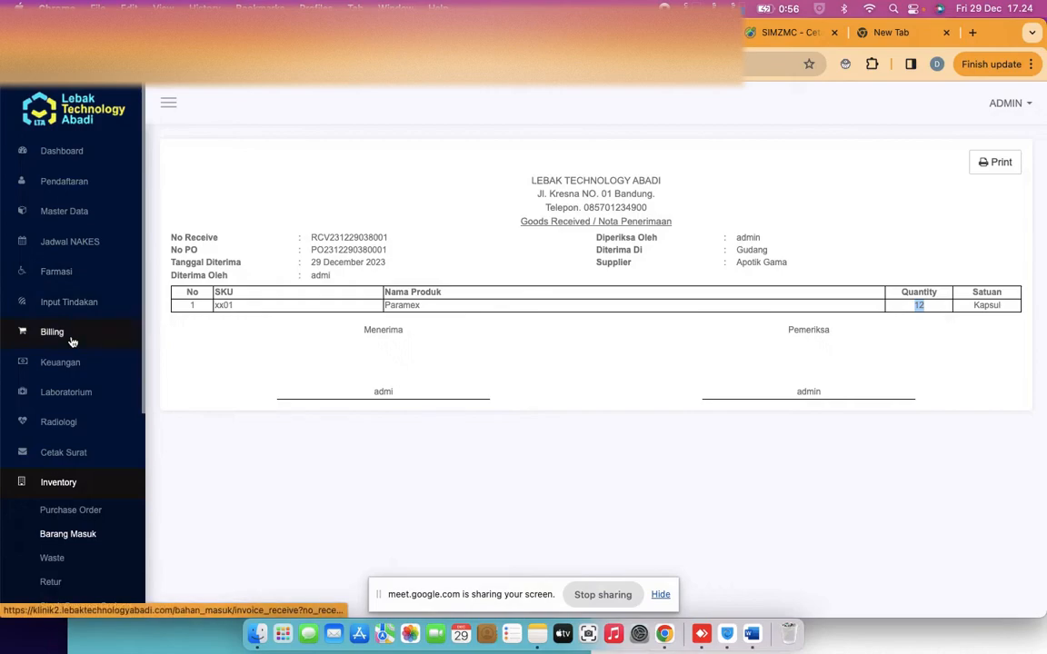
{"action": "scroll", "coordinate": [71, 340], "scroll_direction": "down", "scroll_amount": 3}
{"action": "scroll", "coordinate": [73, 364], "scroll_direction": "down", "scroll_amount": 4}
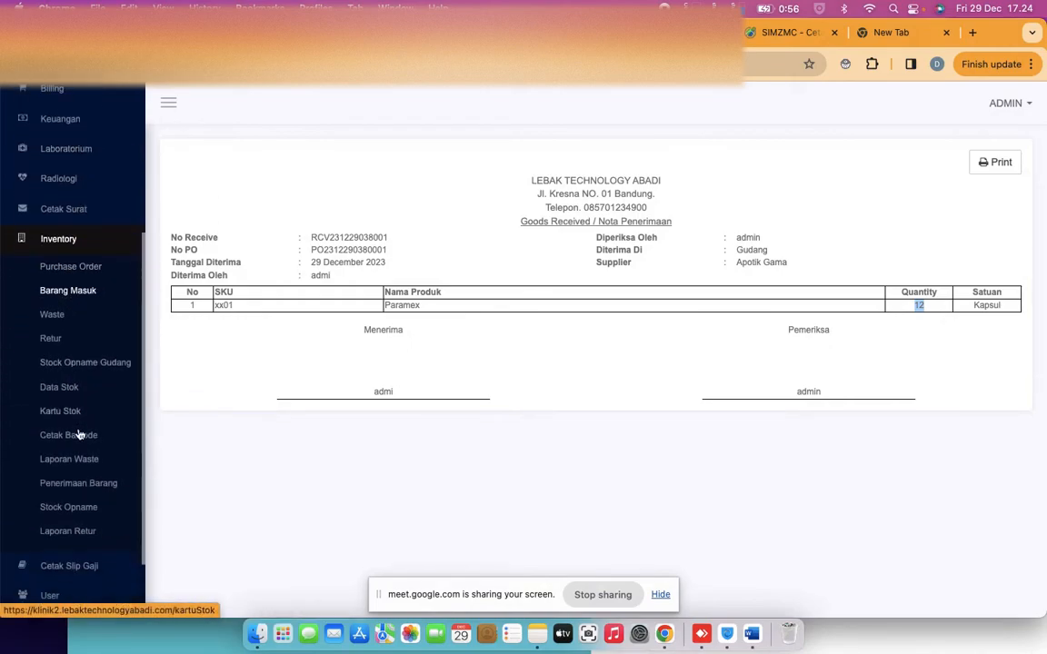
{"action": "left_click", "coordinate": [70, 383]}
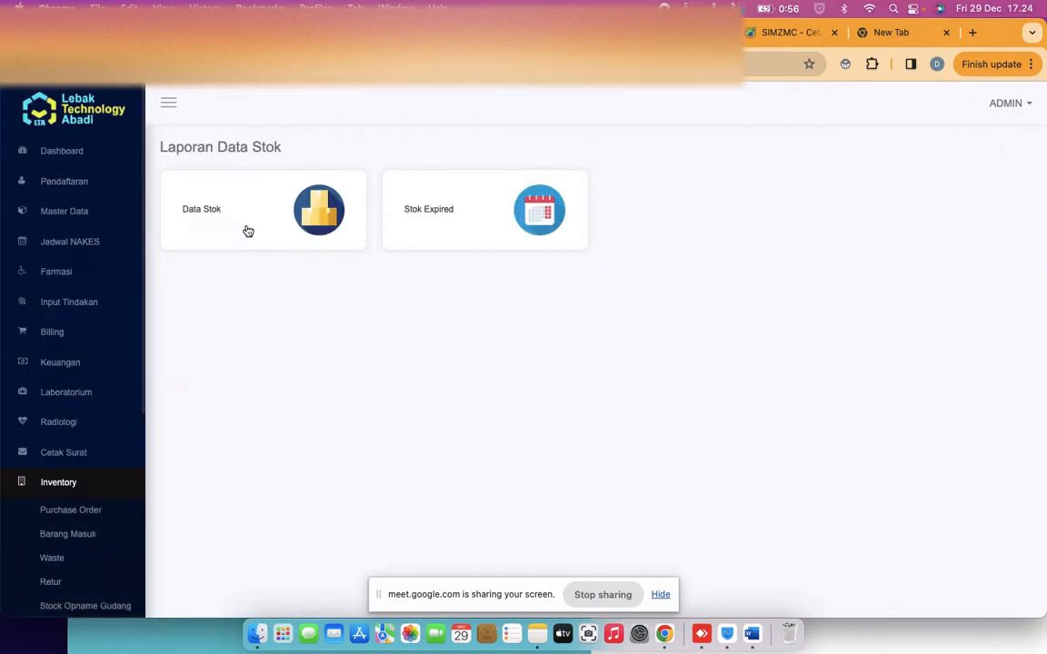
{"action": "left_click", "coordinate": [246, 230]}
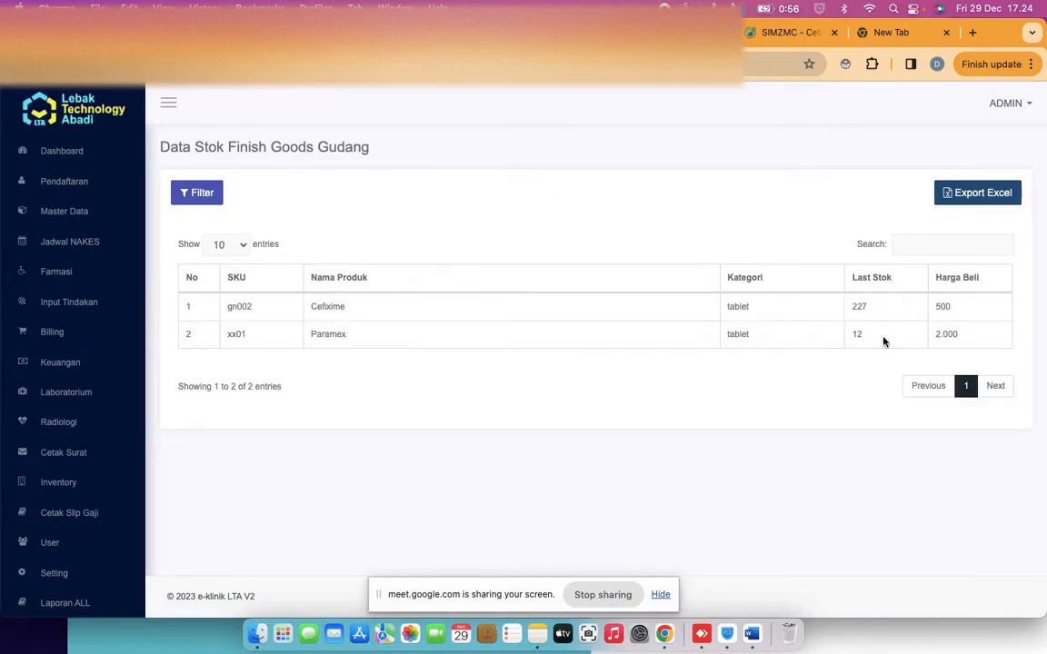
{"action": "left_click_drag", "start_coordinate": [873, 334], "coordinate": [816, 336]}
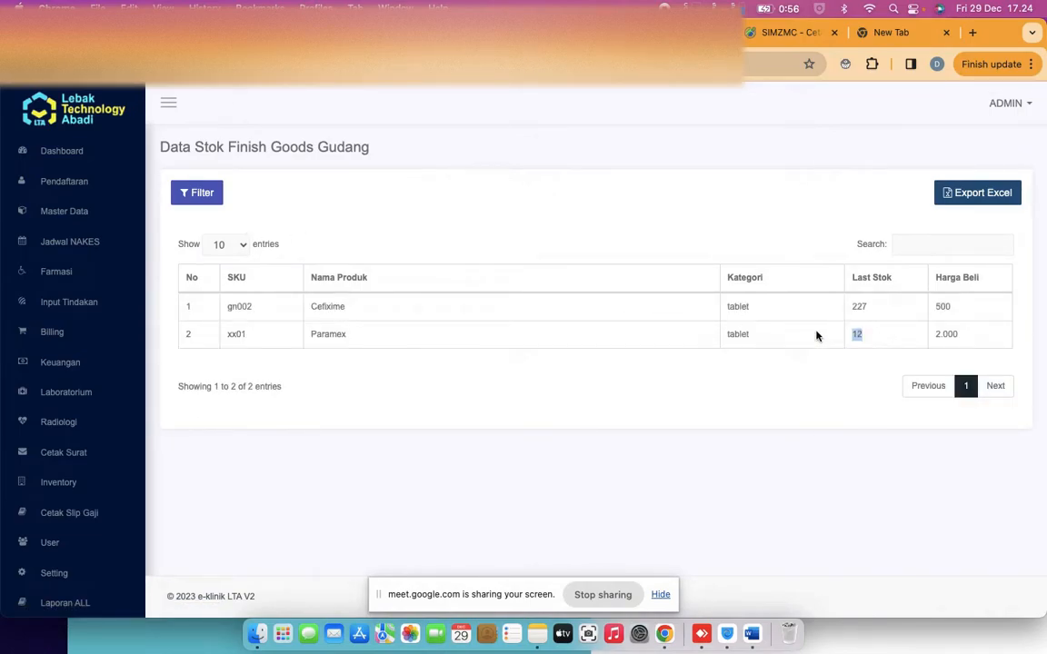
{"action": "left_click", "coordinate": [55, 212]}
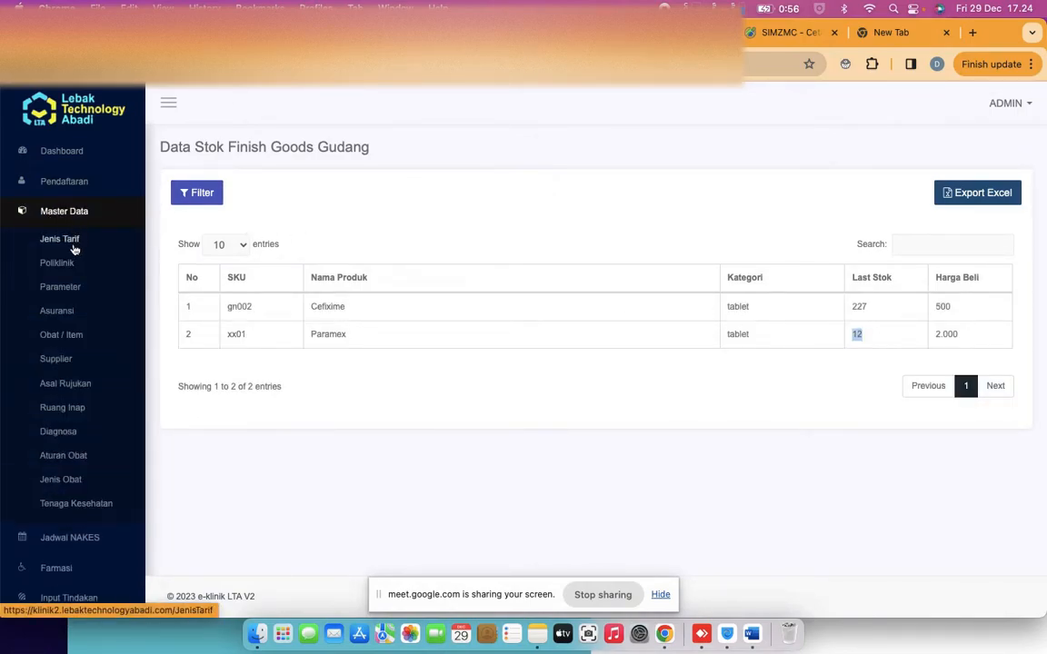
Open Master Data > Obat / Item and check Paramex's stock reads 12, Cefixime 227
{"action": "left_click", "coordinate": [62, 335]}
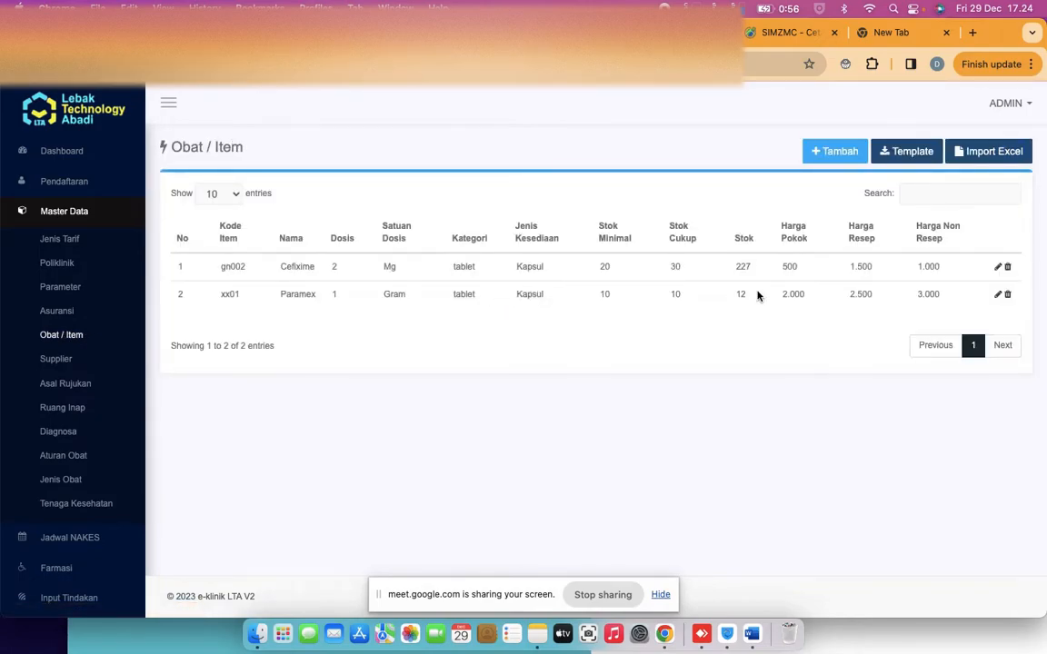
{"action": "double_click", "coordinate": [737, 292]}
{"action": "scroll", "coordinate": [85, 340], "scroll_direction": "down", "scroll_amount": 5}
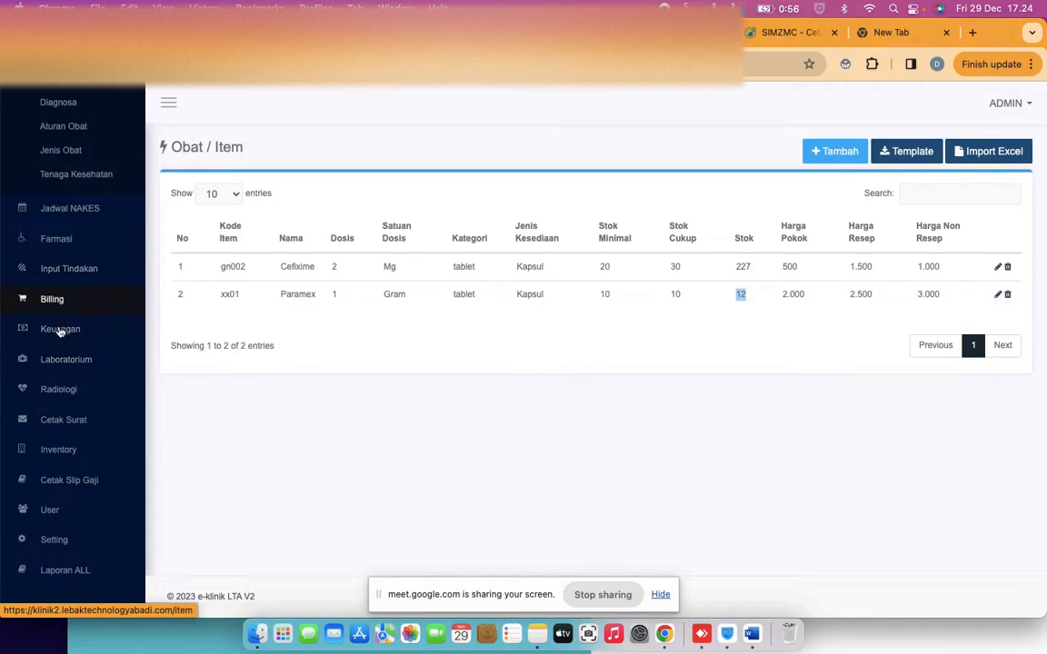
{"action": "left_click", "coordinate": [60, 330]}
{"action": "scroll", "coordinate": [60, 337], "scroll_direction": "down", "scroll_amount": 5}
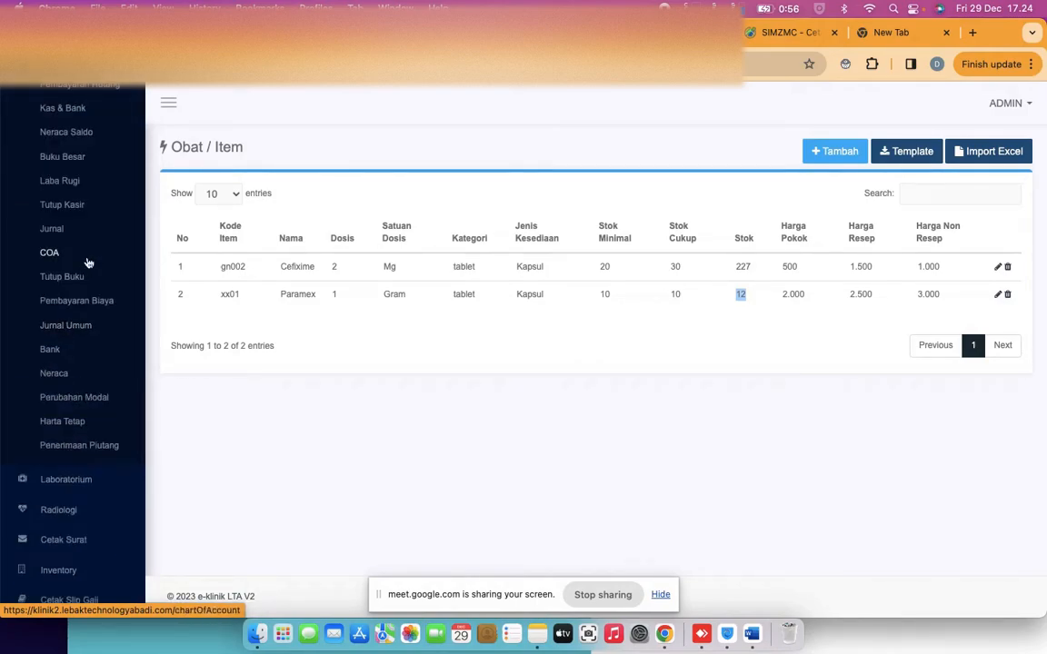
{"action": "scroll", "coordinate": [88, 262], "scroll_direction": "up", "scroll_amount": 3}
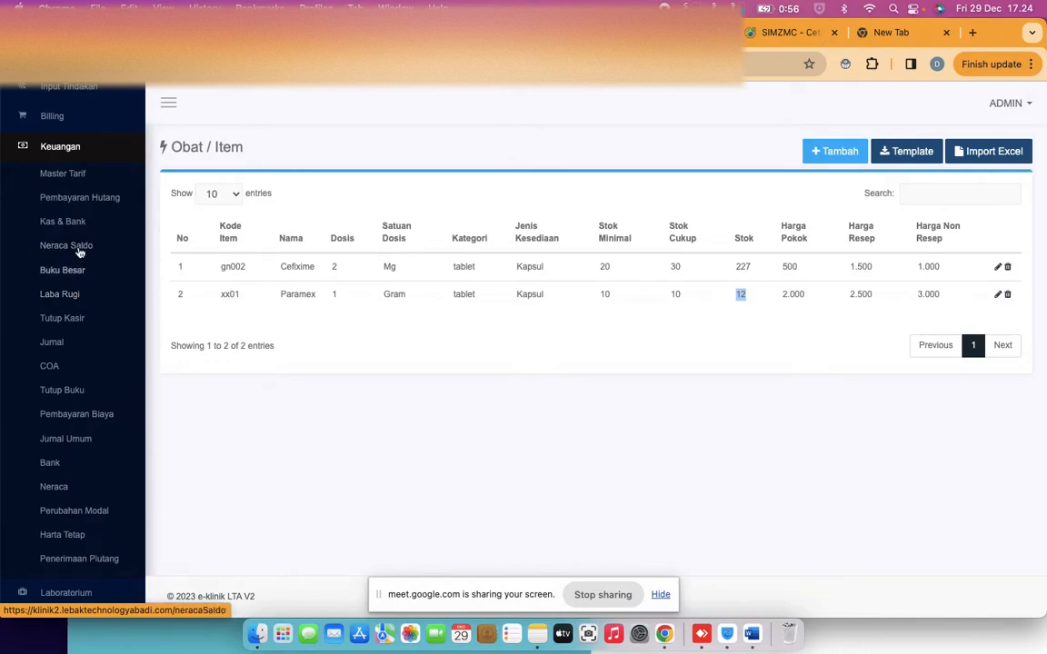
{"action": "left_click", "coordinate": [73, 197]}
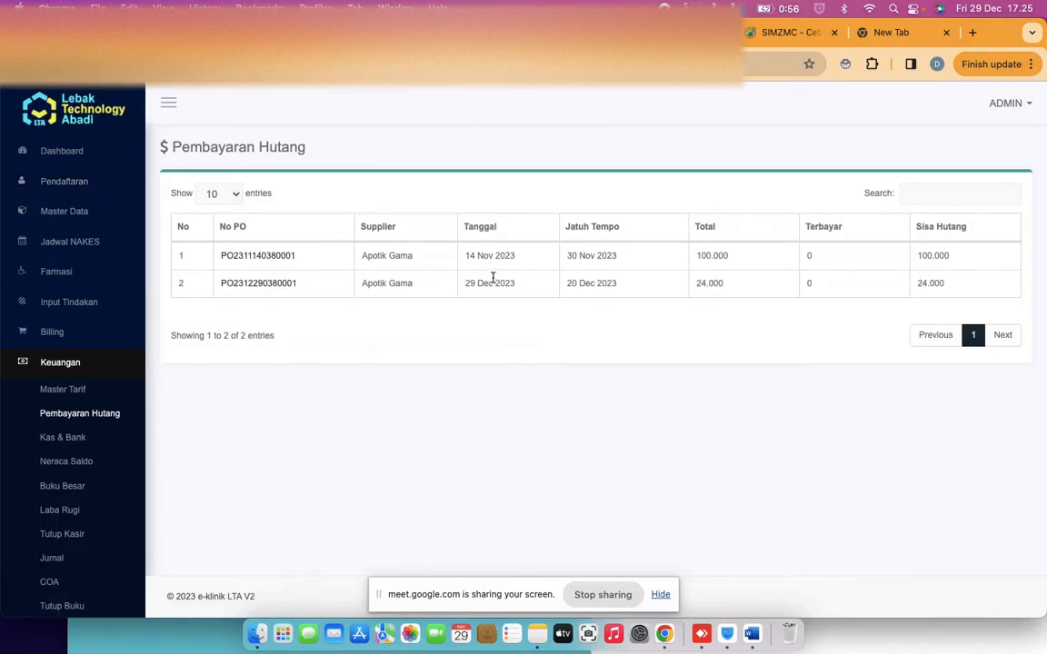
{"action": "left_click", "coordinate": [260, 287]}
{"action": "scroll", "coordinate": [487, 283], "scroll_direction": "down", "scroll_amount": 1}
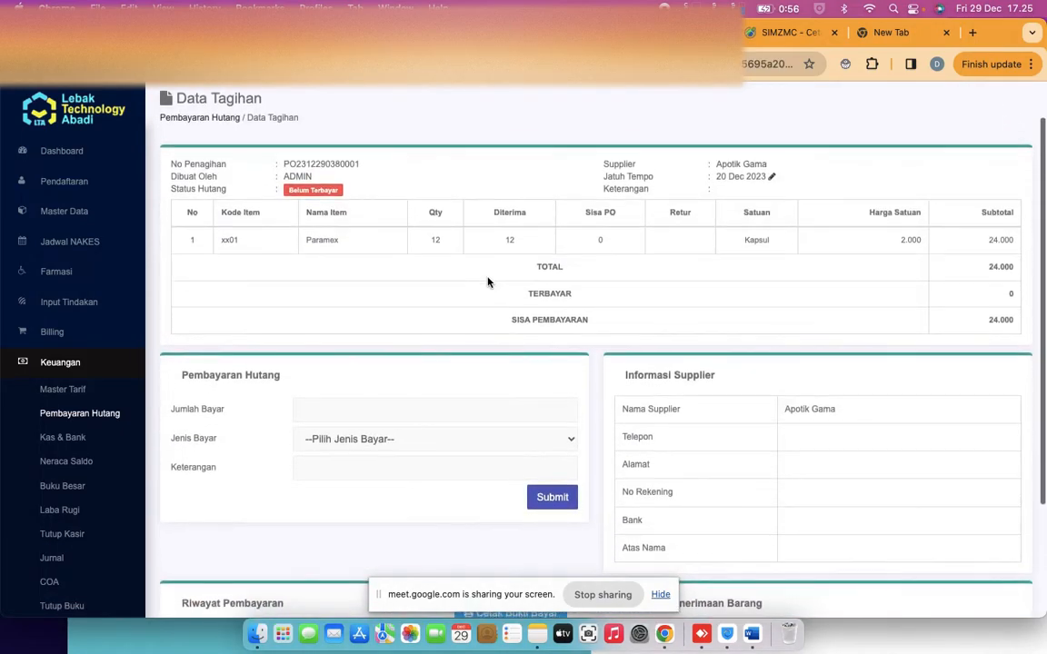
{"action": "left_click", "coordinate": [388, 386]}
{"action": "type", "text": "2400"}
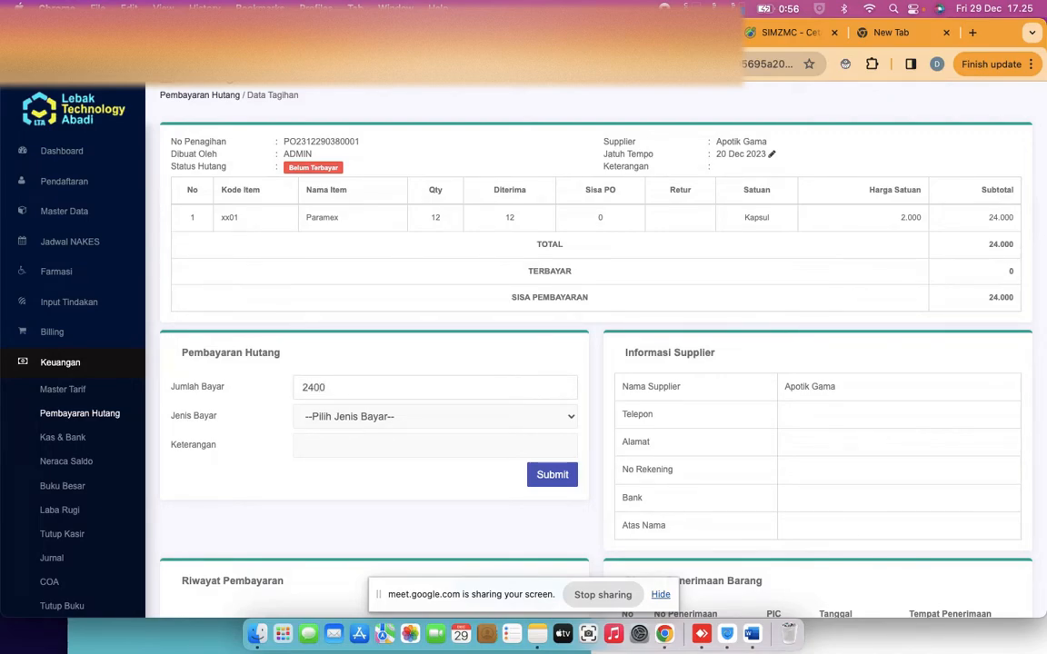
{"action": "type", "text": "0"}
{"action": "left_click", "coordinate": [426, 418]}
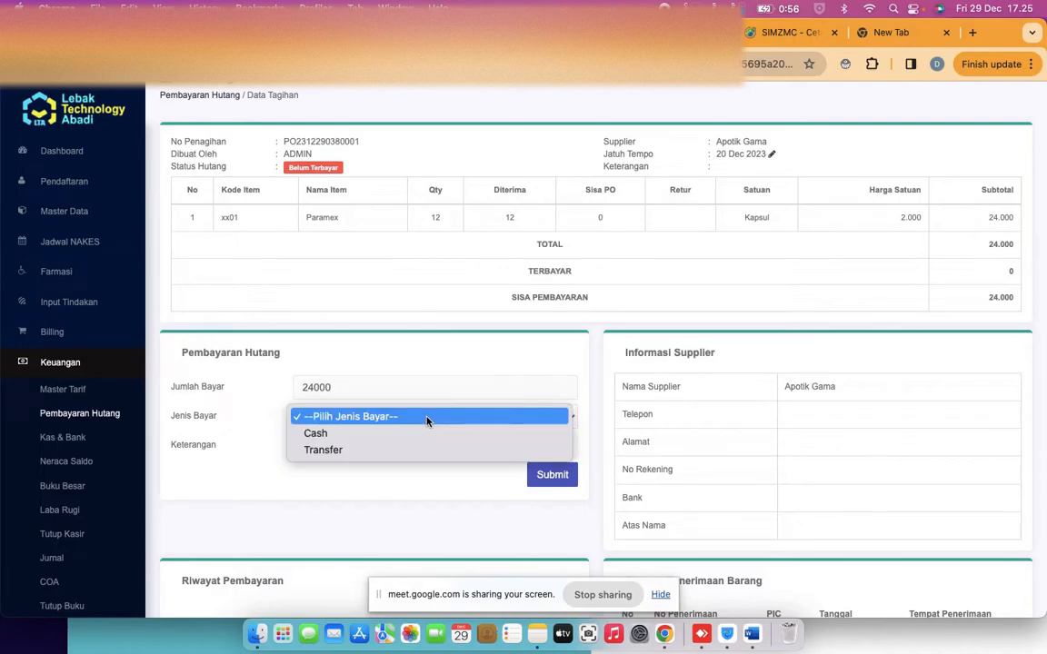
{"action": "left_click", "coordinate": [387, 441]}
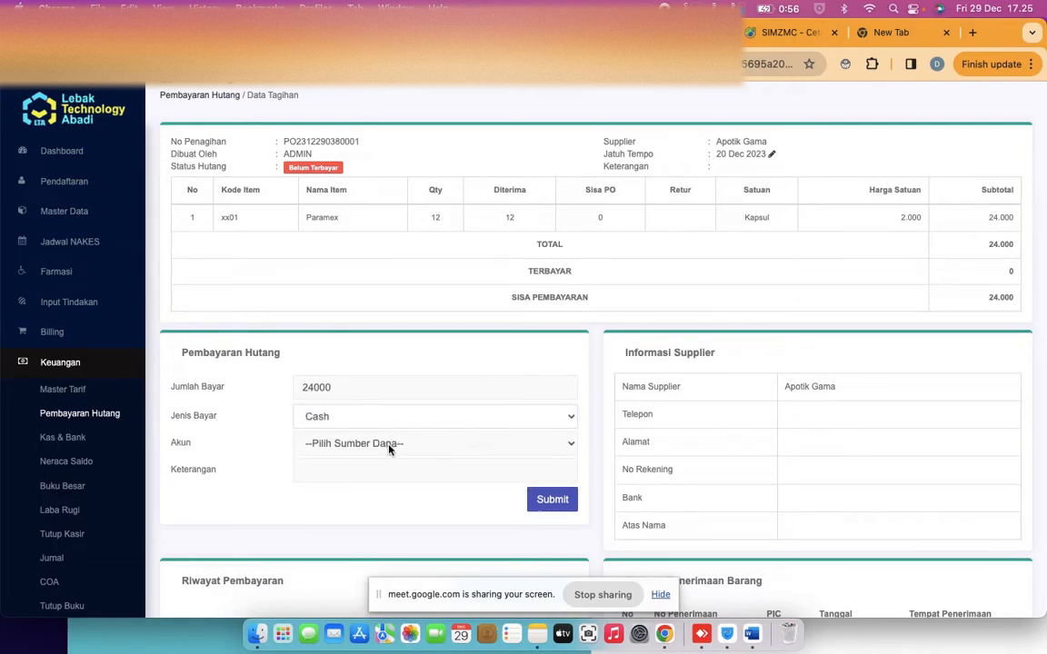
{"action": "left_click", "coordinate": [389, 446]}
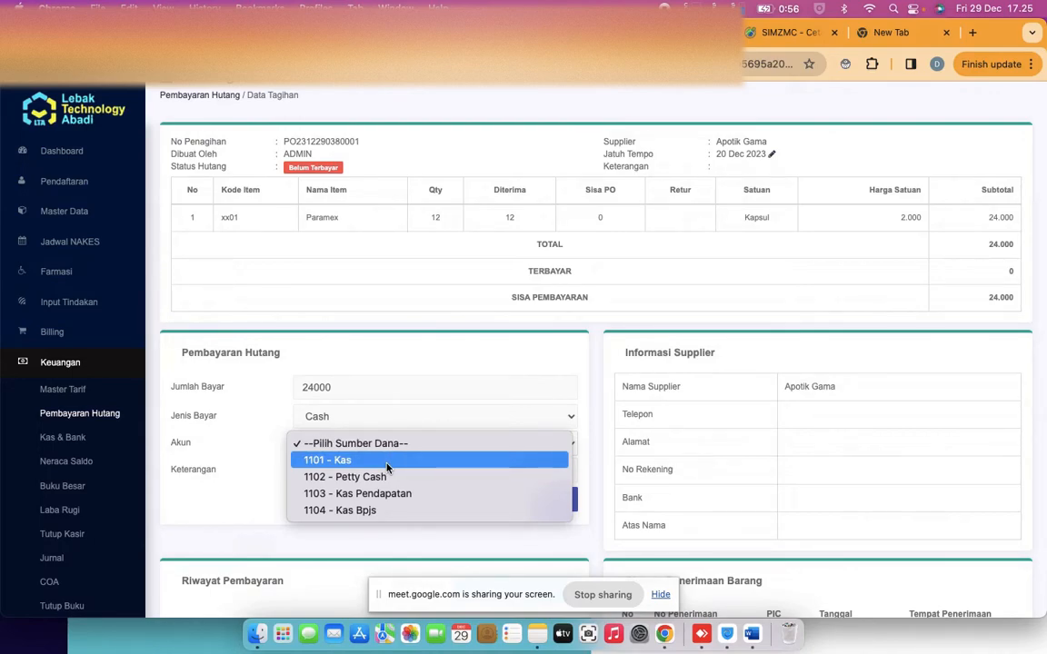
{"action": "left_click", "coordinate": [386, 461]}
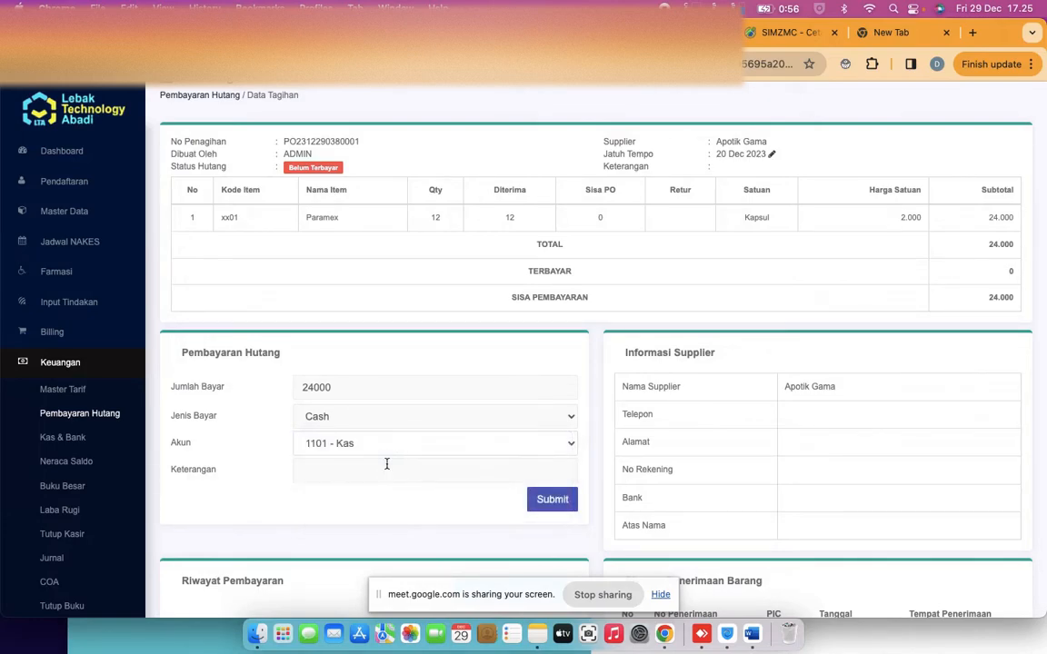
{"action": "left_click", "coordinate": [549, 502]}
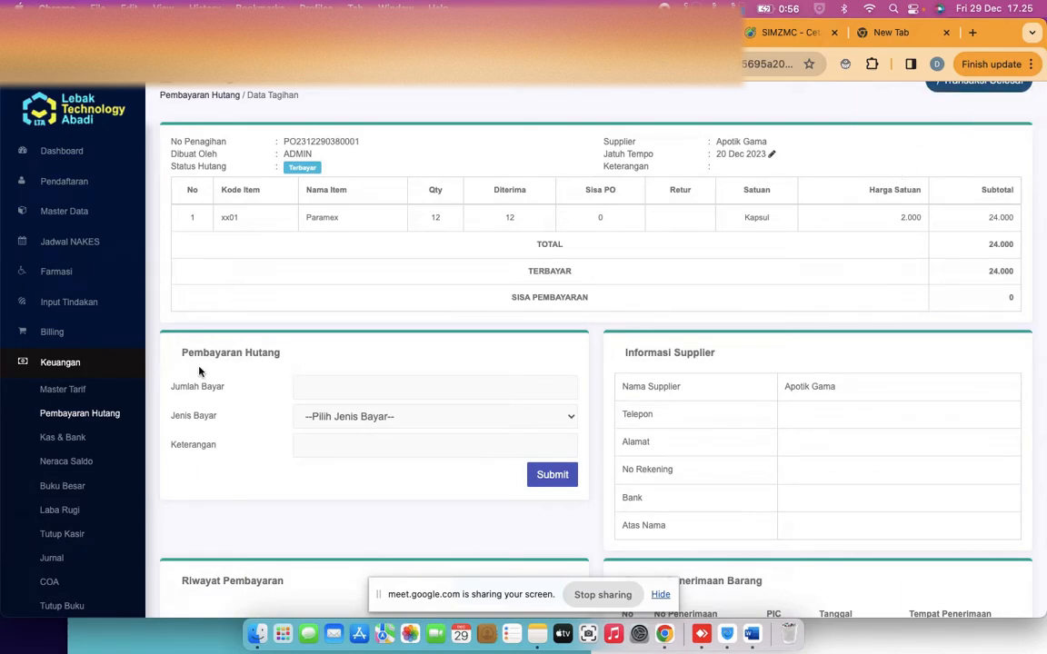
Open the Obat / Item list under Master Data
{"action": "scroll", "coordinate": [68, 447], "scroll_direction": "down", "scroll_amount": 5}
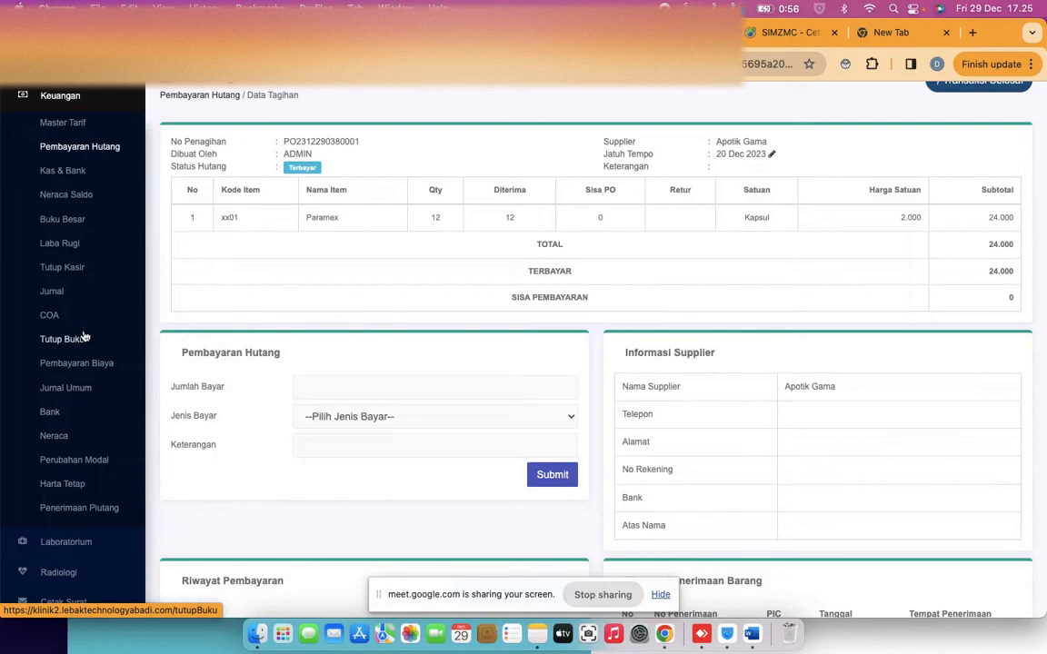
{"action": "scroll", "coordinate": [69, 382], "scroll_direction": "up", "scroll_amount": 5}
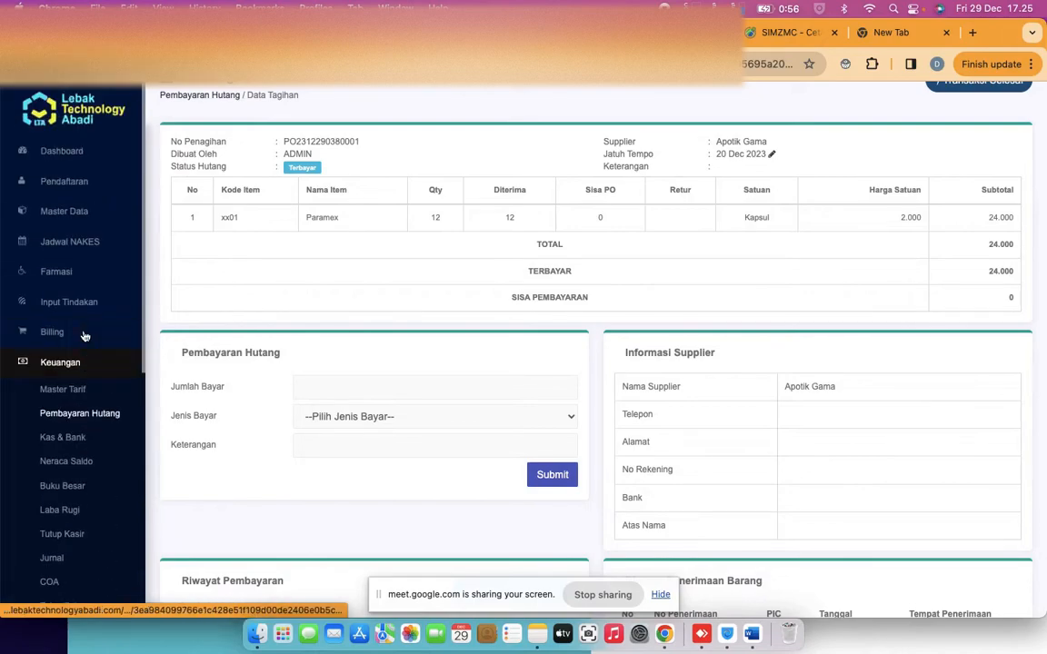
{"action": "left_click", "coordinate": [65, 180]}
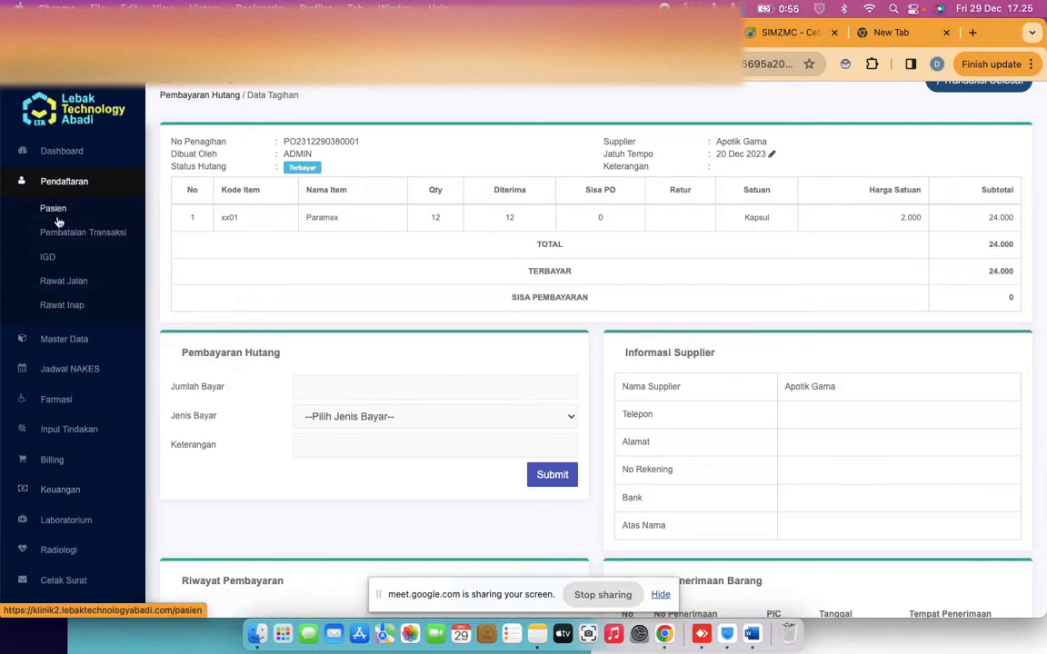
{"action": "left_click", "coordinate": [53, 340]}
{"action": "left_click", "coordinate": [61, 335]}
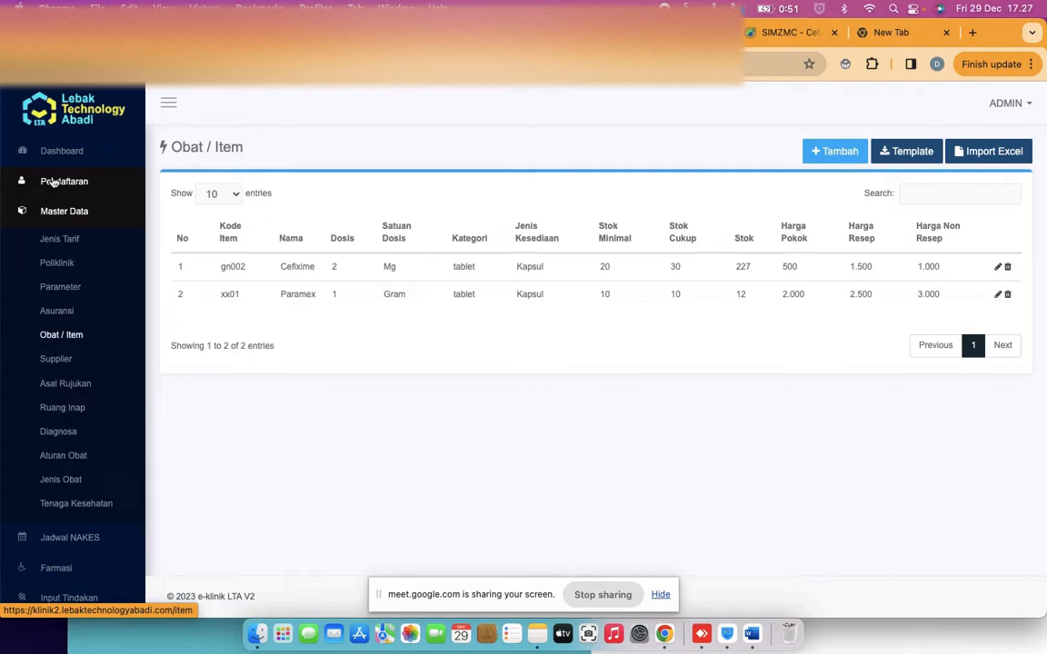
From Laporan ALL, open the Kunjungan visit report and its Pasien selector
{"action": "scroll", "coordinate": [23, 275], "scroll_direction": "down", "scroll_amount": 5}
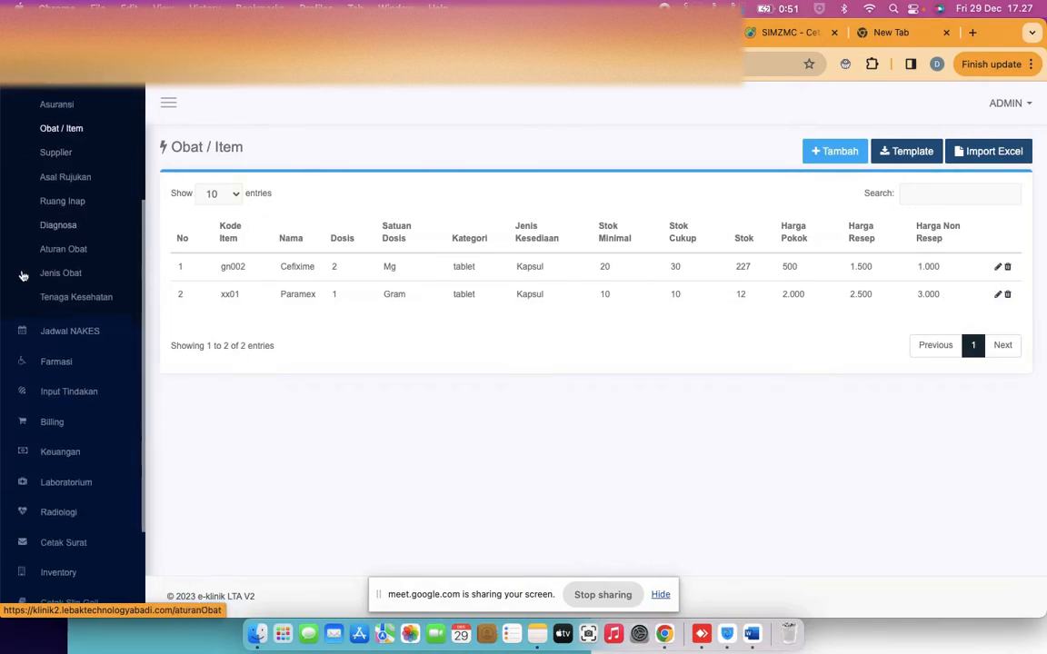
{"action": "scroll", "coordinate": [22, 275], "scroll_direction": "down", "scroll_amount": 3}
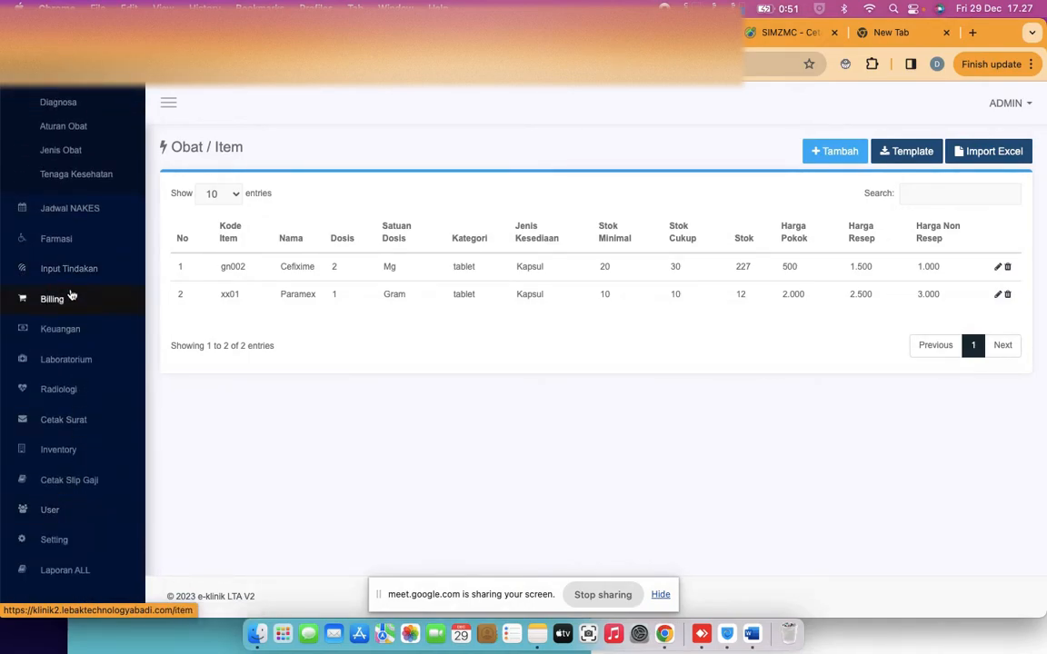
{"action": "scroll", "coordinate": [69, 362], "scroll_direction": "up", "scroll_amount": 1}
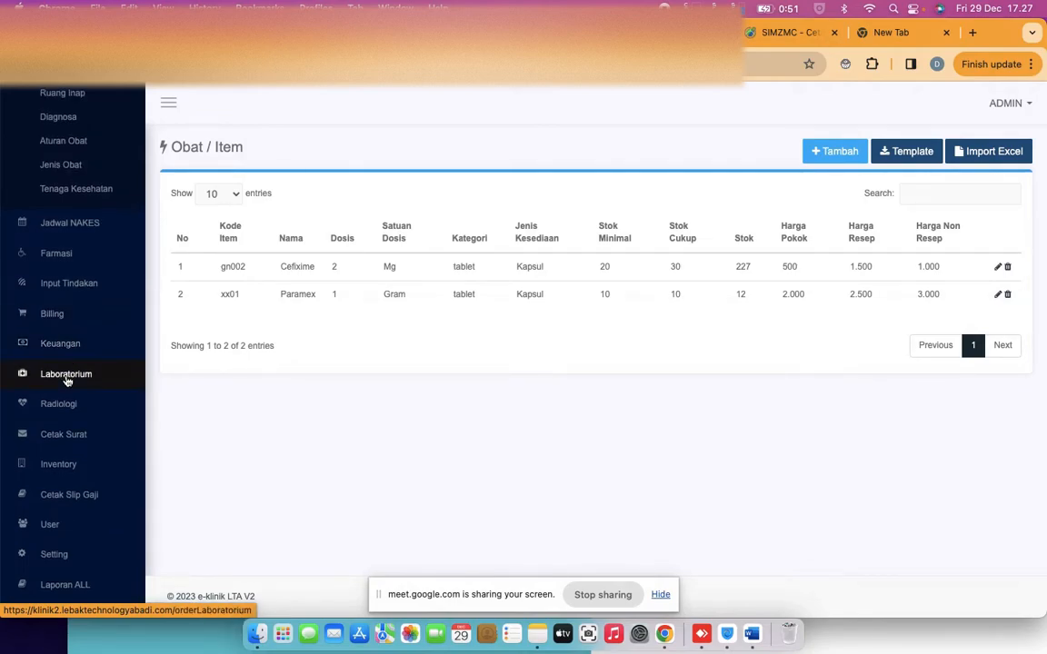
{"action": "scroll", "coordinate": [68, 380], "scroll_direction": "up", "scroll_amount": 5}
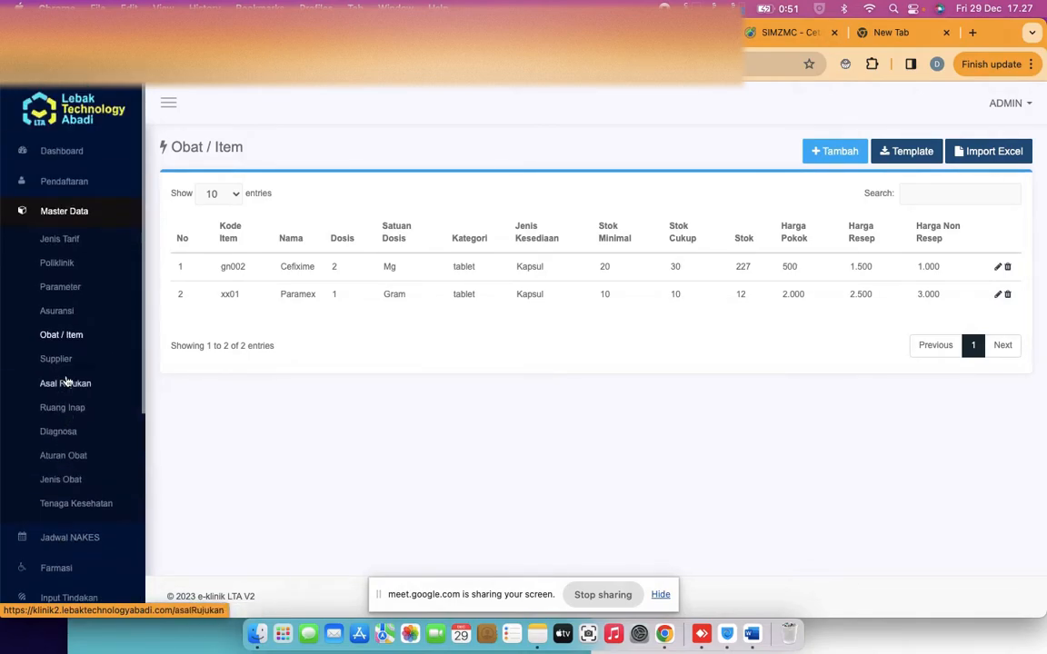
{"action": "scroll", "coordinate": [67, 380], "scroll_direction": "down", "scroll_amount": 6}
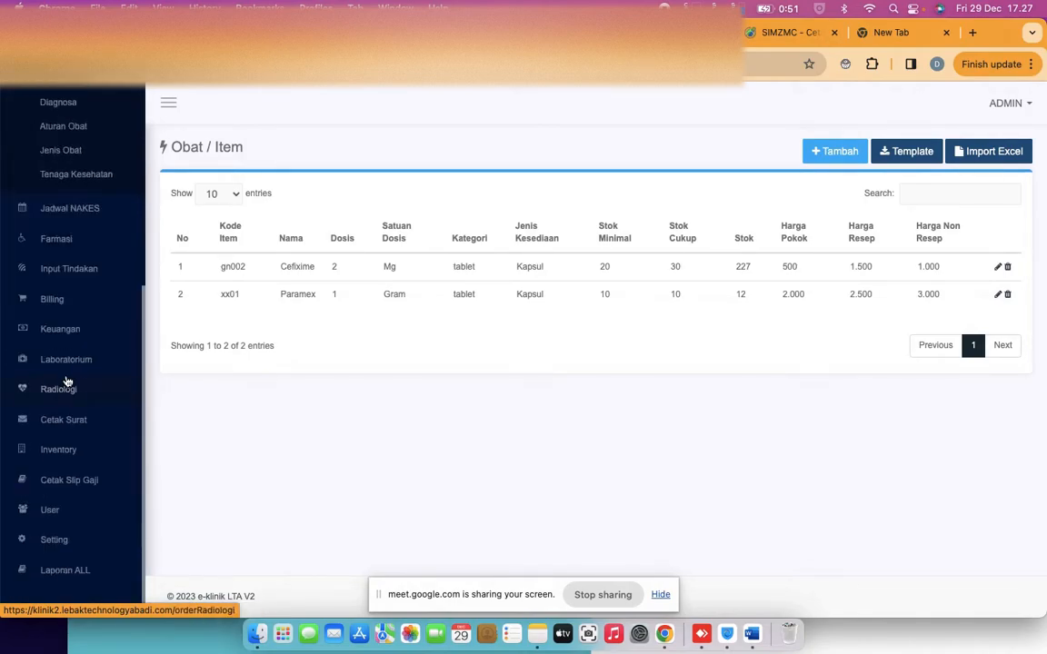
{"action": "left_click", "coordinate": [75, 576]}
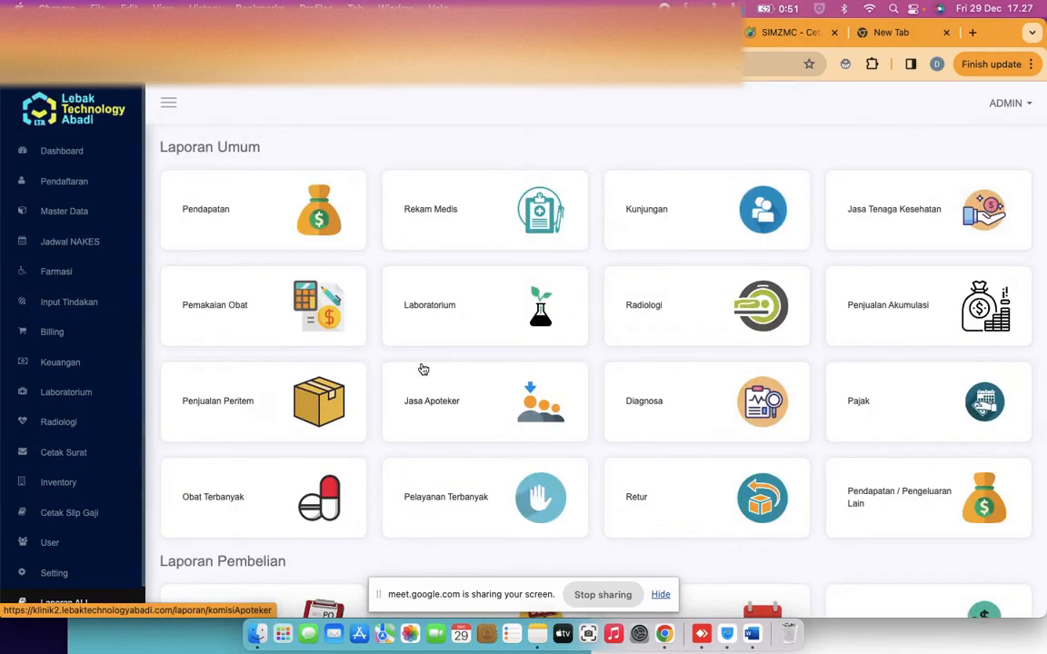
{"action": "scroll", "coordinate": [423, 368], "scroll_direction": "down", "scroll_amount": 1}
{"action": "scroll", "coordinate": [423, 368], "scroll_direction": "down", "scroll_amount": 4}
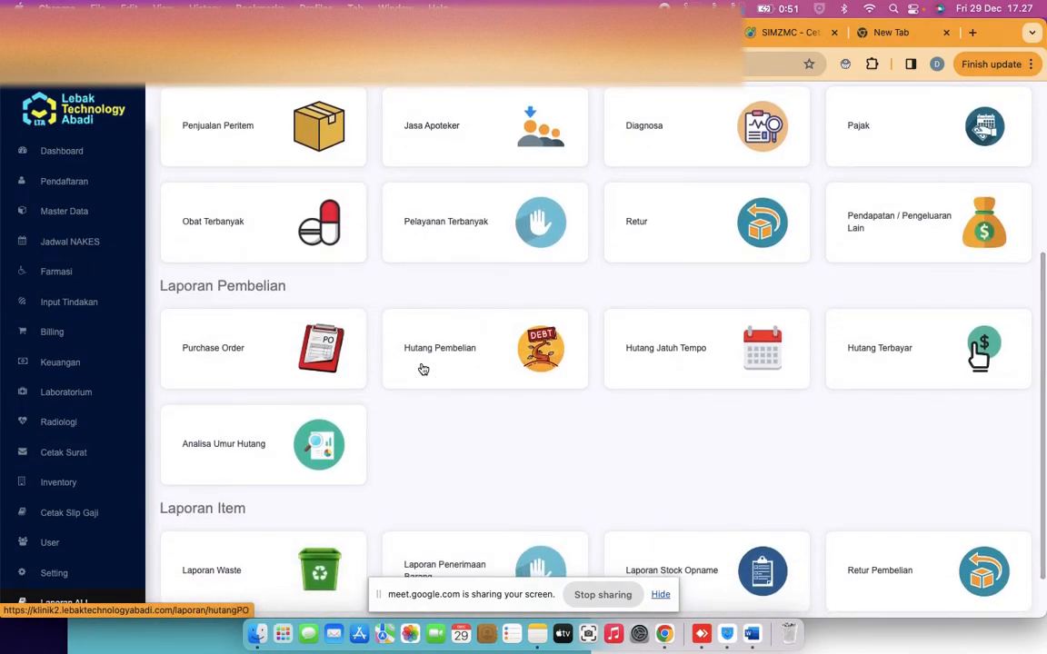
{"action": "scroll", "coordinate": [423, 368], "scroll_direction": "up", "scroll_amount": 5}
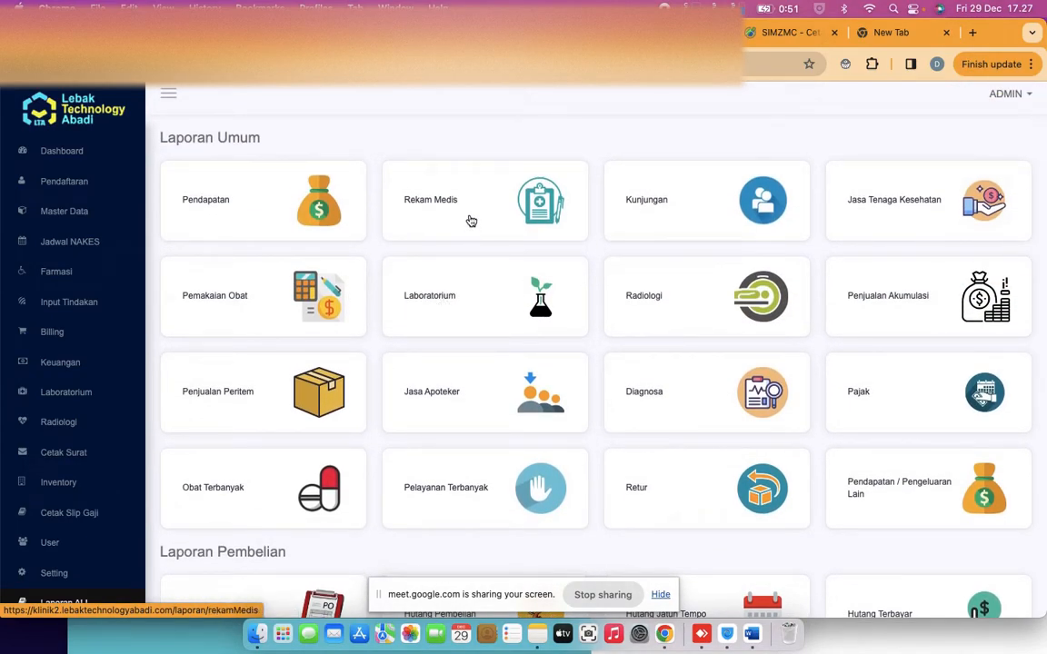
{"action": "left_click", "coordinate": [676, 219]}
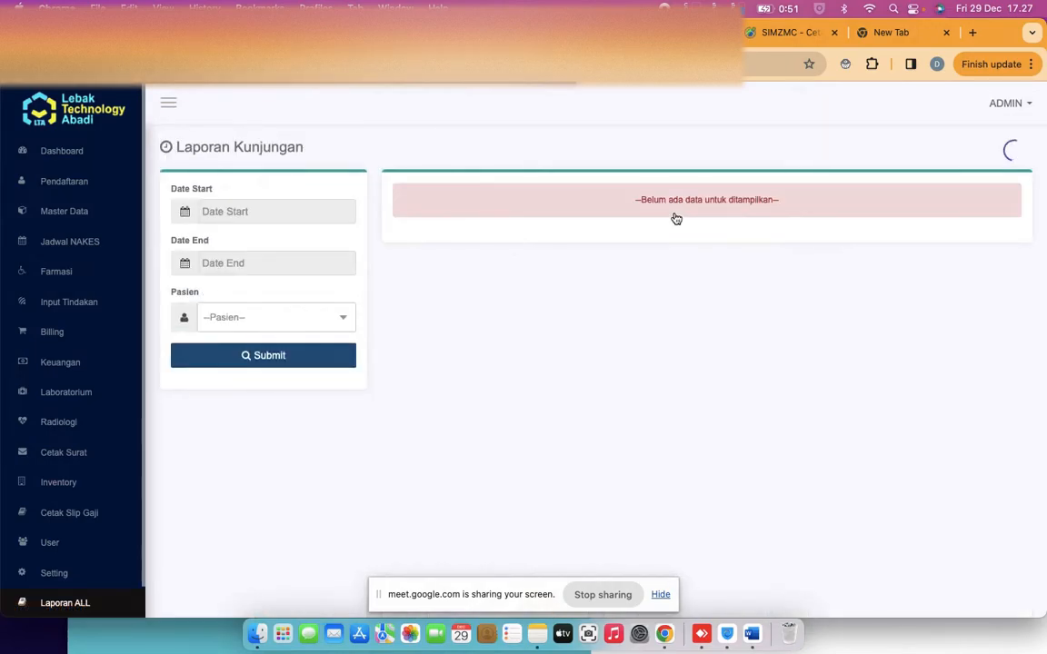
{"action": "left_click", "coordinate": [260, 314]}
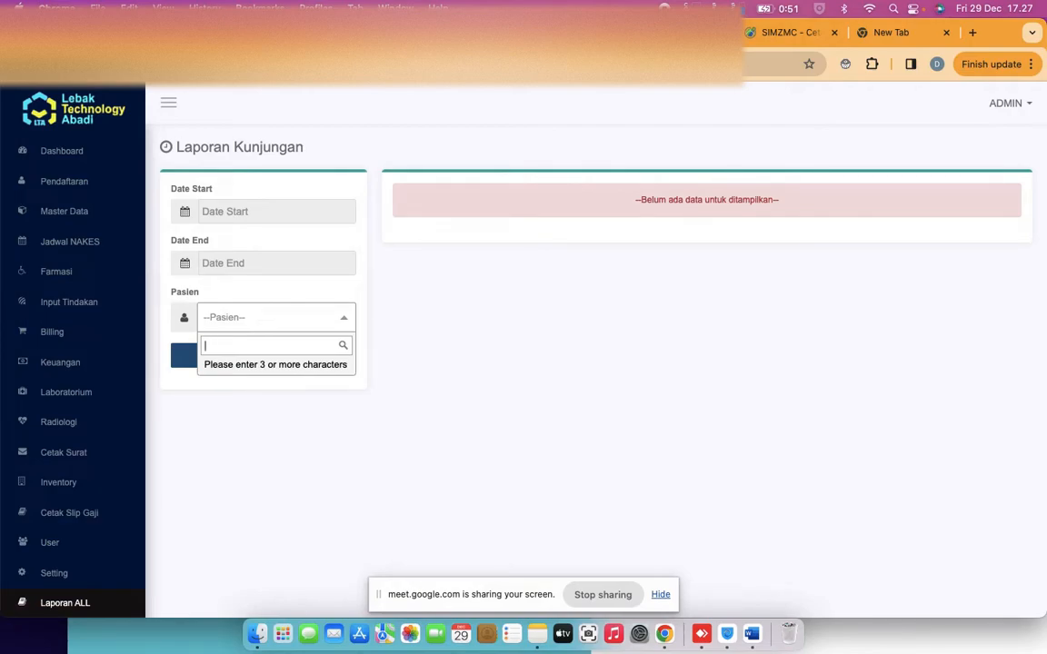
Search for and select the patient, then generate their visit report listing three visits
{"action": "type", "text": "pas"}
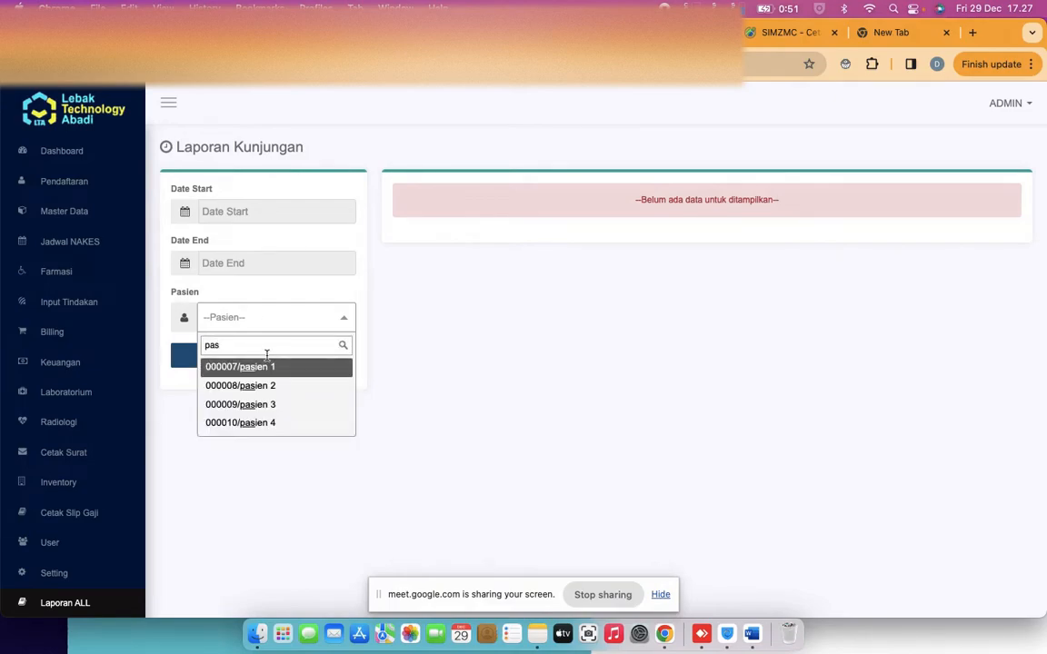
{"action": "left_click", "coordinate": [270, 383]}
{"action": "left_click", "coordinate": [283, 324]}
{"action": "type", "text": "b"}
{"action": "key", "text": "BackSpace"}
{"action": "type", "text": "nam"}
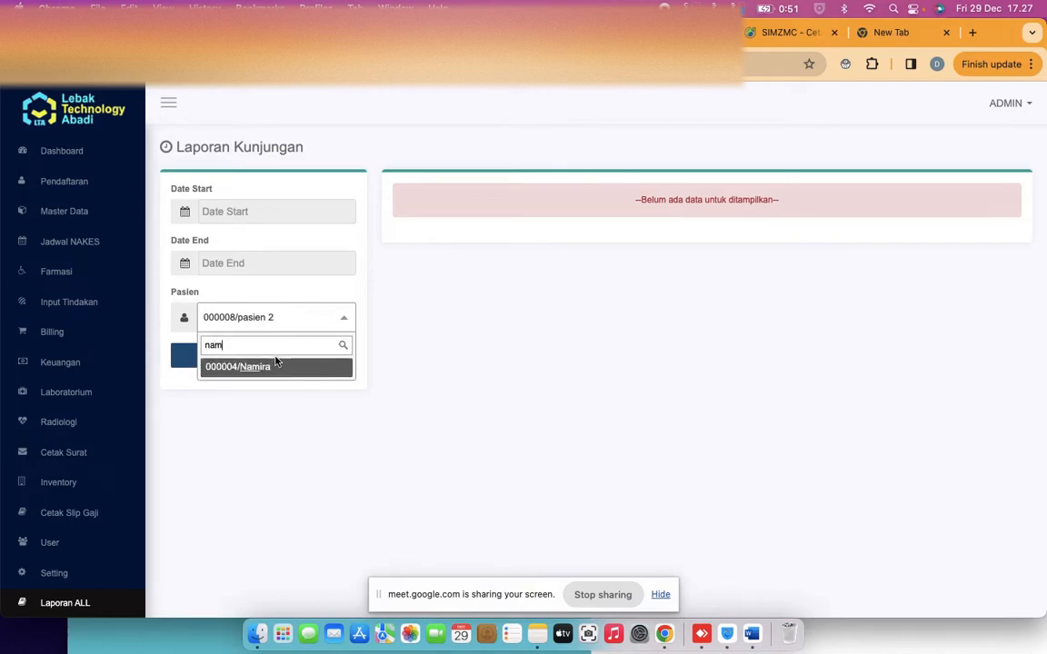
{"action": "left_click", "coordinate": [277, 364]}
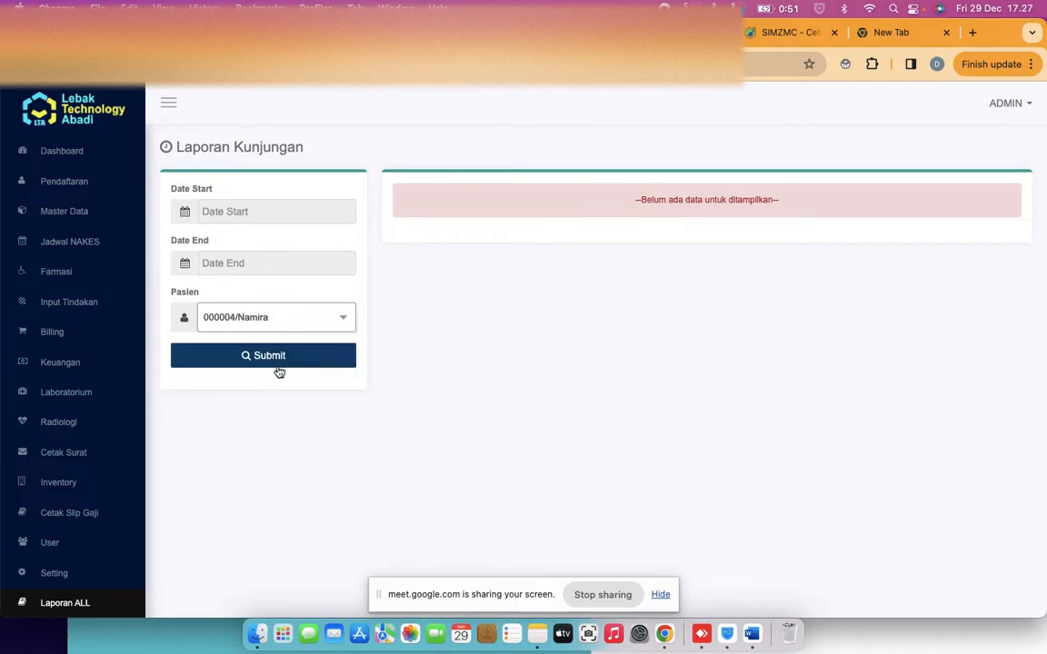
{"action": "left_click", "coordinate": [263, 356]}
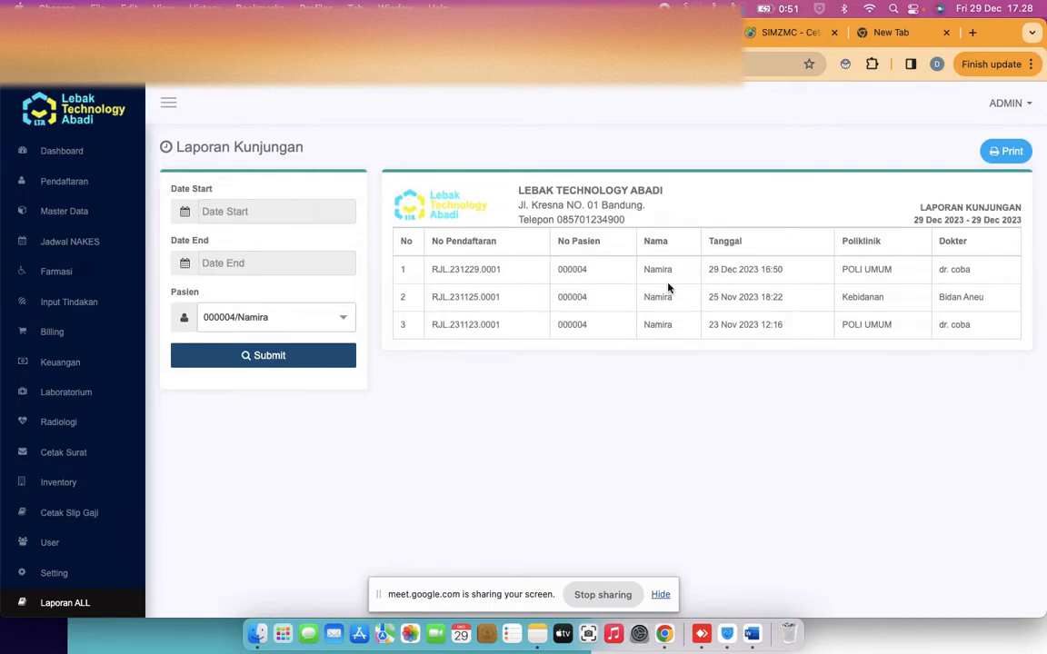
{"action": "double_click", "coordinate": [720, 269]}
{"action": "left_click", "coordinate": [737, 296]}
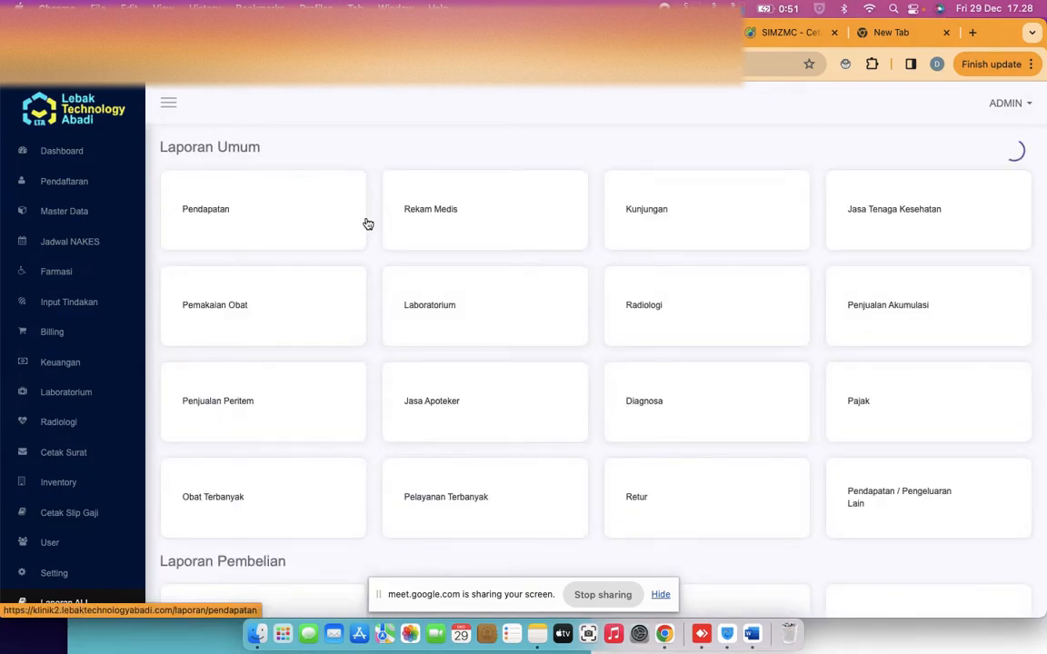
{"action": "left_click", "coordinate": [449, 220]}
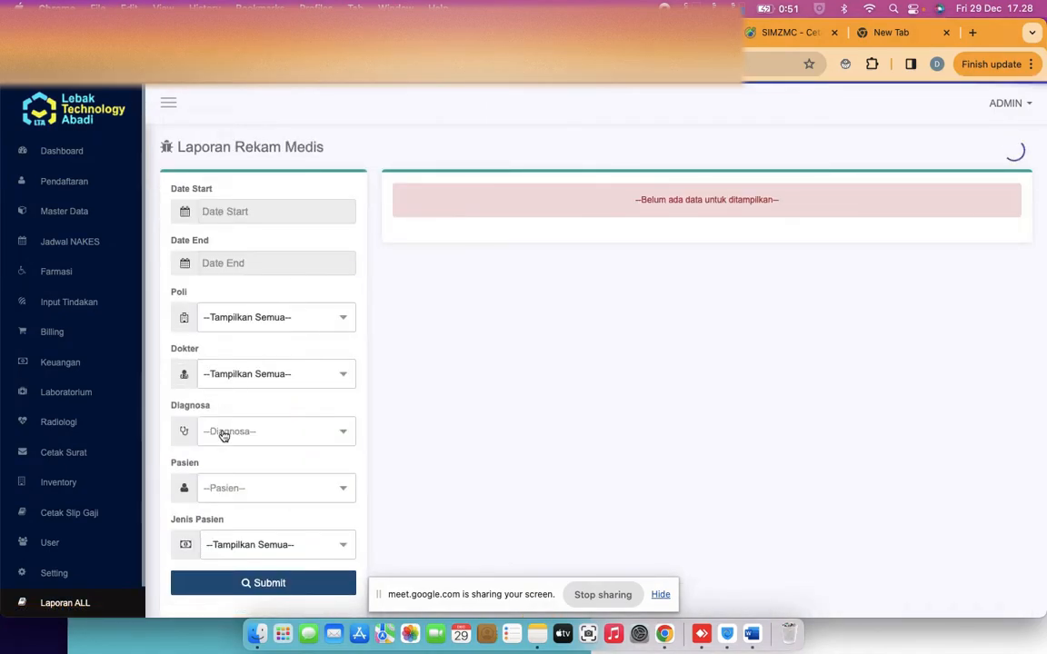
{"action": "left_click", "coordinate": [240, 490]}
{"action": "type", "text": "nam"}
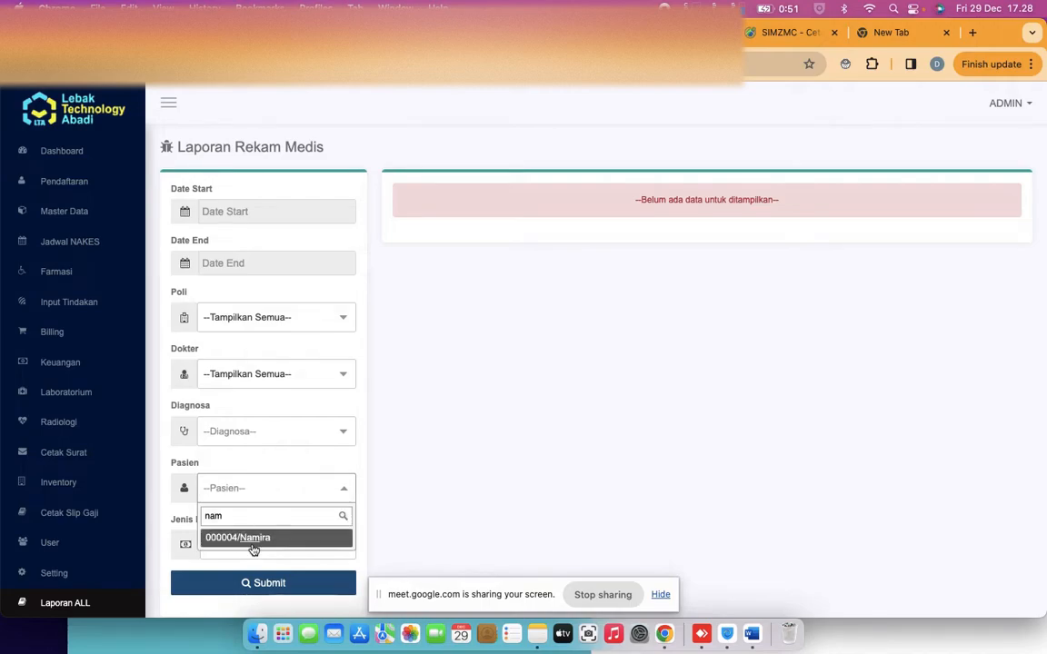
{"action": "left_click", "coordinate": [277, 538]}
{"action": "left_click", "coordinate": [278, 584]}
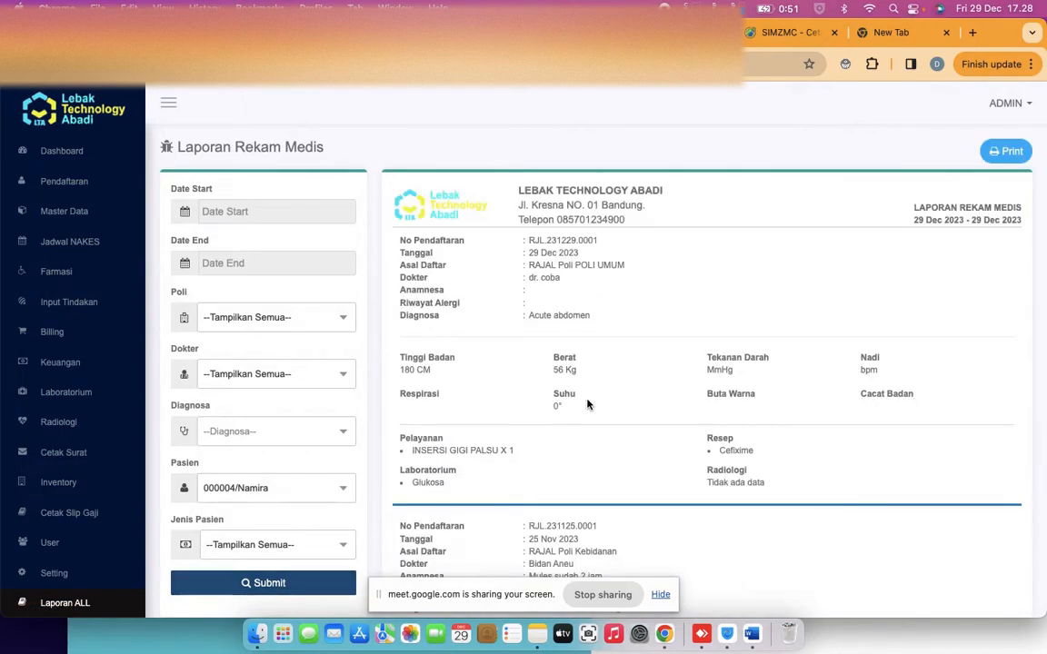
{"action": "scroll", "coordinate": [587, 404], "scroll_direction": "down", "scroll_amount": 10}
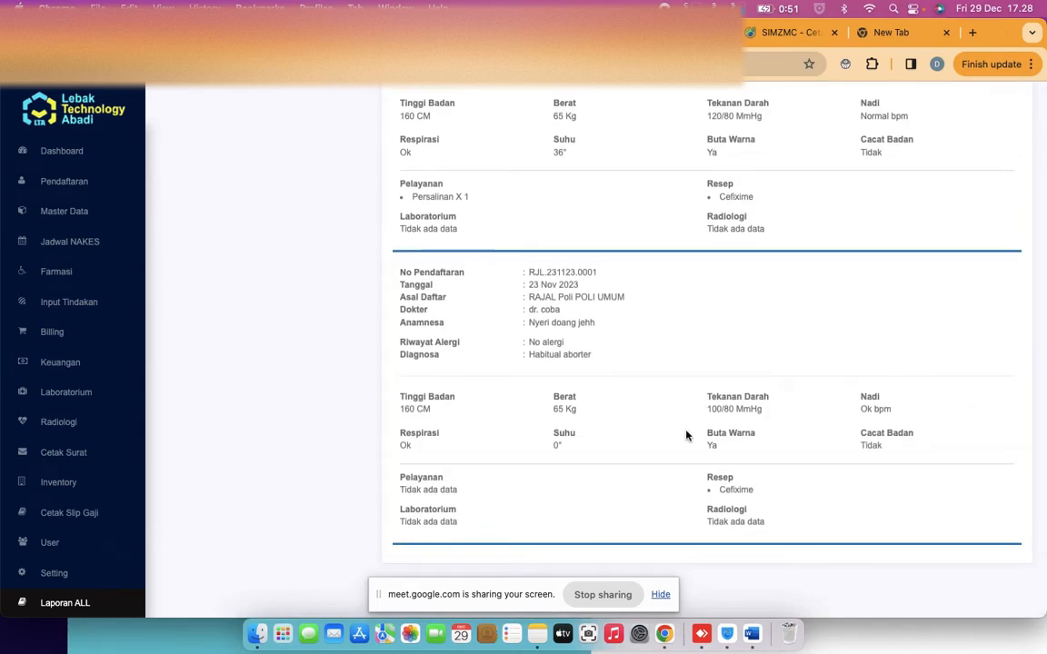
{"action": "scroll", "coordinate": [692, 357], "scroll_direction": "up", "scroll_amount": 8}
{"action": "scroll", "coordinate": [691, 356], "scroll_direction": "up", "scroll_amount": 2}
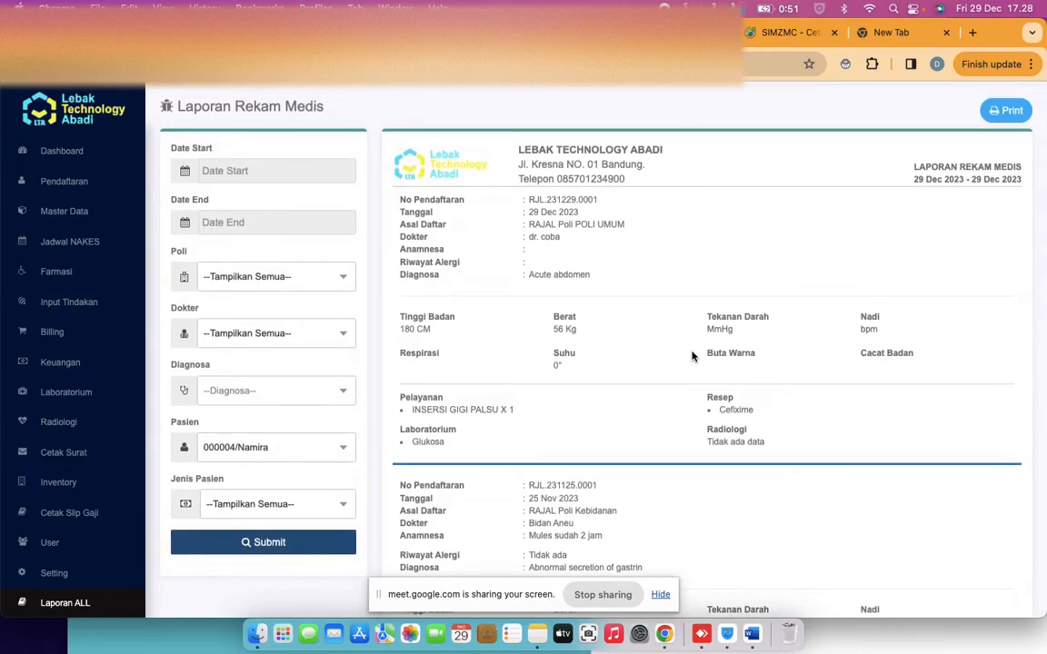
{"action": "scroll", "coordinate": [692, 356], "scroll_direction": "down", "scroll_amount": 3}
{"action": "scroll", "coordinate": [691, 356], "scroll_direction": "down", "scroll_amount": 2}
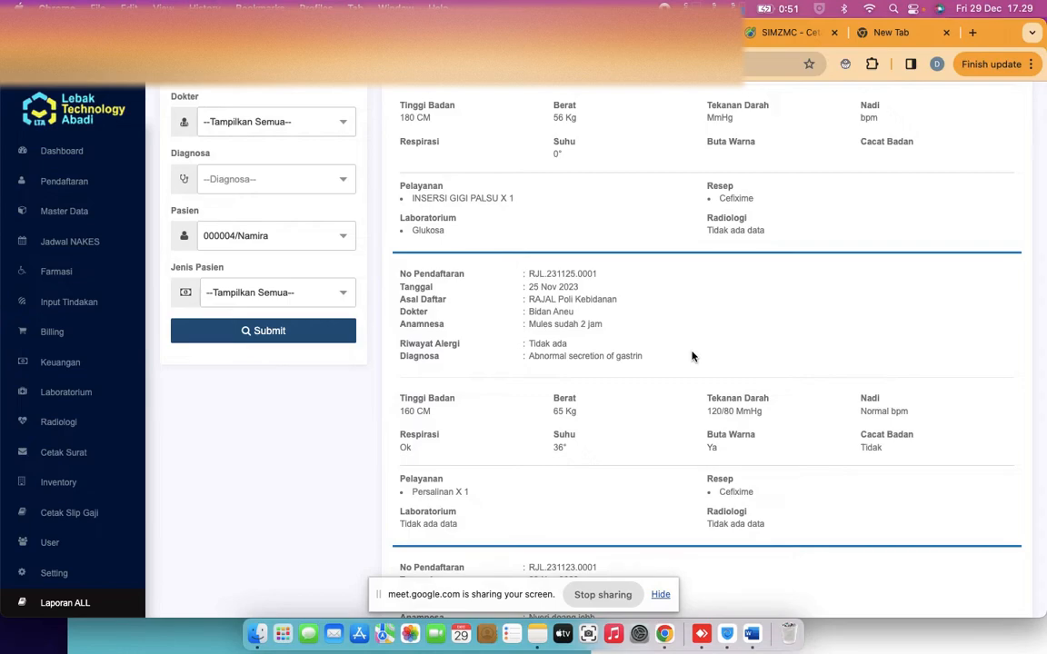
Open Rawat Jalan treatment entry for pasien 1's pending visit and view the Rujuk Internal forms
{"action": "left_click", "coordinate": [91, 306]}
{"action": "left_click", "coordinate": [82, 357]}
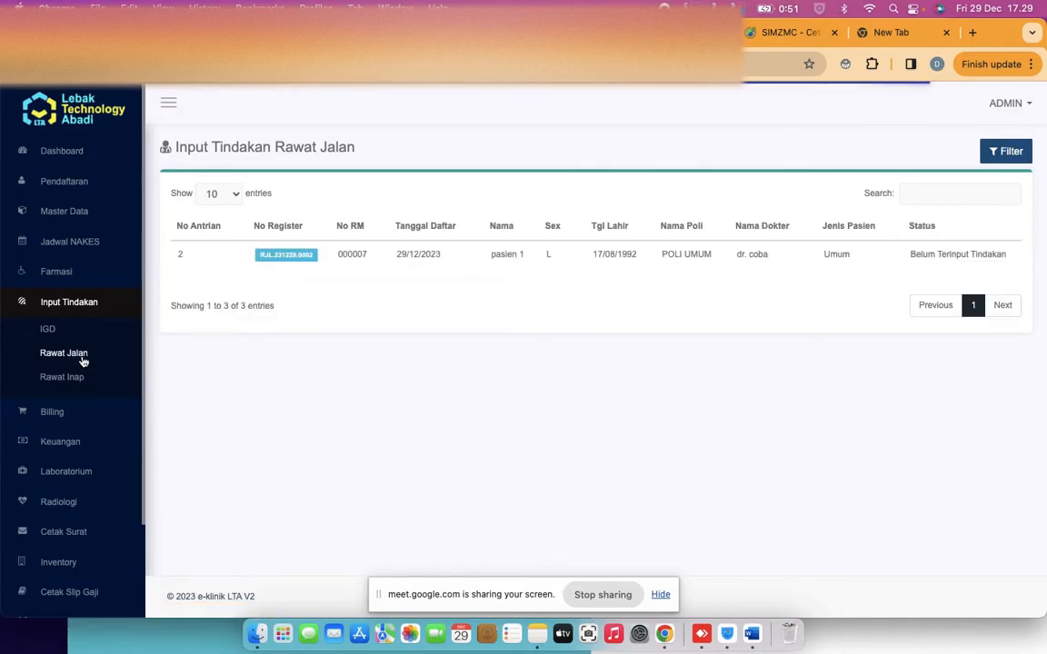
{"action": "left_click", "coordinate": [303, 260]}
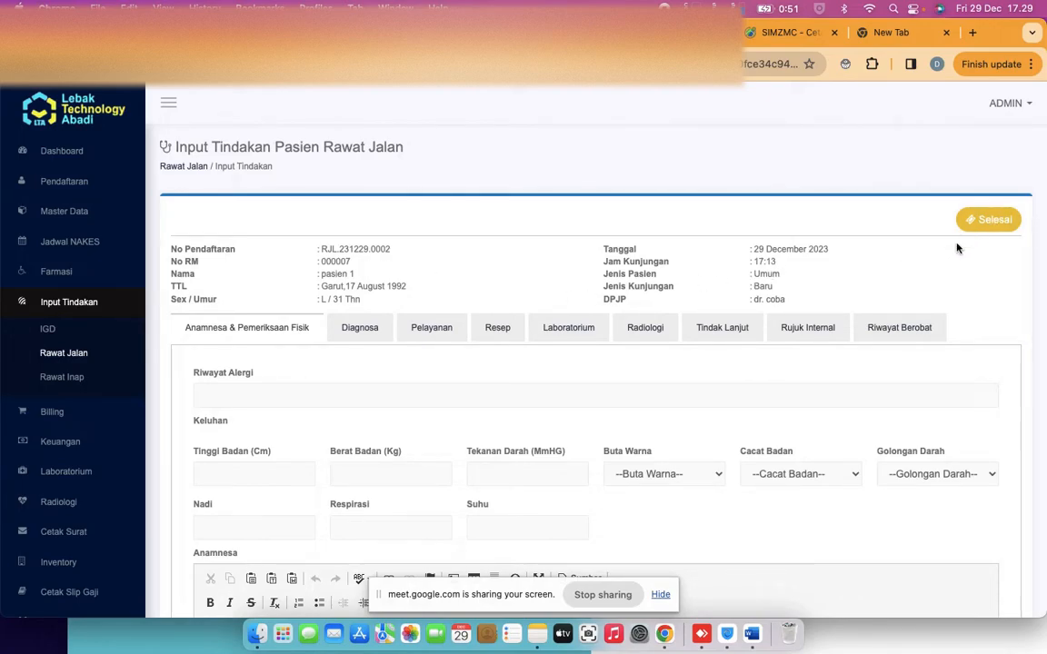
{"action": "left_click", "coordinate": [782, 325]}
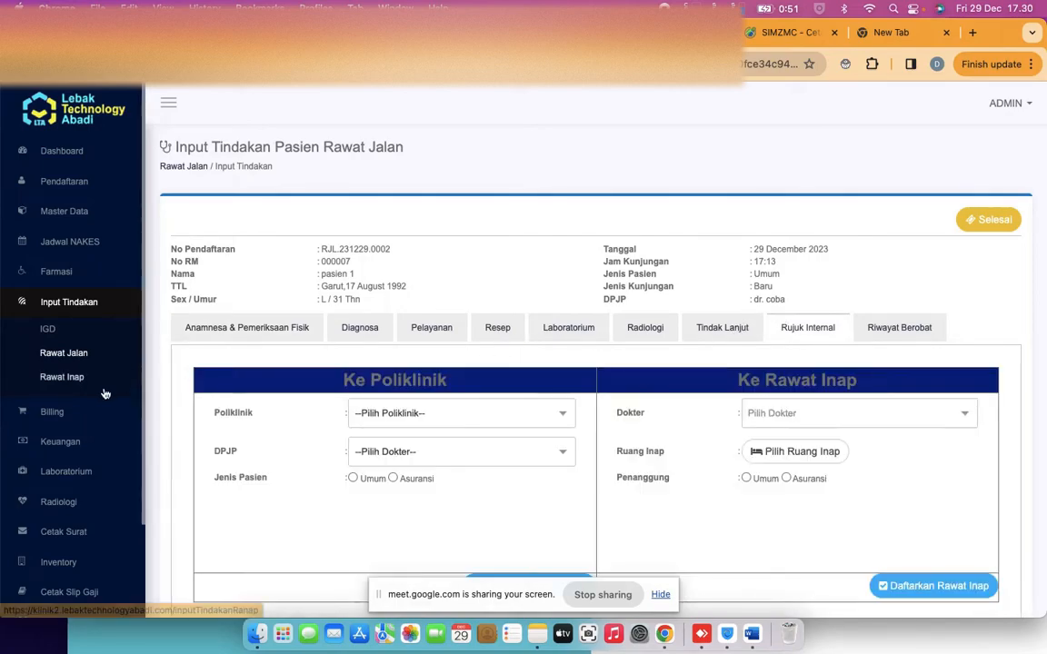
{"action": "left_click", "coordinate": [54, 413]}
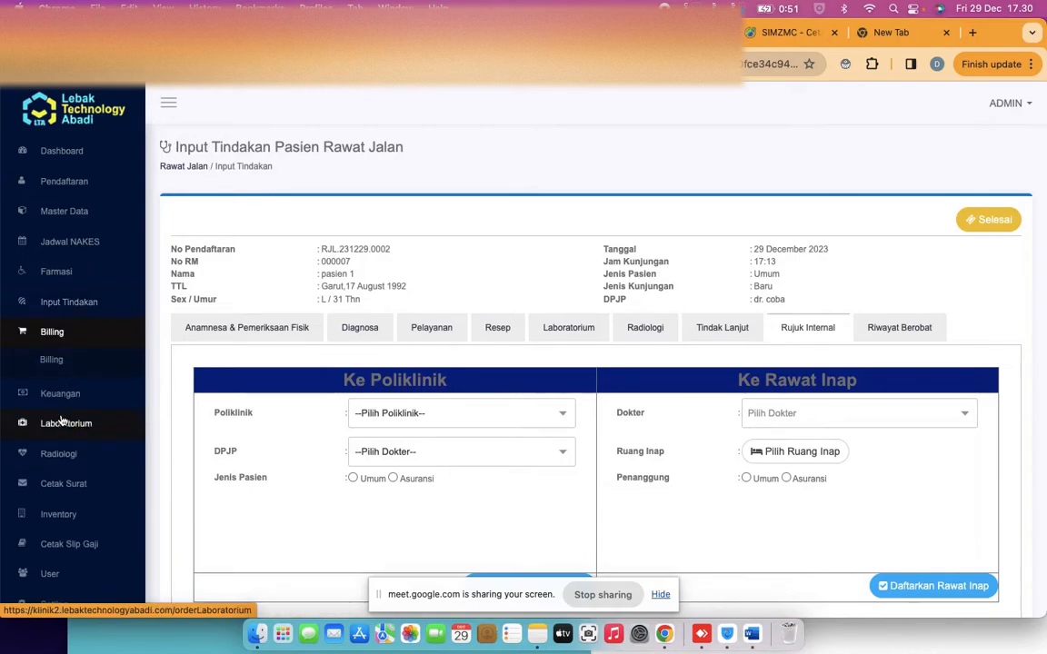
{"action": "left_click", "coordinate": [51, 359]}
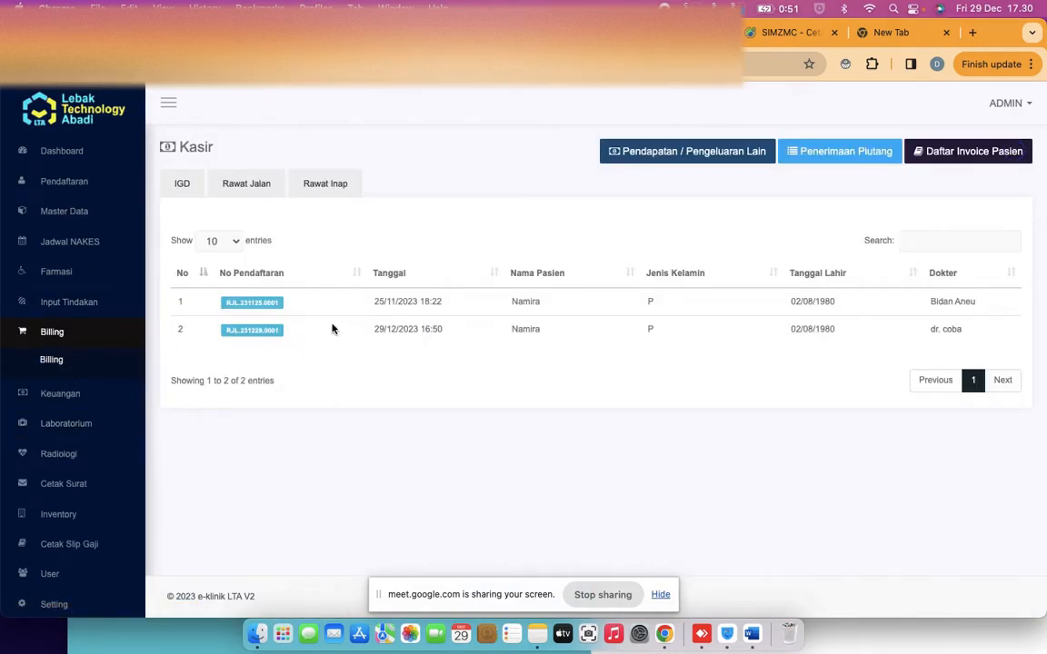
Check the 25 Nov 2023 bill, then open the 29 Dec 2023 bill totalling 83.000
{"action": "left_click", "coordinate": [251, 305]}
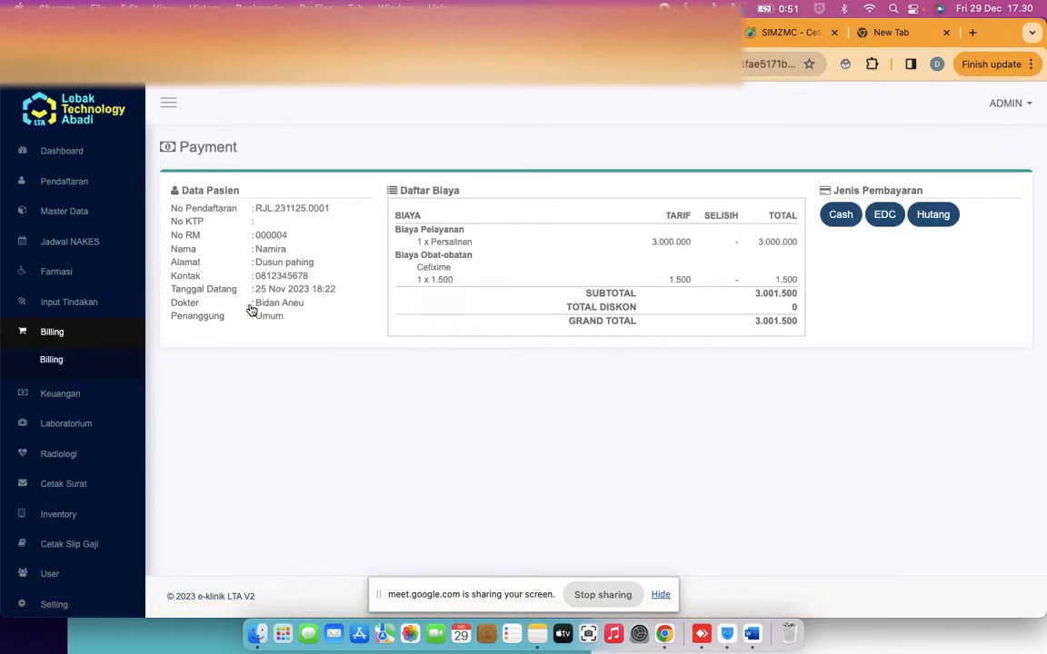
{"action": "left_click", "coordinate": [46, 363]}
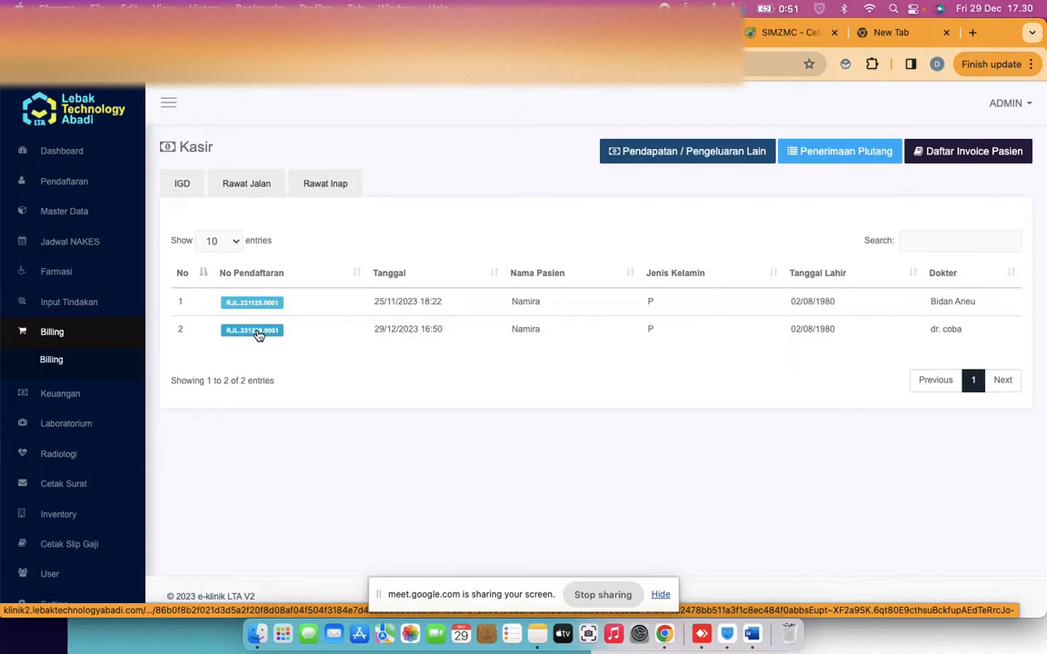
{"action": "left_click", "coordinate": [258, 332]}
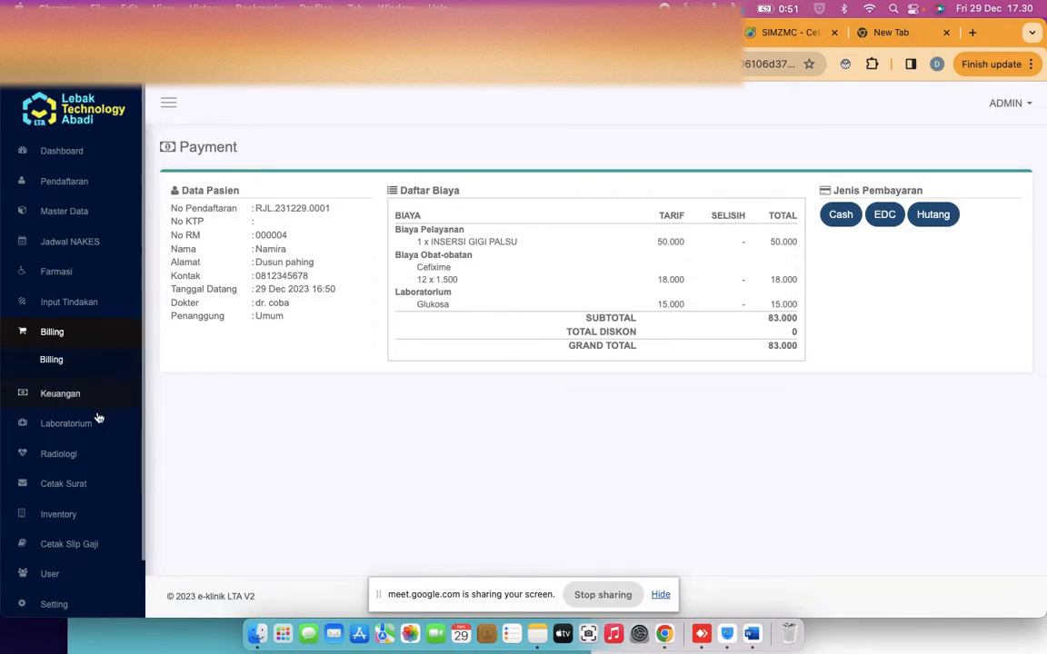
Issue a Surat Sehat for the row 6 patient's 23 Nov 2023 exam, purpose 'kerja'
{"action": "left_click", "coordinate": [65, 483]}
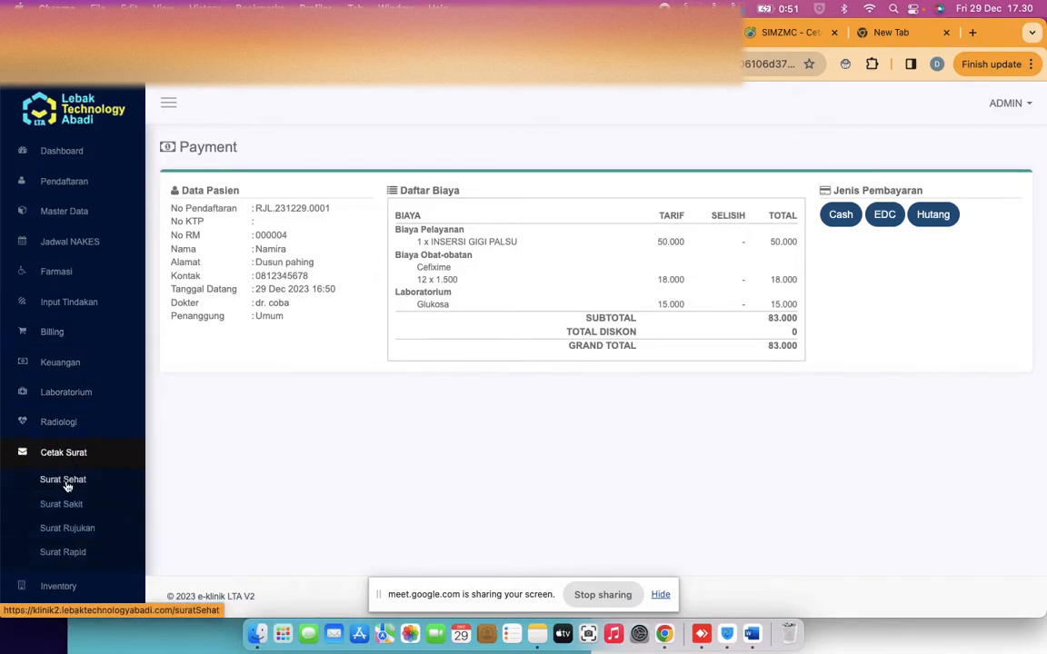
{"action": "left_click", "coordinate": [64, 480]}
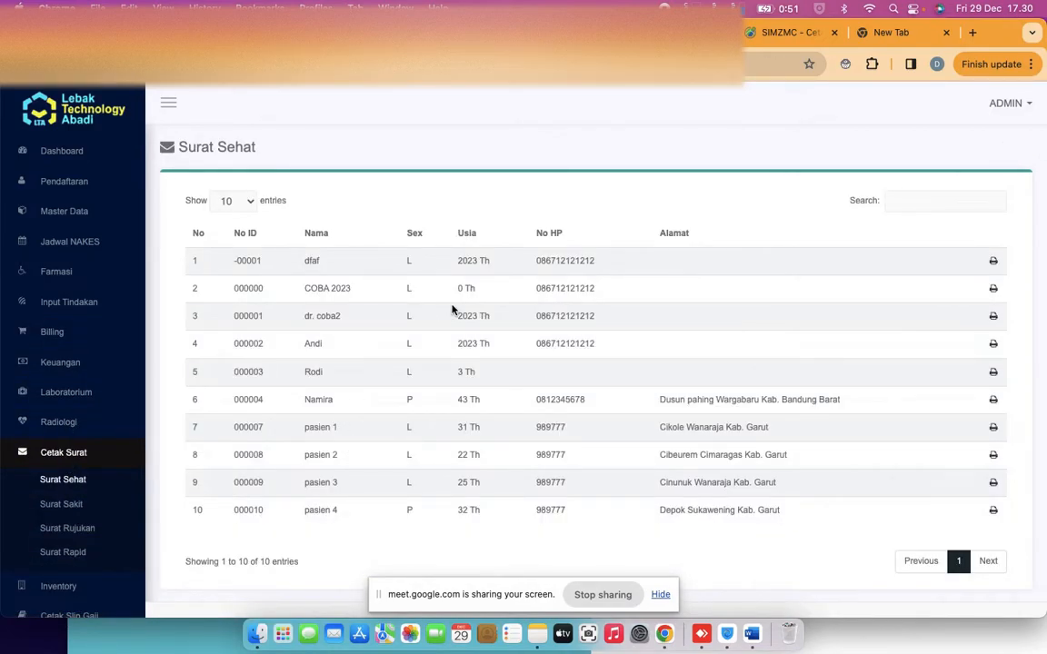
{"action": "scroll", "coordinate": [452, 309], "scroll_direction": "down", "scroll_amount": 1}
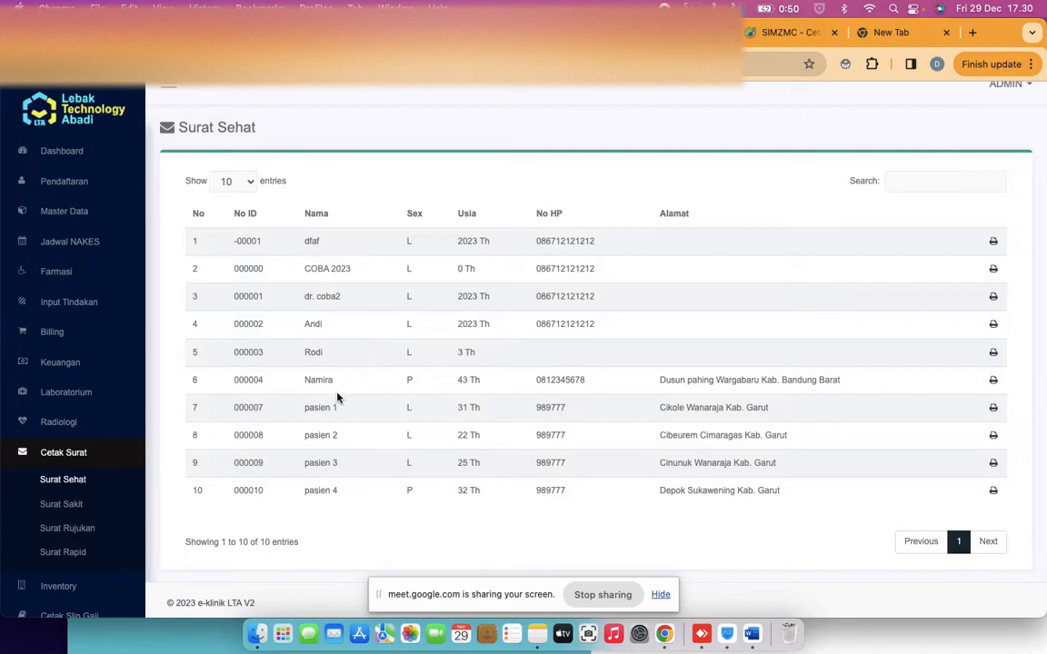
{"action": "left_click", "coordinate": [994, 380]}
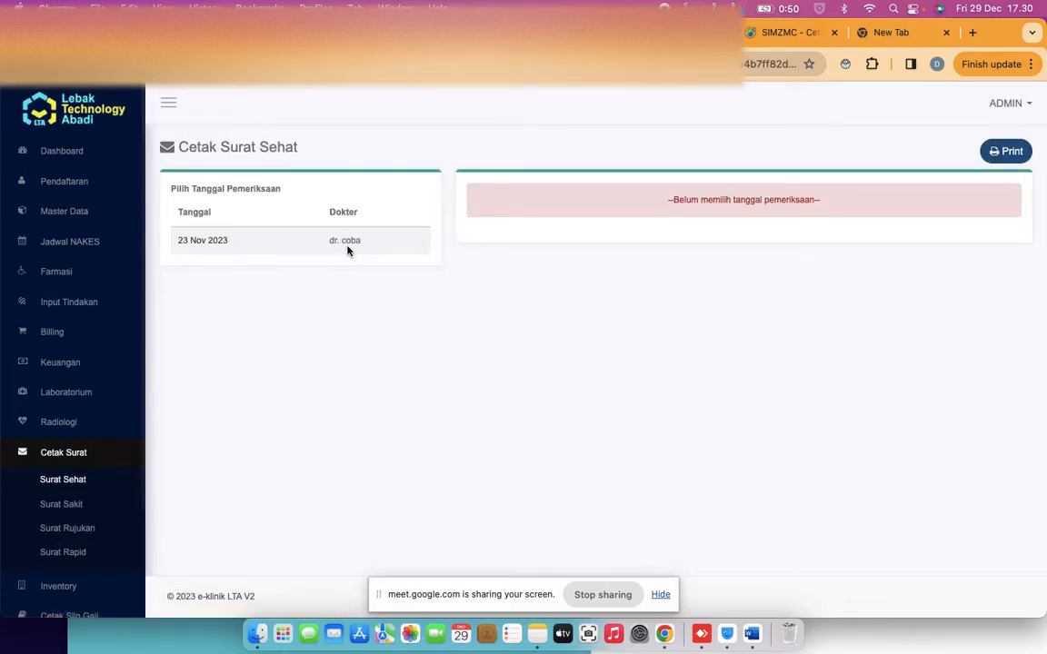
{"action": "left_click", "coordinate": [190, 246]}
{"action": "left_click", "coordinate": [465, 187]}
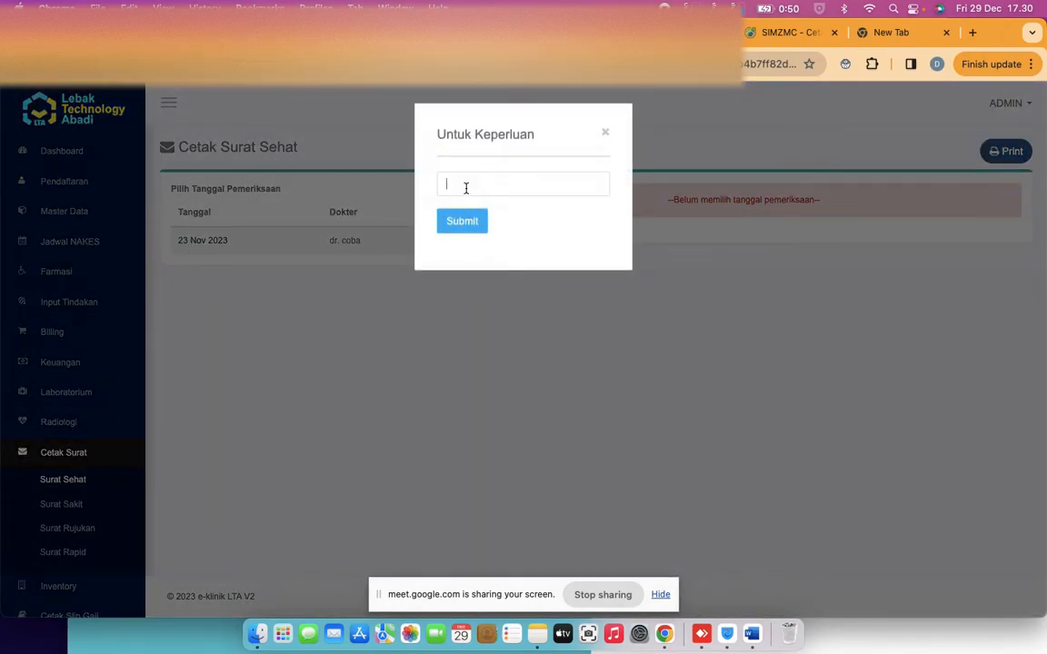
{"action": "type", "text": "kerja"}
{"action": "left_click", "coordinate": [462, 221]}
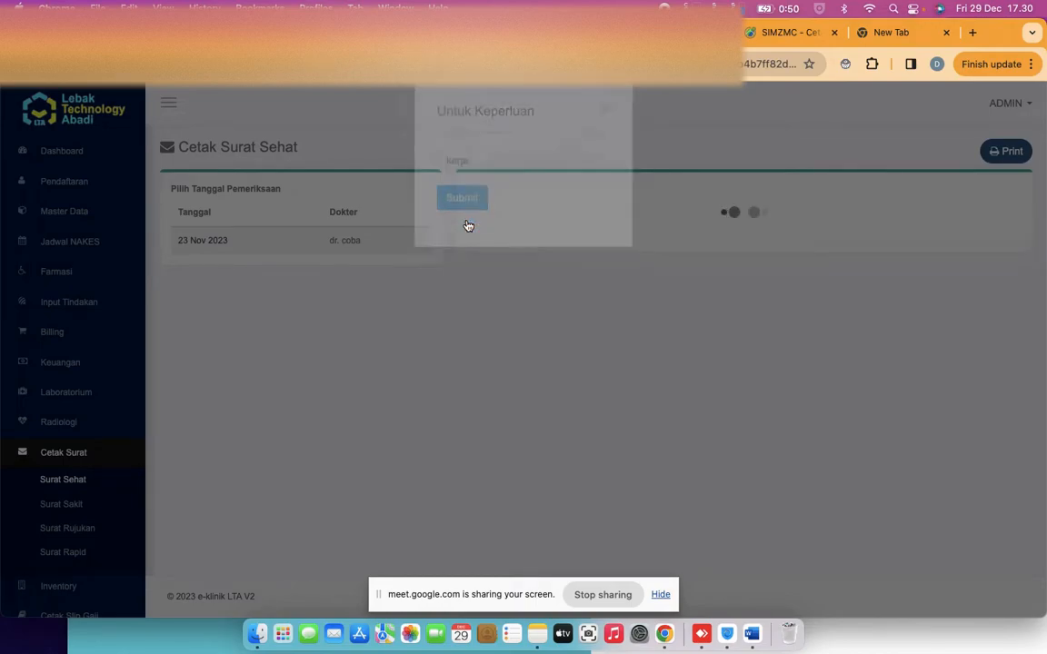
{"action": "scroll", "coordinate": [573, 300], "scroll_direction": "down", "scroll_amount": 1}
{"action": "scroll", "coordinate": [585, 311], "scroll_direction": "down", "scroll_amount": 1}
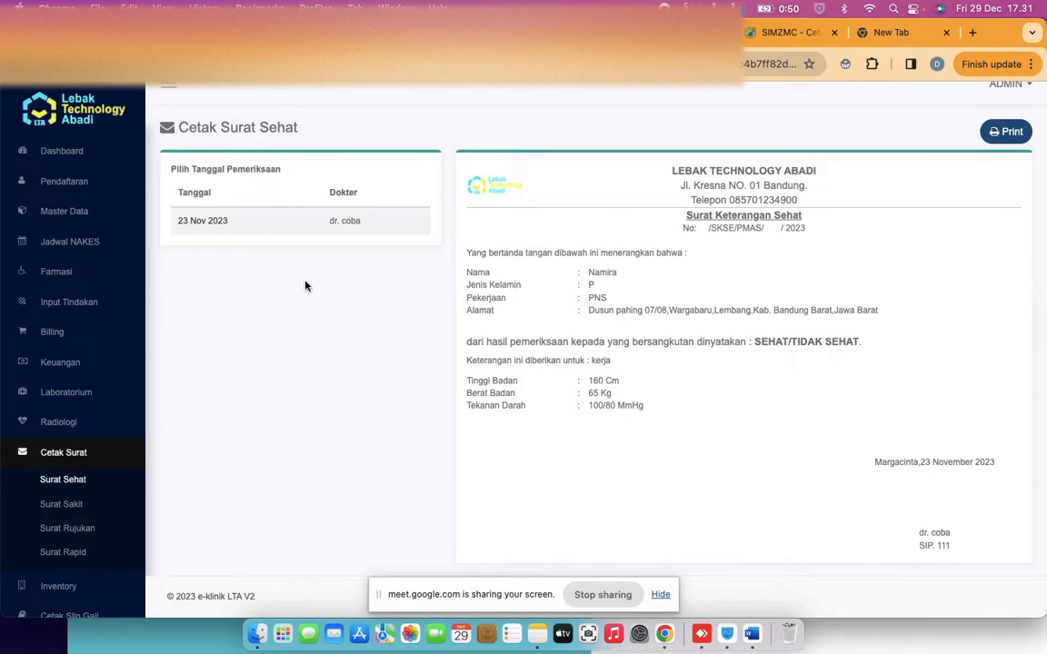
{"action": "left_click", "coordinate": [187, 221]}
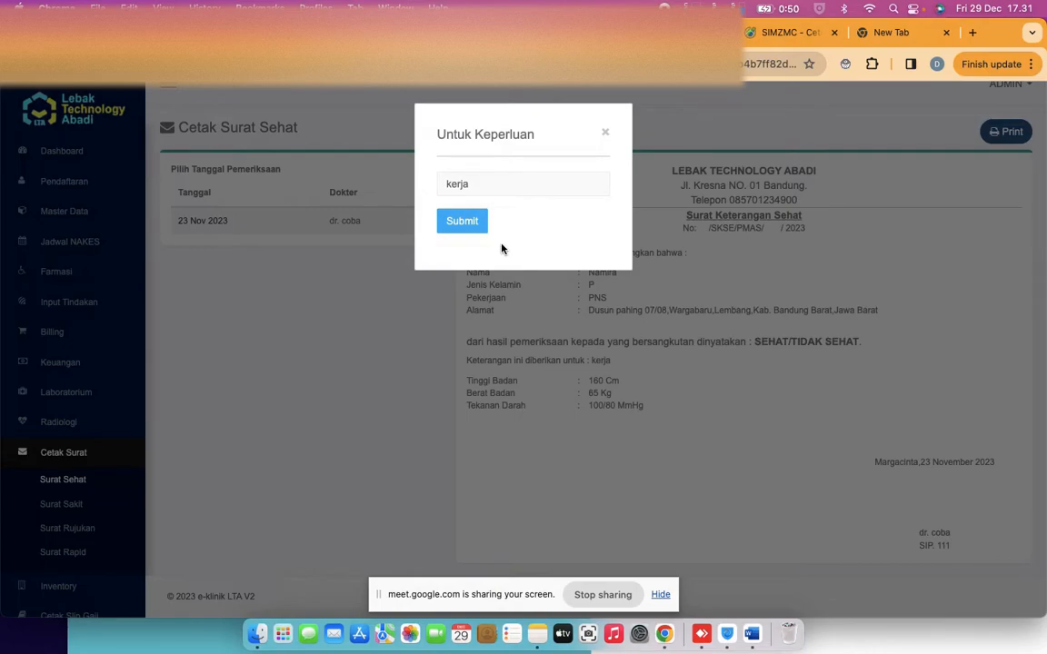
{"action": "left_click", "coordinate": [606, 134]}
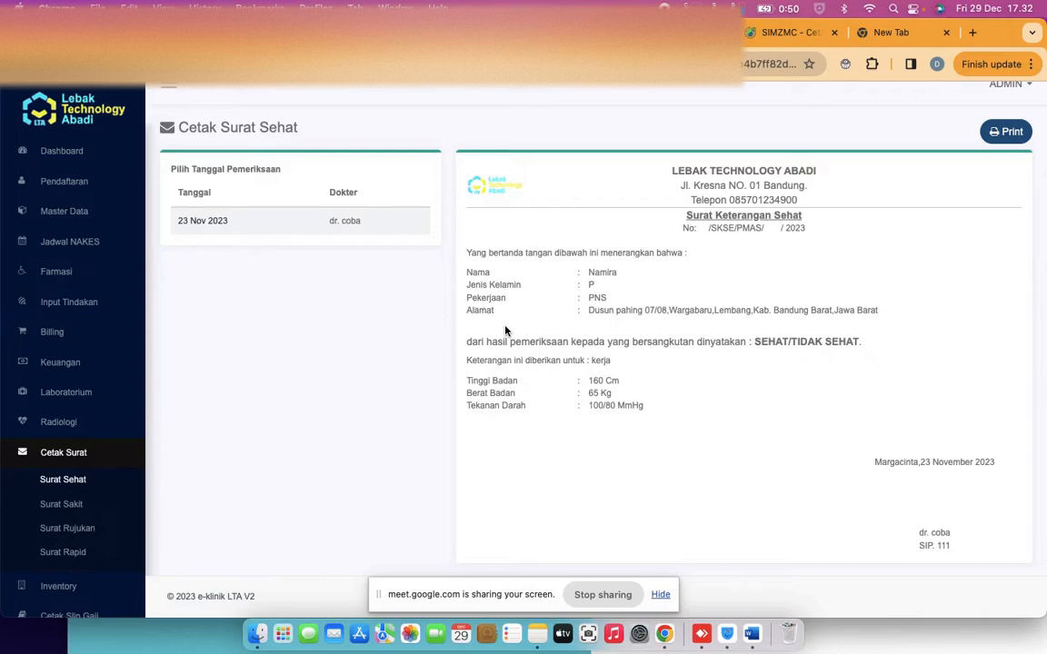
{"action": "left_click", "coordinate": [1009, 133]}
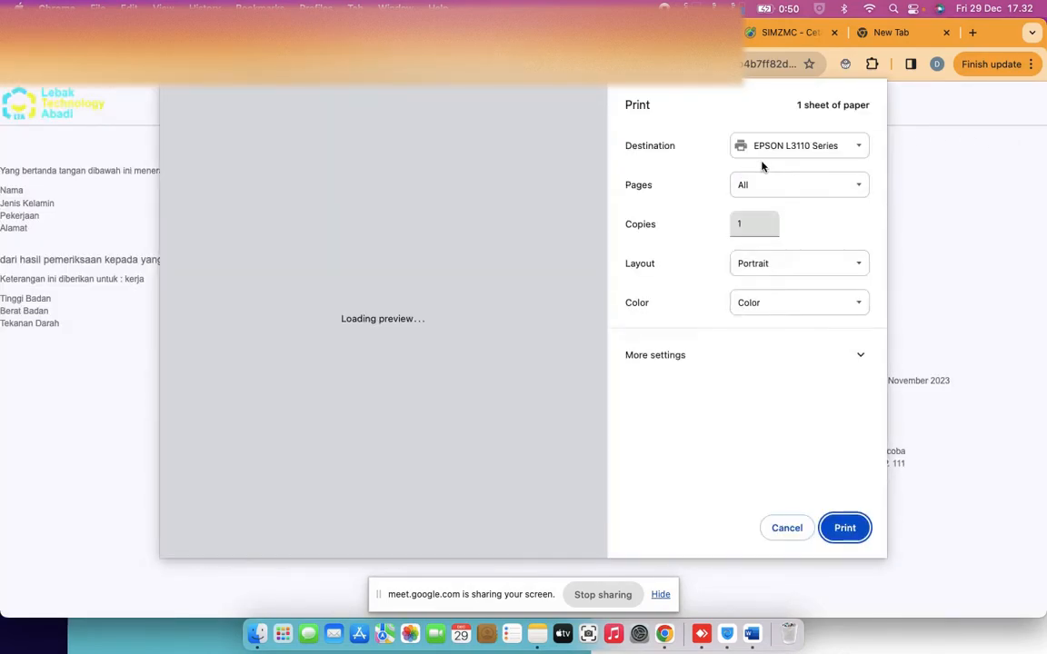
{"action": "left_click", "coordinate": [778, 154]}
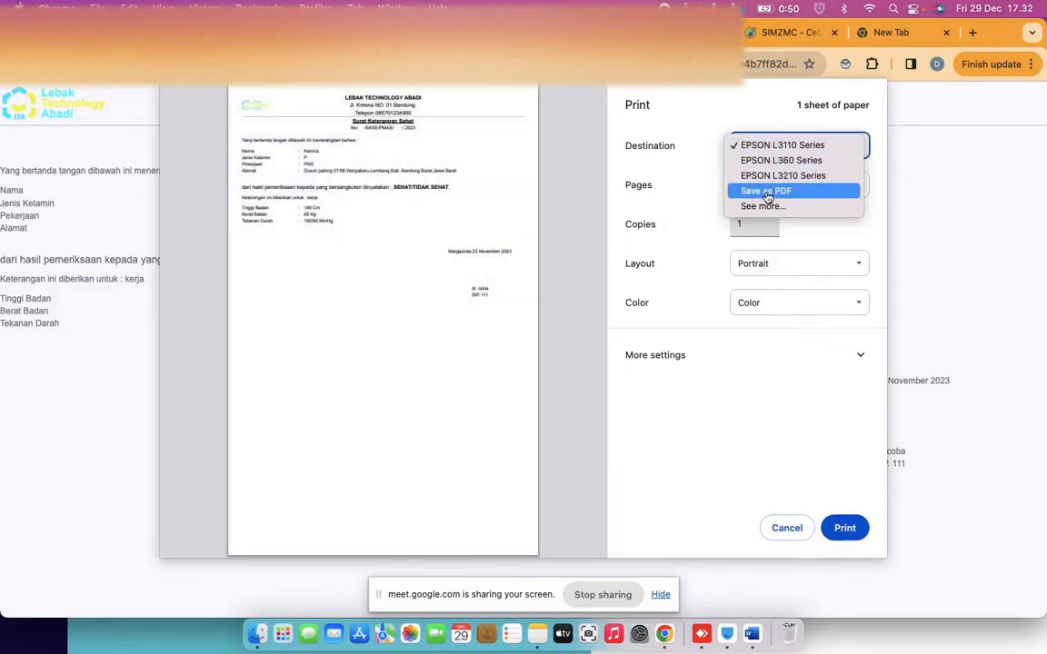
{"action": "left_click", "coordinate": [781, 527]}
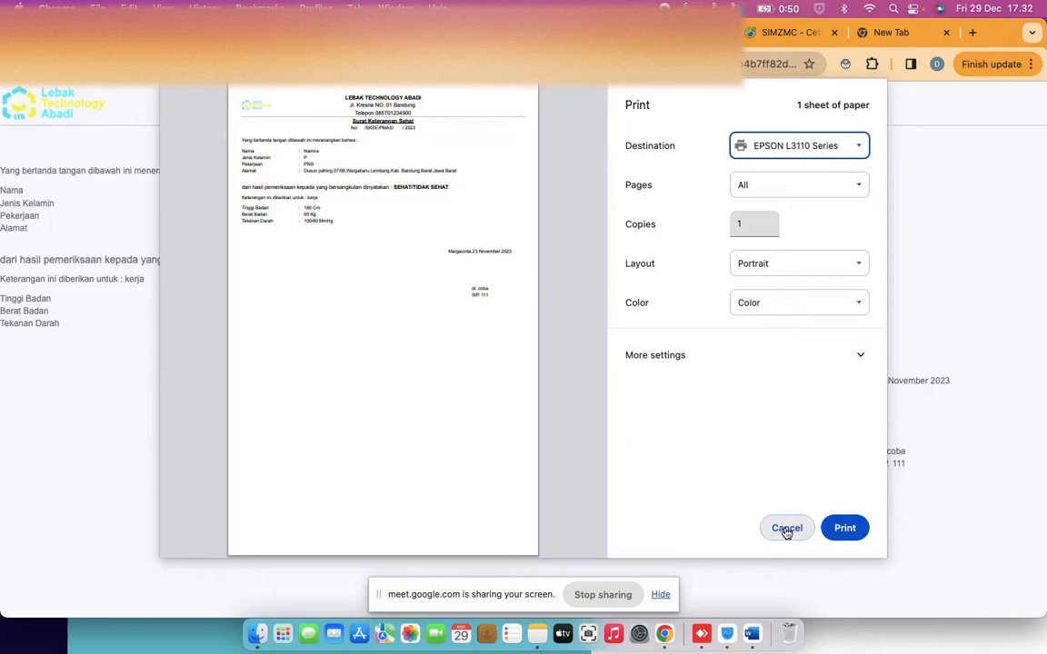
{"action": "left_click", "coordinate": [786, 529]}
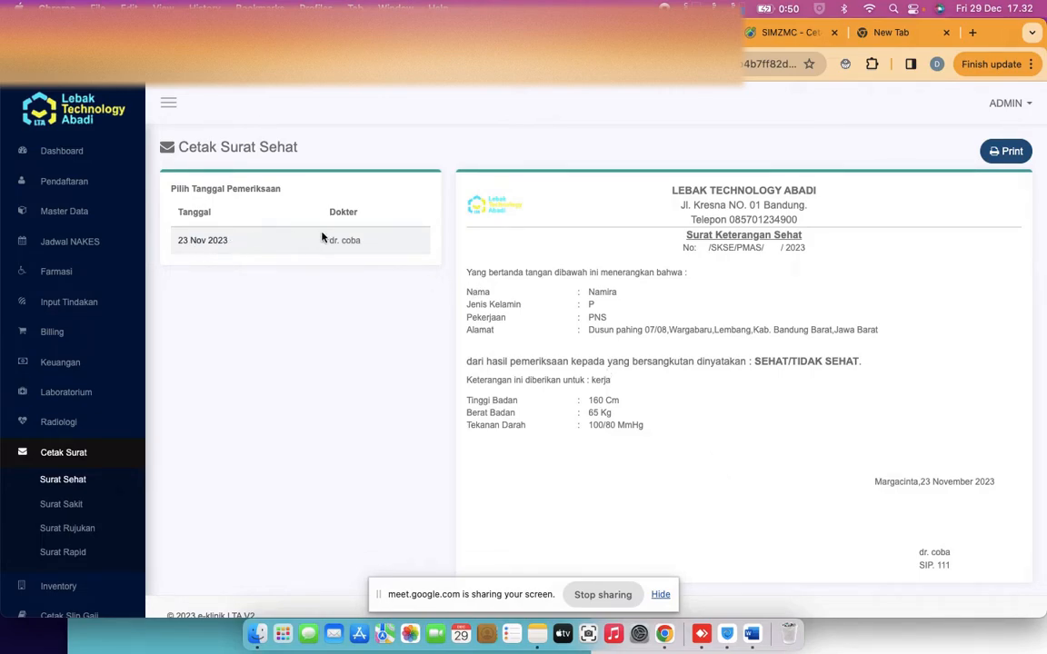
{"action": "scroll", "coordinate": [82, 363], "scroll_direction": "down", "scroll_amount": 1}
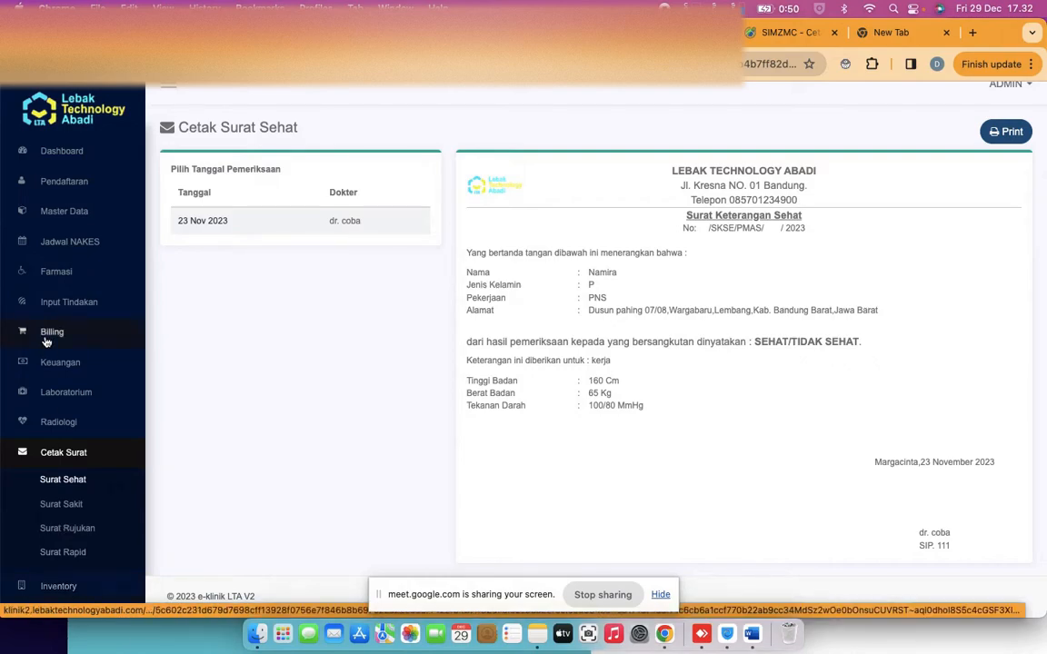
Open the 29 Dec 2023 visit's bill from the cashier list
{"action": "left_click", "coordinate": [59, 155]}
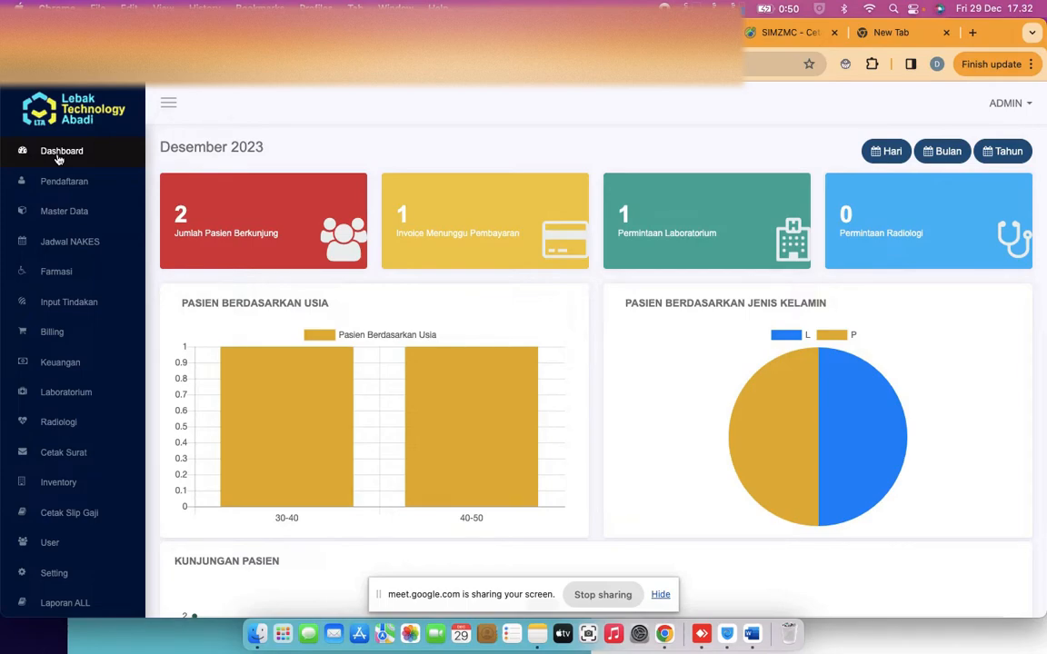
{"action": "left_click", "coordinate": [63, 333]}
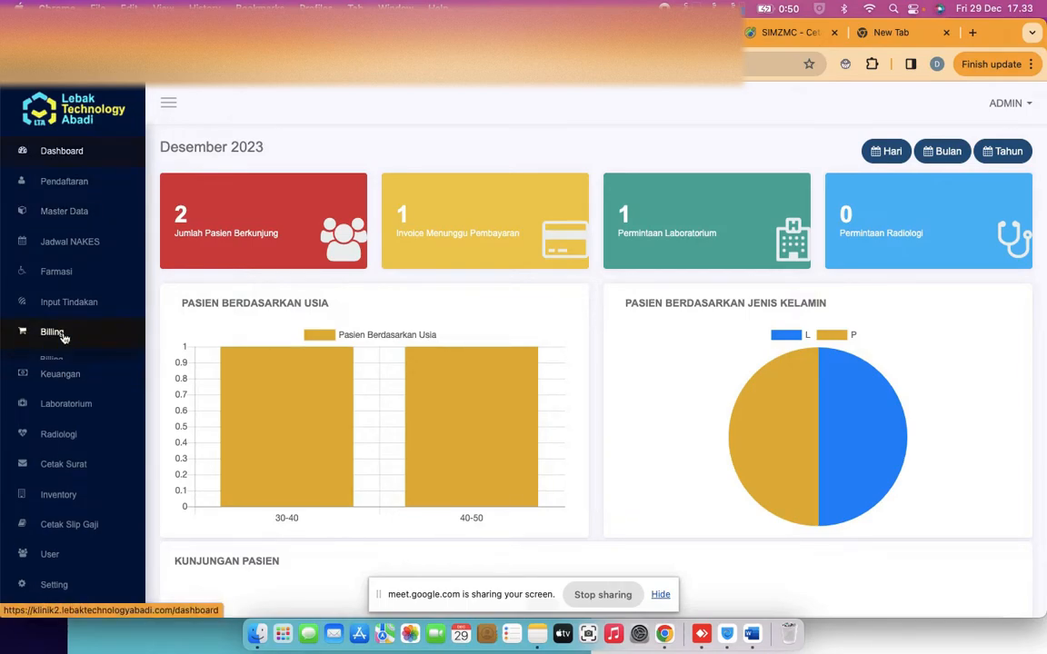
{"action": "left_click", "coordinate": [52, 359]}
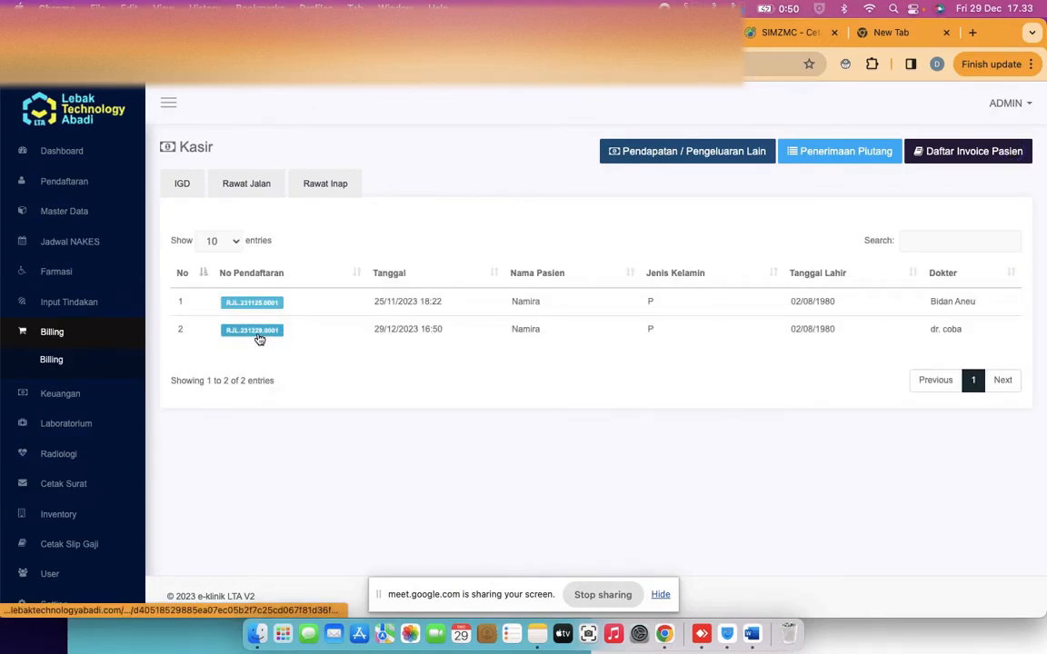
{"action": "left_click", "coordinate": [389, 338]}
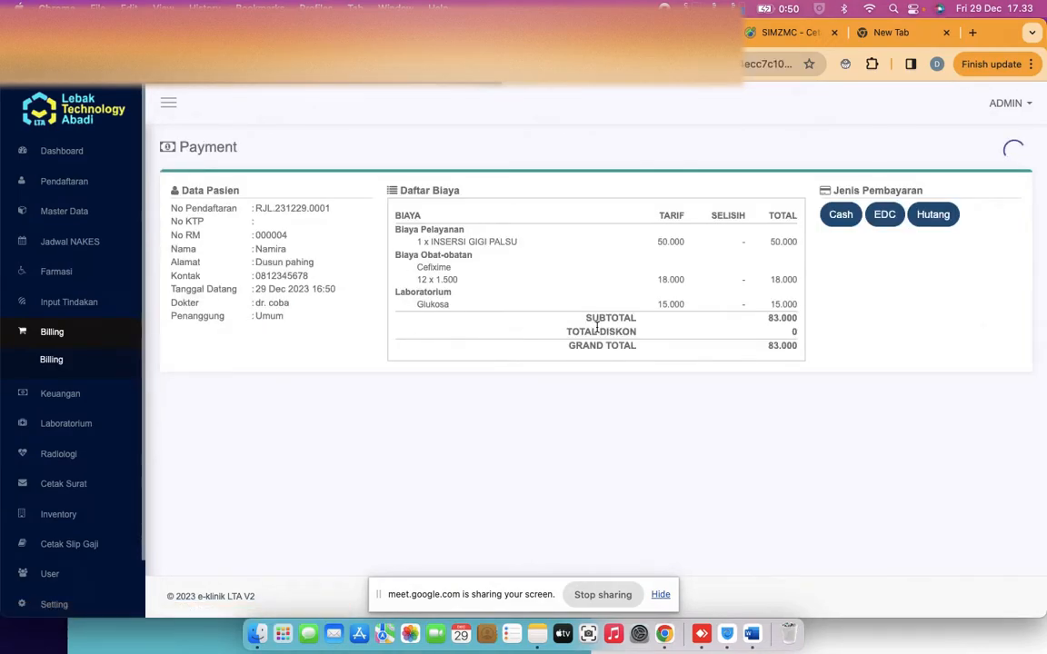
Record the 83.000 bill as Hutang due 30 Dec 2023 with note 'kurang 10000'
{"action": "left_click", "coordinate": [933, 216]}
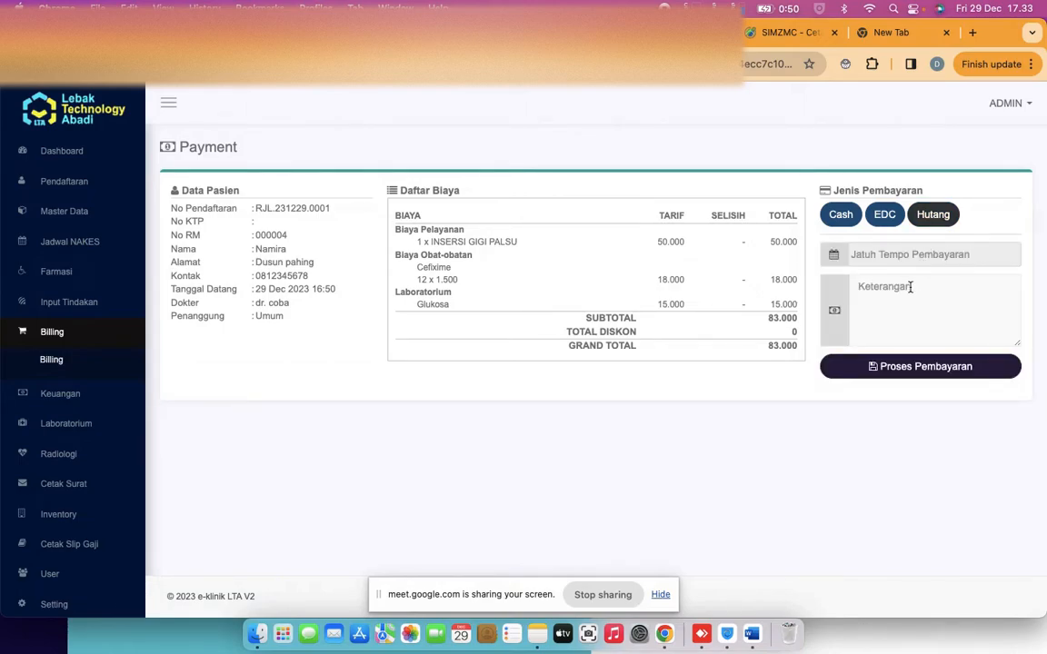
{"action": "left_click", "coordinate": [901, 291]}
{"action": "left_click", "coordinate": [841, 214]}
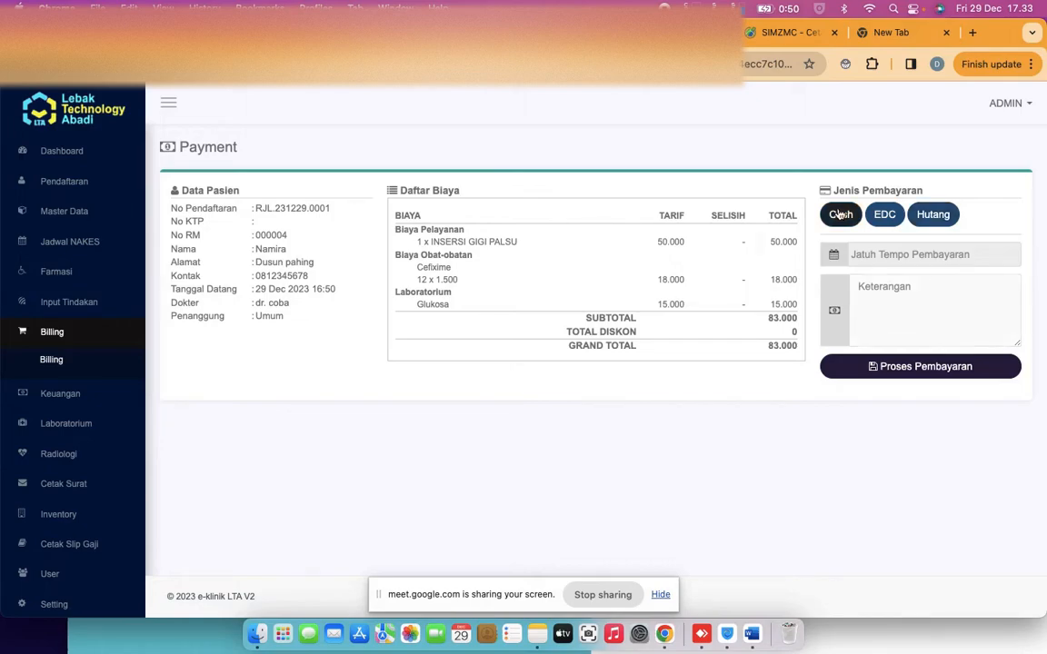
{"action": "left_click", "coordinate": [879, 287]}
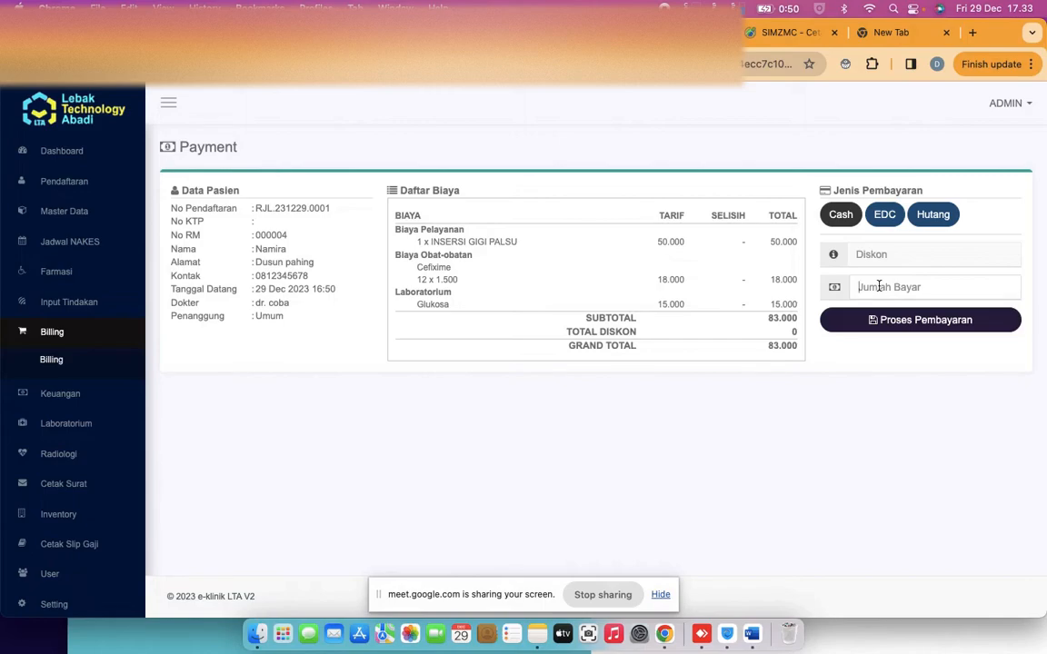
{"action": "left_click", "coordinate": [930, 220]}
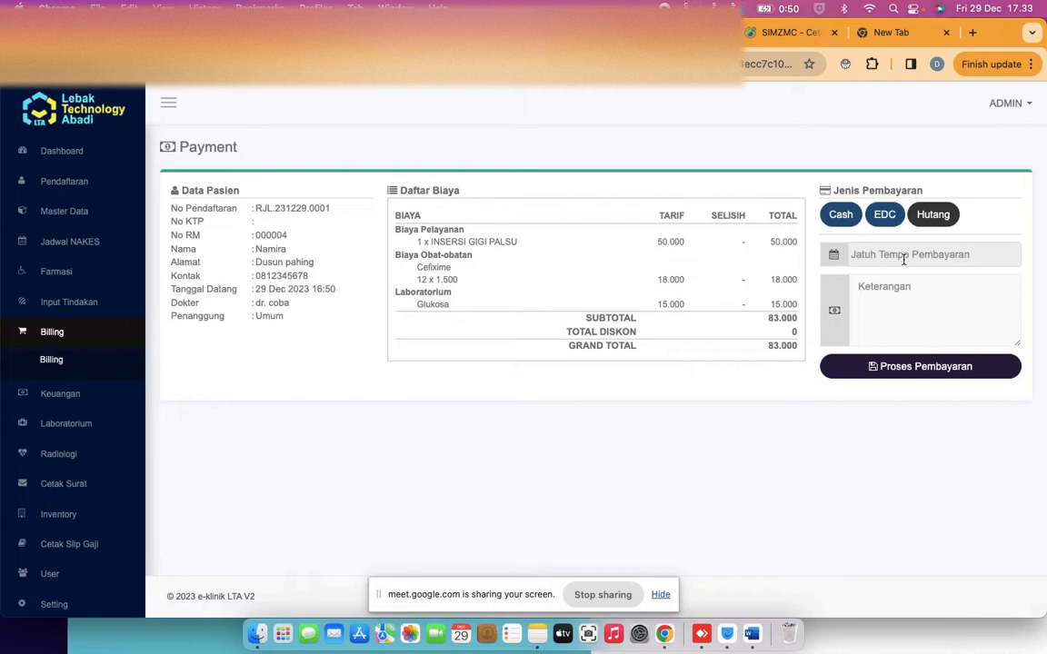
{"action": "left_click", "coordinate": [903, 259]}
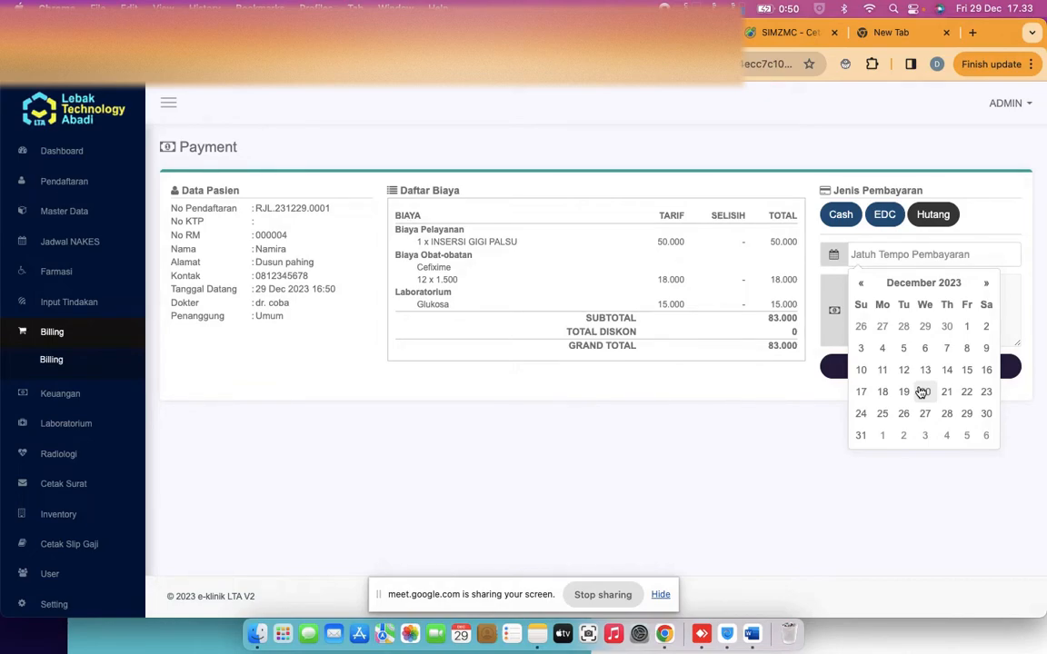
{"action": "left_click", "coordinate": [988, 419]}
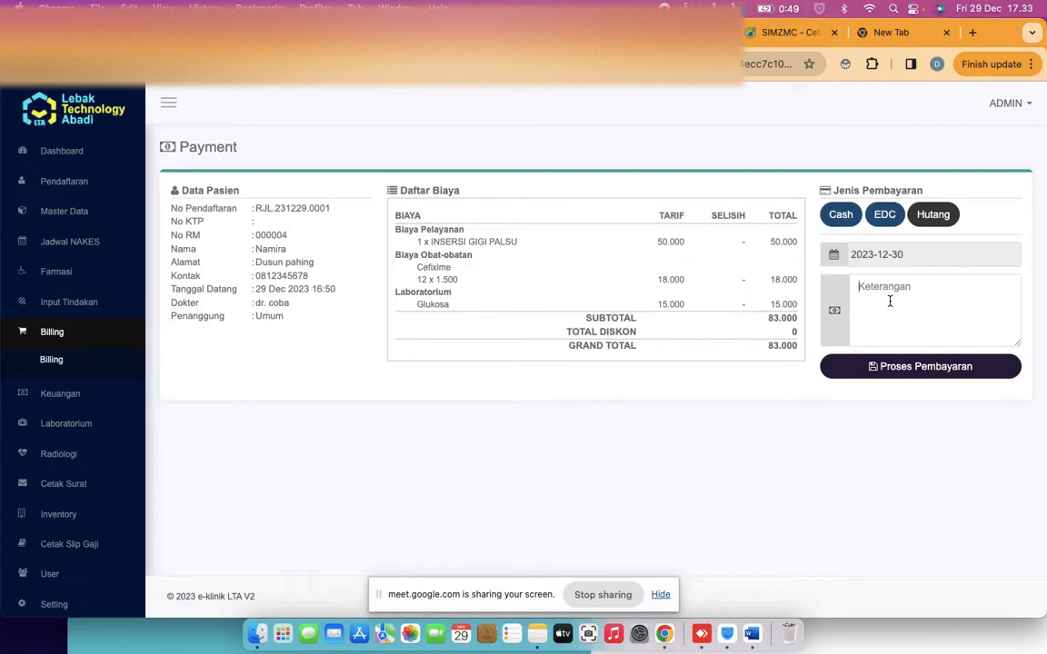
{"action": "type", "text": "10"}
{"action": "key", "text": "BackSpace"}
{"action": "key", "text": "BackSpace"}
{"action": "type", "text": "kurang 10000"}
{"action": "left_click", "coordinate": [913, 372]}
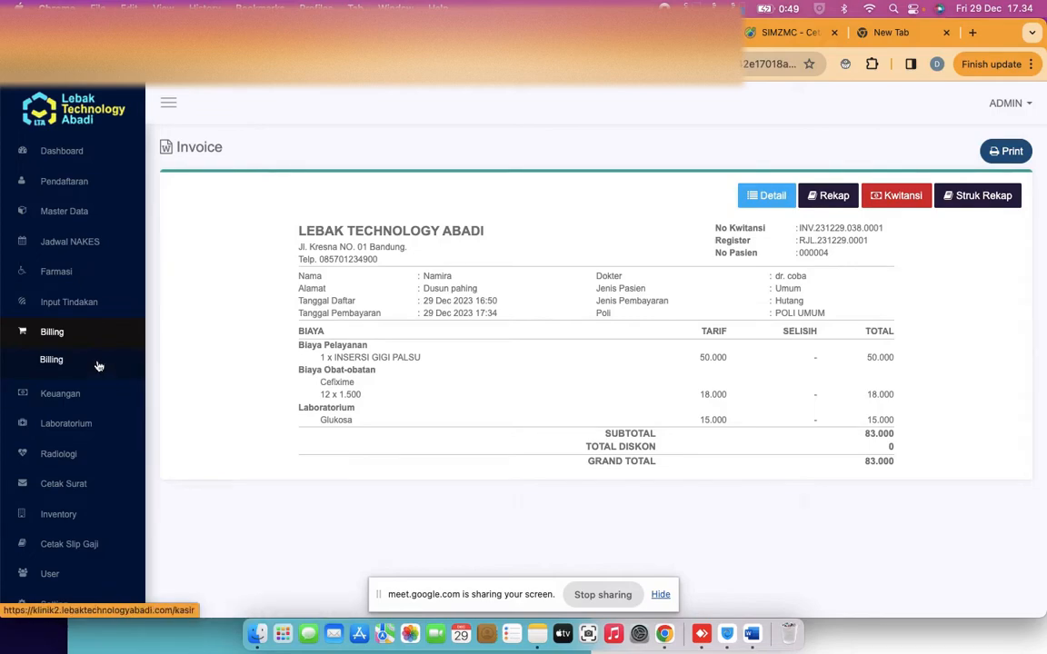
Open the Penerimaan Piutang receivables list under Keuangan
{"action": "left_click", "coordinate": [60, 393]}
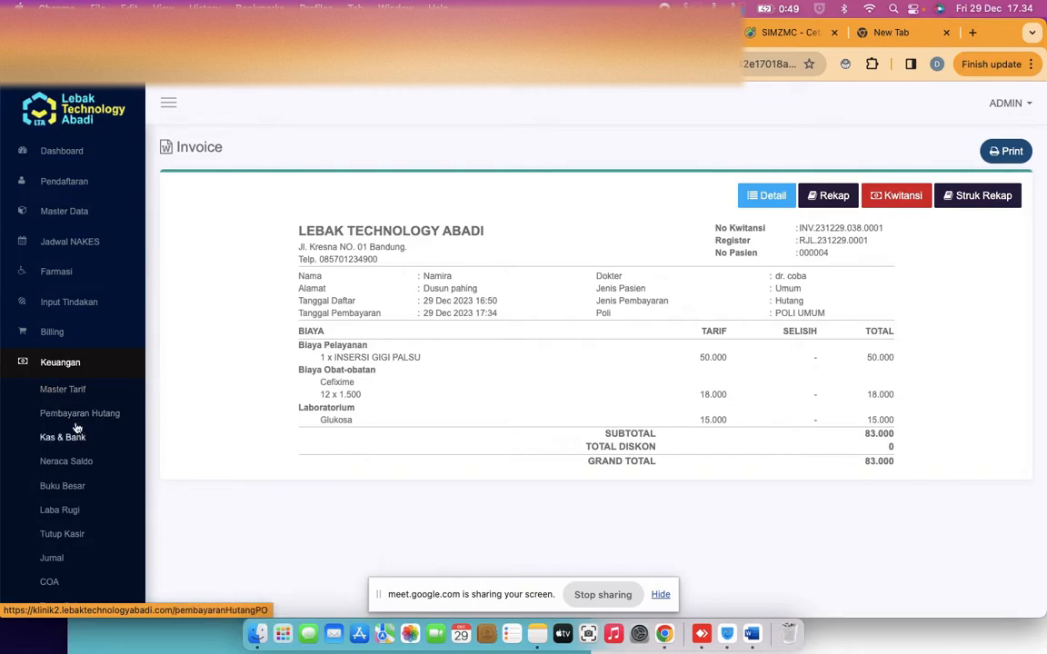
{"action": "scroll", "coordinate": [73, 404], "scroll_direction": "down", "scroll_amount": 1}
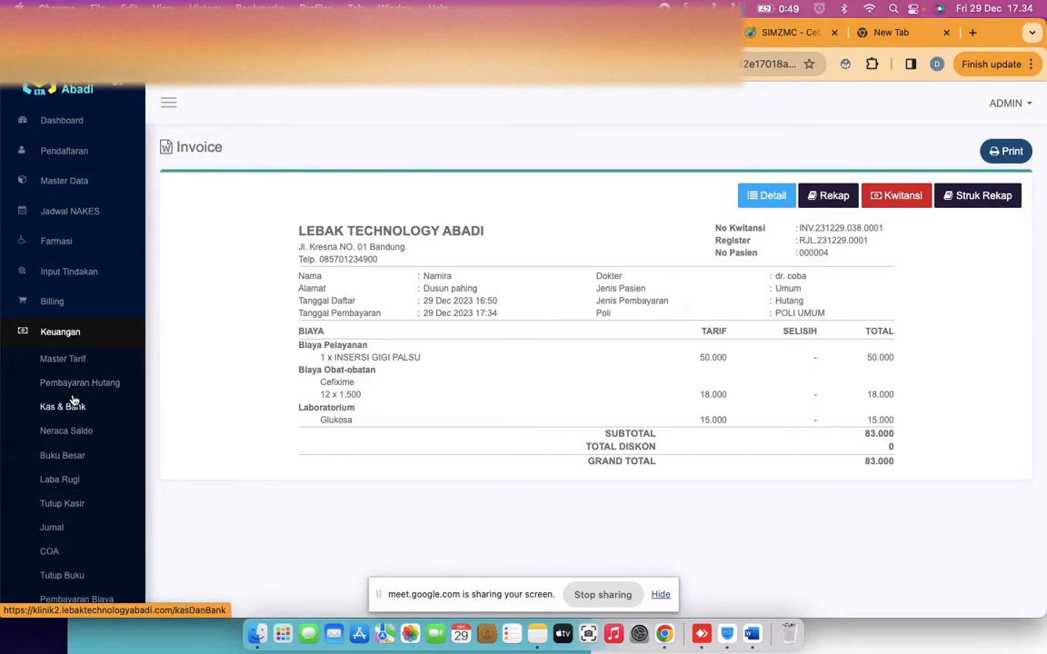
{"action": "scroll", "coordinate": [74, 400], "scroll_direction": "down", "scroll_amount": 3}
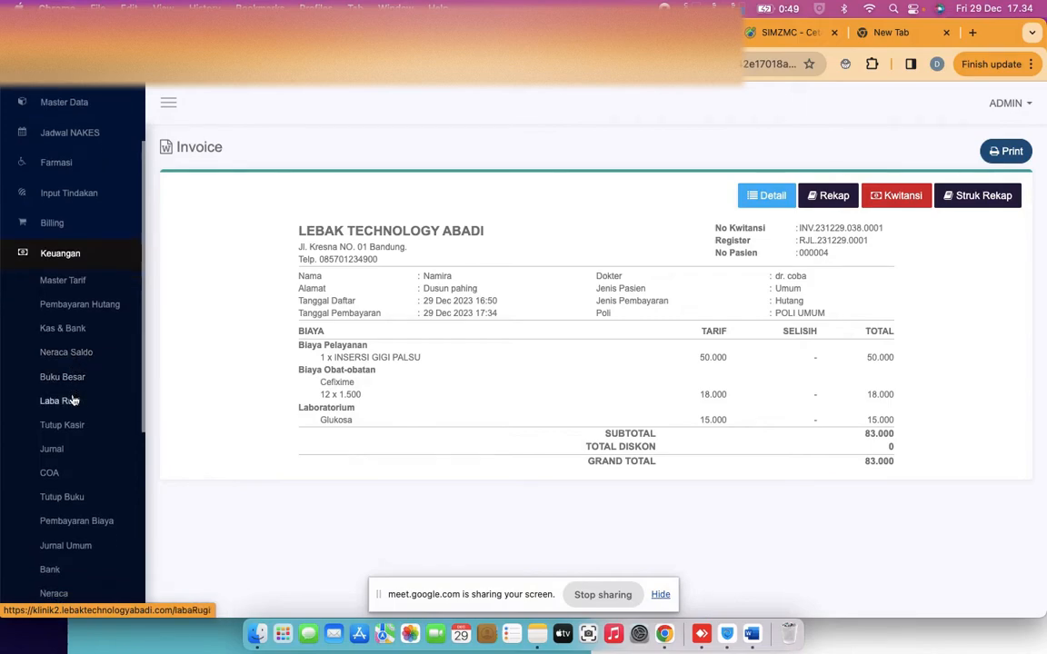
{"action": "scroll", "coordinate": [74, 401], "scroll_direction": "down", "scroll_amount": 2}
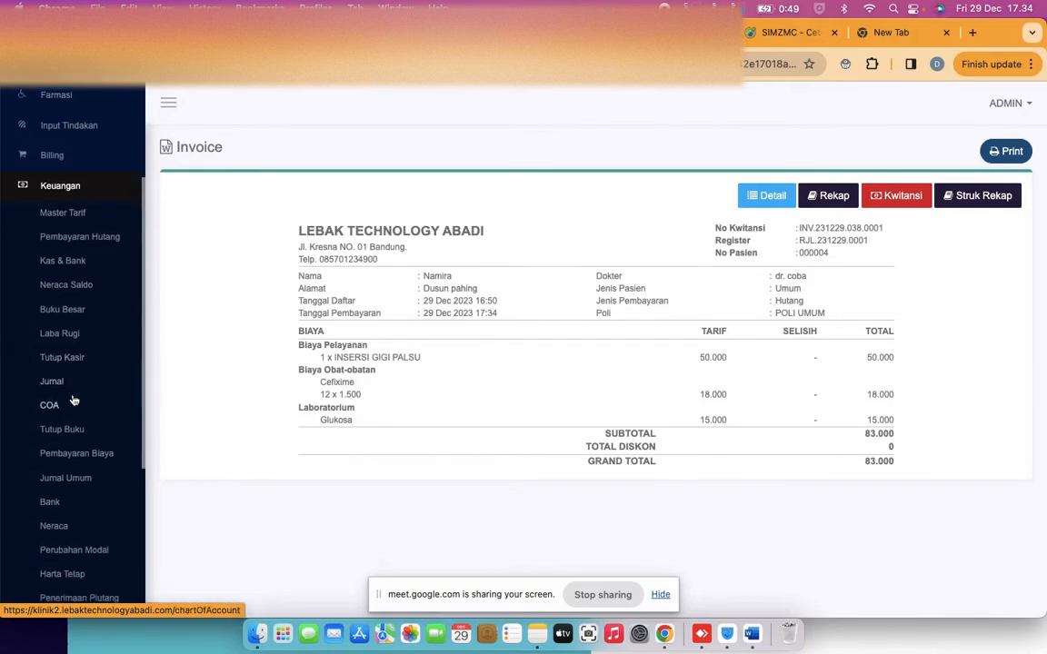
{"action": "scroll", "coordinate": [73, 401], "scroll_direction": "down", "scroll_amount": 3}
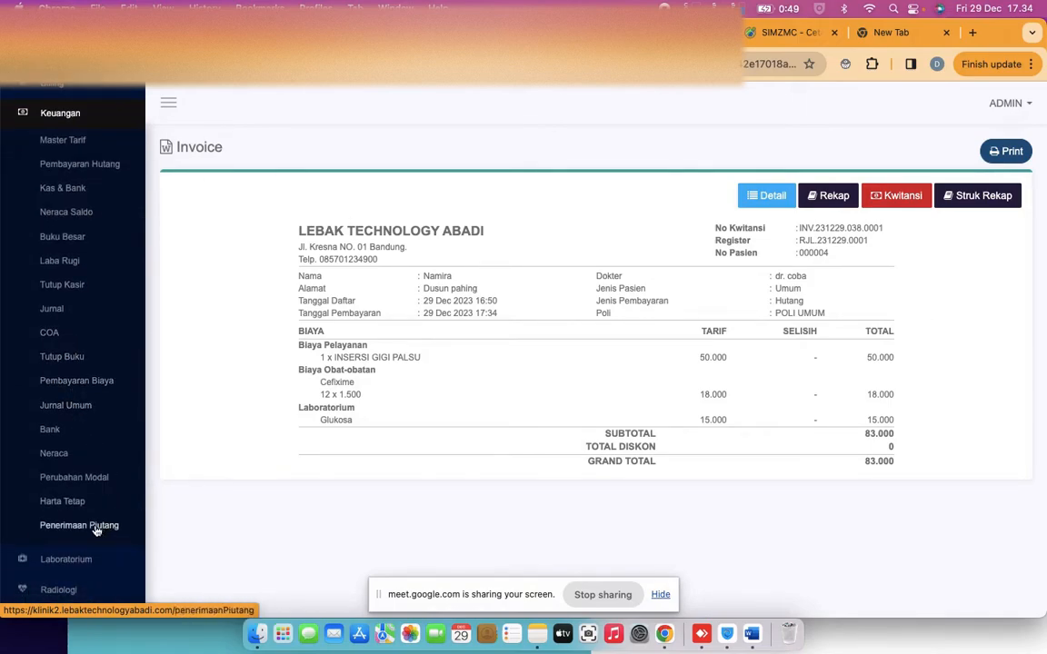
{"action": "left_click", "coordinate": [96, 527]}
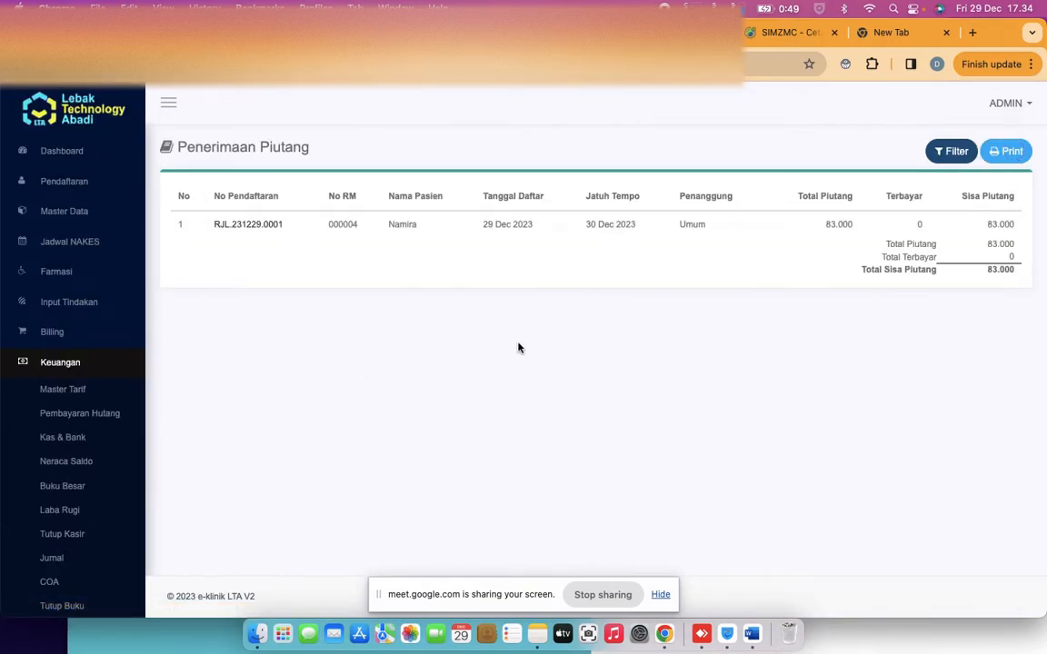
{"action": "left_click", "coordinate": [234, 226]}
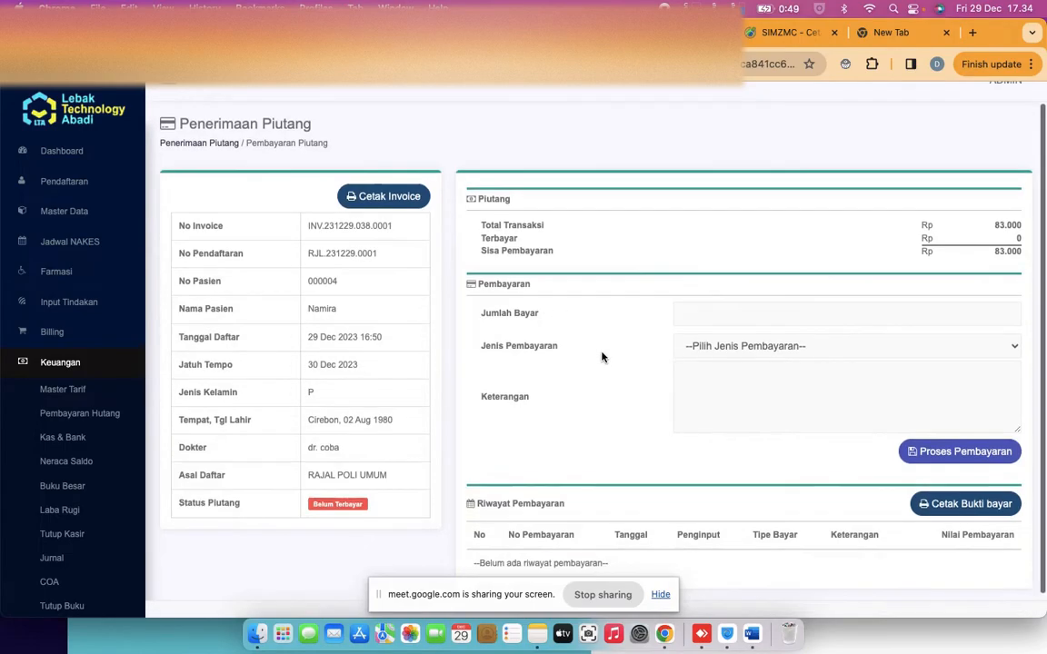
{"action": "scroll", "coordinate": [602, 357], "scroll_direction": "down", "scroll_amount": 2}
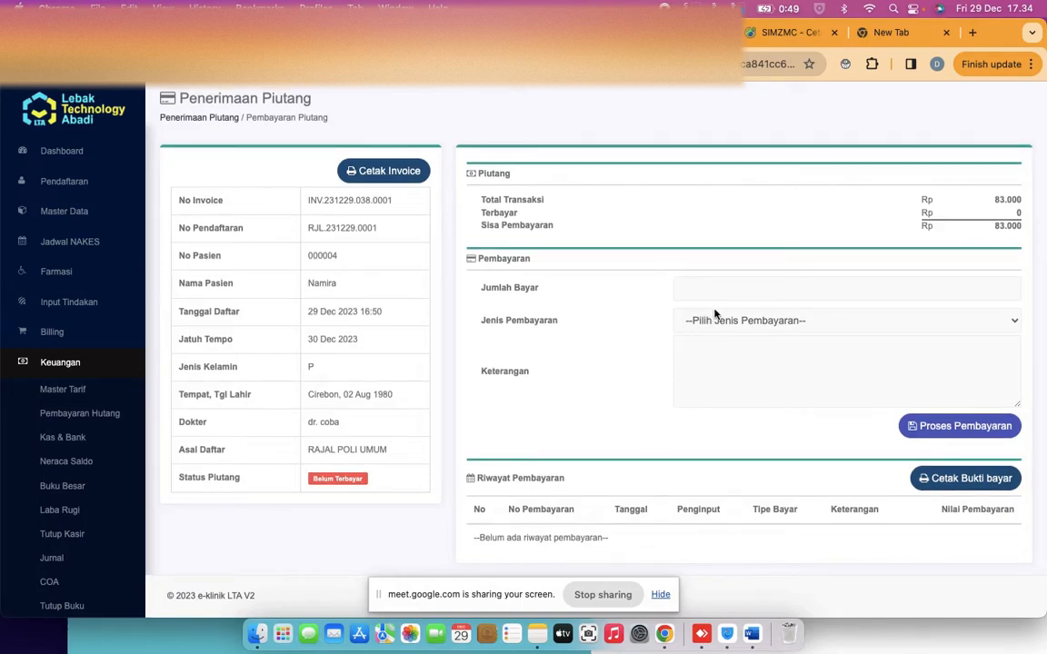
{"action": "type", "text": "1"}
{"action": "key", "text": "BackSpace"}
{"action": "type", "text": "70000"}
{"action": "left_click", "coordinate": [779, 323]}
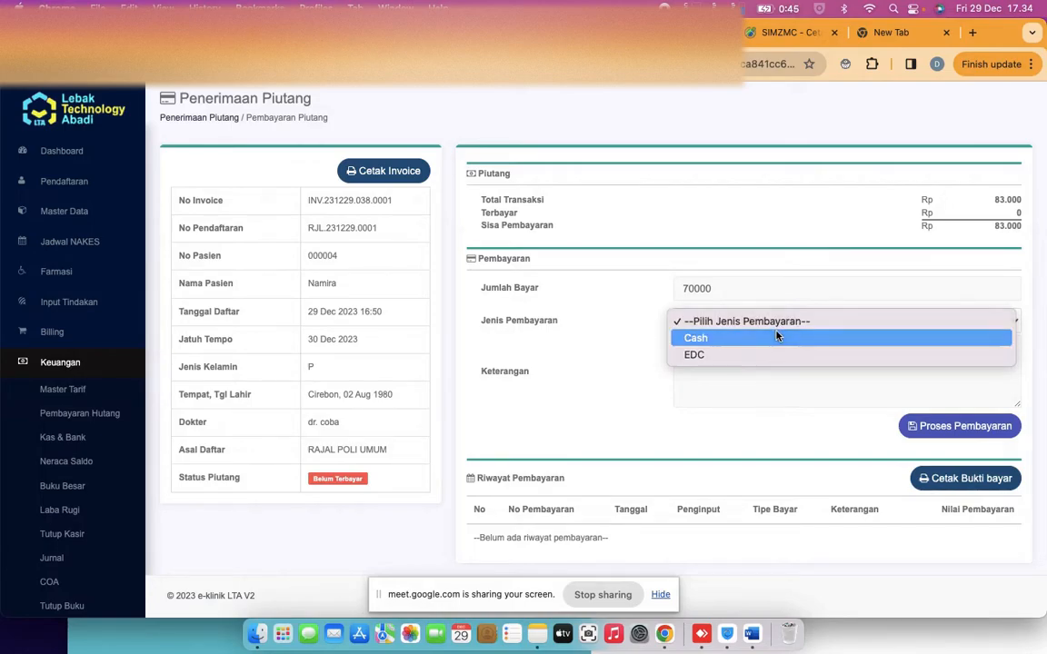
{"action": "left_click", "coordinate": [777, 337]}
{"action": "left_click", "coordinate": [800, 377]}
{"action": "type", "text": "kurang"}
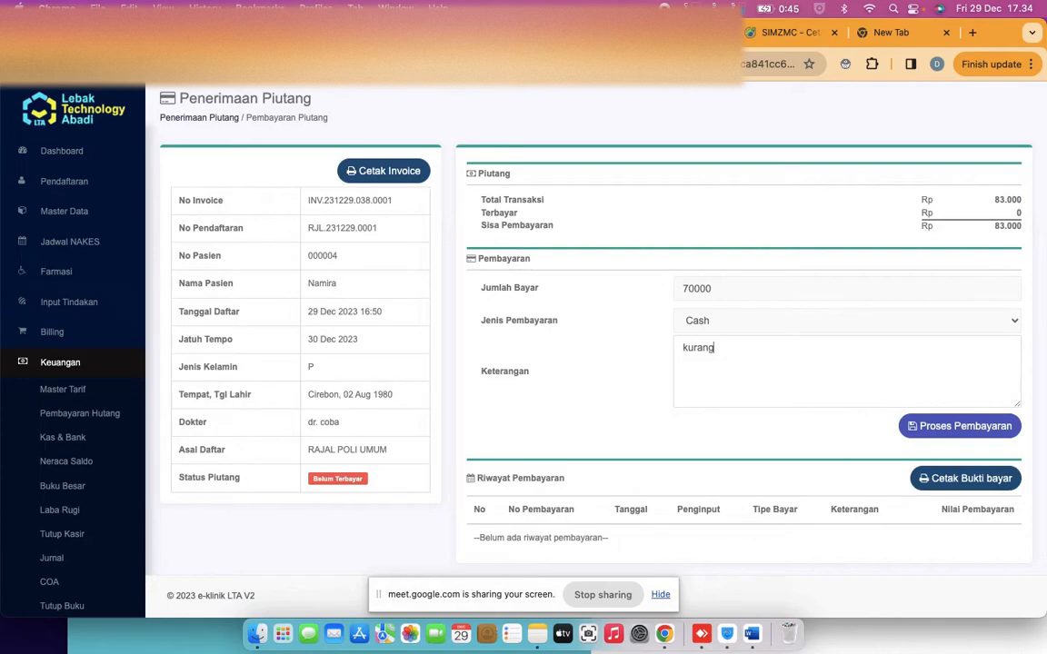
{"action": "type", "text": " 13000"}
{"action": "left_click", "coordinate": [927, 427]}
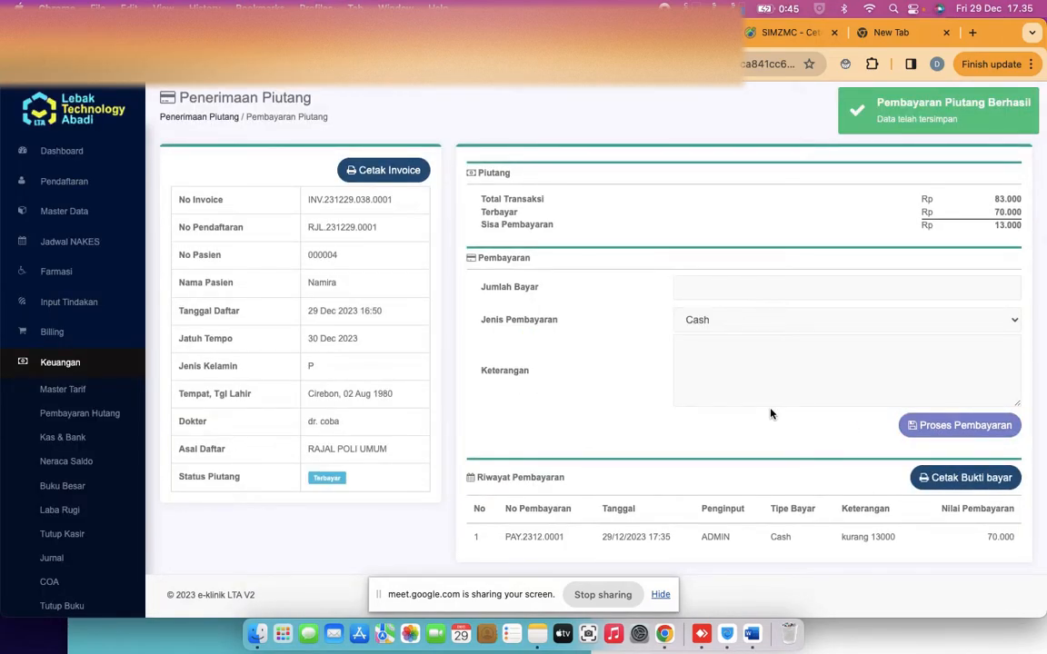
{"action": "left_click", "coordinate": [742, 290]}
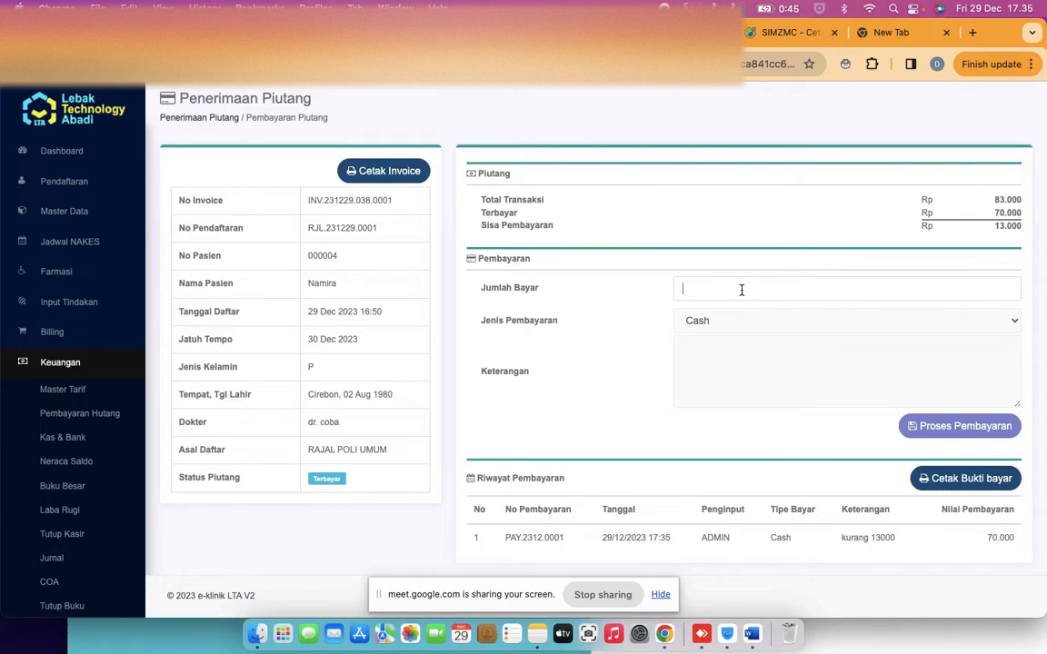
Submit the remaining 13000 as a payment noted 'lunas'
{"action": "type", "text": "13000"}
{"action": "left_click", "coordinate": [744, 364]}
{"action": "type", "text": "lunas"}
{"action": "left_click", "coordinate": [940, 427]}
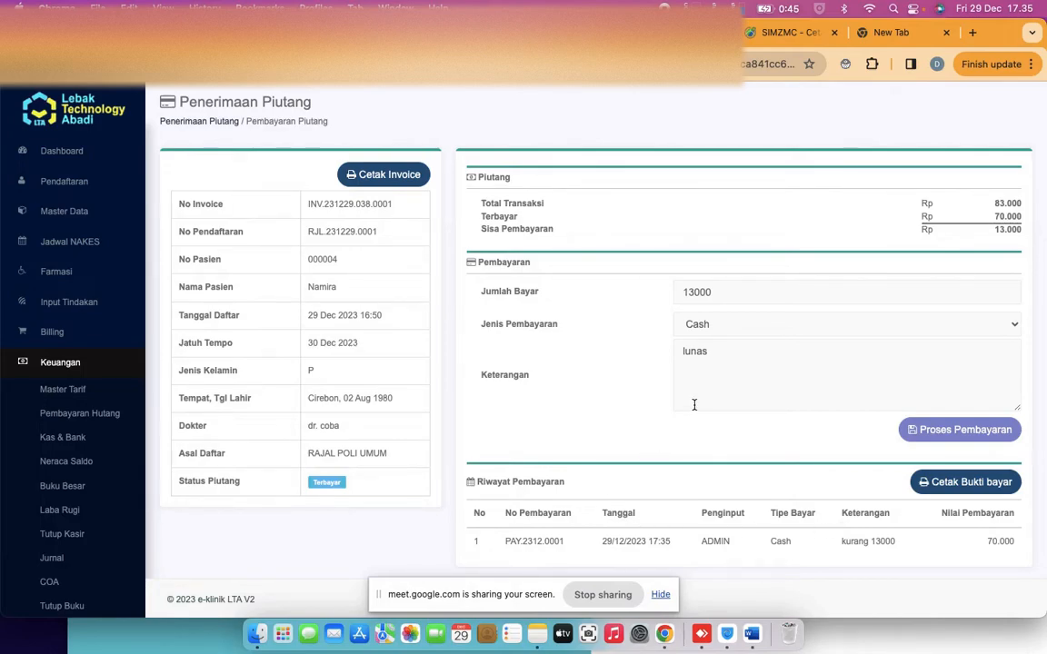
{"action": "scroll", "coordinate": [336, 449], "scroll_direction": "down", "scroll_amount": 1}
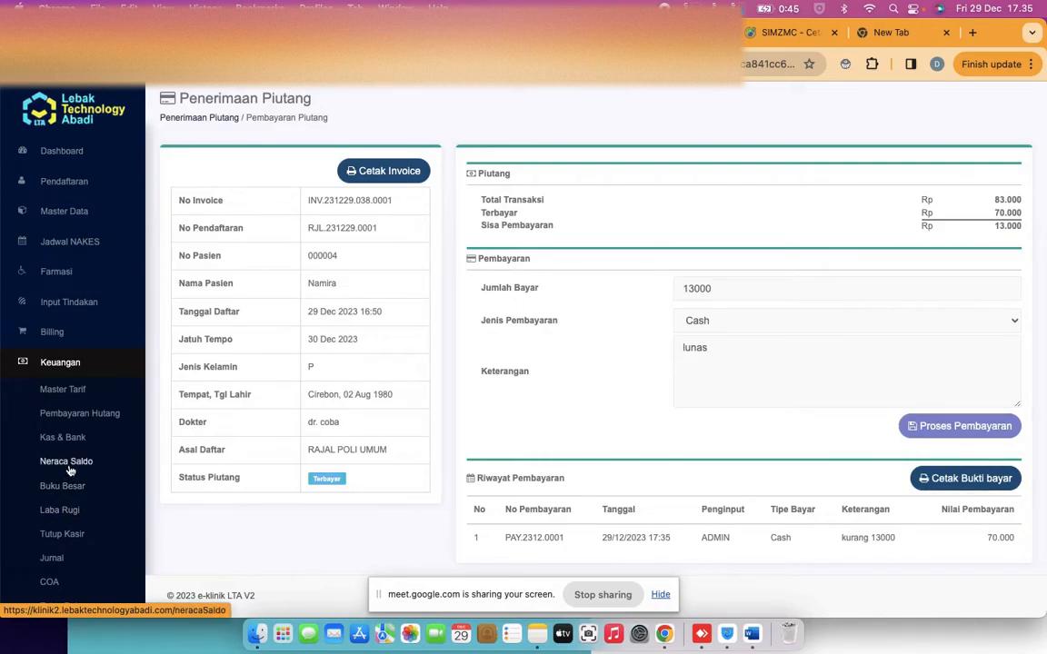
Check the outstanding receivables in Billing > Penerimaan Piutang
{"action": "scroll", "coordinate": [69, 438], "scroll_direction": "down", "scroll_amount": 3}
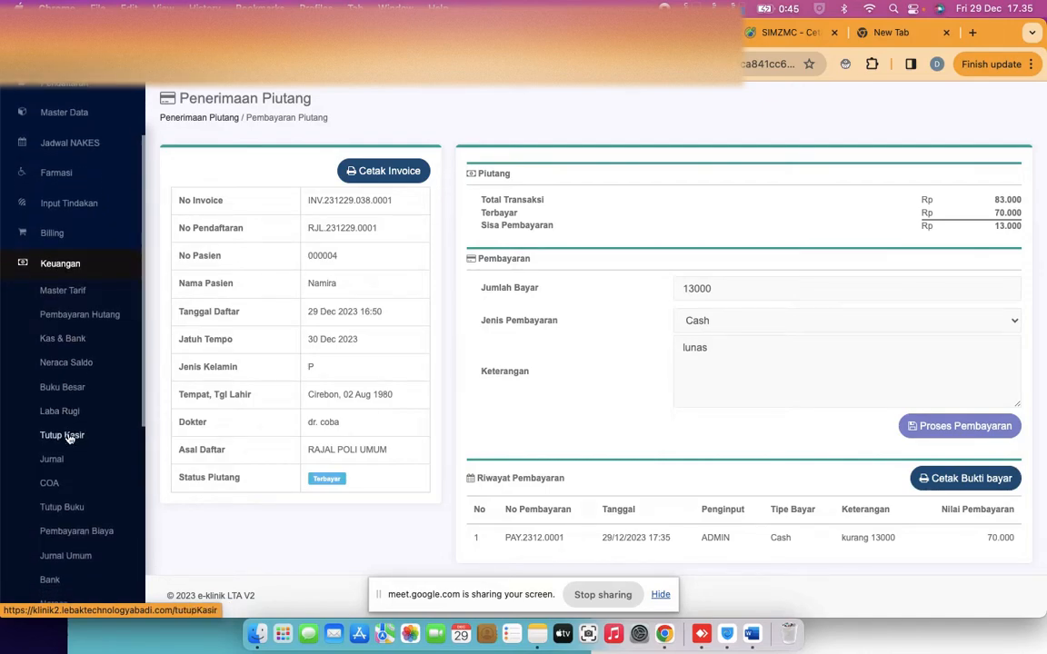
{"action": "left_click", "coordinate": [52, 232]}
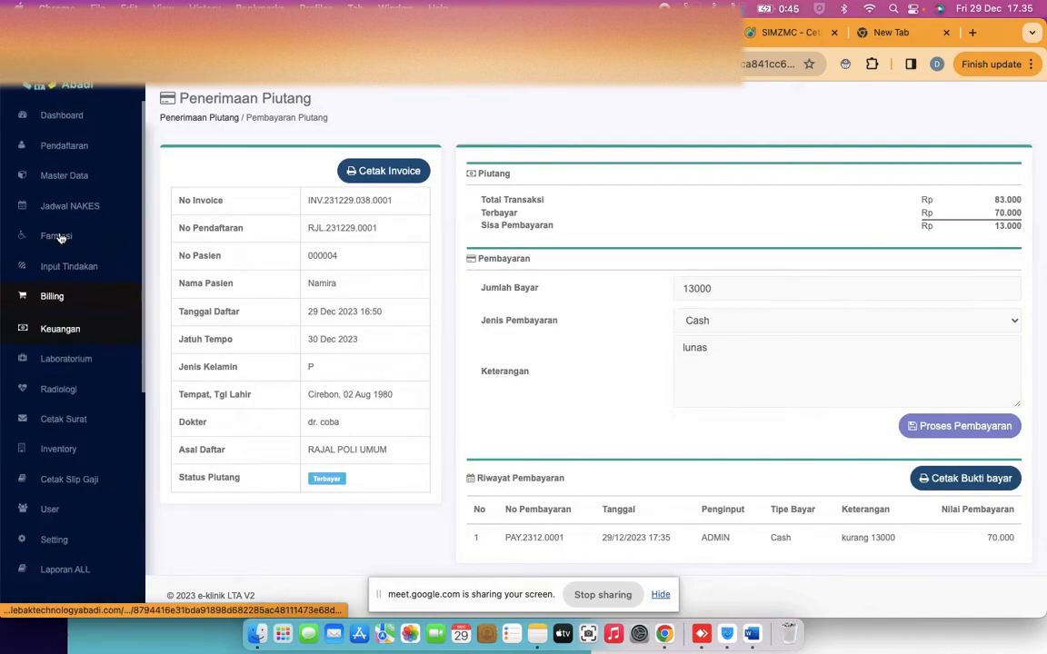
{"action": "left_click", "coordinate": [64, 307]}
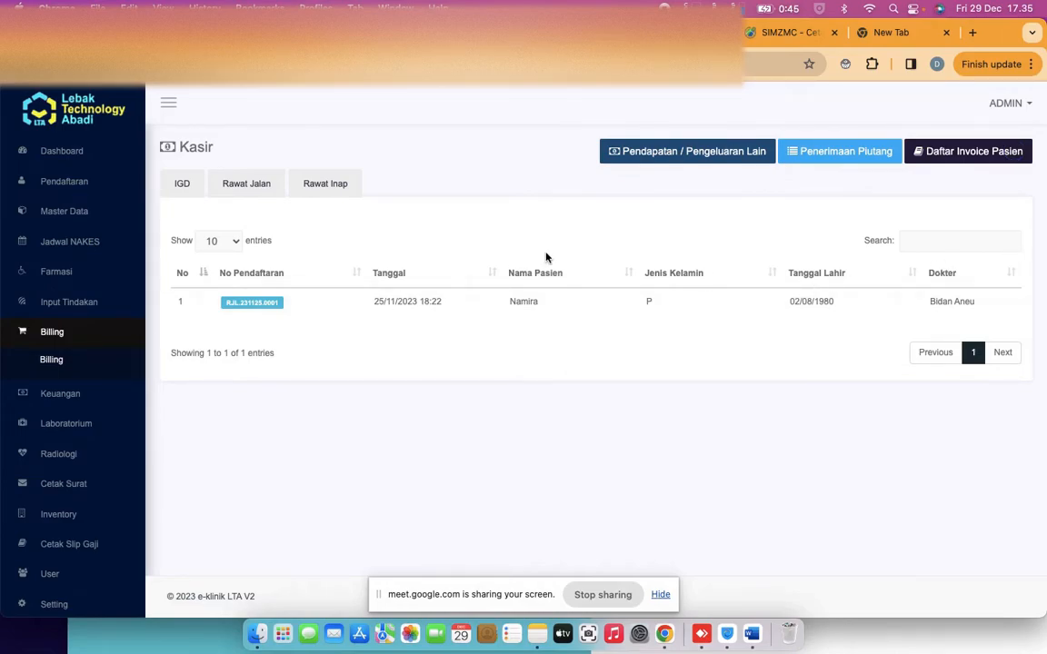
{"action": "left_click", "coordinate": [830, 156]}
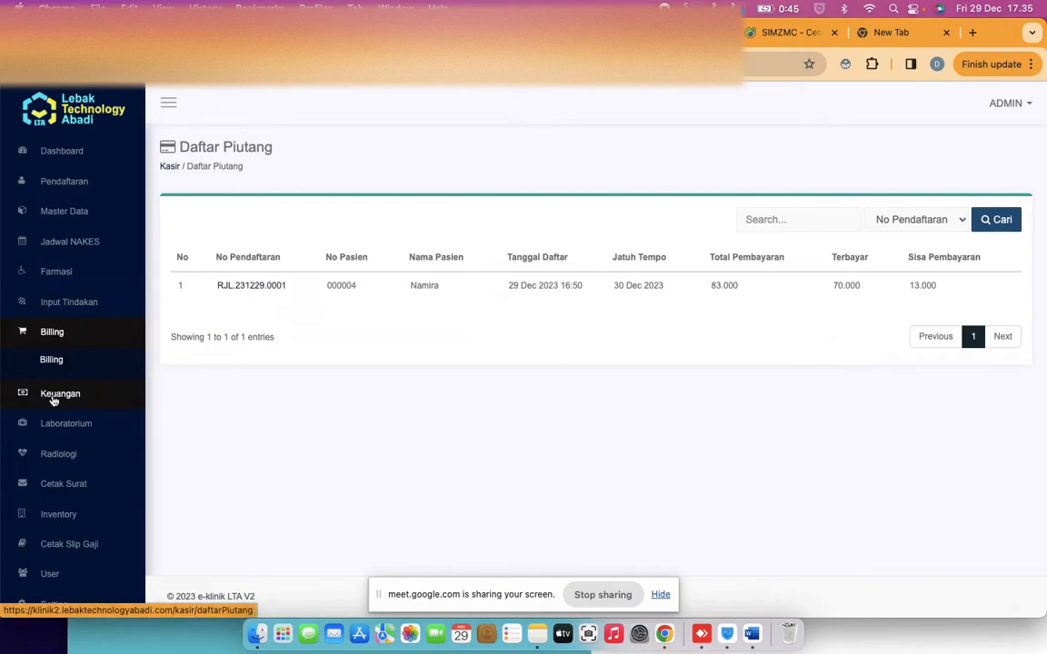
Bring up the Input Tindakan Rawat Jalan list, where RJL.231229.0002 is still awaiting treatment entry
{"action": "scroll", "coordinate": [59, 243], "scroll_direction": "down", "scroll_amount": 1}
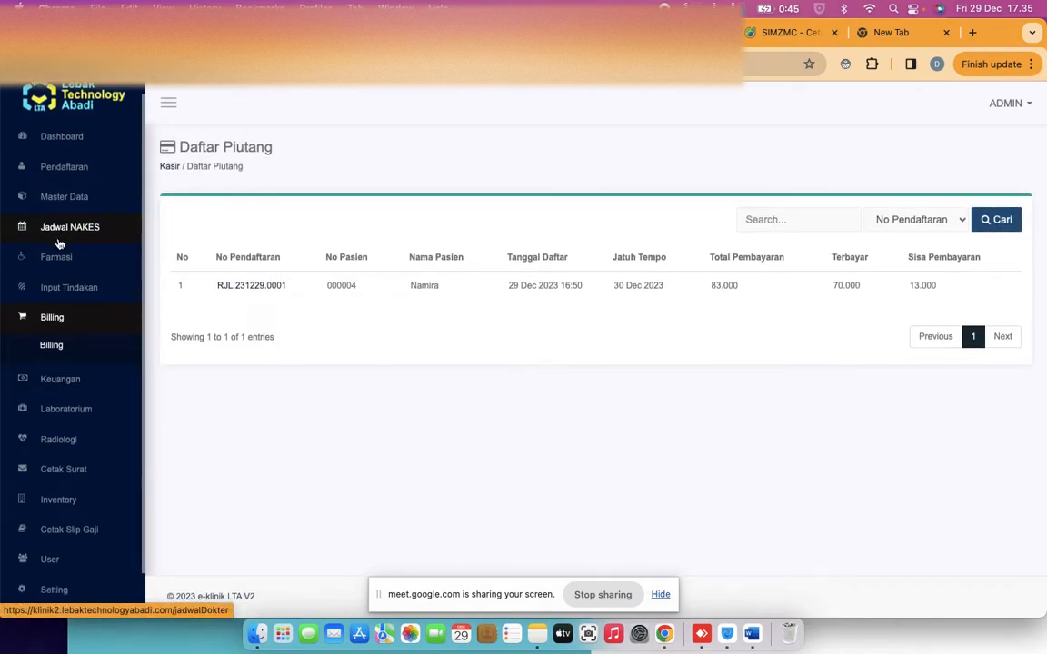
{"action": "scroll", "coordinate": [60, 259], "scroll_direction": "down", "scroll_amount": 2}
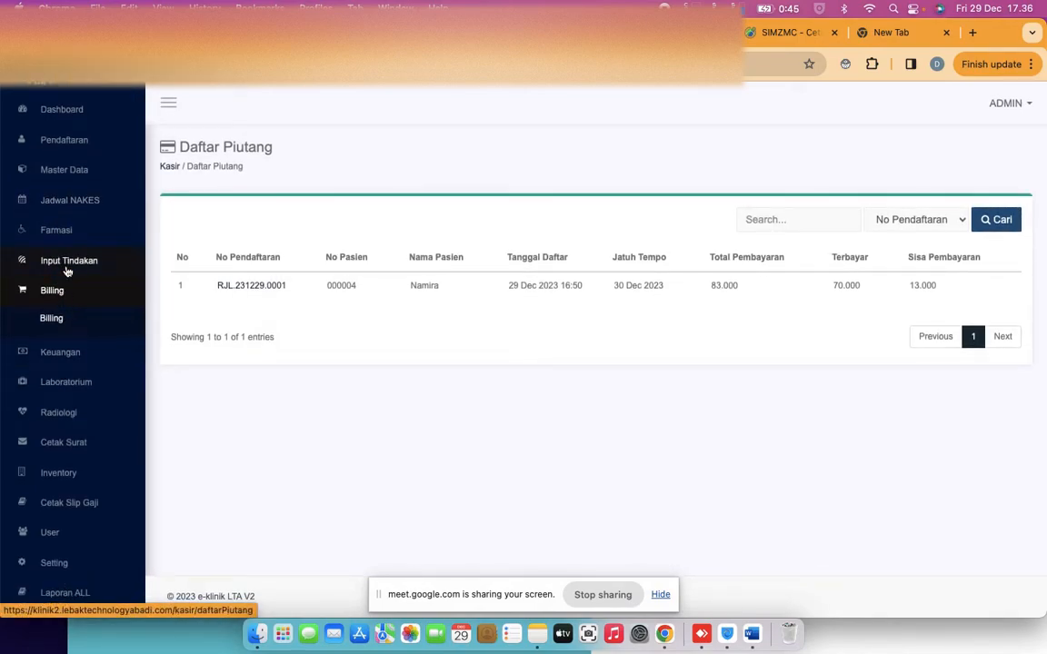
{"action": "left_click", "coordinate": [67, 263]}
{"action": "left_click", "coordinate": [52, 311]}
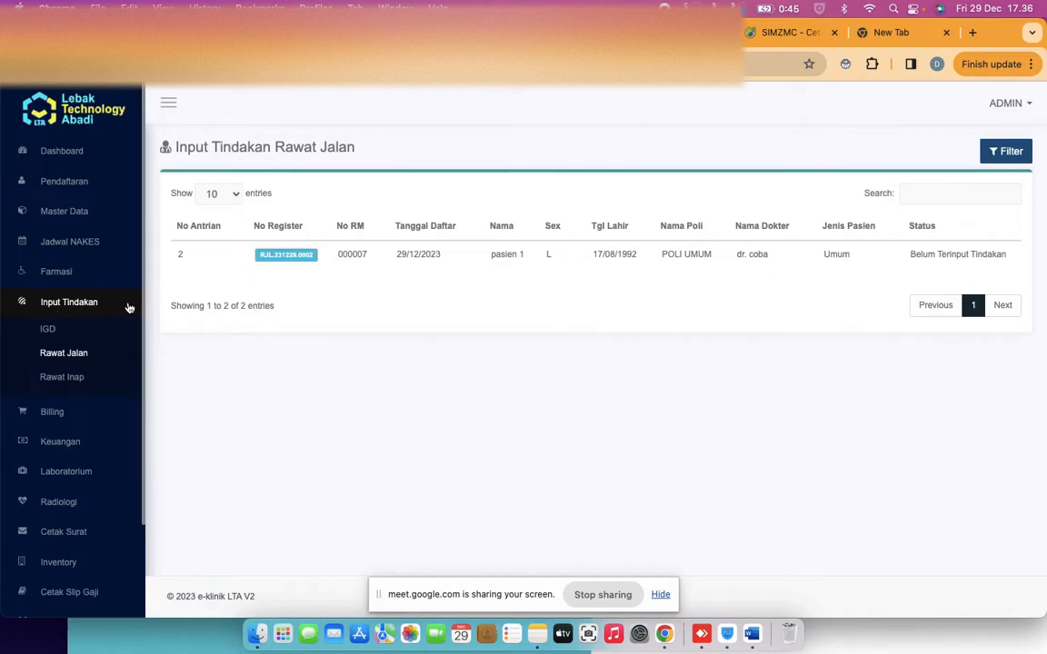
Add INSERSI GIGI PALSU to visit RJL.231229.0002 with dr. coba at tariff 50000, quantity 1
{"action": "left_click", "coordinate": [283, 257]}
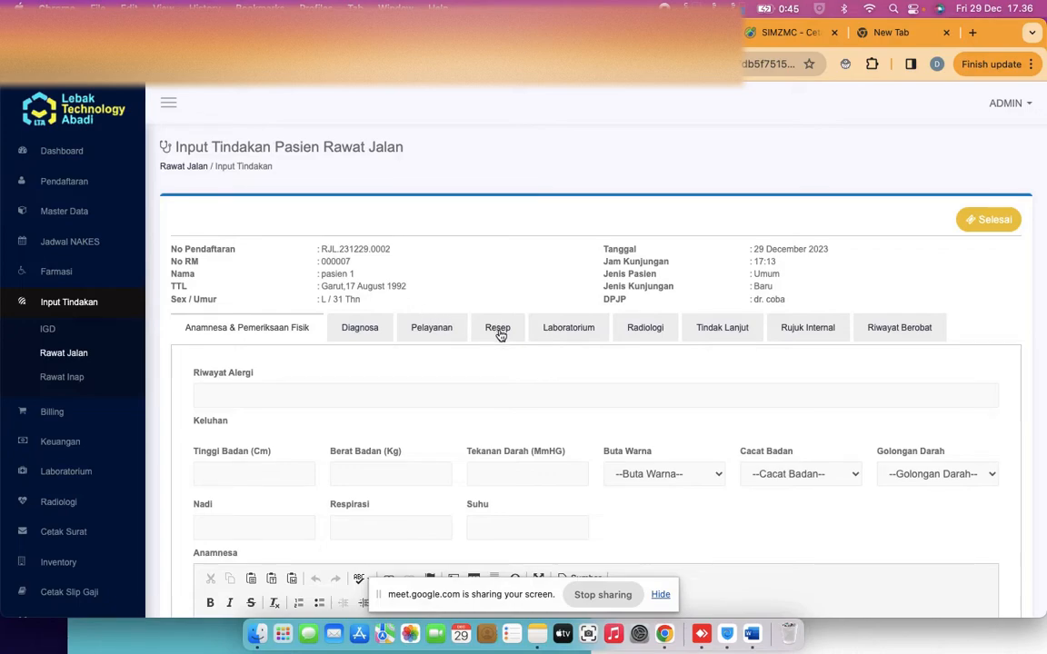
{"action": "left_click", "coordinate": [431, 329]}
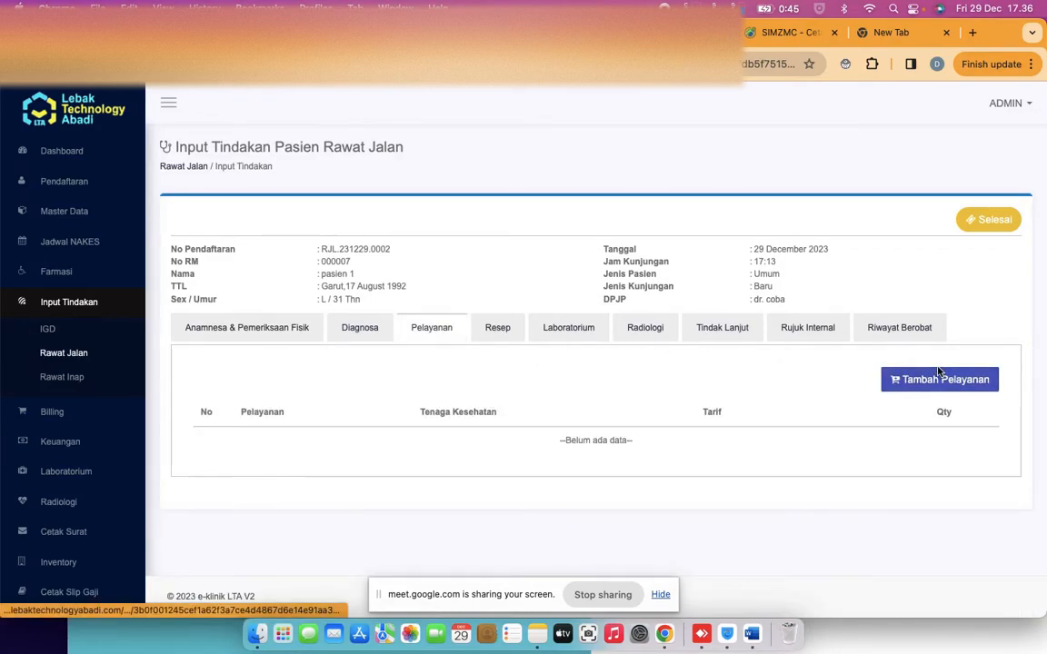
{"action": "left_click", "coordinate": [940, 374]}
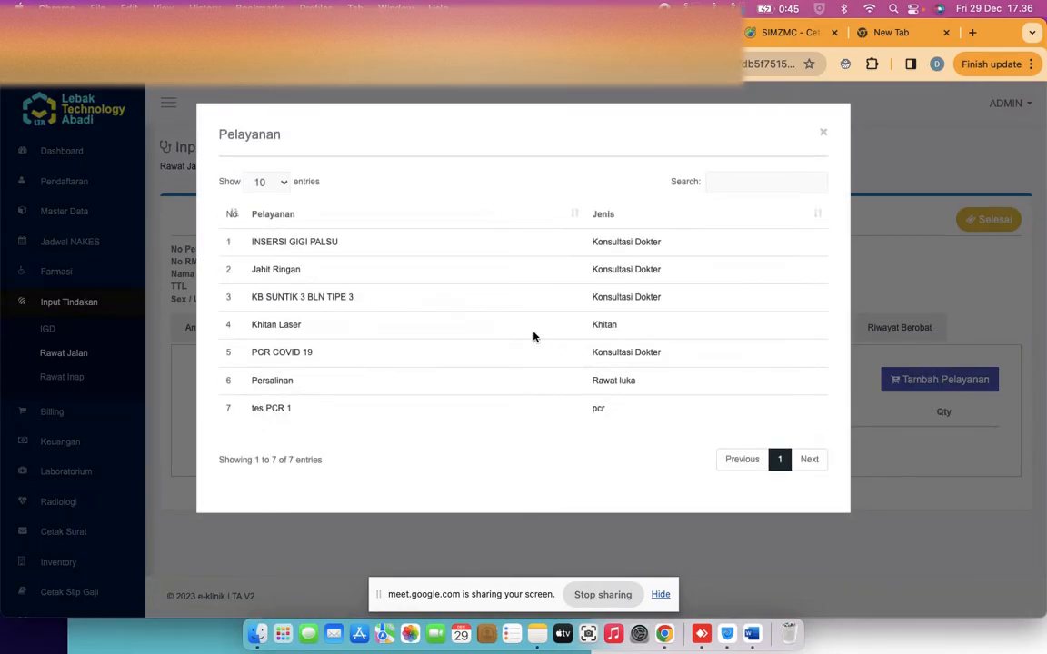
{"action": "left_click", "coordinate": [296, 253]}
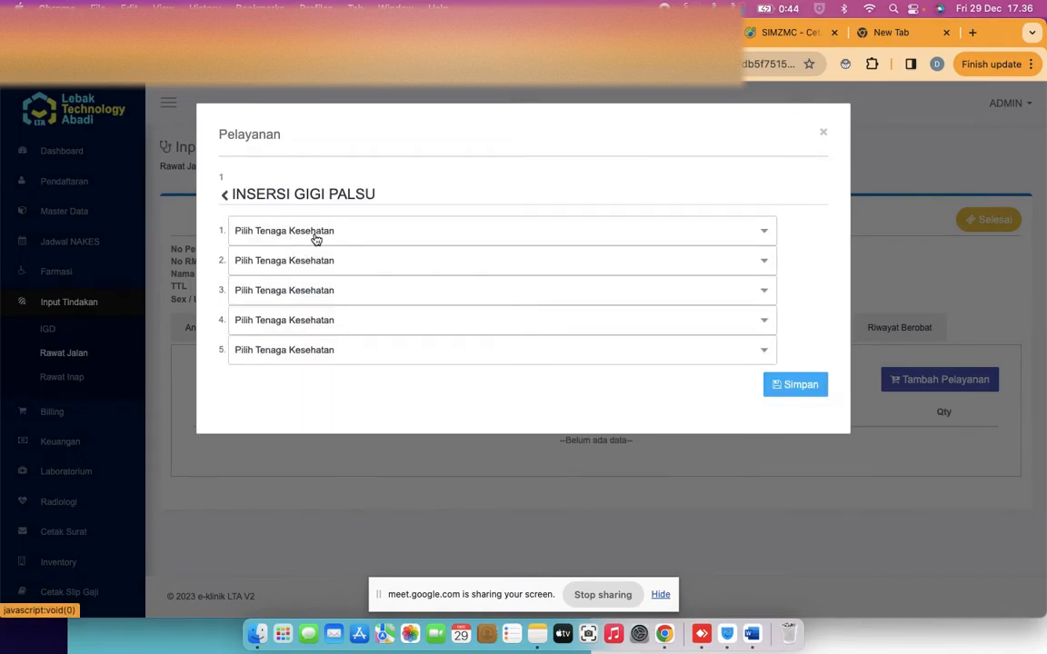
{"action": "left_click", "coordinate": [320, 238]}
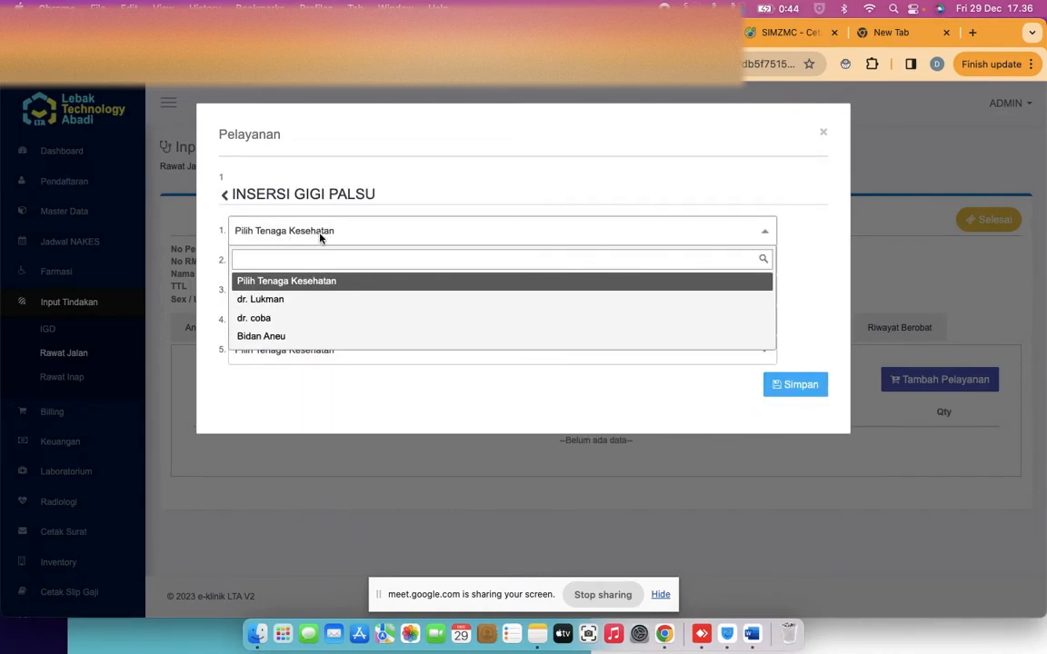
{"action": "left_click", "coordinate": [282, 319]}
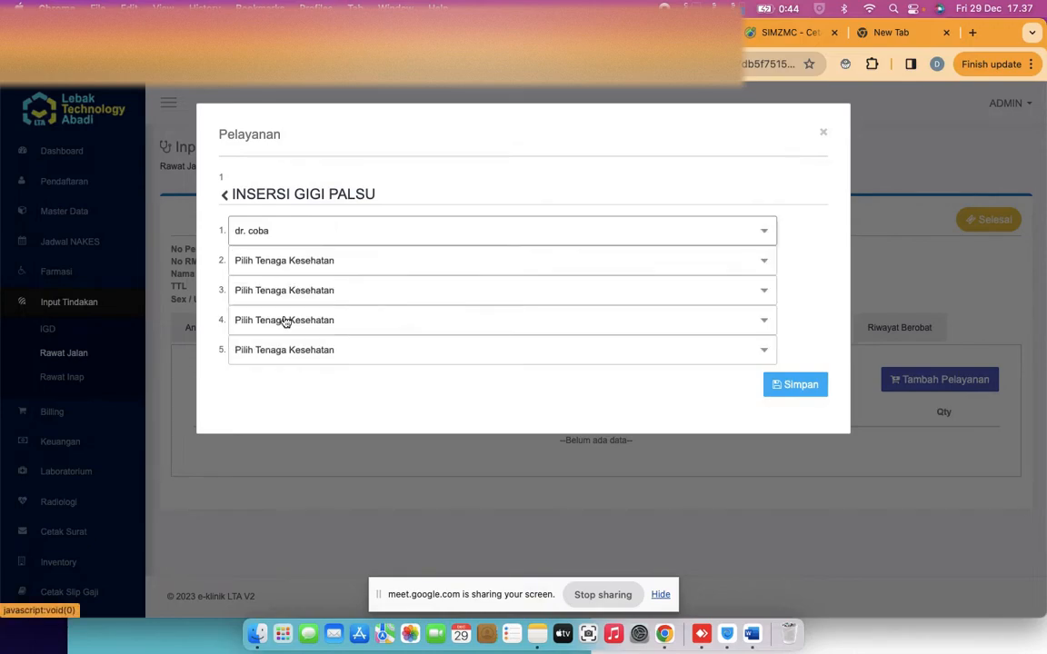
{"action": "left_click", "coordinate": [733, 264]}
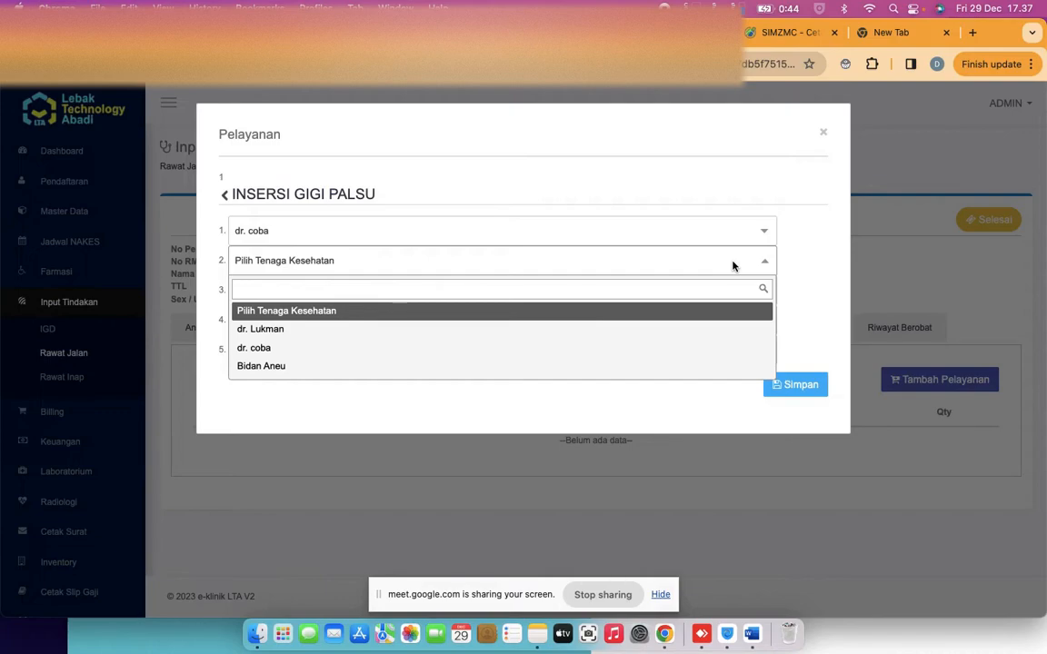
{"action": "left_click", "coordinate": [803, 271]}
{"action": "left_click", "coordinate": [793, 398]}
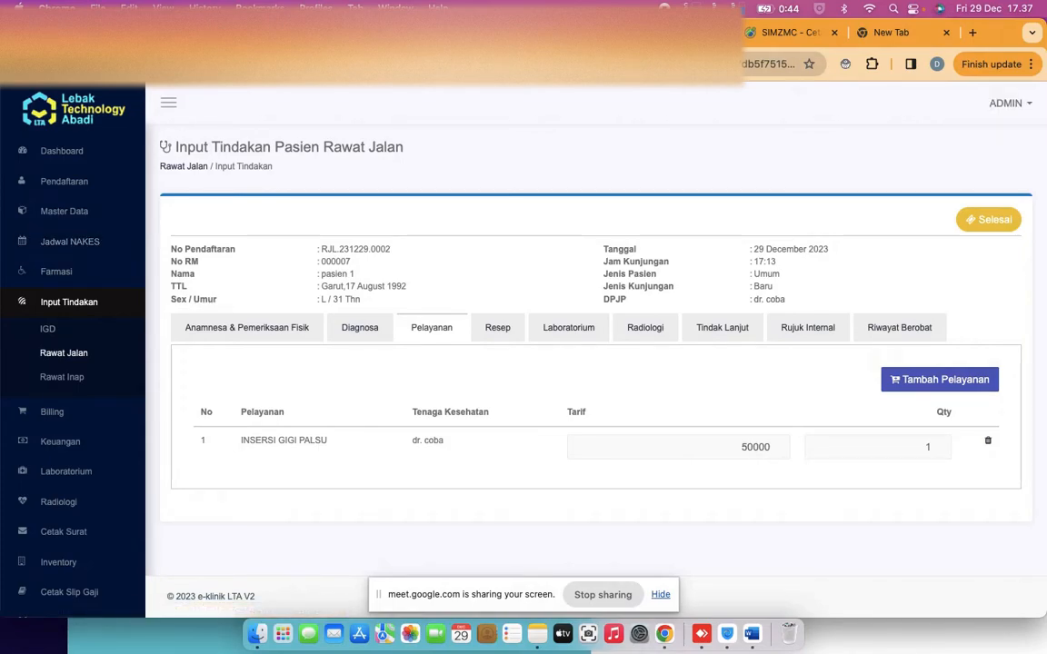
Return from the Google Meet tab to the outpatient treatment entry page
{"action": "left_click", "coordinate": [225, 33]}
{"action": "left_click", "coordinate": [336, 32]}
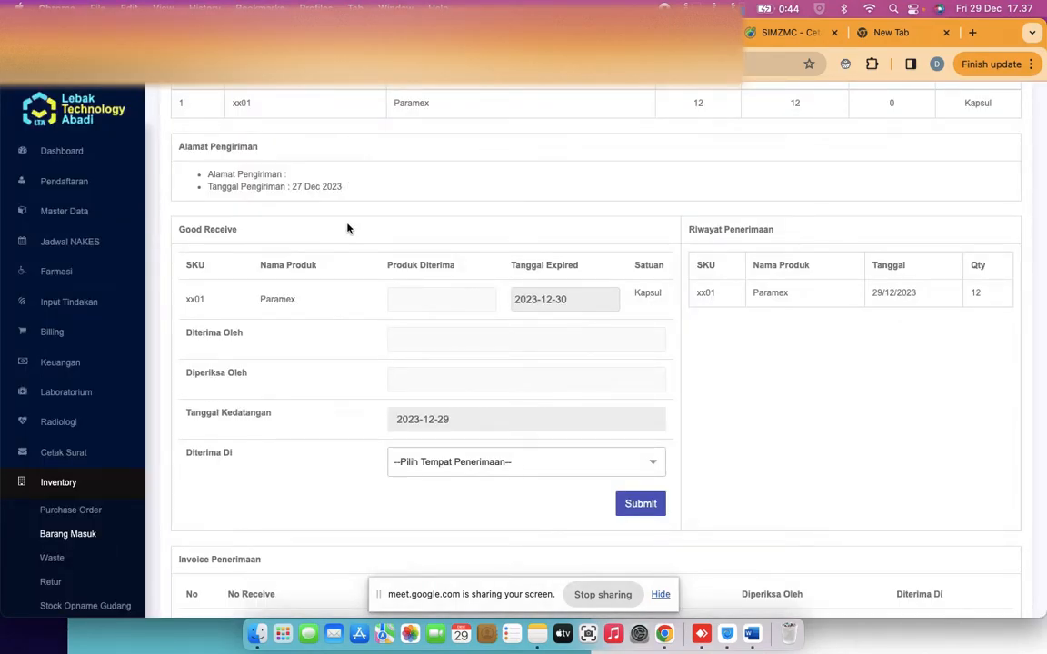
{"action": "scroll", "coordinate": [315, 203], "scroll_direction": "up", "scroll_amount": 5}
{"action": "left_click", "coordinate": [449, 33]}
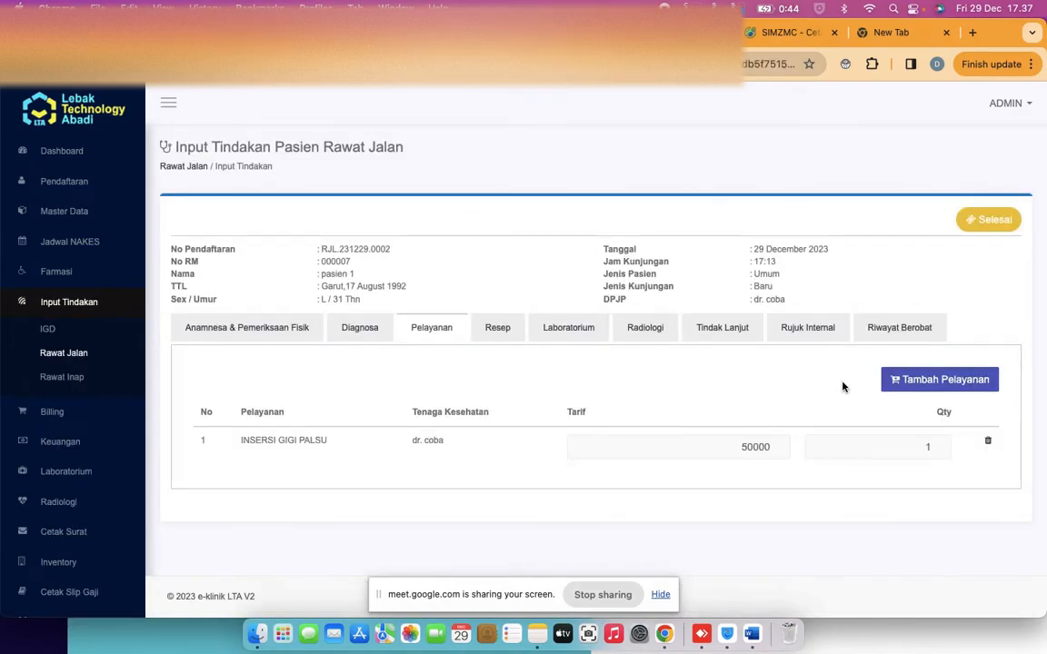
Add another INSERSI GIGI PALSU service with dr. coba and dr. Lukman as practitioners
{"action": "left_click", "coordinate": [925, 388]}
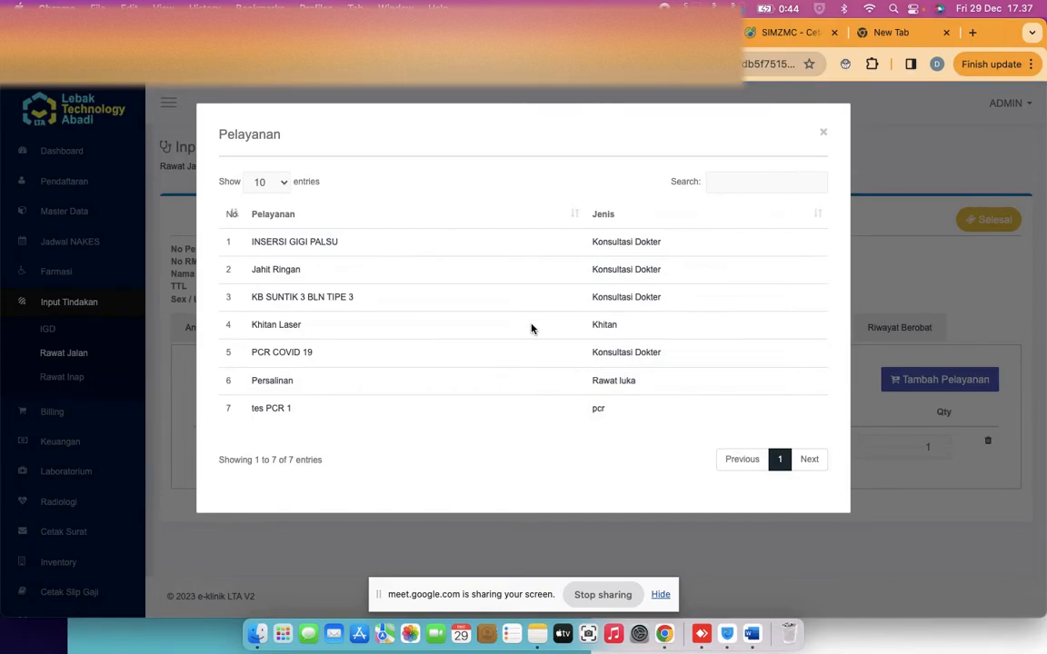
{"action": "left_click", "coordinate": [309, 246]}
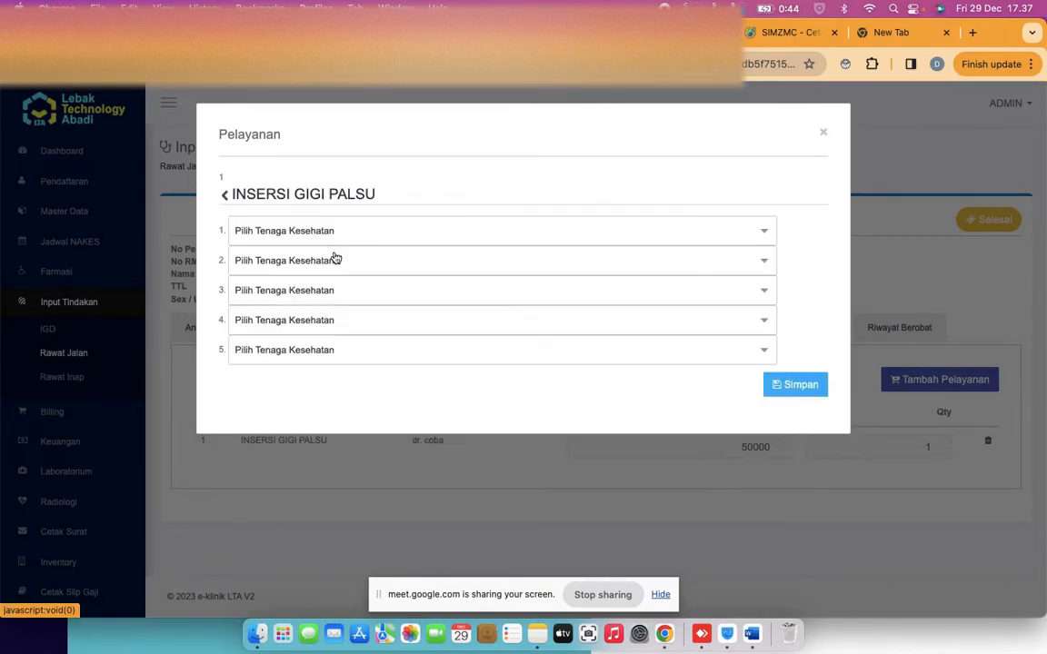
{"action": "left_click", "coordinate": [300, 233]}
{"action": "left_click", "coordinate": [293, 319]}
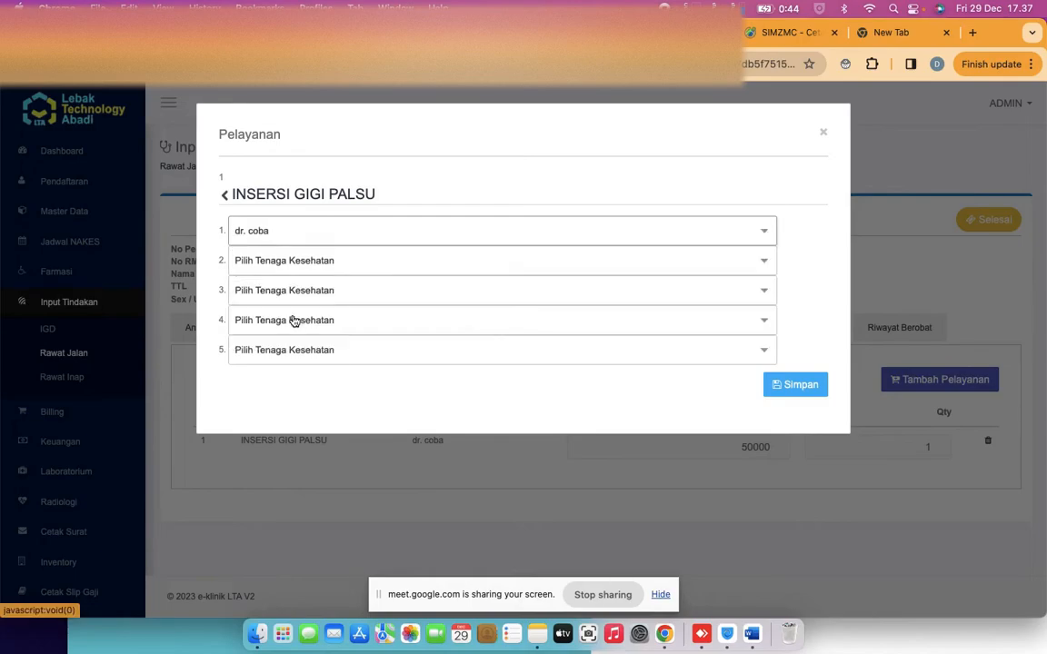
{"action": "left_click", "coordinate": [291, 262]}
{"action": "left_click", "coordinate": [287, 338]}
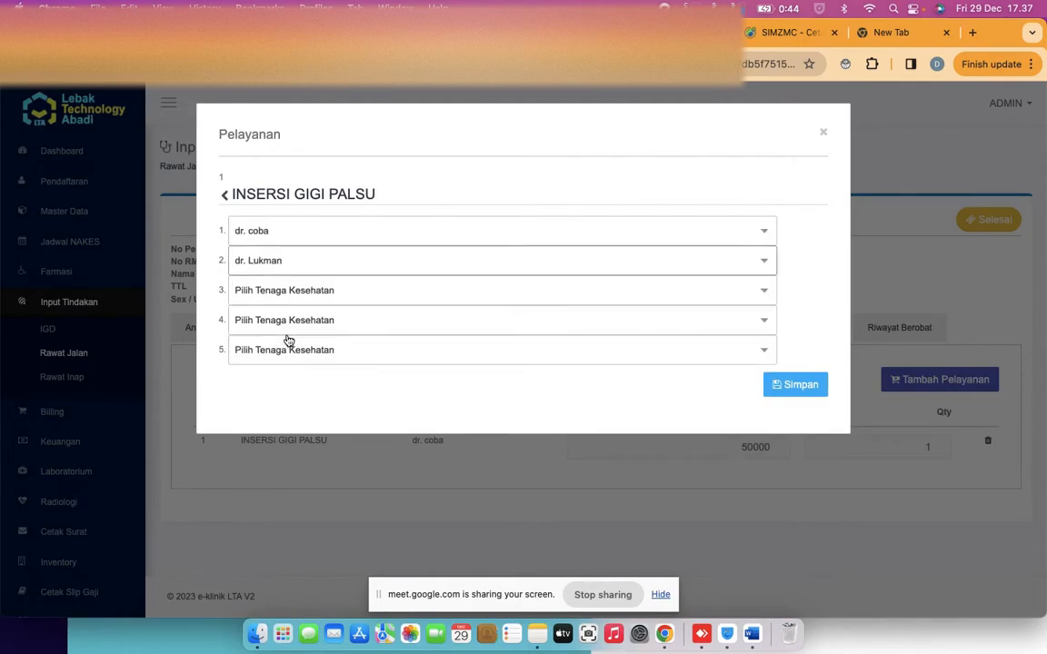
{"action": "left_click", "coordinate": [790, 388]}
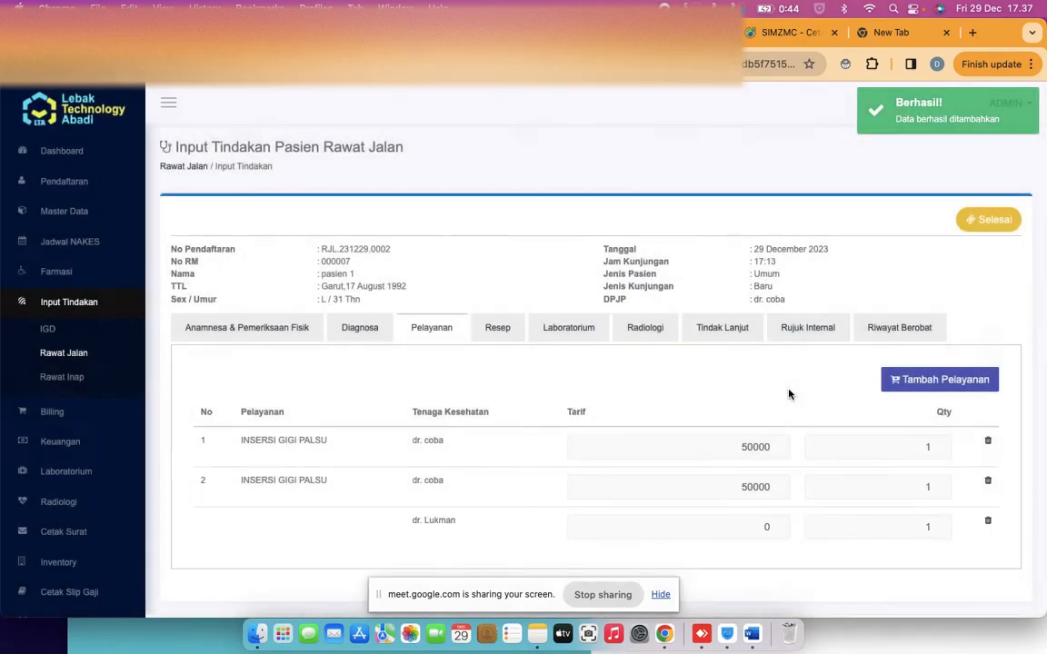
{"action": "scroll", "coordinate": [630, 453], "scroll_direction": "down", "scroll_amount": 1}
Change dr. Lukman's tariff on the second INSERSI GIGI PALSU service from 0 to 20000
{"action": "left_click", "coordinate": [731, 491]}
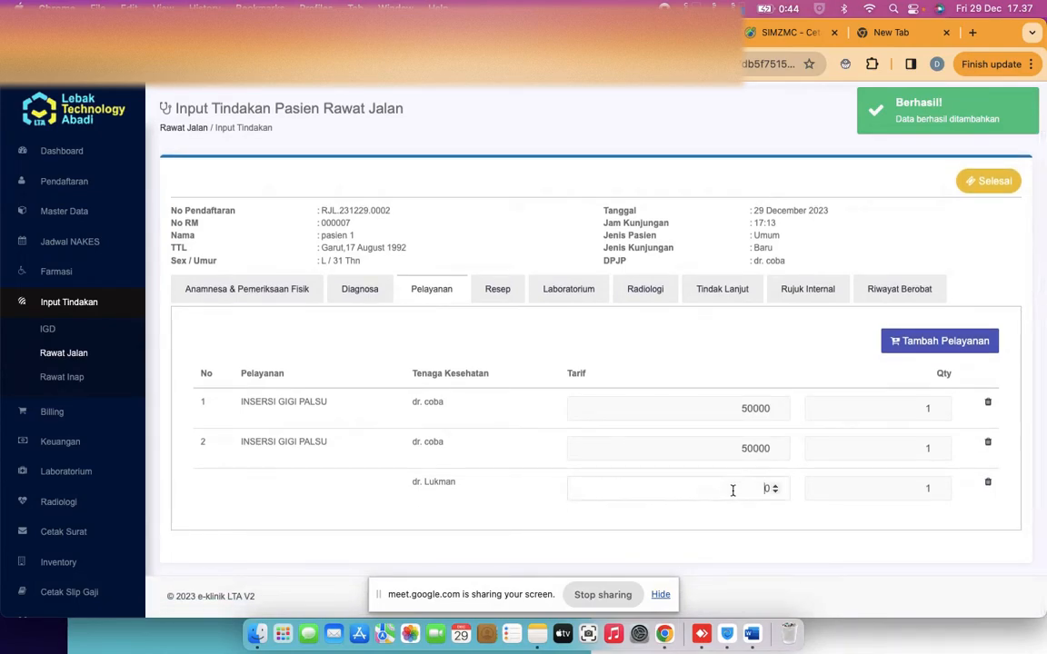
{"action": "type", "text": "20000"}
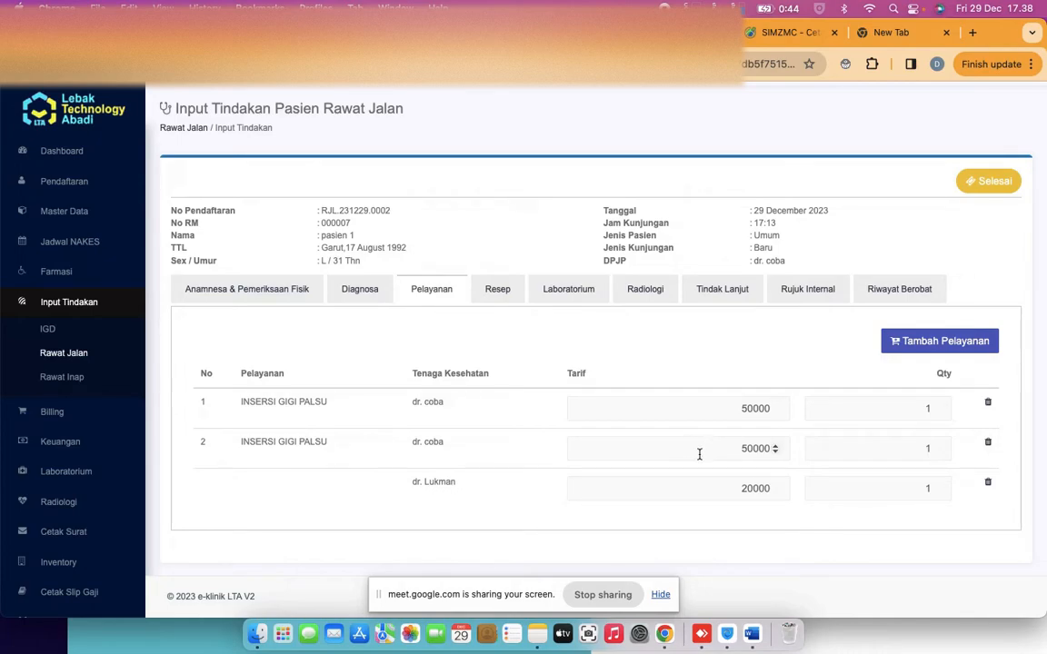
{"action": "scroll", "coordinate": [95, 473], "scroll_direction": "down", "scroll_amount": 3}
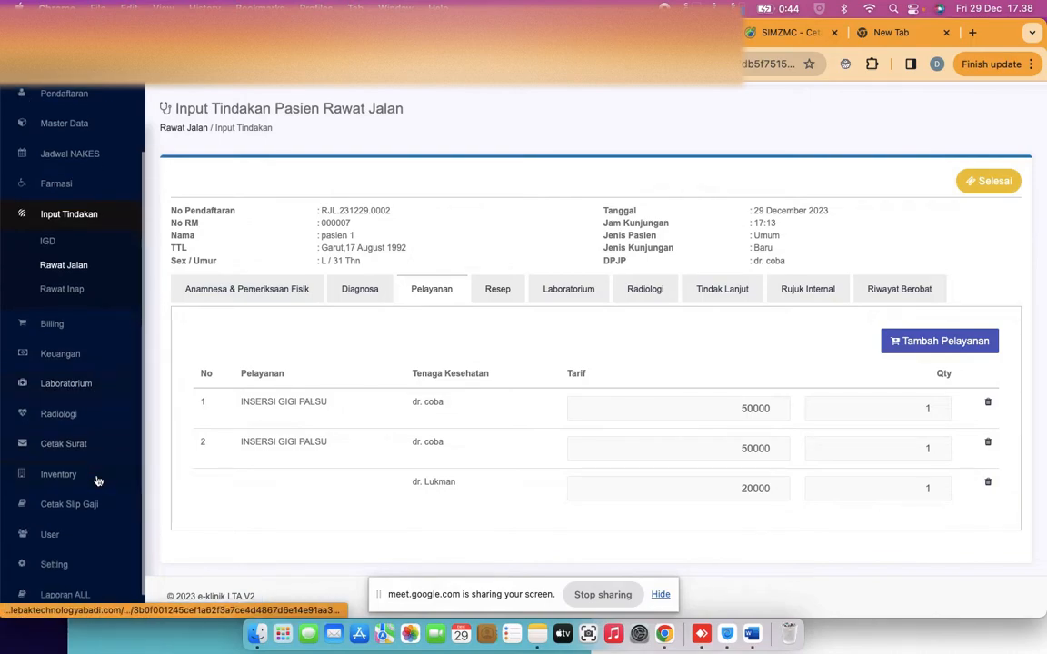
{"action": "scroll", "coordinate": [58, 418], "scroll_direction": "up", "scroll_amount": 3}
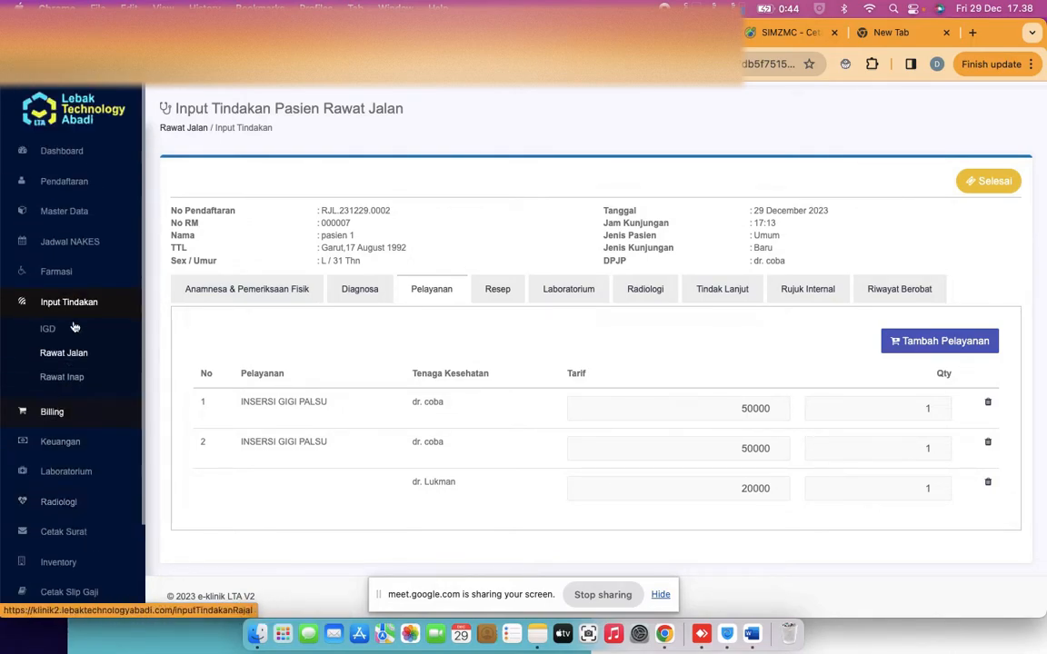
{"action": "scroll", "coordinate": [60, 421], "scroll_direction": "down", "scroll_amount": 3}
{"action": "scroll", "coordinate": [60, 421], "scroll_direction": "up", "scroll_amount": 3}
{"action": "scroll", "coordinate": [66, 409], "scroll_direction": "down", "scroll_amount": 1}
Open Keuangan > Master Tarif > Pelayanan and inspect the INSERSI GIGI PALSU tariff without saving
{"action": "left_click", "coordinate": [67, 403]}
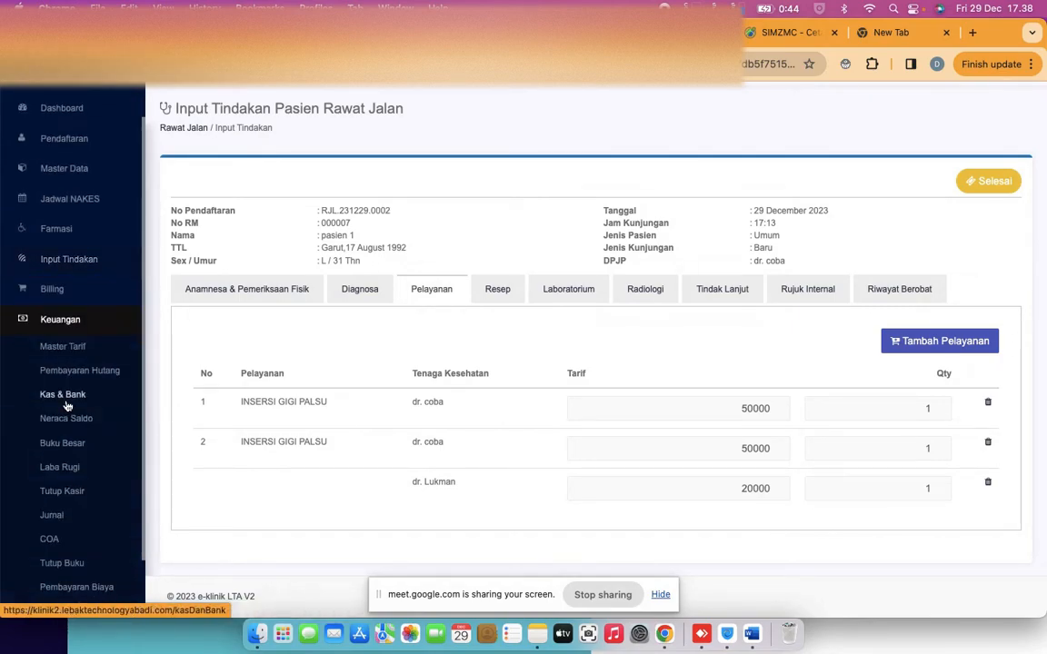
{"action": "left_click", "coordinate": [70, 349]}
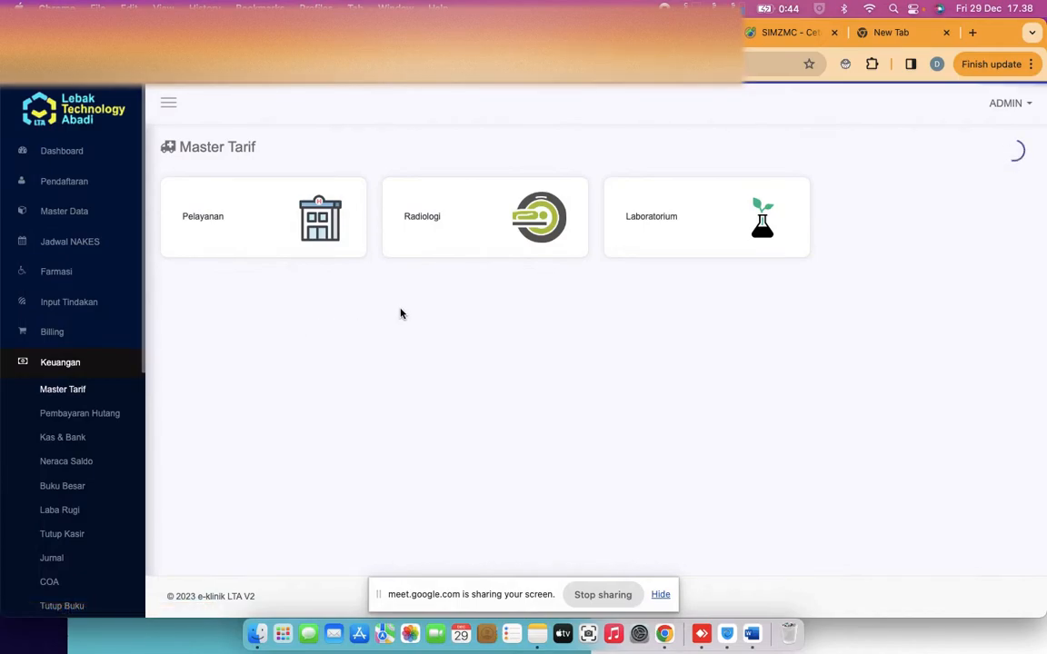
{"action": "left_click", "coordinate": [240, 233]}
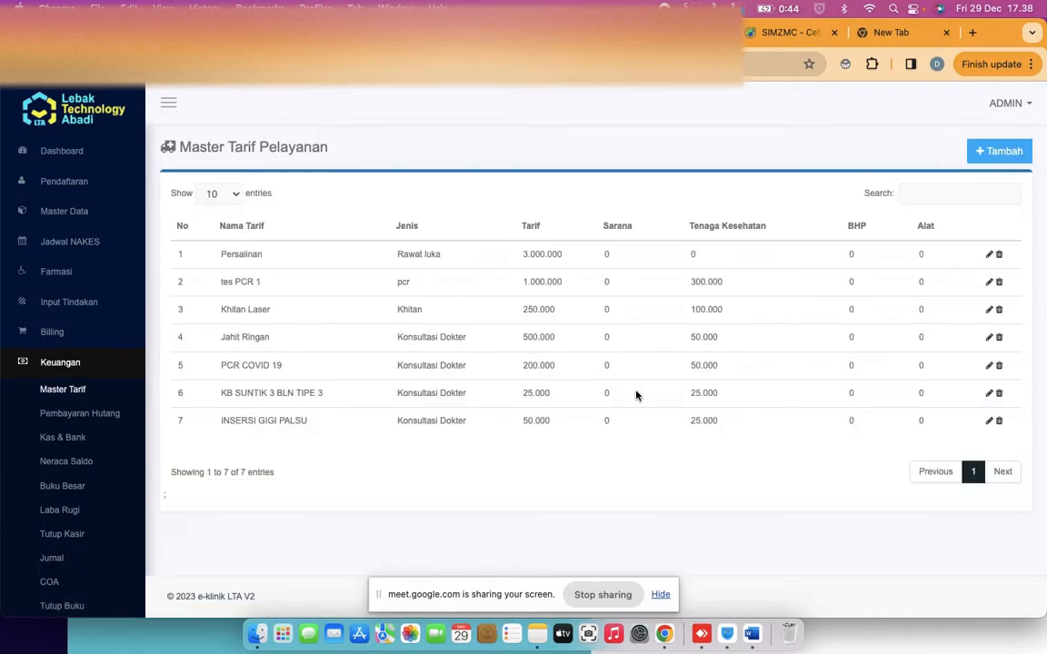
{"action": "left_click", "coordinate": [988, 421]}
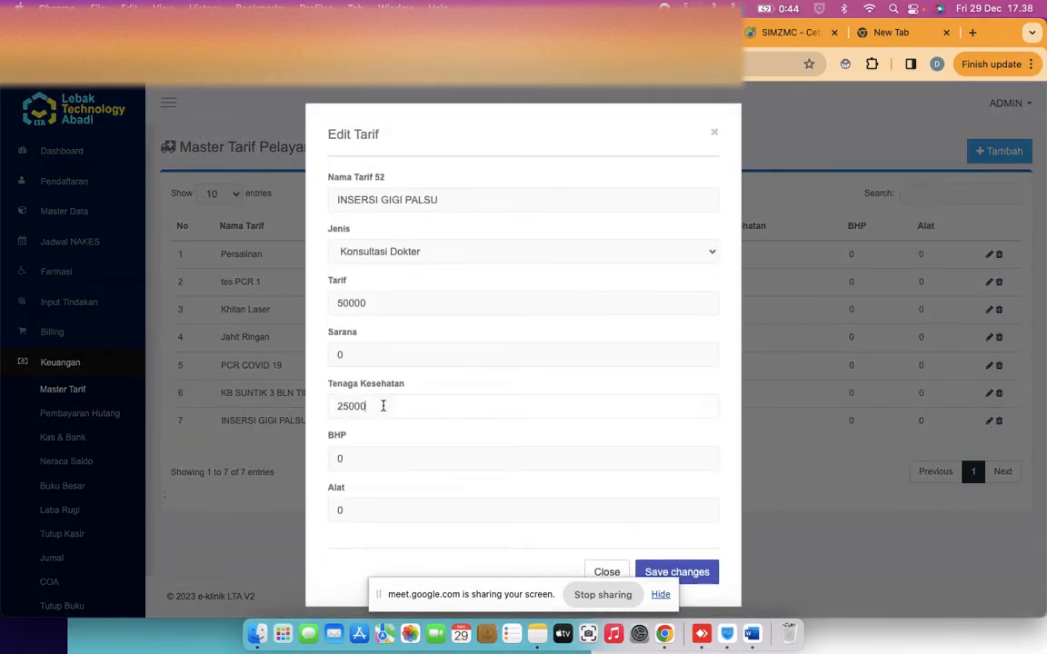
{"action": "double_click", "coordinate": [382, 405]}
{"action": "left_click", "coordinate": [713, 134]}
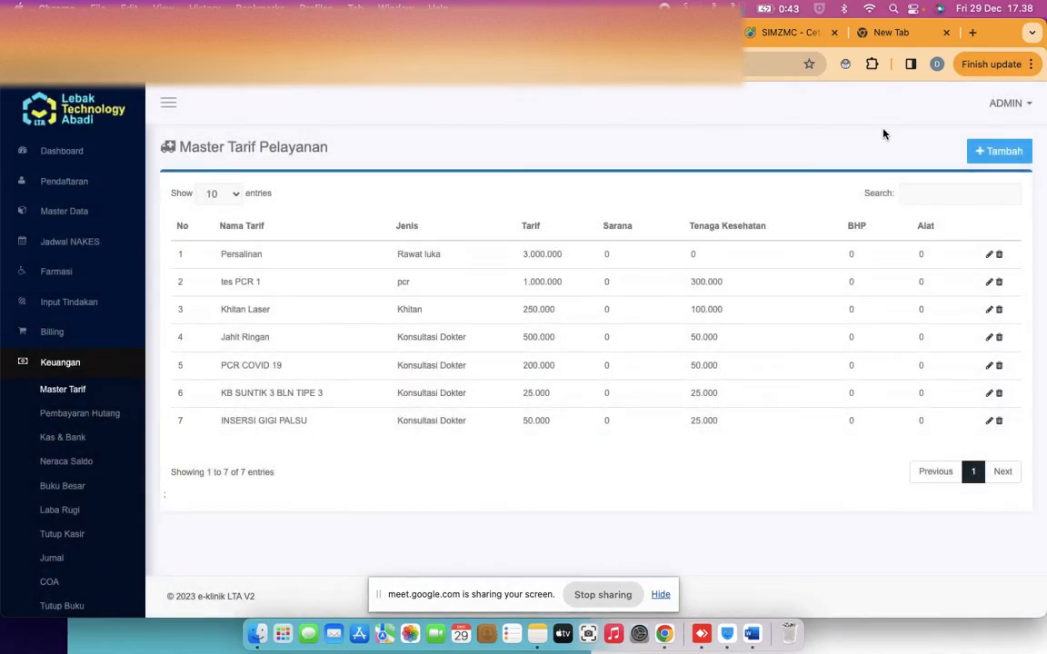
Look at the Tambah new-tariff form and close it without saving
{"action": "left_click", "coordinate": [1001, 151]}
{"action": "left_click", "coordinate": [367, 199]}
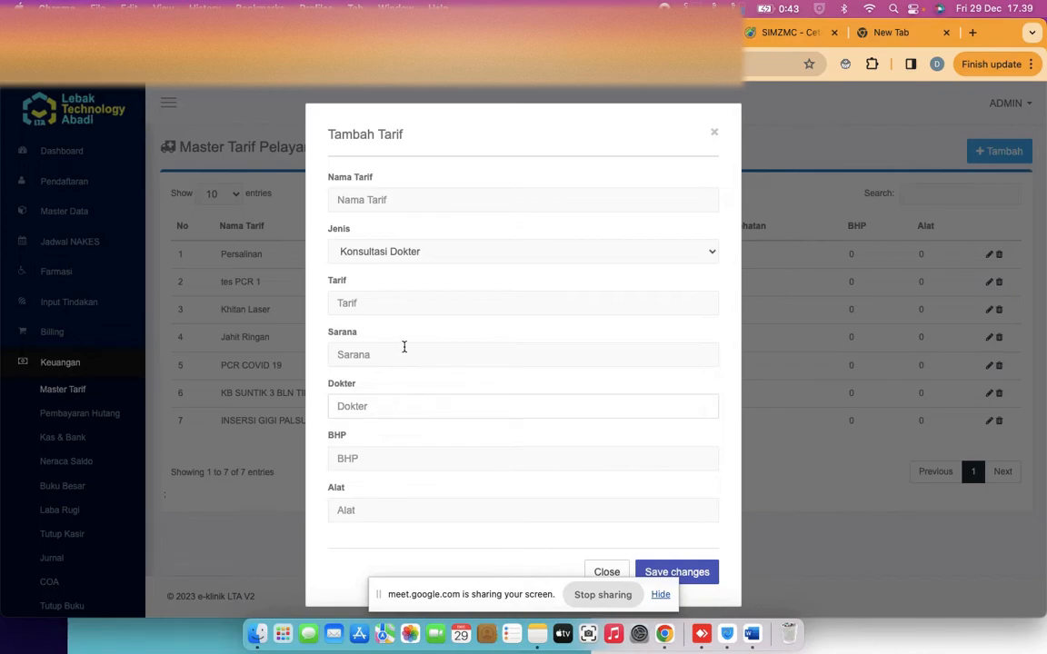
{"action": "left_click", "coordinate": [715, 133]}
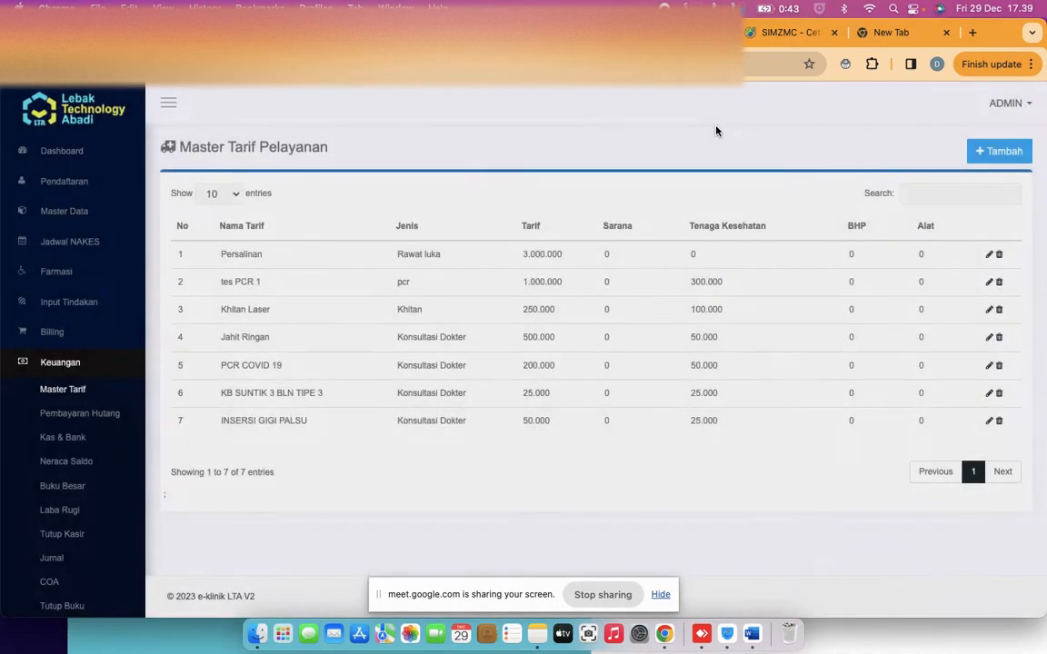
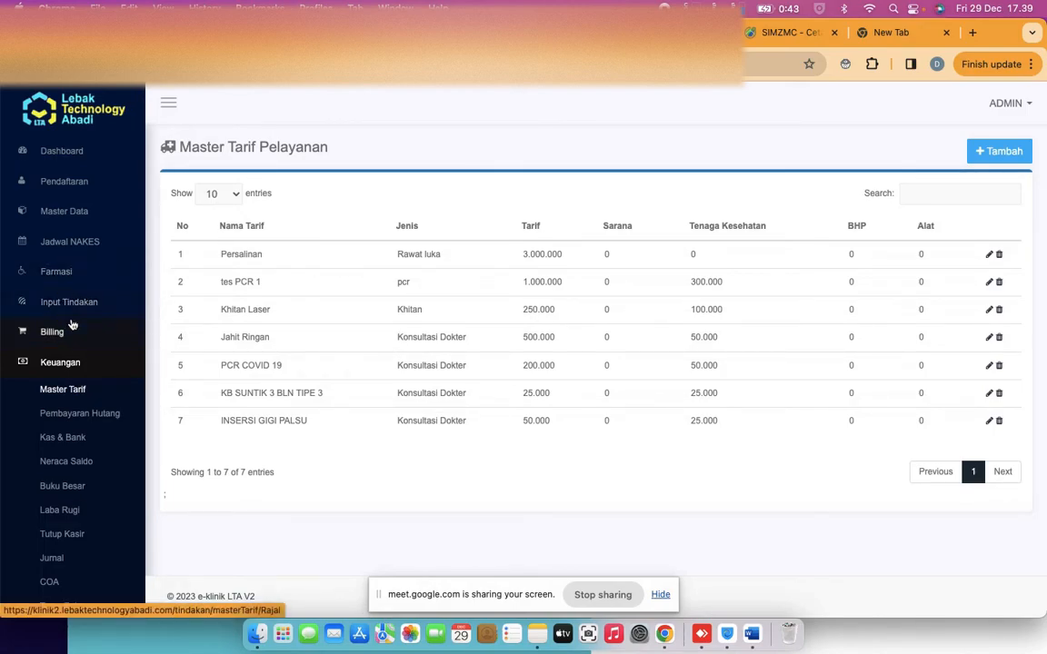
Open the first patient invoice from Billing and view its Rekap summary totalling 52.500
{"action": "left_click", "coordinate": [55, 342]}
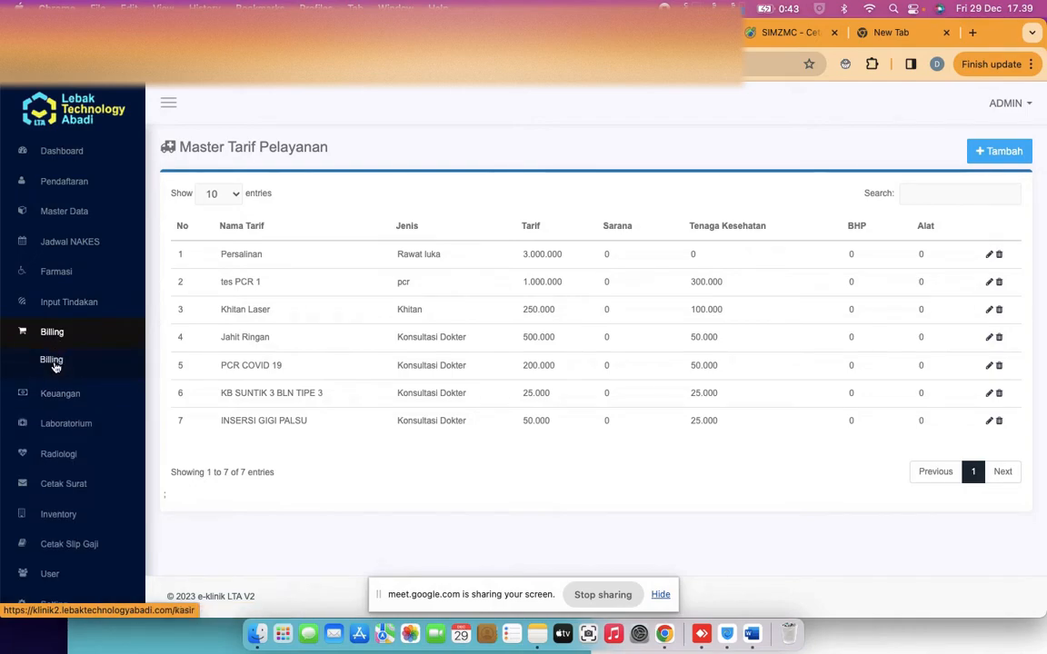
{"action": "left_click", "coordinate": [54, 362]}
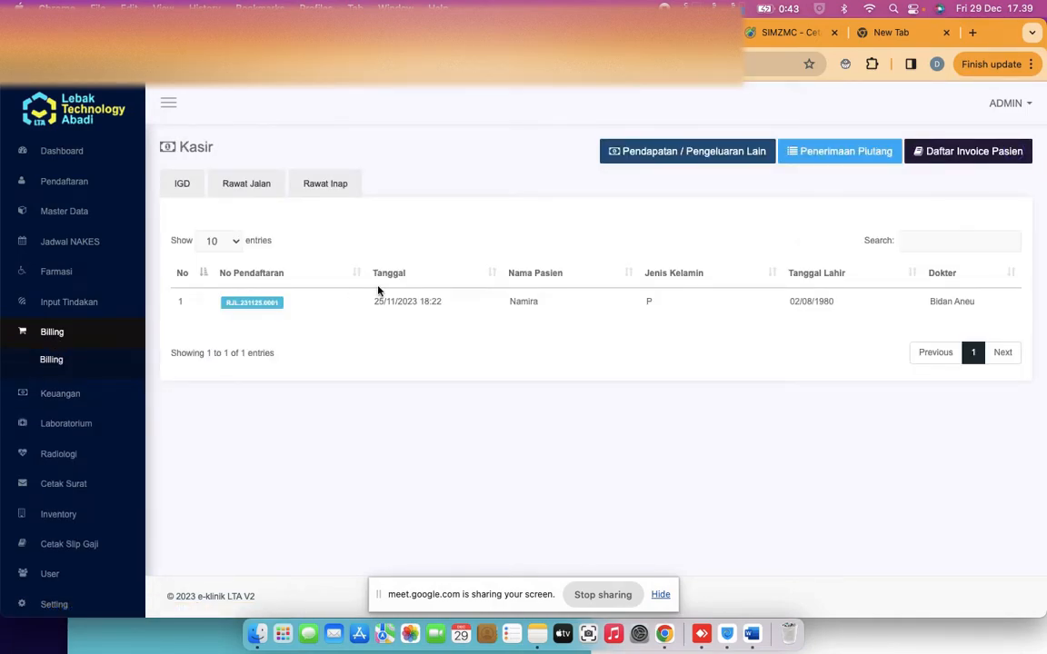
{"action": "left_click", "coordinate": [952, 159]}
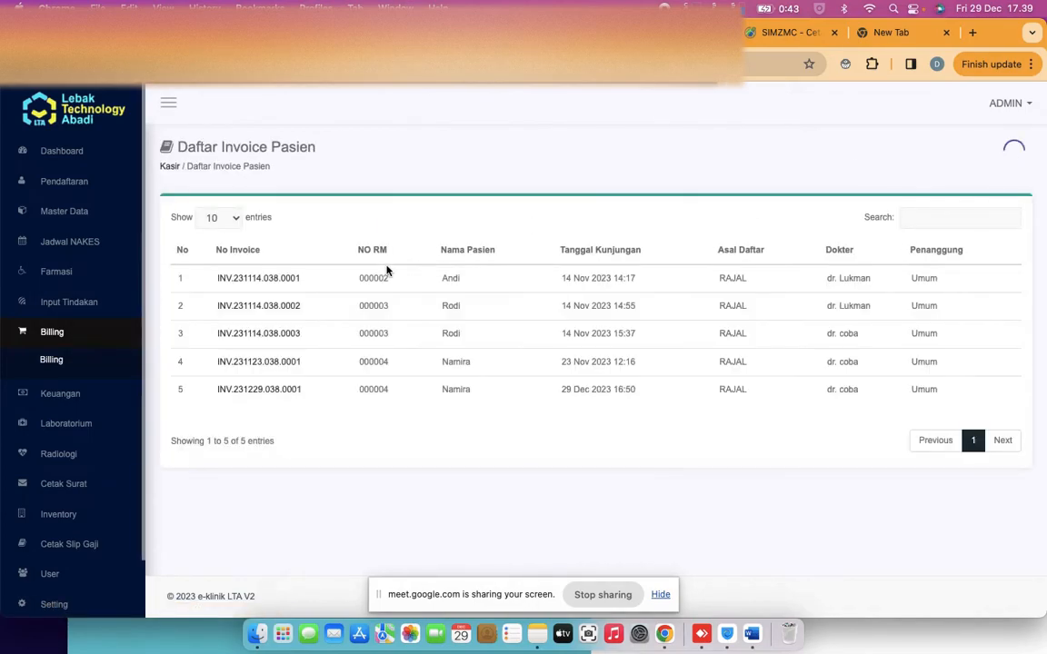
{"action": "left_click", "coordinate": [259, 280]}
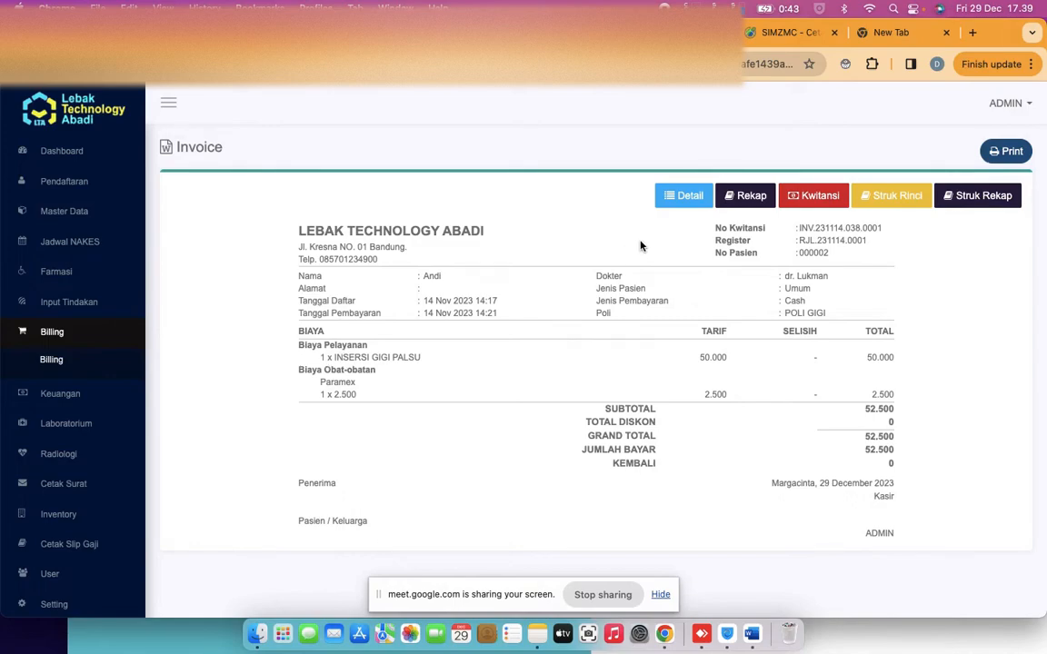
{"action": "left_click", "coordinate": [745, 195]}
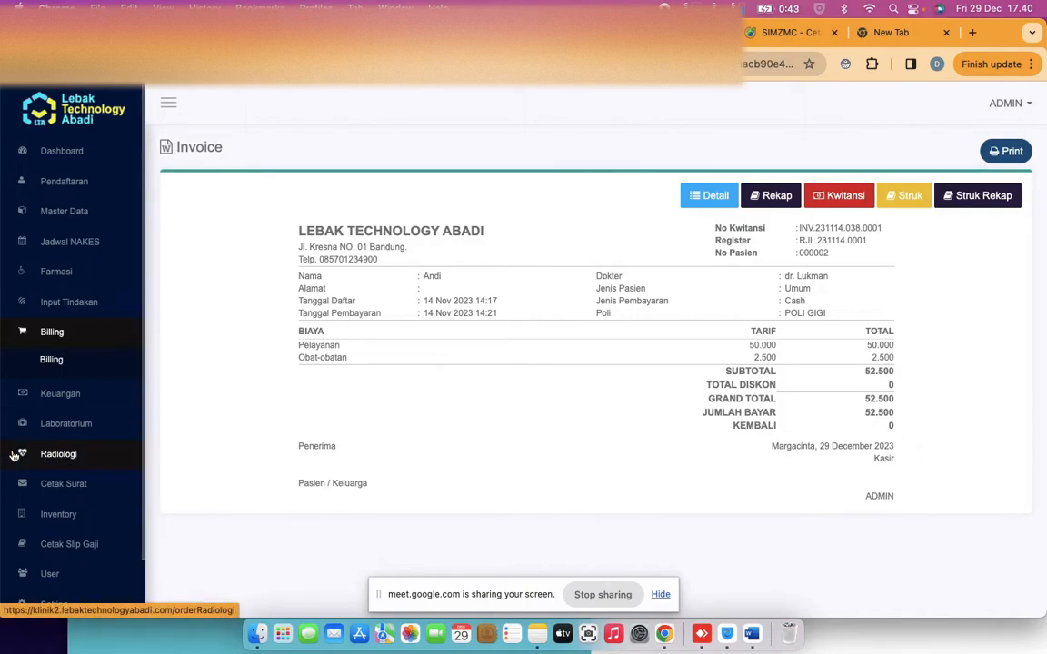
{"action": "scroll", "coordinate": [27, 455], "scroll_direction": "down", "scroll_amount": 3}
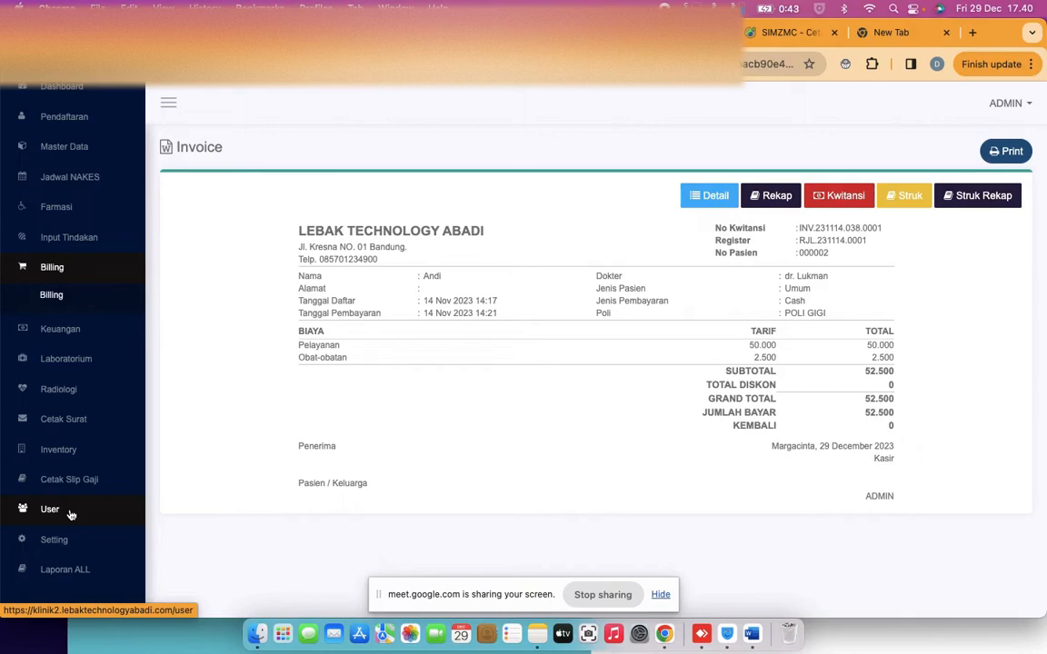
{"action": "scroll", "coordinate": [71, 508], "scroll_direction": "up", "scroll_amount": 3}
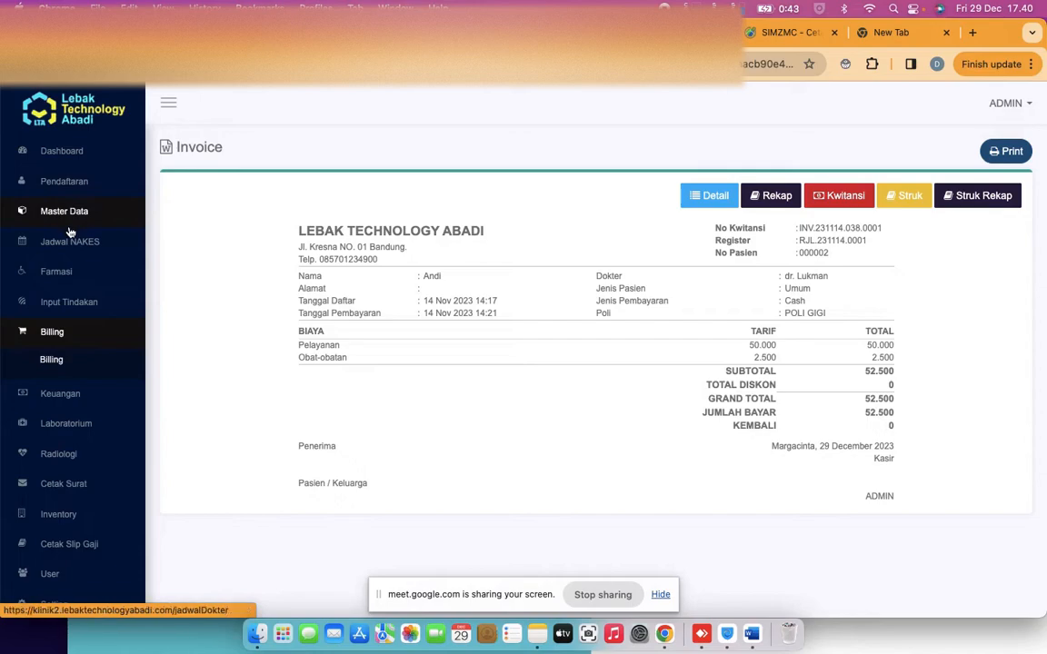
Start a new inpatient registration for the eighth listed patient with the second doctor attending
{"action": "left_click", "coordinate": [69, 182]}
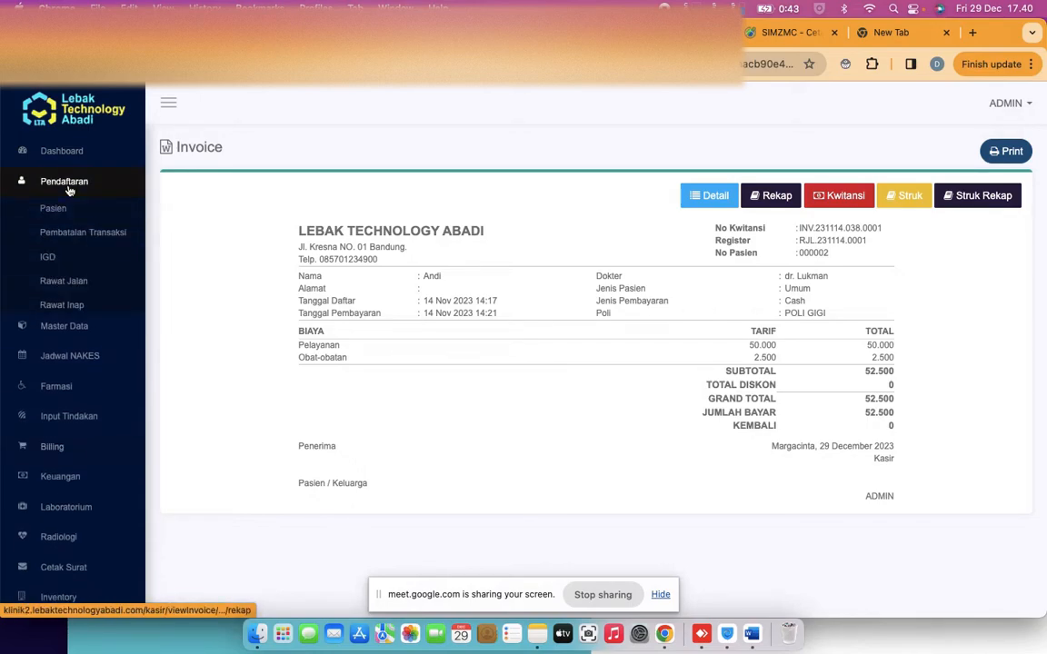
{"action": "left_click", "coordinate": [71, 306]}
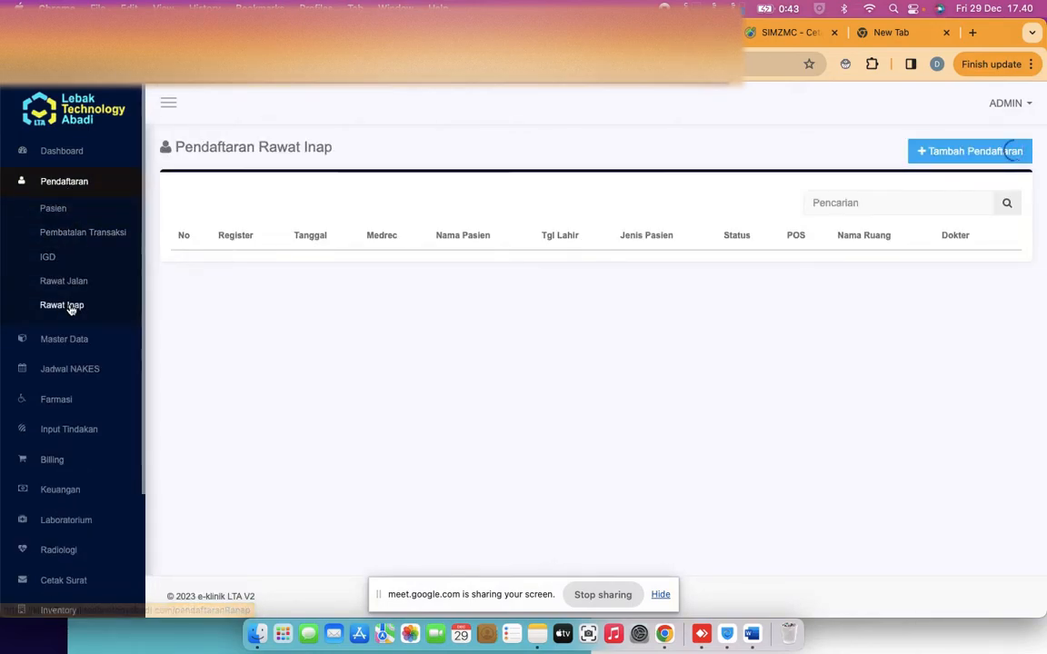
{"action": "left_click", "coordinate": [939, 155]}
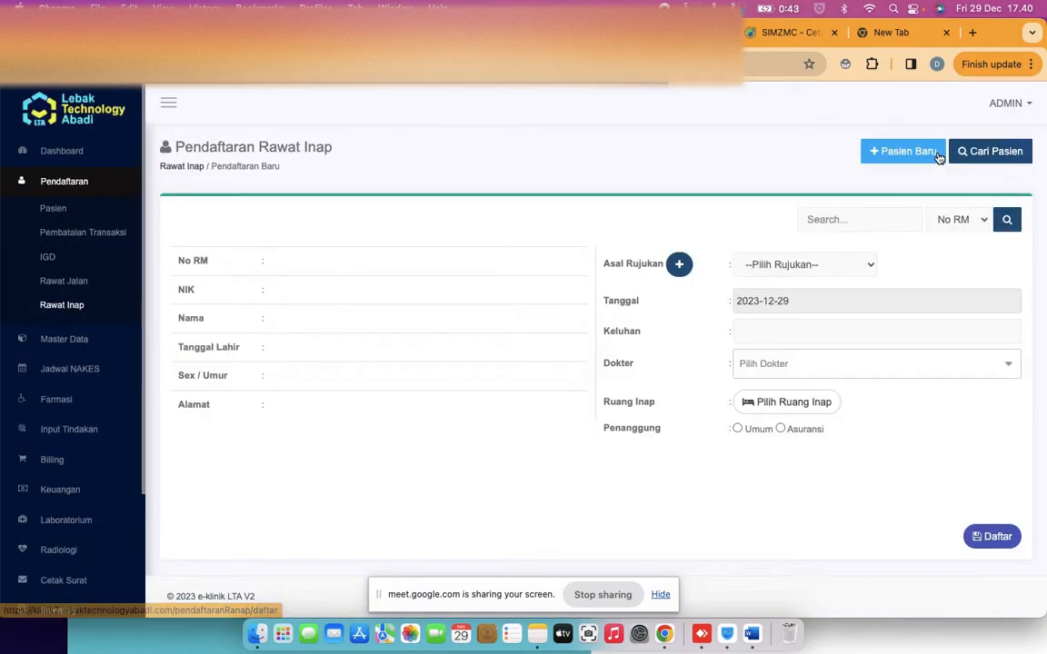
{"action": "left_click", "coordinate": [995, 155]}
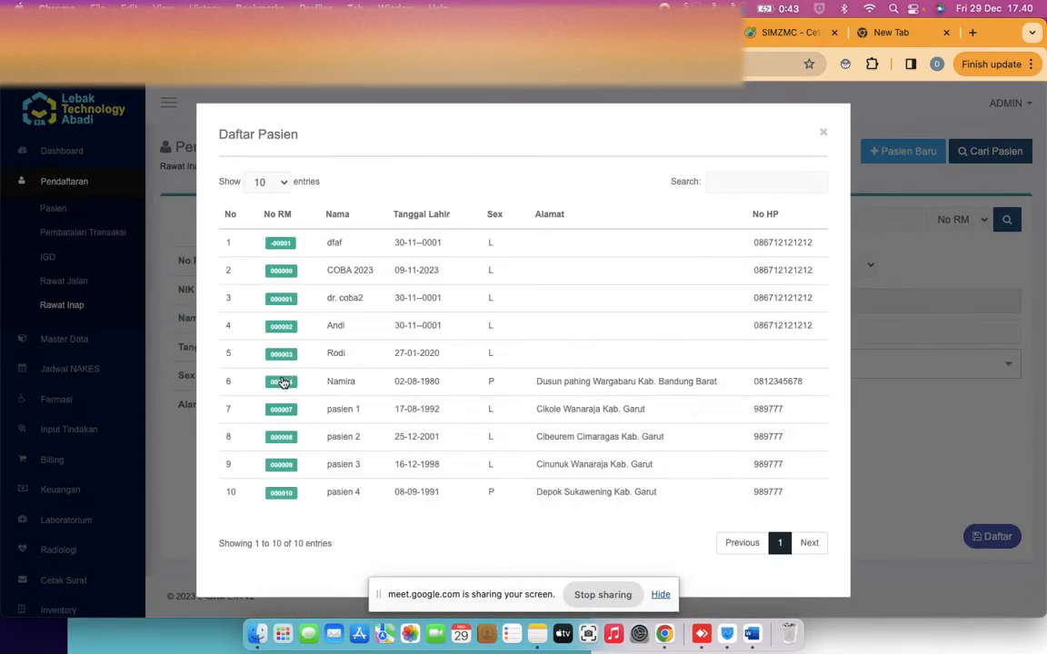
{"action": "left_click", "coordinate": [281, 437]}
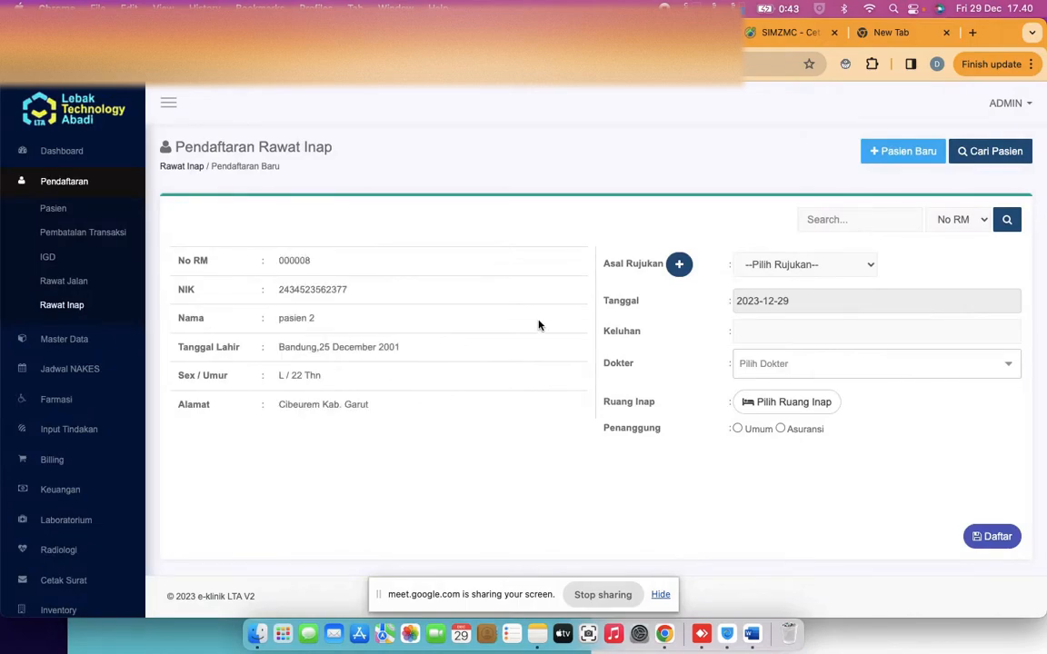
{"action": "left_click", "coordinate": [804, 368]}
{"action": "type", "text": "dr."}
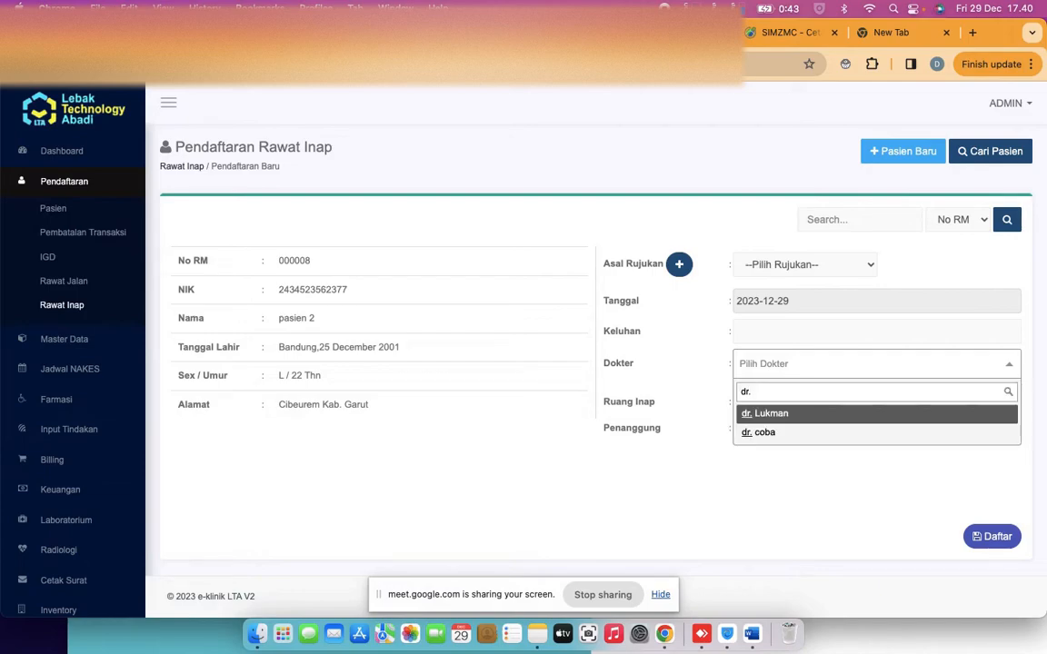
{"action": "left_click", "coordinate": [797, 434]}
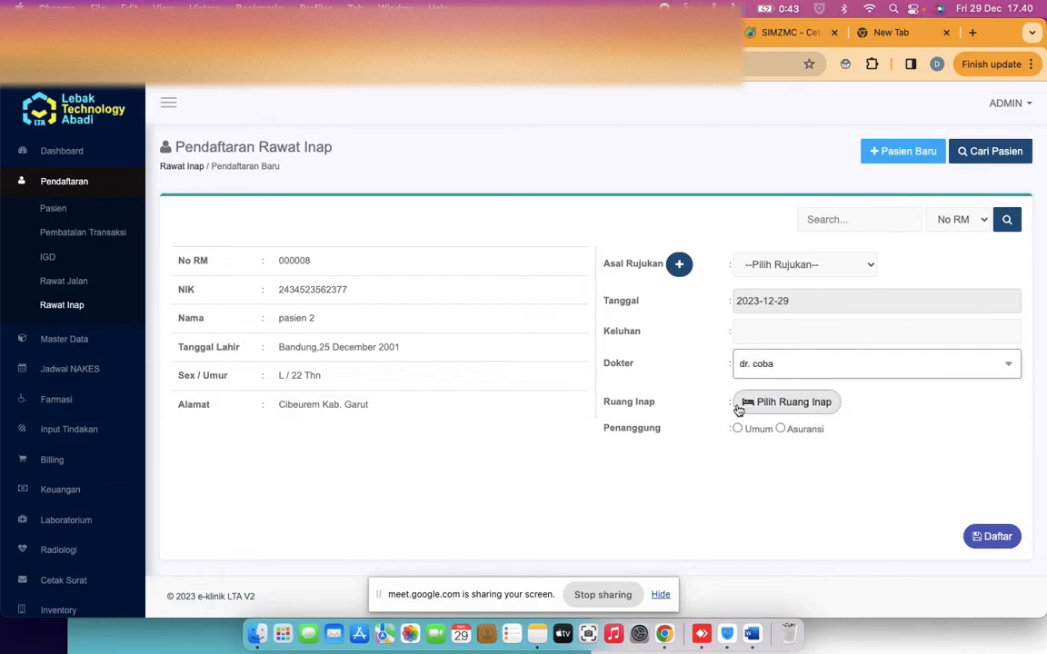
Assign room PUSAT > CENTAURI (1) and save the inpatient registration
{"action": "left_click", "coordinate": [771, 405]}
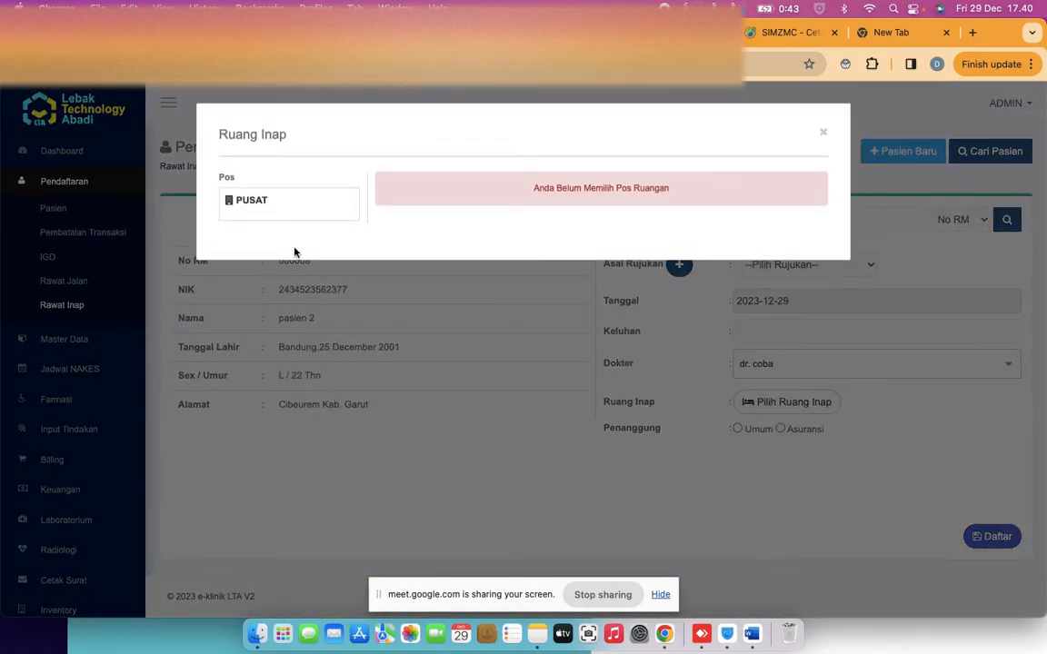
{"action": "left_click", "coordinate": [257, 210]}
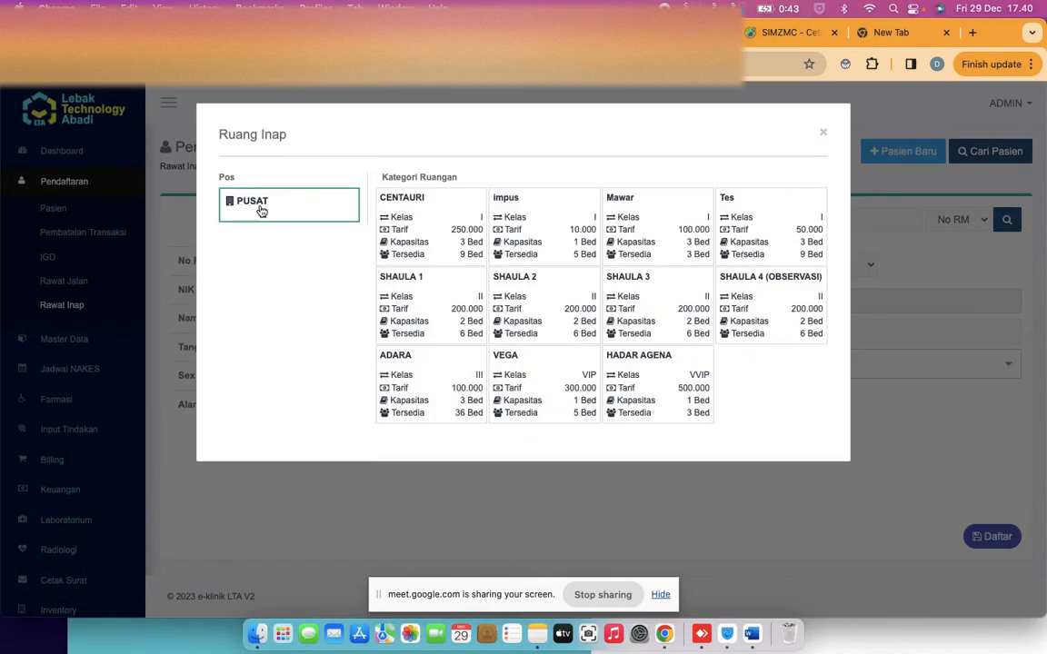
{"action": "left_click", "coordinate": [411, 245]}
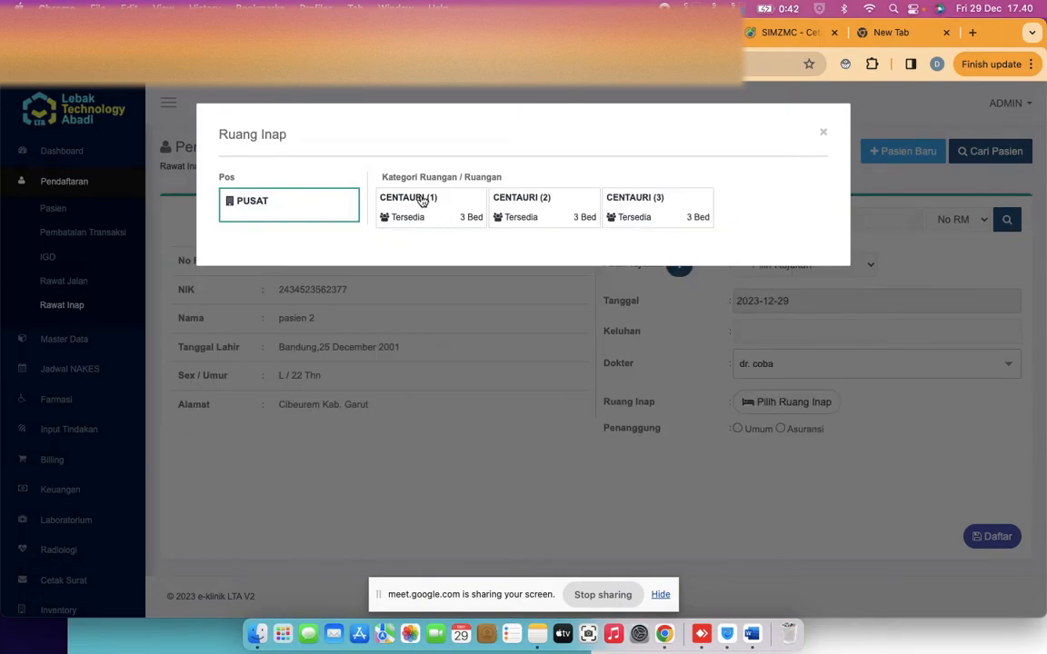
{"action": "left_click", "coordinate": [420, 200]}
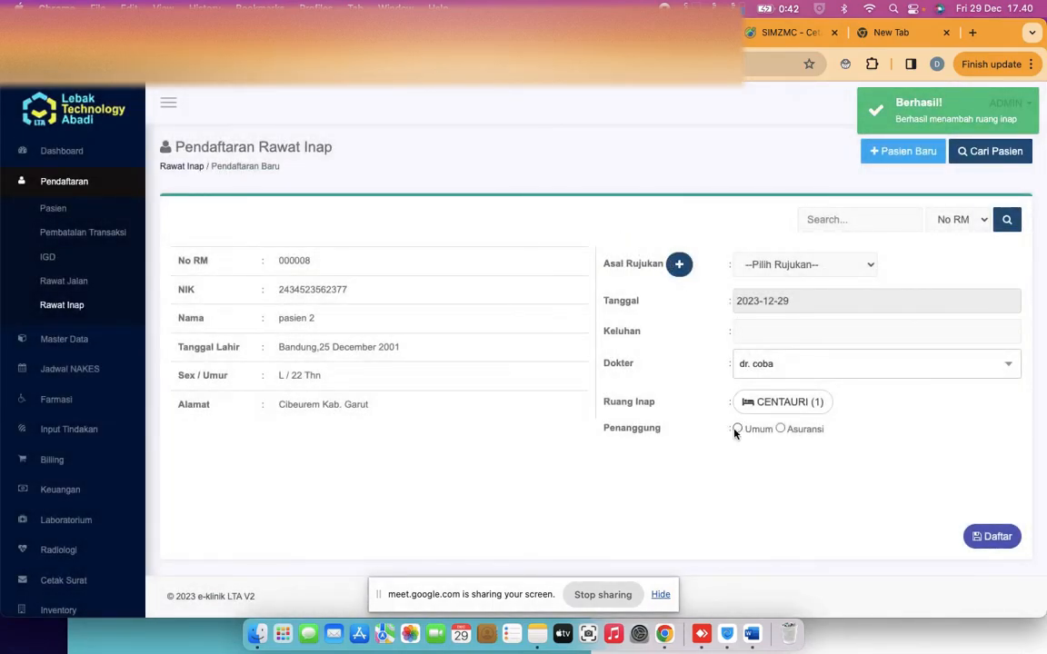
{"action": "left_click", "coordinate": [975, 536]}
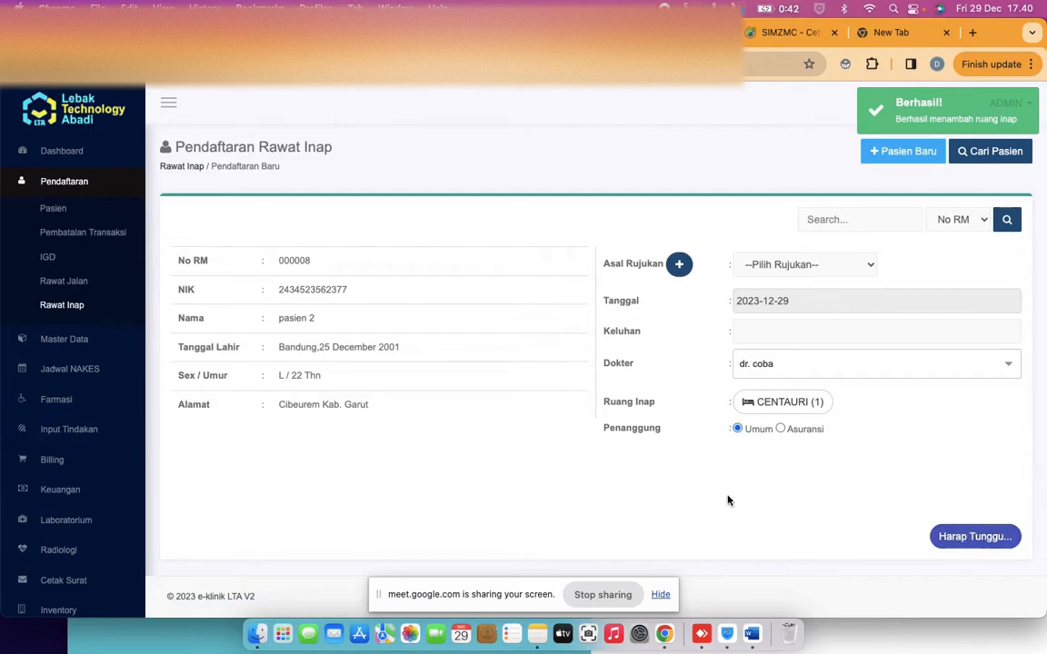
{"action": "left_click", "coordinate": [68, 429]}
{"action": "left_click", "coordinate": [64, 376]}
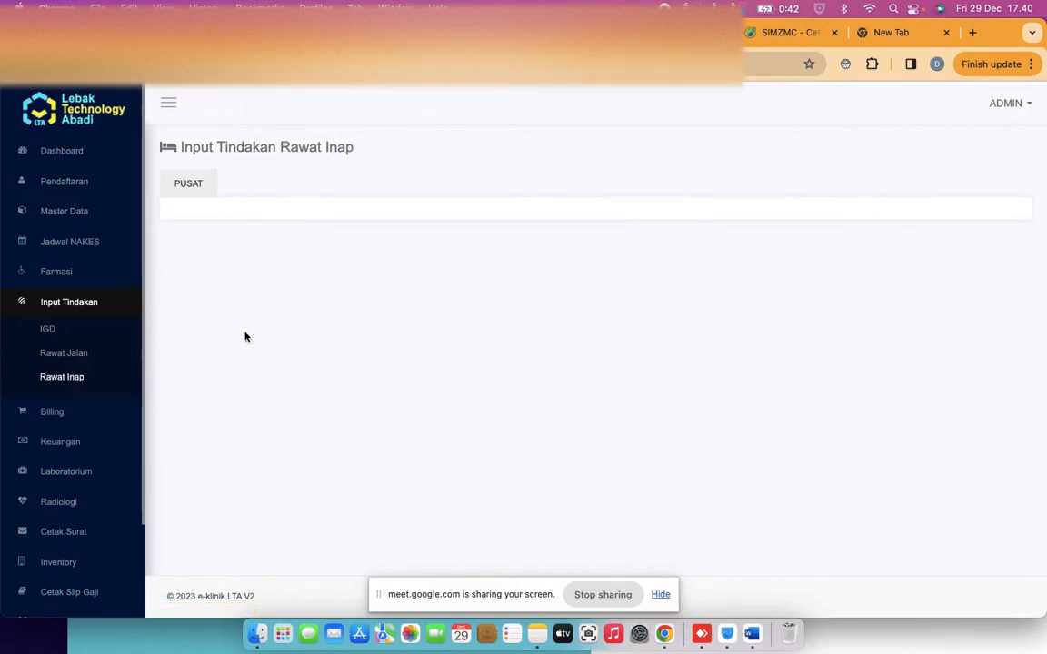
Open the new PUSAT inpatient's record and review its Kamar, Pelayanan, Resep and Laboratorium tabs
{"action": "left_click", "coordinate": [188, 183]}
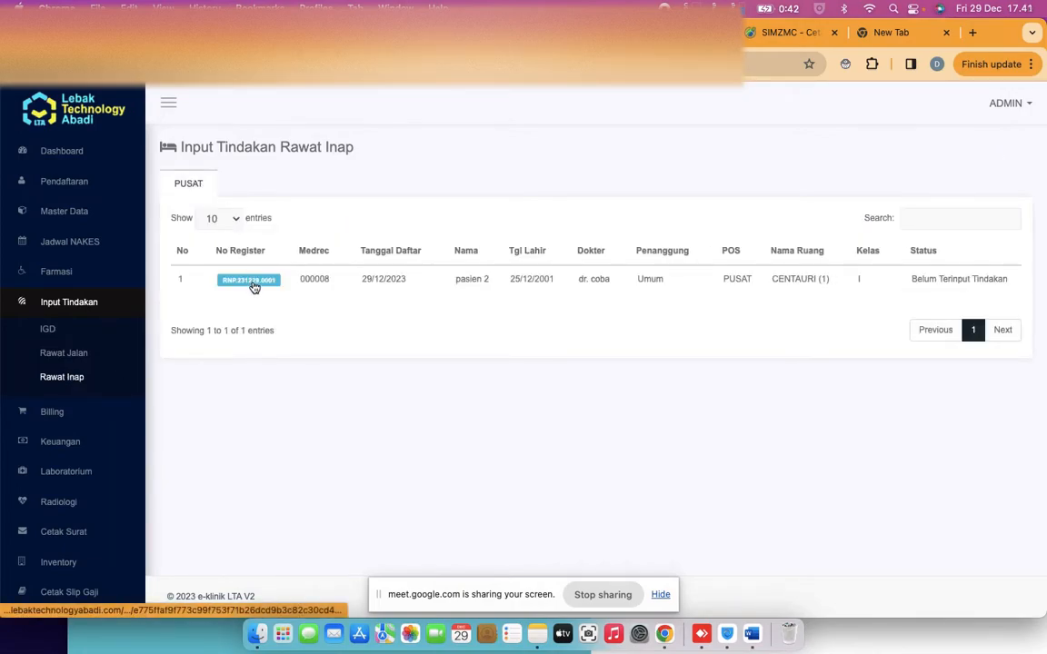
{"action": "left_click", "coordinate": [248, 280]}
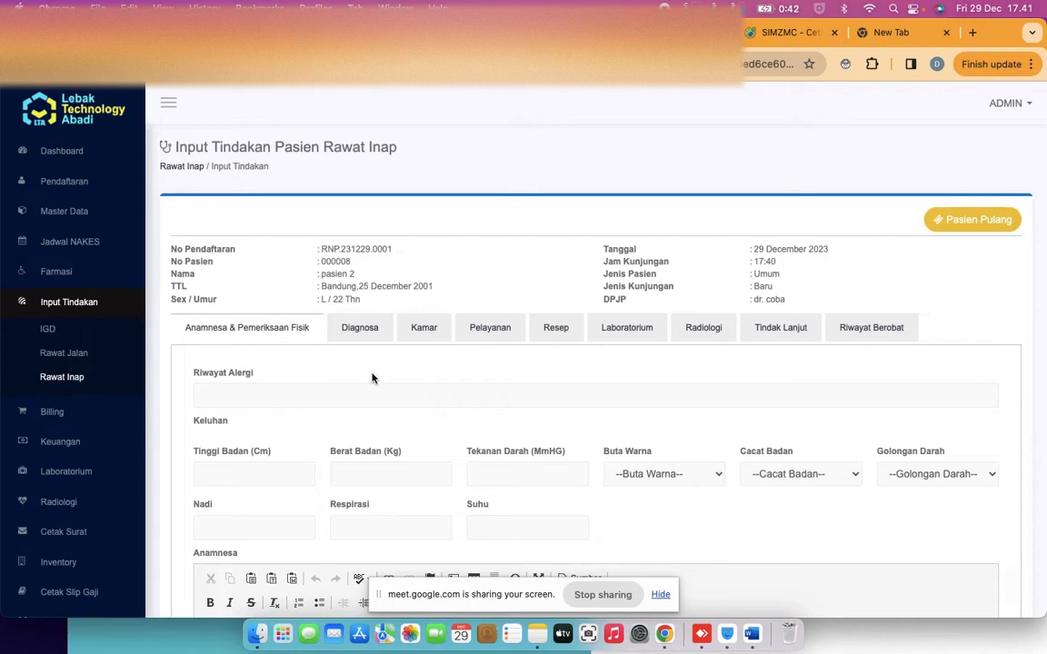
{"action": "scroll", "coordinate": [372, 378], "scroll_direction": "down", "scroll_amount": 2}
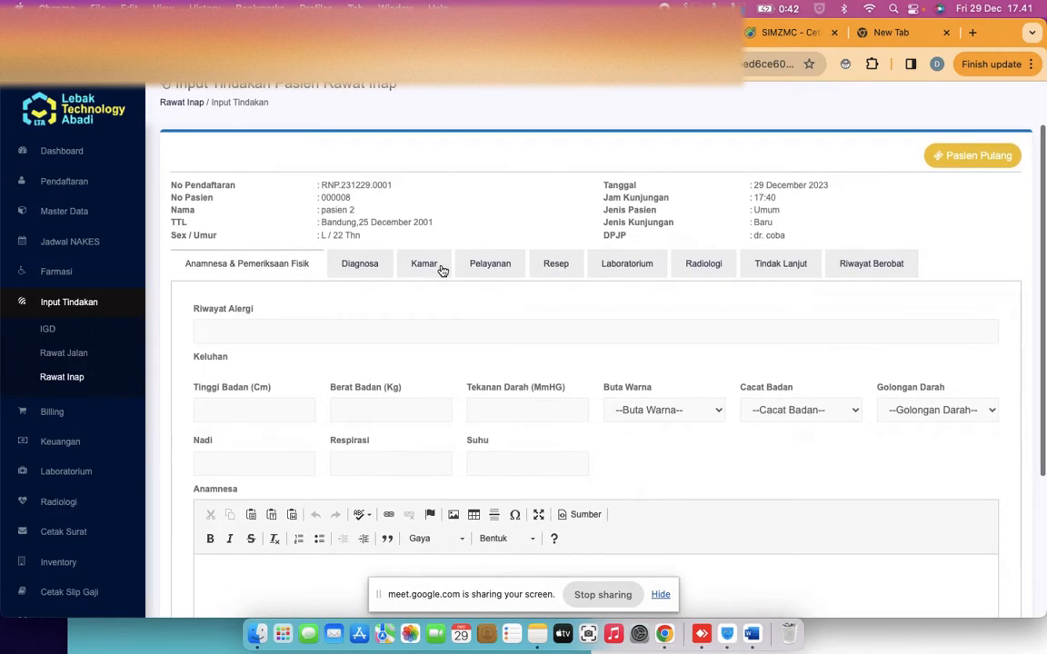
{"action": "left_click", "coordinate": [440, 269]}
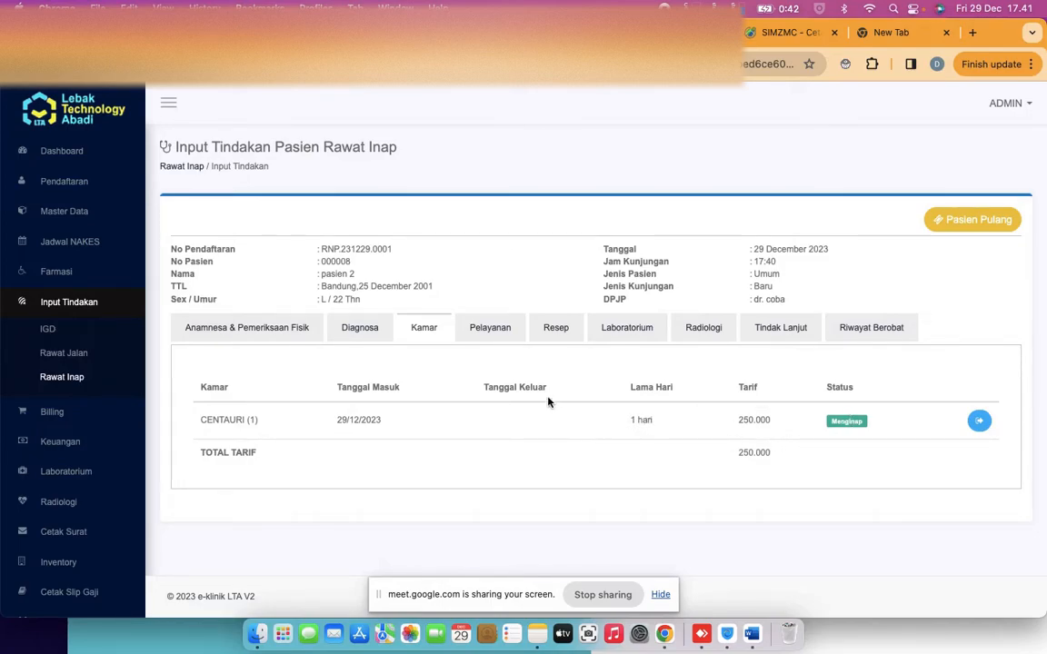
{"action": "left_click", "coordinate": [502, 333]}
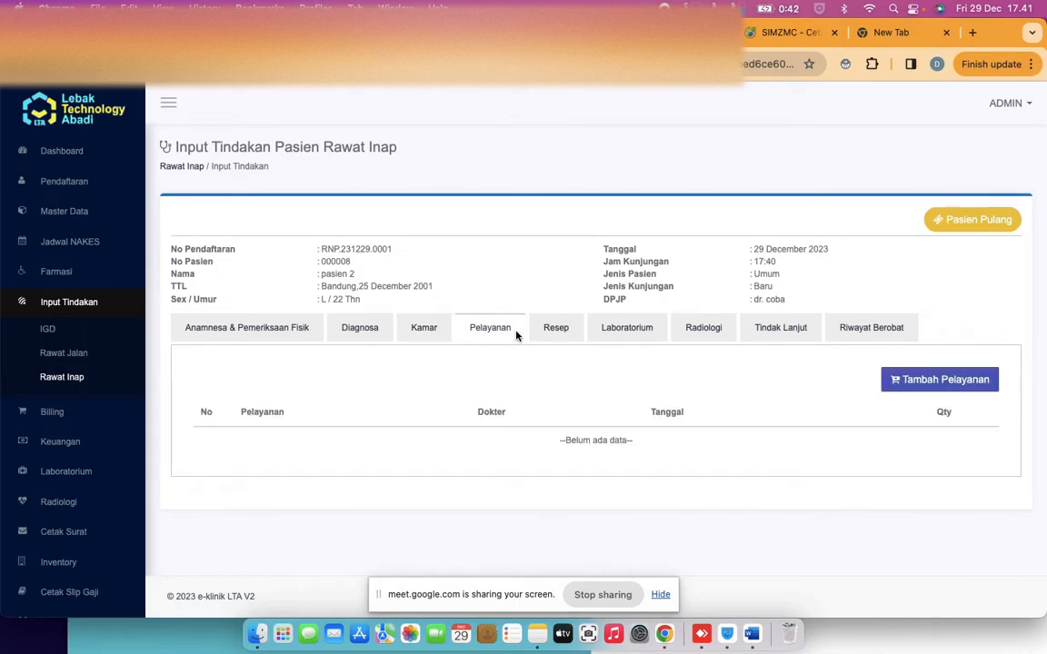
{"action": "left_click", "coordinate": [548, 331]}
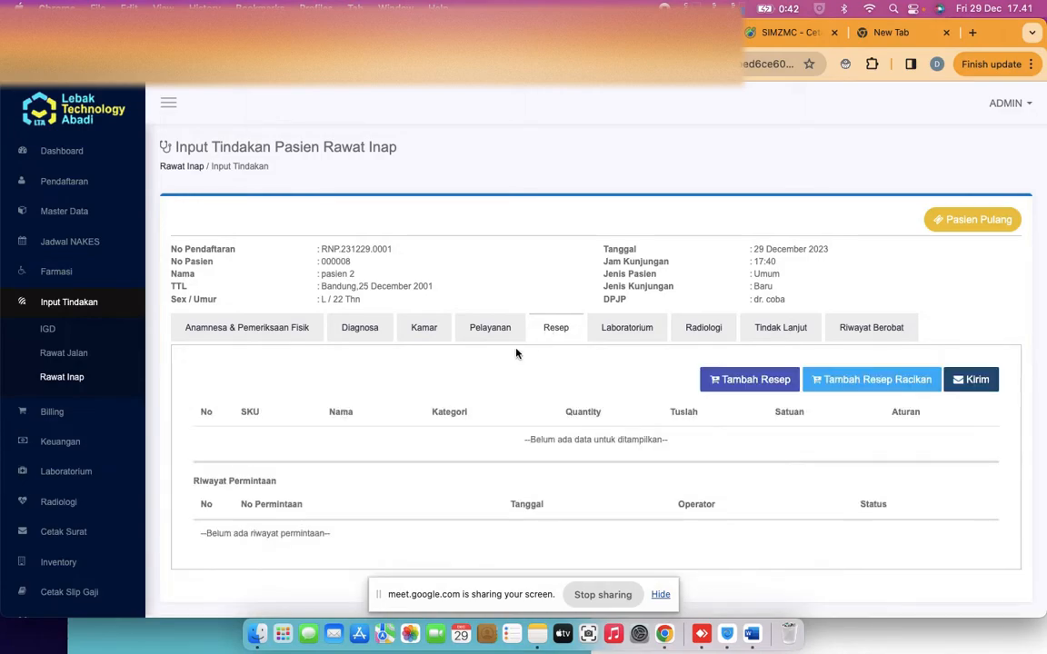
{"action": "left_click", "coordinate": [613, 336]}
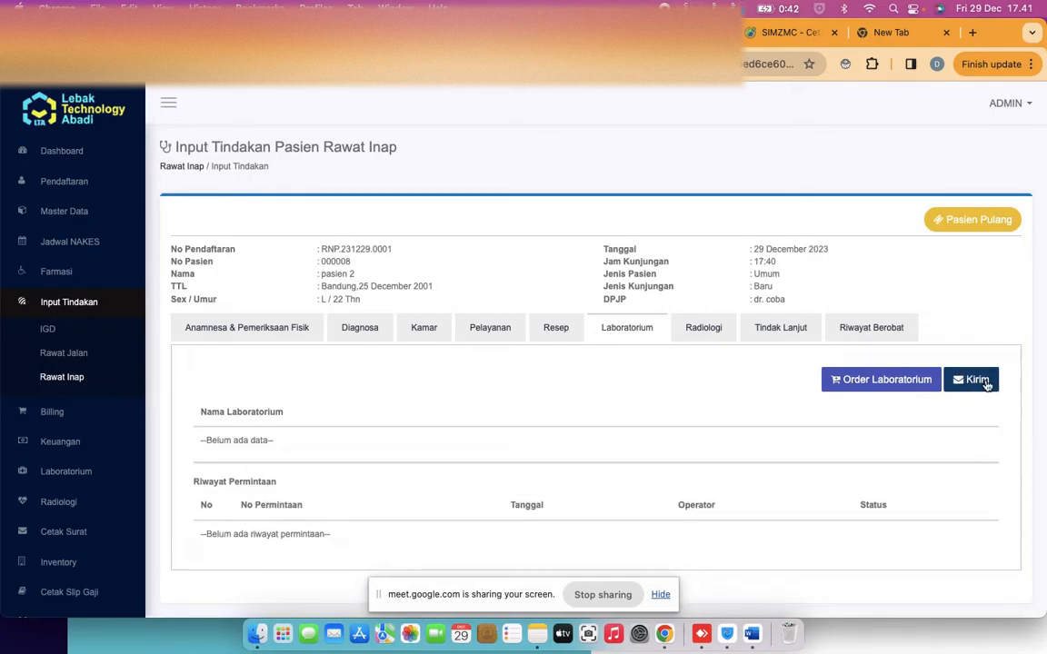
Add two Glukosa tests to the lab order and send them as a confirmed laboratory request
{"action": "left_click", "coordinate": [881, 380]}
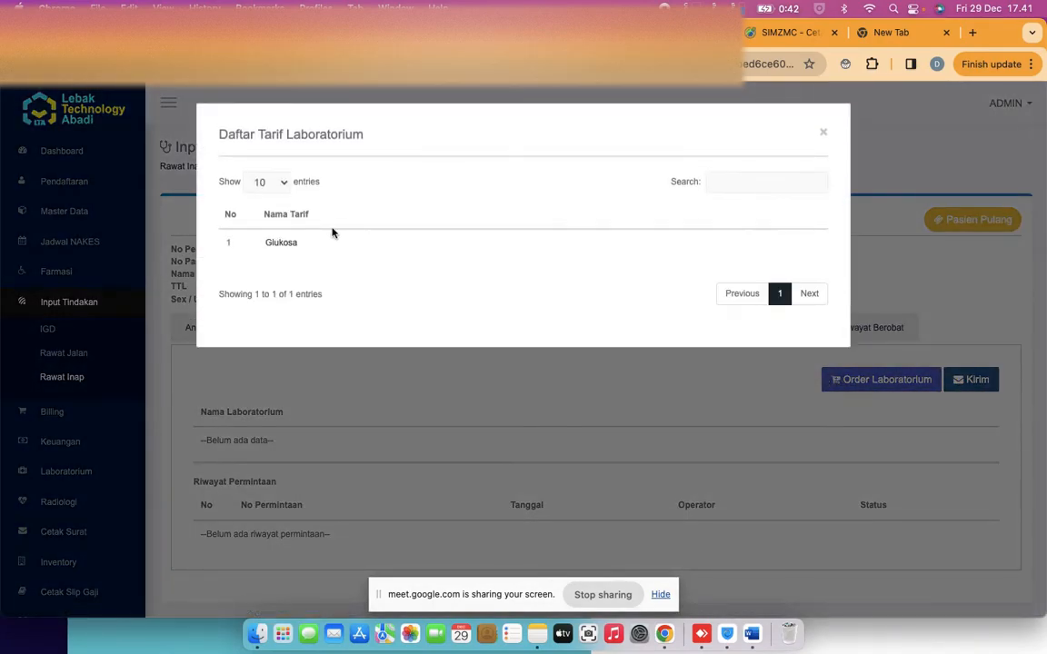
{"action": "left_click", "coordinate": [281, 244]}
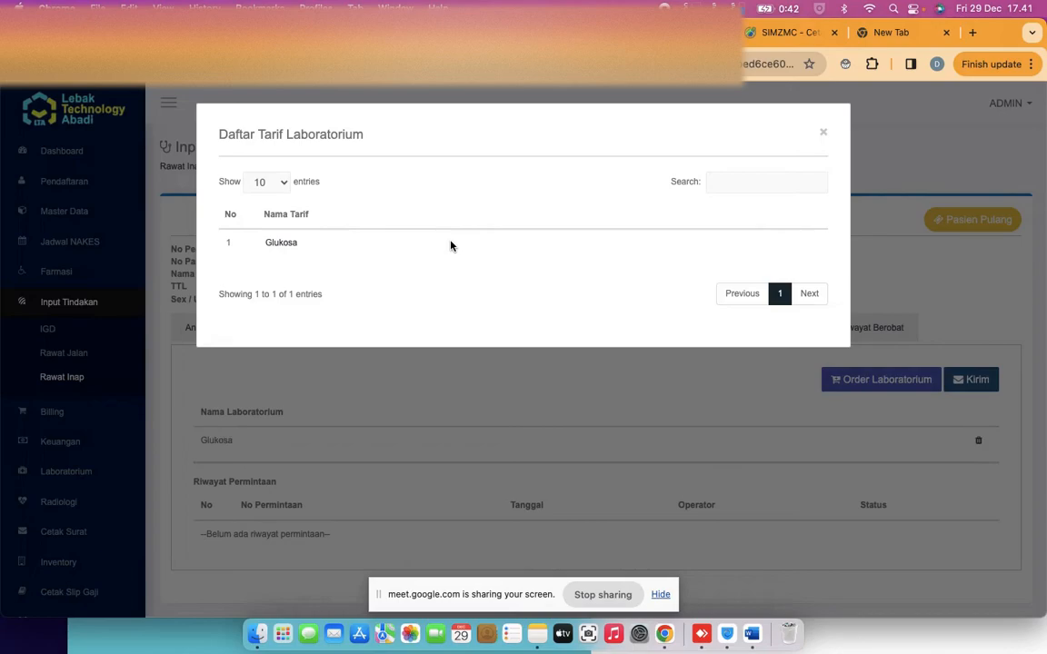
{"action": "left_click", "coordinate": [284, 245]}
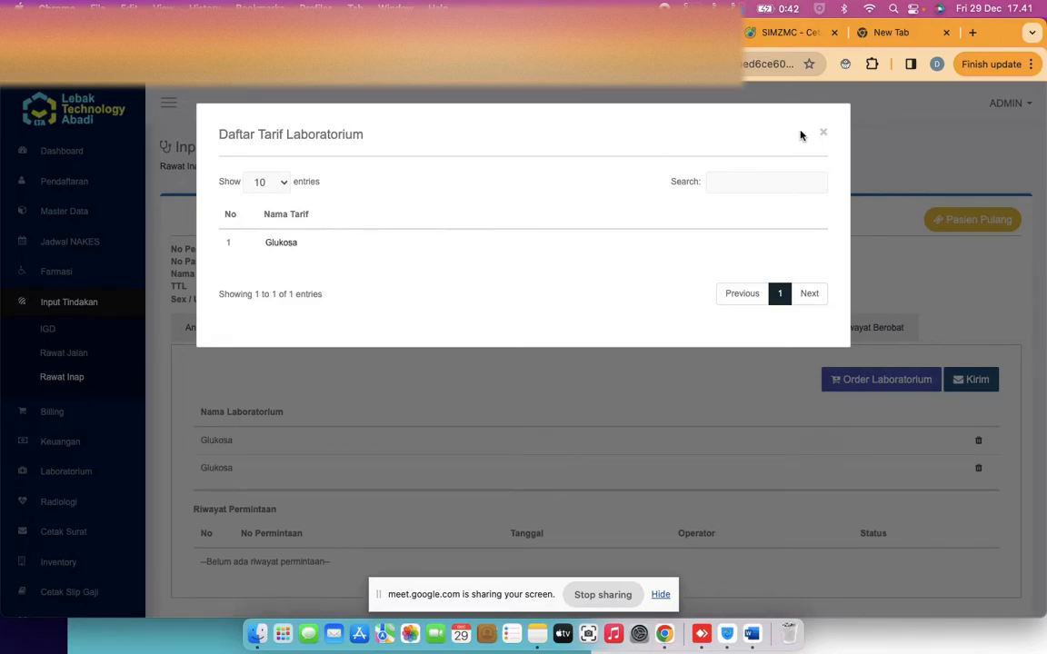
{"action": "left_click", "coordinate": [822, 134]}
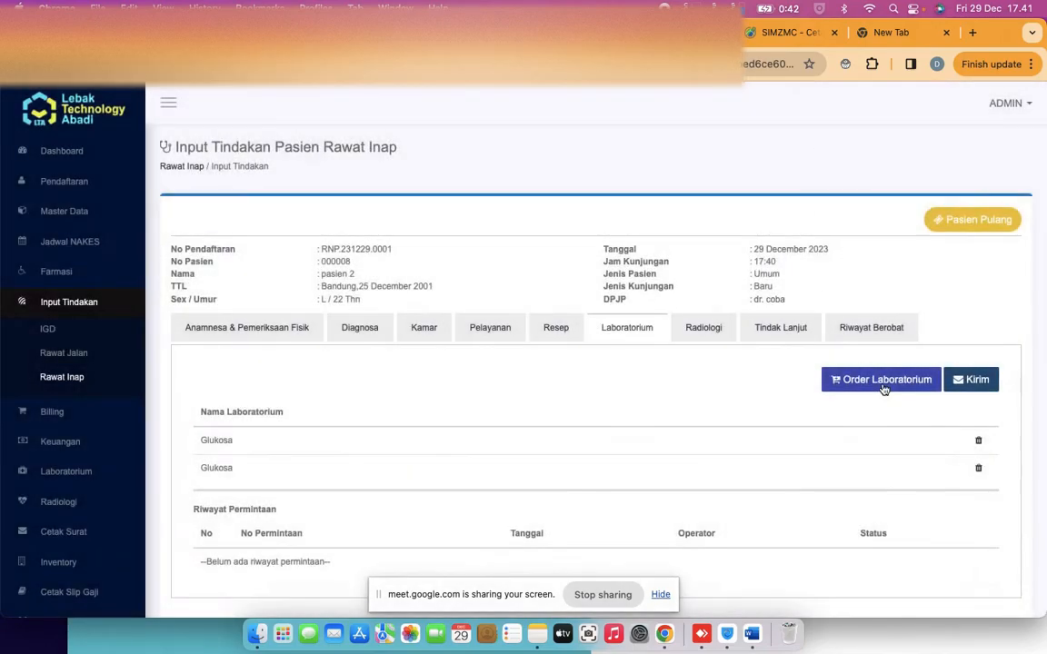
{"action": "left_click", "coordinate": [979, 470]}
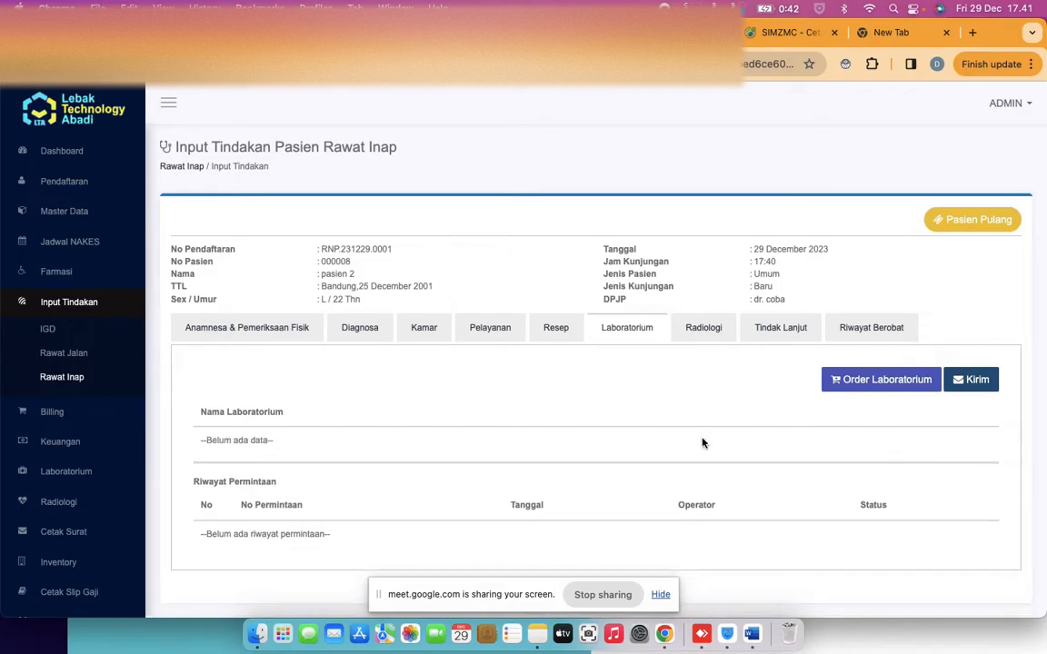
{"action": "left_click", "coordinate": [982, 380]}
{"action": "left_click", "coordinate": [560, 429]}
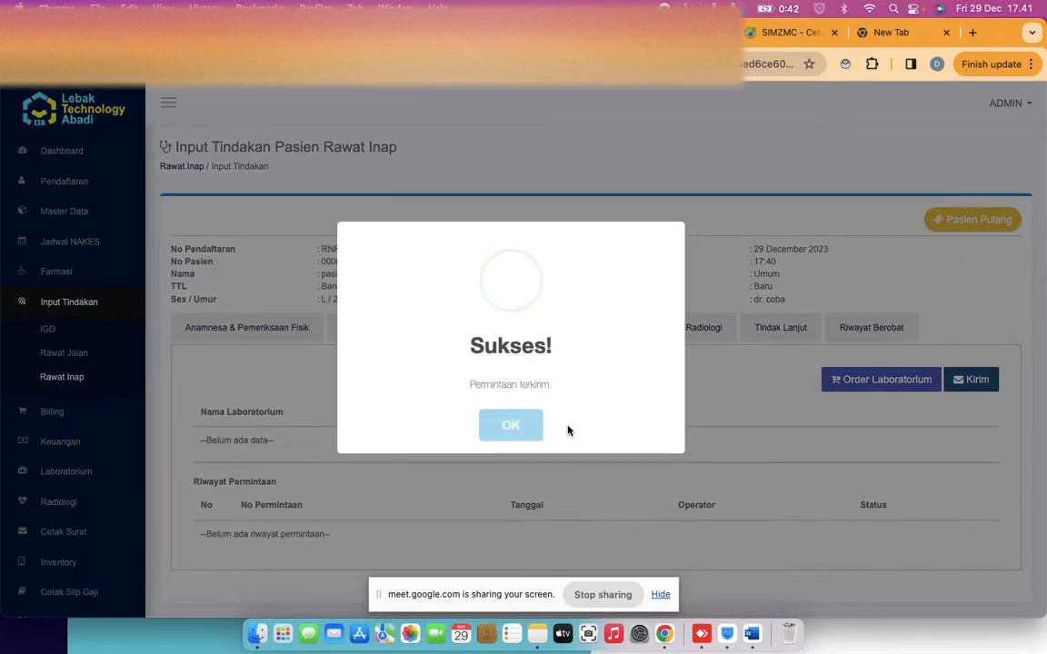
{"action": "left_click", "coordinate": [508, 433]}
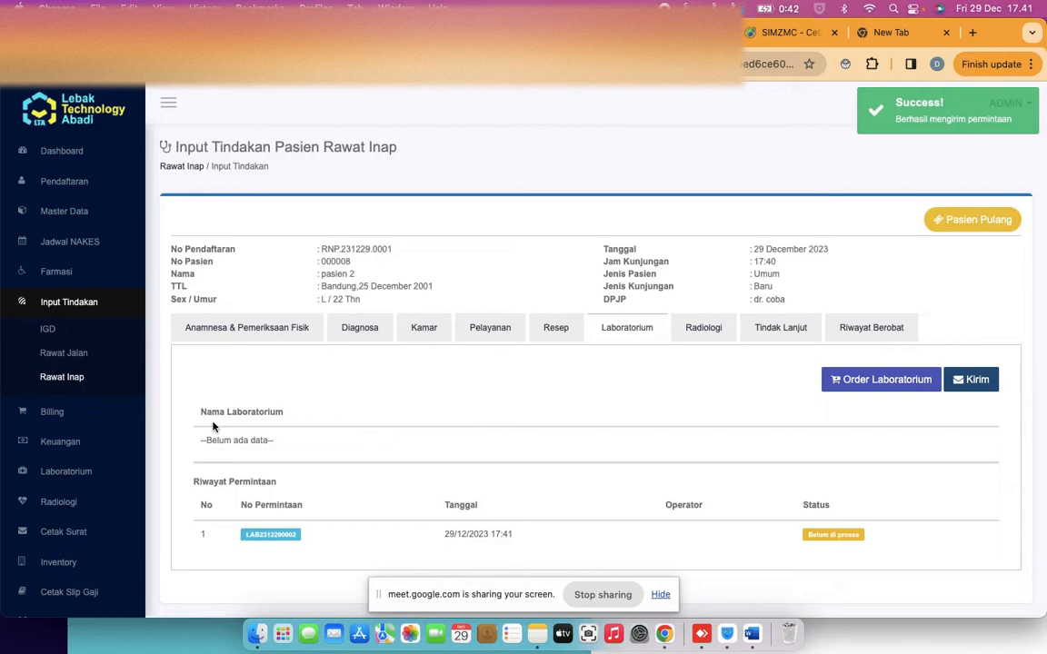
{"action": "left_click", "coordinate": [64, 470]}
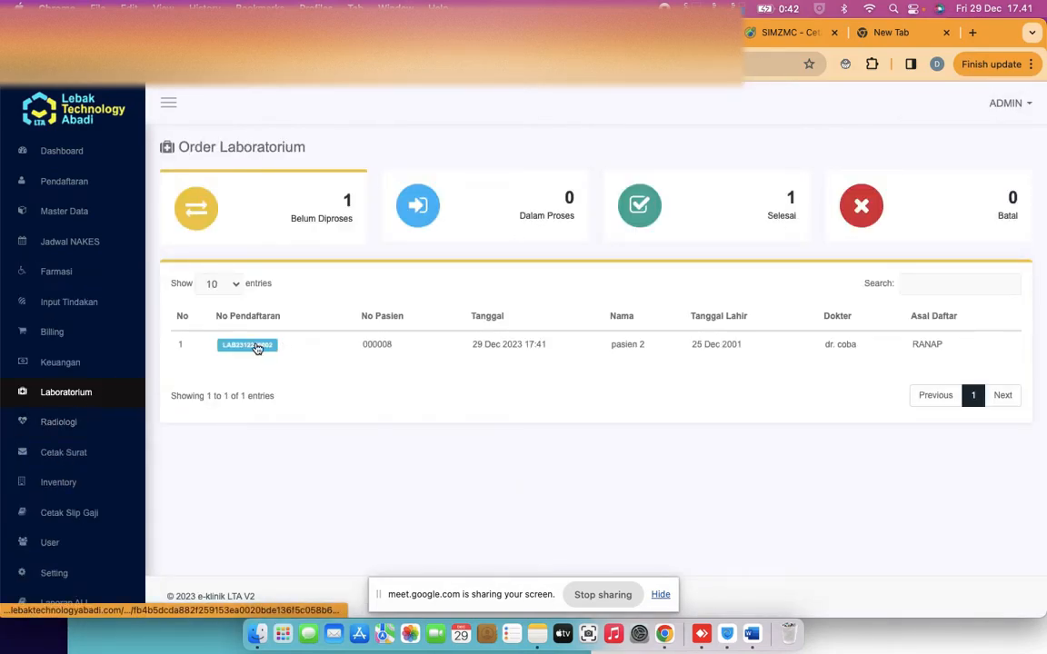
Open the pending RANAP lab request for processing
{"action": "left_click", "coordinate": [257, 348]}
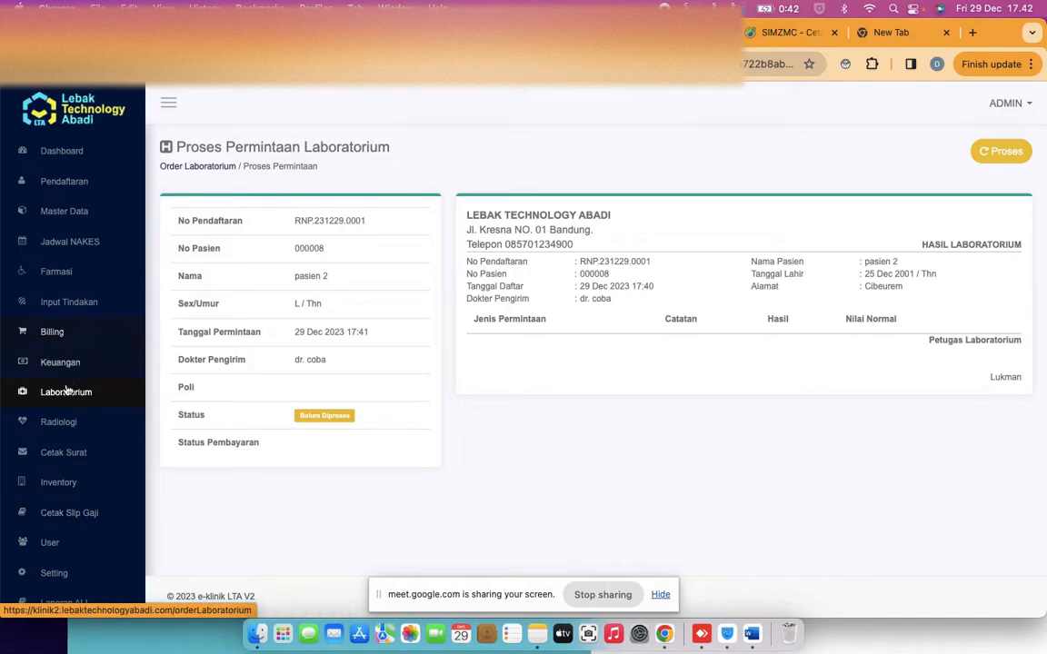
Expand the Keuangan menu, browse its pages, and go to Jurnal
{"action": "scroll", "coordinate": [68, 389], "scroll_direction": "down", "scroll_amount": 1}
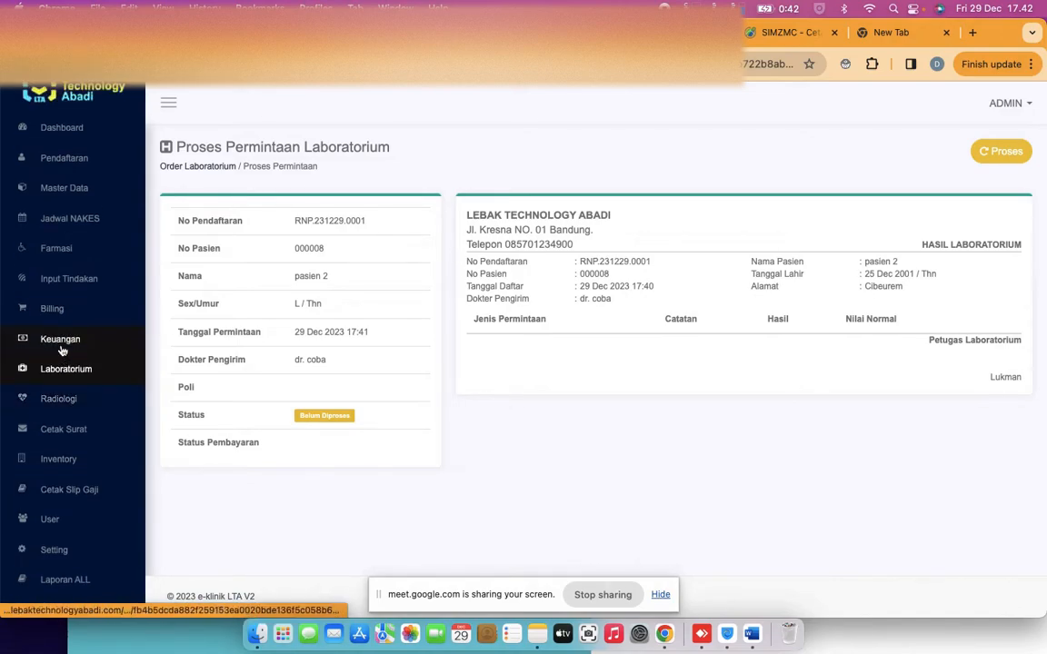
{"action": "left_click", "coordinate": [60, 341]}
{"action": "scroll", "coordinate": [61, 382], "scroll_direction": "down", "scroll_amount": 5}
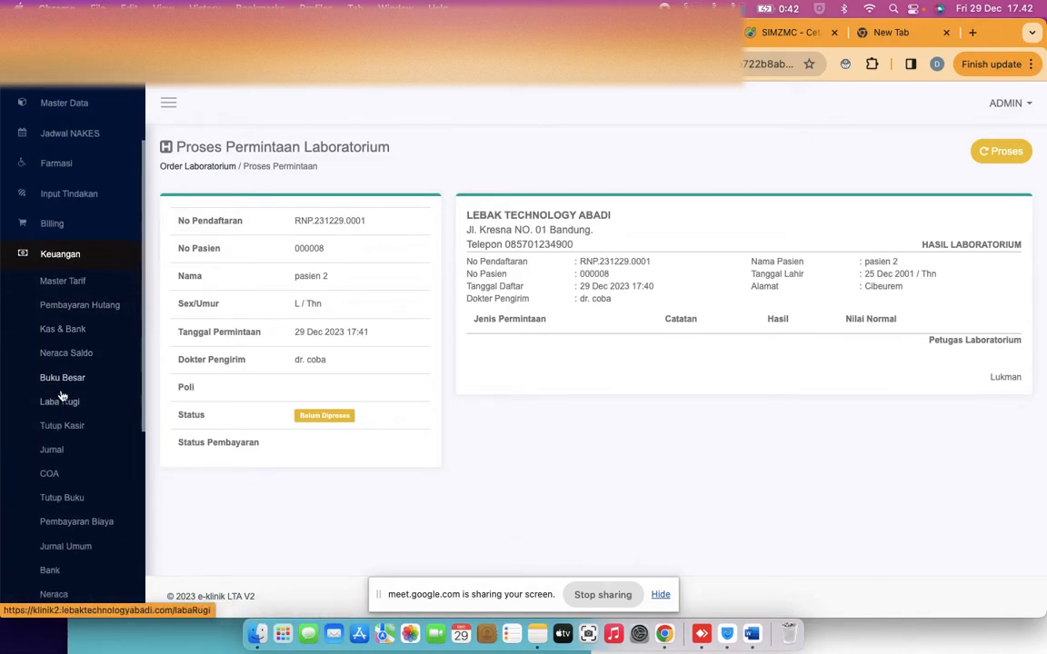
{"action": "scroll", "coordinate": [61, 395], "scroll_direction": "down", "scroll_amount": 1}
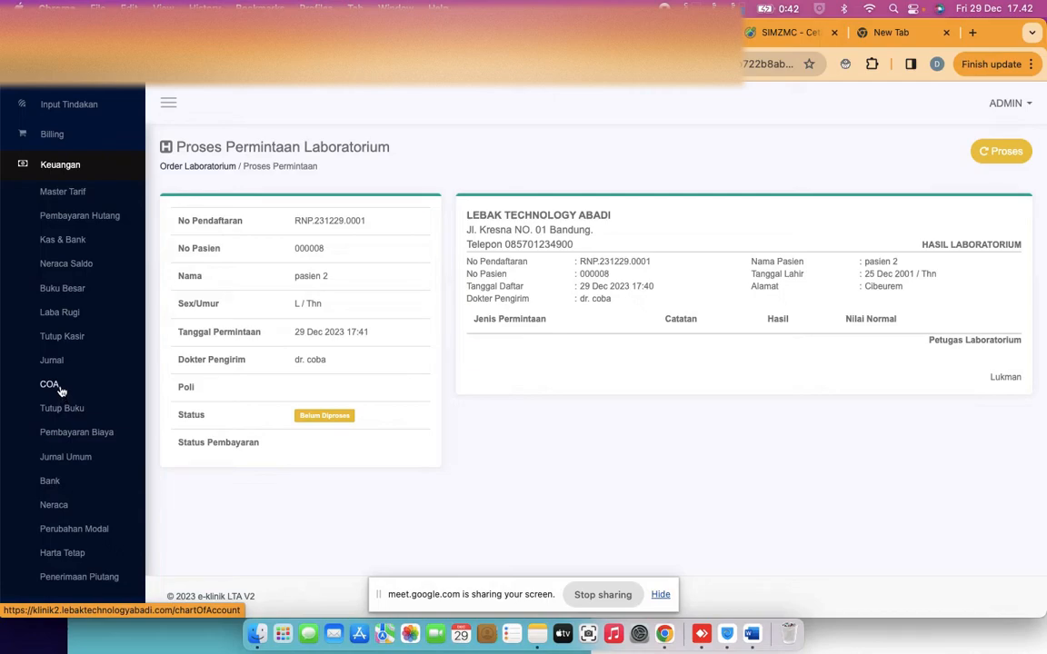
{"action": "left_click", "coordinate": [49, 361]}
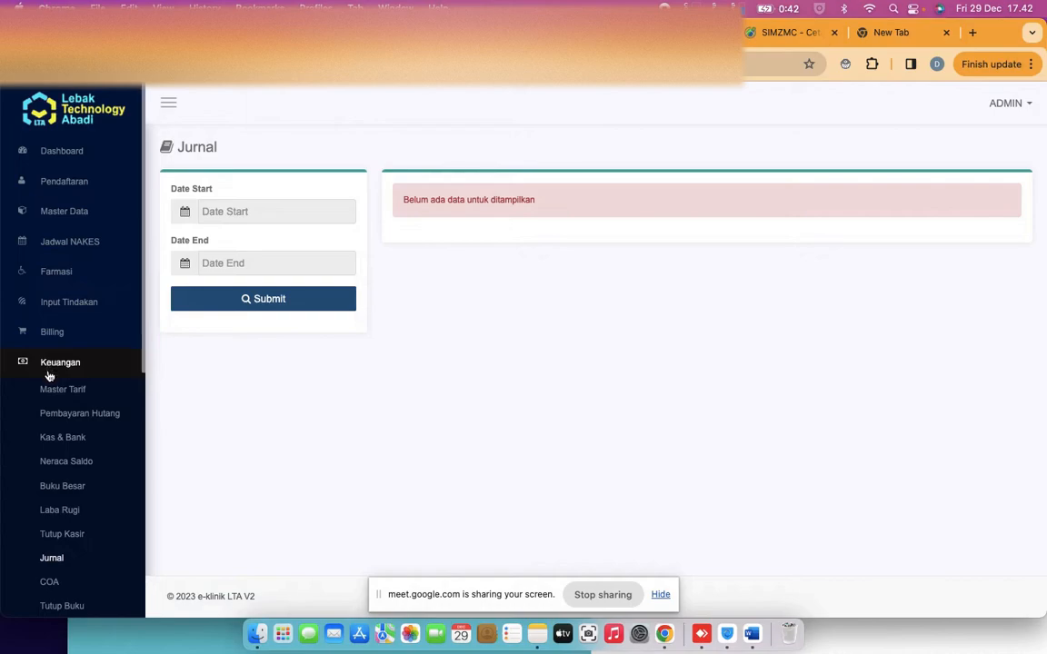
Add a 1101 - Kas line to a new Jurnal Umum entry
{"action": "scroll", "coordinate": [47, 436], "scroll_direction": "down", "scroll_amount": 2}
{"action": "scroll", "coordinate": [47, 435], "scroll_direction": "down", "scroll_amount": 4}
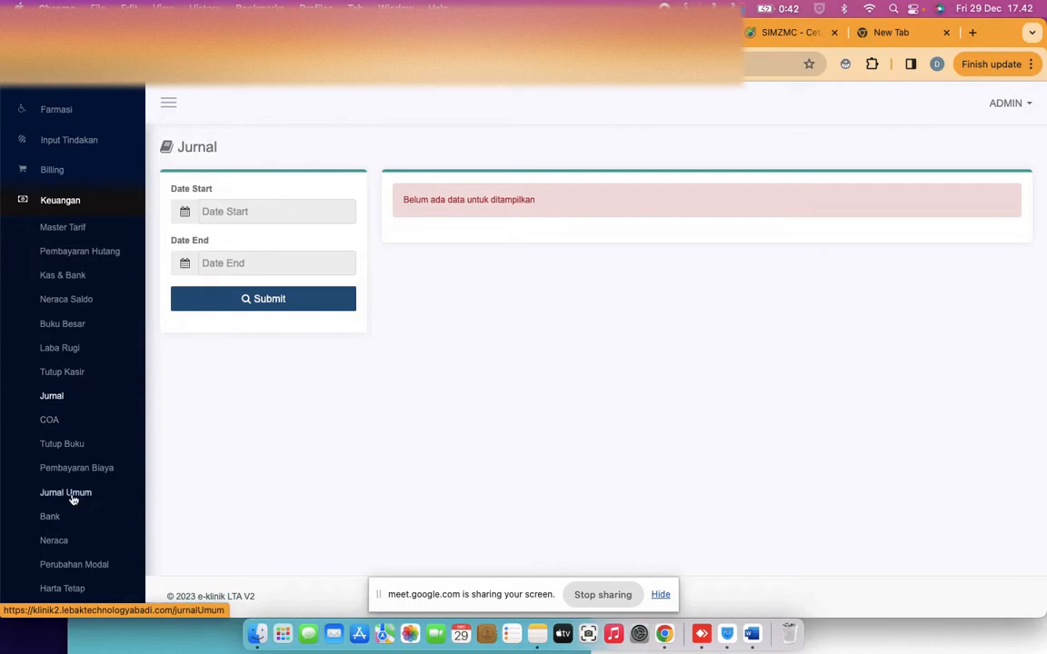
{"action": "left_click", "coordinate": [71, 496]}
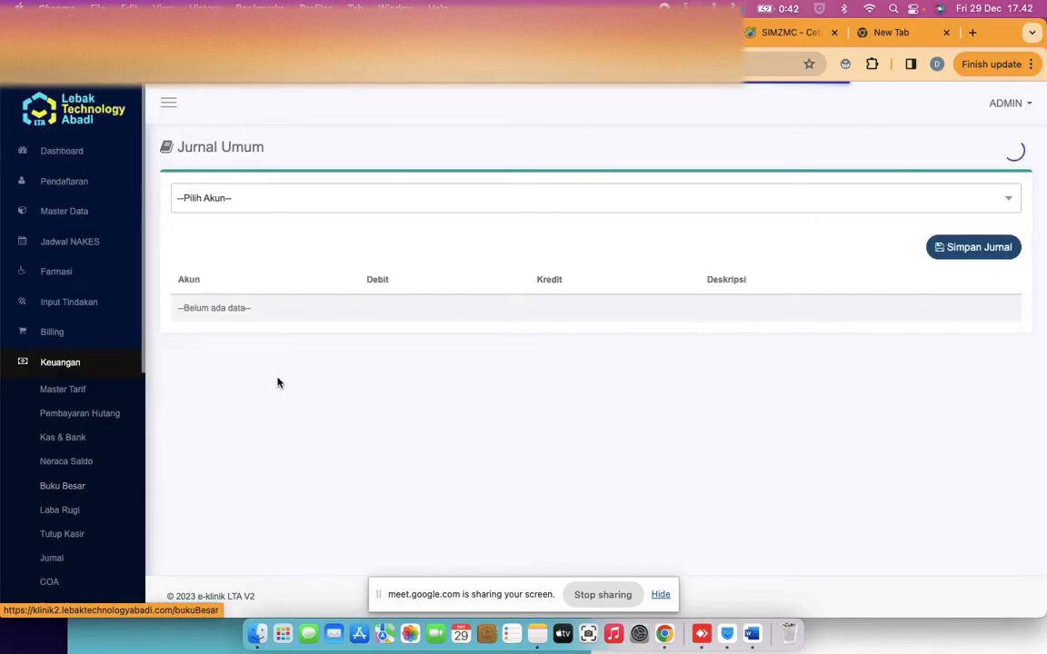
{"action": "left_click", "coordinate": [845, 202]}
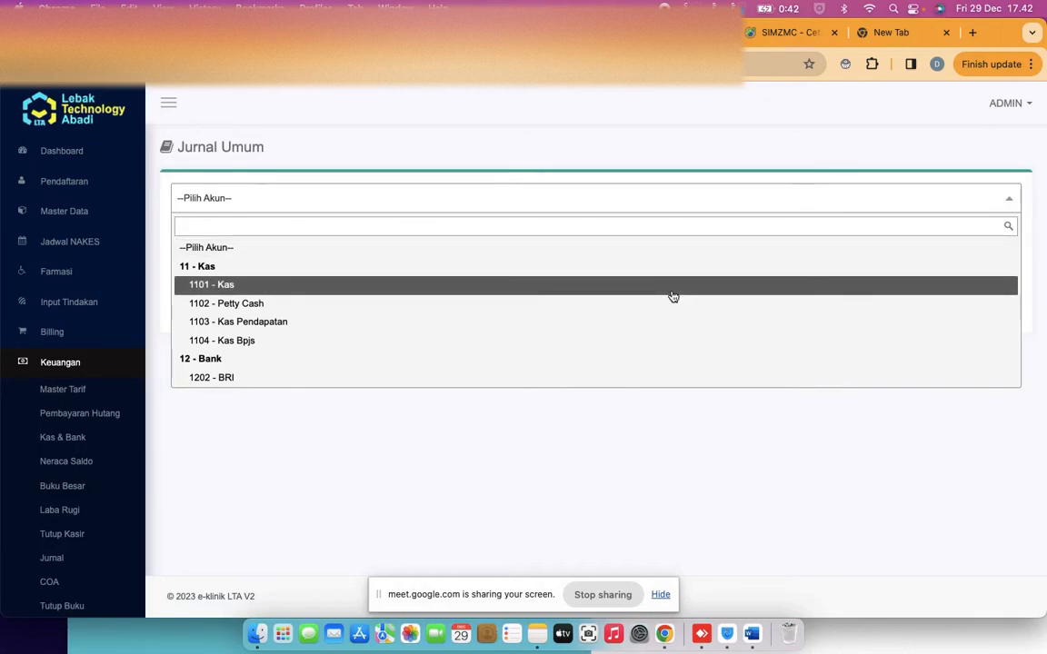
{"action": "left_click", "coordinate": [673, 287]}
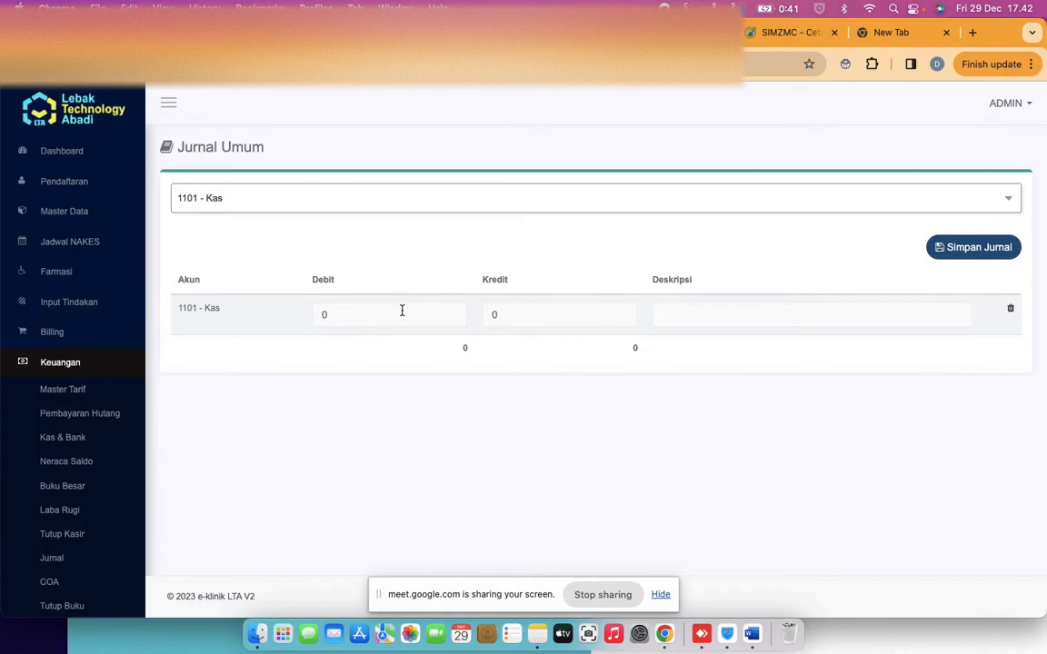
{"action": "scroll", "coordinate": [77, 457], "scroll_direction": "down", "scroll_amount": 1}
{"action": "scroll", "coordinate": [77, 457], "scroll_direction": "down", "scroll_amount": 4}
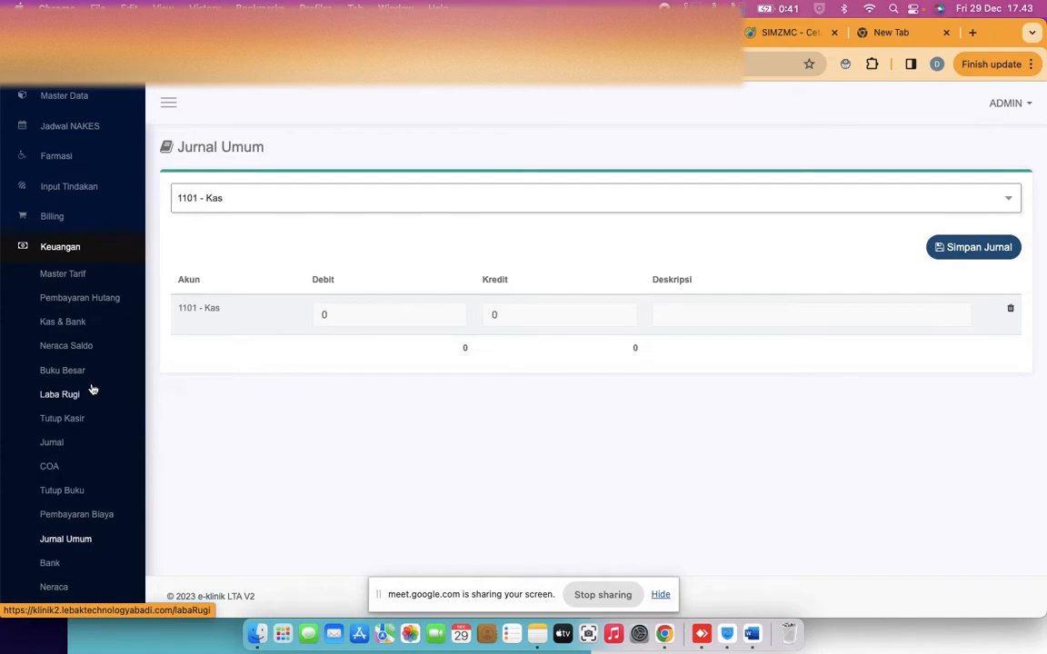
Fill a Pembayaran Biaya with Beban Telepon, Cash and 1101 - Kas, leaving it unsaved
{"action": "left_click", "coordinate": [85, 515]}
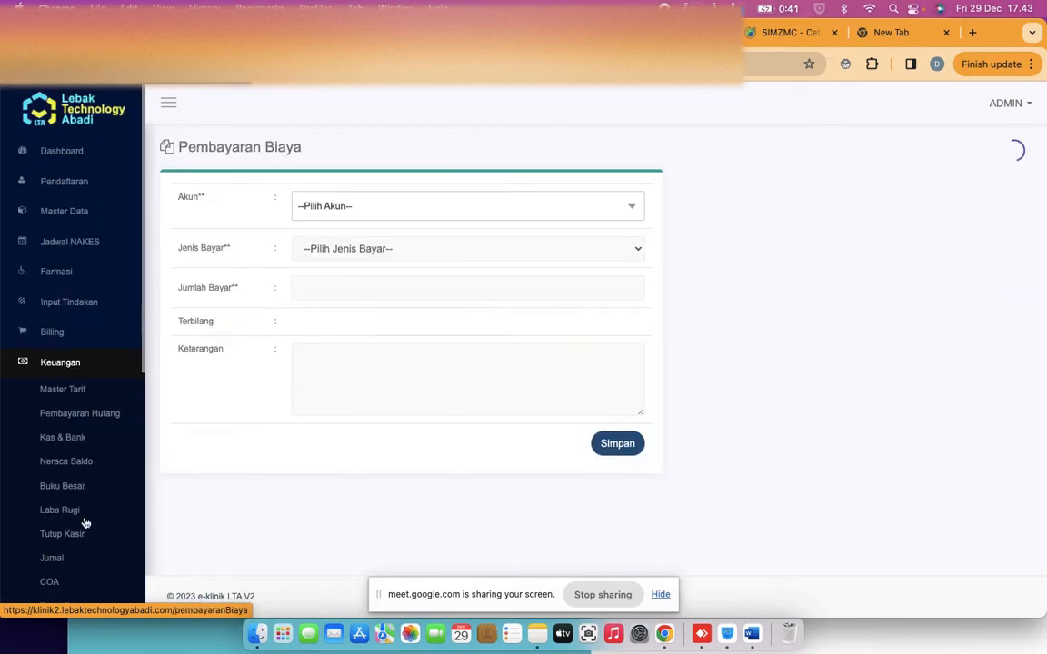
{"action": "left_click", "coordinate": [353, 209]}
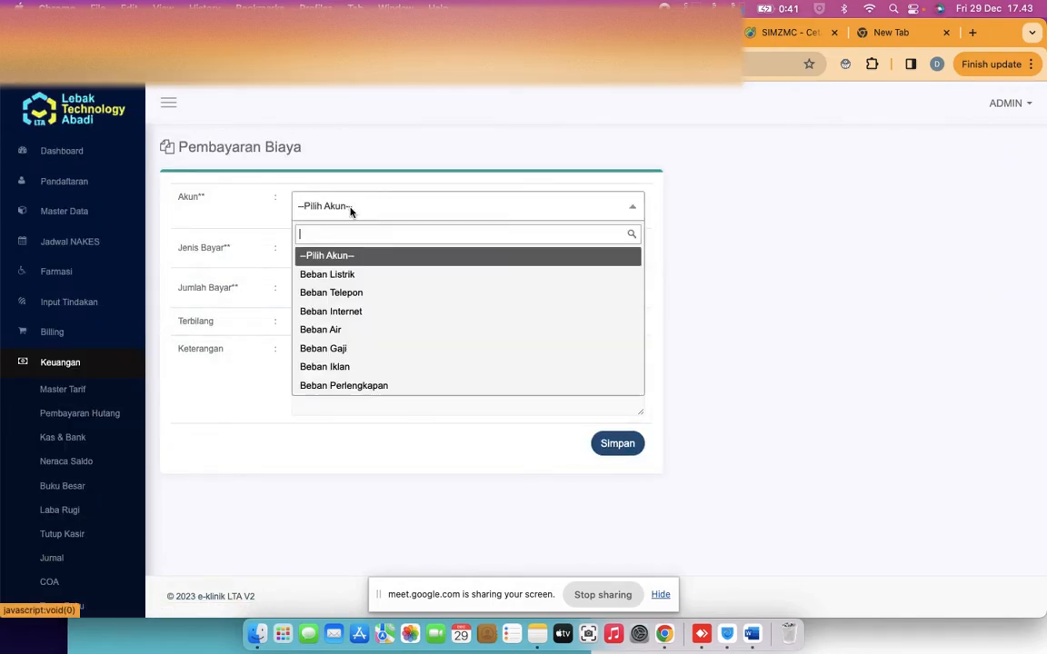
{"action": "left_click", "coordinate": [374, 294]}
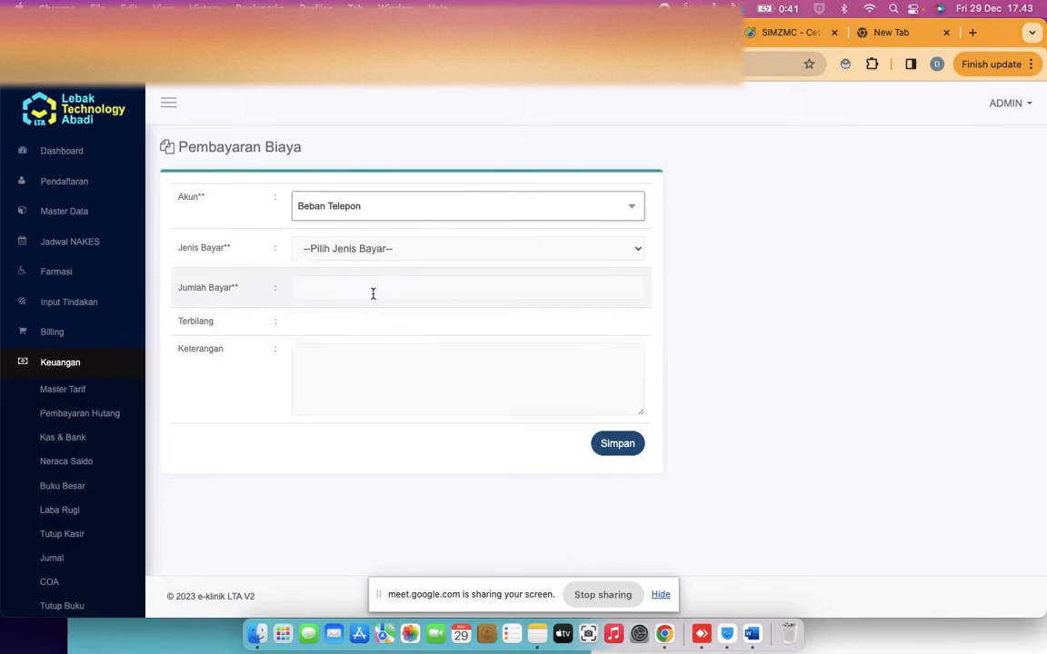
{"action": "left_click", "coordinate": [351, 250]}
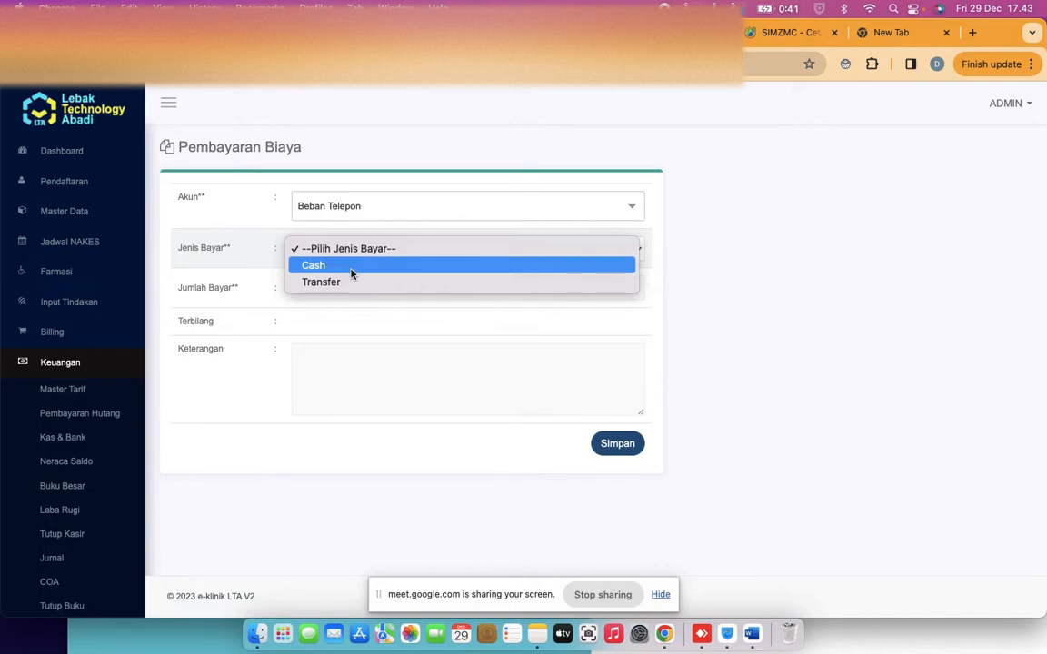
{"action": "left_click", "coordinate": [351, 266]}
{"action": "left_click", "coordinate": [367, 288]}
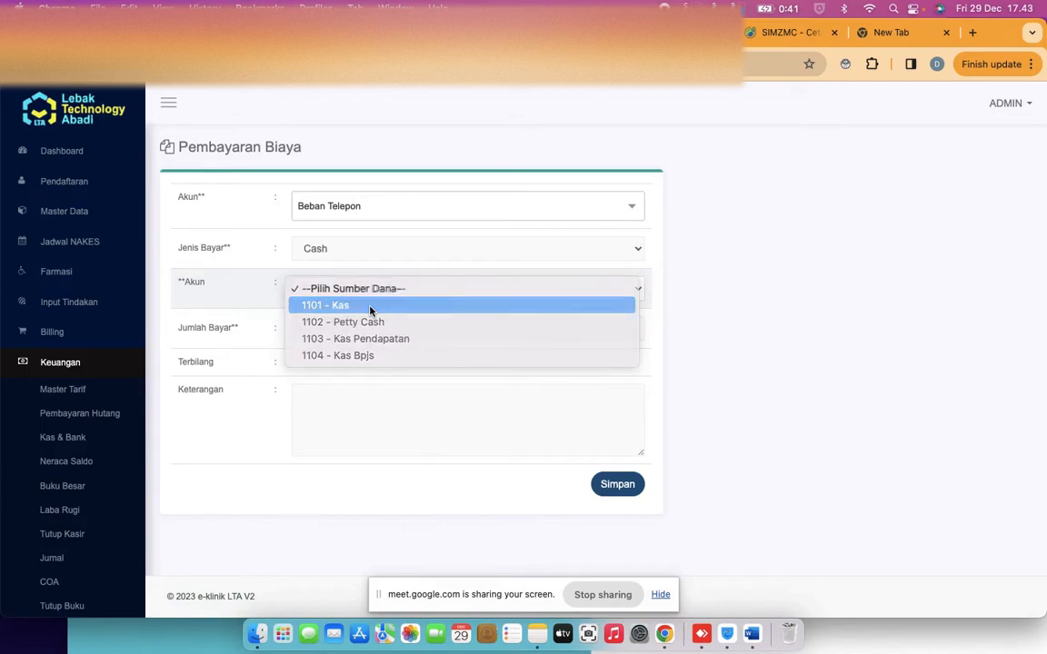
{"action": "left_click", "coordinate": [370, 309]}
{"action": "left_click", "coordinate": [371, 328]}
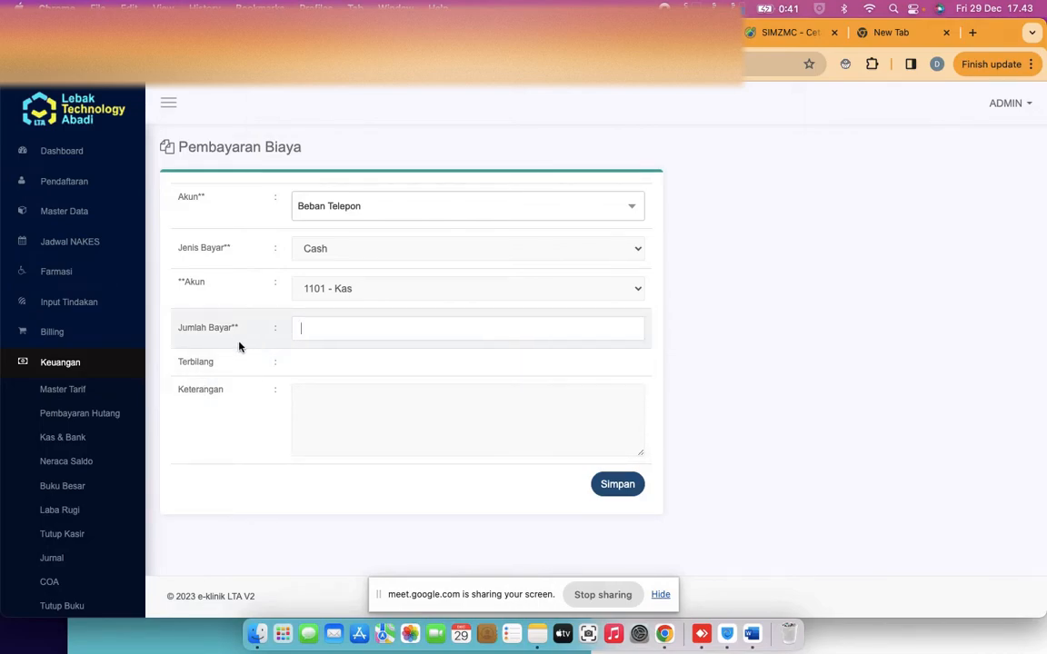
{"action": "left_click", "coordinate": [66, 449]}
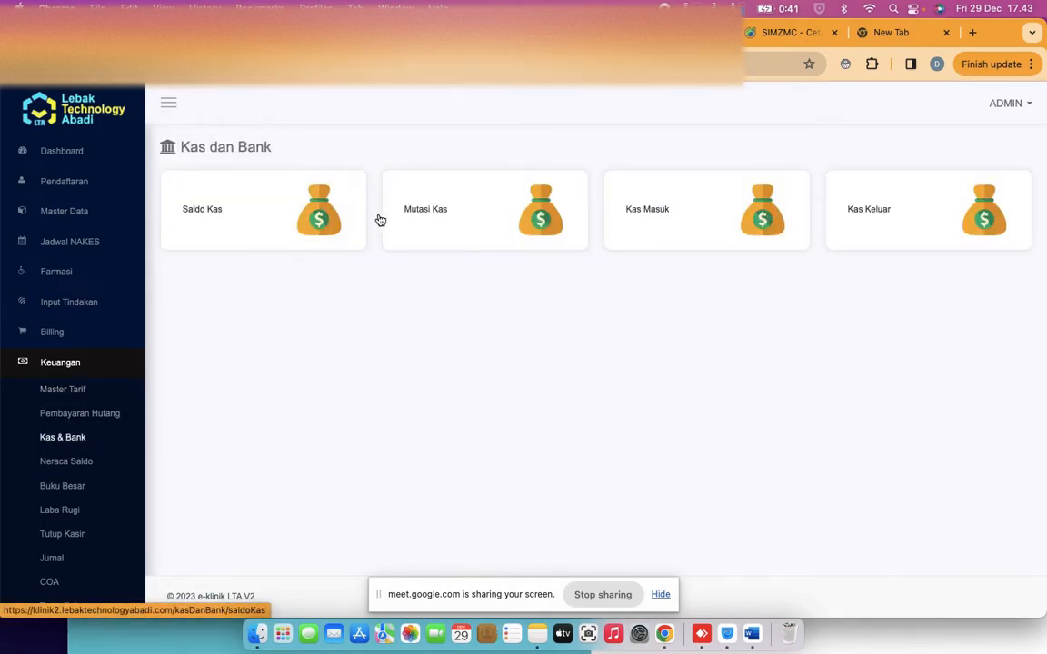
{"action": "left_click", "coordinate": [266, 210]}
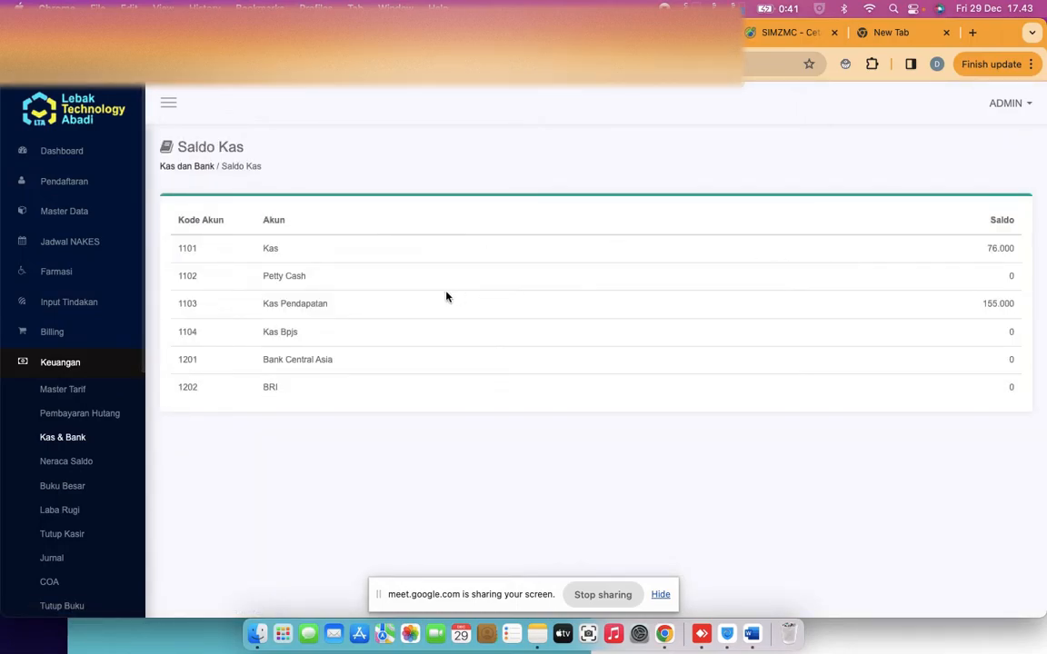
{"action": "double_click", "coordinate": [298, 306]}
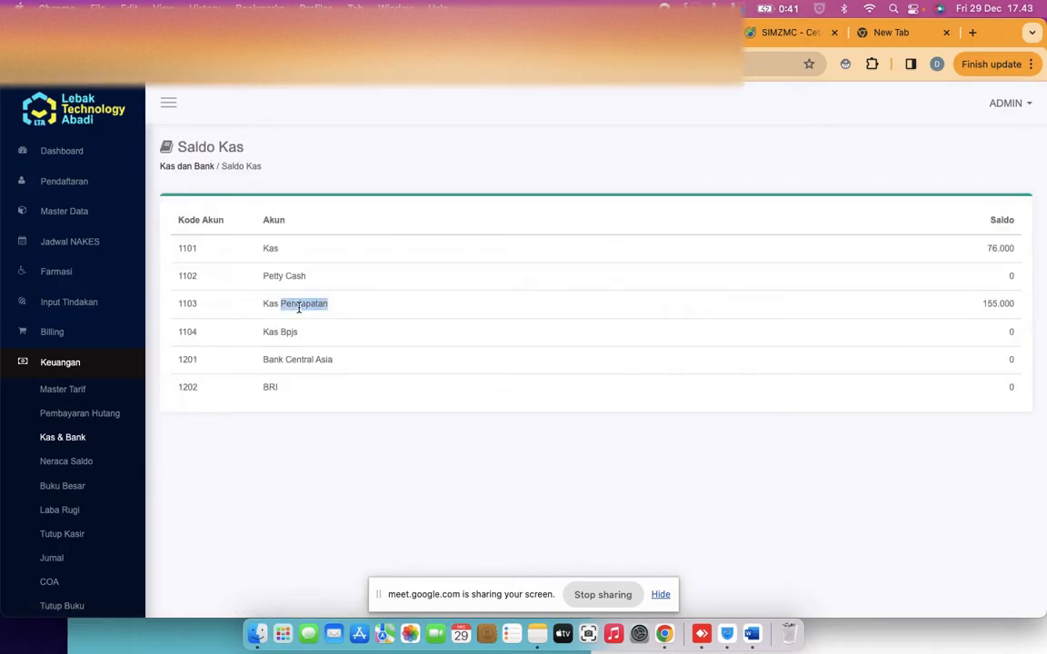
{"action": "double_click", "coordinate": [271, 248]}
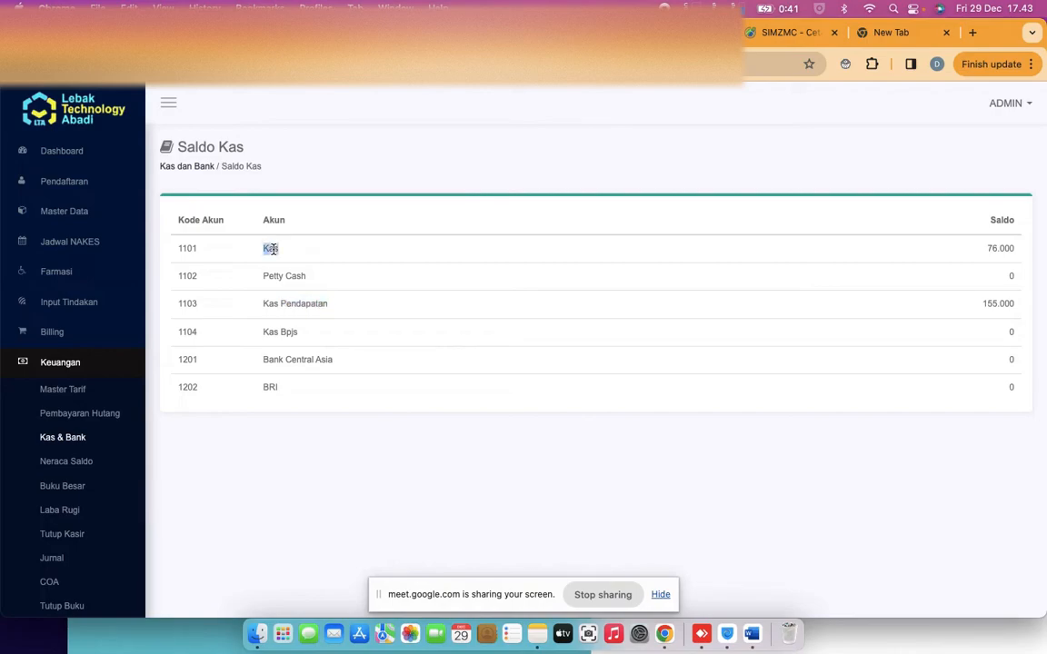
{"action": "double_click", "coordinate": [288, 275]}
{"action": "left_click", "coordinate": [77, 440]}
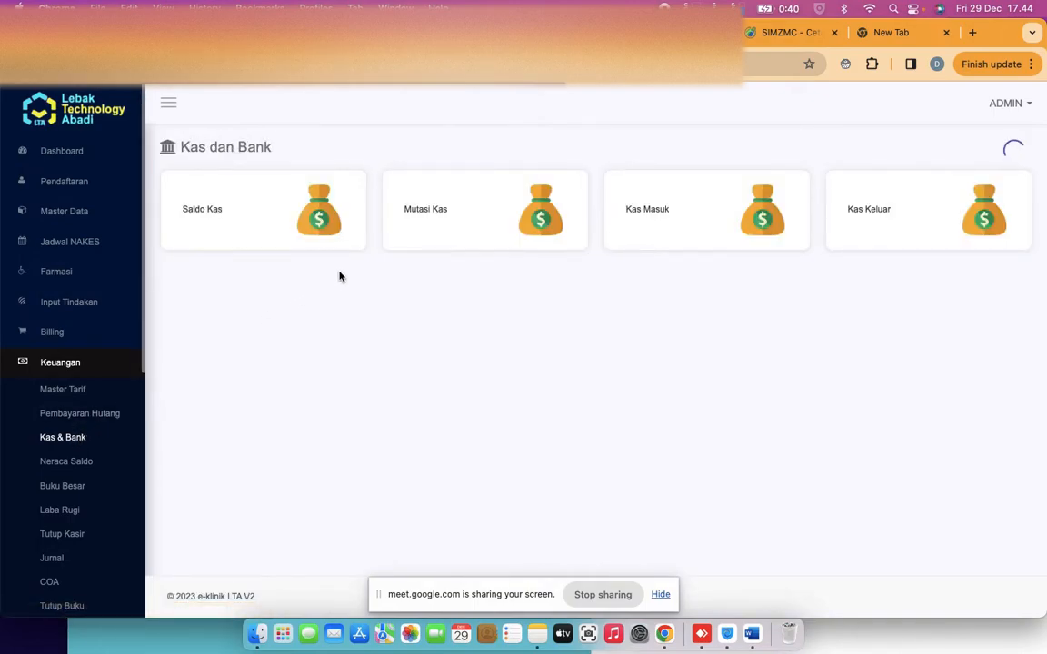
Set up a 100000 Mutasi Kas from 1103 - Kas Pendapatan to 1101 - Kas
{"action": "left_click", "coordinate": [457, 245]}
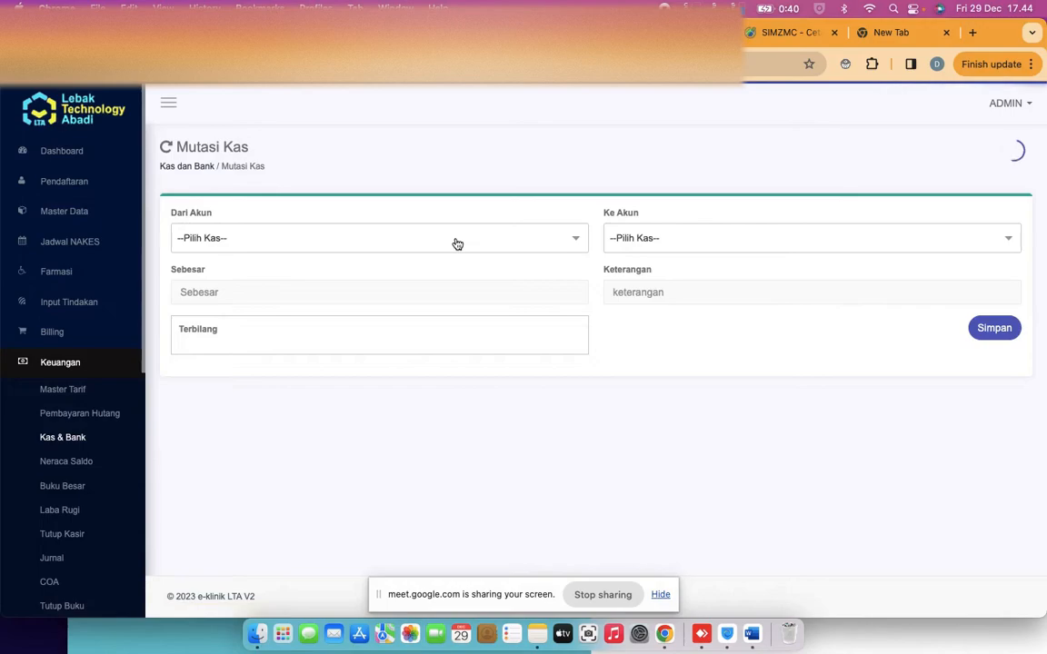
{"action": "left_click", "coordinate": [448, 241]}
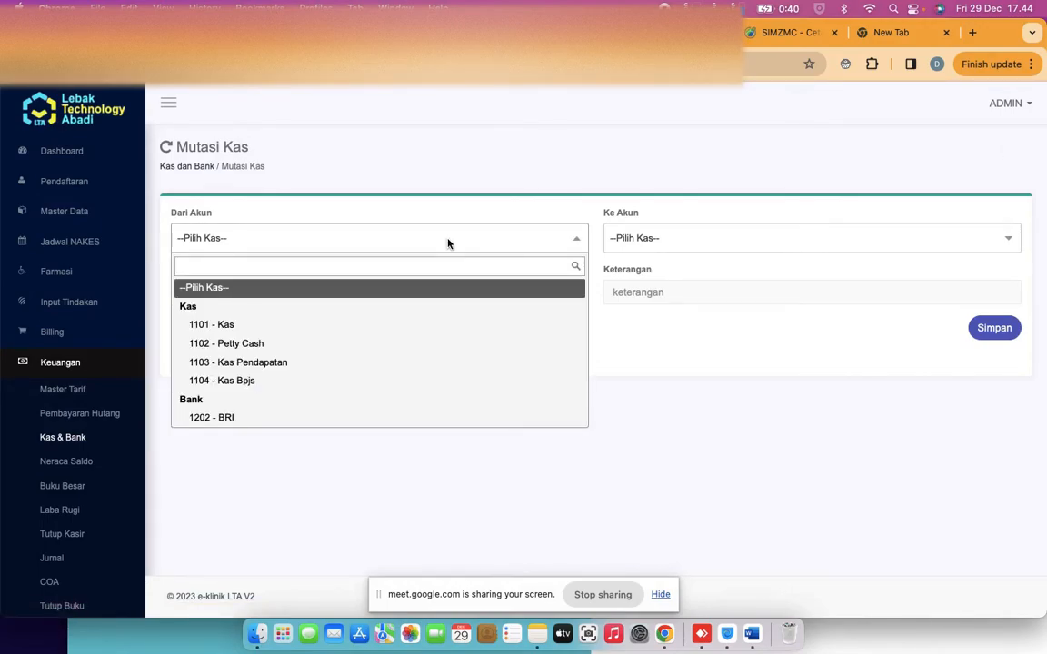
{"action": "left_click", "coordinate": [364, 366]}
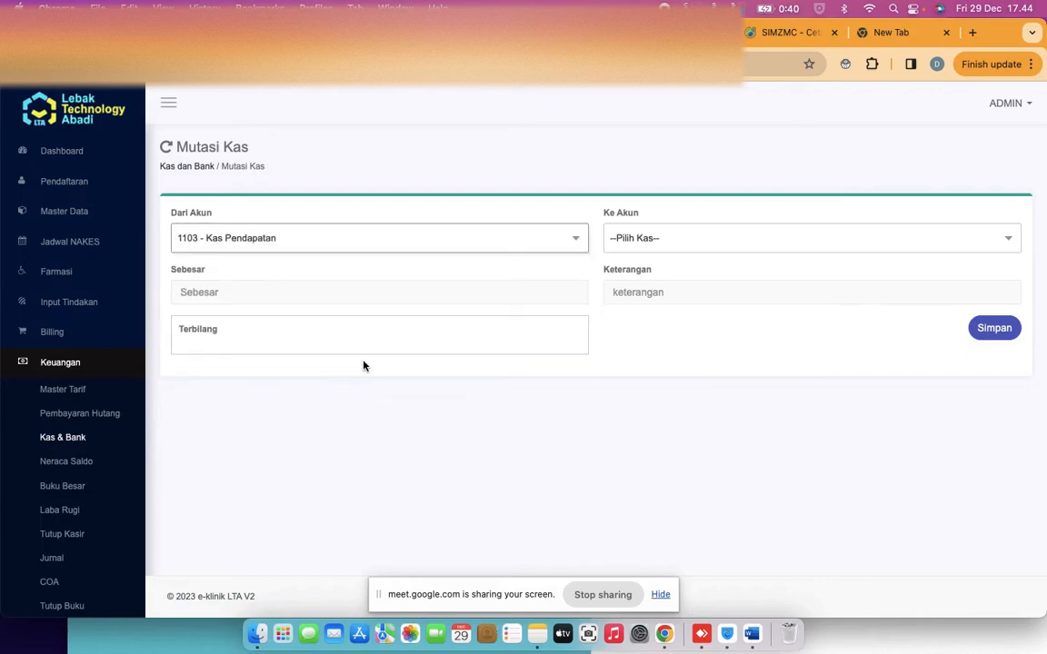
{"action": "left_click", "coordinate": [640, 244]}
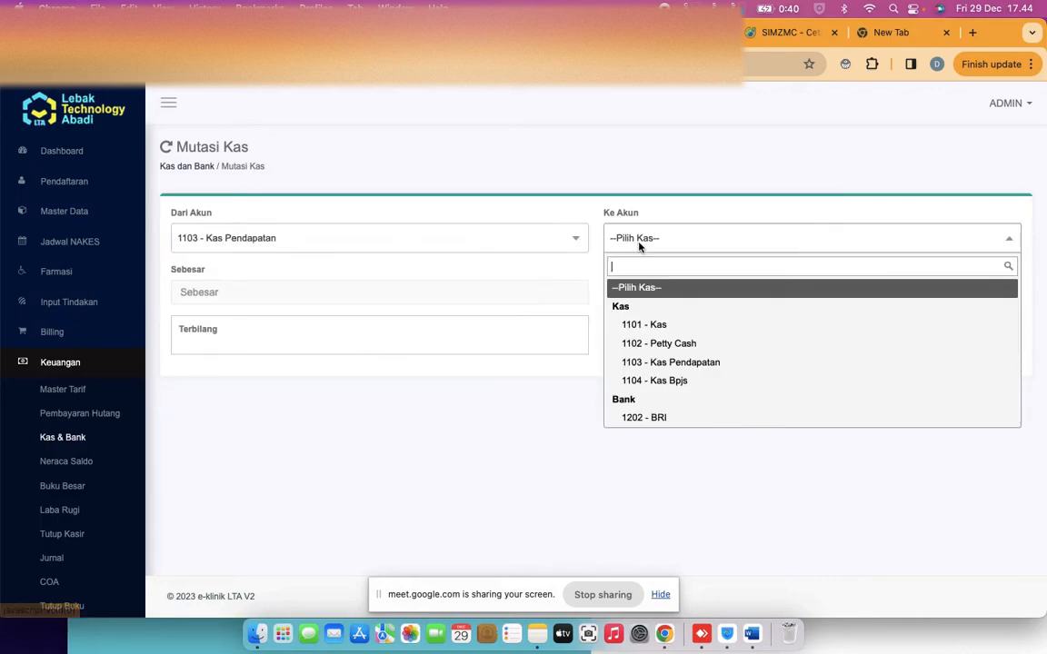
{"action": "left_click", "coordinate": [657, 325]}
{"action": "left_click", "coordinate": [519, 292]}
{"action": "type", "text": "1000"}
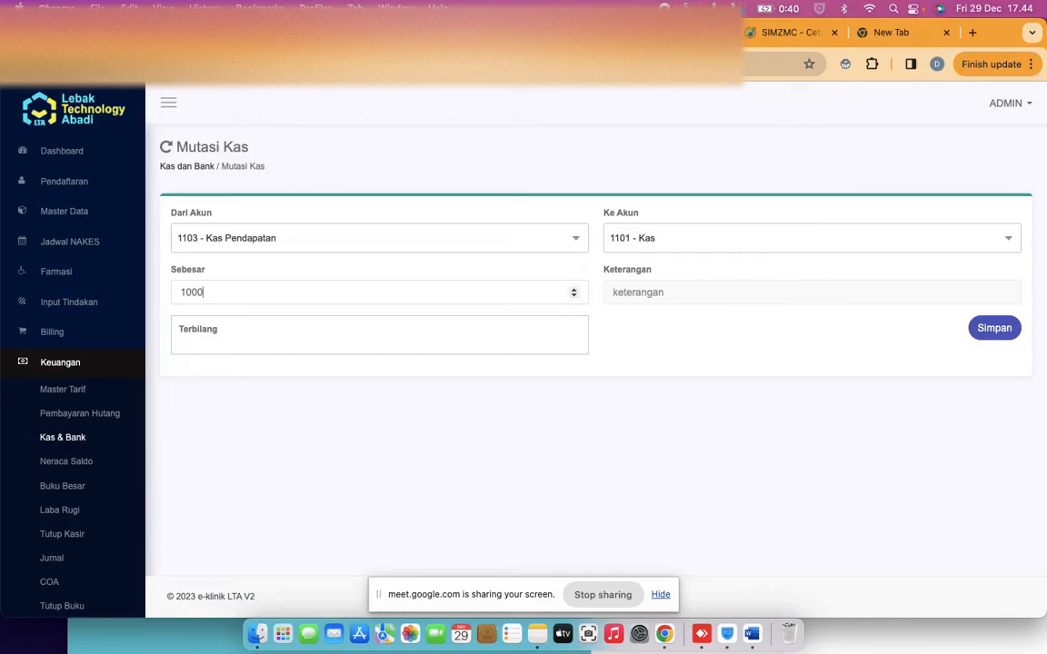
{"action": "key", "text": "BackSpace"}
{"action": "type", "text": "0000"}
{"action": "left_click", "coordinate": [610, 351]}
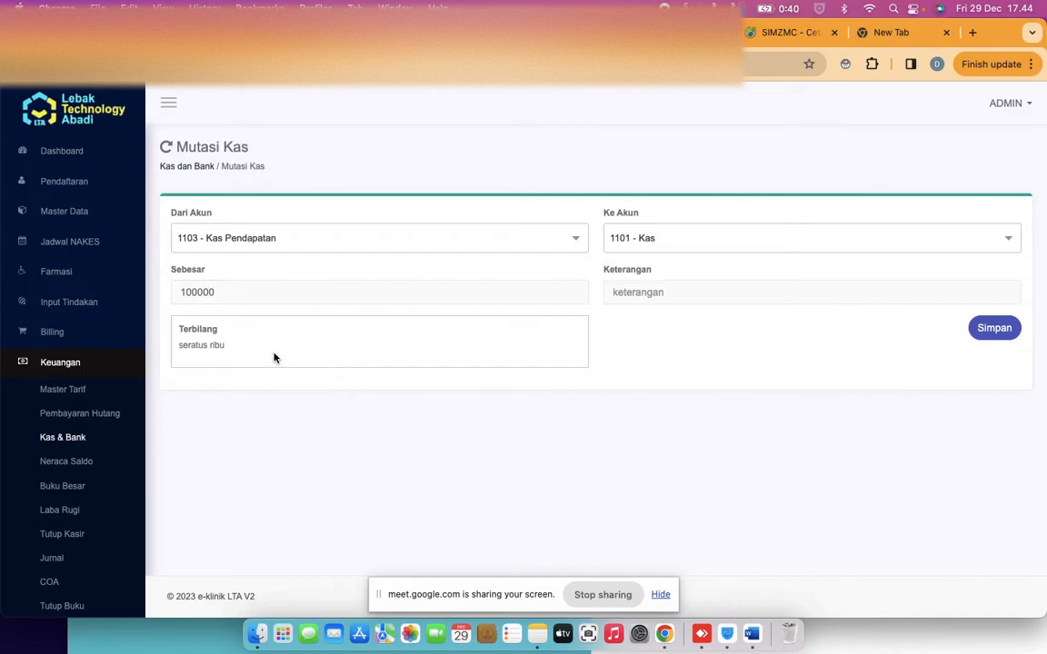
Describe the transfer as 'mutasi bulan desemer 2023' and save it
{"action": "left_click", "coordinate": [759, 297]}
{"action": "type", "text": "muta"}
{"action": "type", "text": "an desemer 2023"}
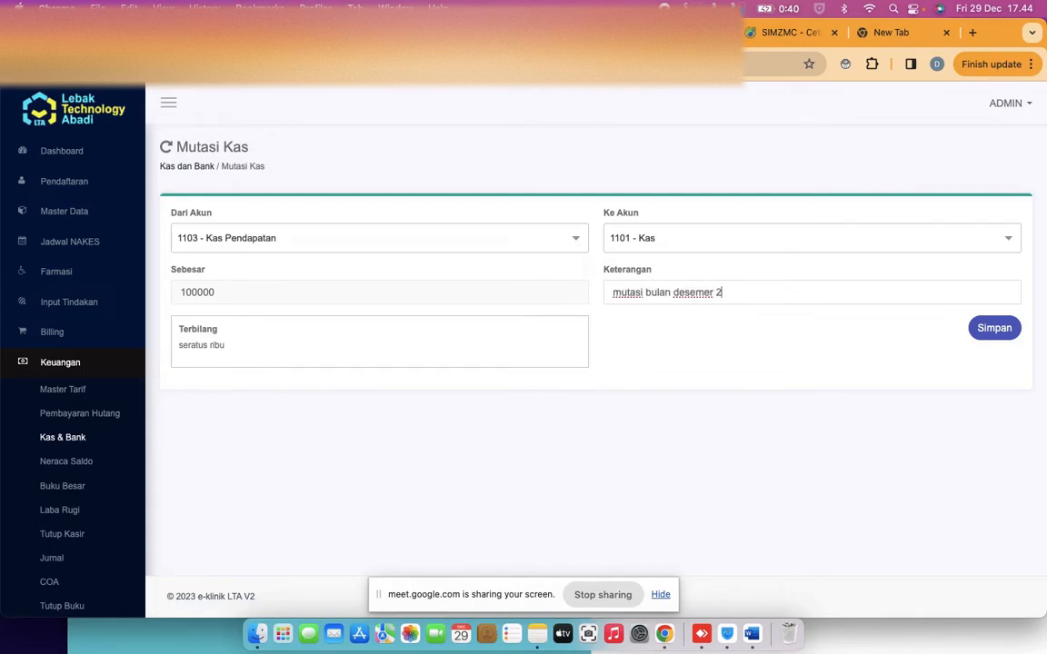
{"action": "left_click", "coordinate": [999, 328]}
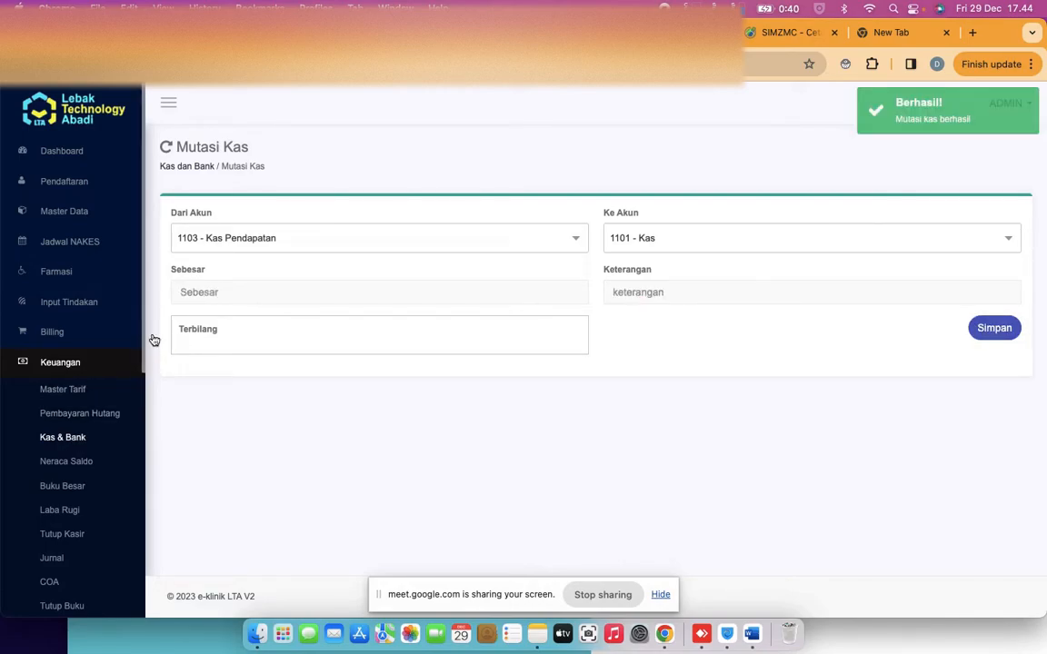
{"action": "left_click", "coordinate": [194, 168]}
Check Saldo Kas showing Kas at 176.000 and Kas Pendapatan at 55.000
{"action": "left_click", "coordinate": [196, 210]}
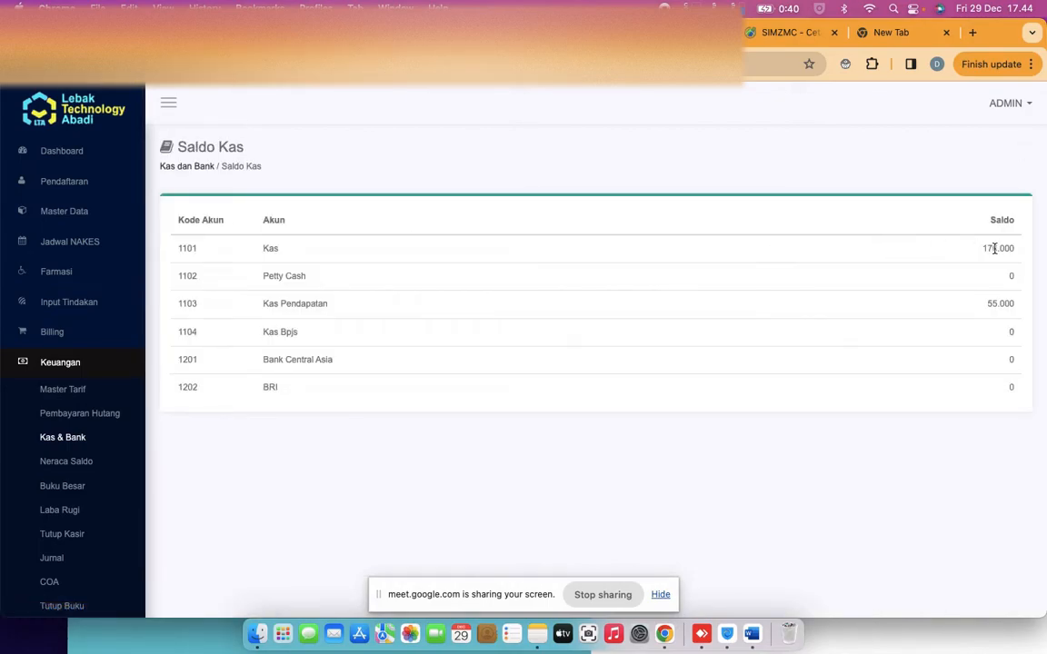
{"action": "double_click", "coordinate": [993, 252]}
{"action": "double_click", "coordinate": [1000, 301]}
Generate the Buku Besar for Kas Pendapatan from 2023-12-01 to 2023-12-30
{"action": "left_click", "coordinate": [66, 558]}
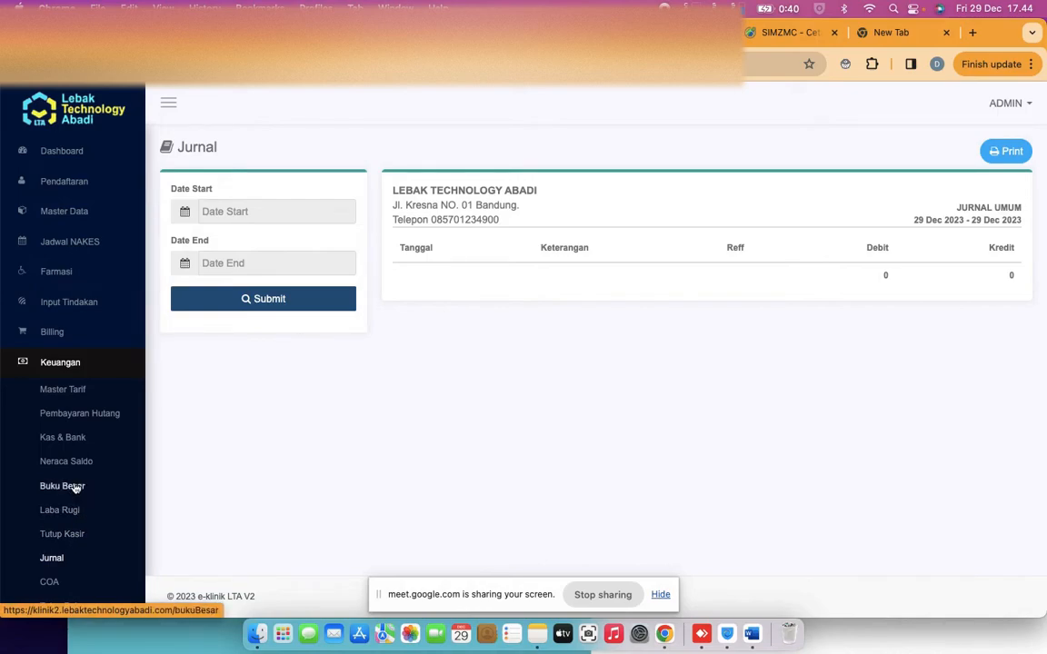
{"action": "left_click", "coordinate": [71, 486]}
{"action": "left_click", "coordinate": [274, 203]}
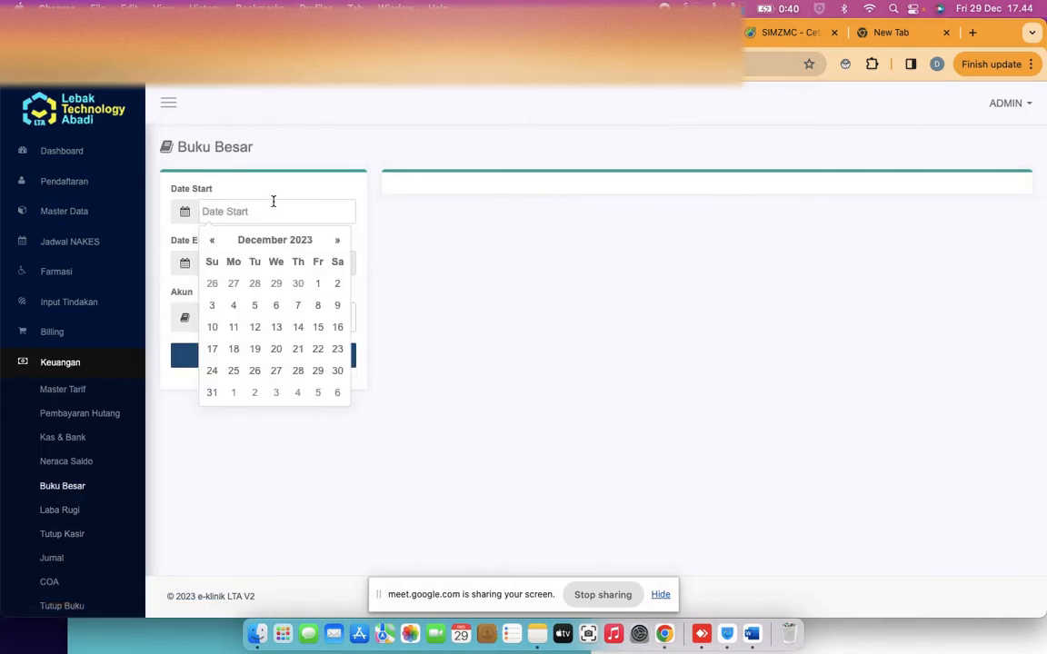
{"action": "left_click", "coordinate": [172, 231]}
{"action": "left_click", "coordinate": [227, 317]}
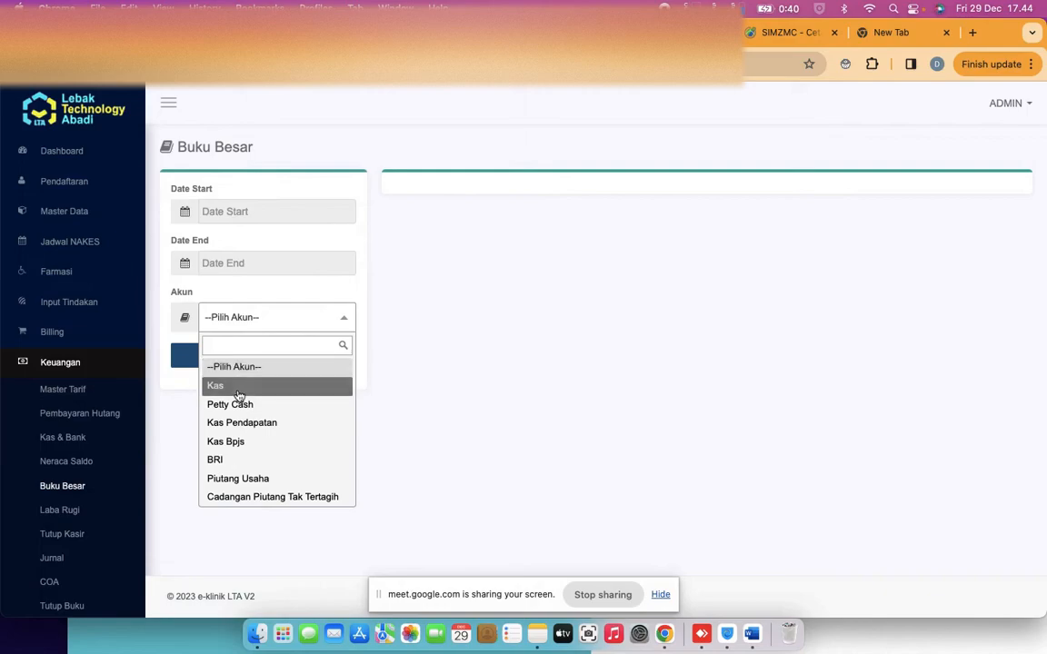
{"action": "left_click", "coordinate": [249, 425]}
{"action": "left_click", "coordinate": [256, 361]}
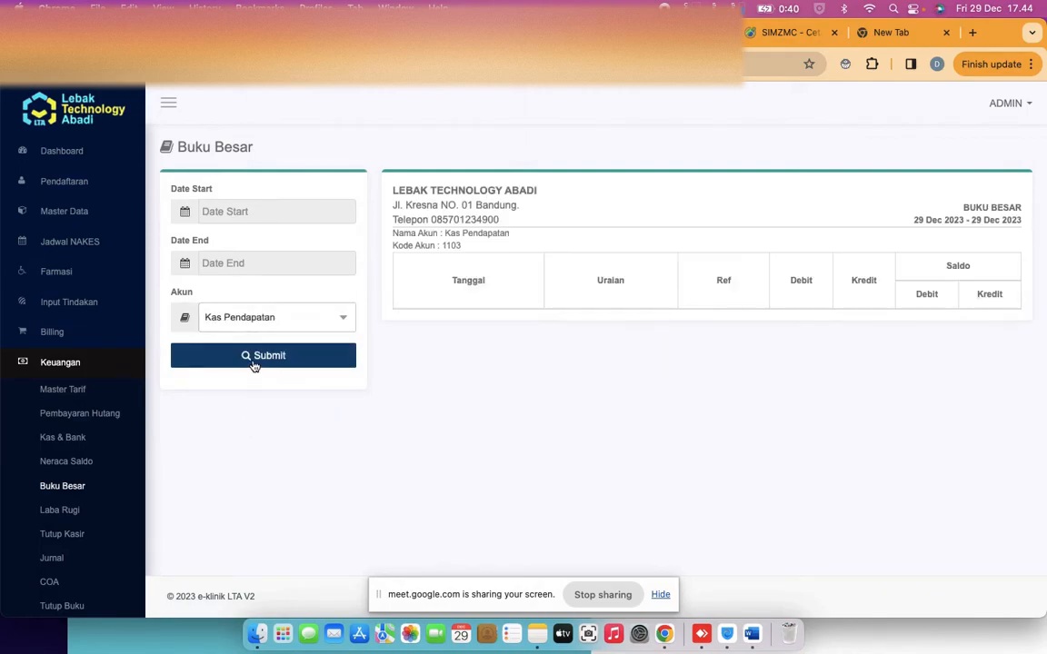
{"action": "left_click", "coordinate": [266, 212]}
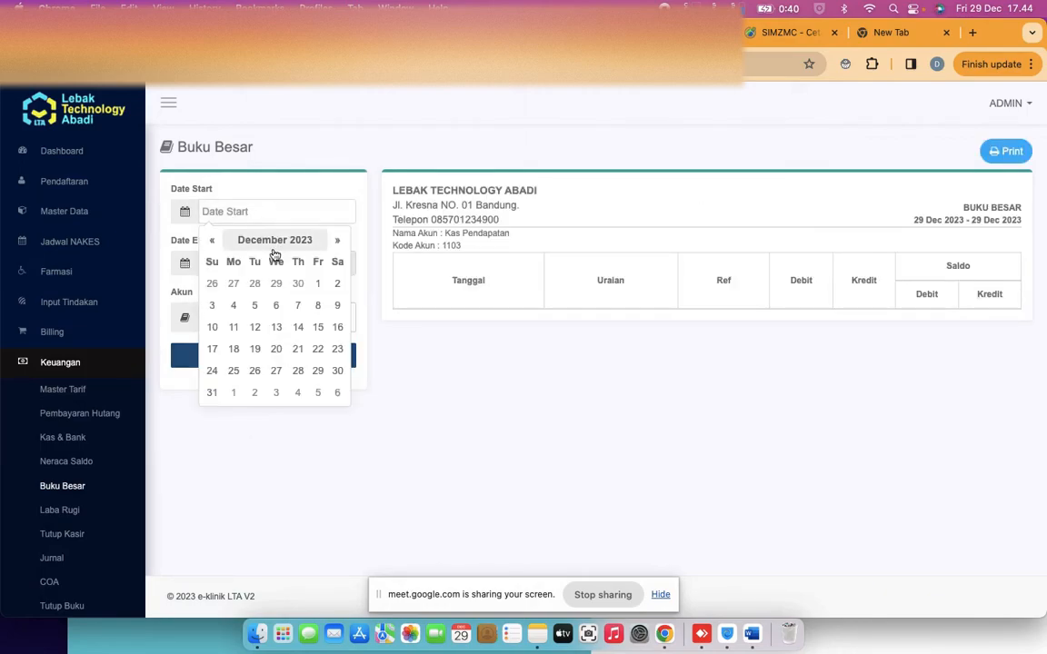
{"action": "left_click", "coordinate": [317, 283]}
{"action": "left_click", "coordinate": [277, 263]}
{"action": "left_click", "coordinate": [308, 381]}
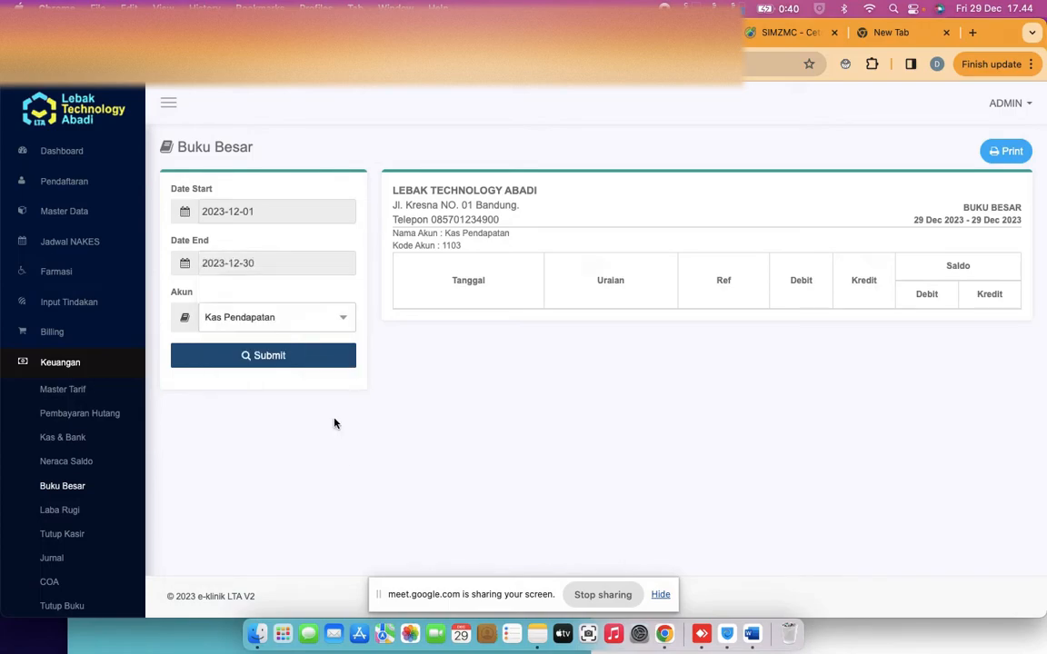
{"action": "left_click", "coordinate": [284, 358]}
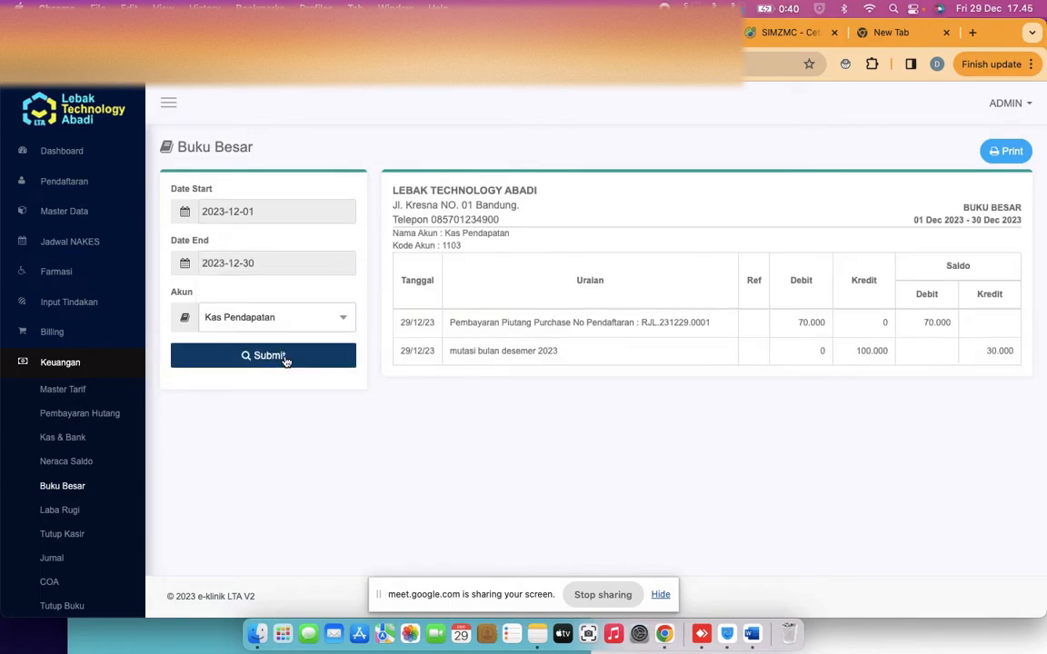
Review the ledger rows, noting the 70.000 debit and remaining 30.000 credit balance
{"action": "double_click", "coordinate": [818, 320]}
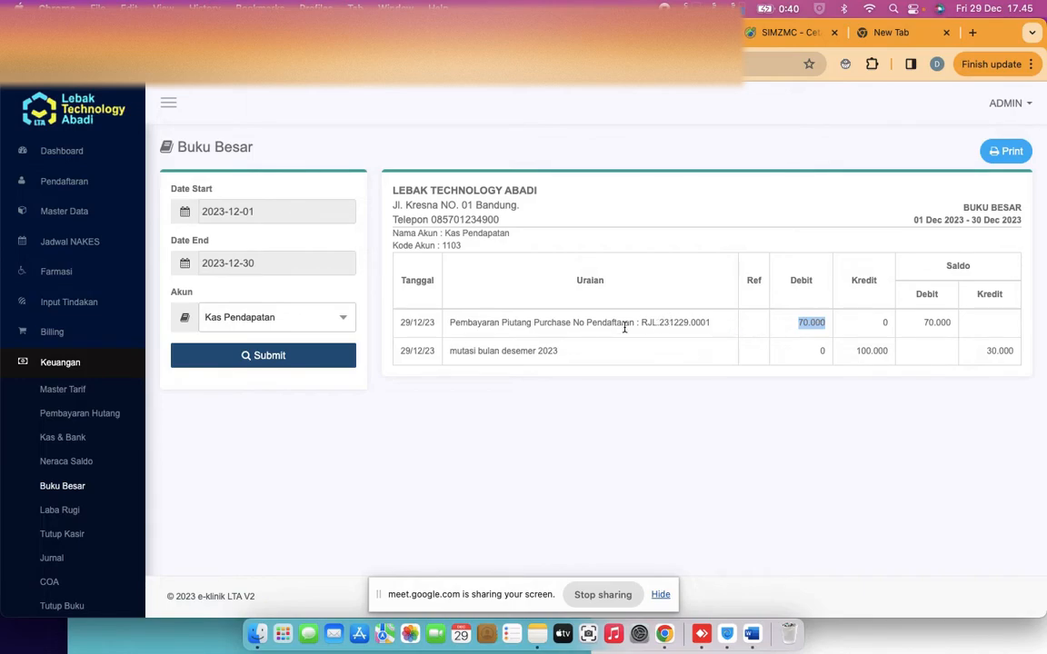
{"action": "left_click_drag", "start_coordinate": [642, 323], "coordinate": [652, 322]}
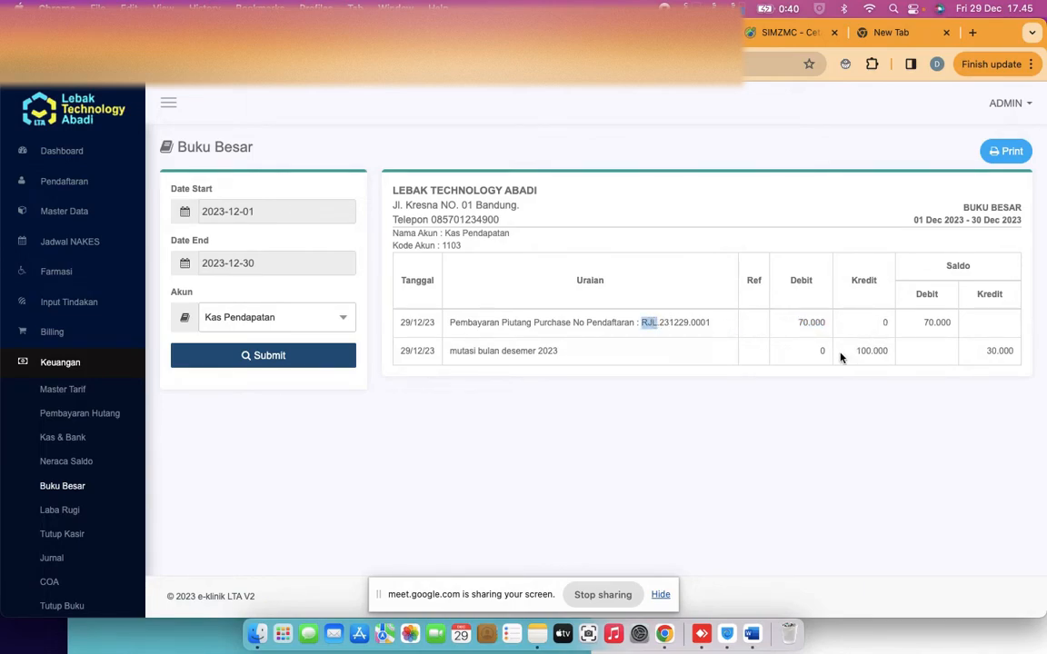
{"action": "left_click", "coordinate": [859, 355]}
{"action": "double_click", "coordinate": [481, 350]}
{"action": "double_click", "coordinate": [997, 352]}
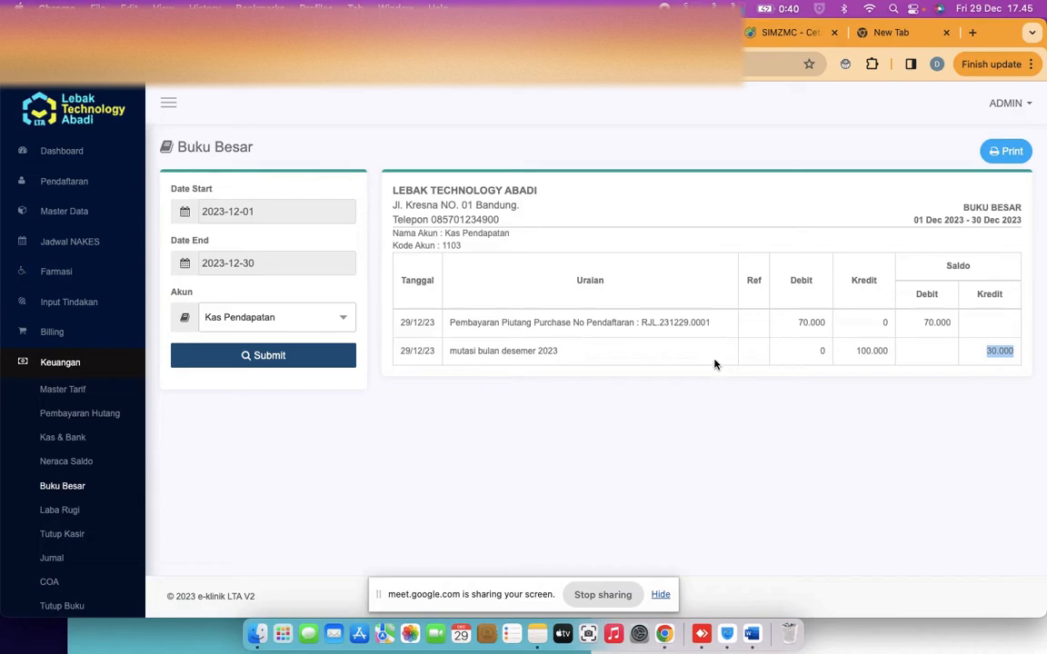
{"action": "left_click", "coordinate": [266, 216]}
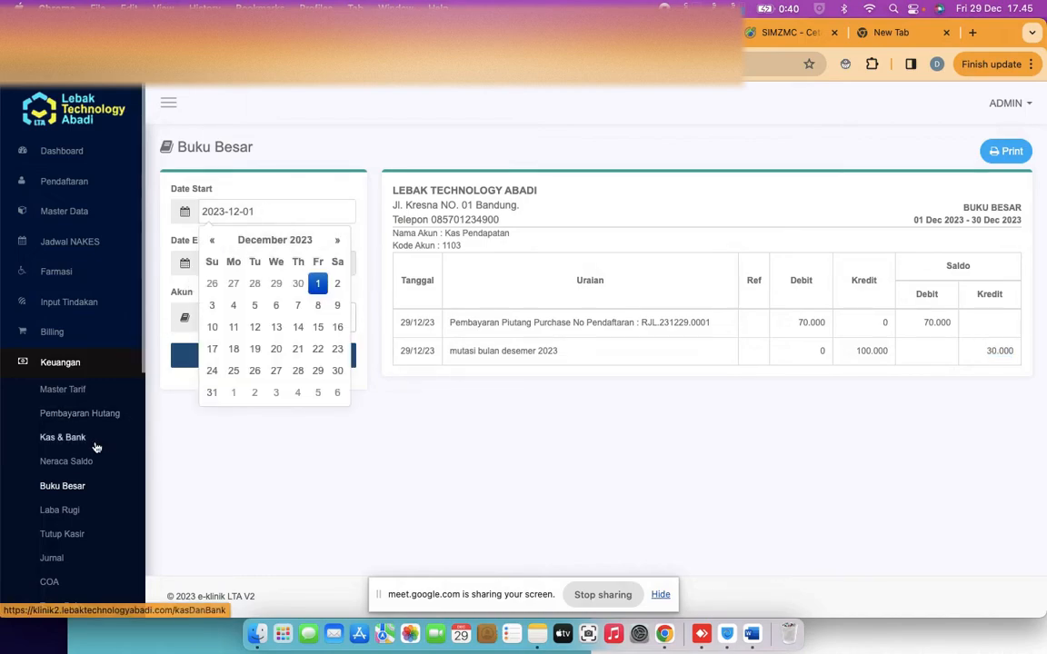
Browse the Laba Rugi, Pembayaran Biaya and Jurnal Umum finance pages
{"action": "left_click", "coordinate": [77, 517]}
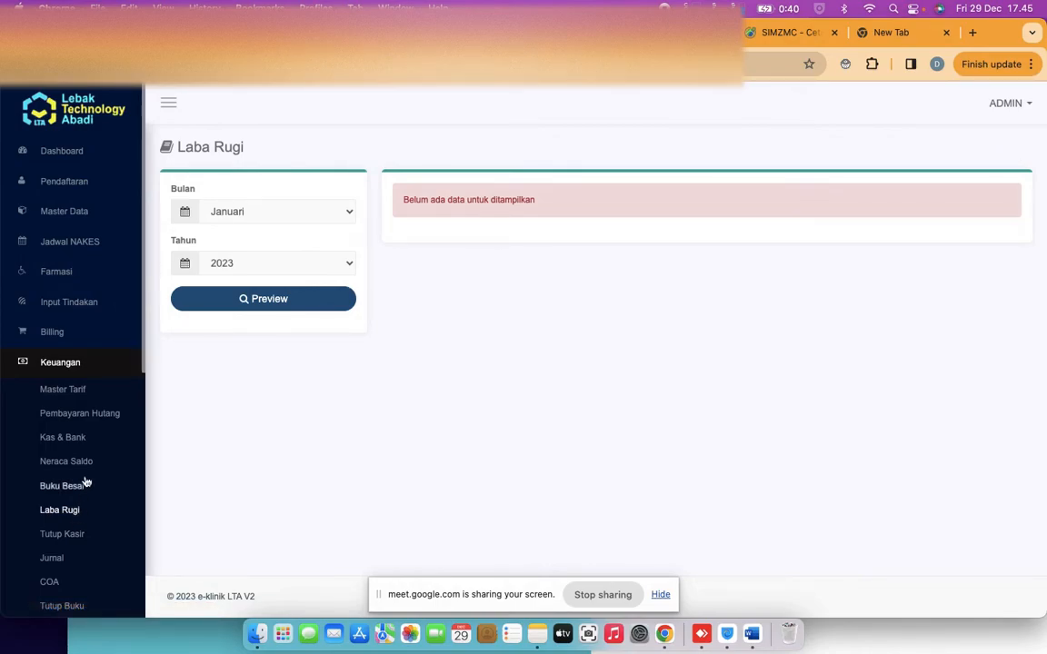
{"action": "scroll", "coordinate": [81, 445], "scroll_direction": "down", "scroll_amount": 1}
{"action": "scroll", "coordinate": [80, 444], "scroll_direction": "down", "scroll_amount": 3}
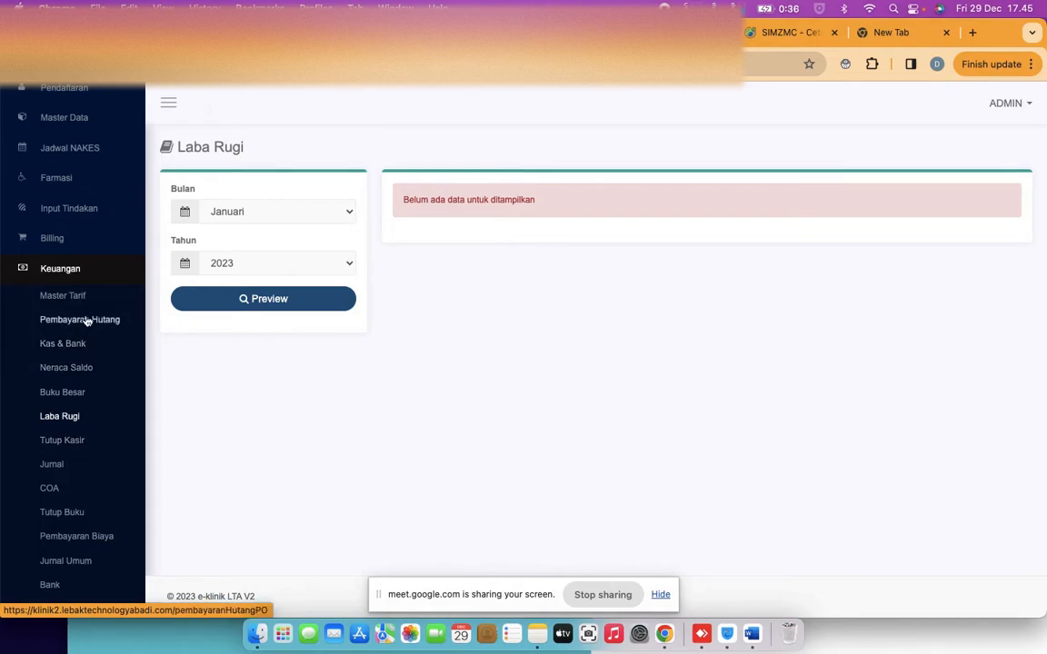
{"action": "left_click", "coordinate": [66, 543]}
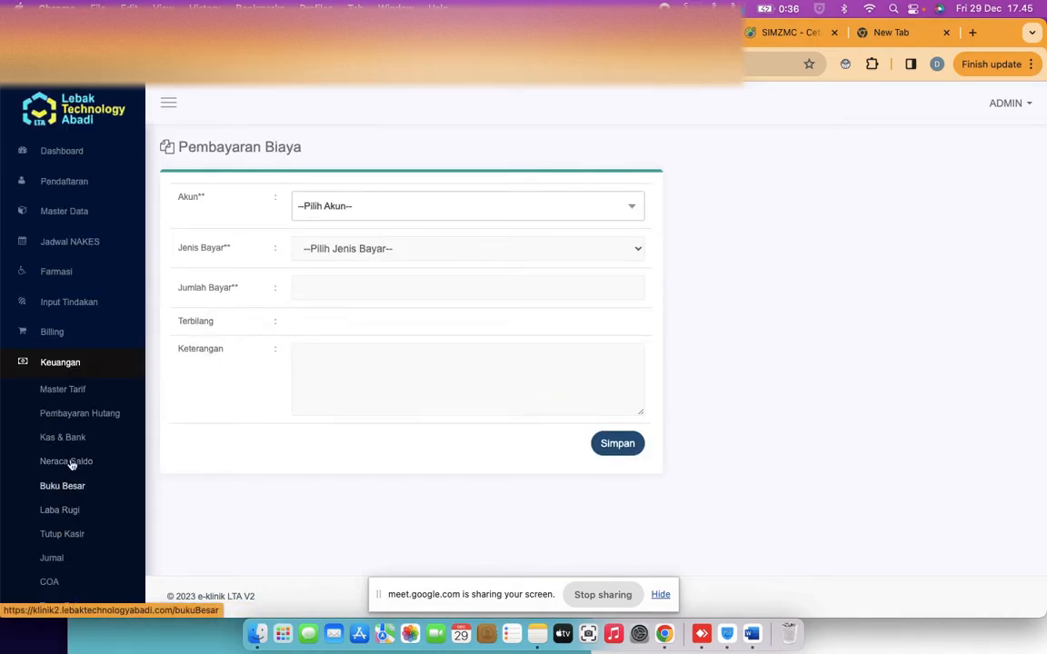
{"action": "scroll", "coordinate": [72, 409], "scroll_direction": "down", "scroll_amount": 2}
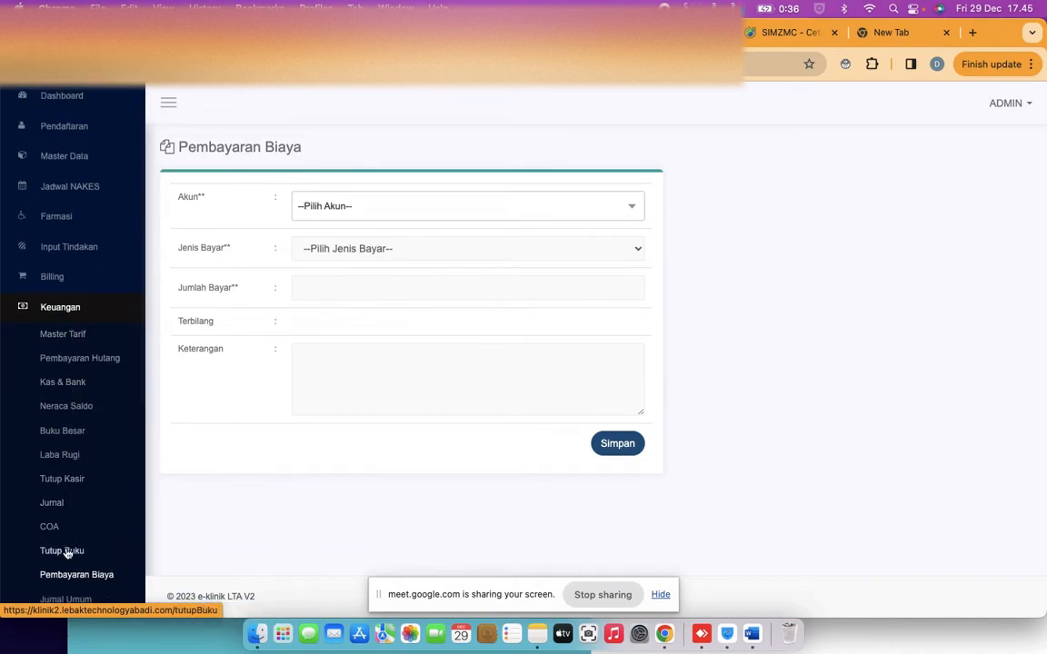
{"action": "scroll", "coordinate": [77, 529], "scroll_direction": "down", "scroll_amount": 1}
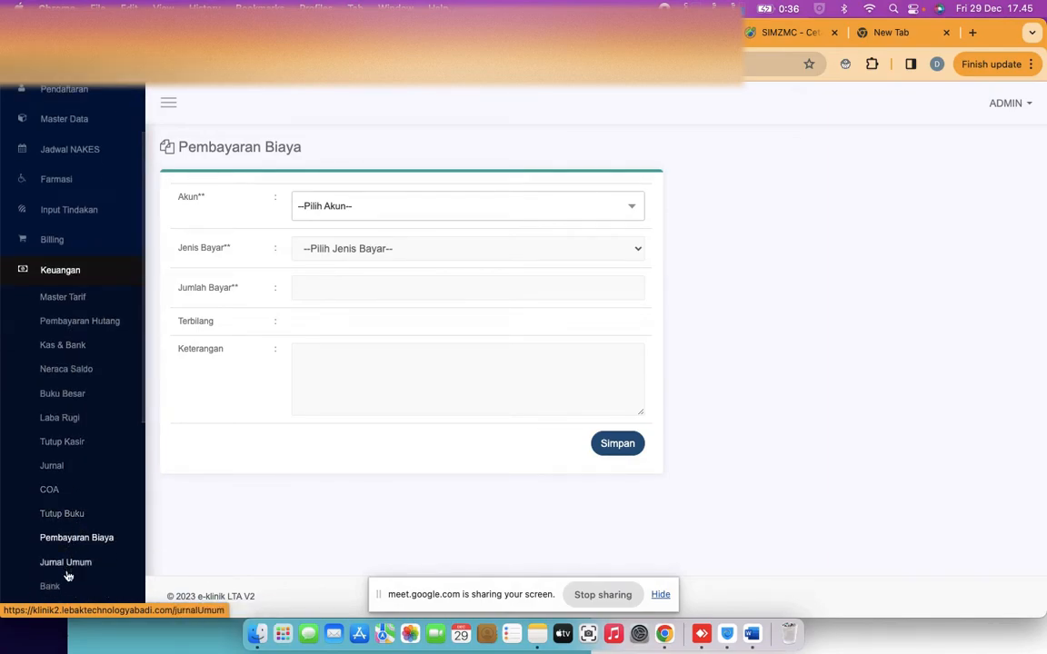
{"action": "left_click", "coordinate": [66, 563]}
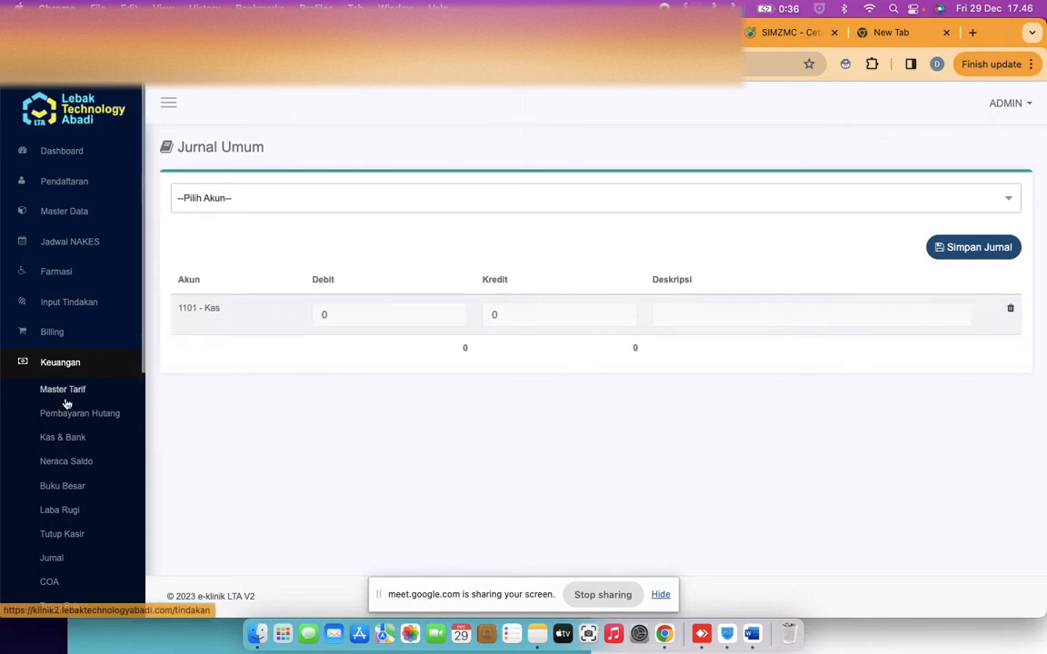
Preview the Desember Neraca Saldo totalling 113.000 per side, then go to Kasir billing
{"action": "left_click", "coordinate": [69, 465]}
{"action": "left_click", "coordinate": [294, 211]}
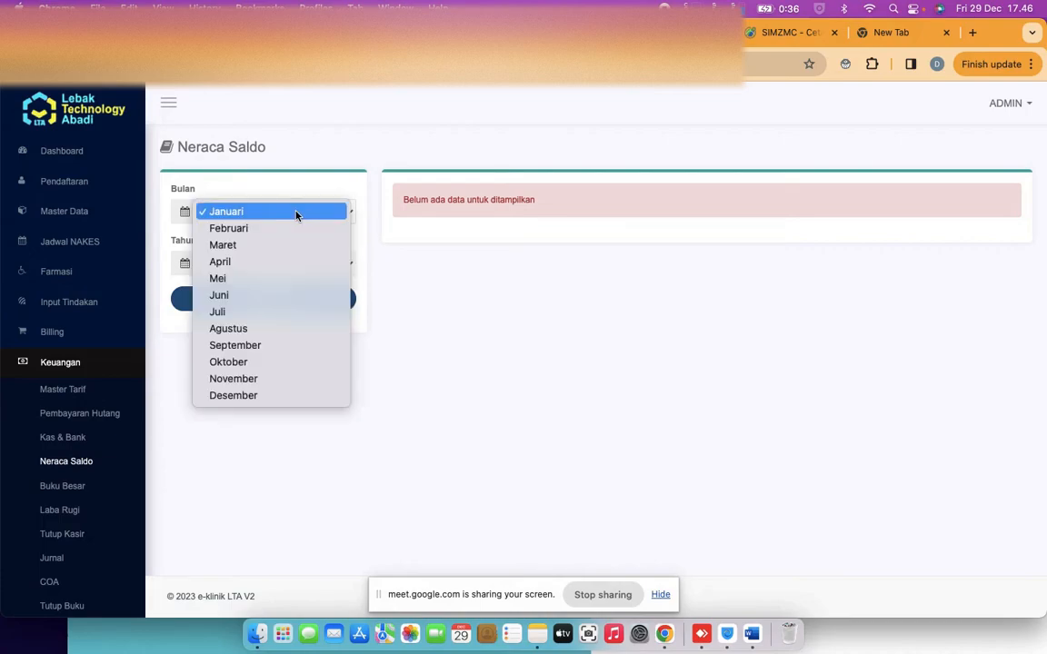
{"action": "left_click", "coordinate": [263, 398]}
{"action": "left_click", "coordinate": [247, 299]}
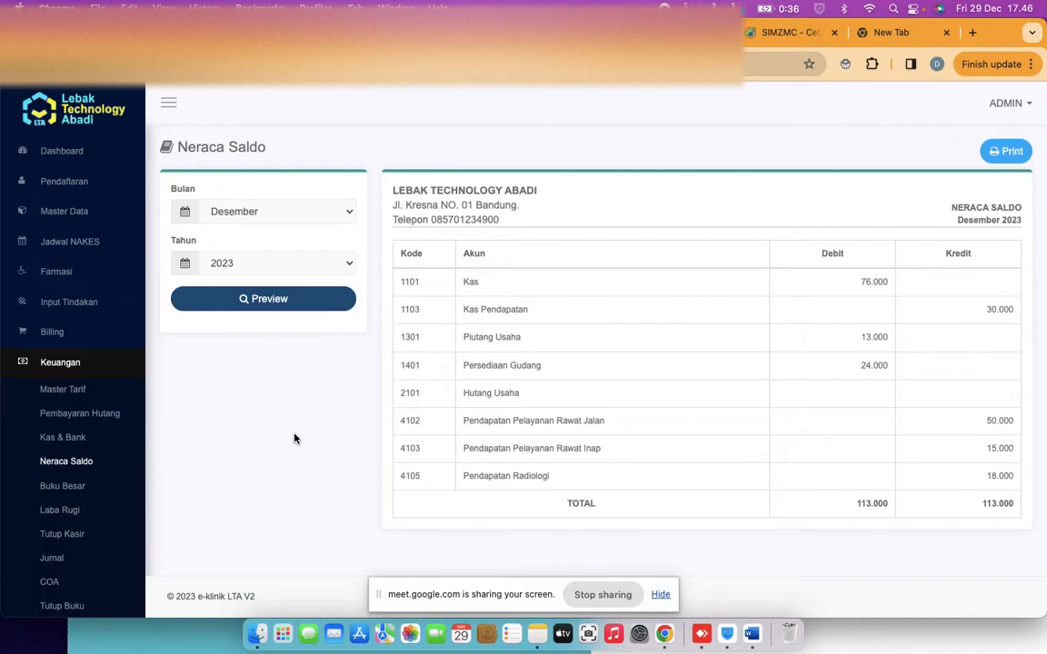
{"action": "left_click", "coordinate": [54, 330]}
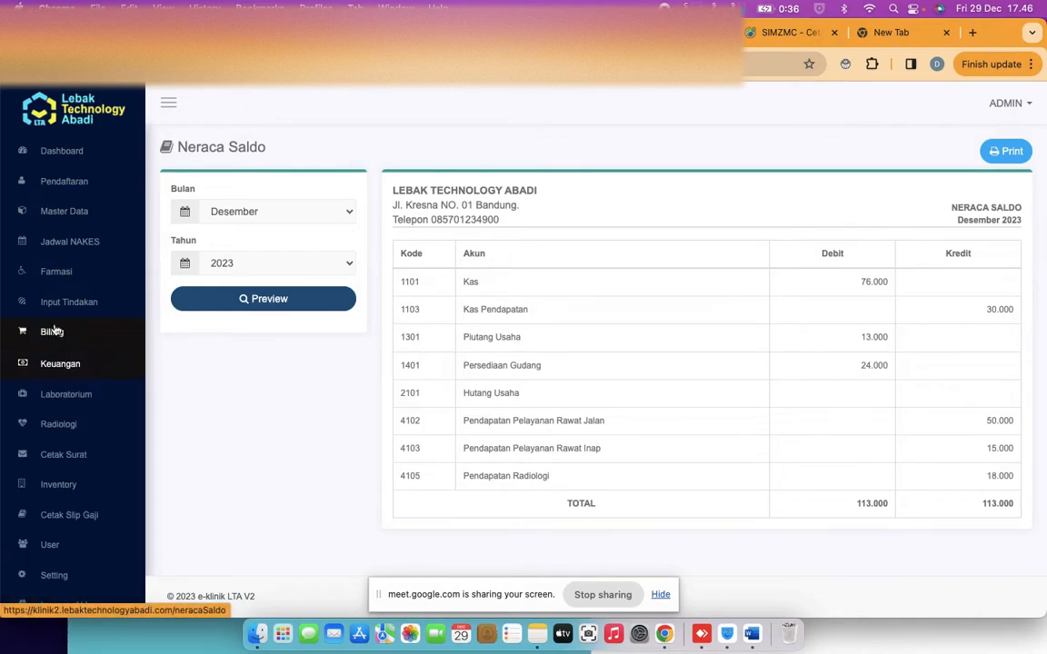
{"action": "left_click", "coordinate": [54, 361]}
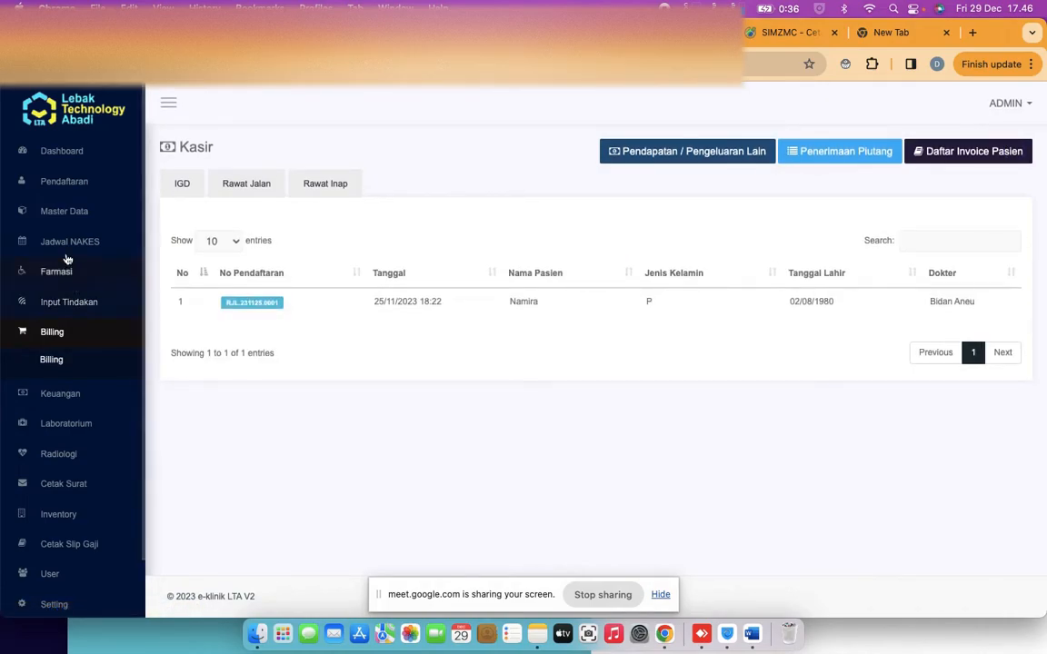
Open Rawat Jalan treatment input for the listed outpatient registration
{"action": "left_click", "coordinate": [35, 303]}
{"action": "left_click", "coordinate": [61, 354]}
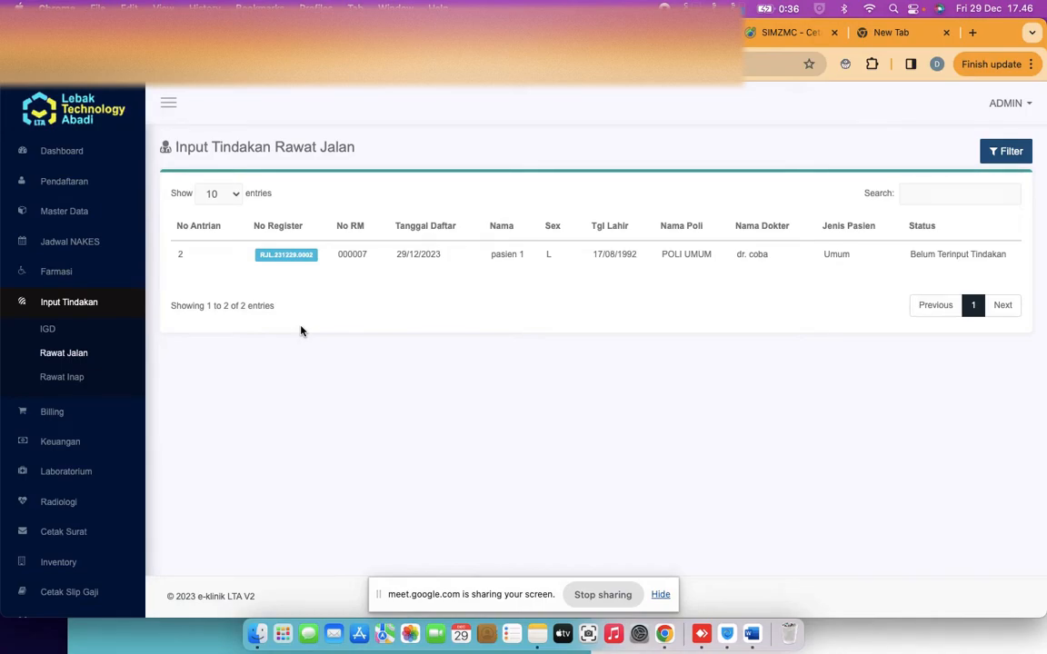
{"action": "left_click", "coordinate": [82, 181]}
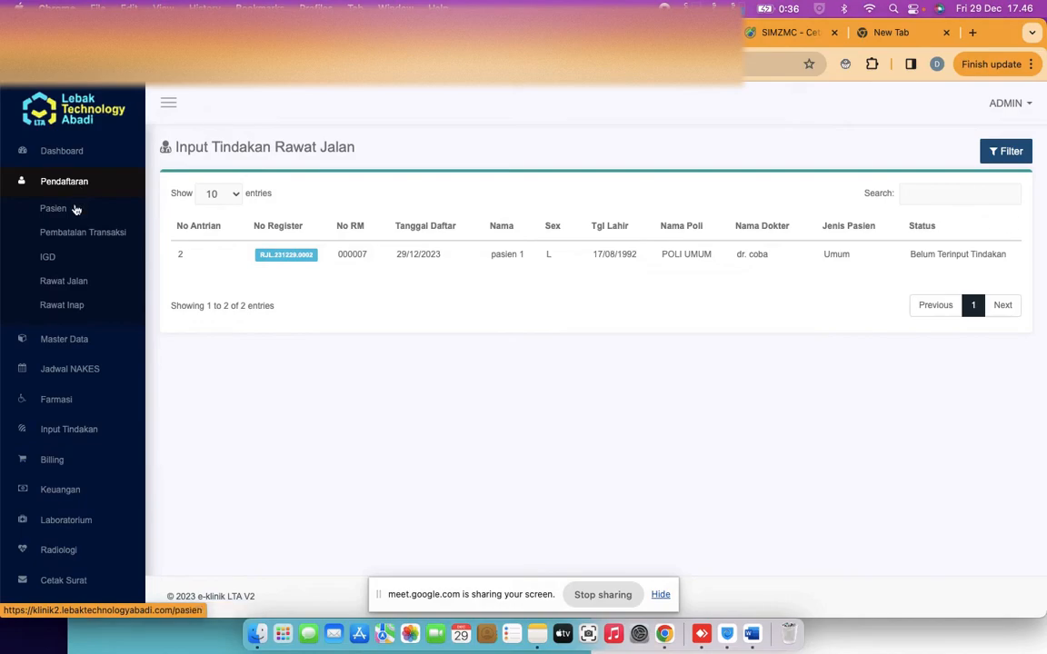
{"action": "scroll", "coordinate": [46, 382], "scroll_direction": "down", "scroll_amount": 2}
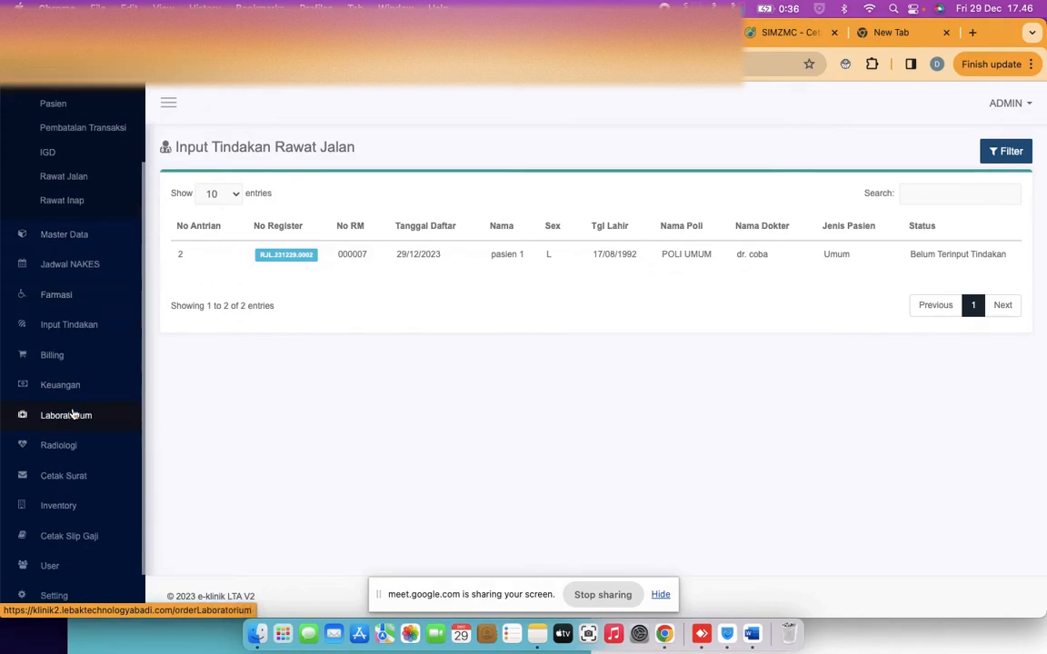
{"action": "left_click", "coordinate": [286, 261]}
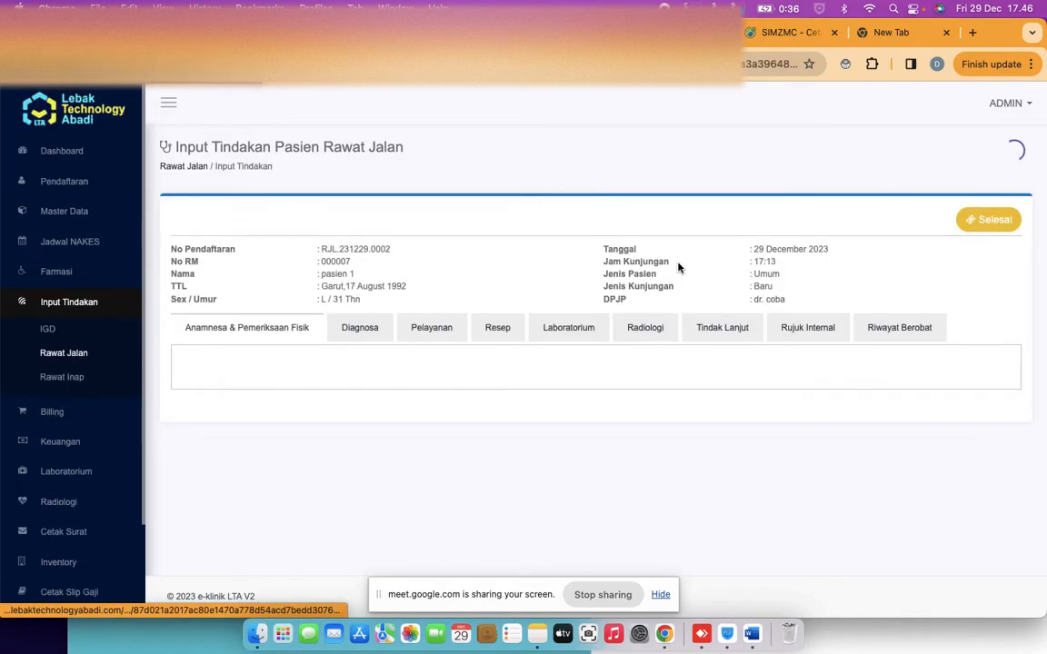
View the Riwayat Berobat history and Rujuk Internal forms, checking the Poliklinik list unchosen
{"action": "left_click", "coordinate": [883, 331]}
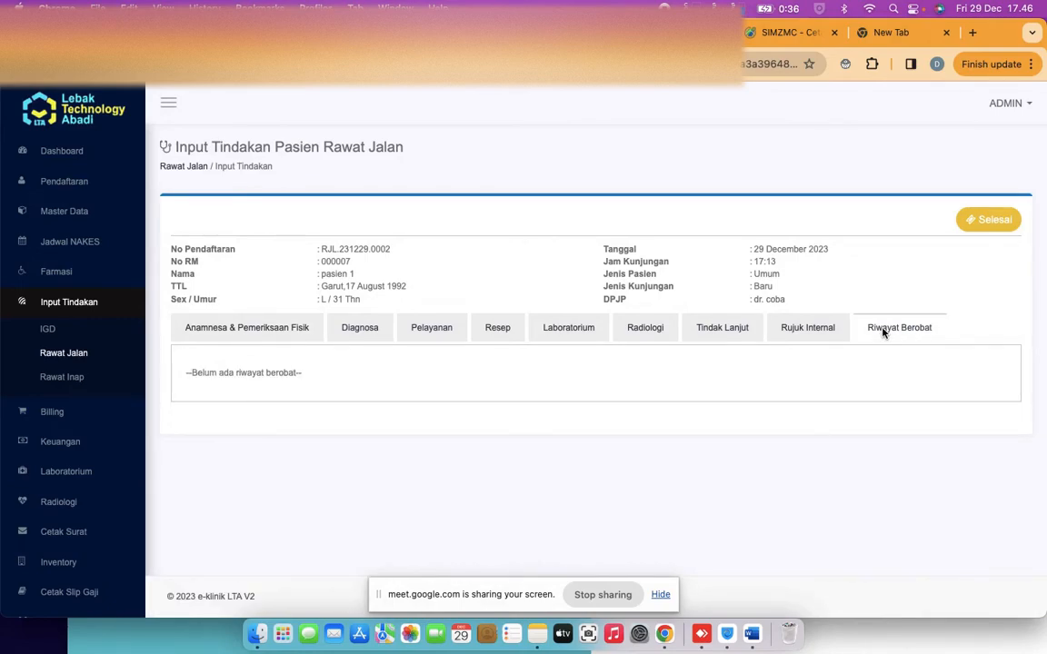
{"action": "left_click", "coordinate": [812, 330]}
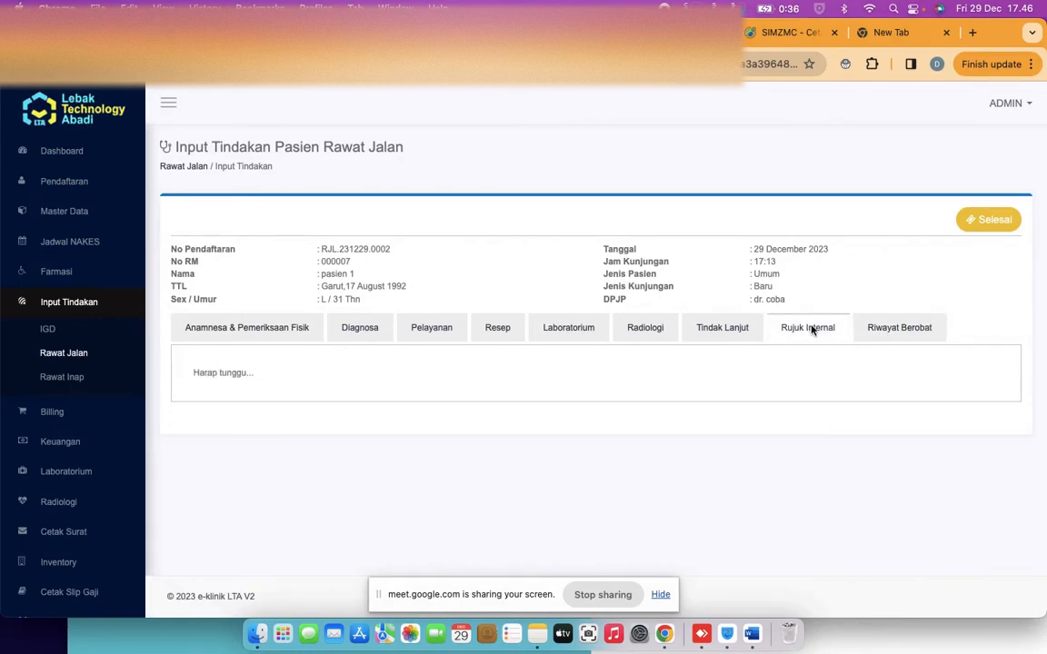
{"action": "scroll", "coordinate": [561, 475], "scroll_direction": "down", "scroll_amount": 1}
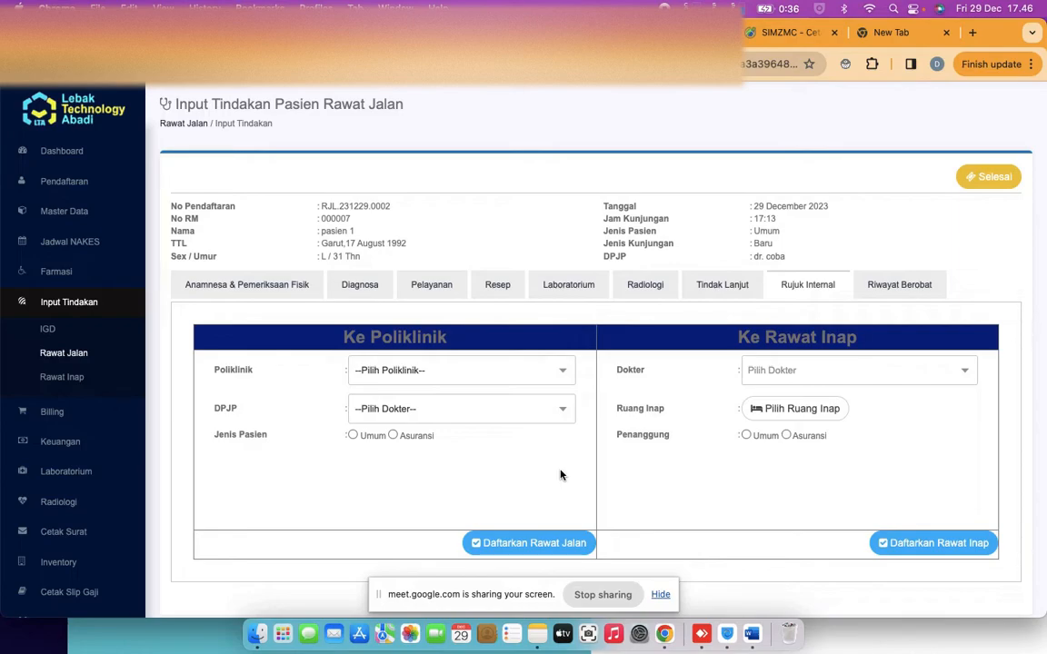
{"action": "left_click", "coordinate": [510, 378]}
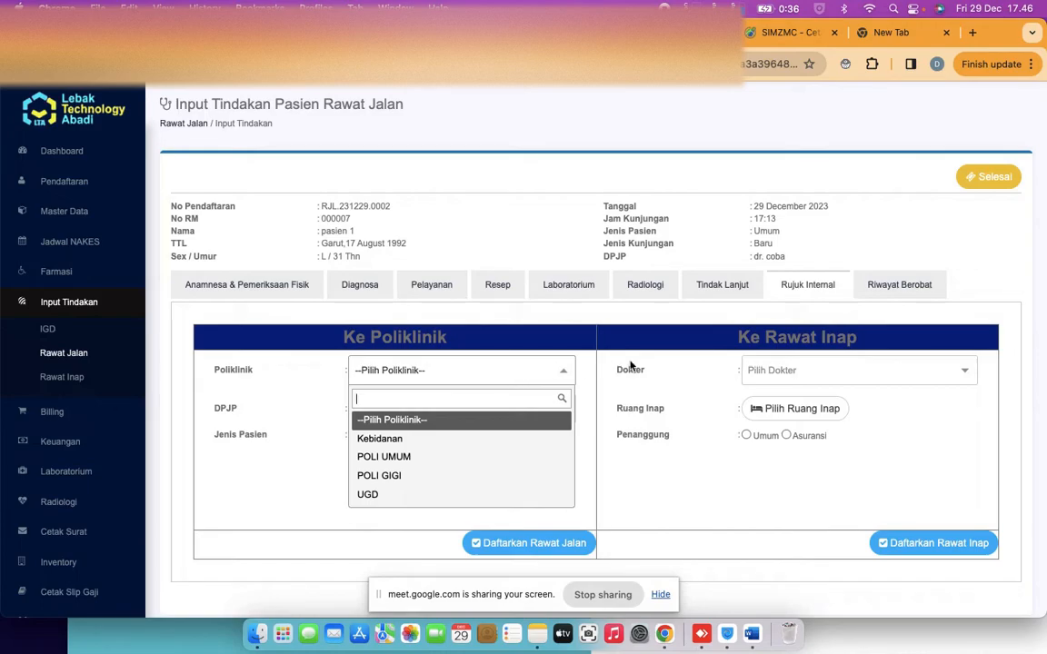
{"action": "left_click", "coordinate": [778, 417]}
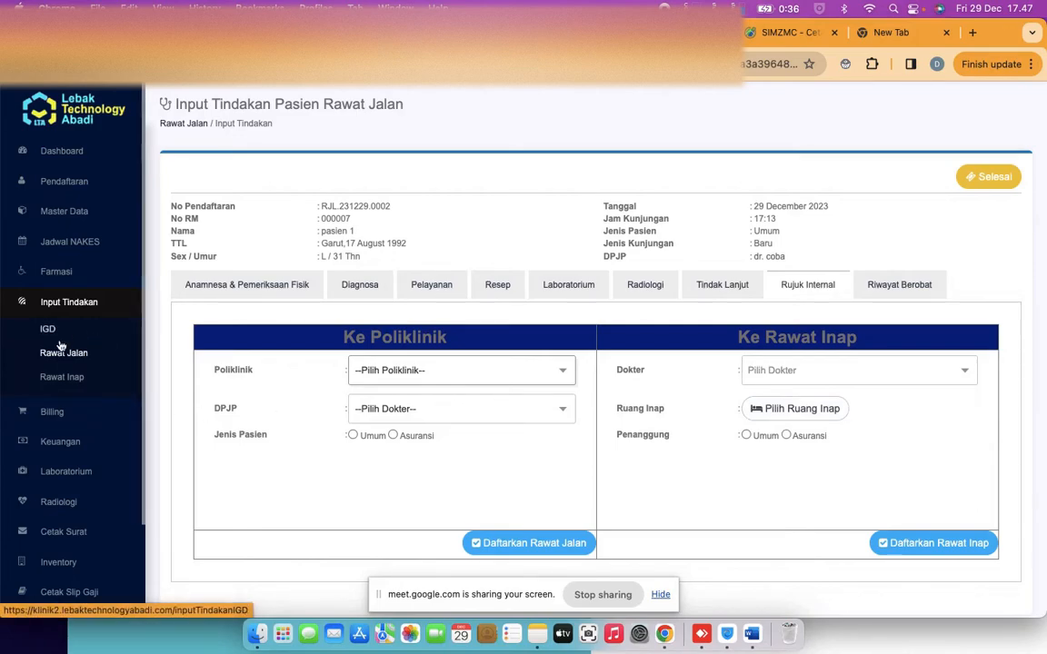
{"action": "scroll", "coordinate": [60, 345], "scroll_direction": "down", "scroll_amount": 1}
{"action": "scroll", "coordinate": [62, 339], "scroll_direction": "down", "scroll_amount": 2}
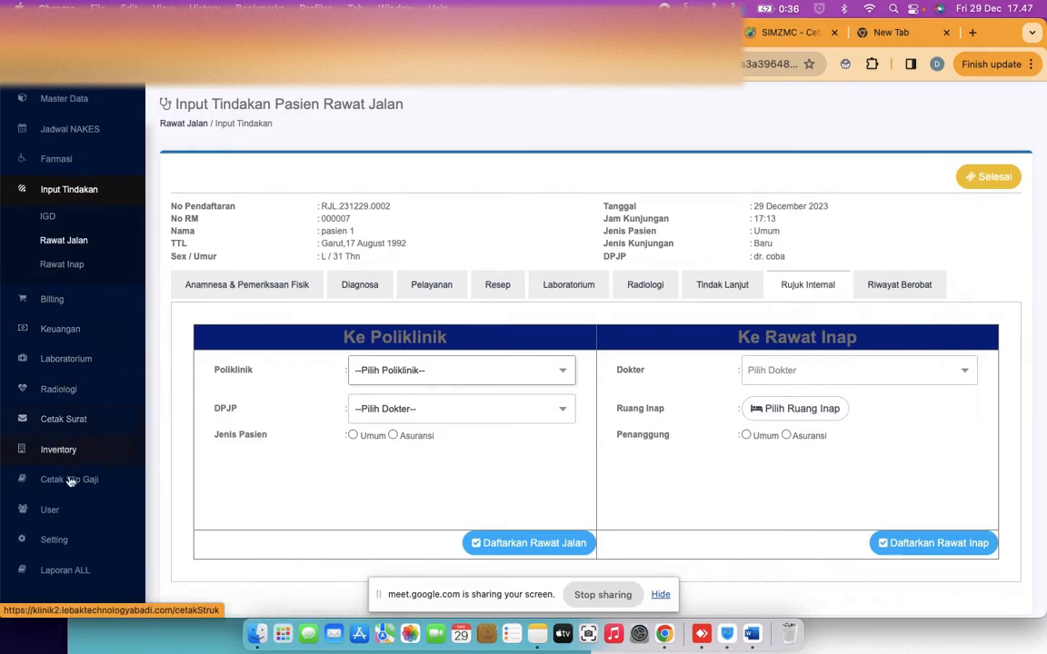
{"action": "scroll", "coordinate": [71, 509], "scroll_direction": "down", "scroll_amount": 1}
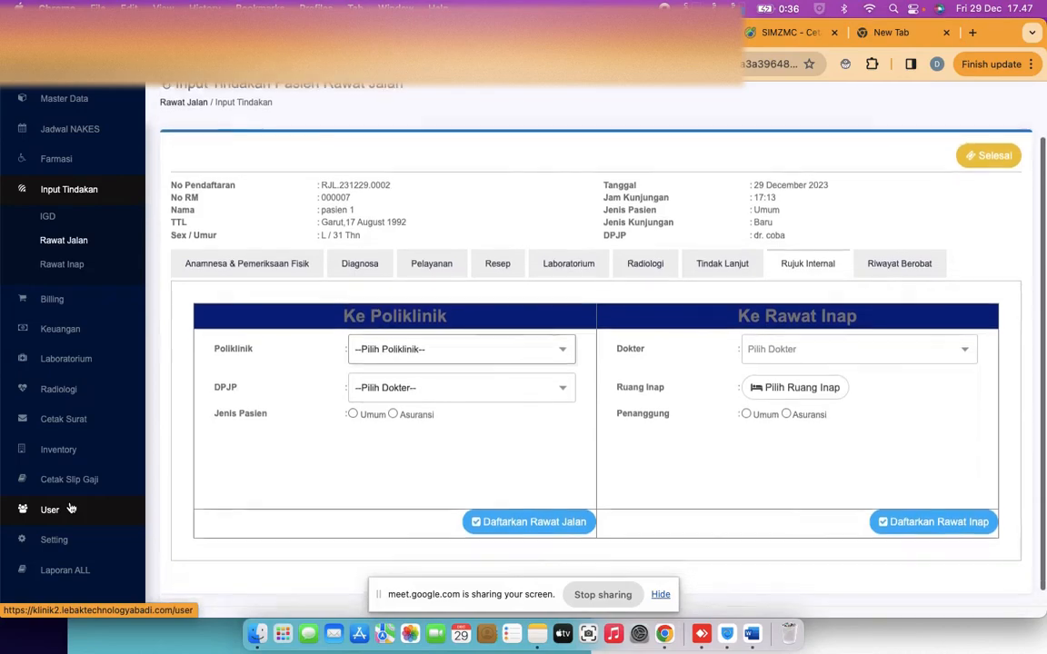
{"action": "scroll", "coordinate": [66, 218], "scroll_direction": "up", "scroll_amount": 3}
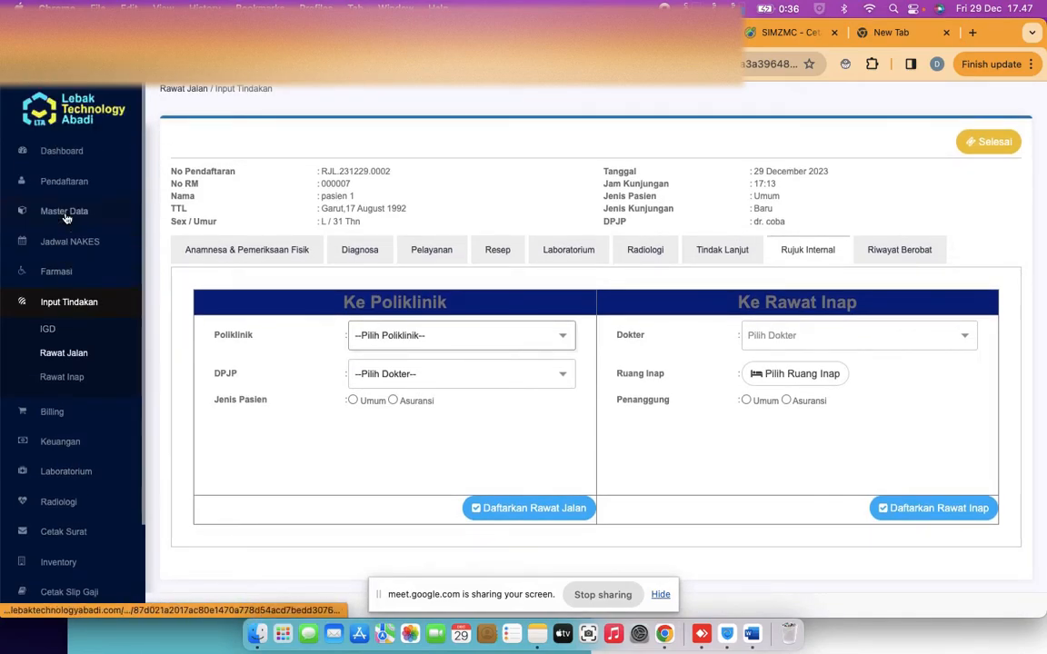
Open the Kas Masuk form under Kas & Bank with account 1101 - Kas, leaving Alokasi Akun empty
{"action": "left_click", "coordinate": [60, 452]}
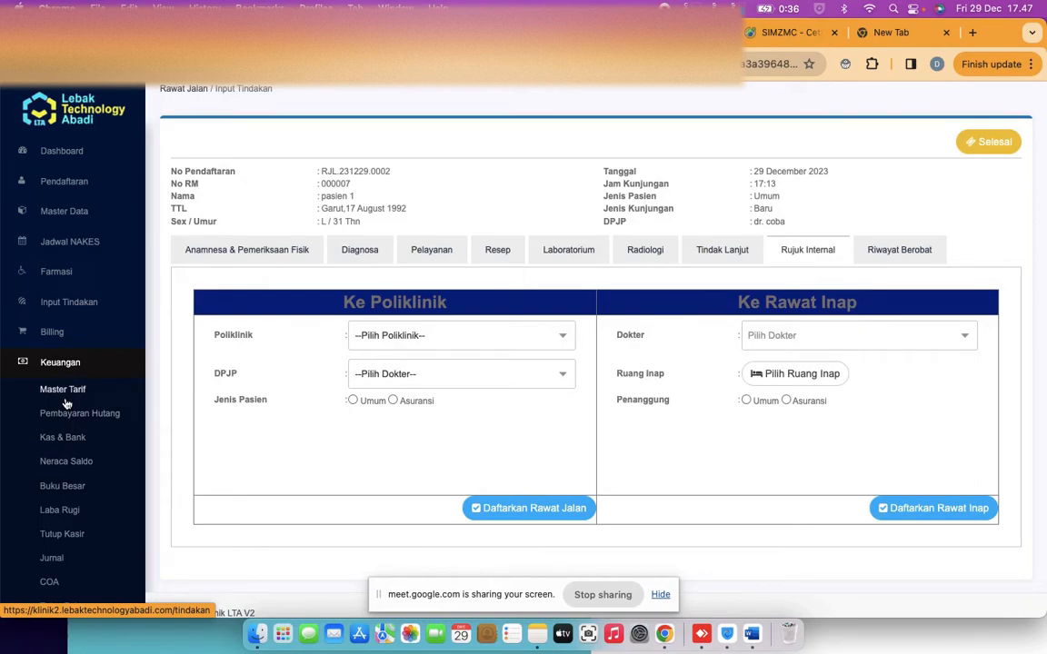
{"action": "left_click", "coordinate": [79, 446]}
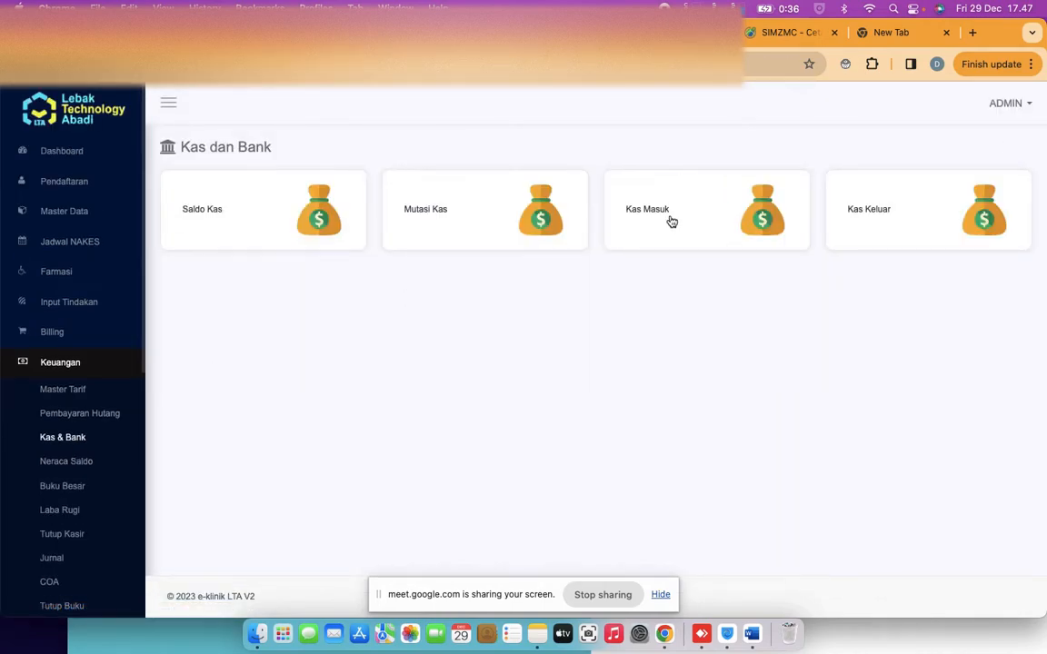
{"action": "left_click", "coordinate": [698, 215]}
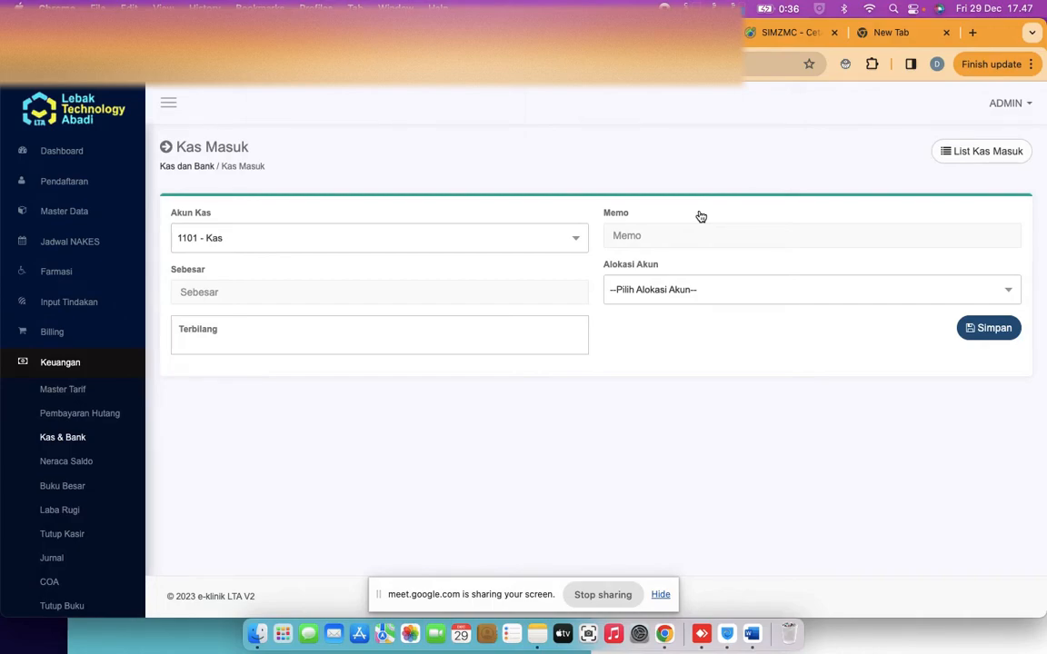
{"action": "left_click", "coordinate": [701, 292]}
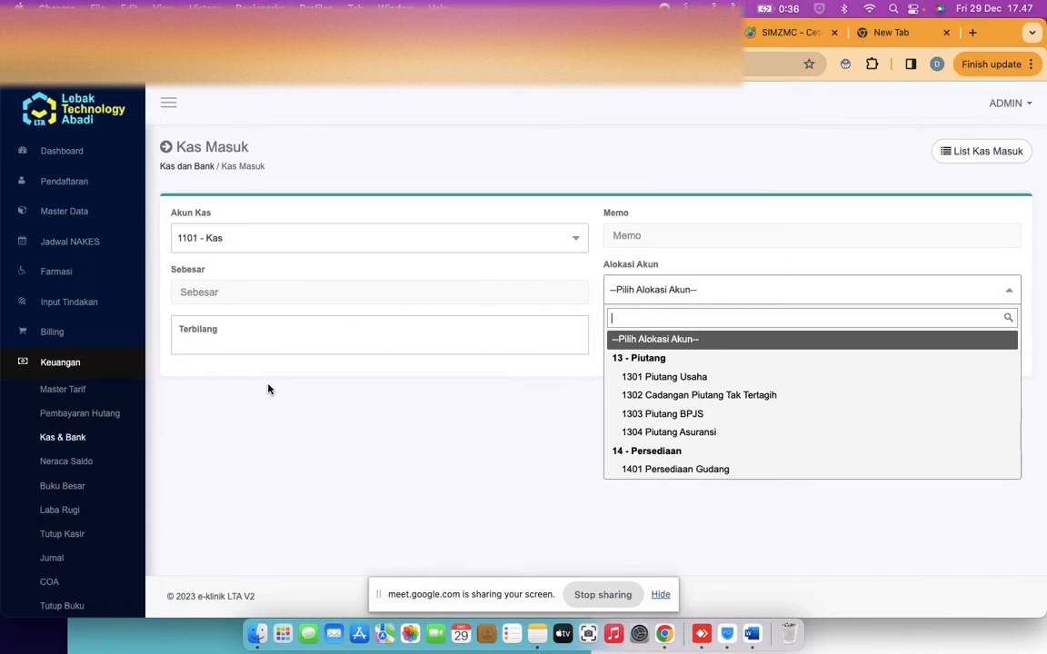
{"action": "left_click", "coordinate": [57, 334]}
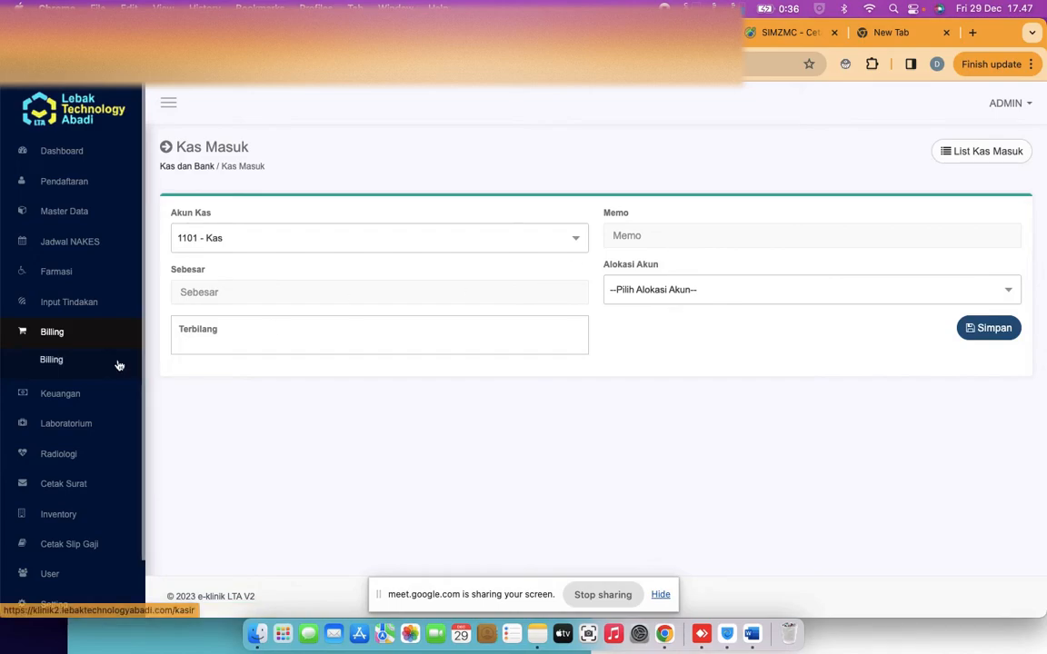
Open the waiting outpatient's bill (Persalinan, Cefixime, total 3.001.500) and choose EDC payment
{"action": "left_click", "coordinate": [74, 364]}
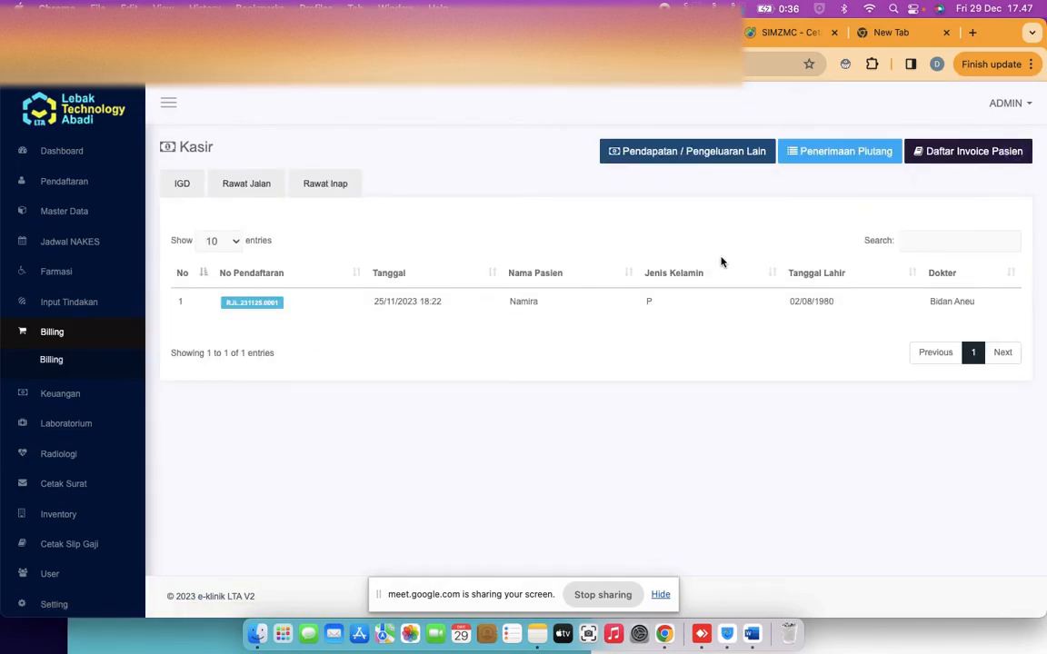
{"action": "left_click", "coordinate": [270, 303]}
{"action": "left_click", "coordinate": [885, 216]}
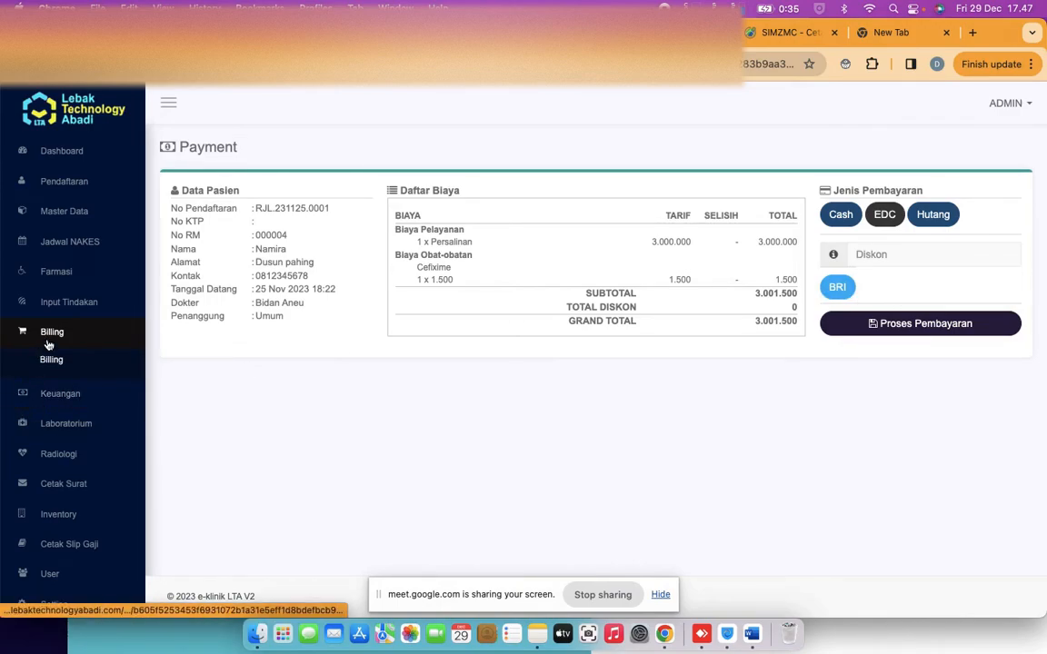
{"action": "left_click", "coordinate": [69, 221]}
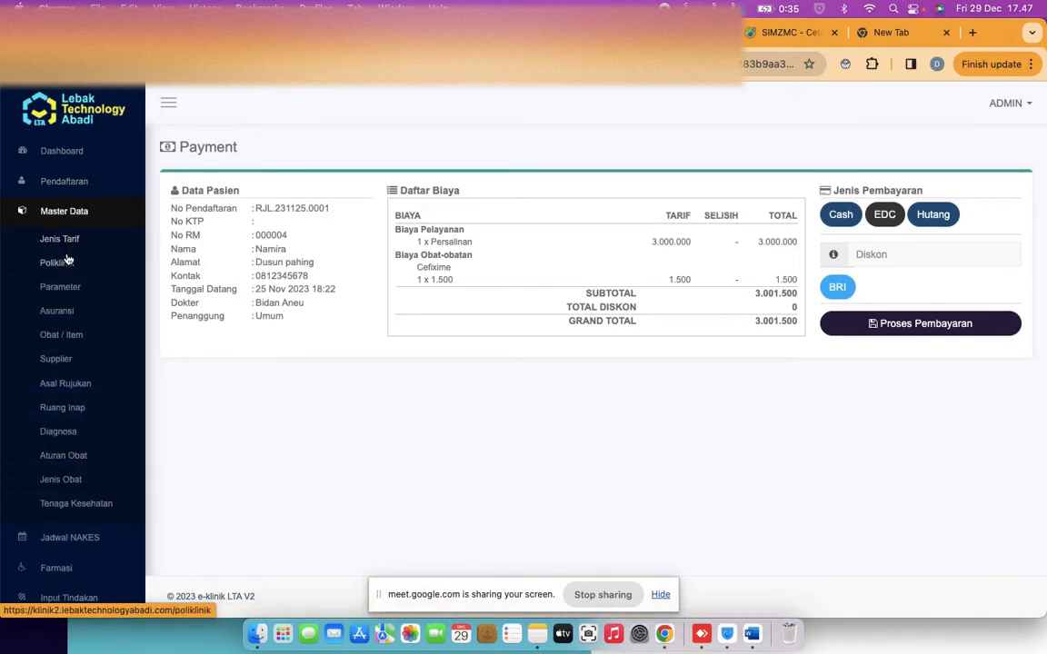
{"action": "scroll", "coordinate": [65, 266], "scroll_direction": "down", "scroll_amount": 5}
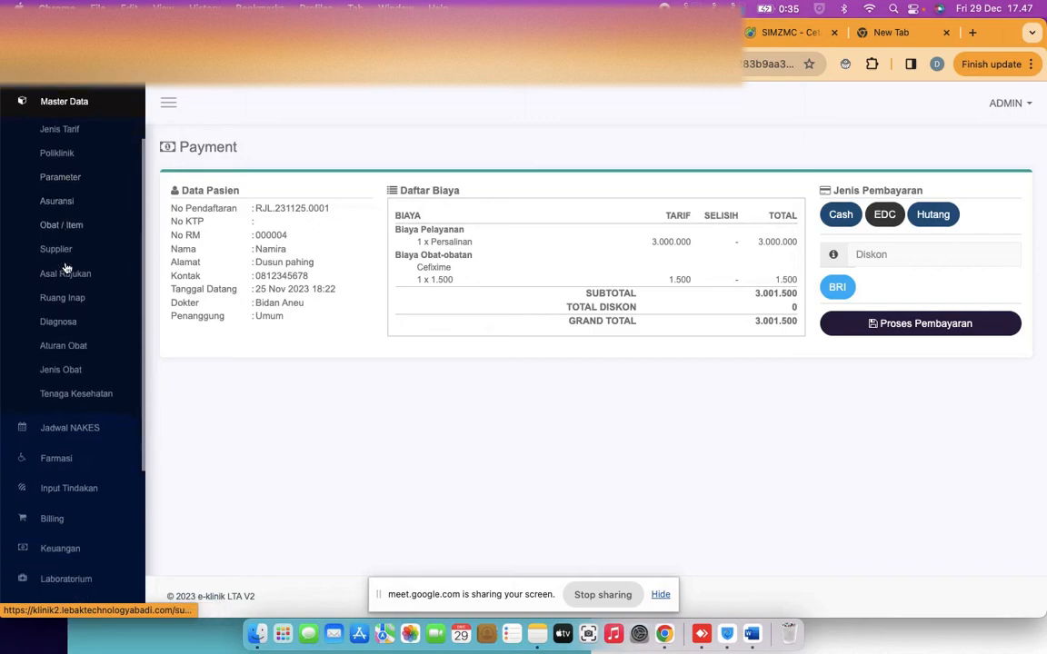
{"action": "scroll", "coordinate": [68, 418], "scroll_direction": "down", "scroll_amount": 3}
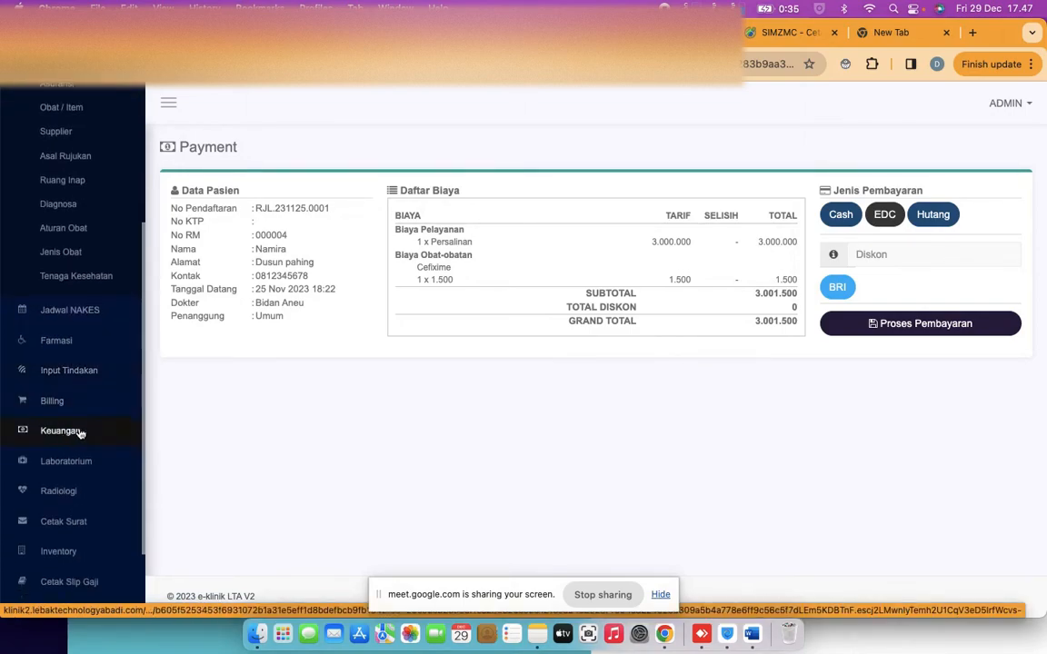
Open the Bank page listing the BRI account, code 1202, Banjarmasin branch
{"action": "left_click", "coordinate": [82, 431]}
{"action": "scroll", "coordinate": [80, 434], "scroll_direction": "down", "scroll_amount": 1}
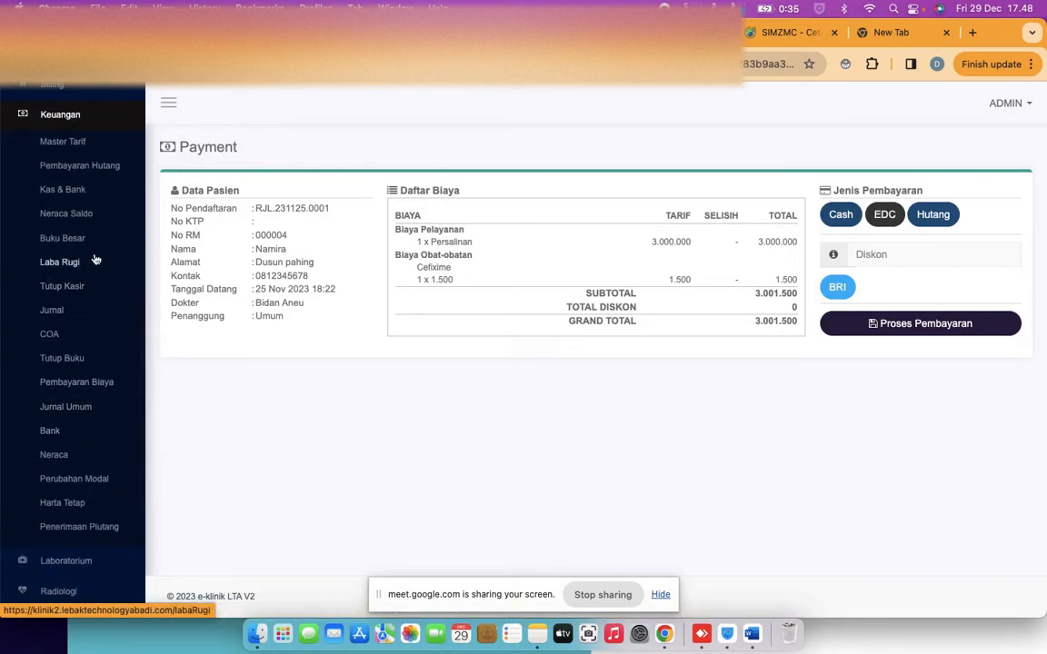
{"action": "left_click", "coordinate": [50, 433]}
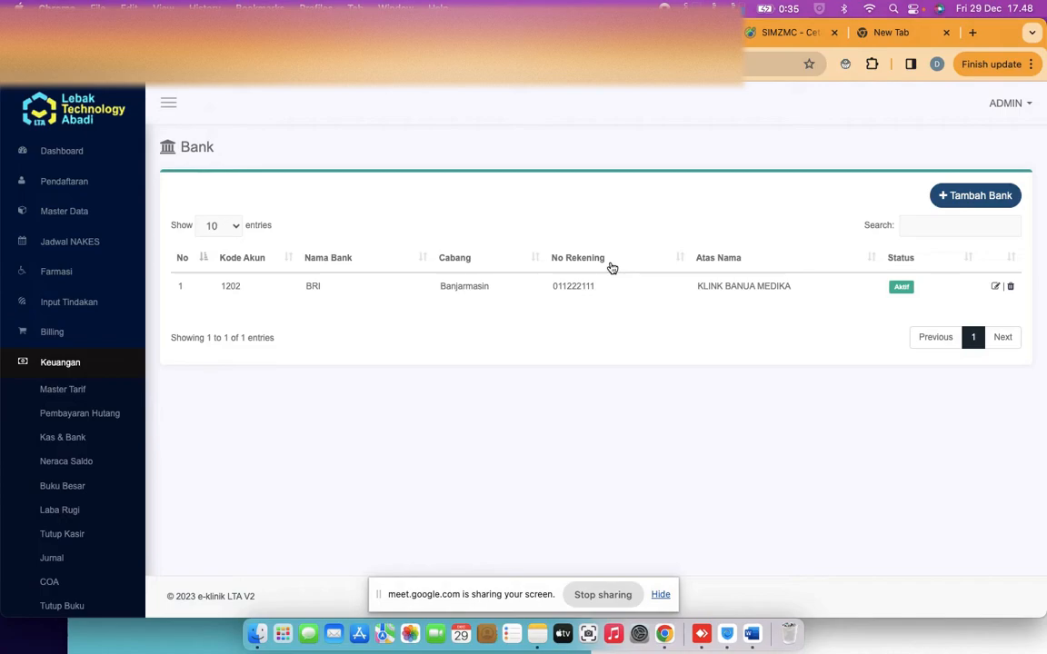
Open the Tambah Bank form, toggle Debit on and off, and close it without saving
{"action": "left_click", "coordinate": [950, 195]}
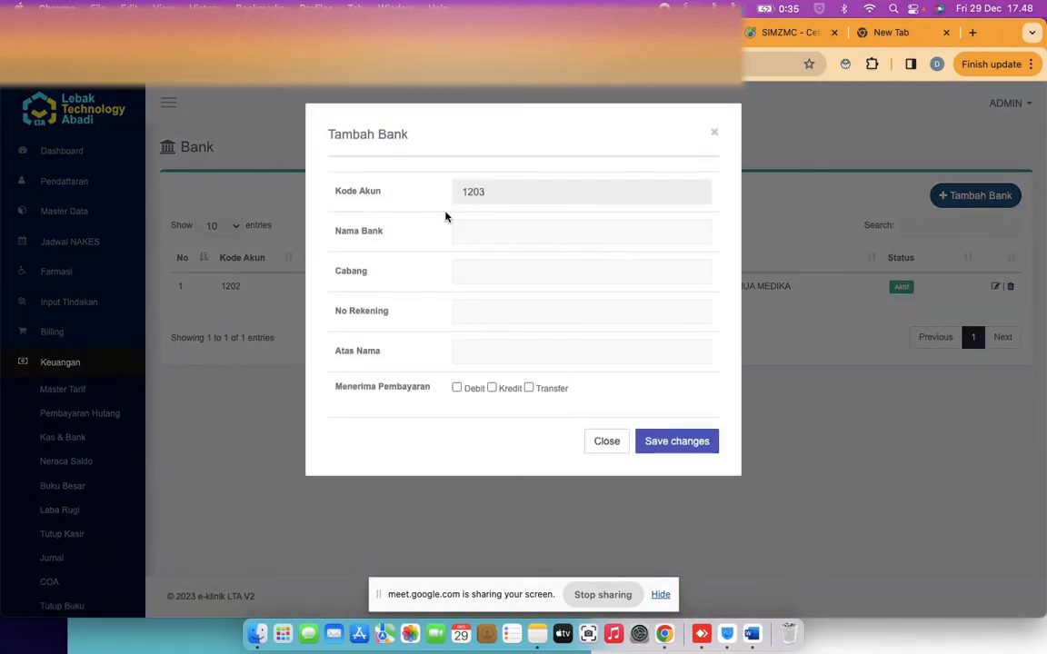
{"action": "left_click", "coordinate": [456, 389]}
{"action": "left_click", "coordinate": [455, 388]}
{"action": "left_click", "coordinate": [602, 440]}
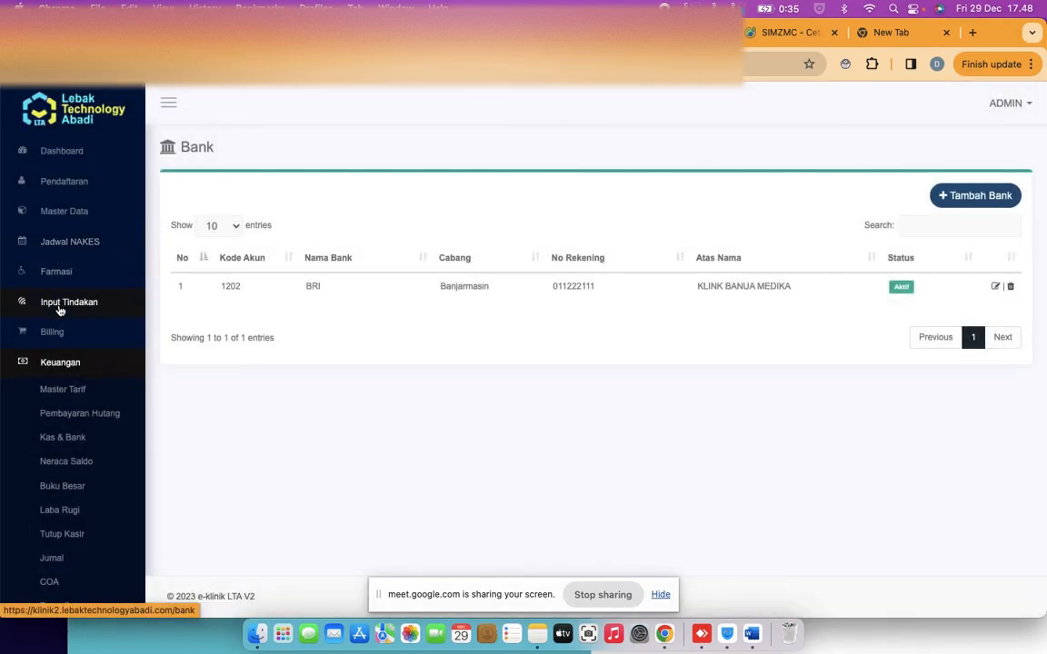
{"action": "left_click", "coordinate": [60, 343]}
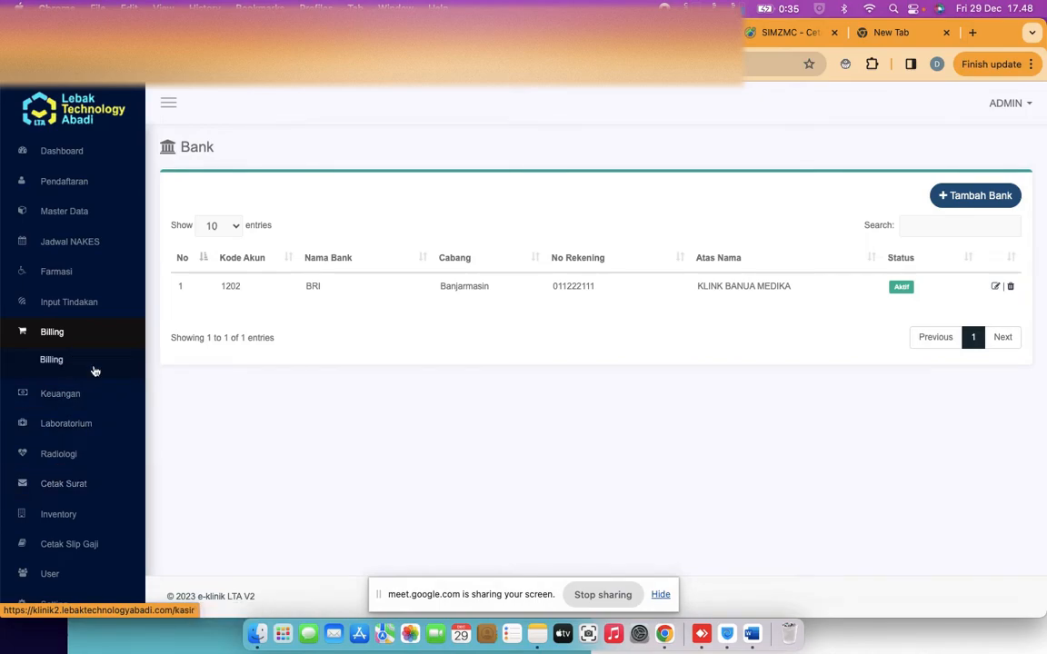
{"action": "left_click", "coordinate": [58, 393]}
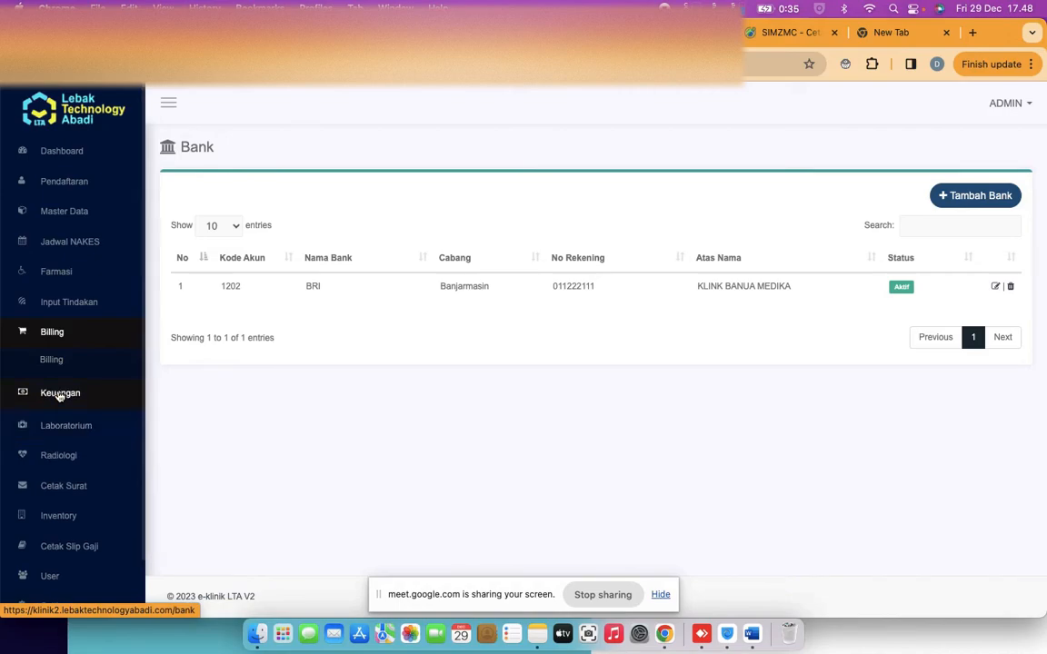
{"action": "scroll", "coordinate": [58, 393], "scroll_direction": "down", "scroll_amount": 4}
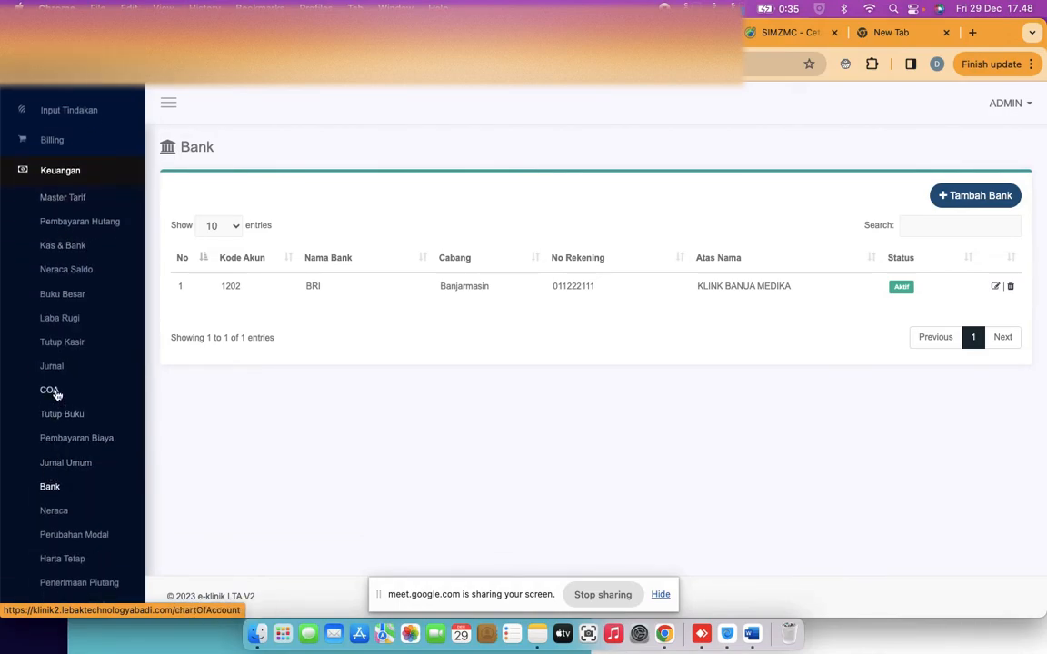
{"action": "left_click", "coordinate": [52, 391]}
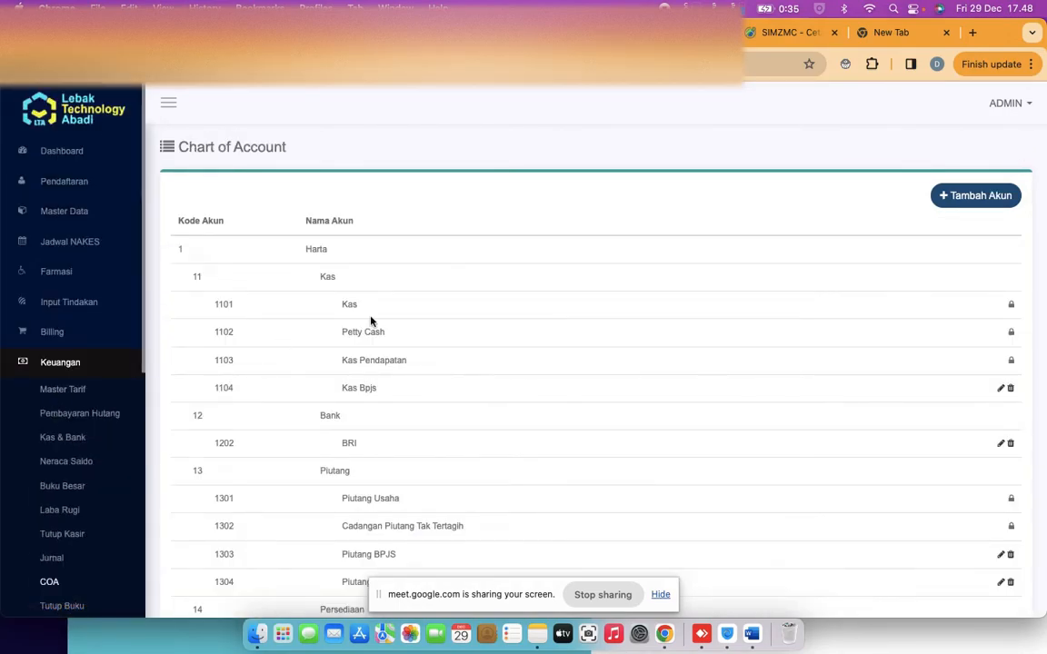
{"action": "scroll", "coordinate": [510, 286], "scroll_direction": "down", "scroll_amount": 3}
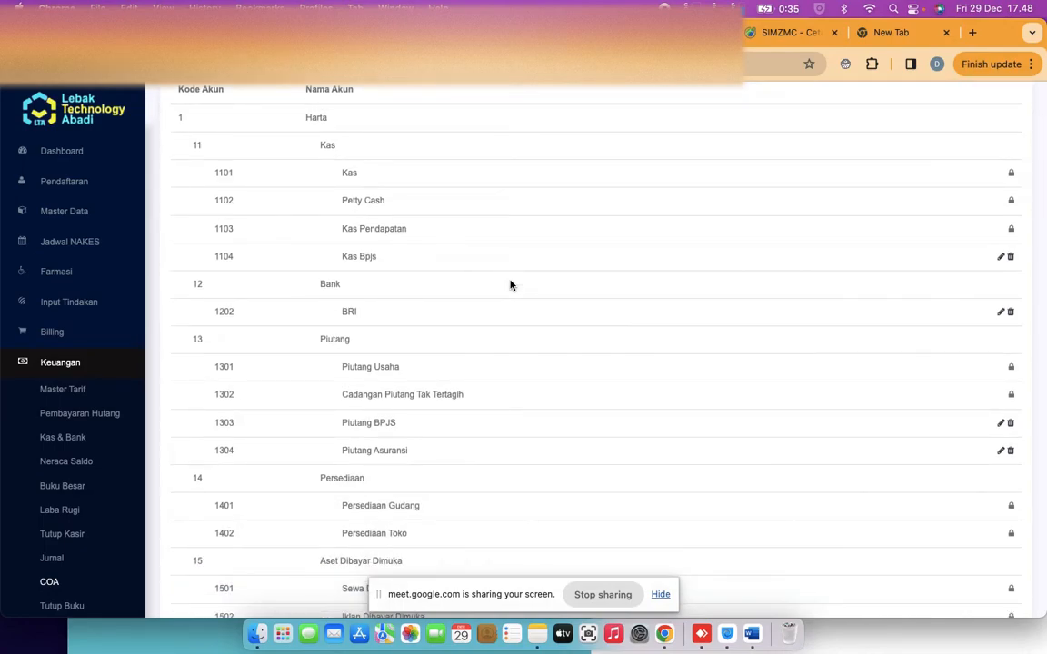
{"action": "scroll", "coordinate": [509, 286], "scroll_direction": "down", "scroll_amount": 6}
{"action": "scroll", "coordinate": [510, 285], "scroll_direction": "down", "scroll_amount": 1}
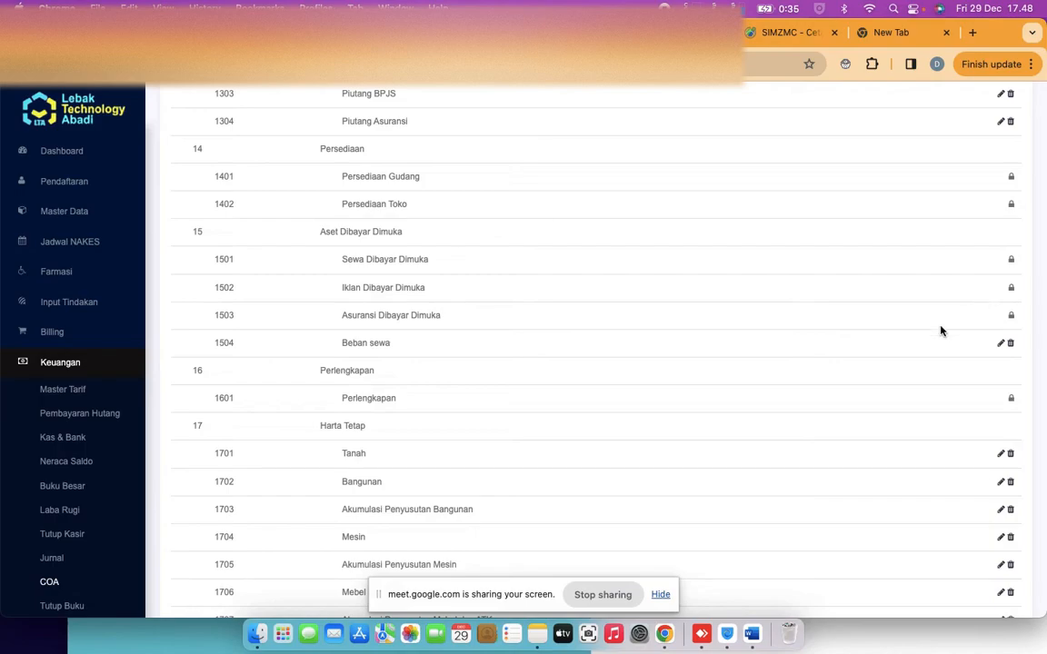
{"action": "scroll", "coordinate": [821, 393], "scroll_direction": "down", "scroll_amount": 4}
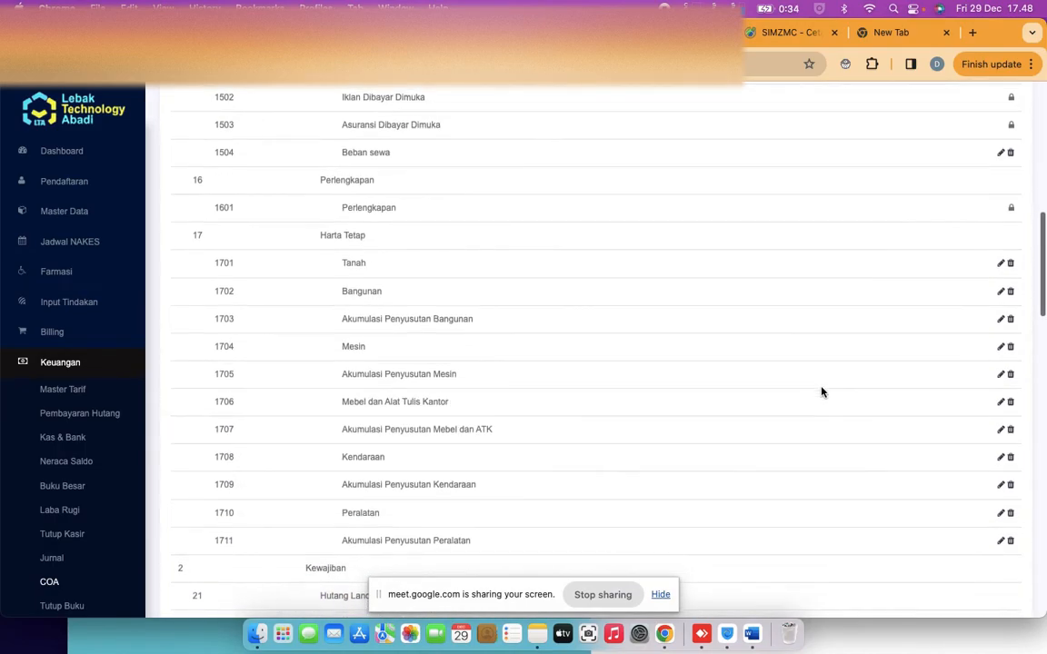
{"action": "scroll", "coordinate": [820, 391], "scroll_direction": "down", "scroll_amount": 2}
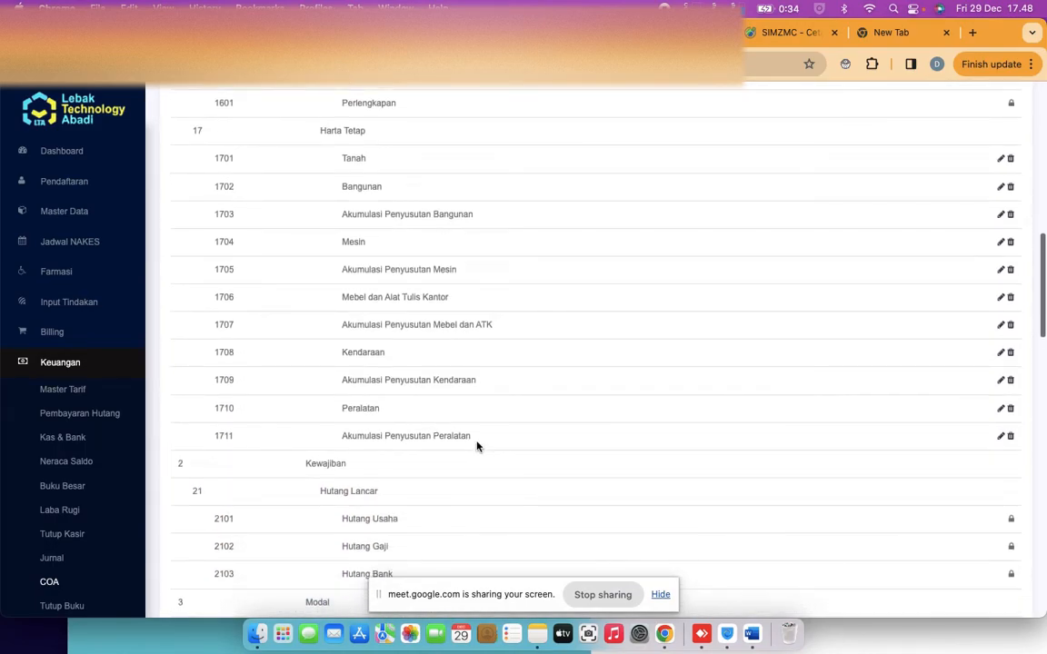
{"action": "scroll", "coordinate": [579, 434], "scroll_direction": "down", "scroll_amount": 2}
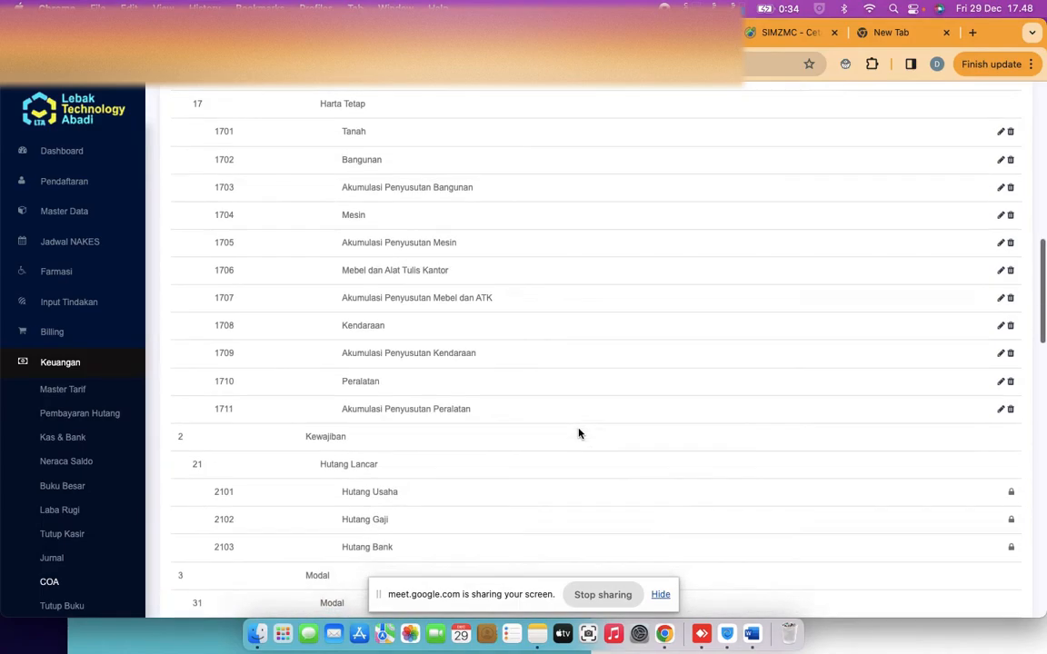
{"action": "scroll", "coordinate": [579, 434], "scroll_direction": "down", "scroll_amount": 2}
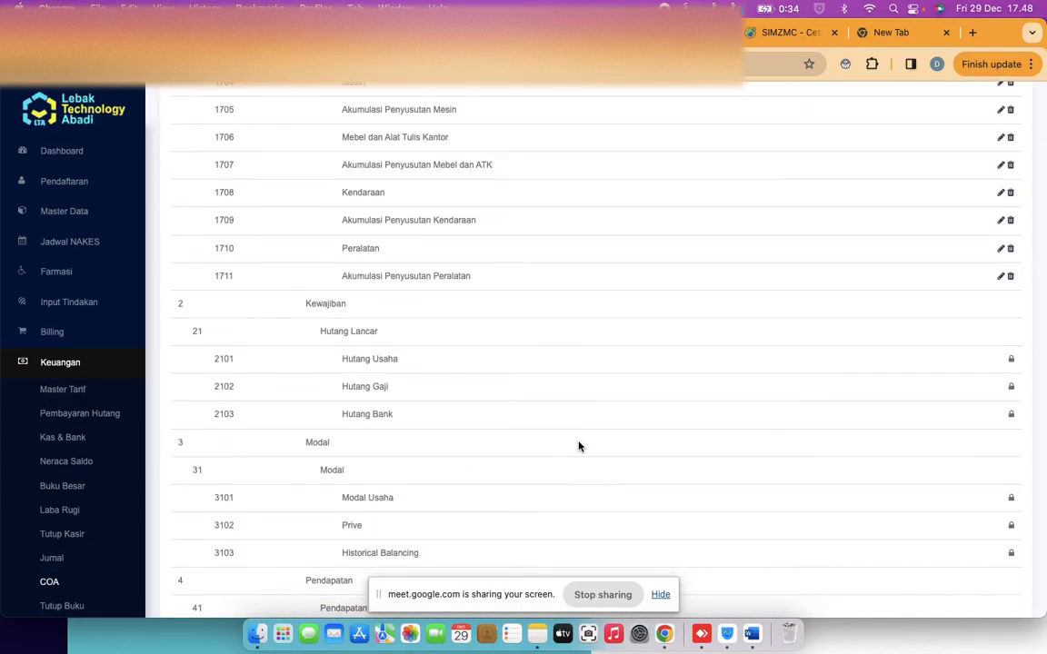
{"action": "scroll", "coordinate": [579, 445], "scroll_direction": "down", "scroll_amount": 3}
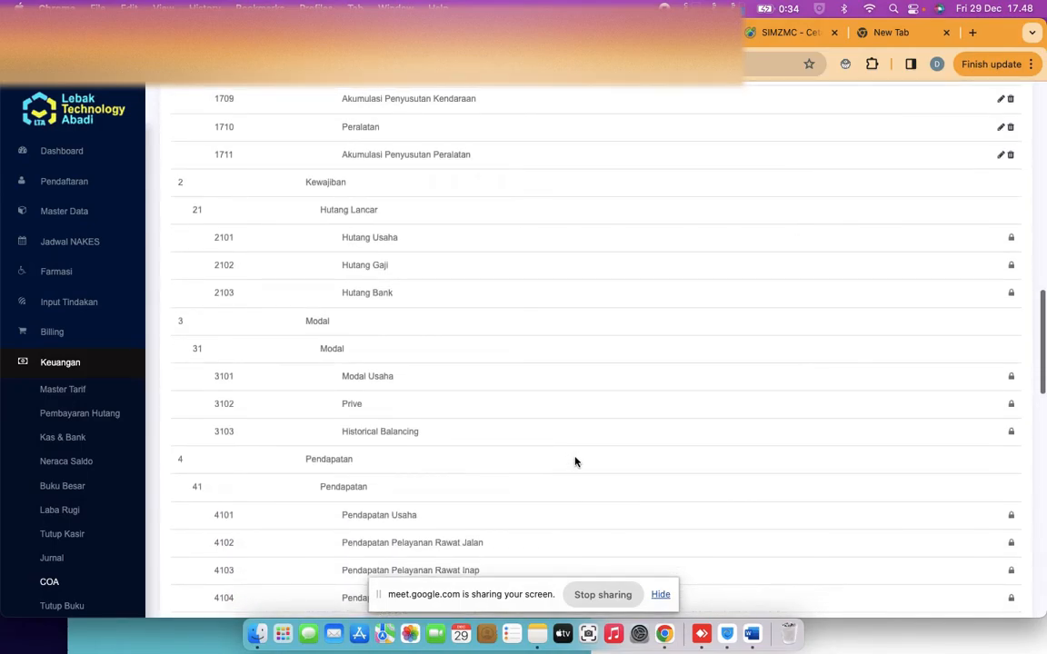
{"action": "scroll", "coordinate": [572, 460], "scroll_direction": "down", "scroll_amount": 4}
{"action": "scroll", "coordinate": [573, 466], "scroll_direction": "down", "scroll_amount": 6}
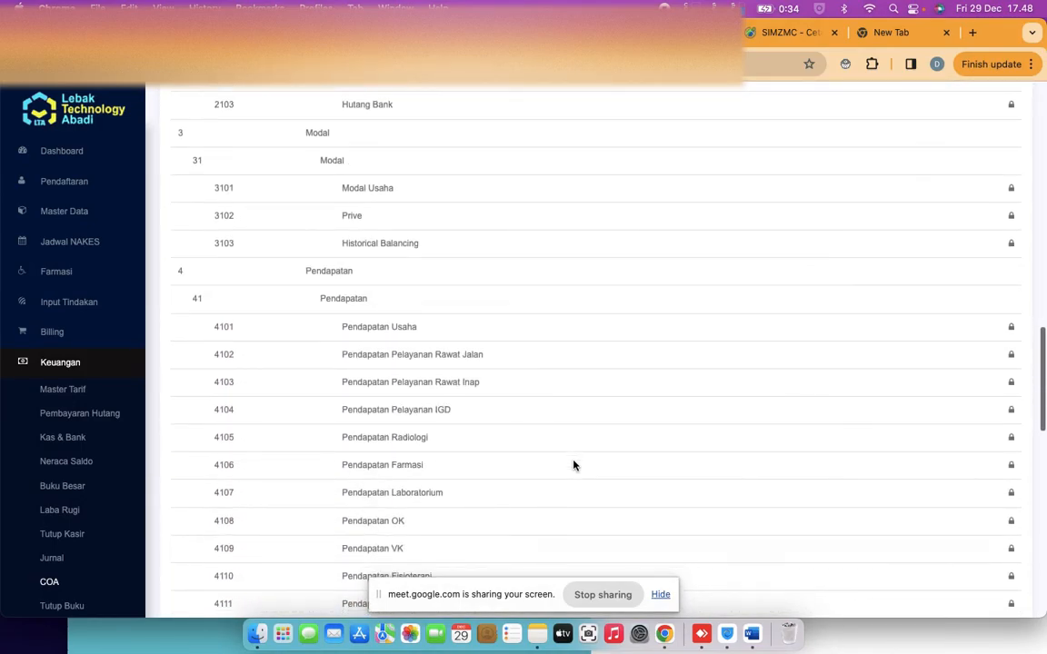
{"action": "scroll", "coordinate": [573, 492], "scroll_direction": "down", "scroll_amount": 7}
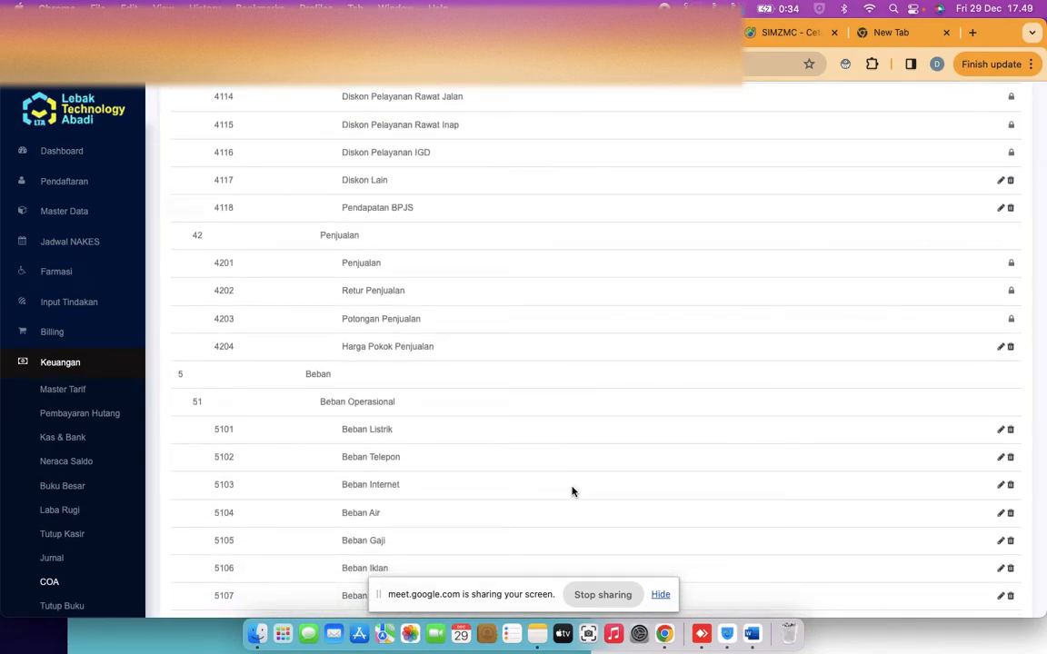
{"action": "scroll", "coordinate": [573, 492], "scroll_direction": "down", "scroll_amount": 2}
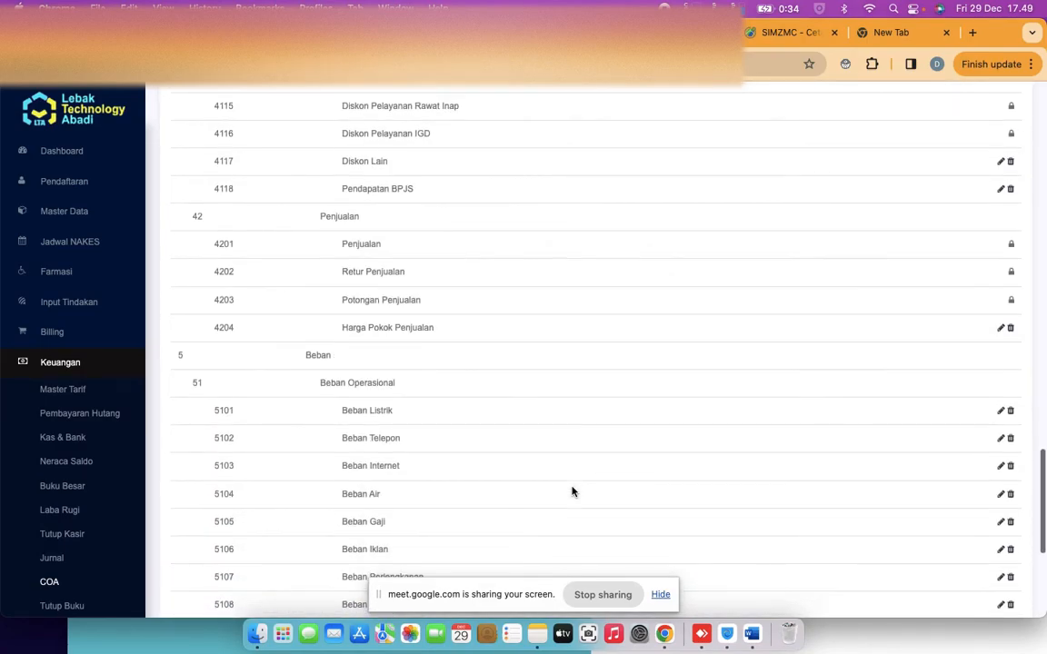
{"action": "scroll", "coordinate": [572, 491], "scroll_direction": "down", "scroll_amount": 4}
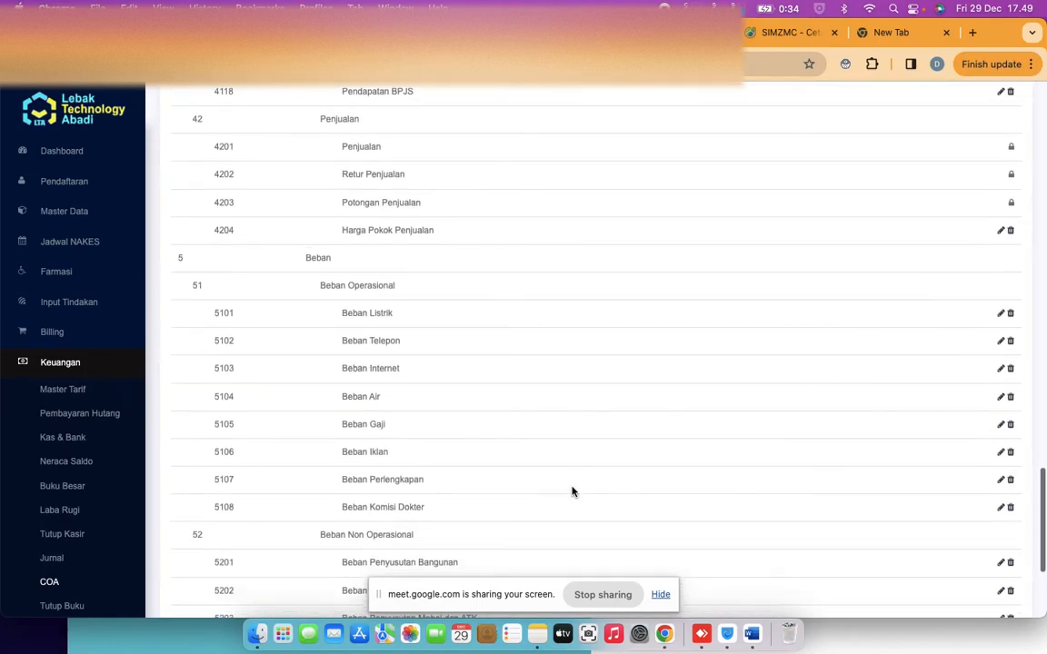
{"action": "scroll", "coordinate": [572, 492], "scroll_direction": "down", "scroll_amount": 3}
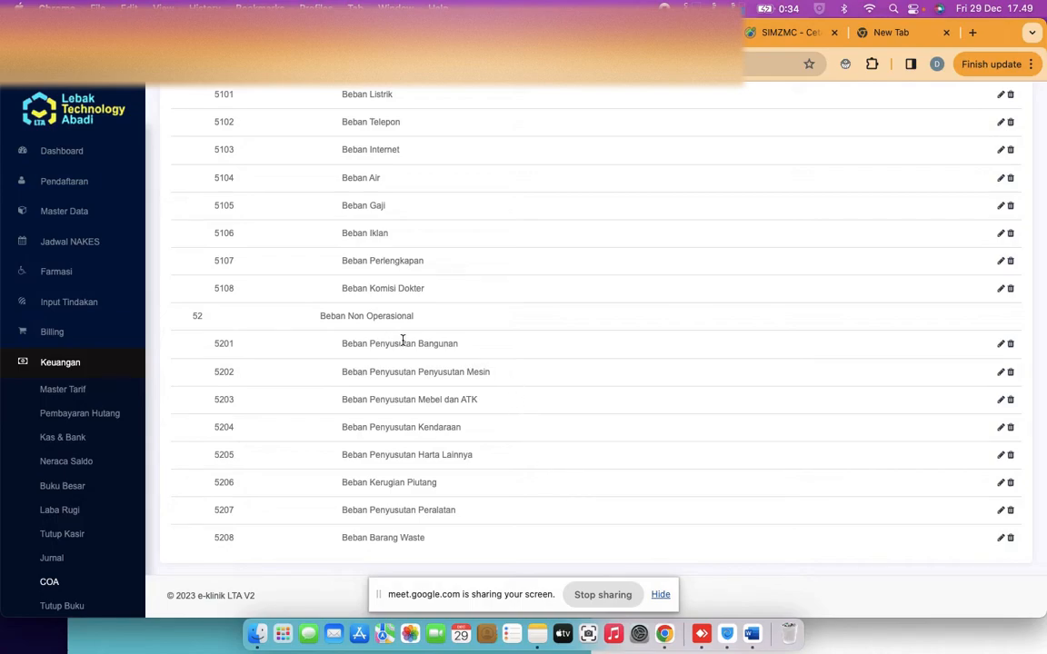
{"action": "scroll", "coordinate": [409, 300], "scroll_direction": "up", "scroll_amount": 10}
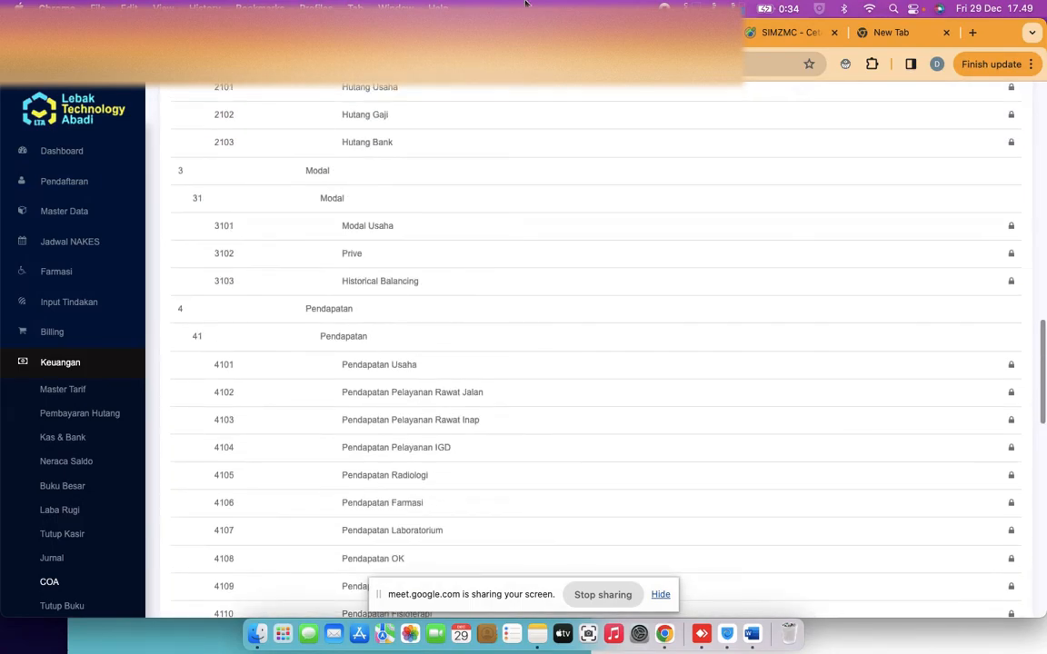
{"action": "scroll", "coordinate": [619, 294], "scroll_direction": "up", "scroll_amount": 5}
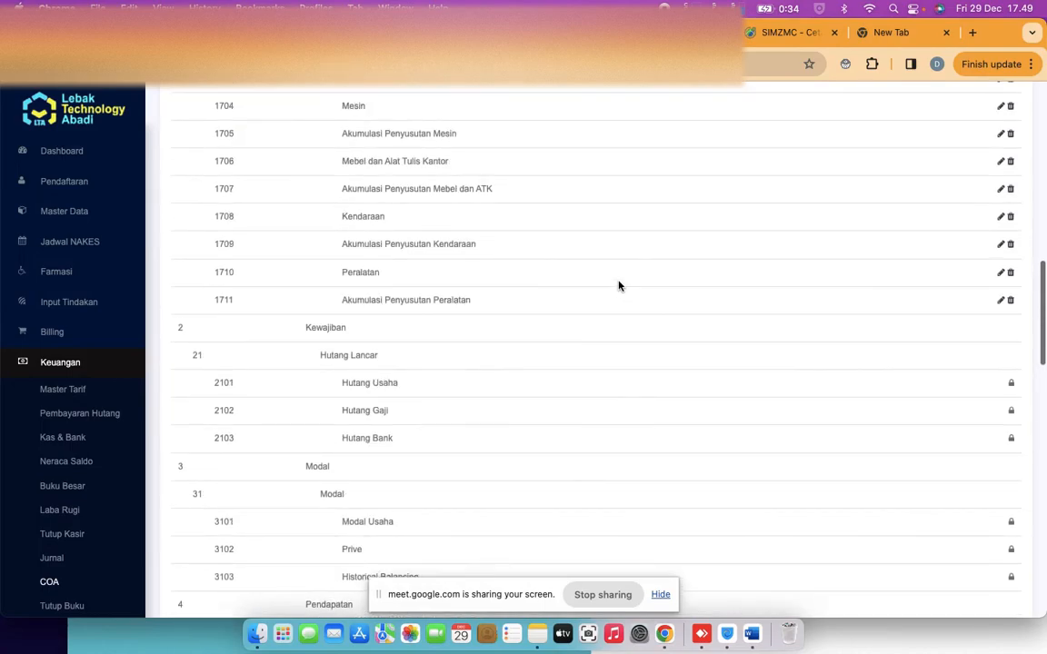
{"action": "scroll", "coordinate": [678, 257], "scroll_direction": "up", "scroll_amount": 8}
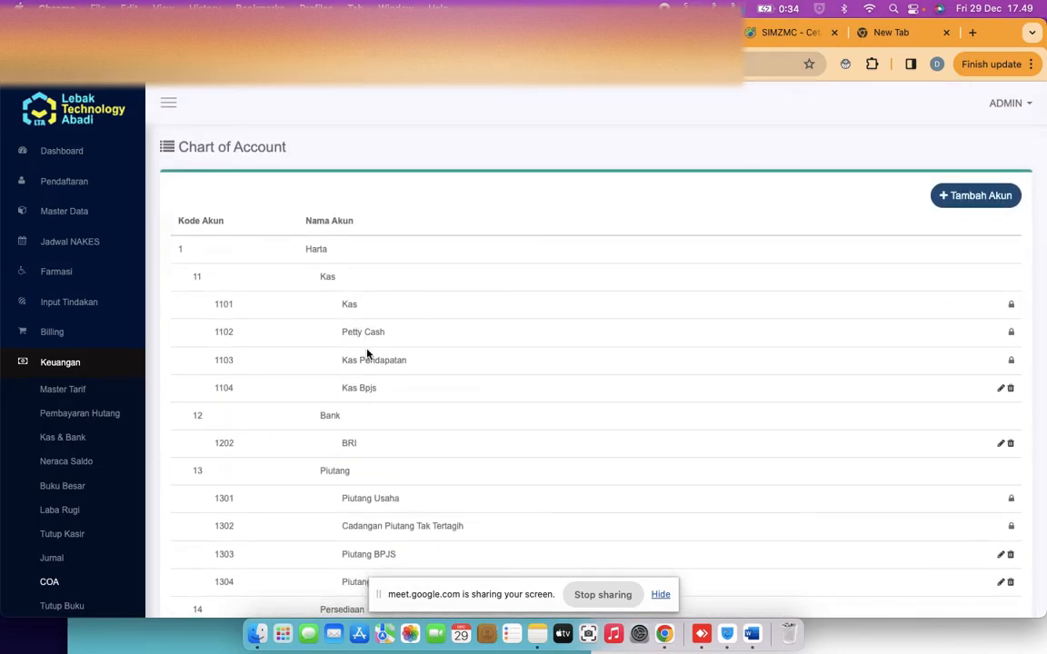
{"action": "double_click", "coordinate": [392, 361]}
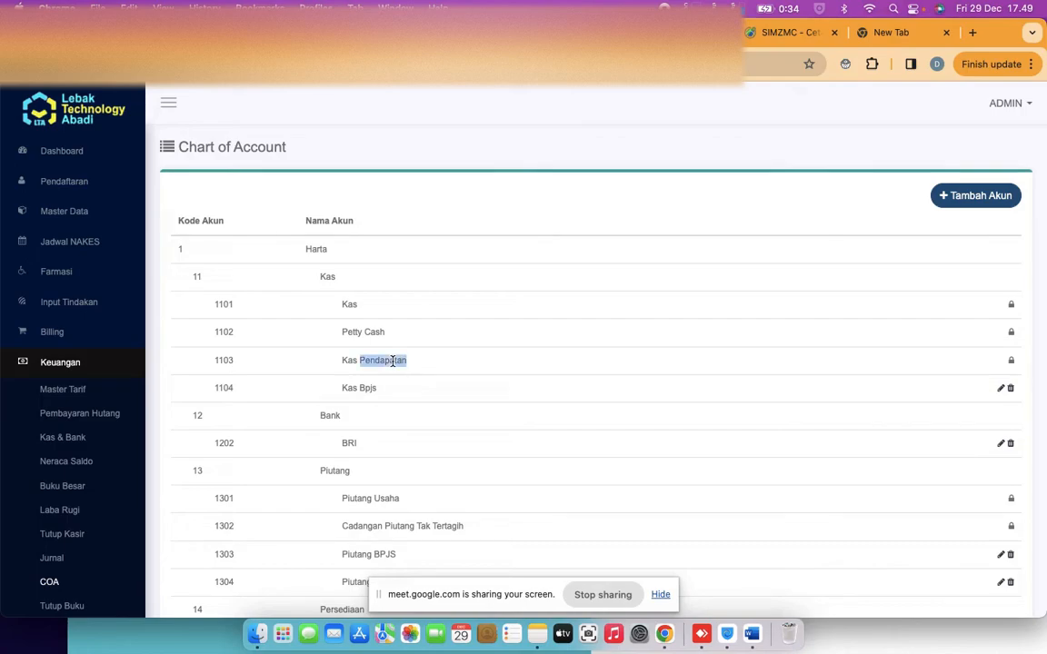
{"action": "left_click", "coordinate": [353, 390]}
{"action": "scroll", "coordinate": [395, 392], "scroll_direction": "down", "scroll_amount": 5}
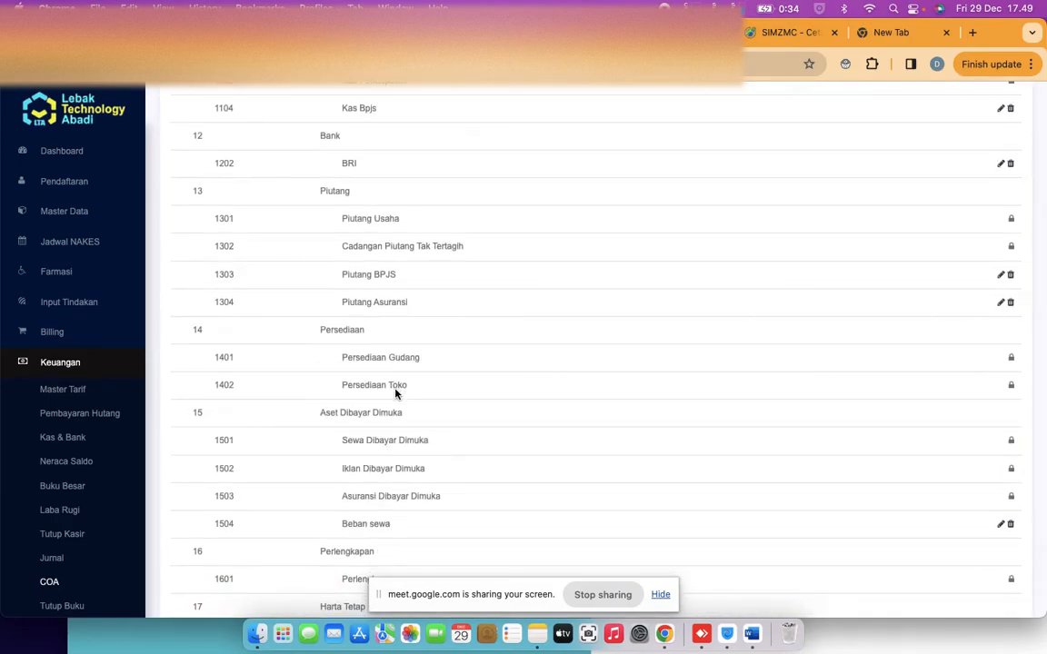
{"action": "scroll", "coordinate": [395, 320], "scroll_direction": "up", "scroll_amount": 4}
{"action": "scroll", "coordinate": [395, 320], "scroll_direction": "up", "scroll_amount": 3}
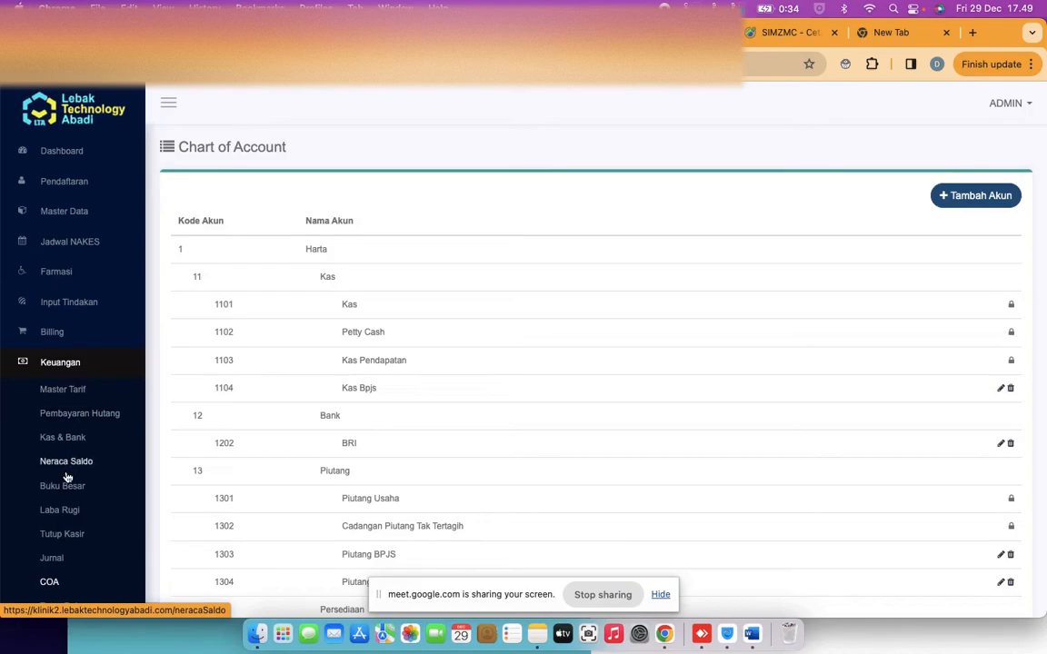
{"action": "scroll", "coordinate": [70, 351], "scroll_direction": "down", "scroll_amount": 3}
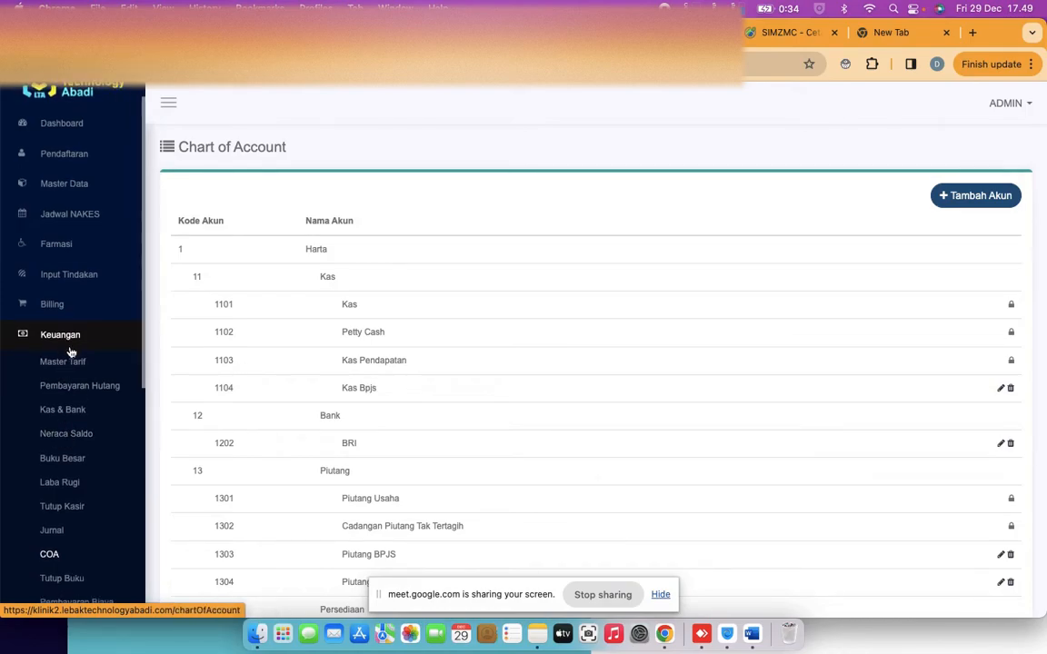
{"action": "scroll", "coordinate": [70, 351], "scroll_direction": "down", "scroll_amount": 3}
{"action": "scroll", "coordinate": [70, 350], "scroll_direction": "down", "scroll_amount": 1}
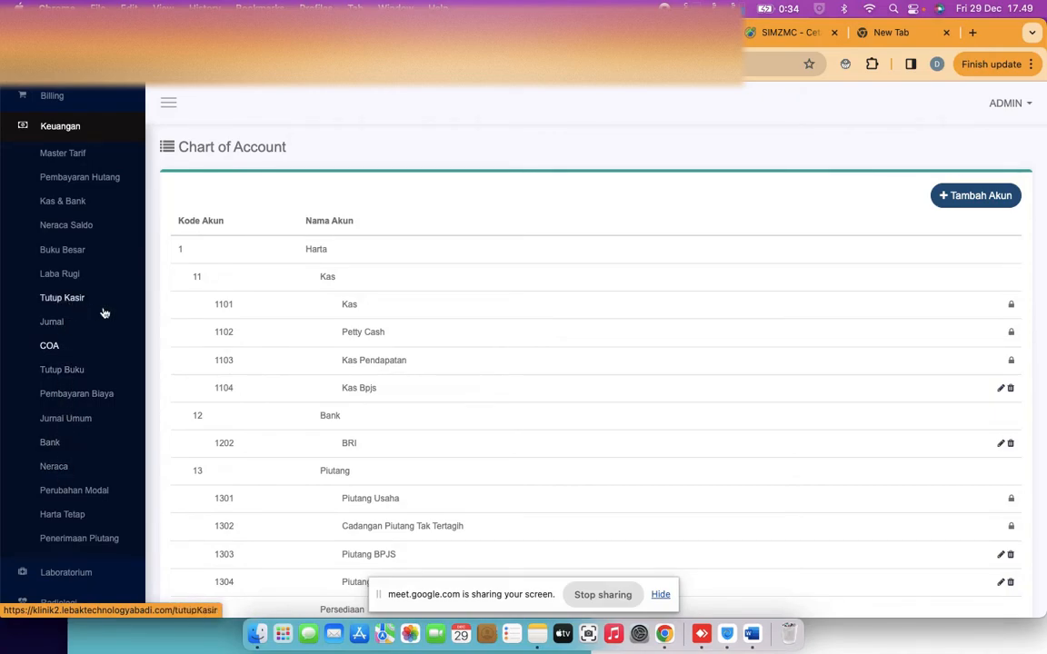
Open Tutup Kasir, showing four cashiers for 29/12/2023, each 0 and Belum Closing
{"action": "left_click", "coordinate": [66, 303]}
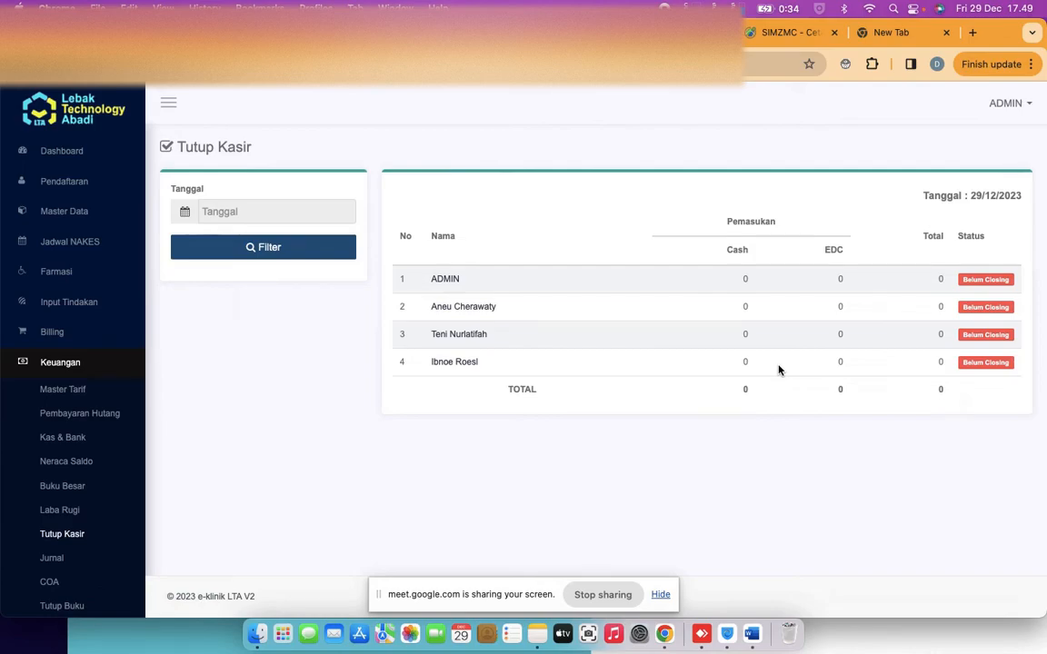
{"action": "right_click", "coordinate": [68, 423]}
{"action": "left_click", "coordinate": [24, 537]}
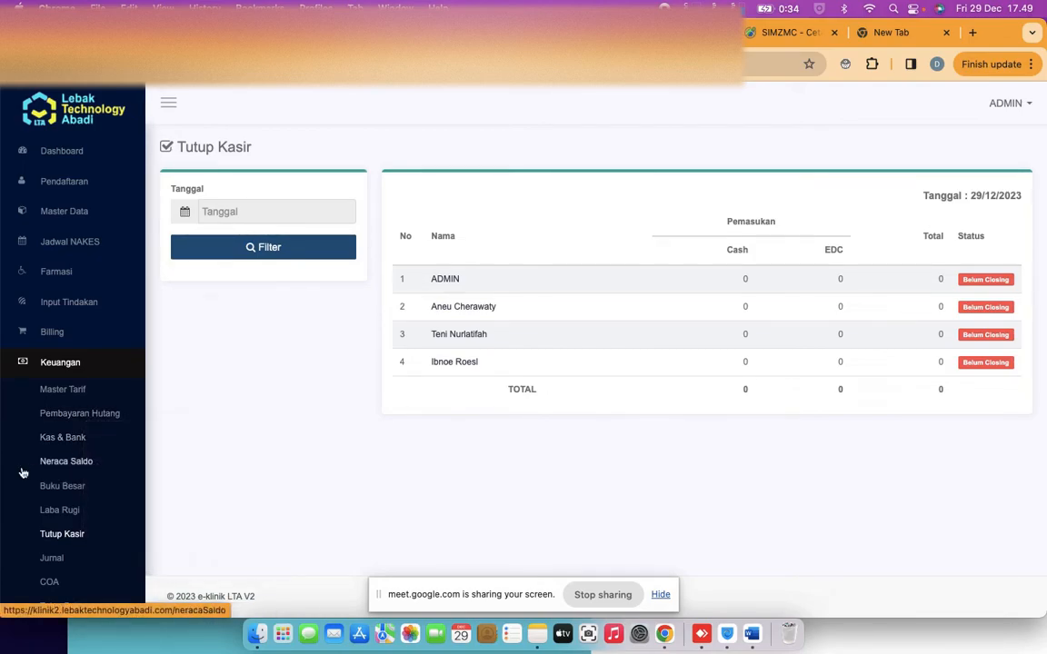
{"action": "scroll", "coordinate": [24, 500], "scroll_direction": "down", "scroll_amount": 3}
{"action": "scroll", "coordinate": [23, 473], "scroll_direction": "down", "scroll_amount": 5}
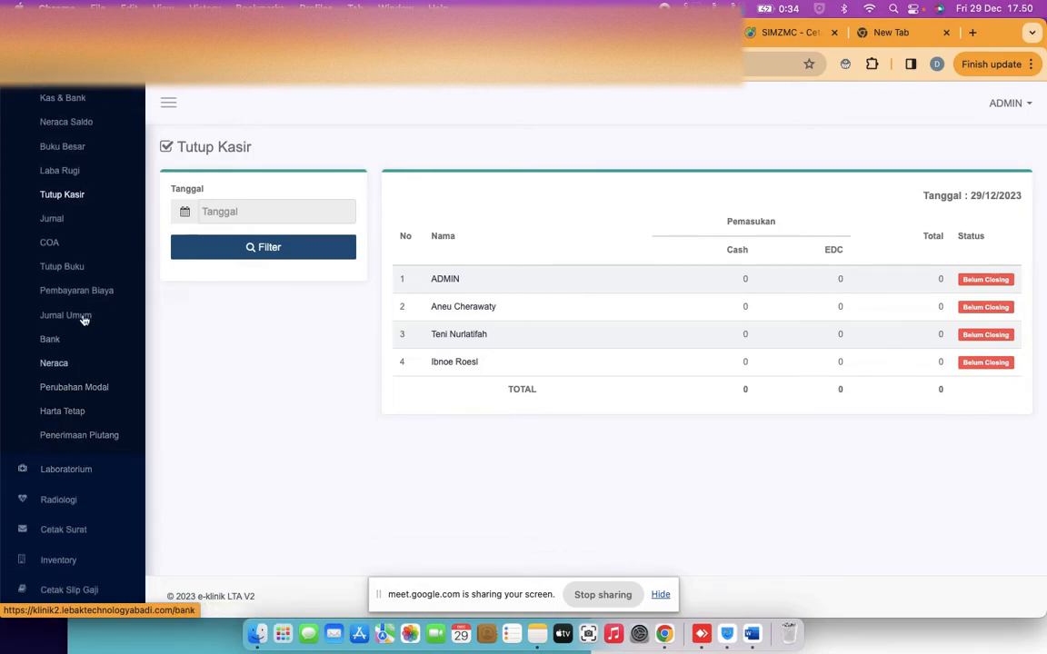
Review the Desember 2023 Tutup Buku warnings about piutang and start Proses Tutup Buku
{"action": "left_click", "coordinate": [78, 280]}
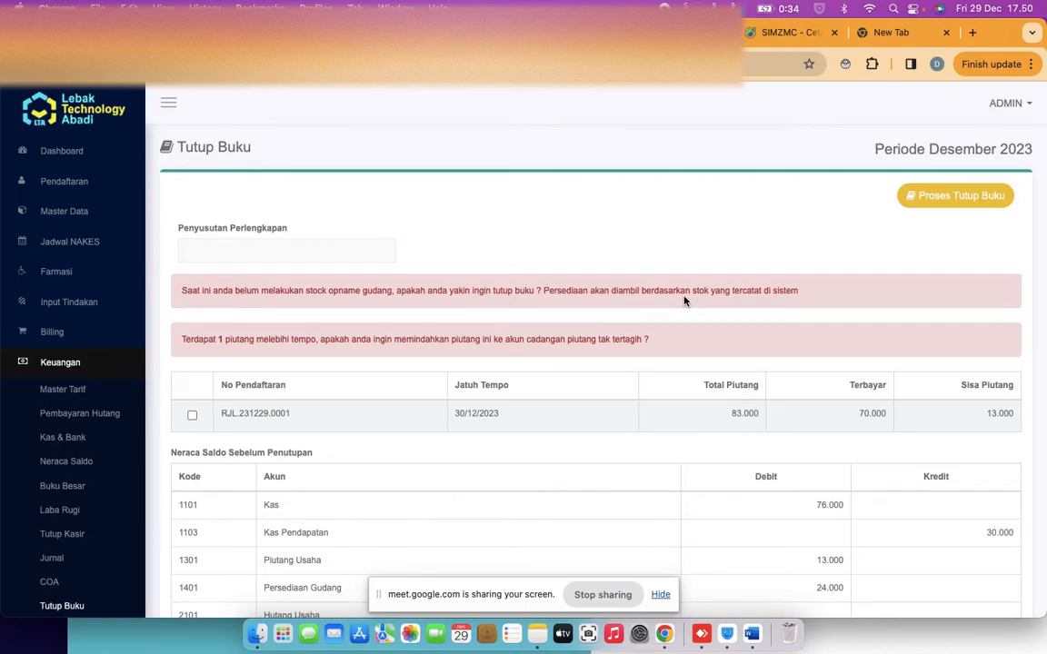
{"action": "scroll", "coordinate": [727, 283], "scroll_direction": "down", "scroll_amount": 1}
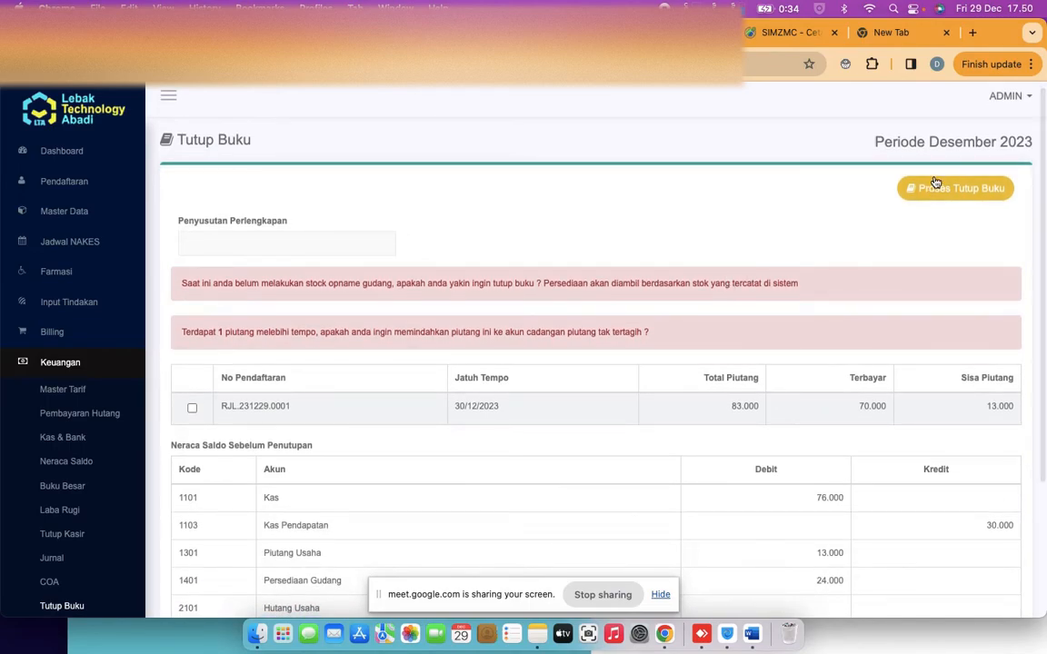
{"action": "double_click", "coordinate": [325, 323]}
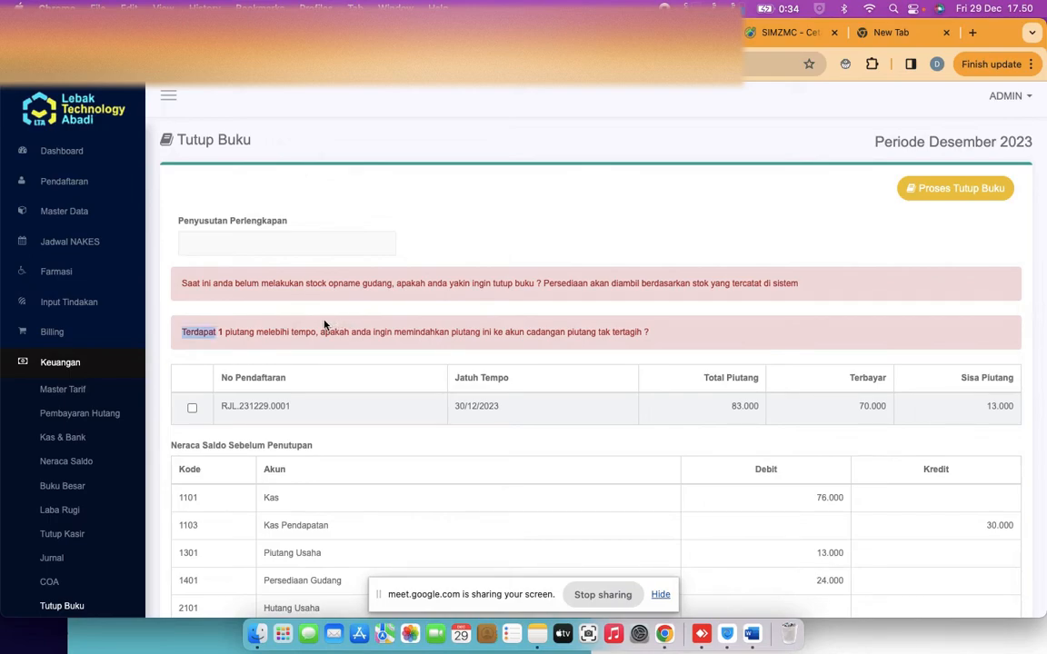
{"action": "double_click", "coordinate": [238, 332]}
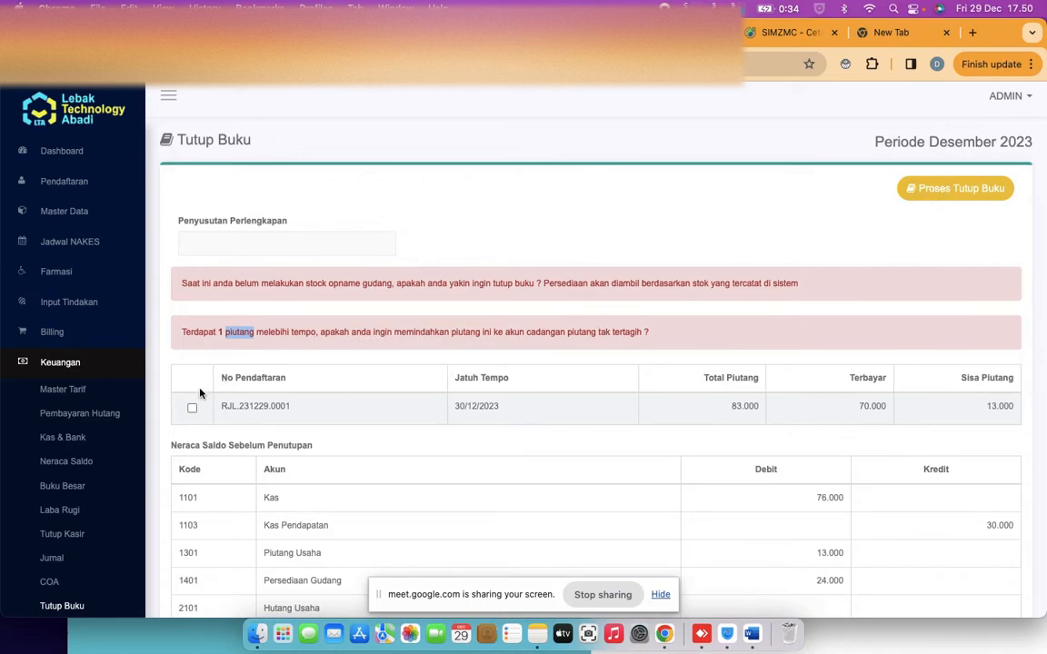
{"action": "left_click", "coordinate": [956, 188]}
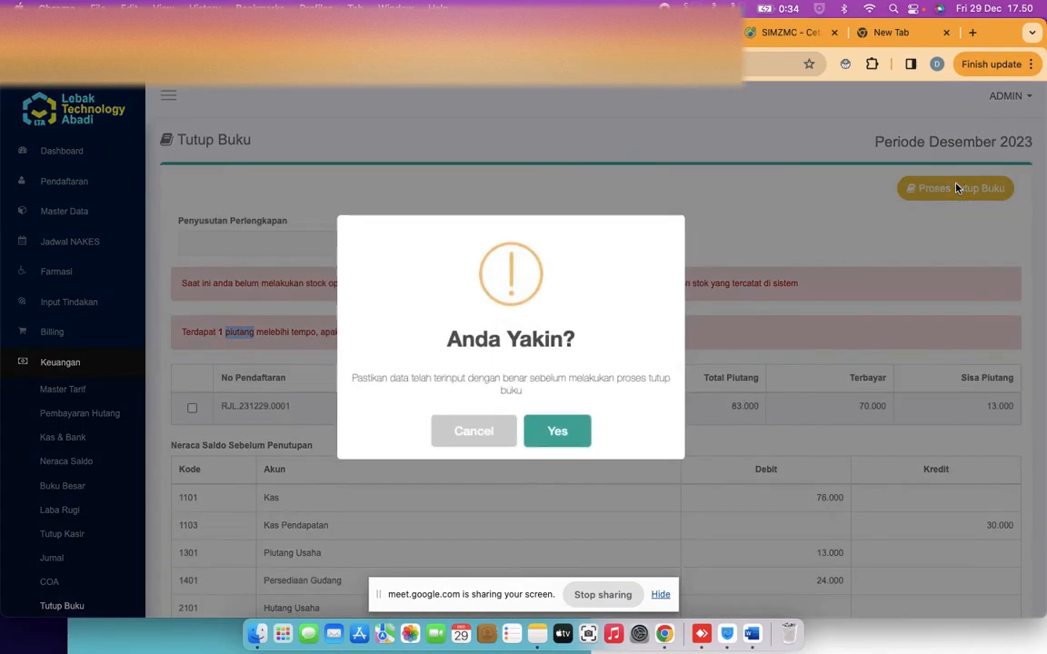
Confirm closing the Desember 2023 books with Yes and acknowledge the Berhasil message
{"action": "left_click", "coordinate": [557, 431]}
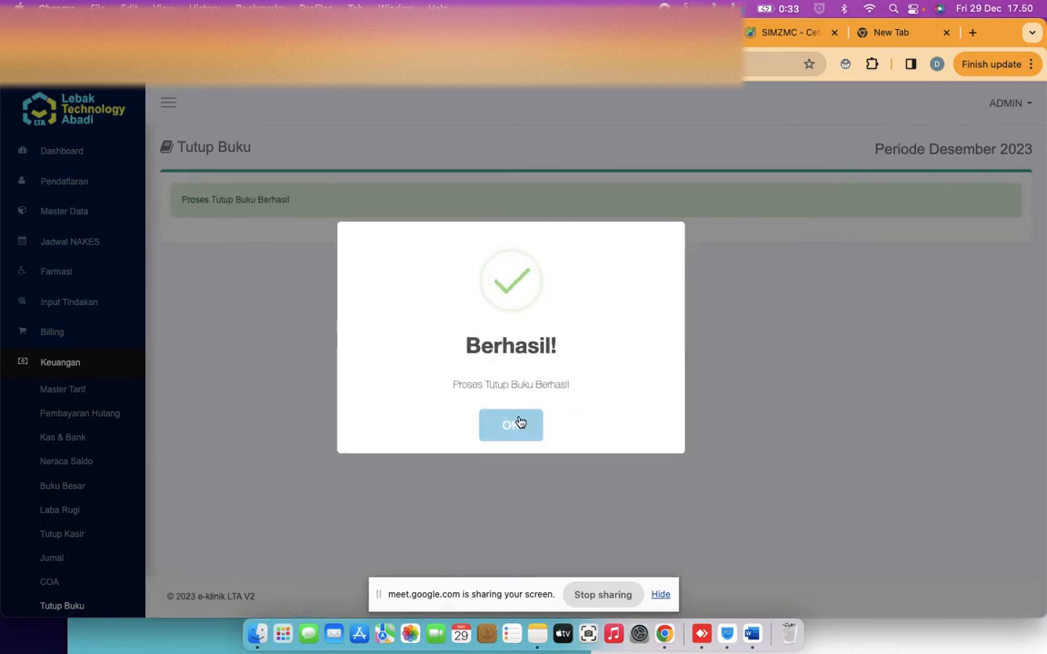
{"action": "left_click", "coordinate": [518, 423]}
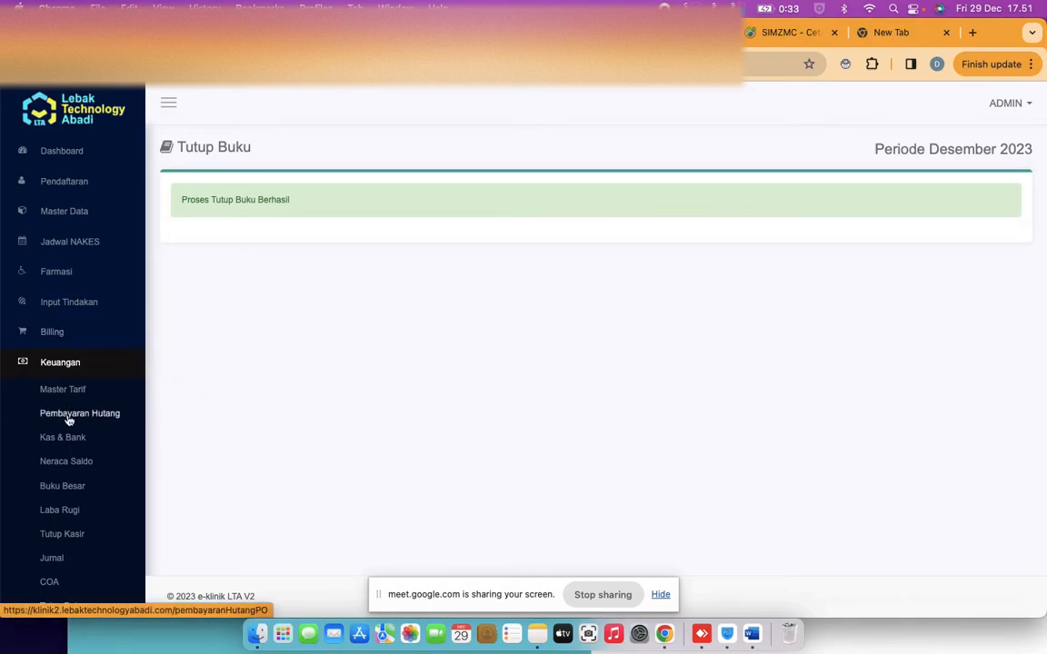
Start a Surat Sakit for the row 6 patient's 29 Dec 2023 examination
{"action": "scroll", "coordinate": [69, 420], "scroll_direction": "down", "scroll_amount": 10}
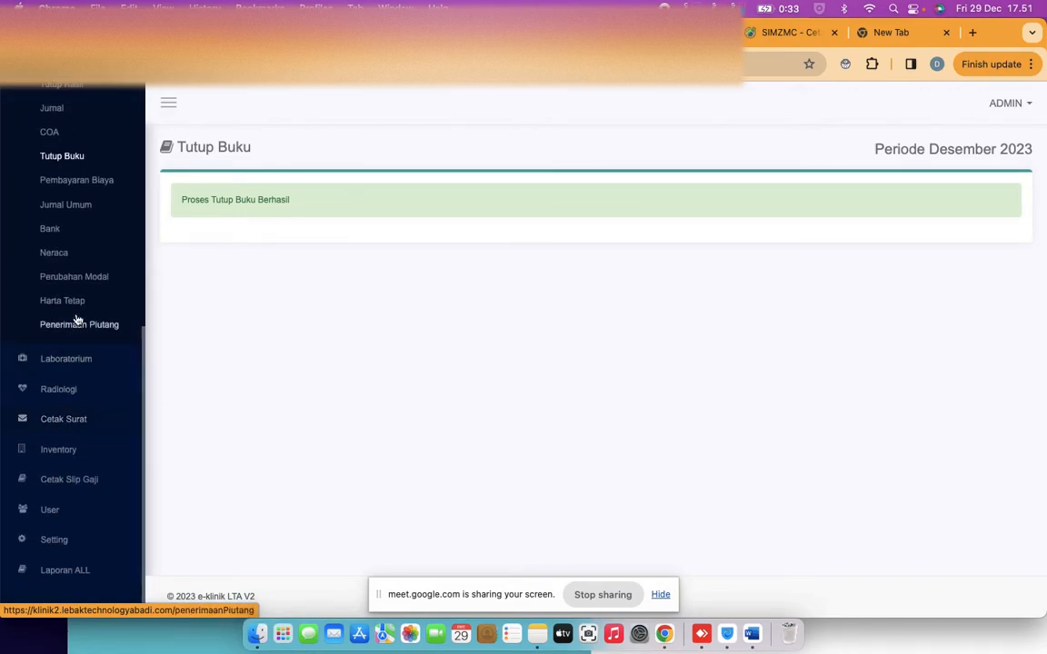
{"action": "left_click", "coordinate": [58, 421]}
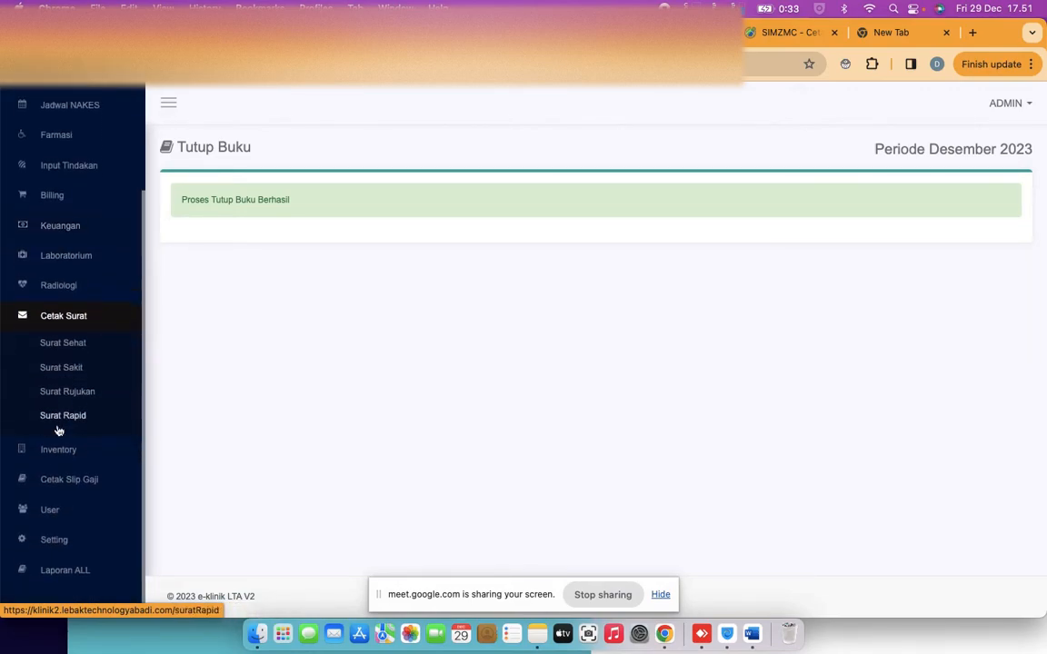
{"action": "left_click", "coordinate": [65, 368]}
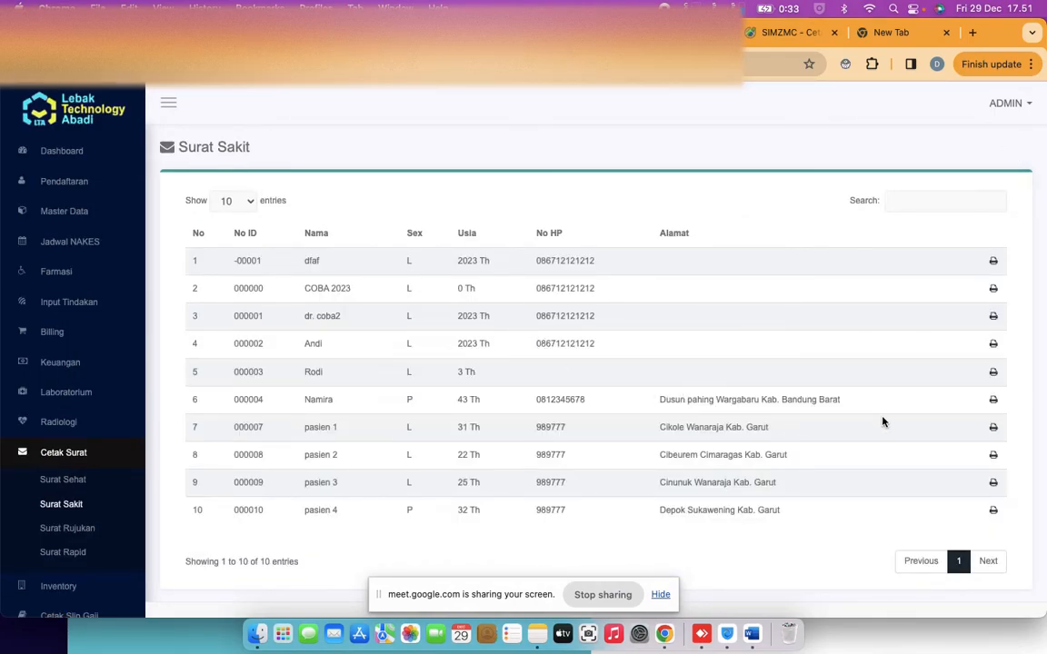
{"action": "left_click", "coordinate": [993, 428]}
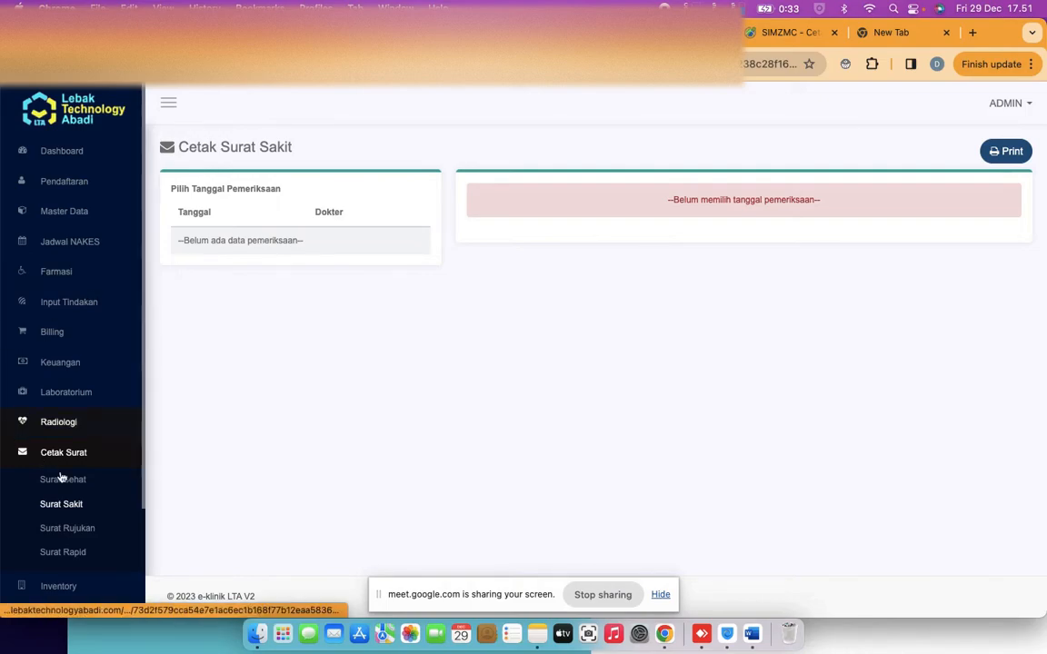
{"action": "left_click", "coordinate": [70, 513]}
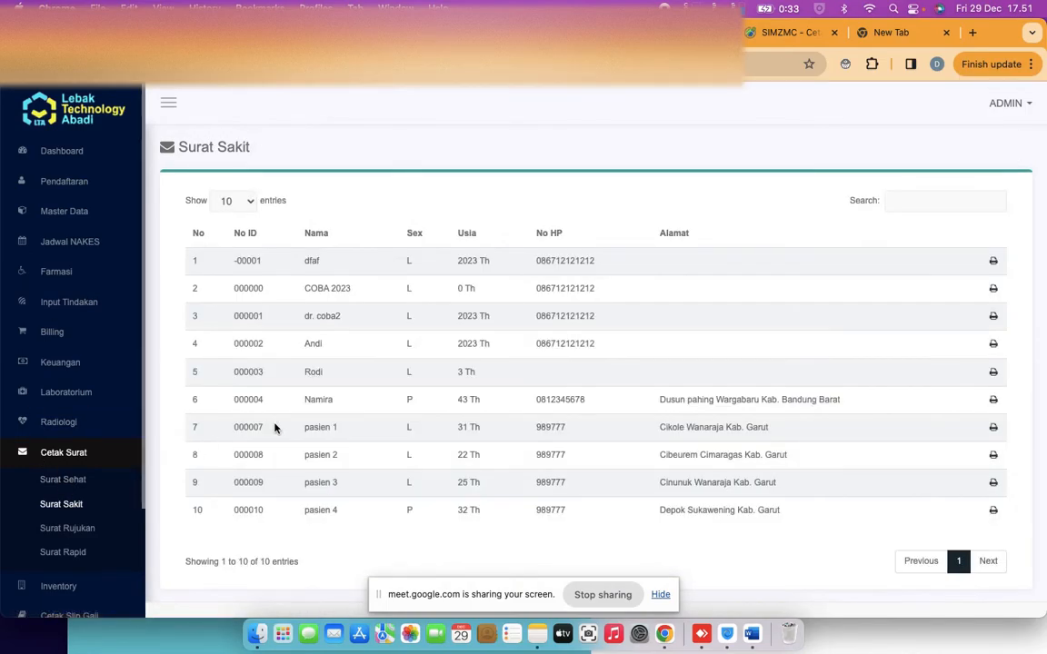
{"action": "left_click", "coordinate": [992, 401]}
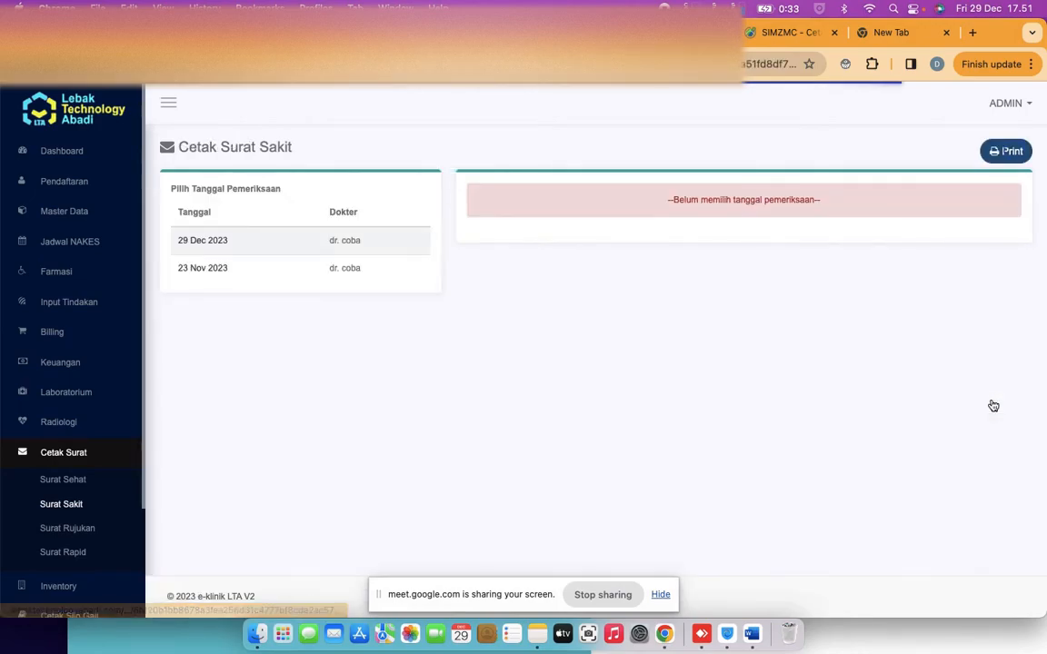
{"action": "left_click", "coordinate": [204, 243]}
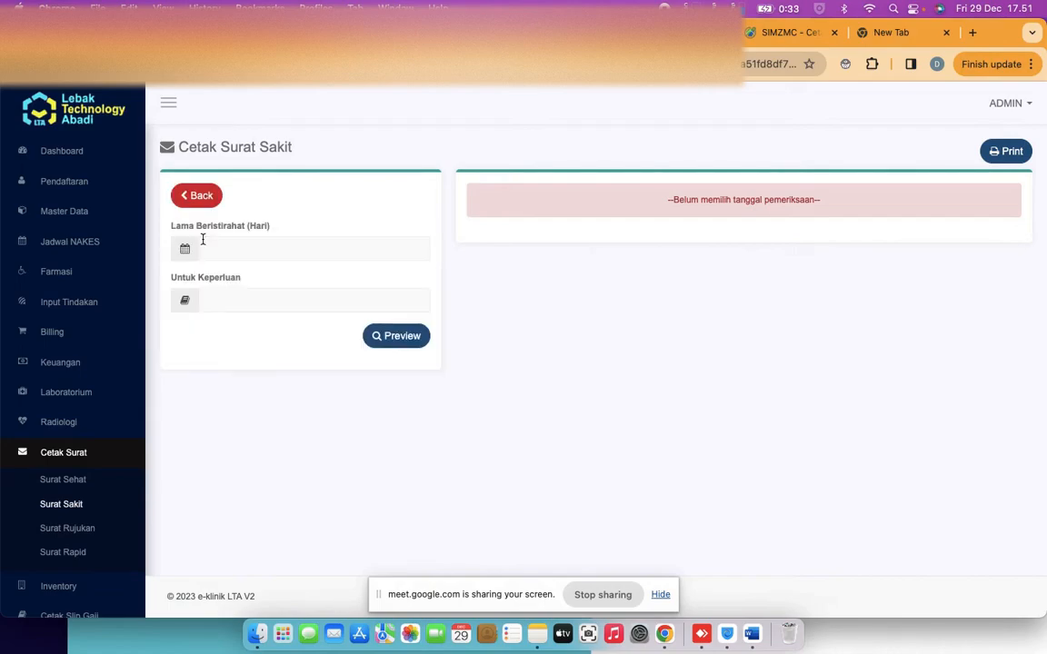
Enter 3 rest days and purpose 'istirat', previewing the letter for 29–31 Desember 2023
{"action": "left_click", "coordinate": [262, 245]}
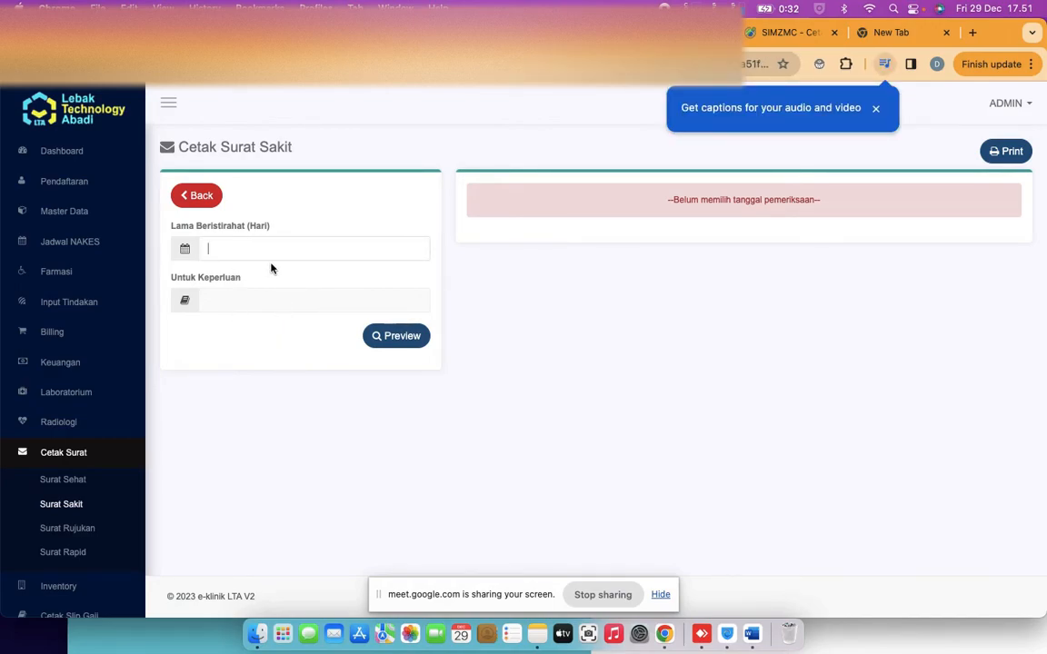
{"action": "type", "text": "3"}
{"action": "left_click", "coordinate": [263, 299]}
{"action": "type", "text": "istirat"}
{"action": "left_click", "coordinate": [379, 335]}
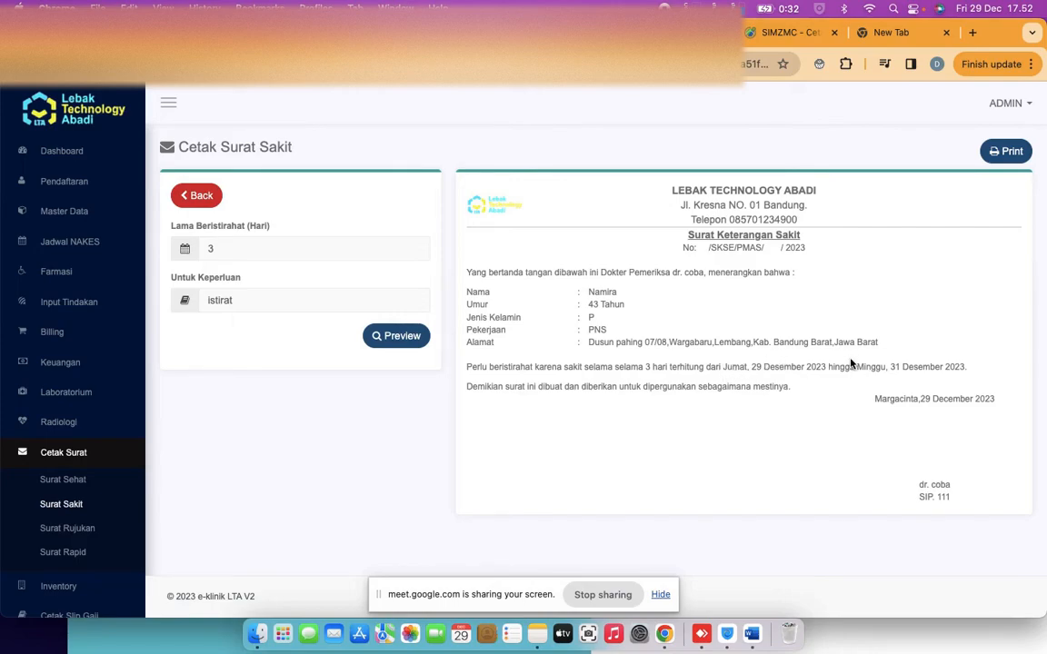
{"action": "left_click_drag", "start_coordinate": [732, 367], "coordinate": [920, 363]}
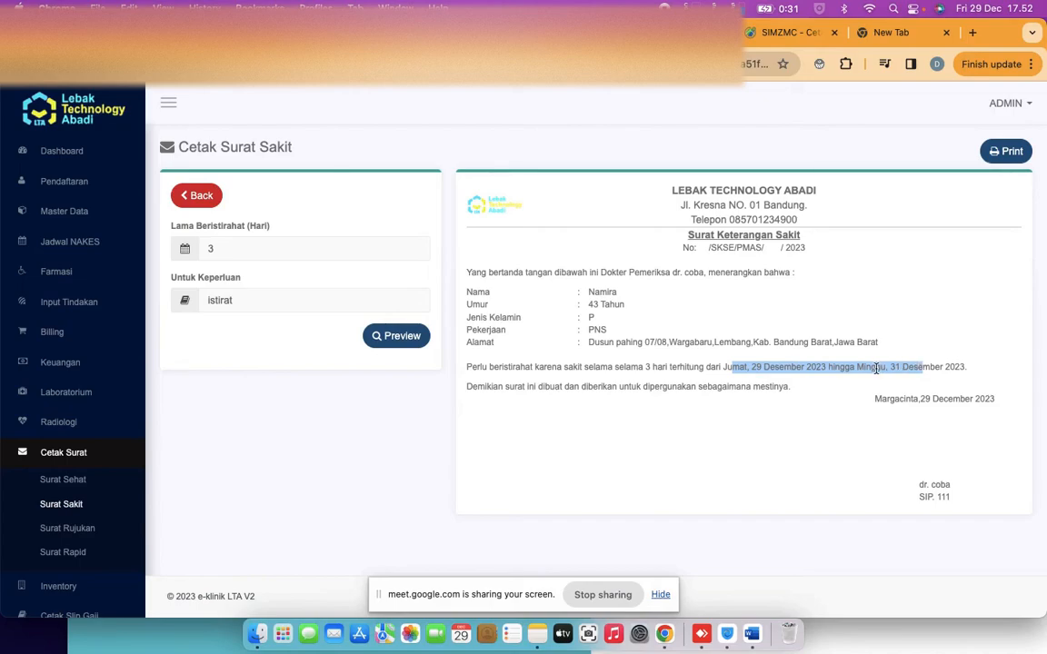
Change Lama Beristirahat from 3 to 4 days and refresh the sick-letter preview
{"action": "left_click", "coordinate": [263, 243]}
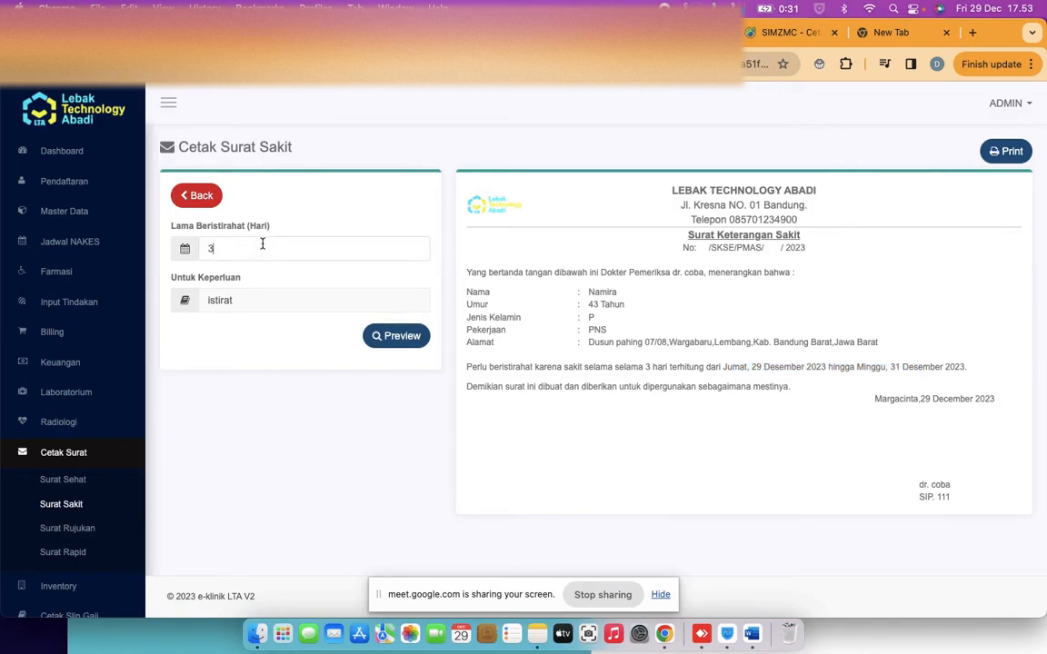
{"action": "key", "text": "BackSpace"}
{"action": "type", "text": "4"}
{"action": "left_click", "coordinate": [393, 338]}
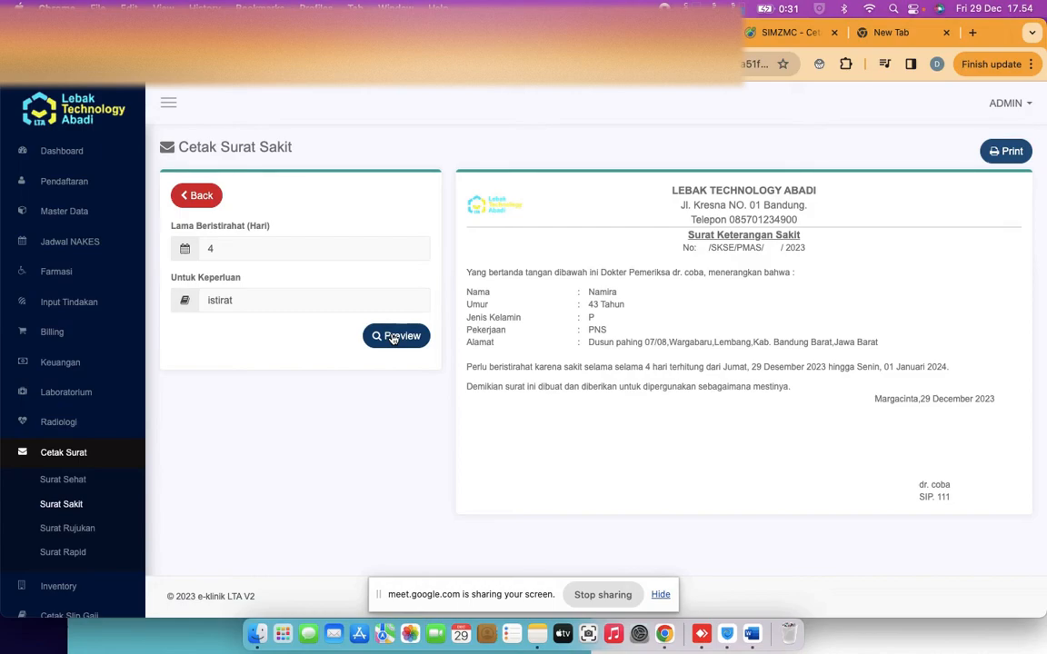
Go to the Pendaftaran > Rawat Jalan list, start a new registration and open Cari Pasien
{"action": "left_click", "coordinate": [50, 183]}
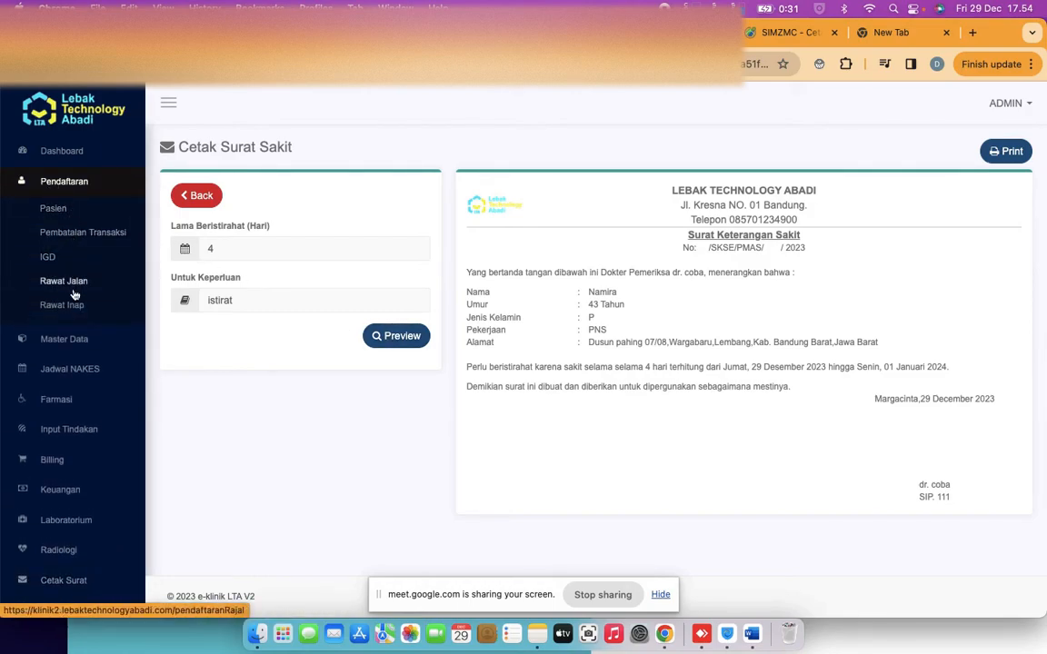
{"action": "left_click", "coordinate": [74, 234]}
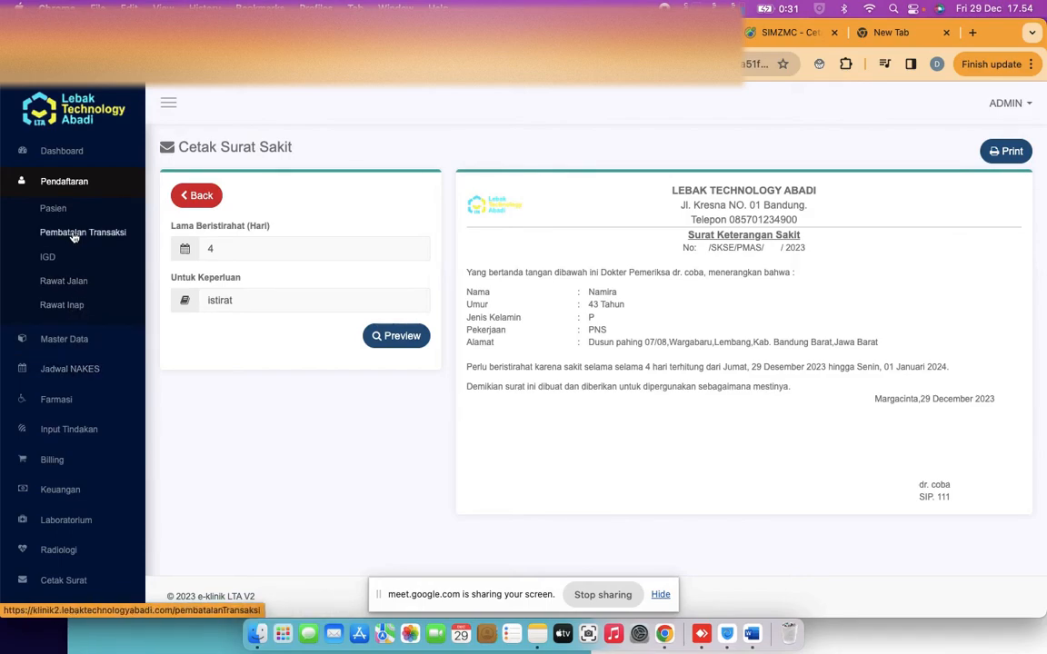
{"action": "left_click", "coordinate": [75, 282]}
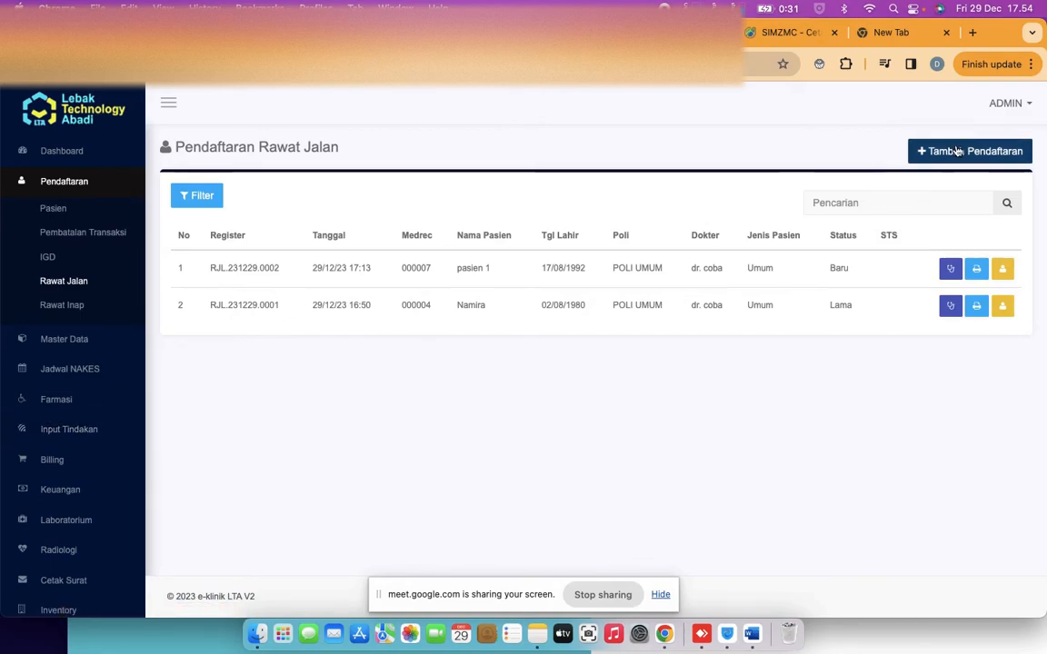
{"action": "left_click", "coordinate": [918, 152]}
{"action": "left_click", "coordinate": [1002, 160]}
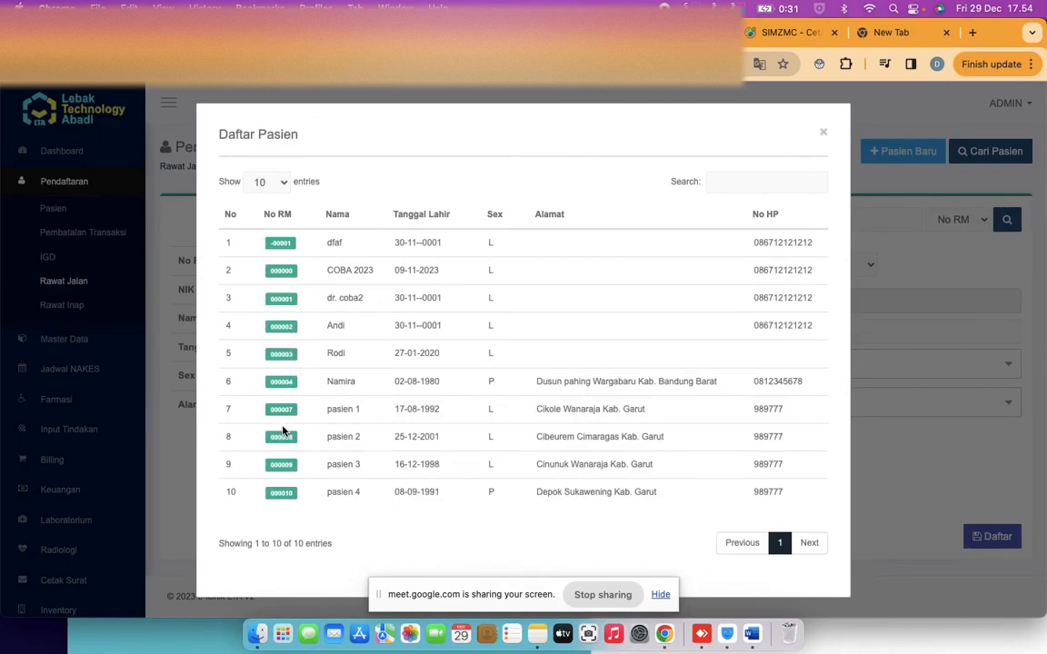
Register the ninth listed patient at POLI UMUM with the clinic's doctor and confirm the schedule
{"action": "left_click", "coordinate": [282, 464]}
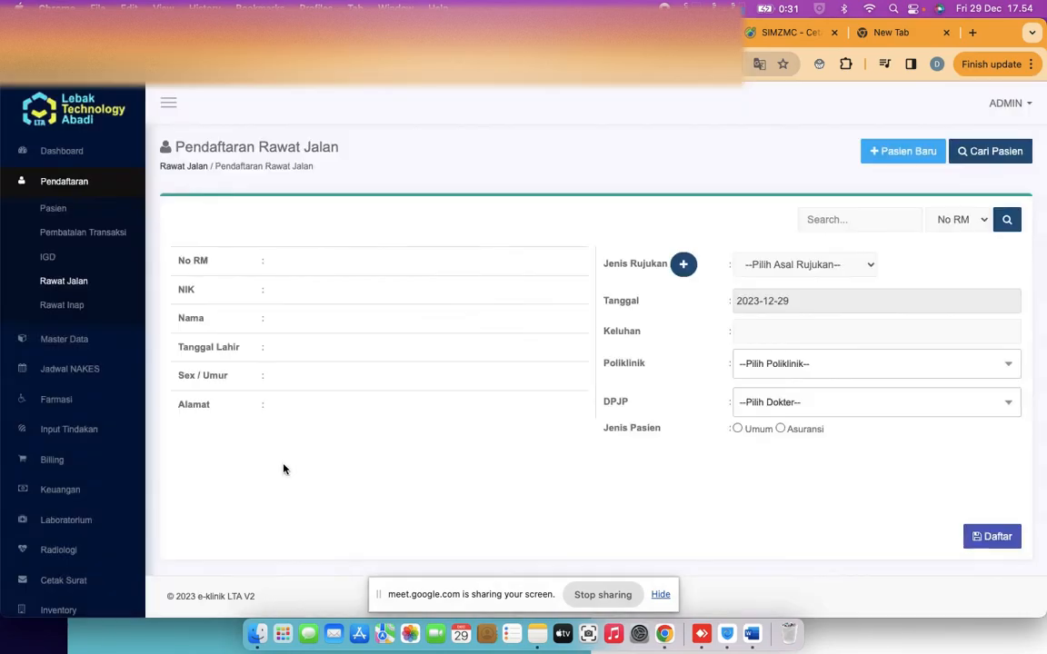
{"action": "left_click", "coordinate": [755, 368]}
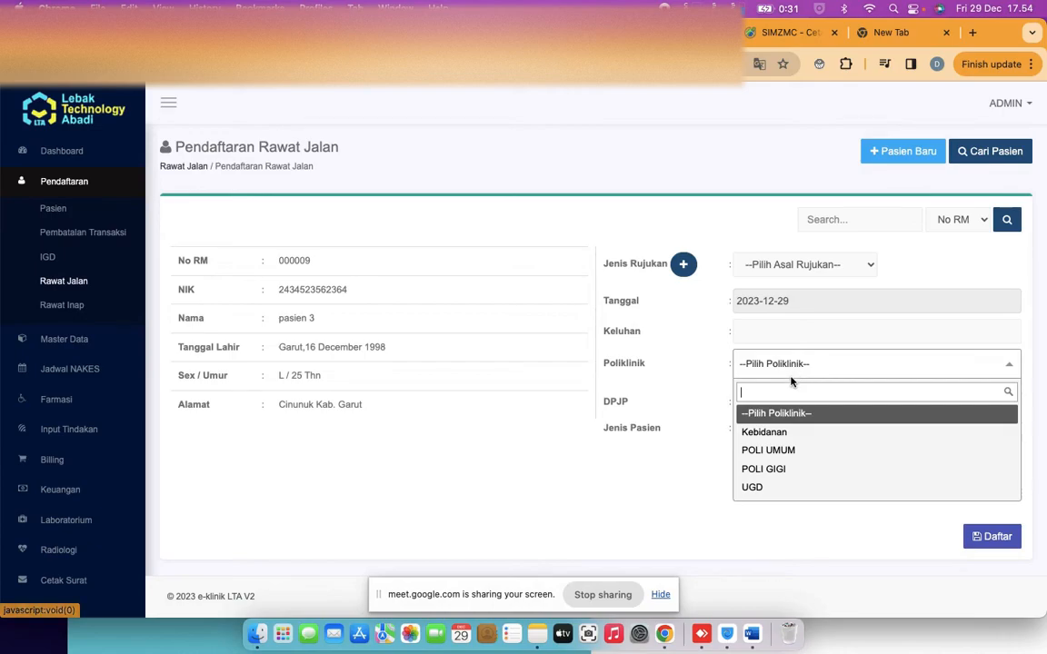
{"action": "left_click", "coordinate": [786, 449]}
{"action": "left_click", "coordinate": [753, 406]}
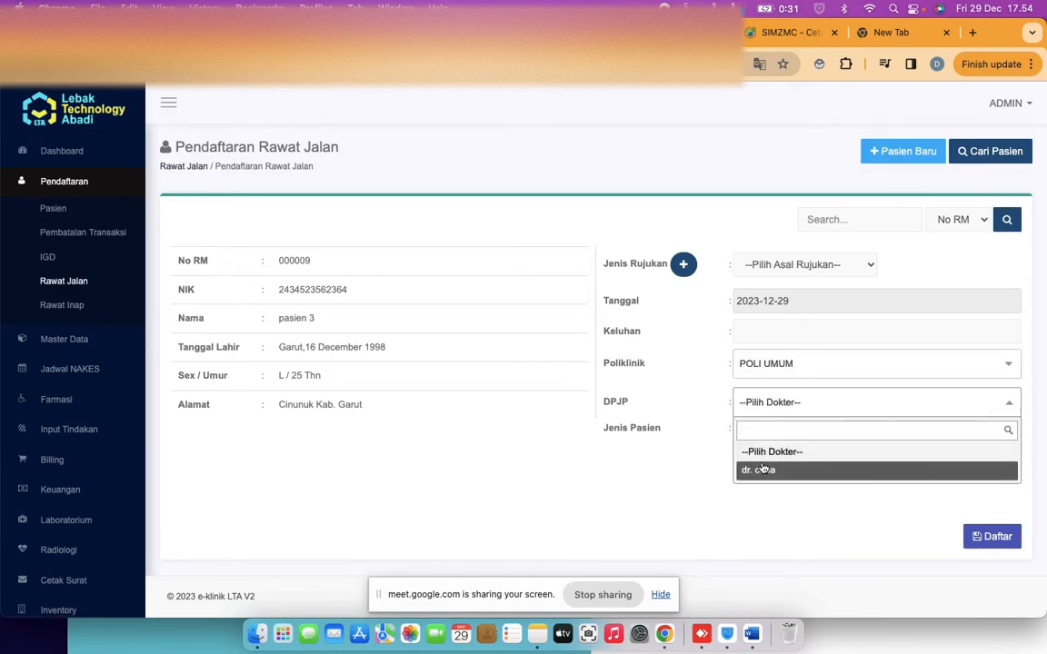
{"action": "left_click", "coordinate": [758, 470]}
{"action": "left_click", "coordinate": [552, 439]}
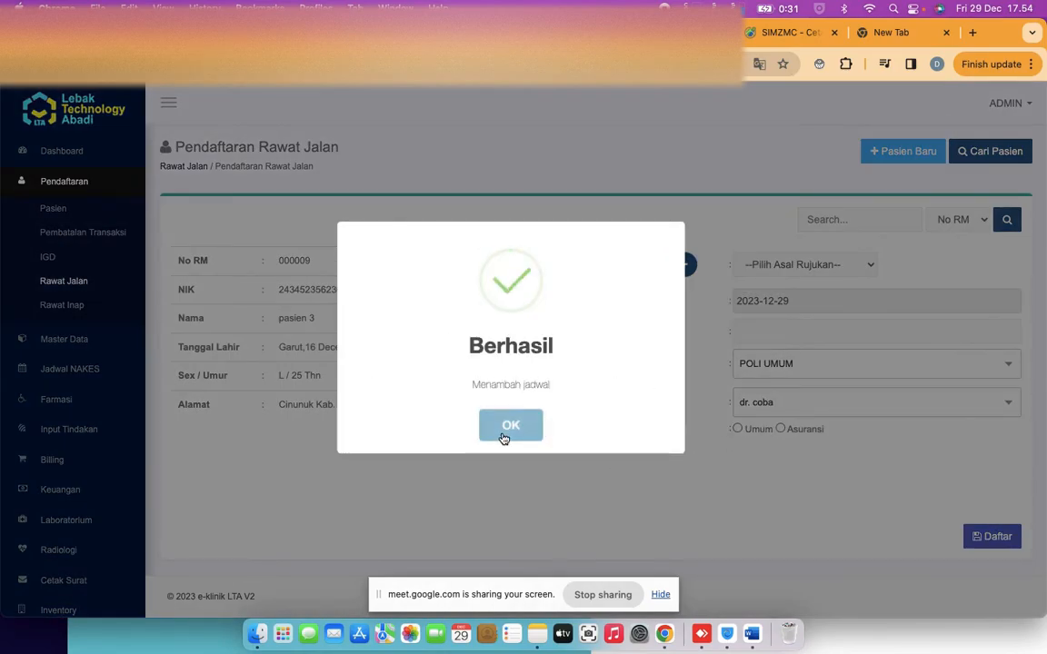
{"action": "left_click", "coordinate": [500, 437]}
Set the patient type to Asuransi with AIA as the insurer
{"action": "left_click", "coordinate": [782, 430]}
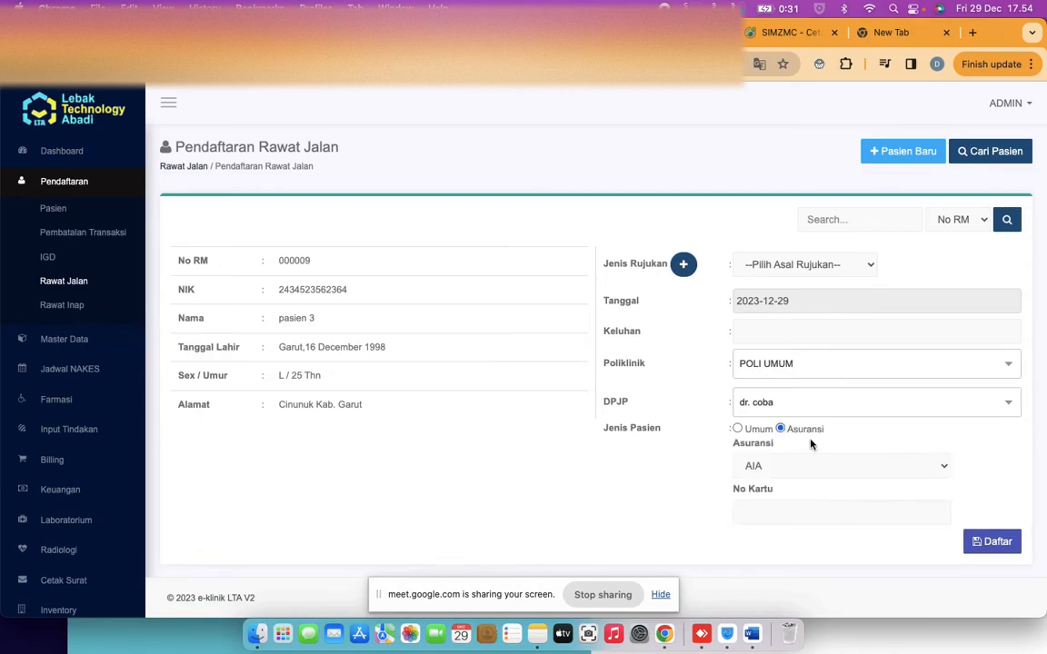
{"action": "left_click", "coordinate": [817, 469]}
{"action": "left_click", "coordinate": [670, 462]}
{"action": "scroll", "coordinate": [671, 464], "scroll_direction": "down", "scroll_amount": 1}
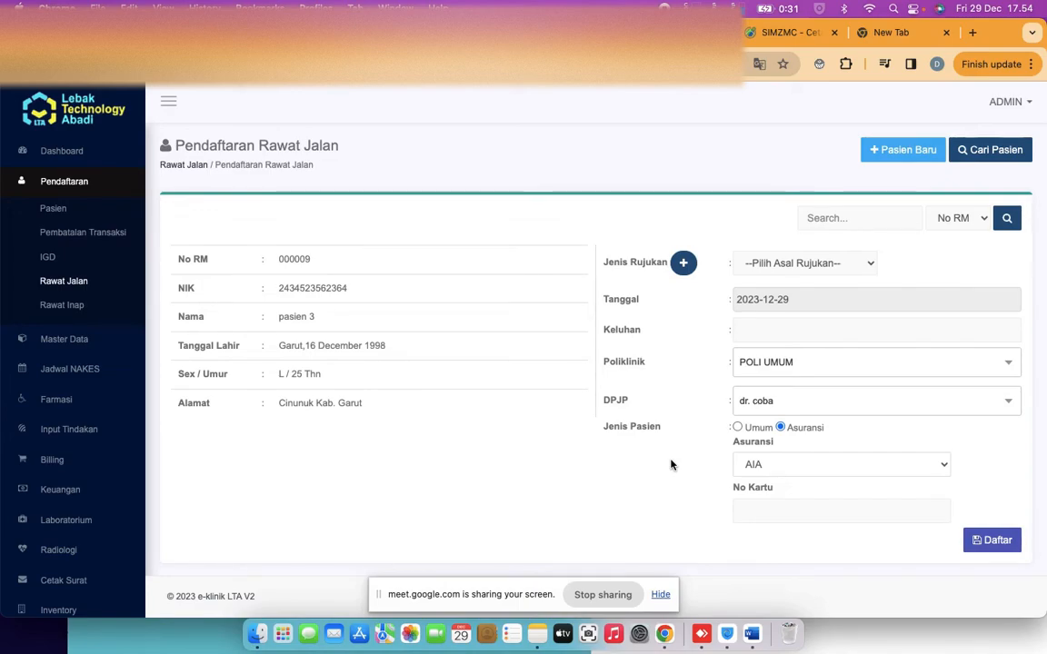
{"action": "left_click", "coordinate": [818, 472]}
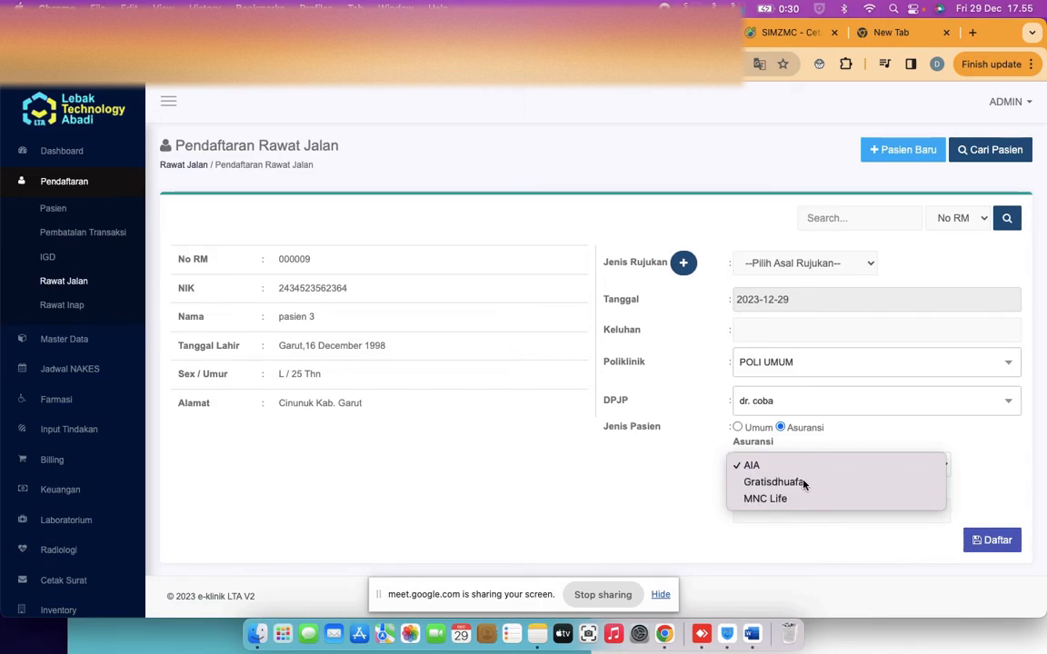
Choose Gratisdhuafa as insurer, enter the insurance card number, and submit the registration
{"action": "left_click", "coordinate": [803, 484]}
{"action": "left_click", "coordinate": [833, 504]}
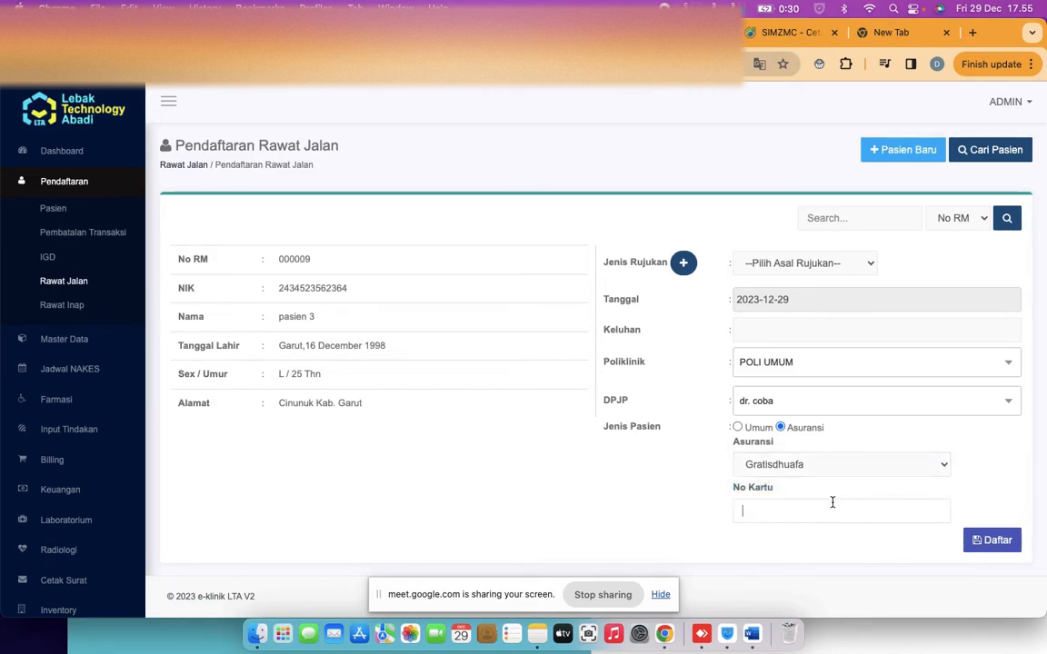
{"action": "scroll", "coordinate": [671, 498], "scroll_direction": "down", "scroll_amount": 1}
{"action": "type", "text": "1235"}
{"action": "left_click", "coordinate": [974, 542]}
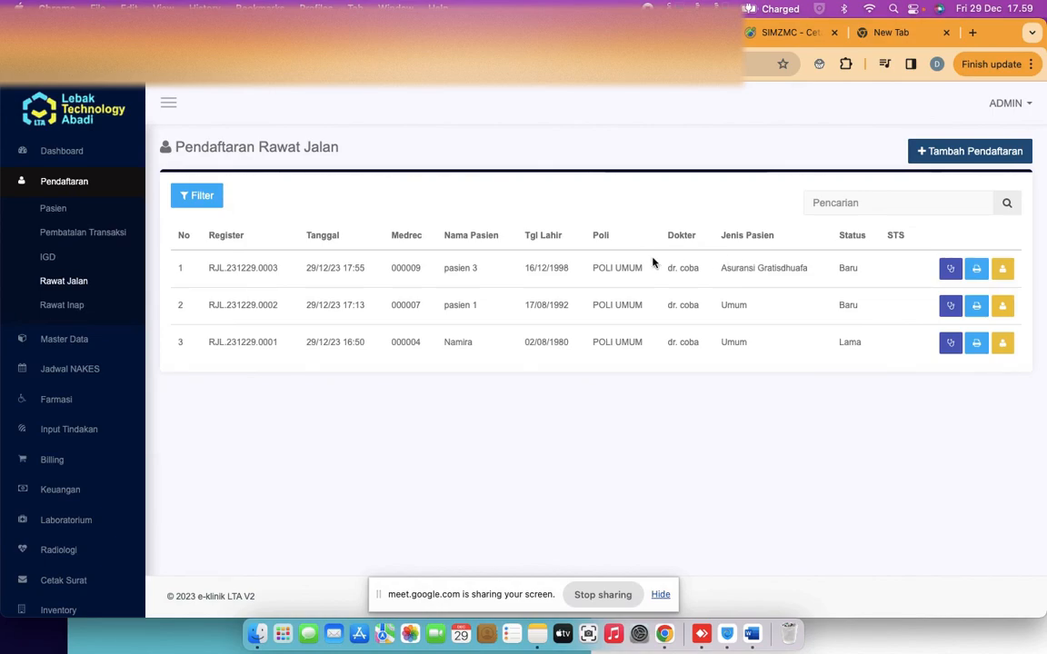
{"action": "scroll", "coordinate": [59, 377], "scroll_direction": "down", "scroll_amount": 3}
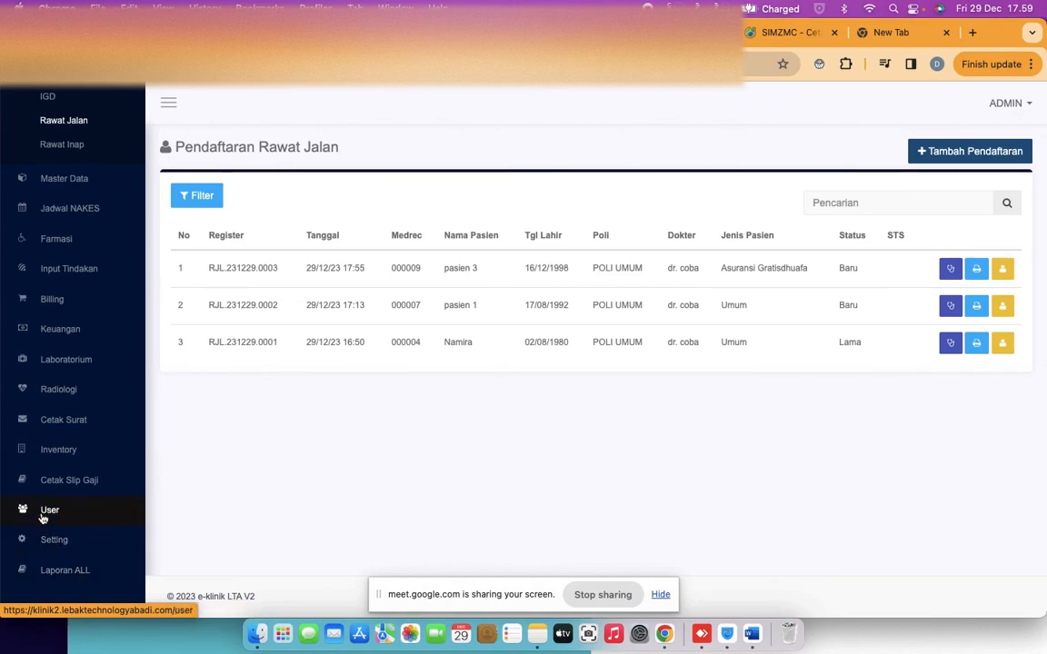
{"action": "scroll", "coordinate": [43, 518], "scroll_direction": "up", "scroll_amount": 5}
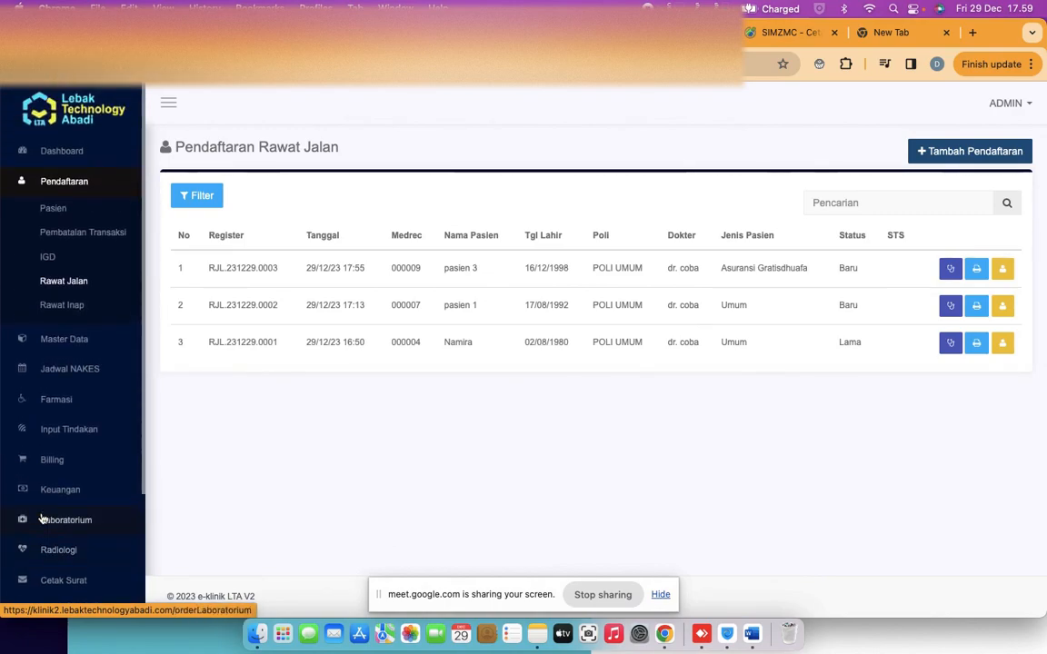